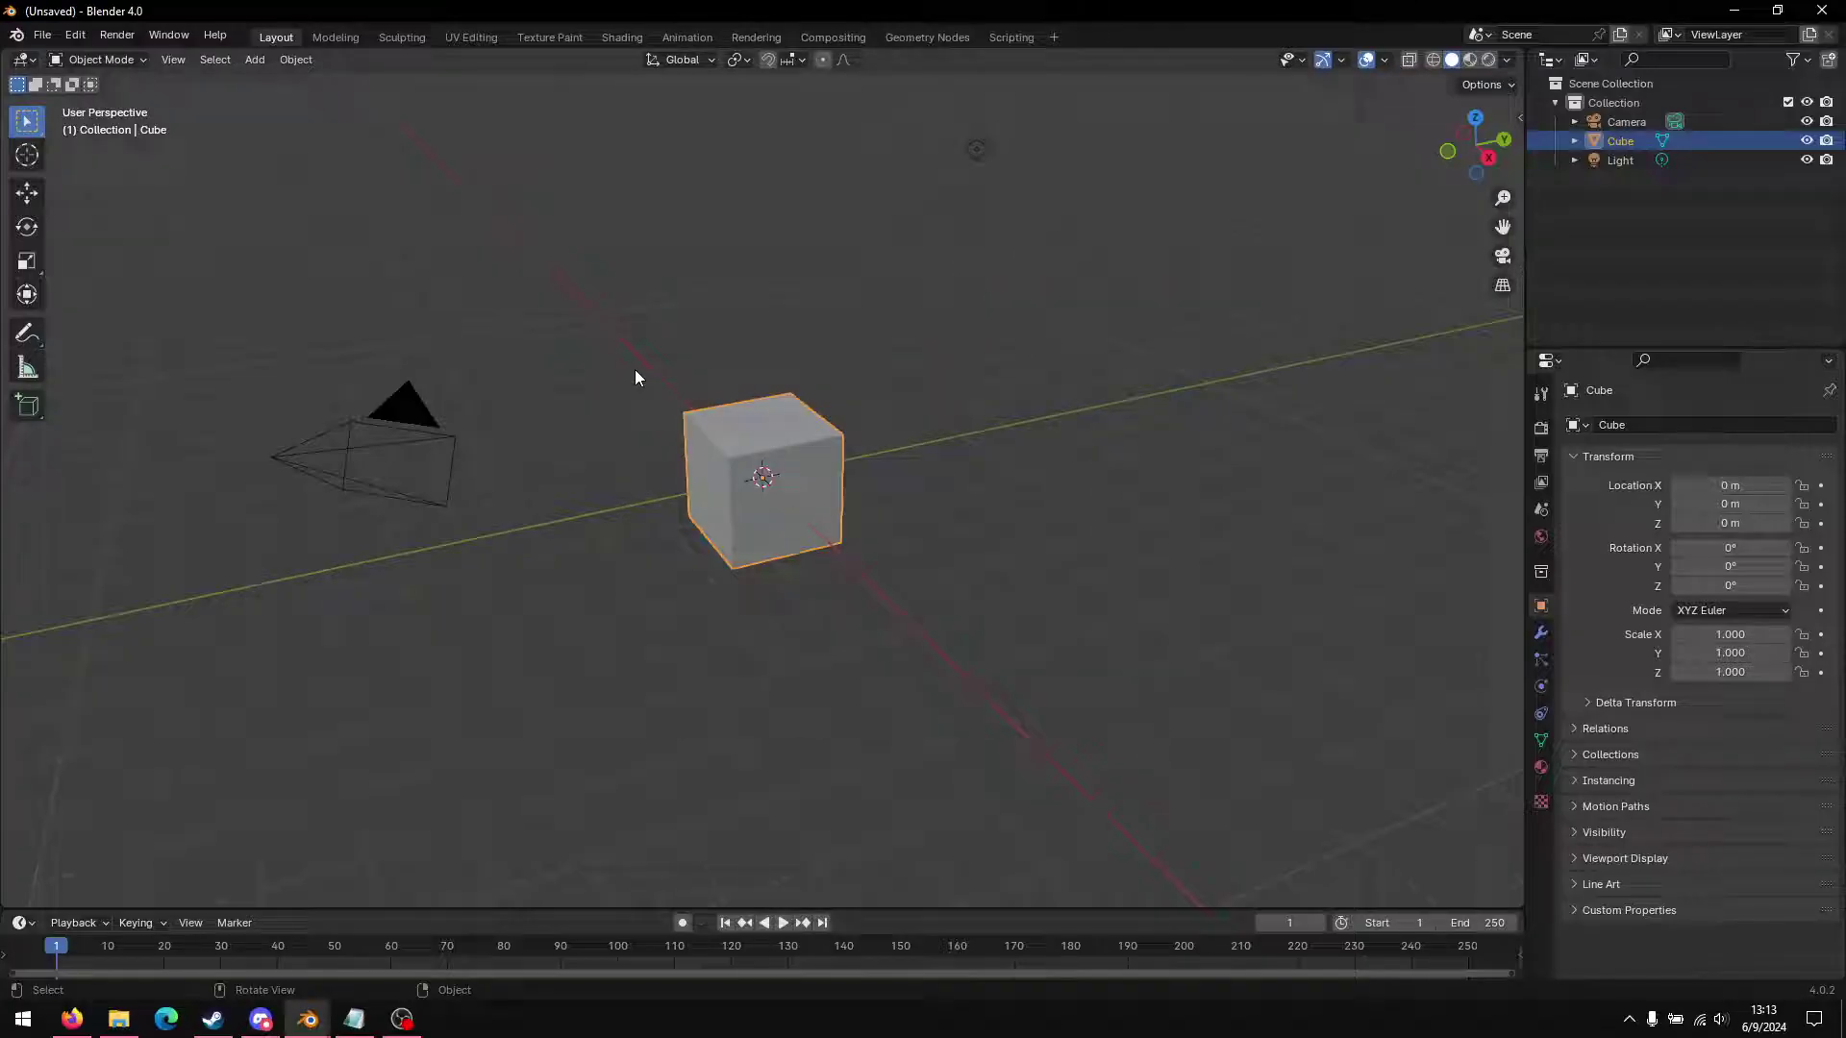
Step: Delete all the default objects from the scene
{"action": "key", "text": "a"}
{"action": "key", "text": "x"}
{"action": "left_click", "coordinate": [634, 369]}
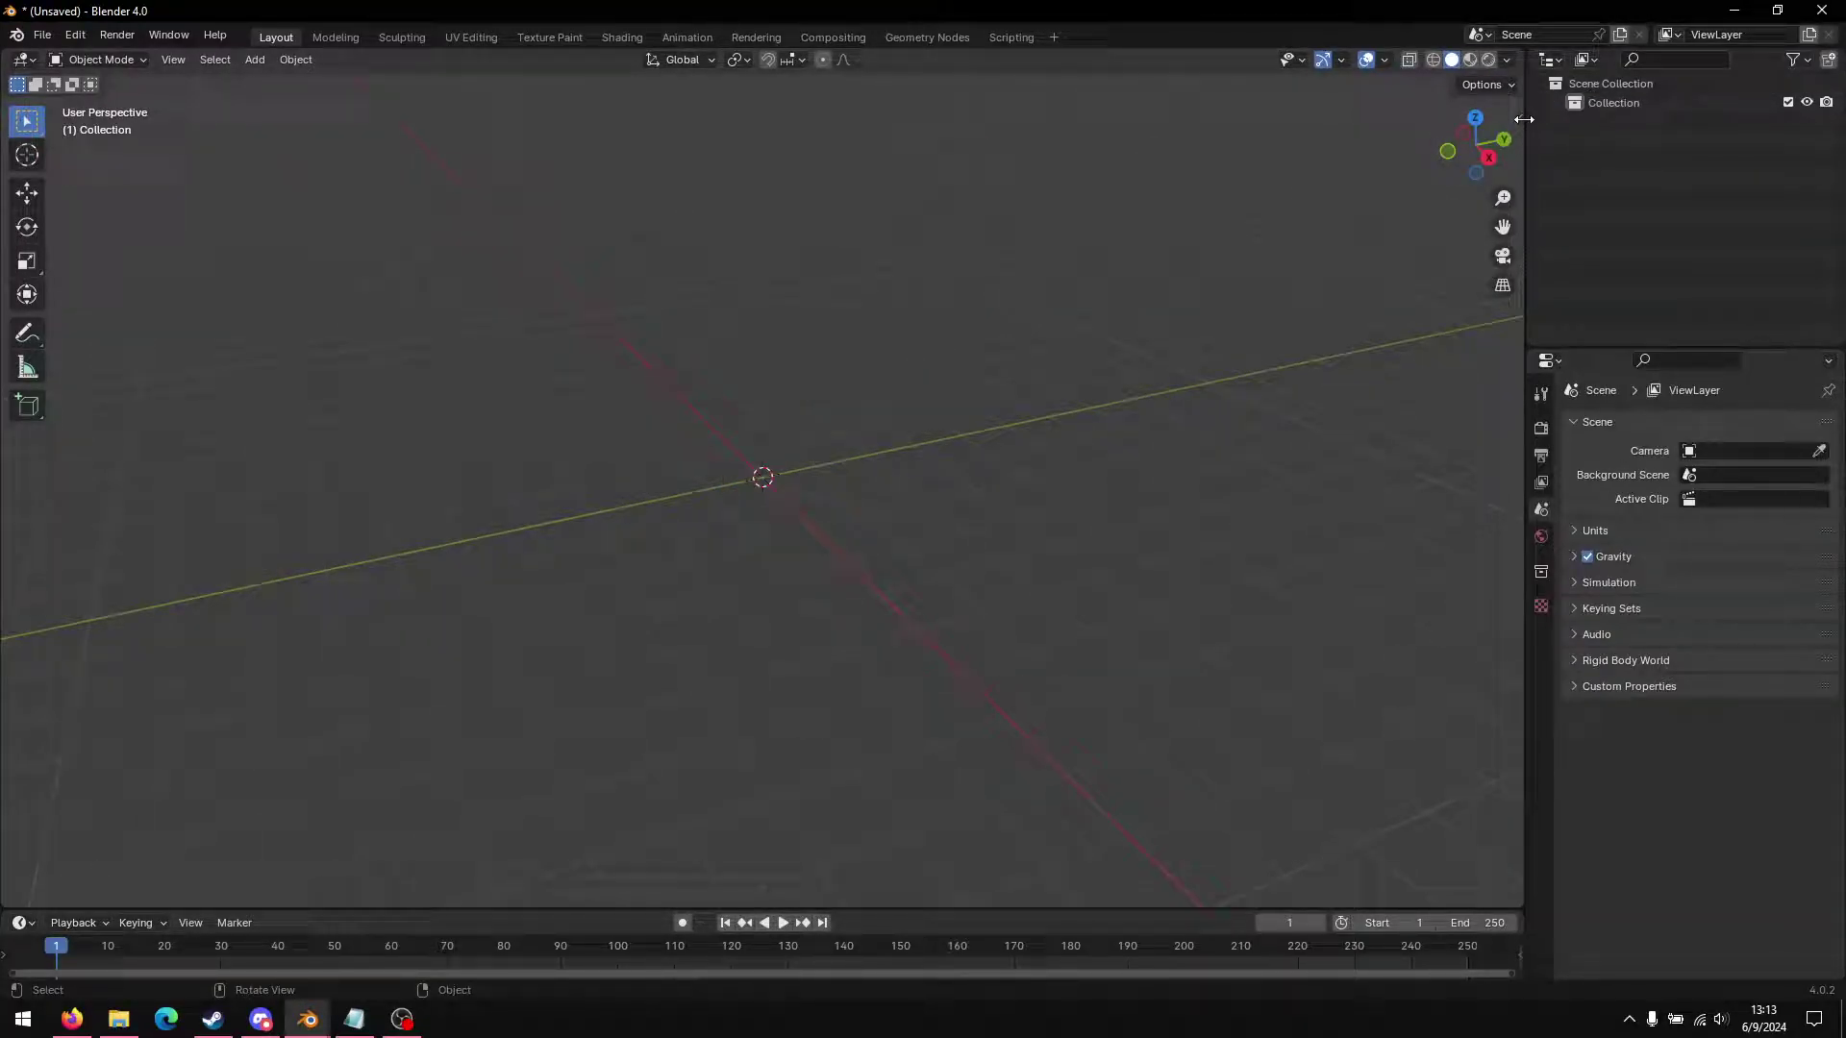
Step: Show the Helldivers 2 modding tools beside the viewport, widen them, and open the file browser for loading an archive
{"action": "key", "text": "n"}
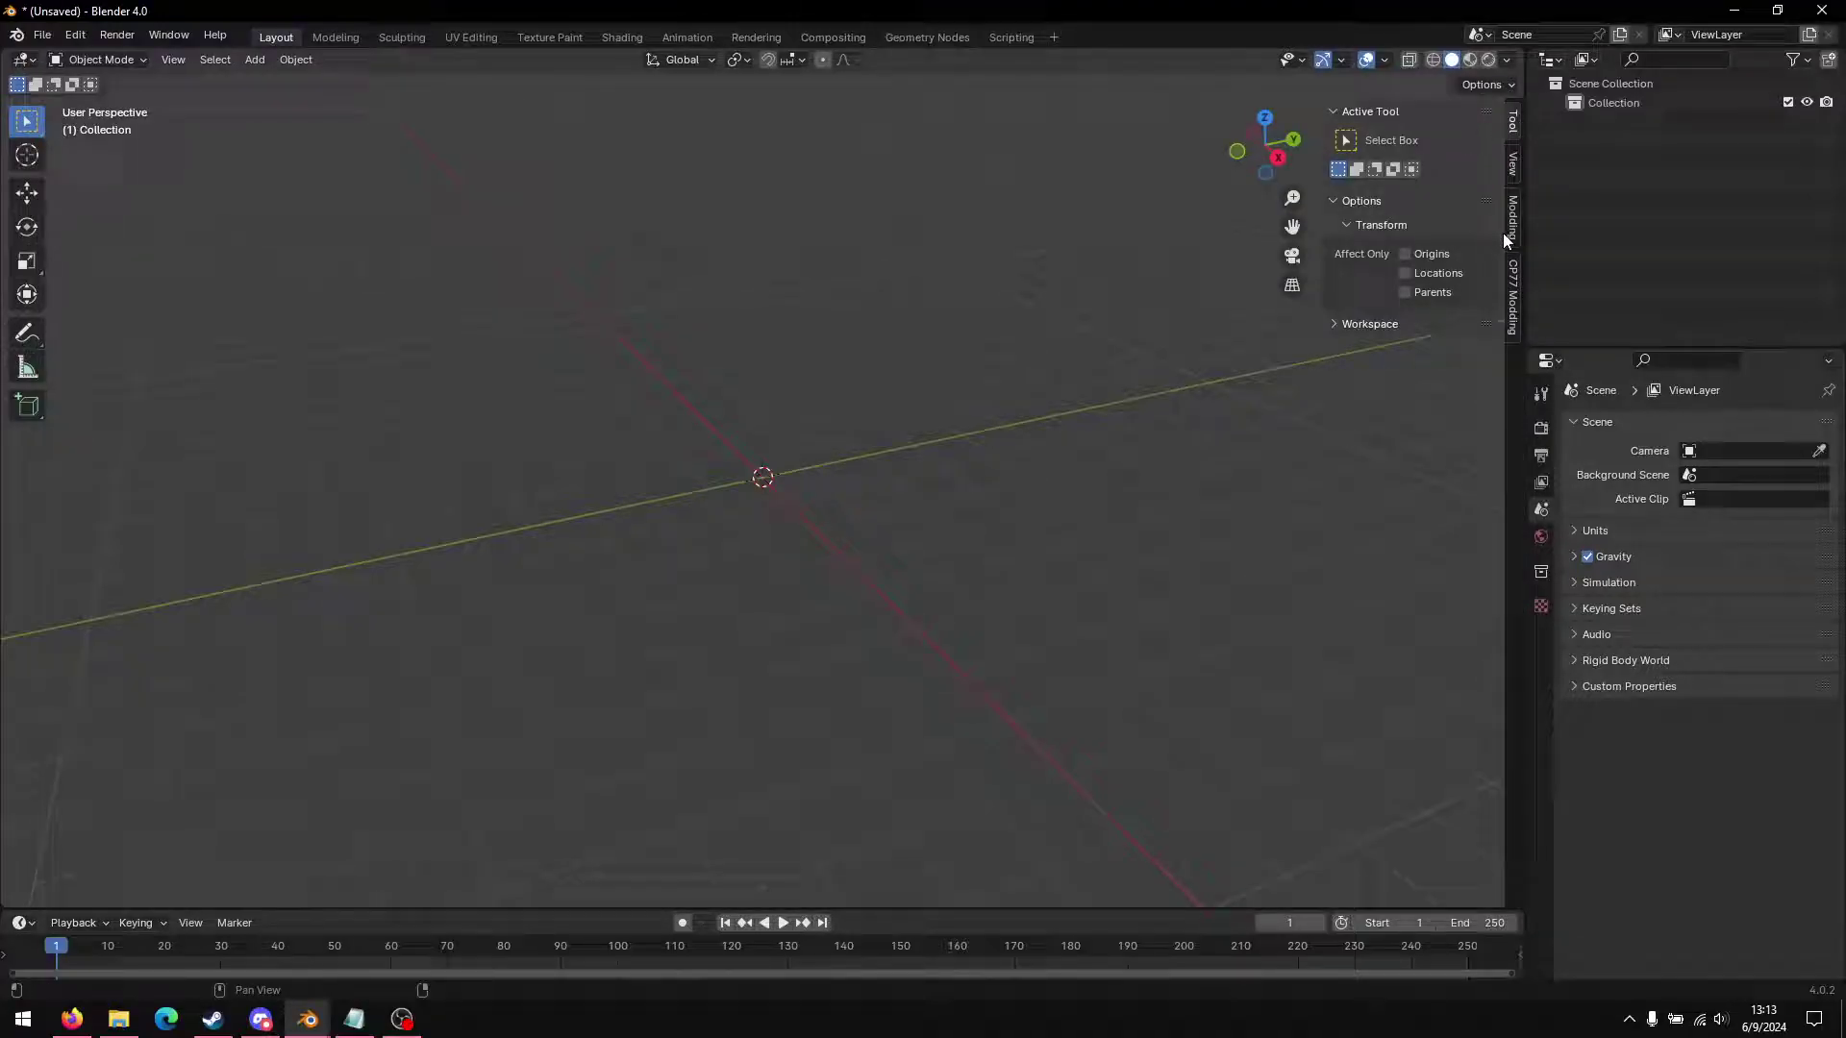
{"action": "left_click", "coordinate": [1514, 217]}
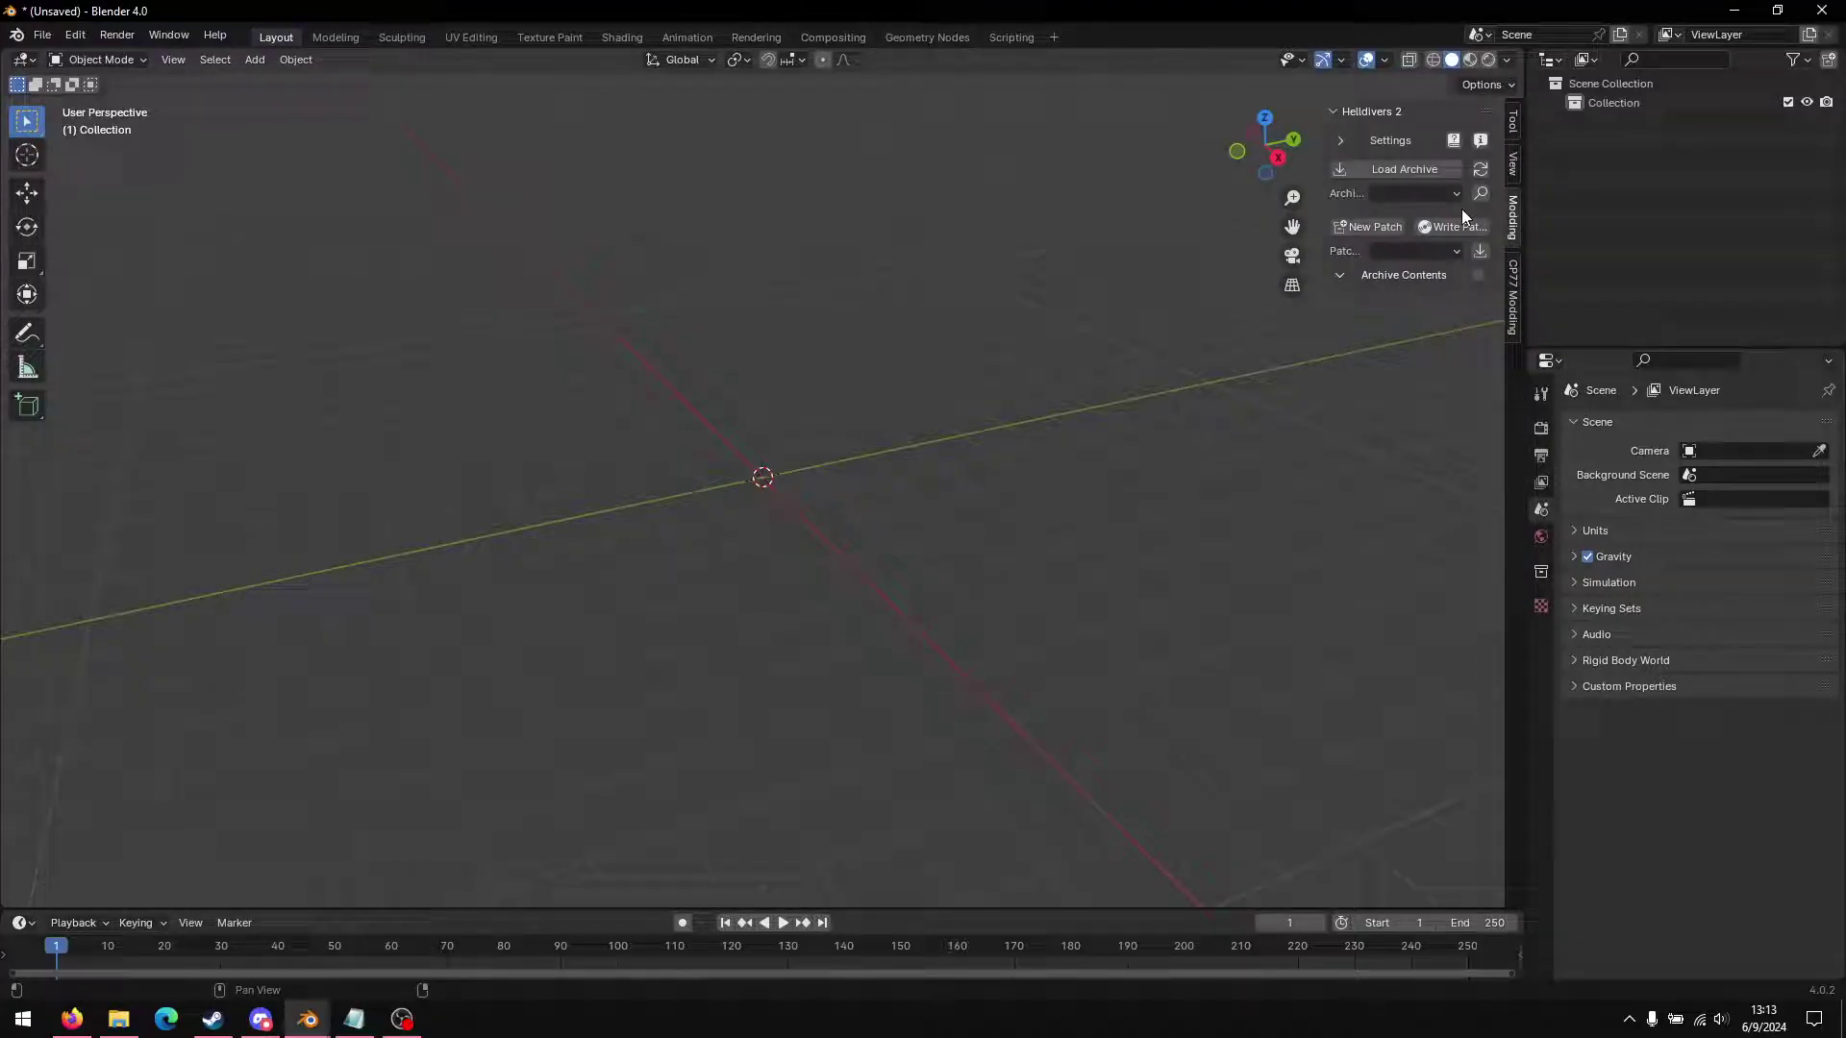
{"action": "left_click_drag", "start_coordinate": [1325, 193], "coordinate": [1073, 188]}
{"action": "left_click", "coordinate": [1158, 166]}
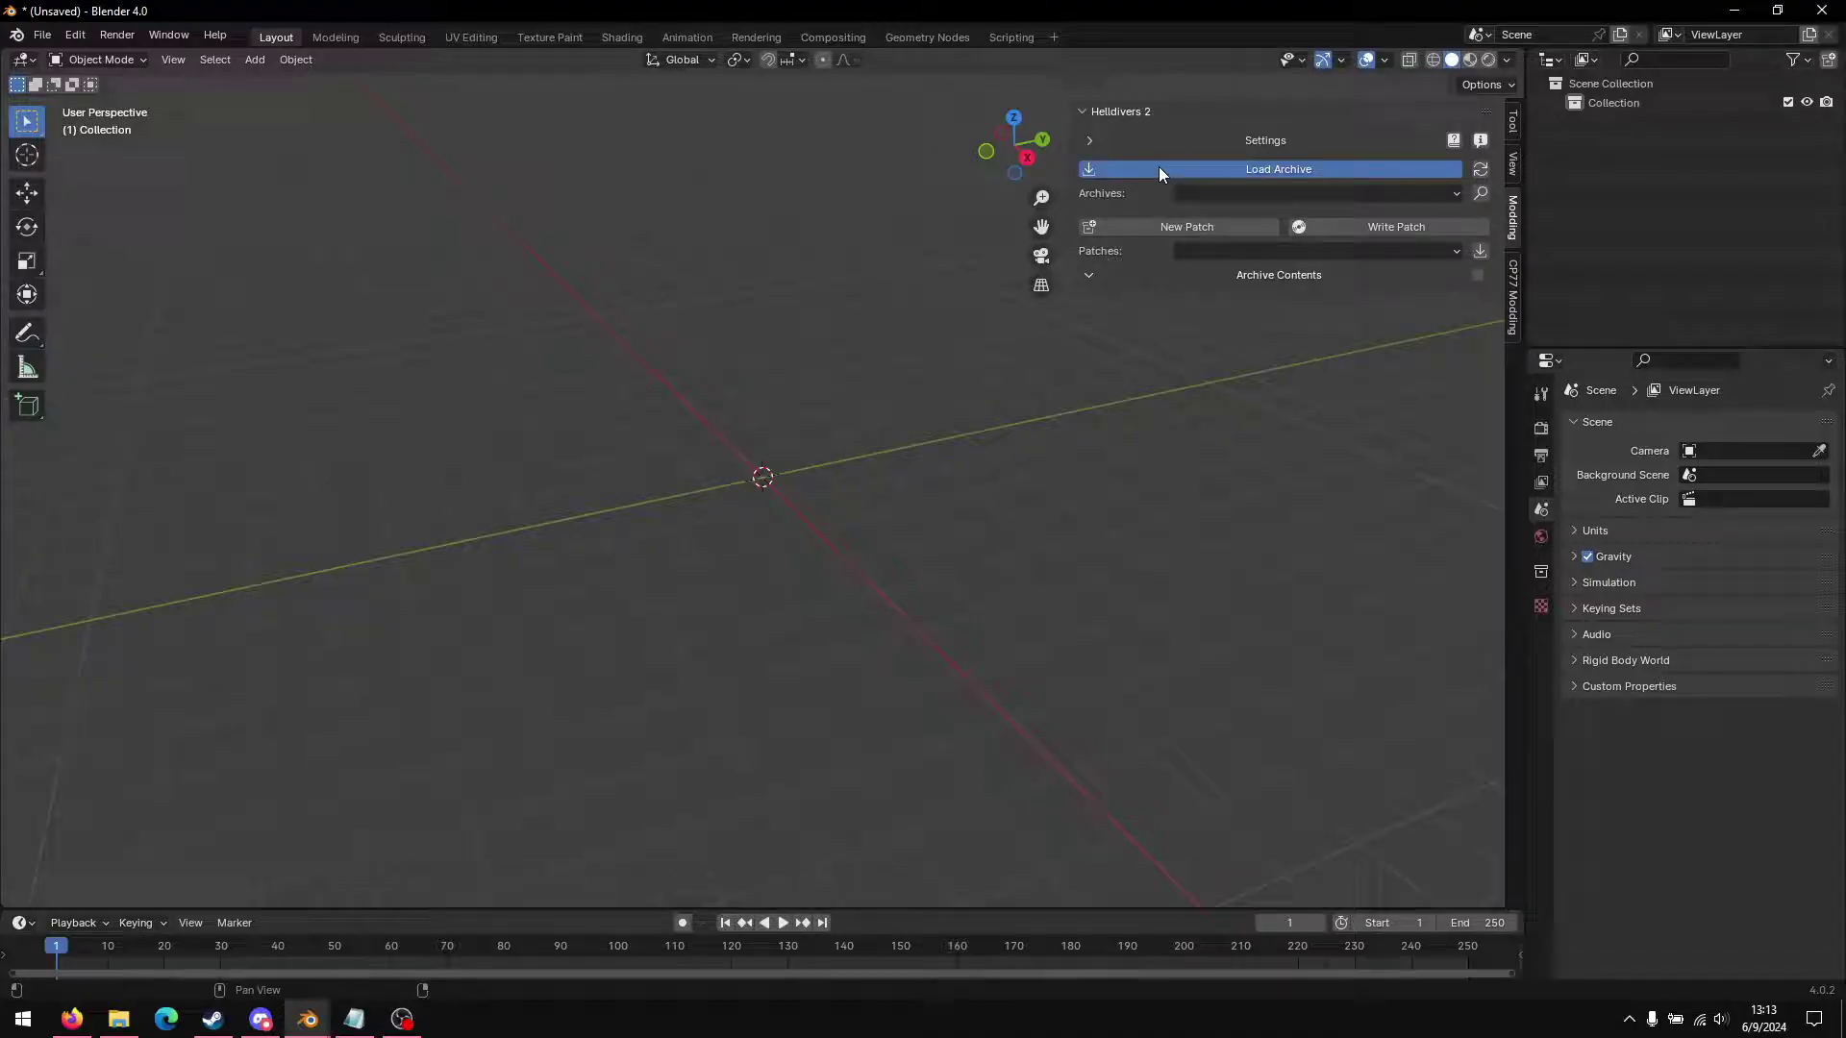
Step: Switch to Firefox and read the Helldivers 2 Armor Modding Tutorial up to the section on loading an archive
{"action": "left_click", "coordinate": [72, 1019]}
{"action": "left_click", "coordinate": [483, 10]}
{"action": "left_click", "coordinate": [106, 329]}
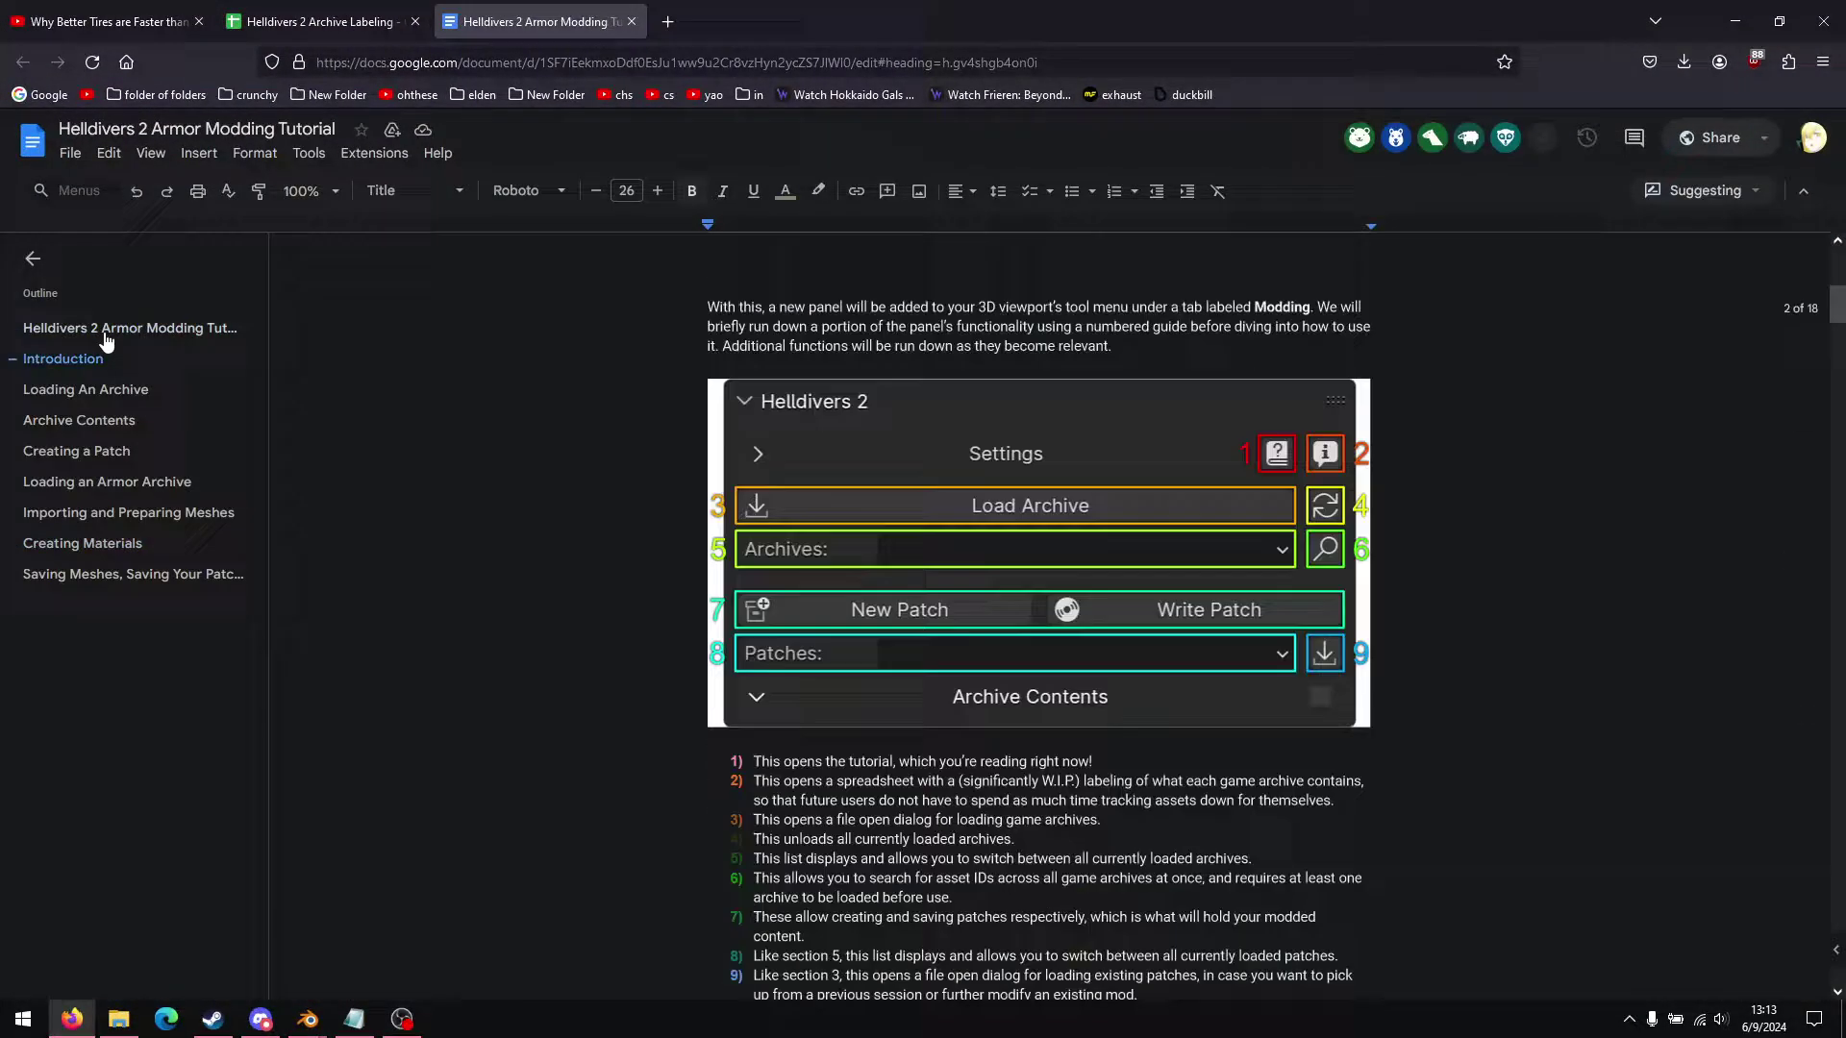
{"action": "scroll", "coordinate": [543, 713], "scroll_direction": "down", "scroll_amount": 6}
{"action": "scroll", "coordinate": [543, 710], "scroll_direction": "down", "scroll_amount": 20}
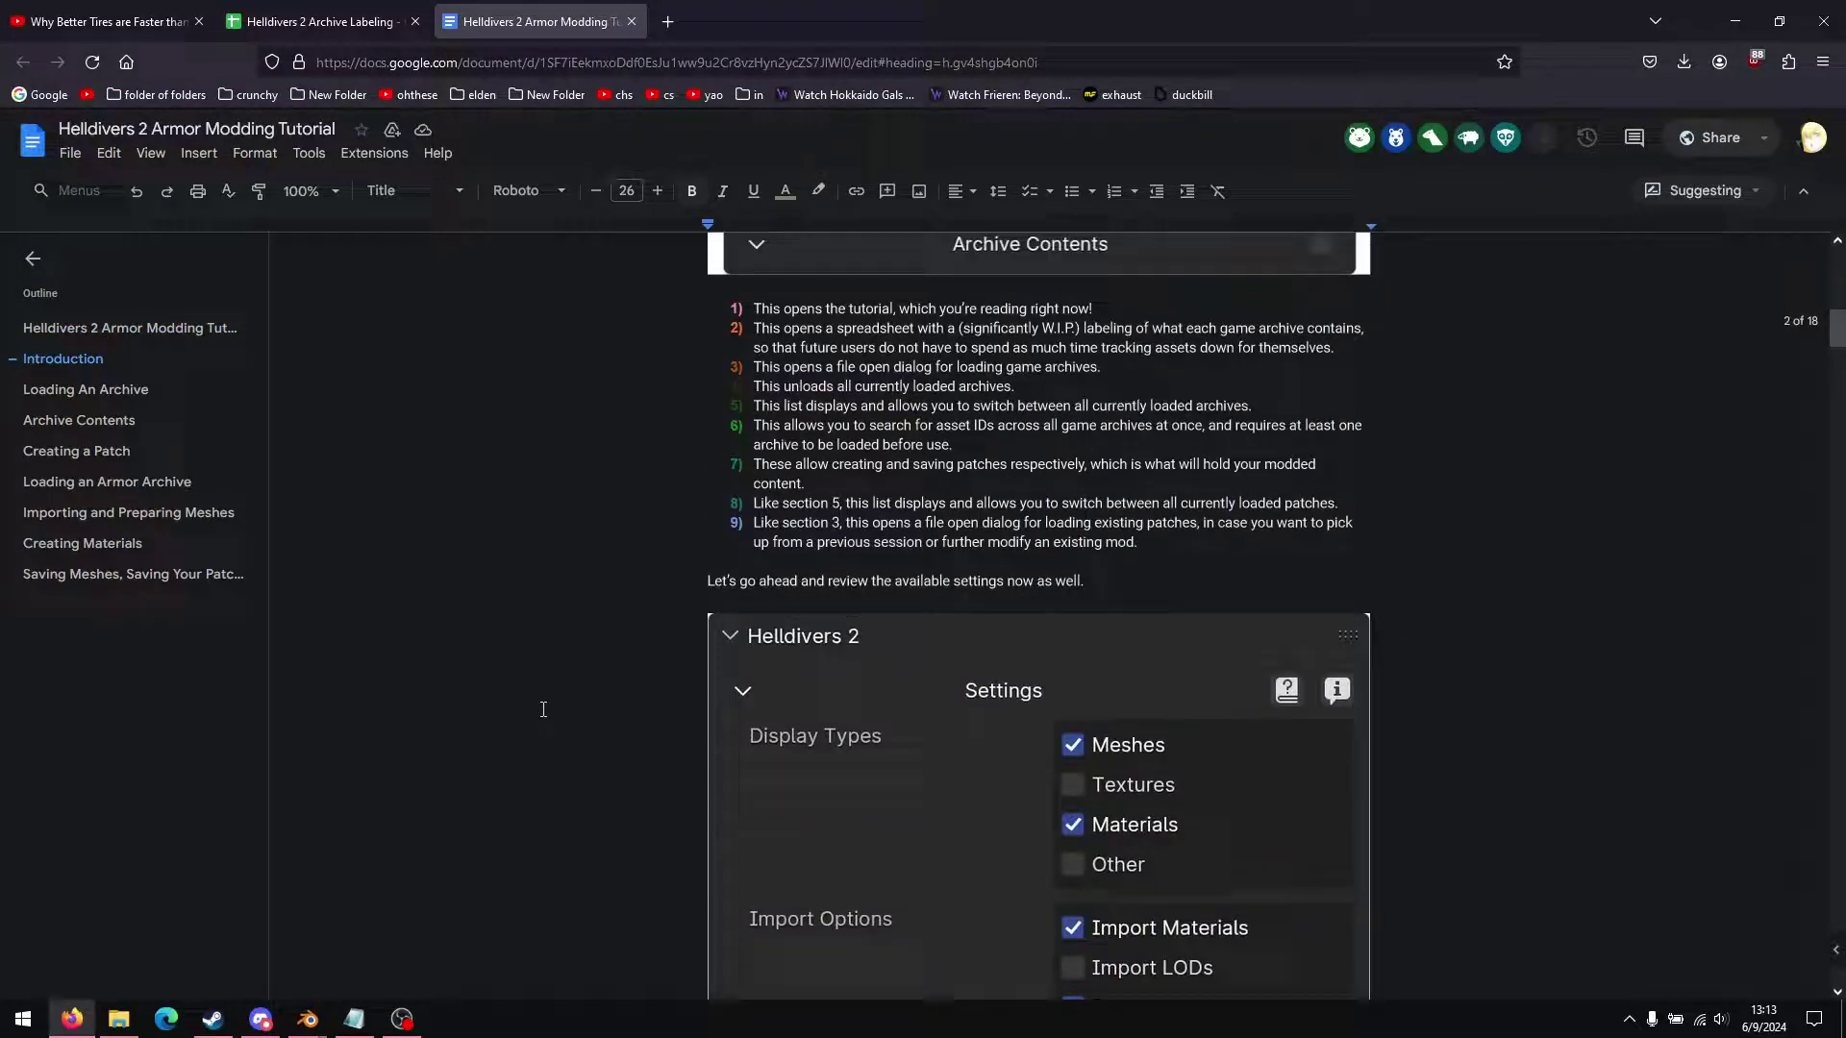
{"action": "scroll", "coordinate": [547, 682], "scroll_direction": "down", "scroll_amount": 4}
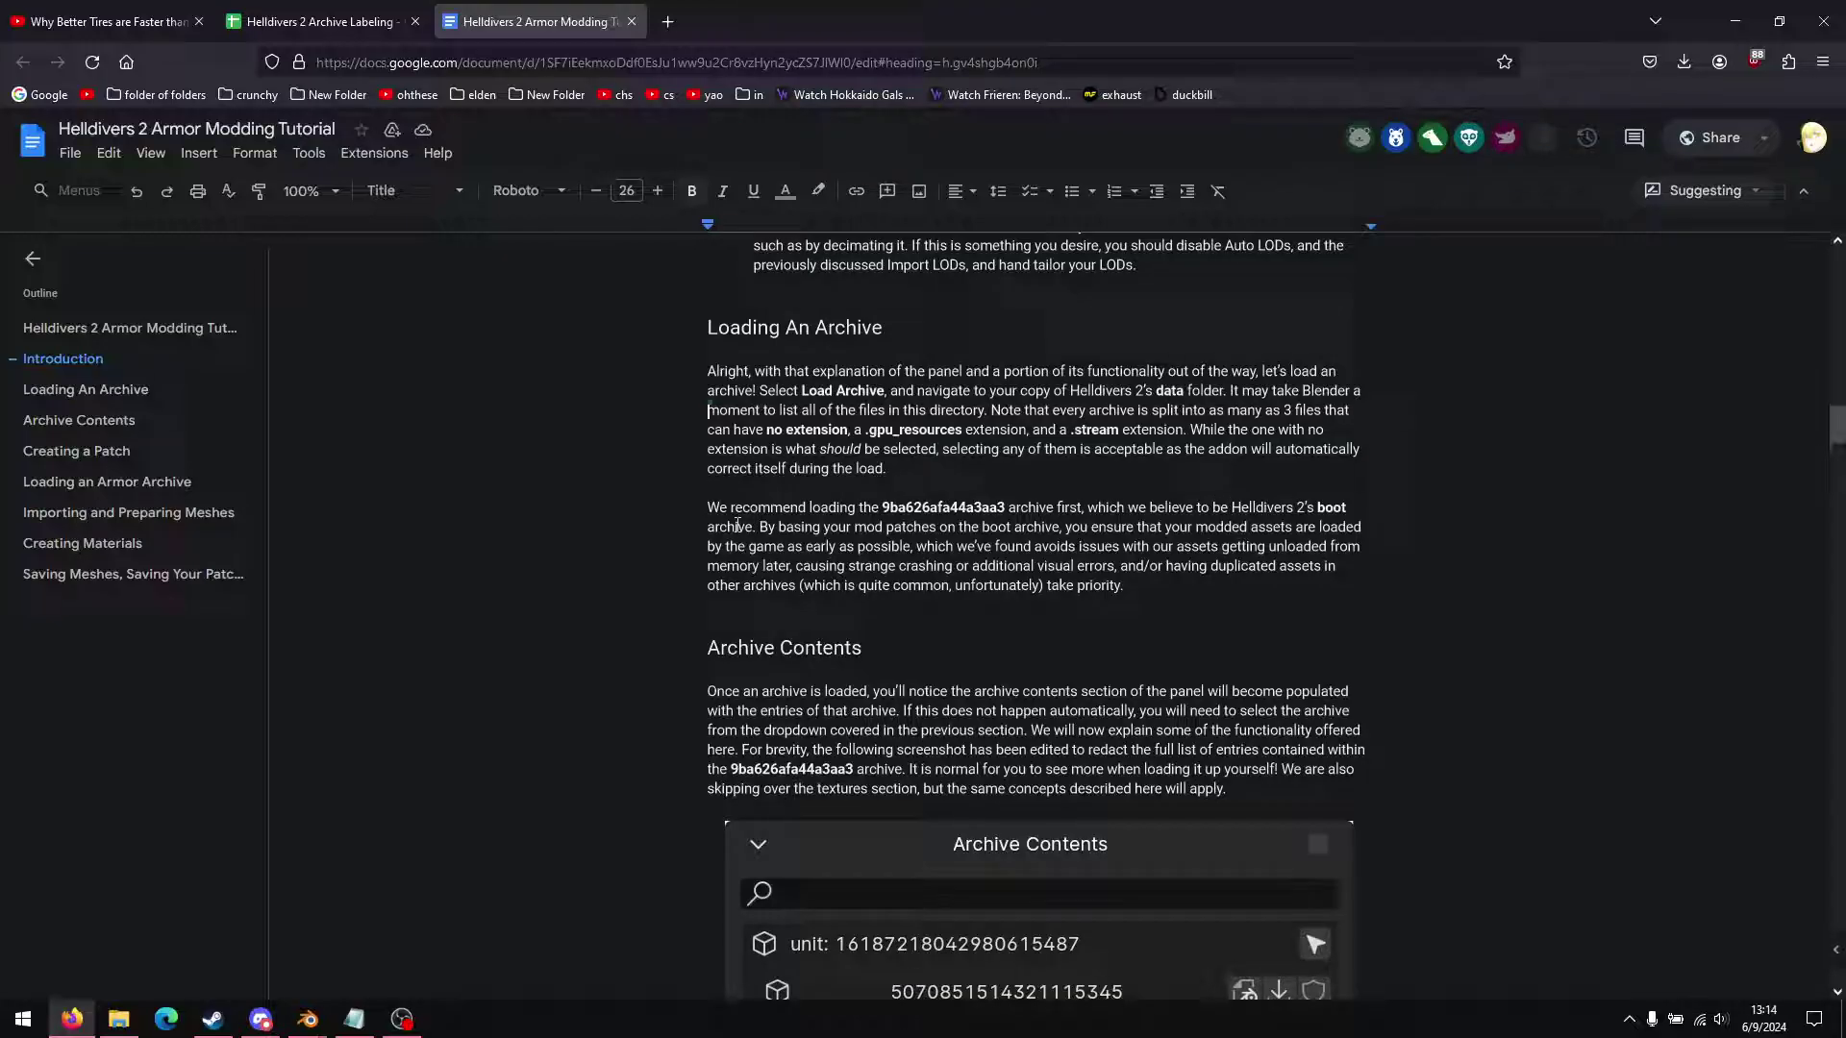
Step: Back in Blender, load the base archive 9ba626afa44a3aa3 from the Helldivers 2 data folder, copying its code from Helldiver2ArchiveCodes.txt
{"action": "left_click", "coordinate": [308, 1019]}
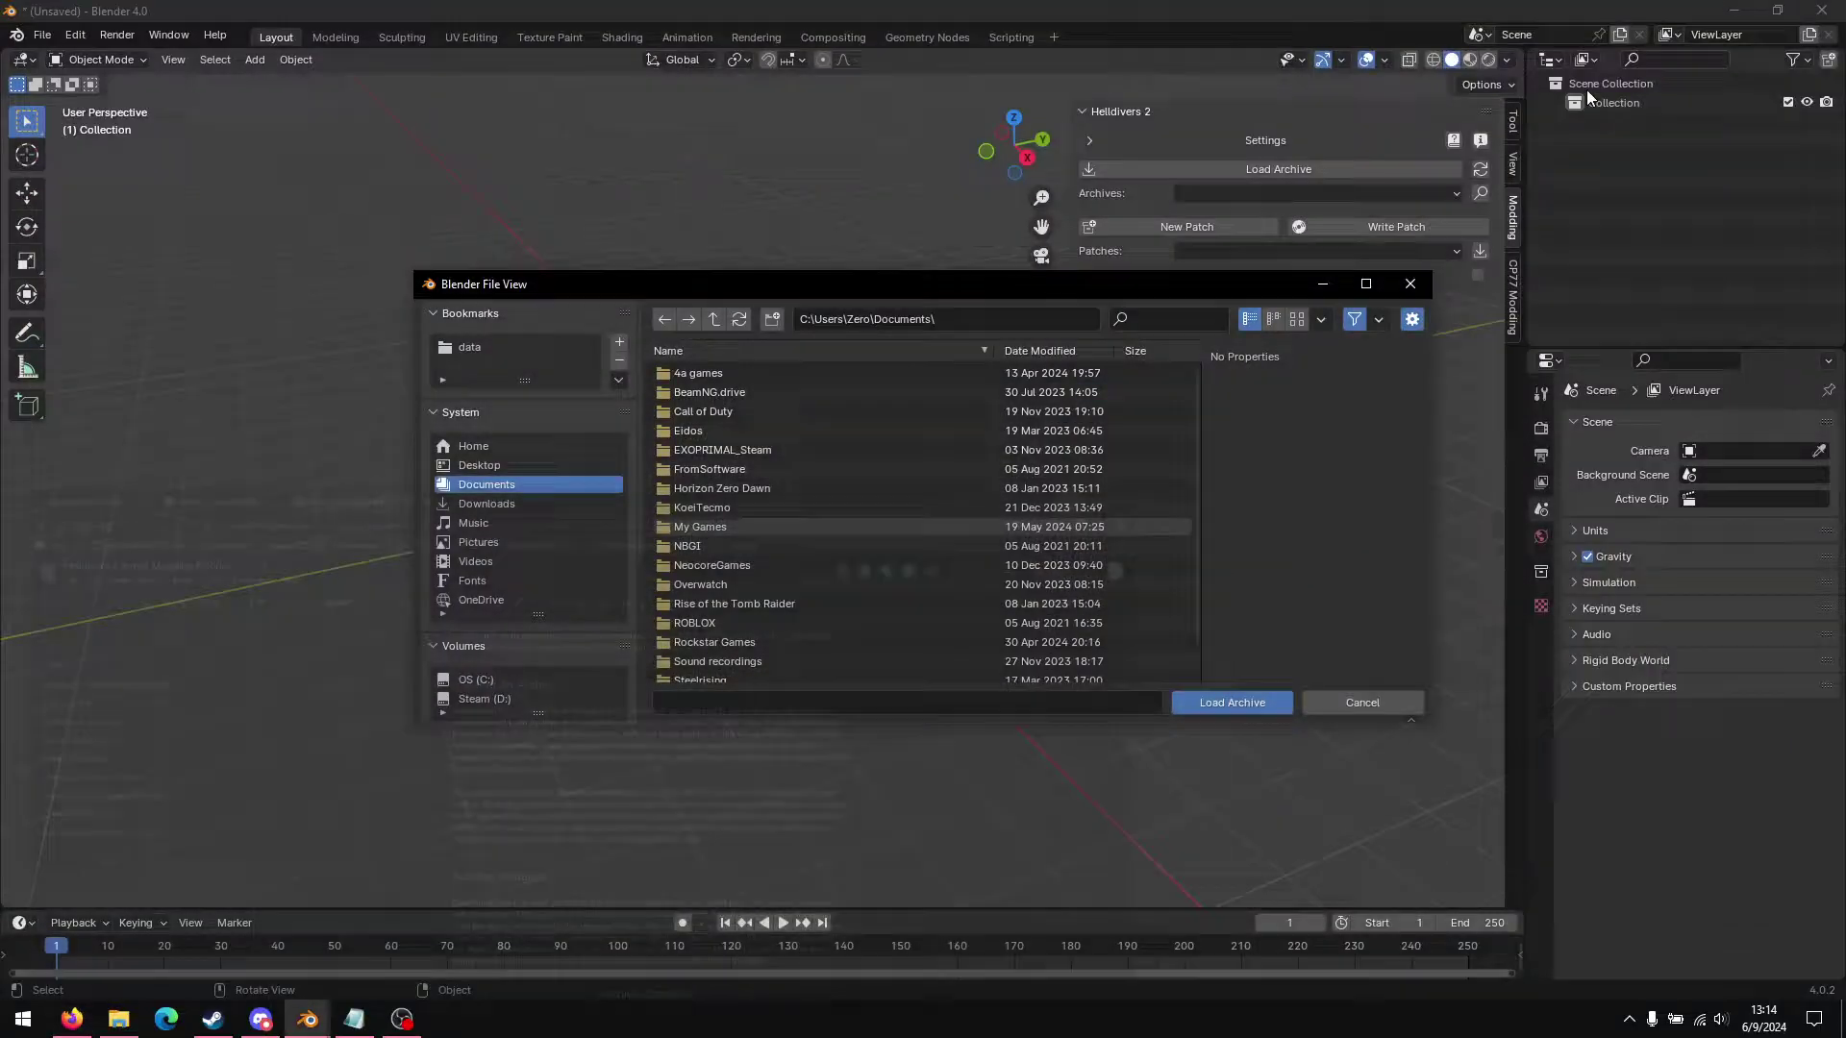
{"action": "left_click", "coordinate": [468, 351]}
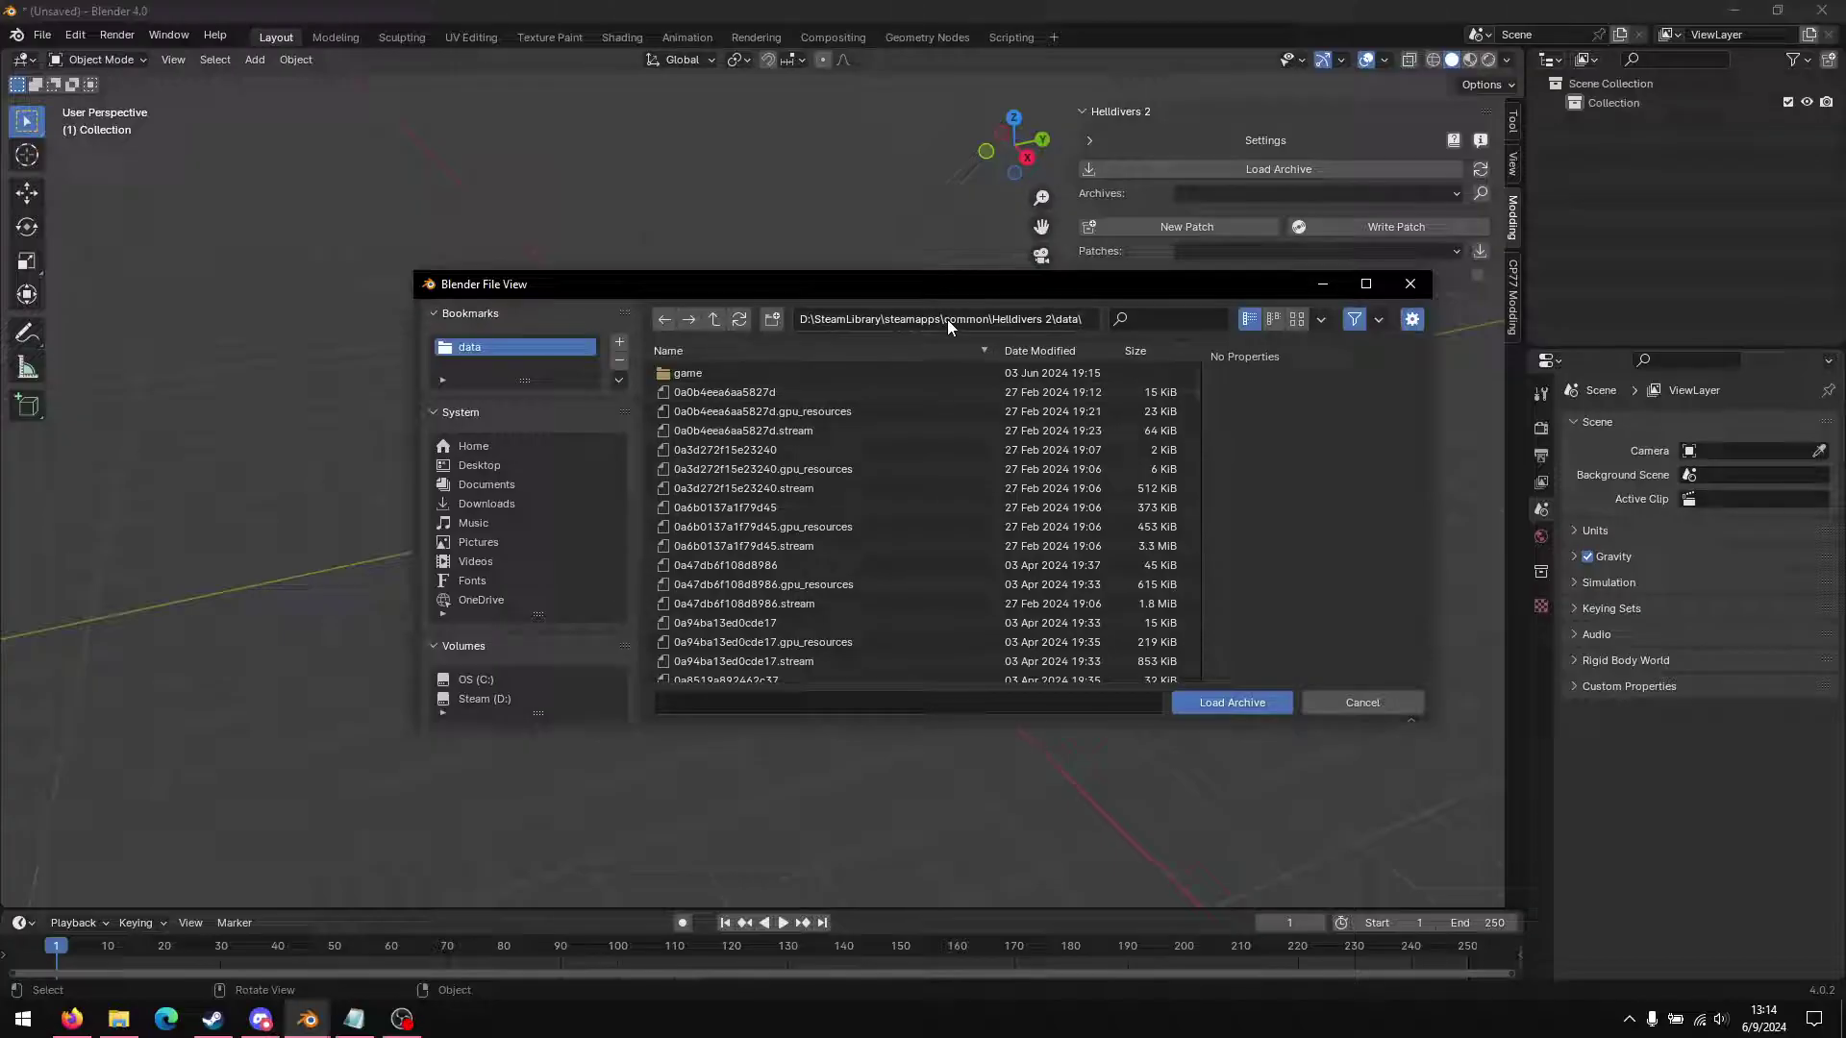
{"action": "left_click", "coordinate": [353, 1019]}
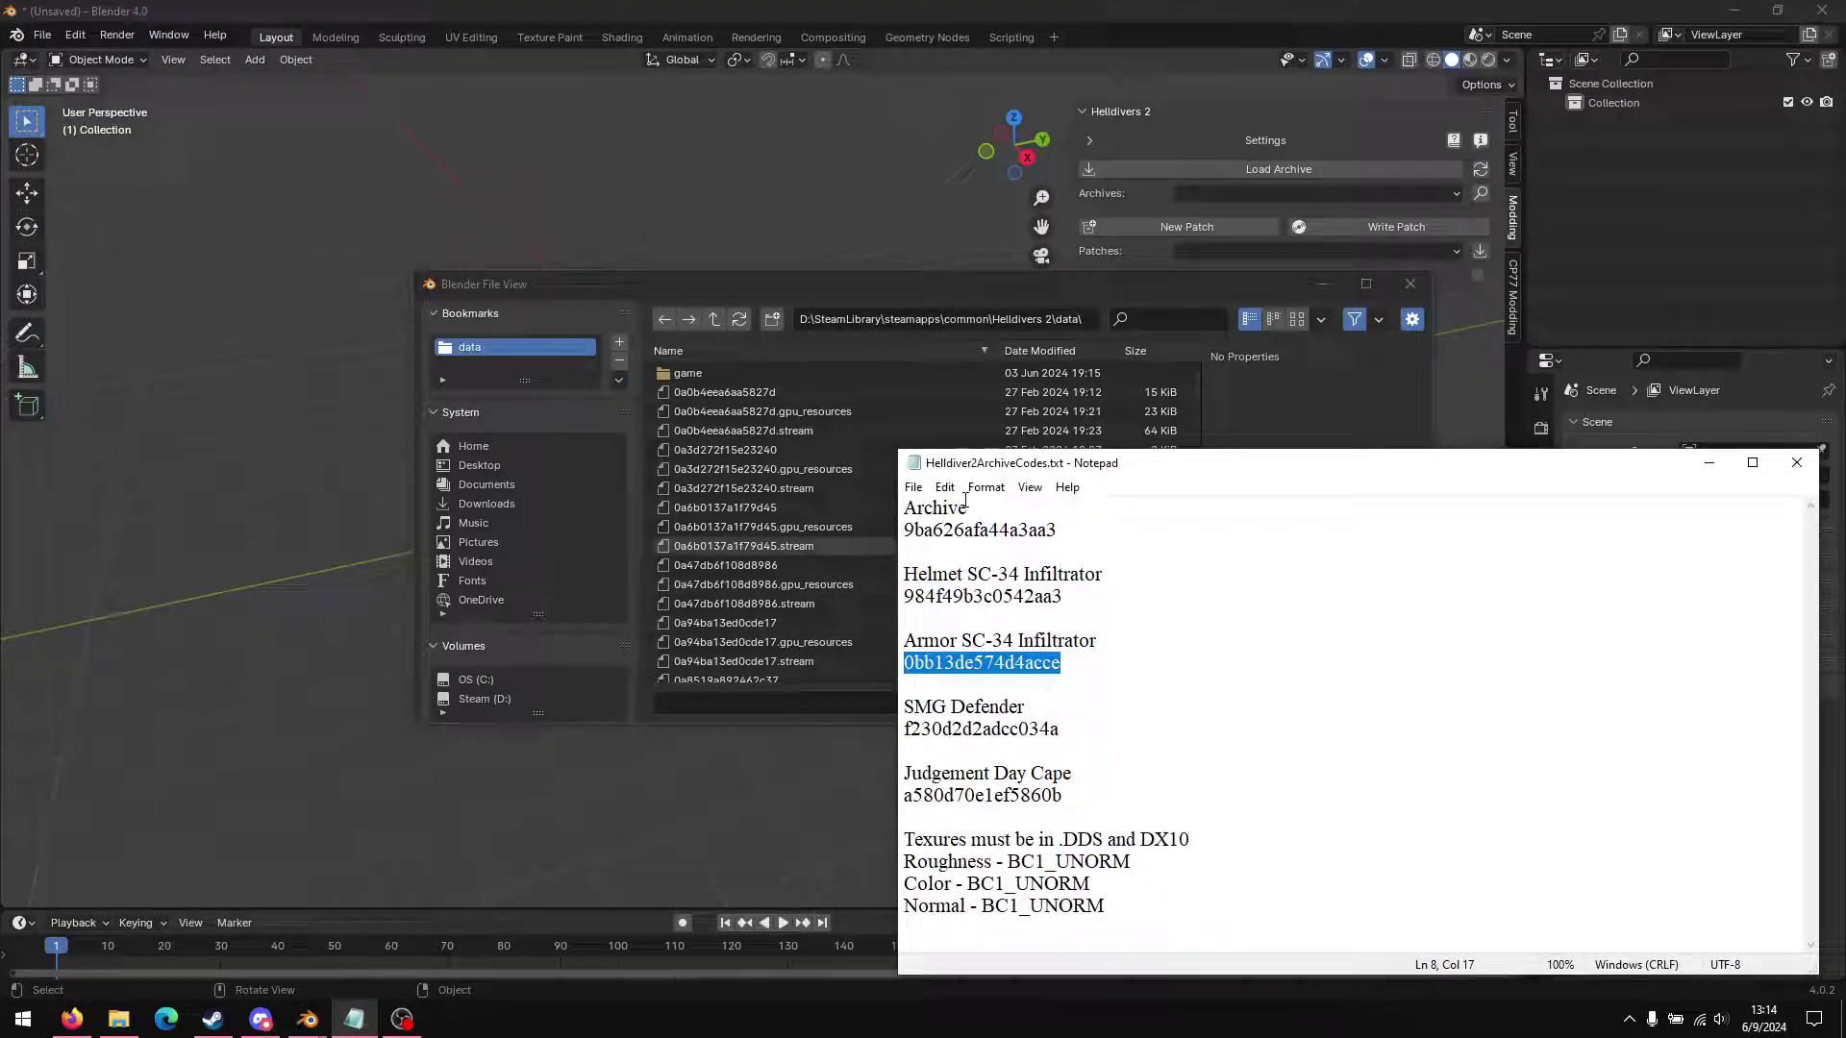
{"action": "double_click", "coordinate": [978, 529]}
{"action": "key", "text": "ctrl+c"}
{"action": "left_click", "coordinate": [1158, 319]}
{"action": "key", "text": "ctrl+v"}
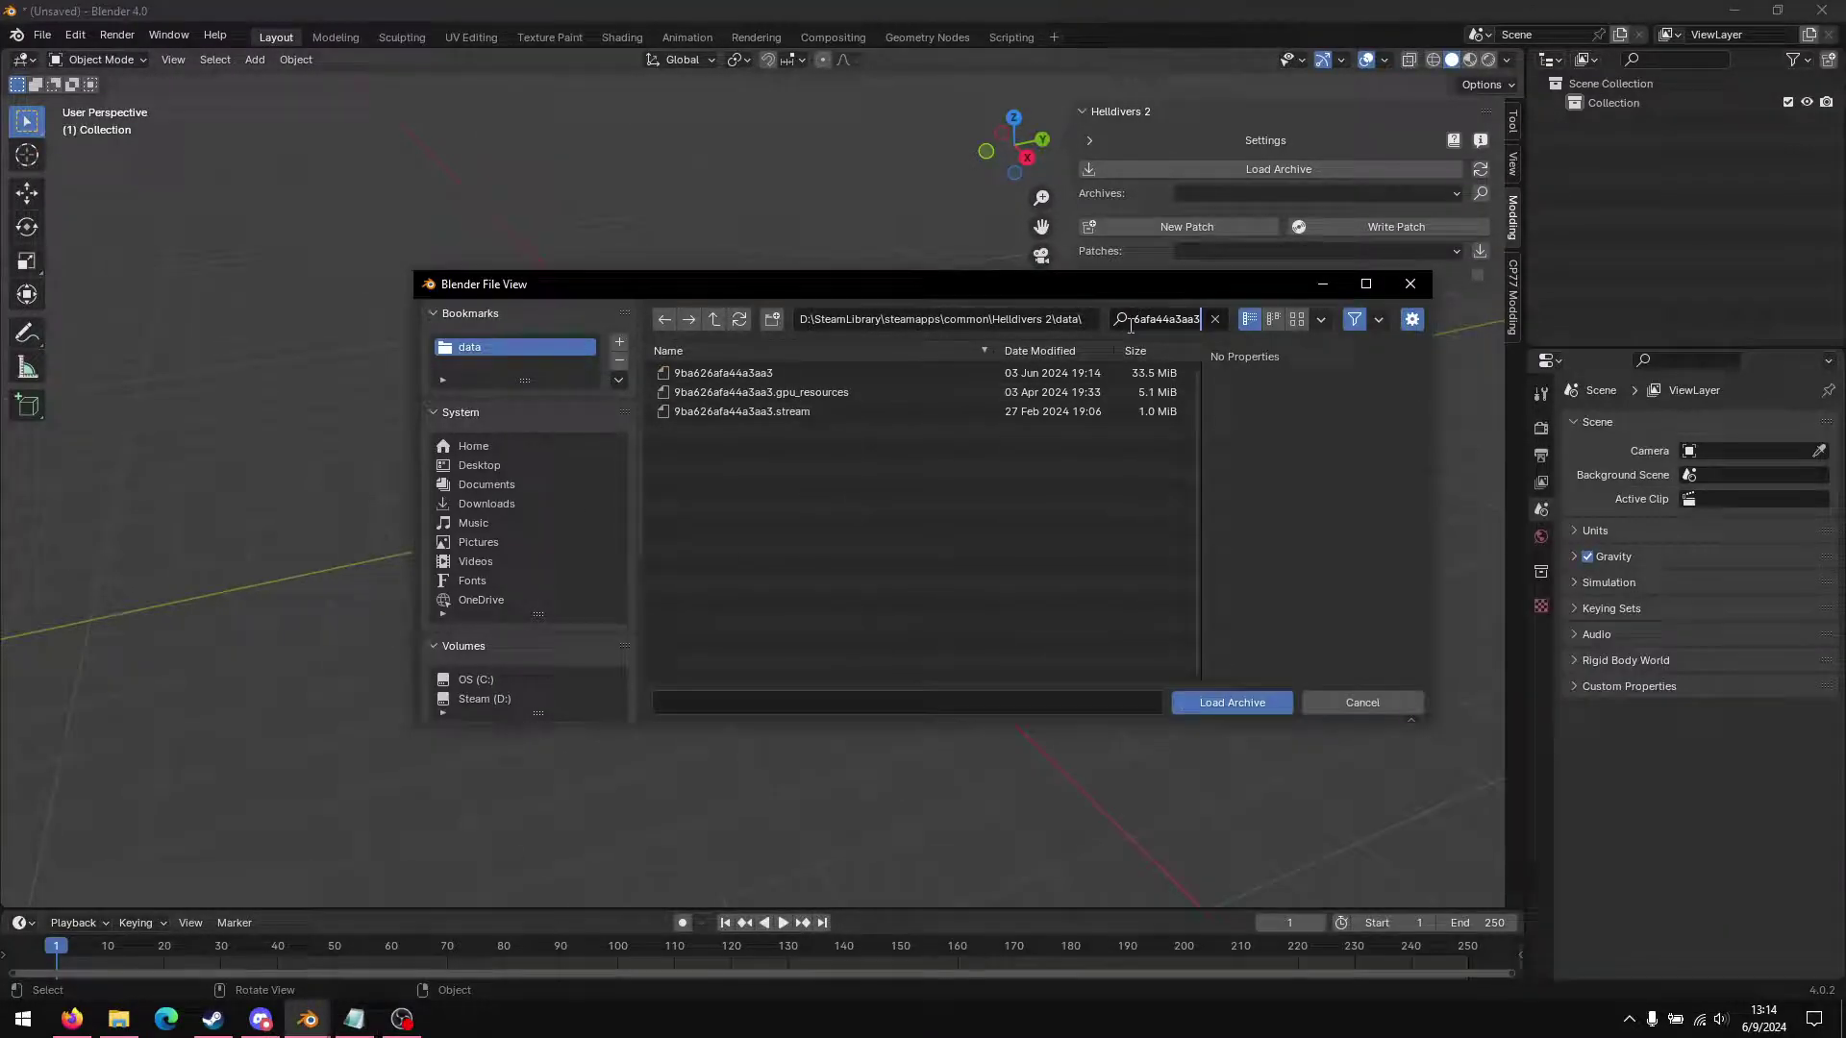
{"action": "left_click", "coordinate": [721, 373]}
{"action": "left_click", "coordinate": [1196, 705]}
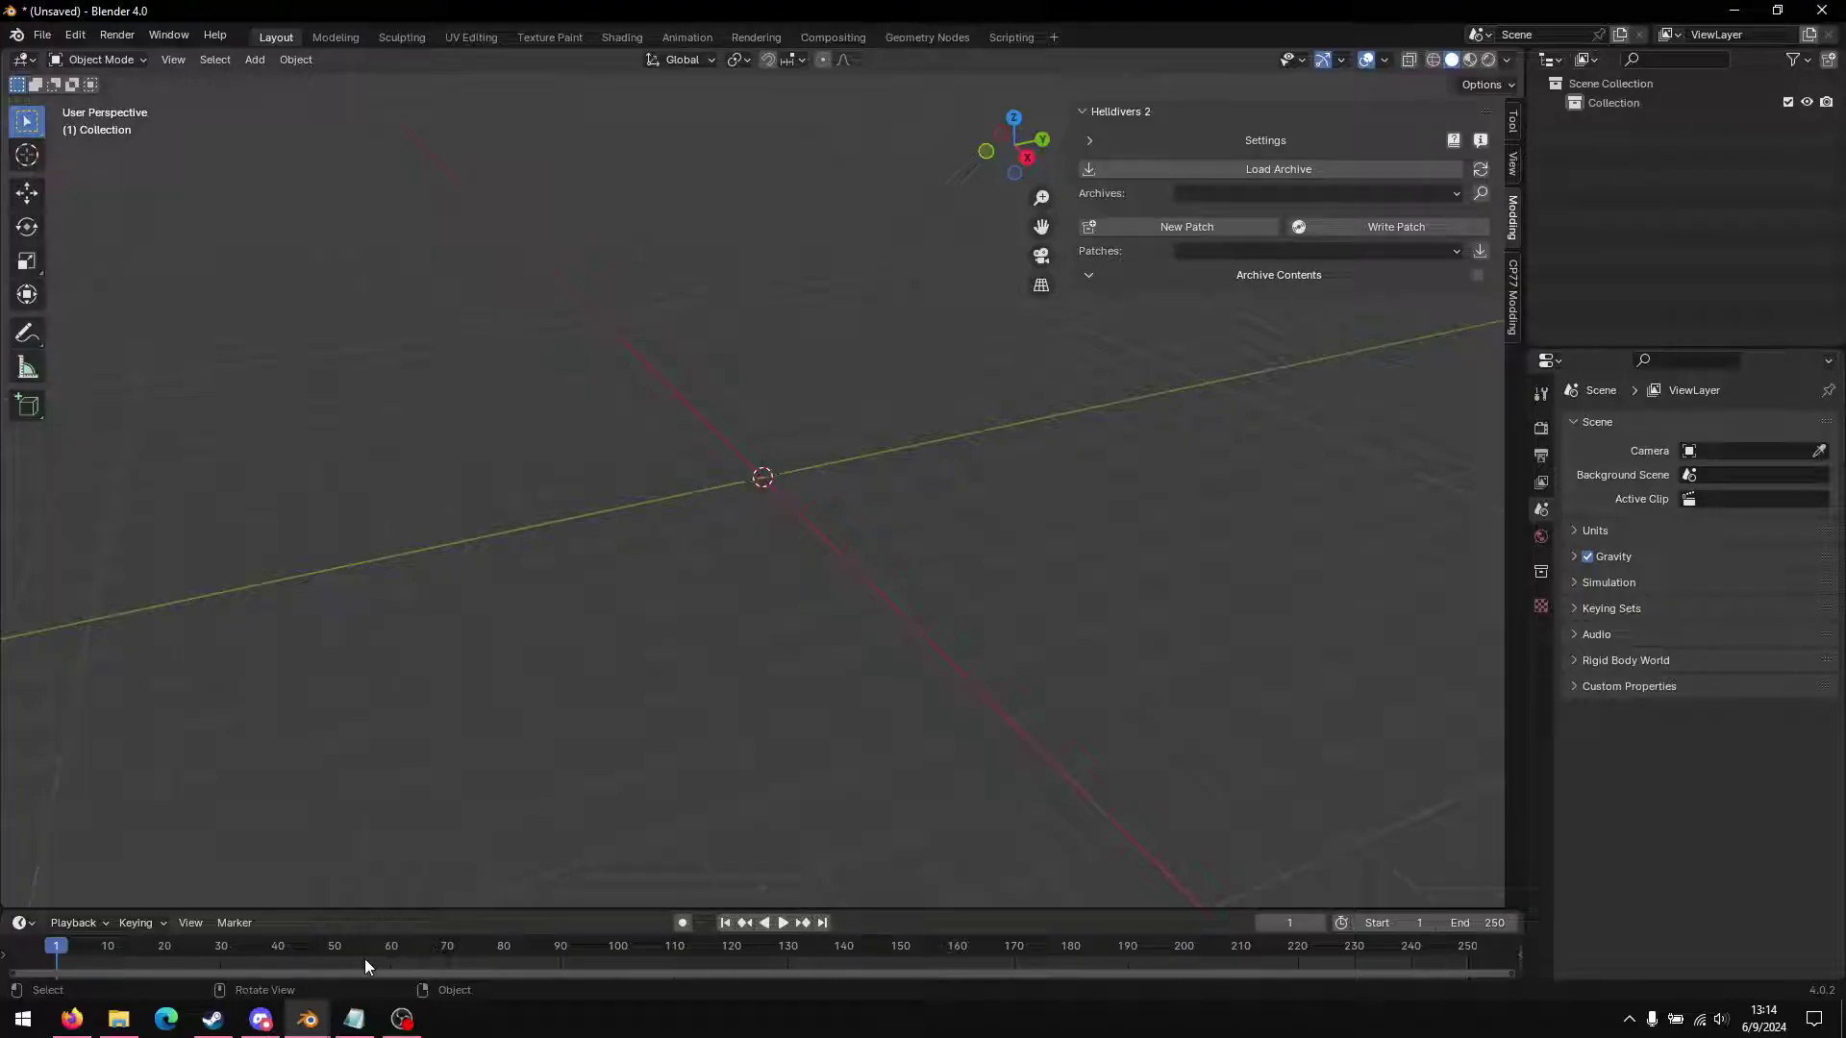
Step: Review the noted archive codes and the Body Armor sheet of the Helldivers 2 Archive Labeling spreadsheet in Firefox
{"action": "left_click", "coordinate": [355, 1017]}
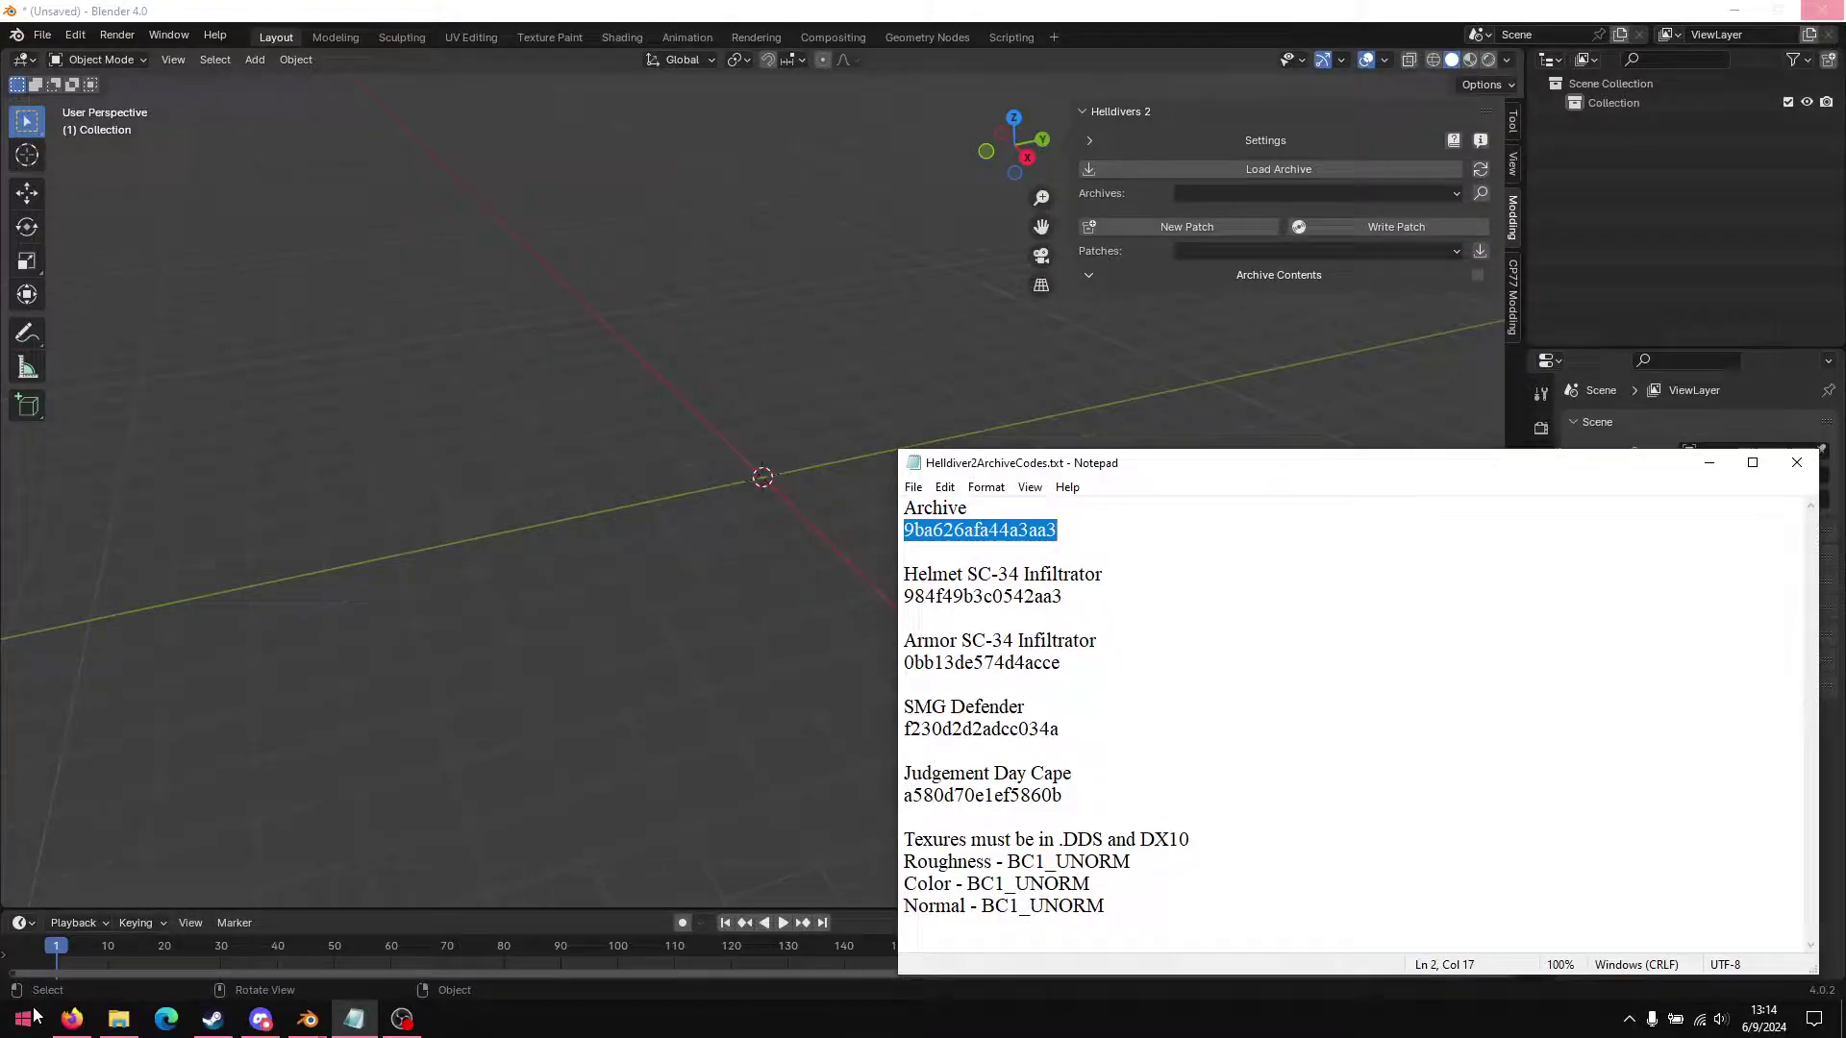
{"action": "left_click", "coordinate": [72, 1019]}
{"action": "left_click", "coordinate": [301, 23]}
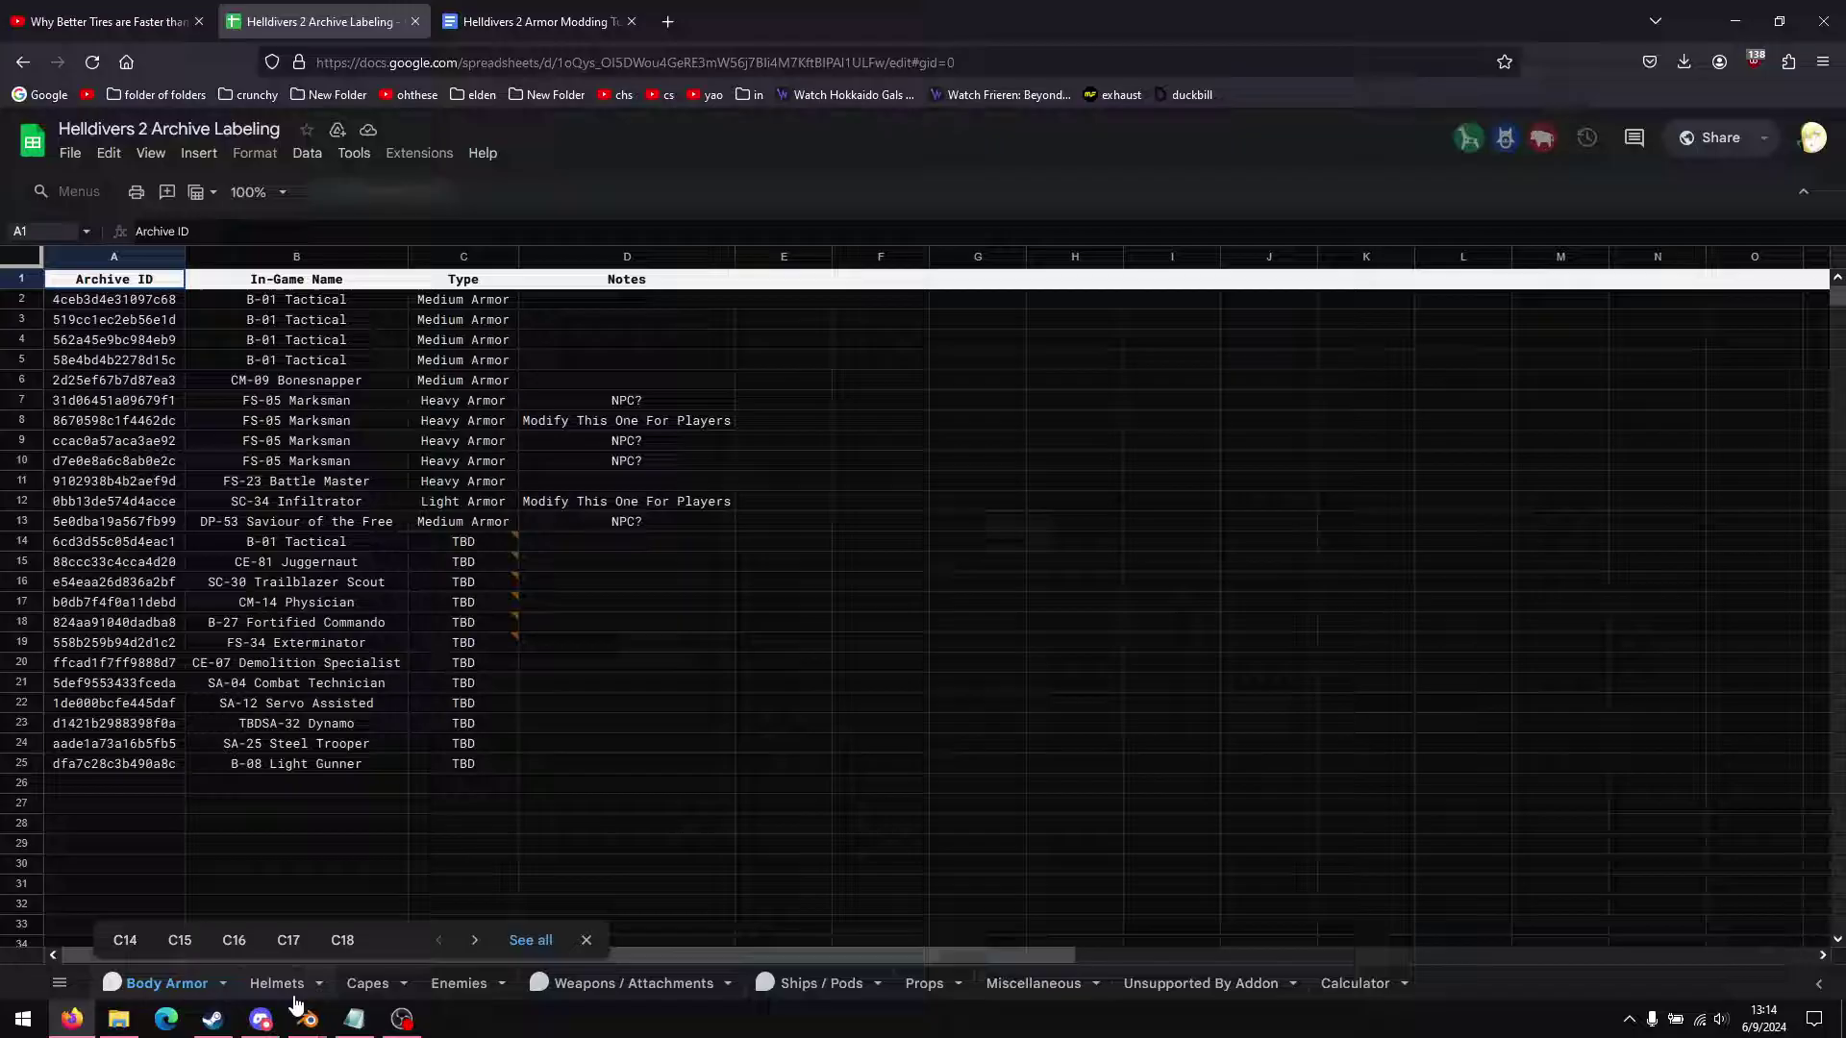
Step: Return to the unsaved Blender scene and create a new patch from the 9ba626afa44a3aa3 archive
{"action": "mouse_move", "coordinate": [308, 1017]}
{"action": "left_click", "coordinate": [531, 944]}
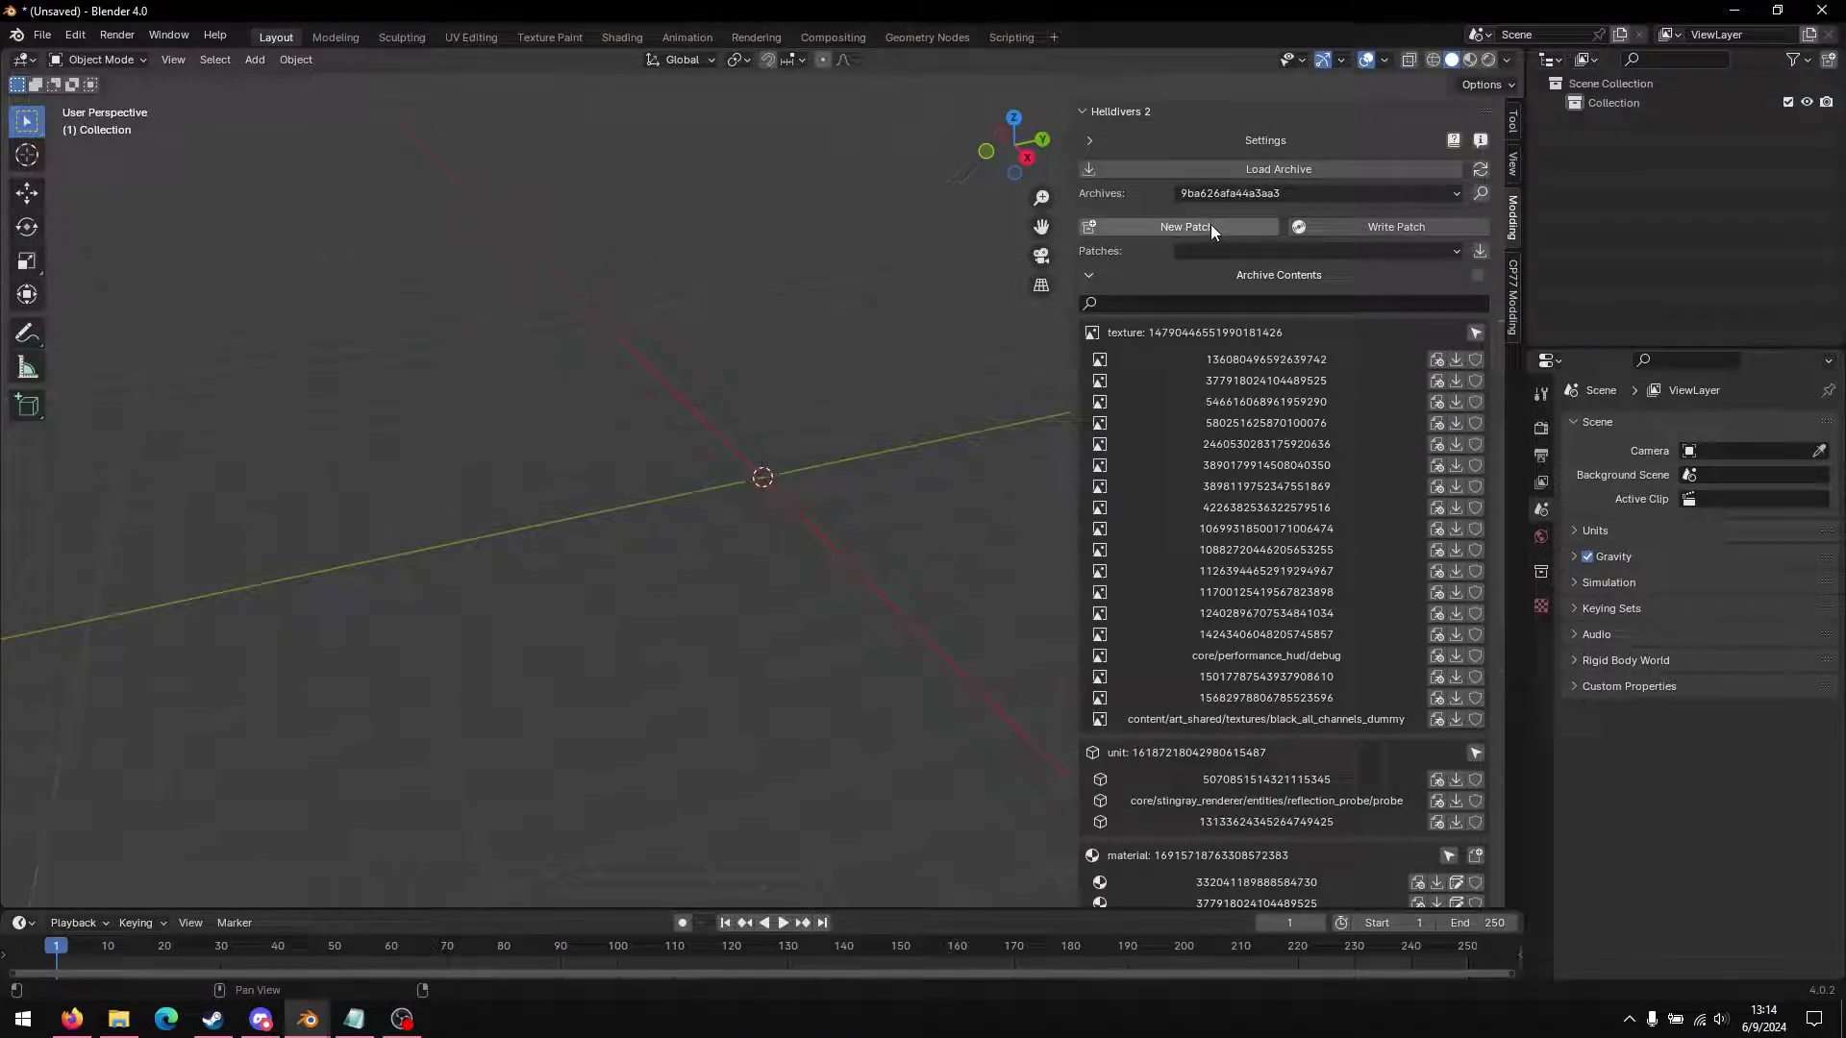
{"action": "left_click", "coordinate": [1226, 228]}
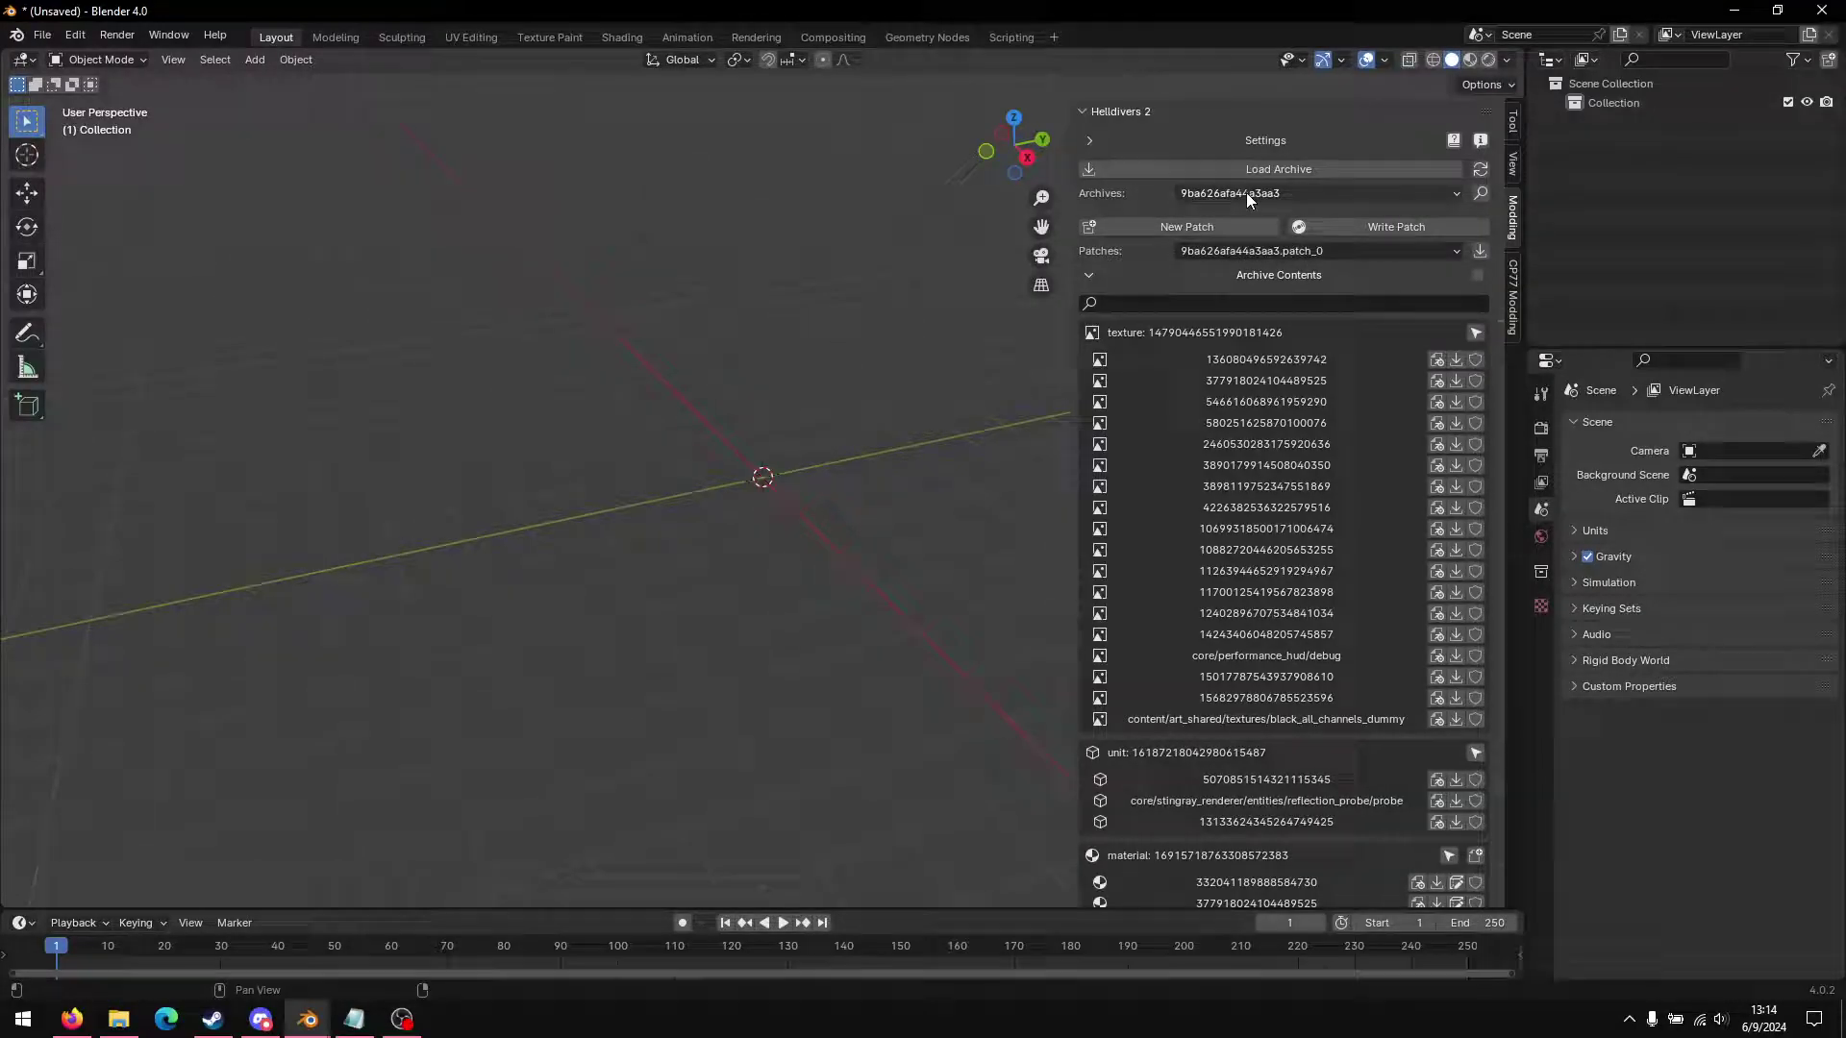
Step: Load the Armor SC-34 Infiltrator archive 0bb13de574d4acce using its noted code, and make it the active archive
{"action": "left_click", "coordinate": [354, 1019]}
{"action": "left_click", "coordinate": [957, 663]}
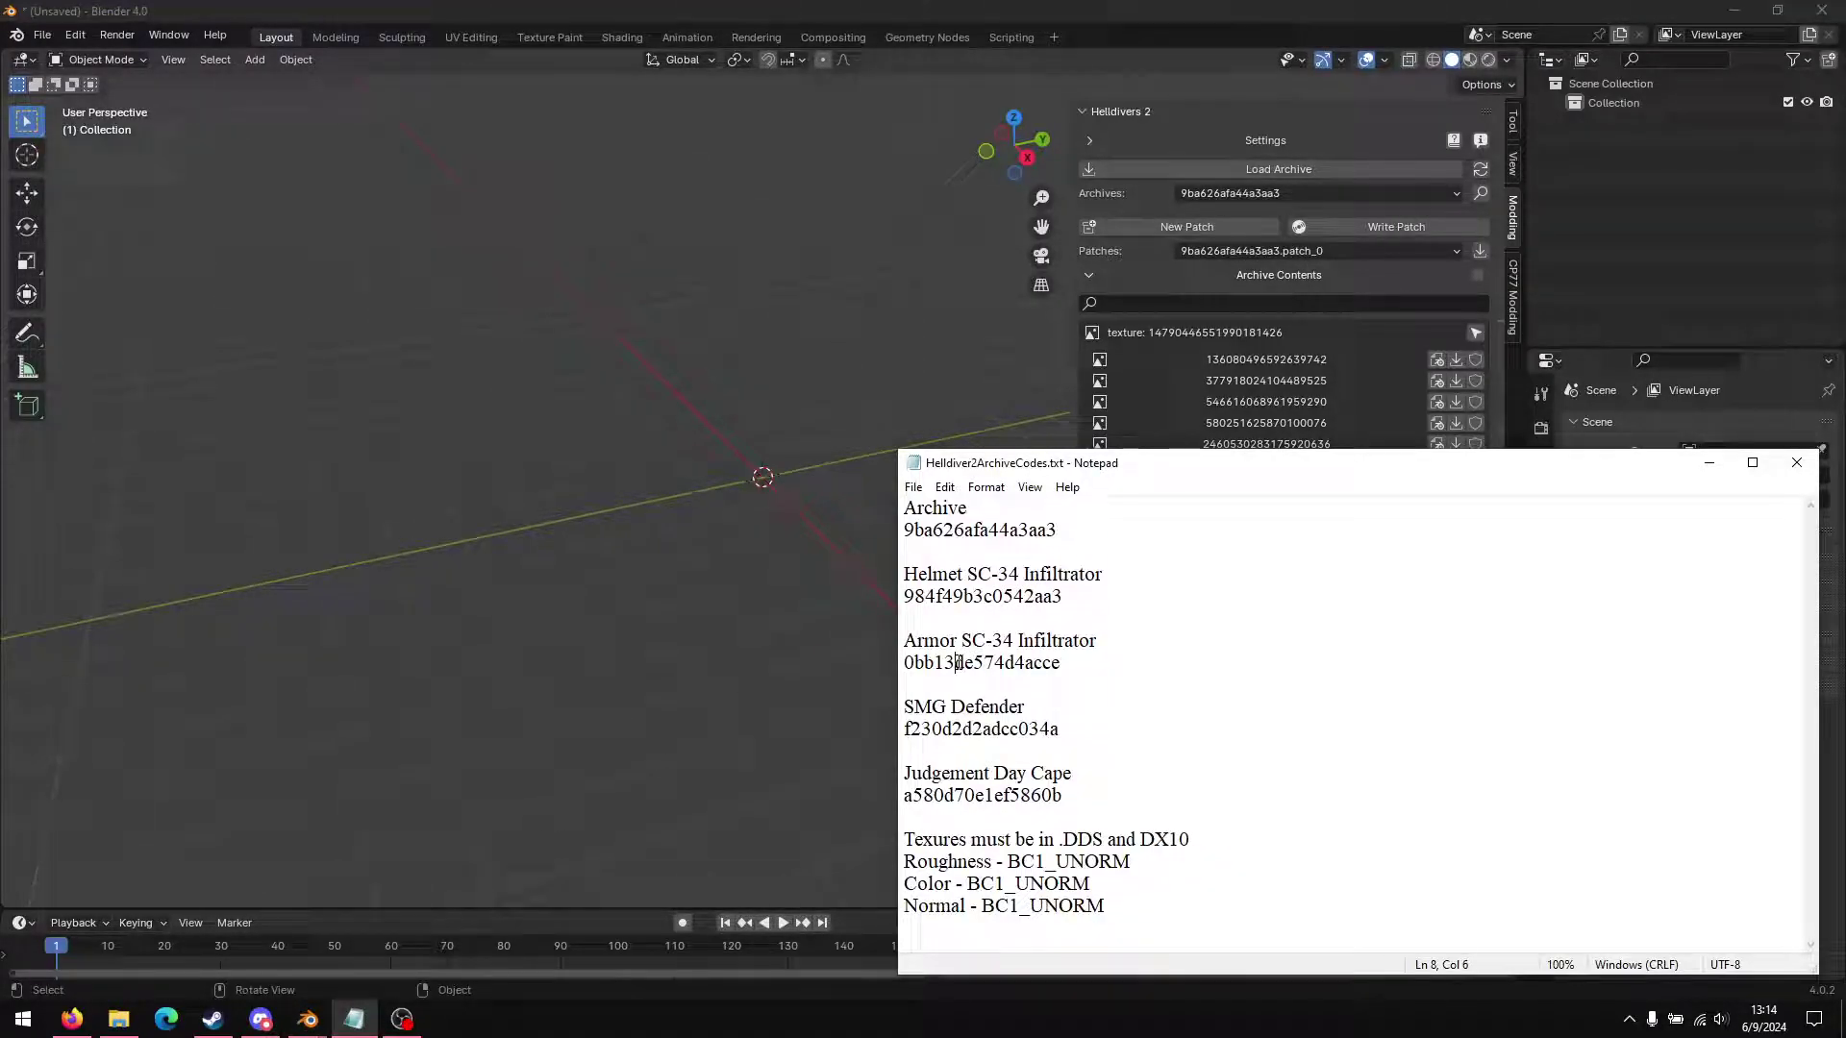
{"action": "double_click", "coordinate": [957, 663]}
{"action": "key", "text": "ctrl+c"}
{"action": "left_click", "coordinate": [1196, 171]}
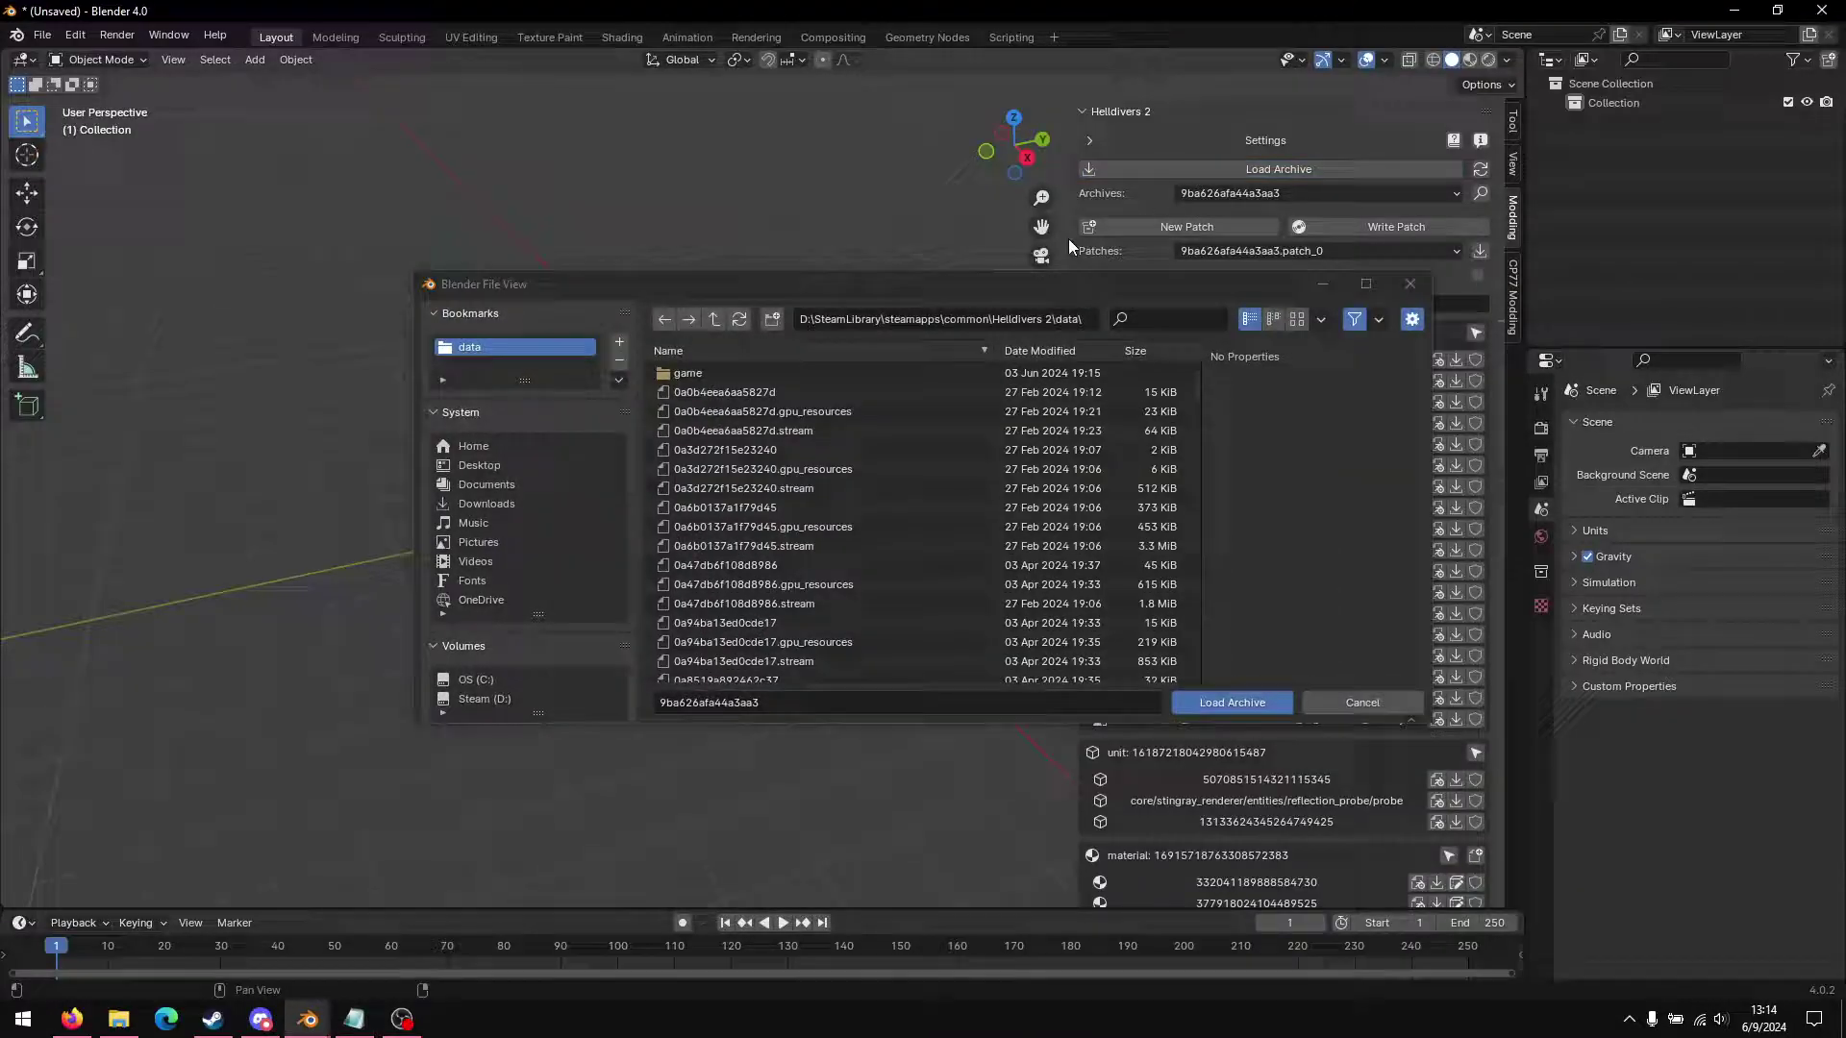
{"action": "left_click", "coordinate": [1173, 318]}
{"action": "key", "text": "ctrl+v"}
{"action": "left_click", "coordinate": [800, 373]}
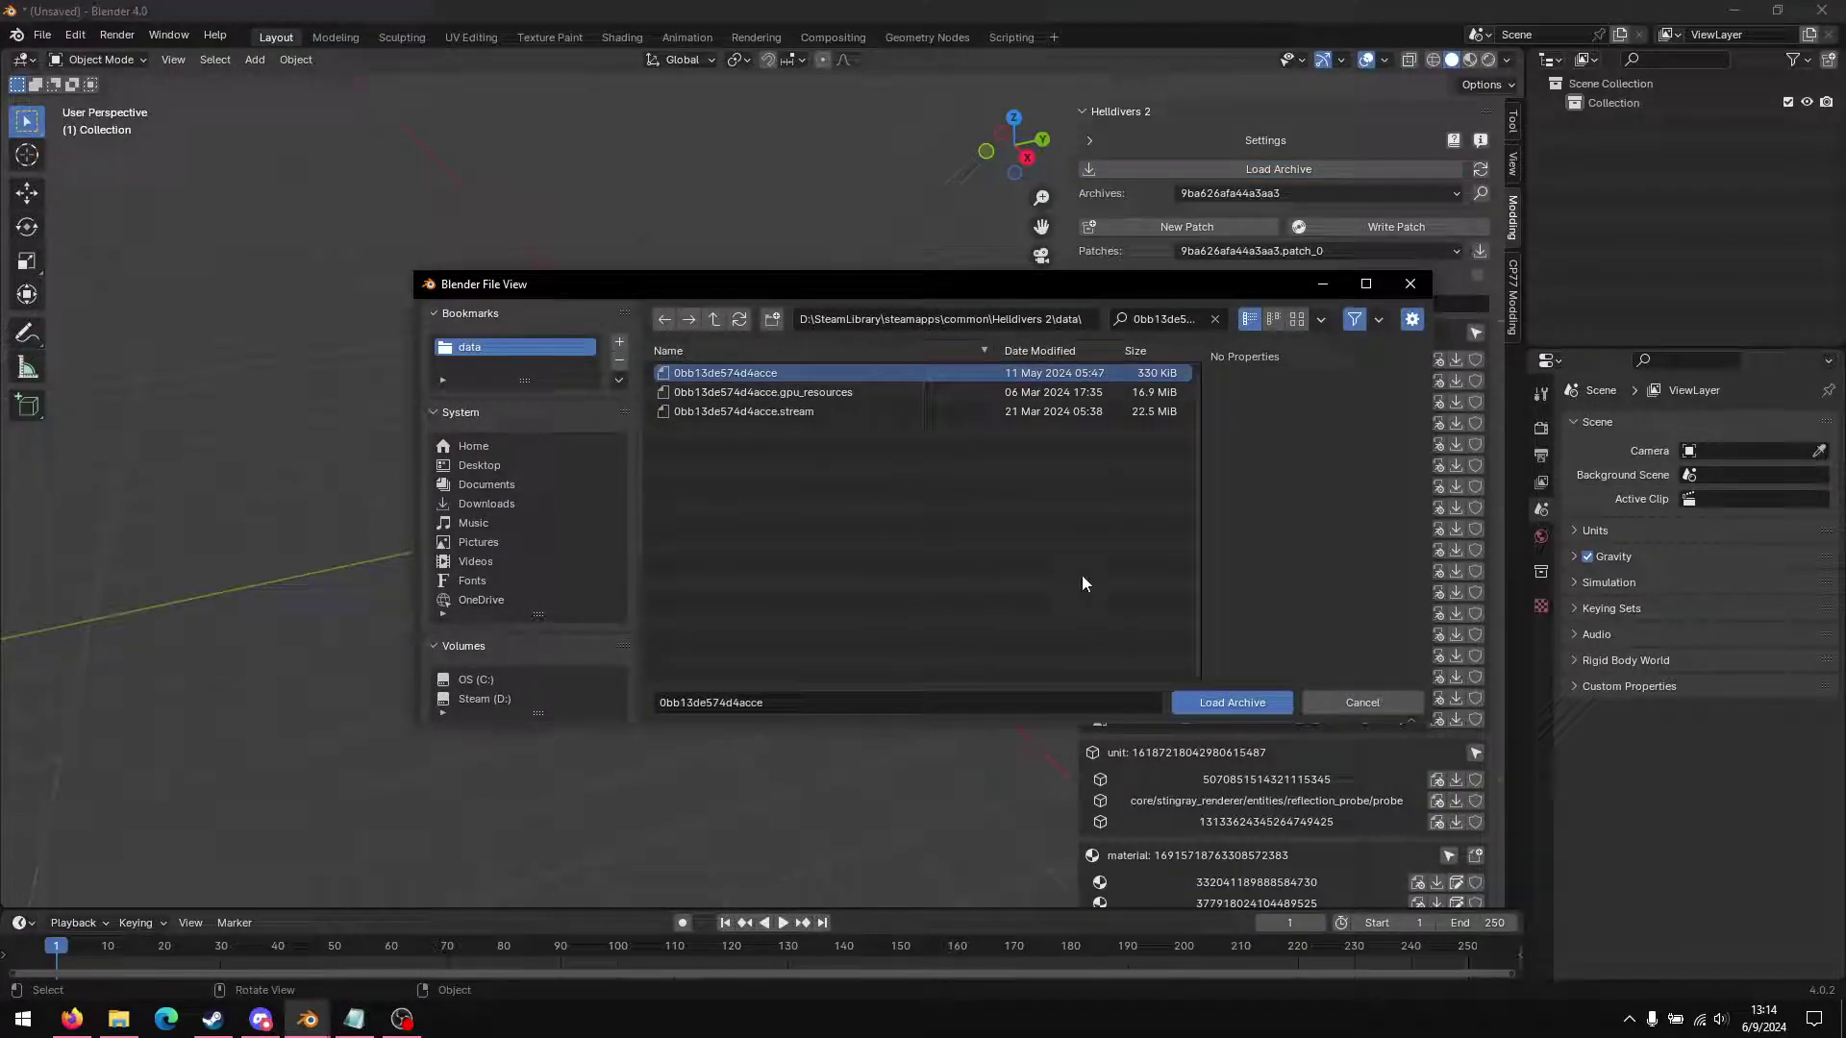
{"action": "left_click", "coordinate": [1207, 704]}
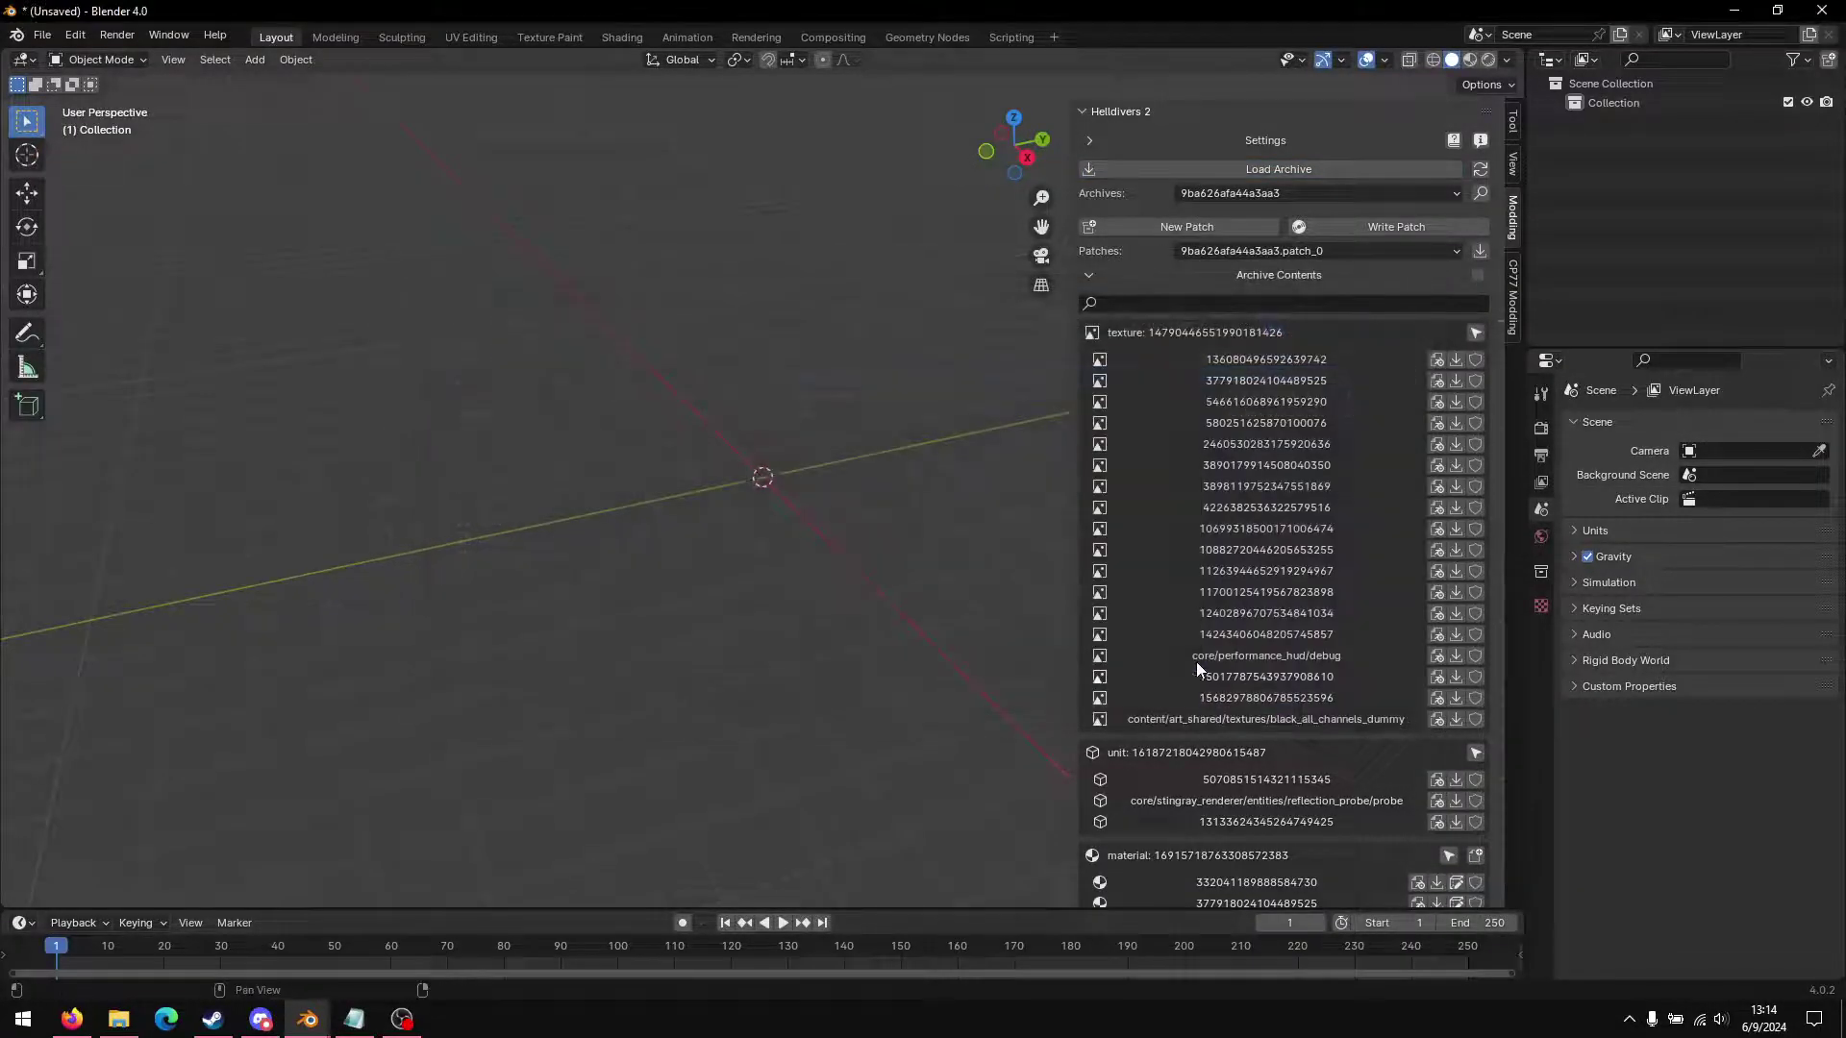
{"action": "left_click", "coordinate": [1203, 194]}
{"action": "left_click", "coordinate": [1214, 237]}
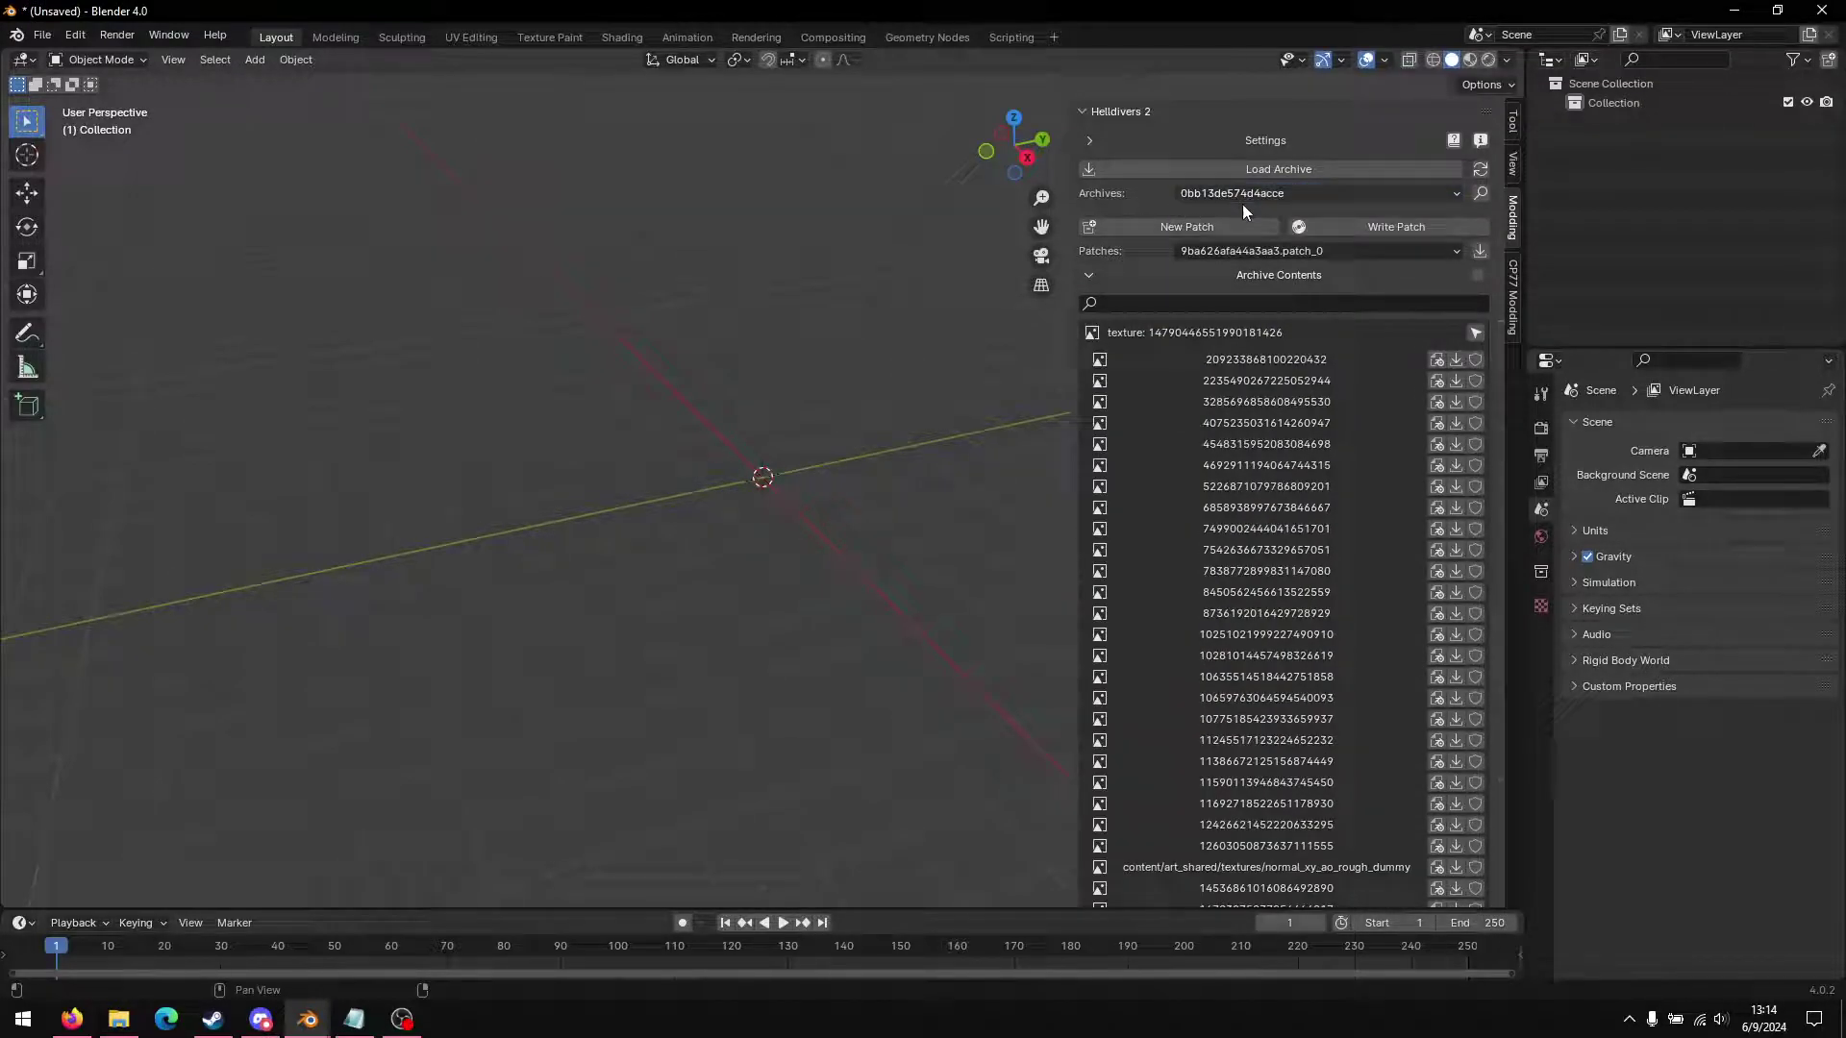
Step: Select all unit entries in the armor archive's contents and import them into the scene
{"action": "scroll", "coordinate": [1259, 645], "scroll_direction": "down", "scroll_amount": 15}
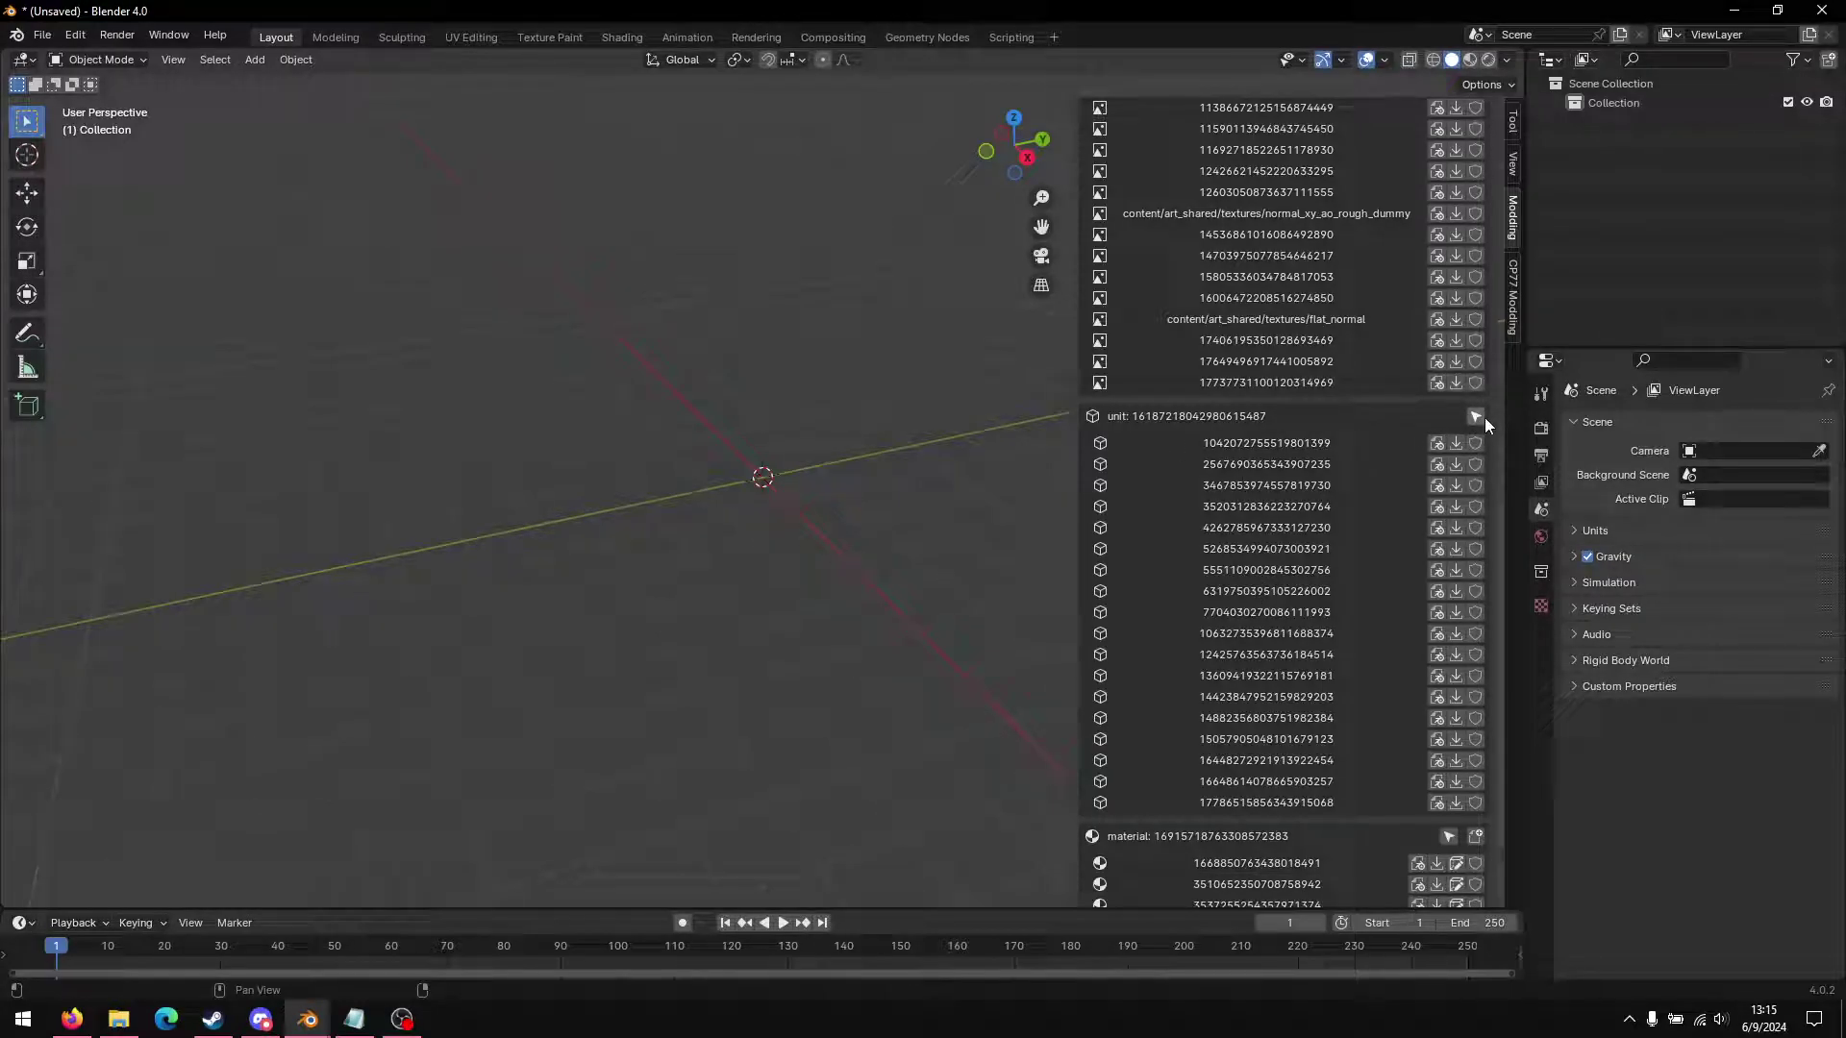
{"action": "left_click", "coordinate": [1476, 416]}
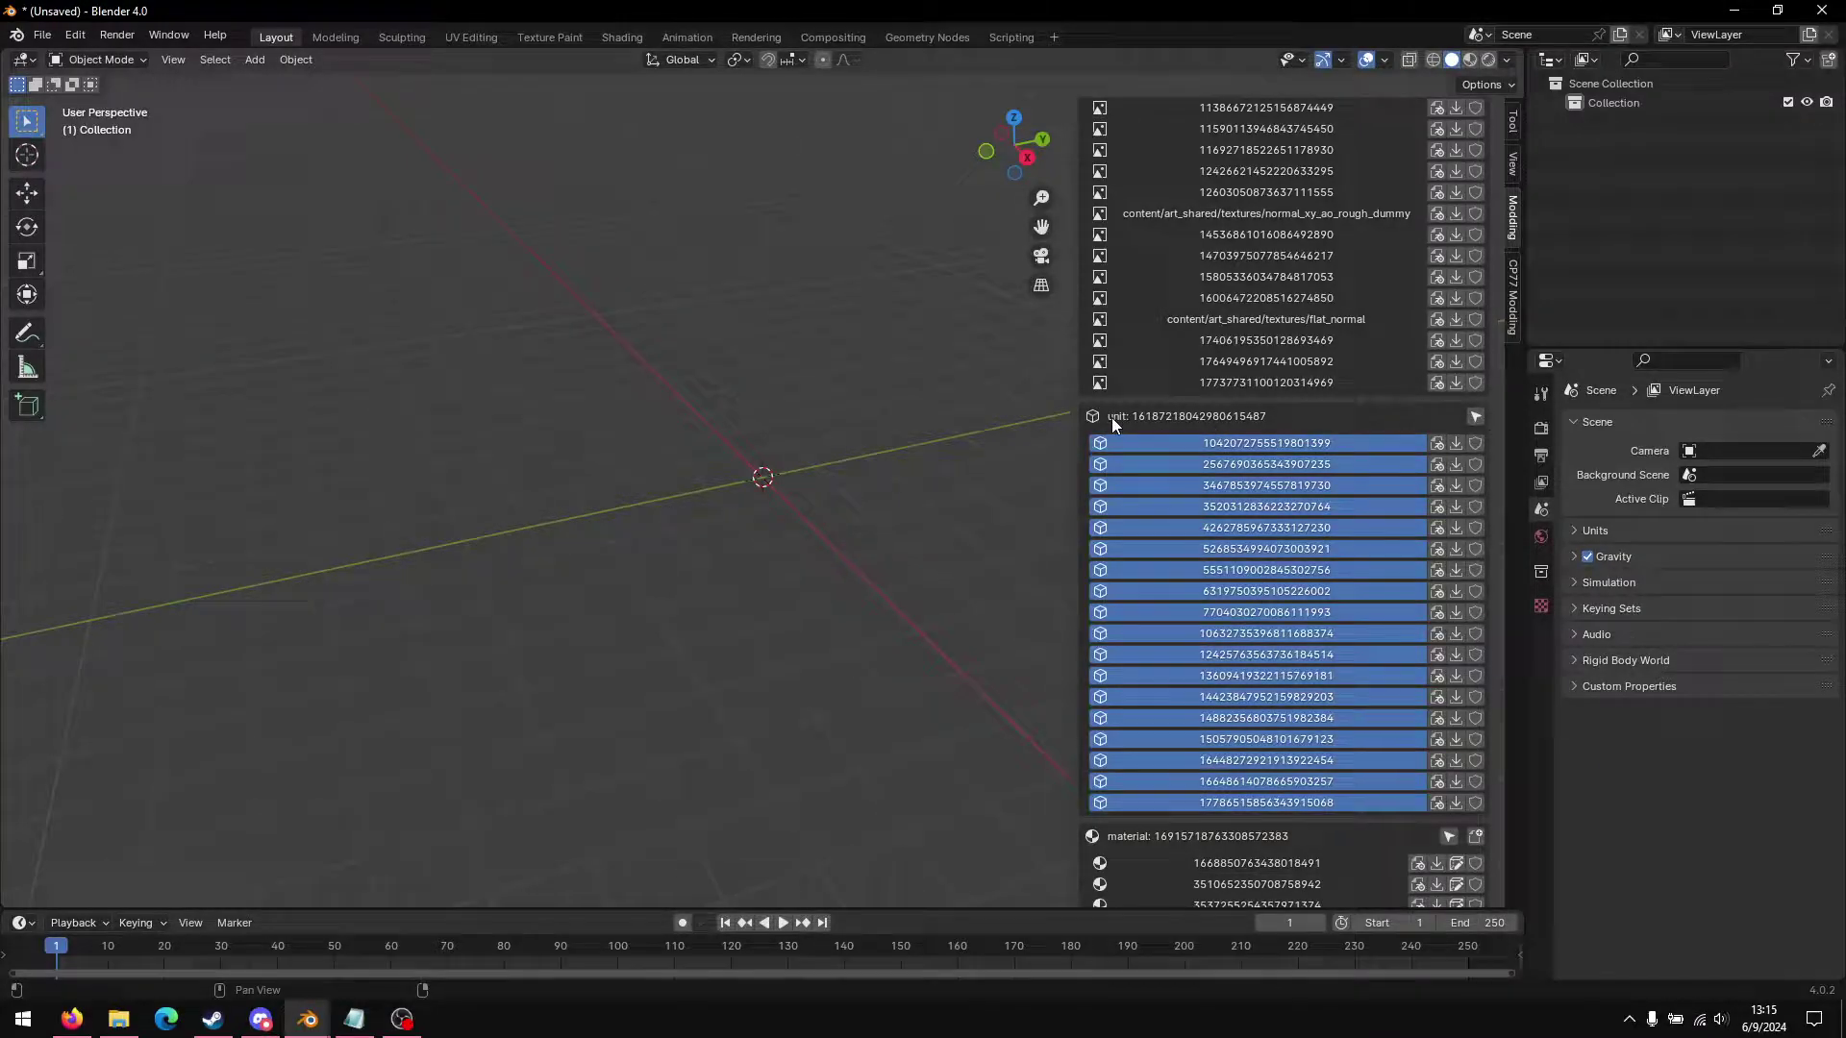
{"action": "right_click", "coordinate": [1226, 515]}
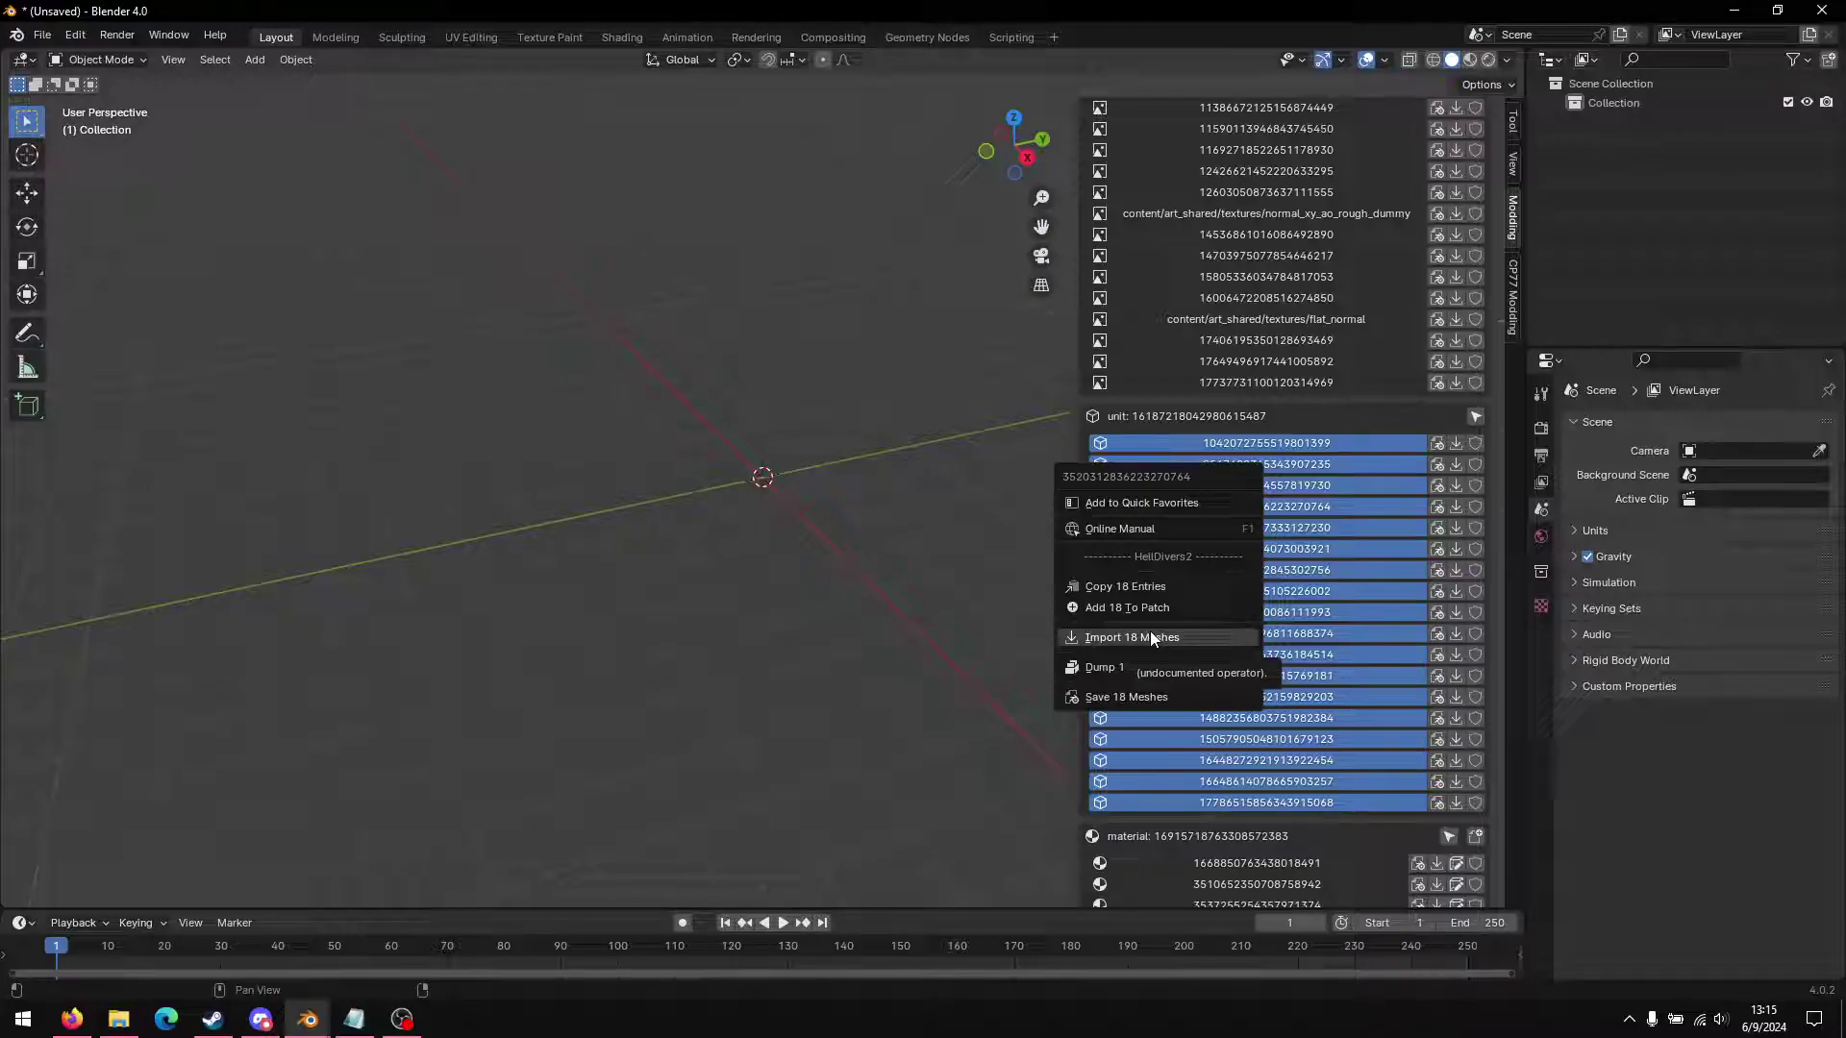
{"action": "left_click", "coordinate": [1820, 10]}
{"action": "left_click", "coordinate": [964, 547]}
{"action": "mouse_move", "coordinate": [288, 1021]}
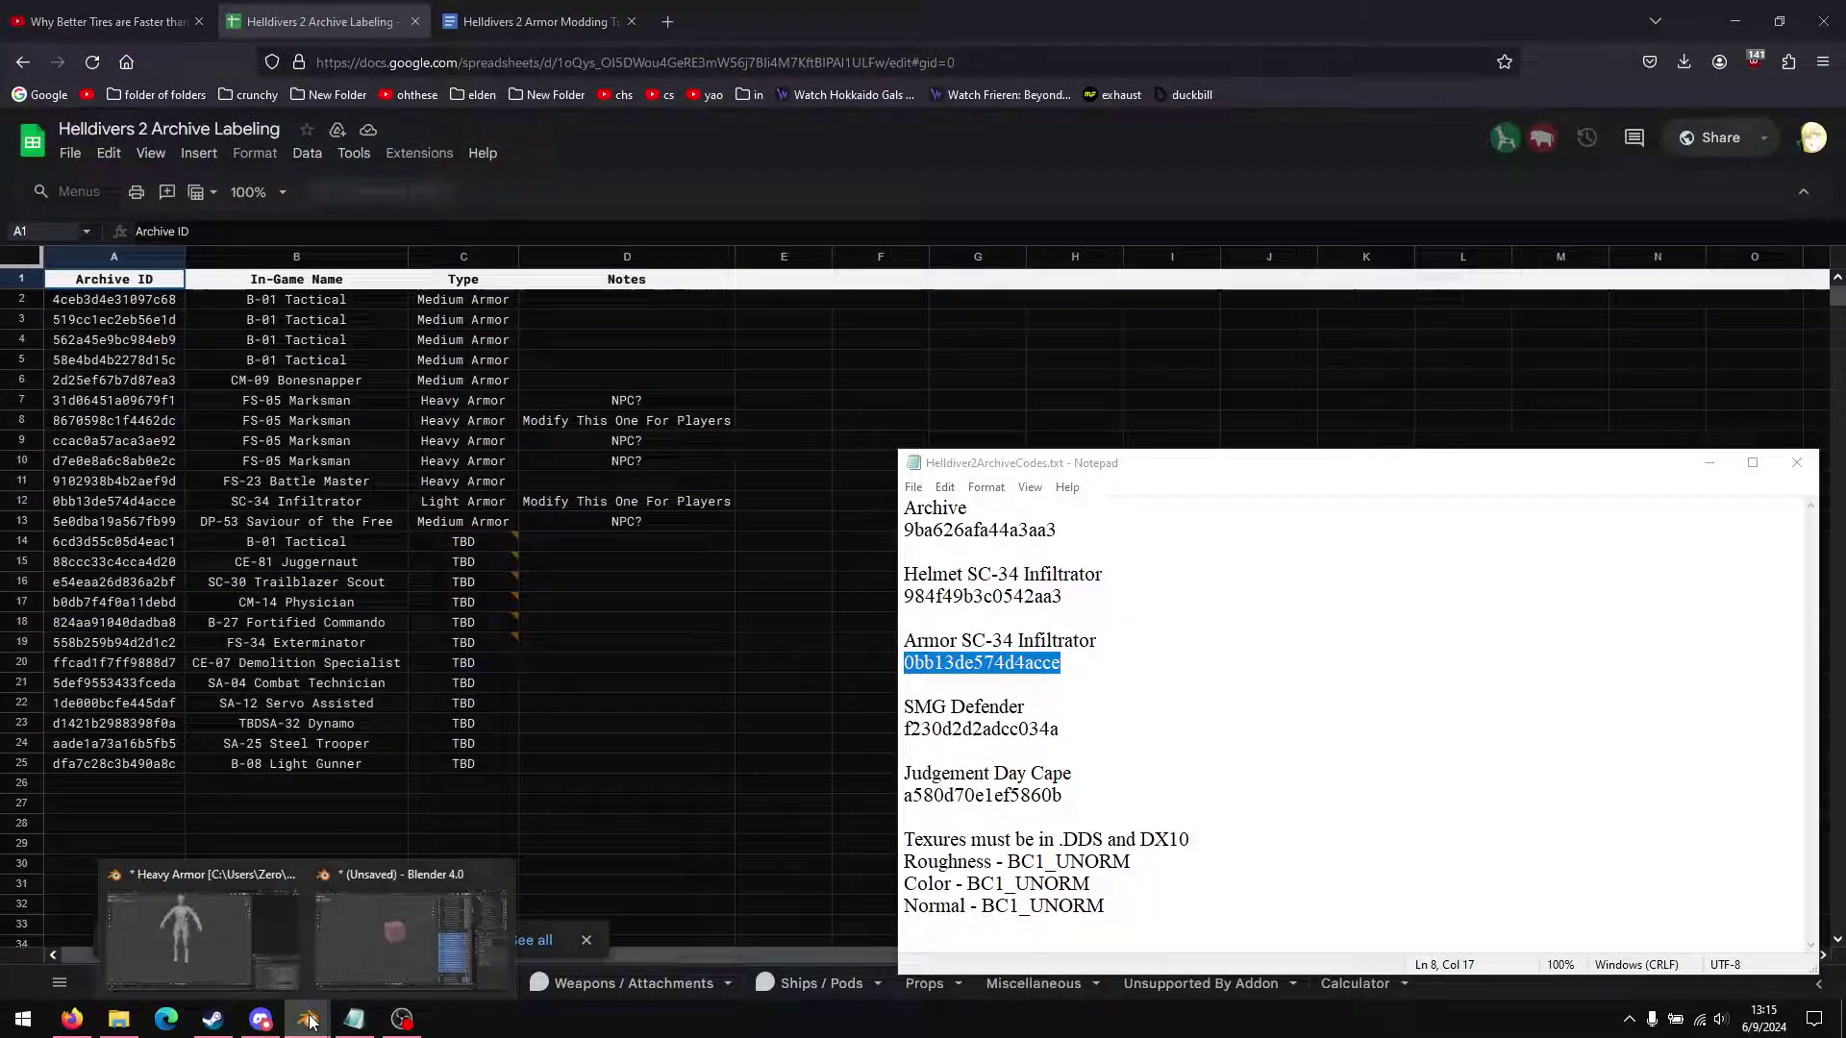
{"action": "left_click", "coordinate": [384, 939]}
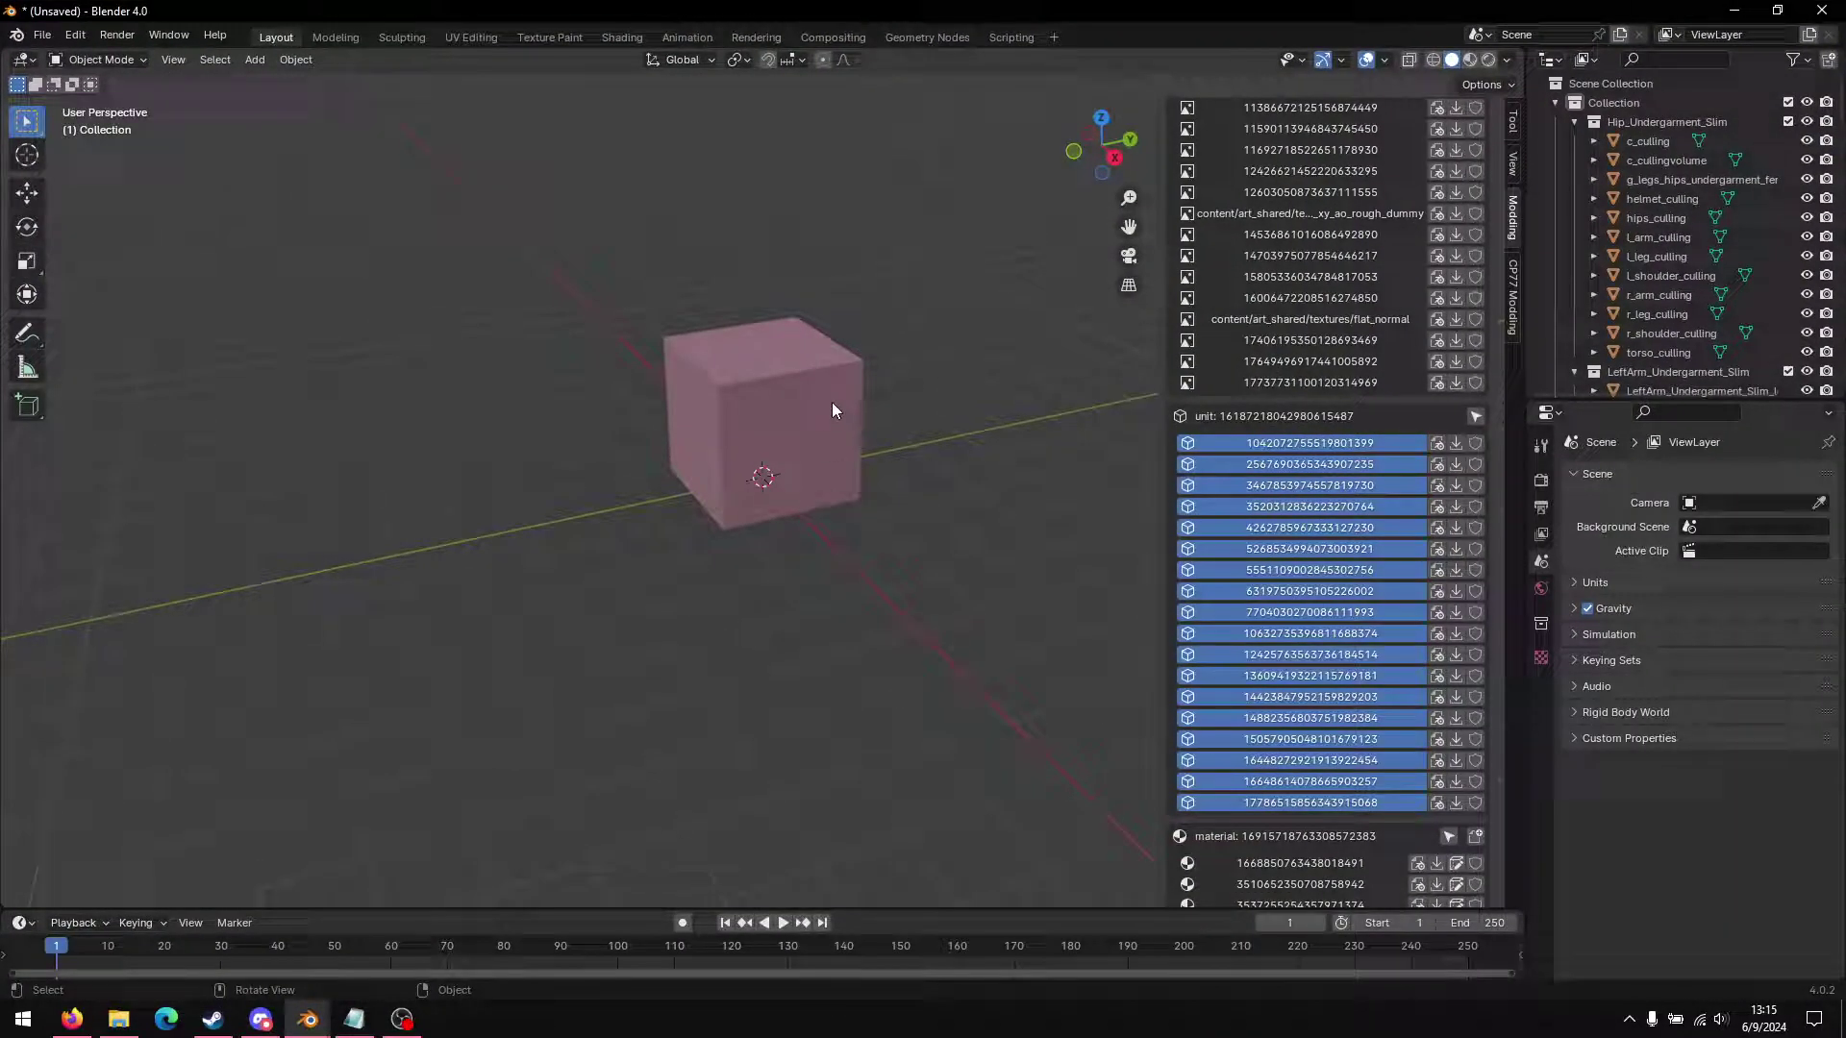
Step: Delete the box-shaped culling meshes that enclose the imported armor
{"action": "scroll", "coordinate": [692, 498], "scroll_direction": "up", "scroll_amount": 5}
{"action": "middle_click_drag", "start_coordinate": [692, 498], "coordinate": [741, 424]}
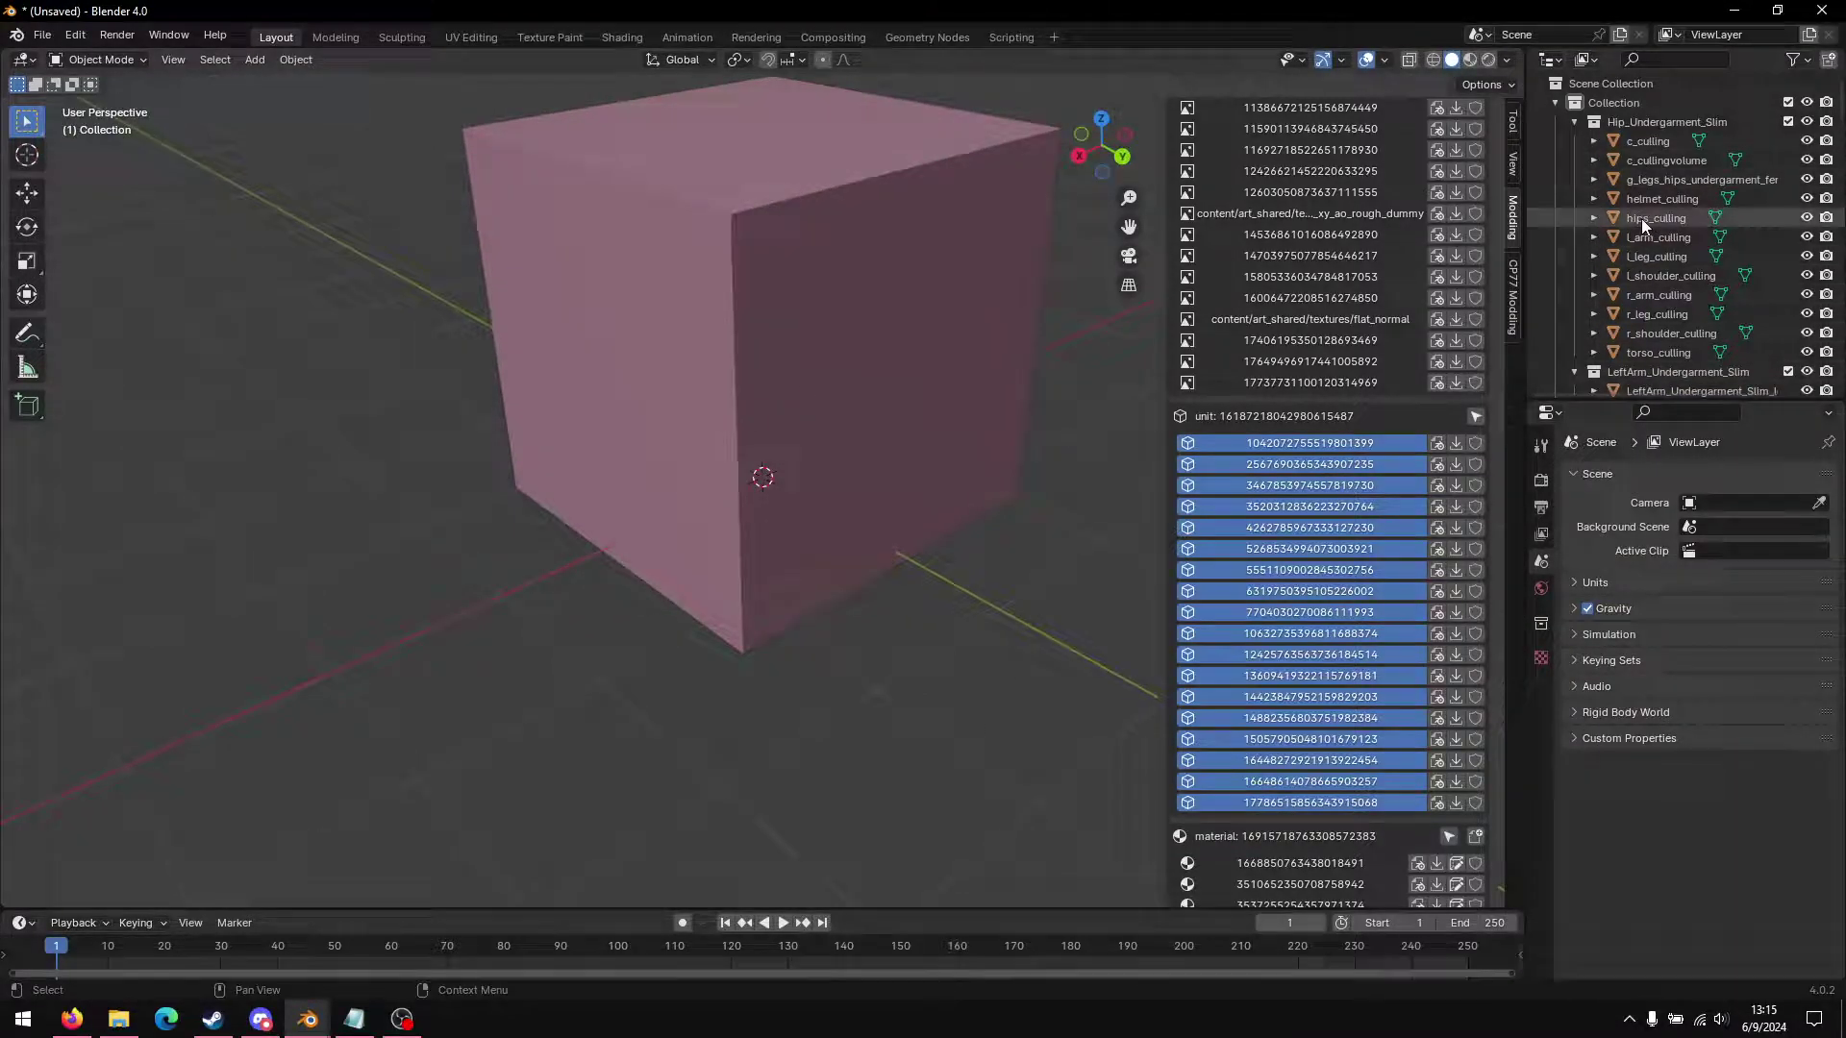
{"action": "middle_click_drag", "start_coordinate": [814, 634], "coordinate": [770, 676]}
{"action": "left_click_drag", "start_coordinate": [749, 678], "coordinate": [759, 523]}
{"action": "key", "text": "x"}
{"action": "left_click", "coordinate": [759, 523]}
{"action": "left_click", "coordinate": [771, 504]}
{"action": "key", "text": "x"}
{"action": "left_click", "coordinate": [770, 492]}
Step: Enlarge the outliner and delete the RightArm_Undergarment_Stocky and Torso_Undergarment_Stocky collections together with their contents
{"action": "scroll", "coordinate": [755, 493], "scroll_direction": "up", "scroll_amount": 5}
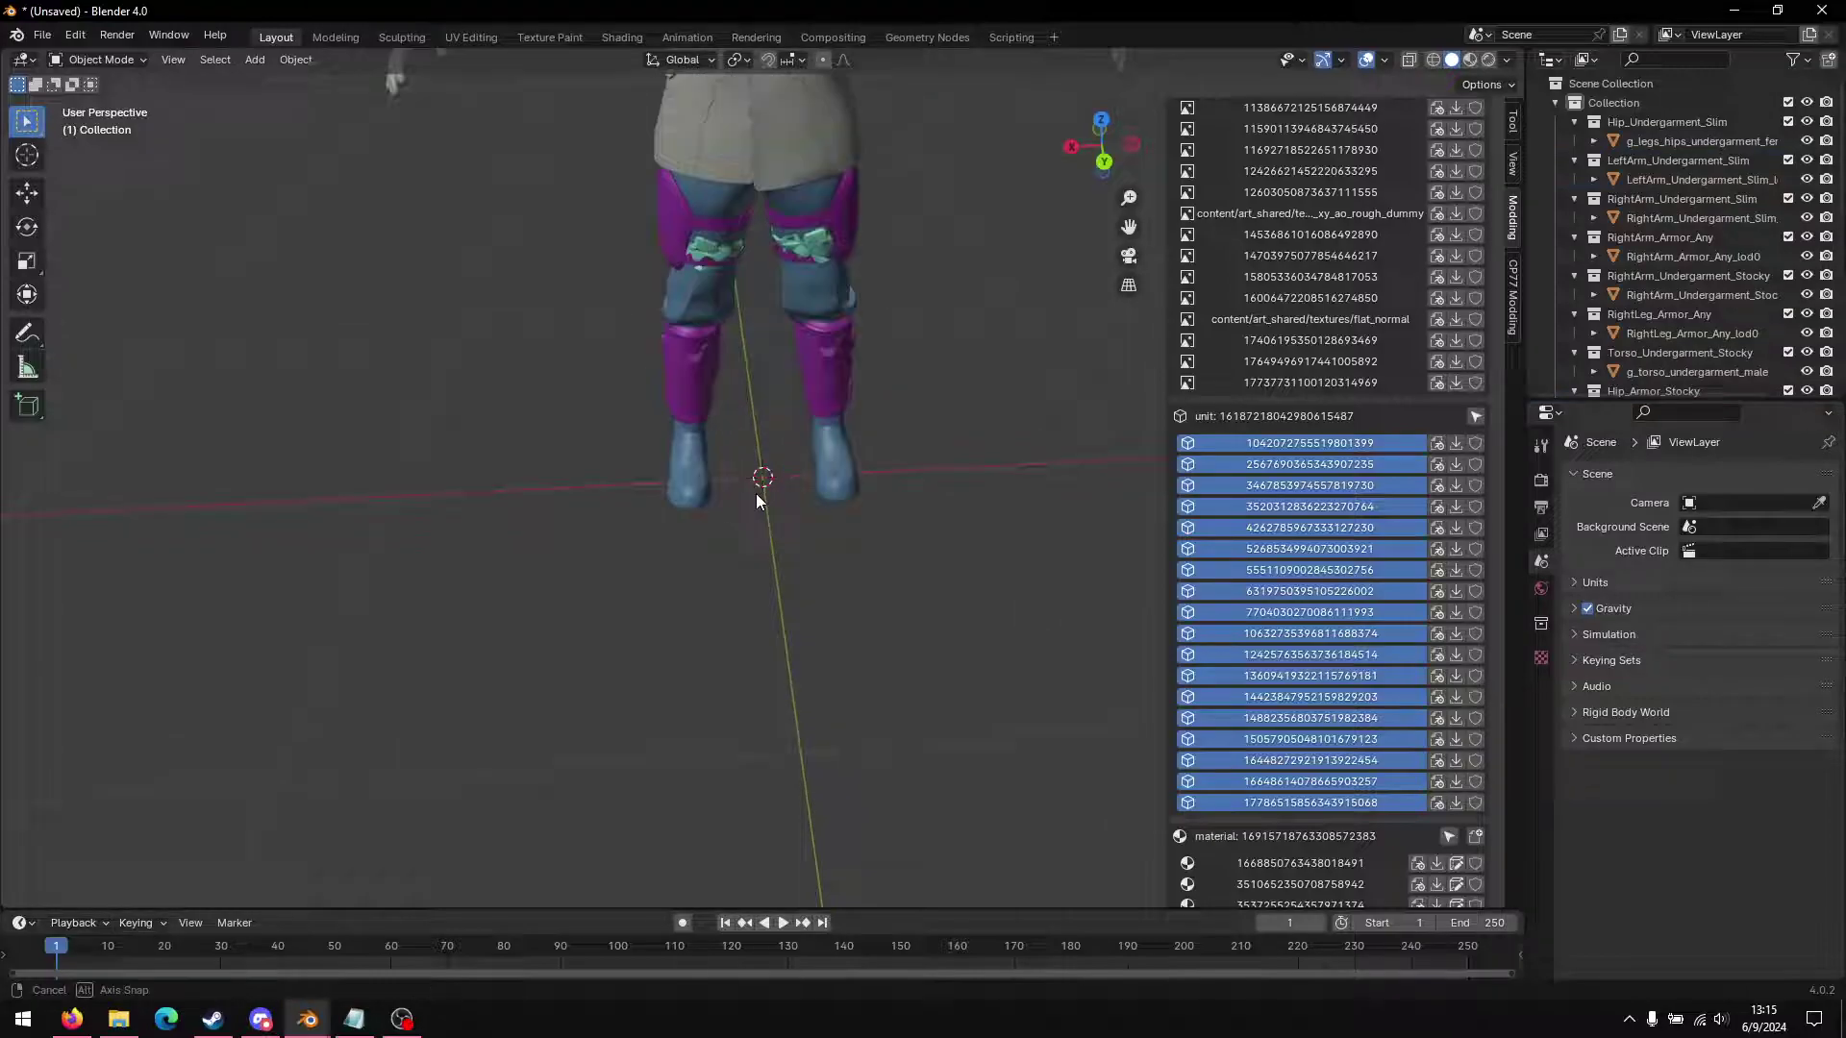
{"action": "middle_click_drag", "start_coordinate": [755, 493], "coordinate": [738, 442]}
{"action": "middle_click_drag", "start_coordinate": [738, 223], "coordinate": [755, 495], "text": "shift"}
{"action": "scroll", "coordinate": [730, 487], "scroll_direction": "down", "scroll_amount": 2}
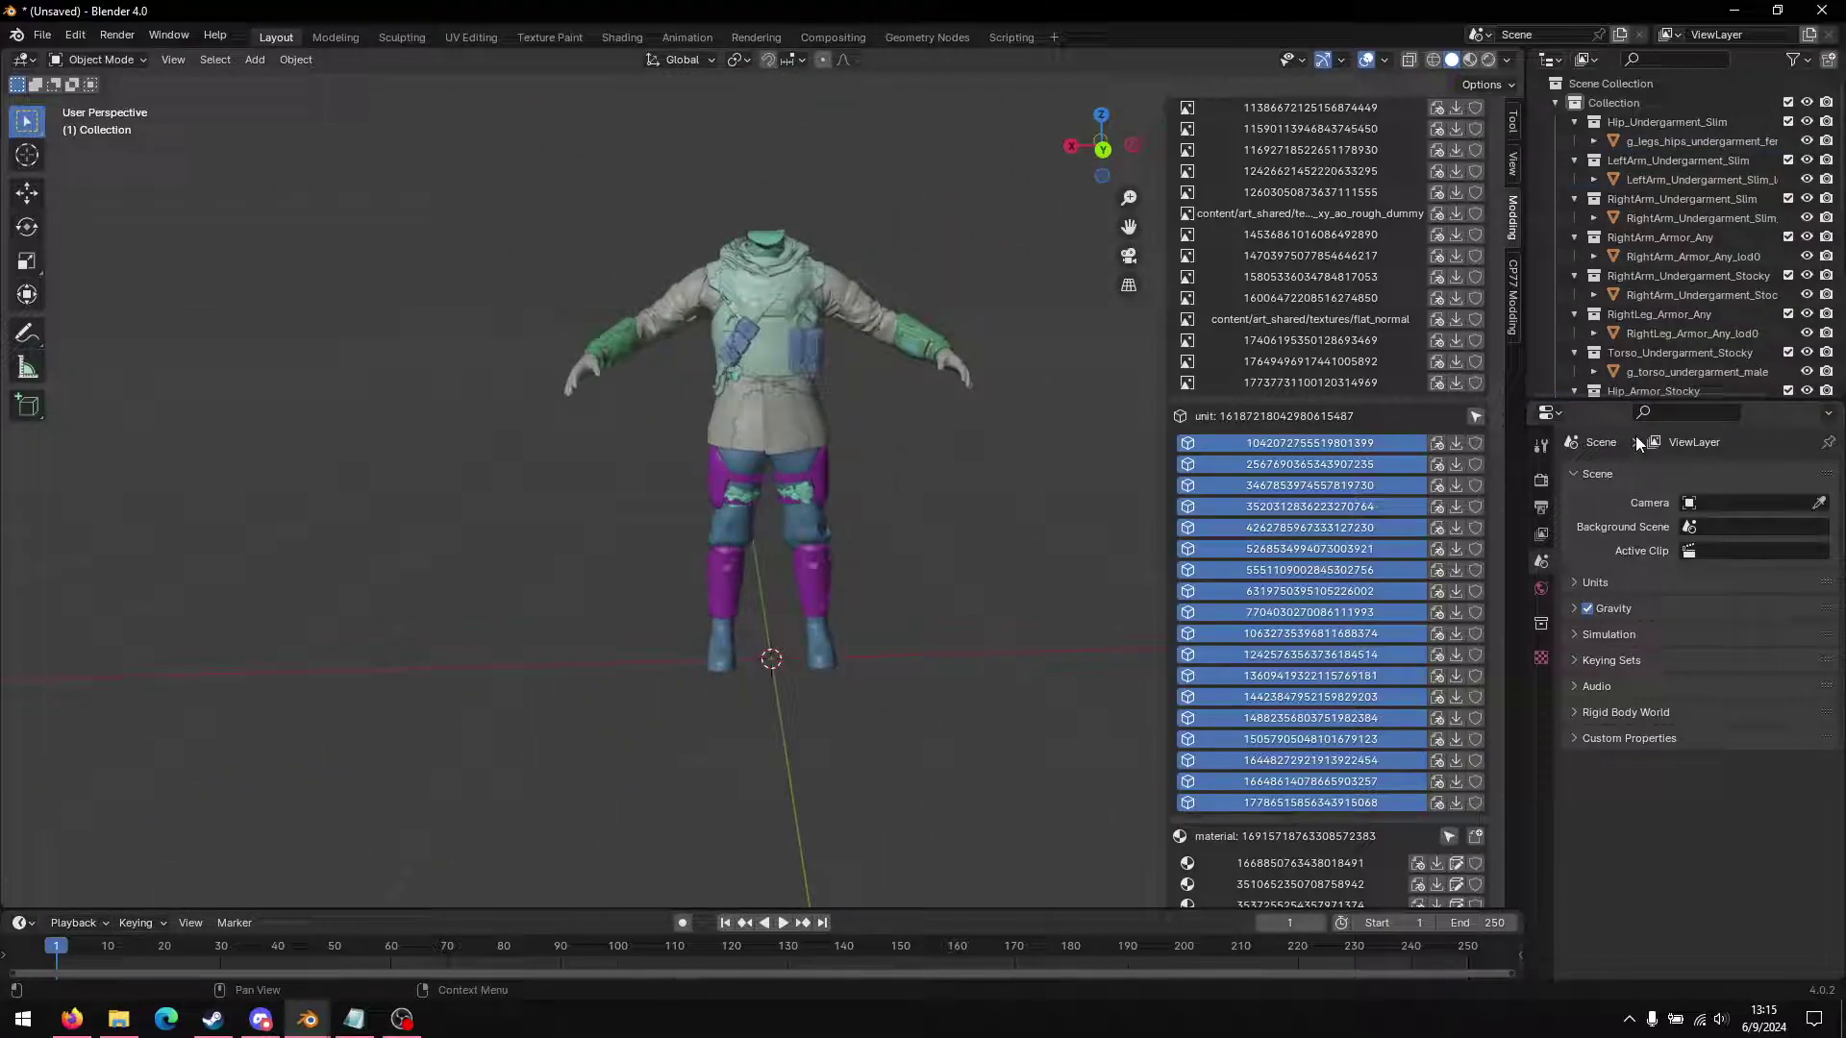
{"action": "left_click_drag", "start_coordinate": [1643, 402], "coordinate": [1644, 738]}
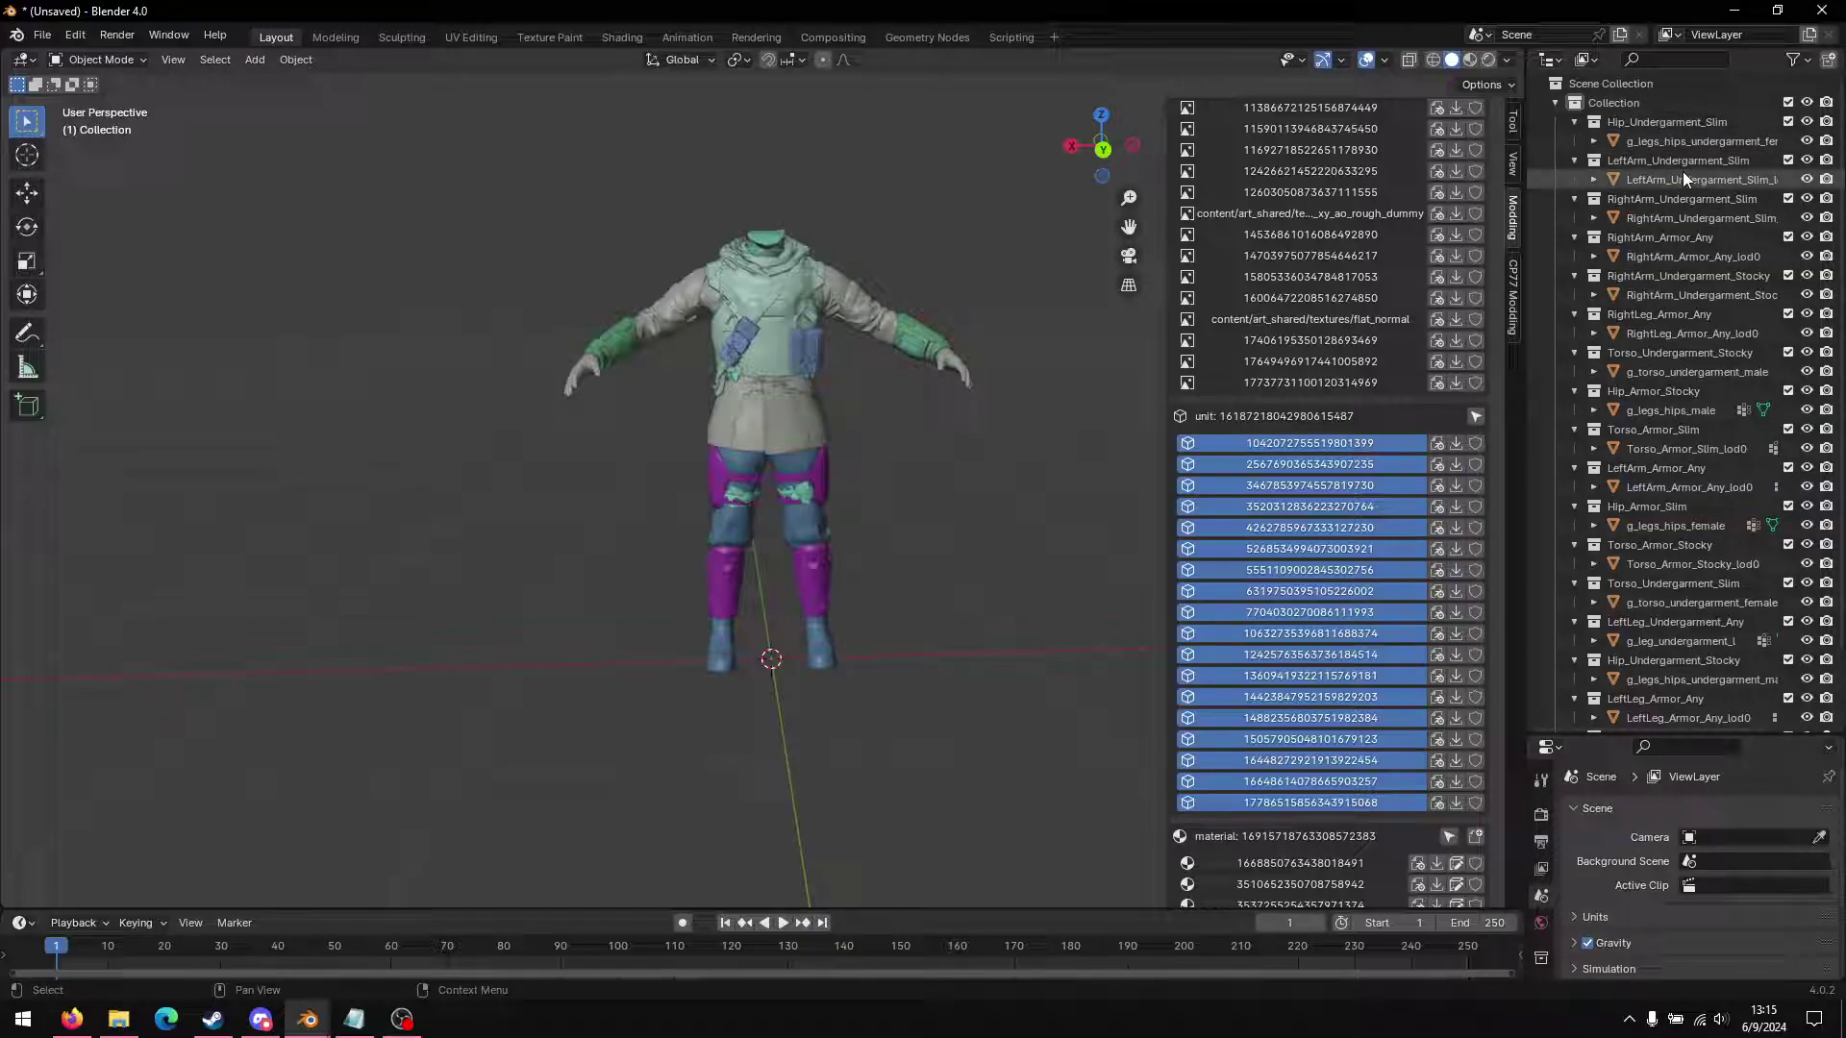
{"action": "right_click", "coordinate": [1645, 275]}
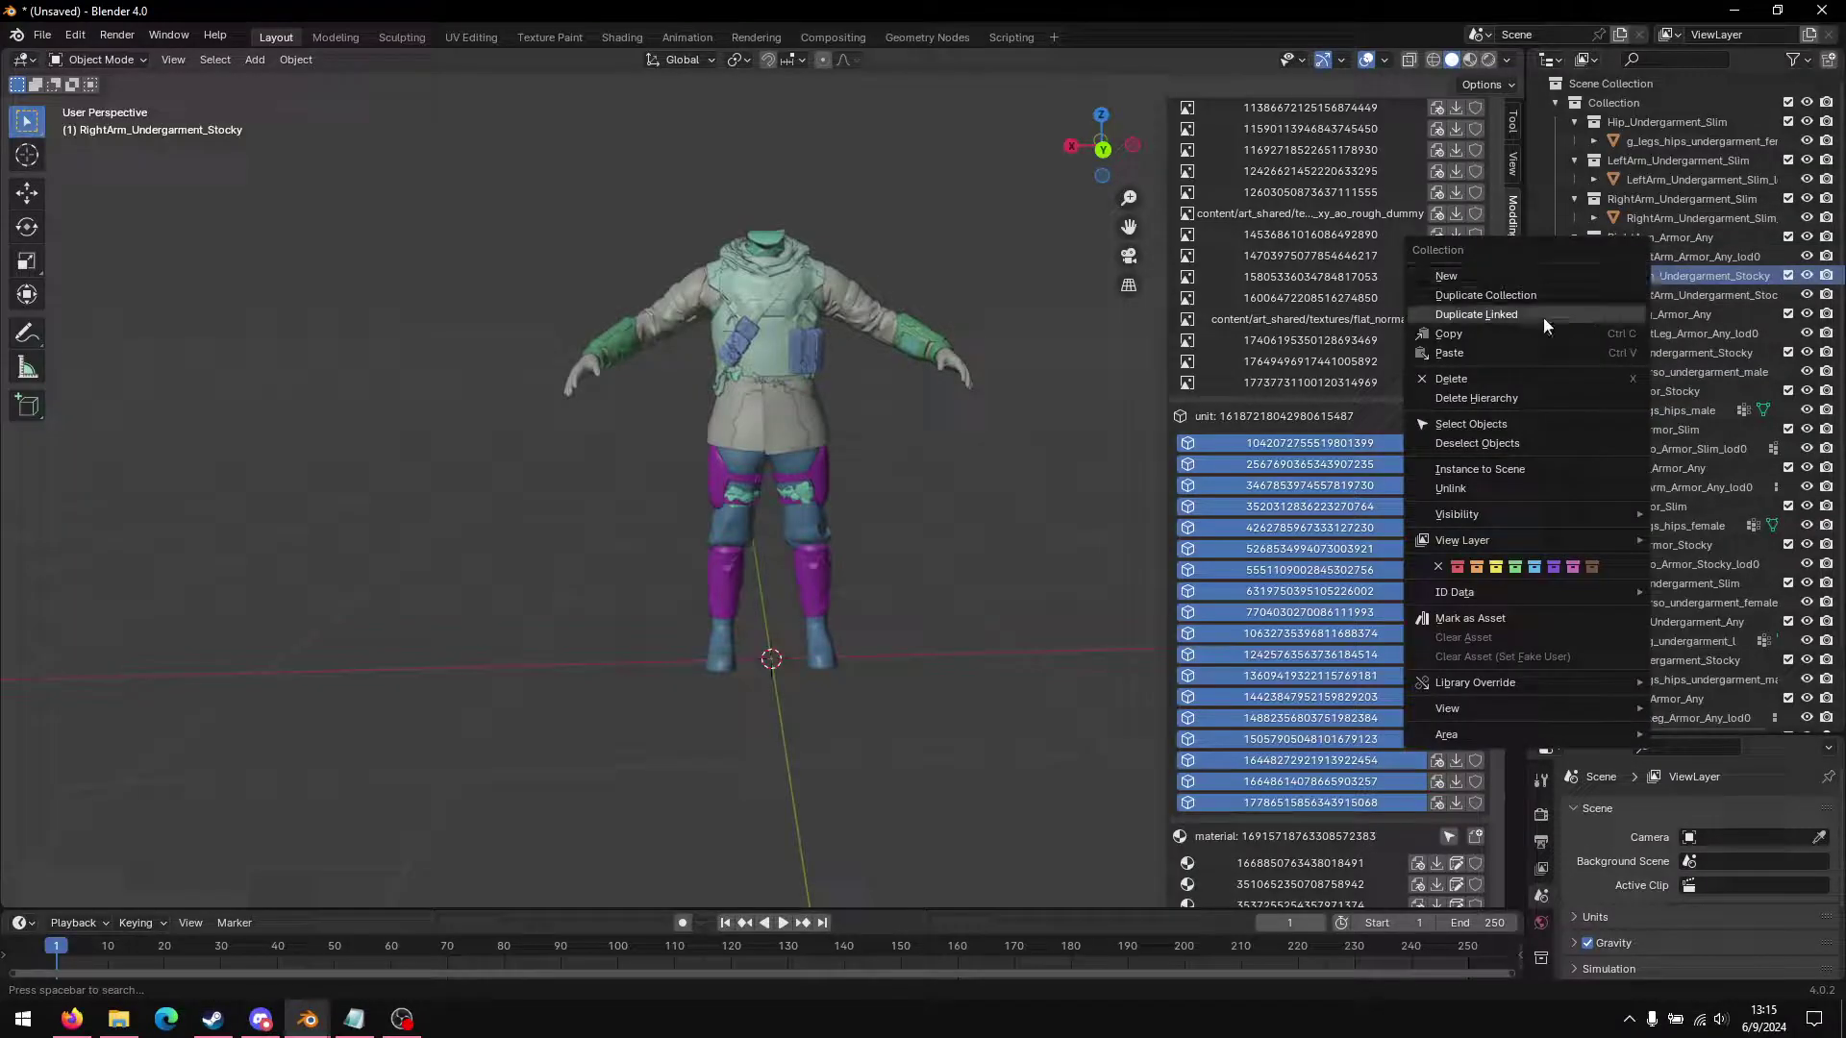
{"action": "left_click", "coordinate": [1528, 398]}
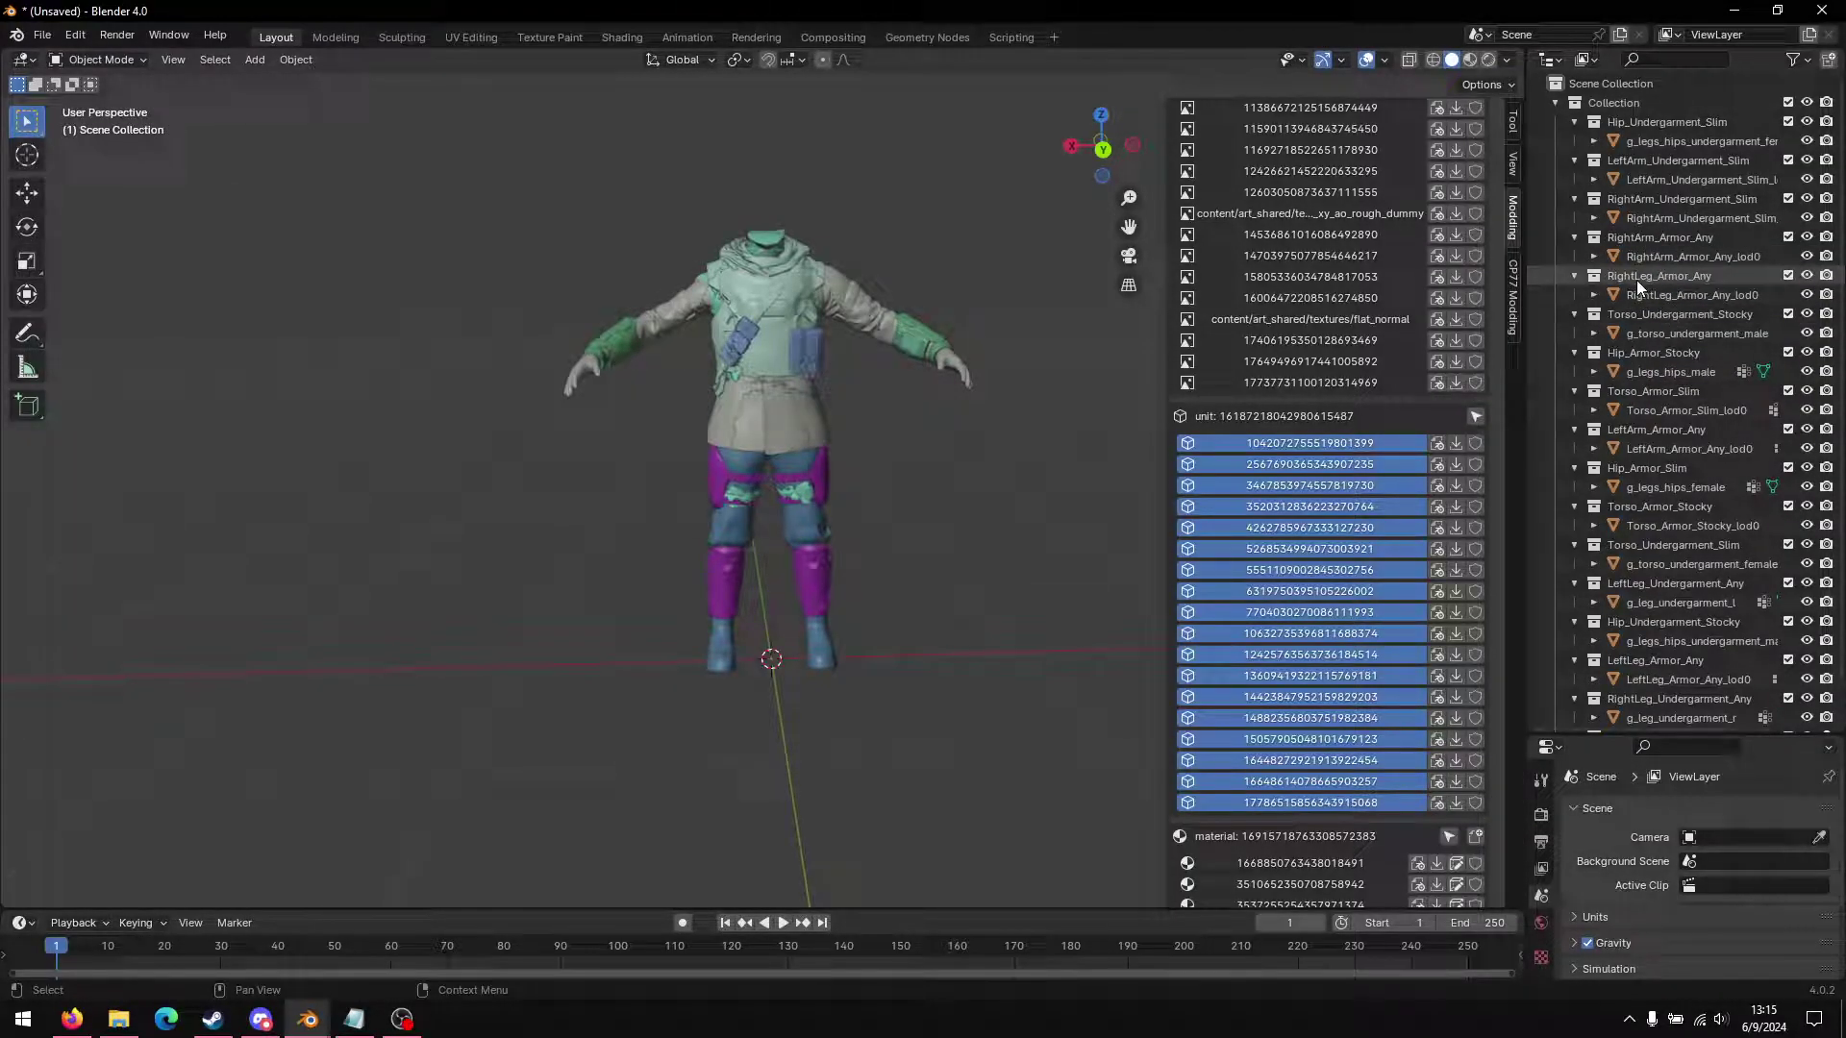
{"action": "right_click", "coordinate": [1639, 315]}
{"action": "left_click", "coordinate": [1640, 316]}
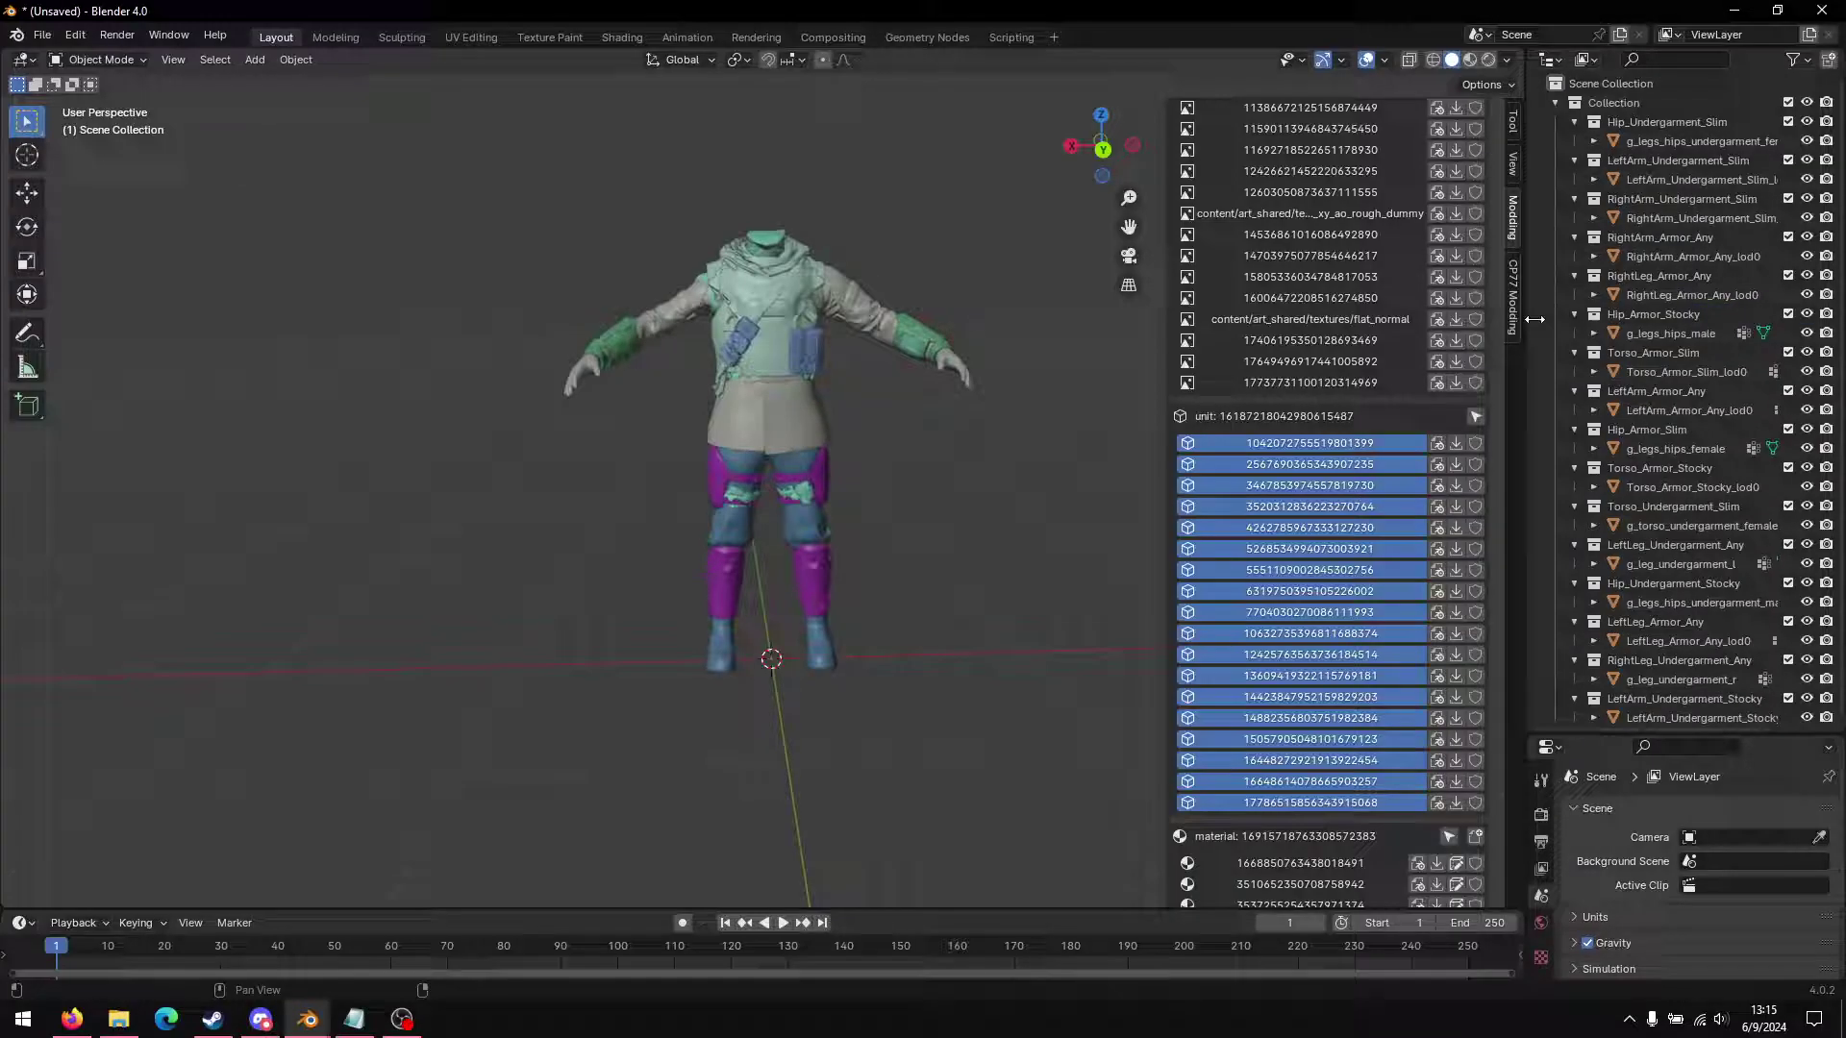
Step: Delete the Hip_Armor_Stocky and Torso_Armor_Stocky collections together with their contents
{"action": "right_click", "coordinate": [1642, 317]}
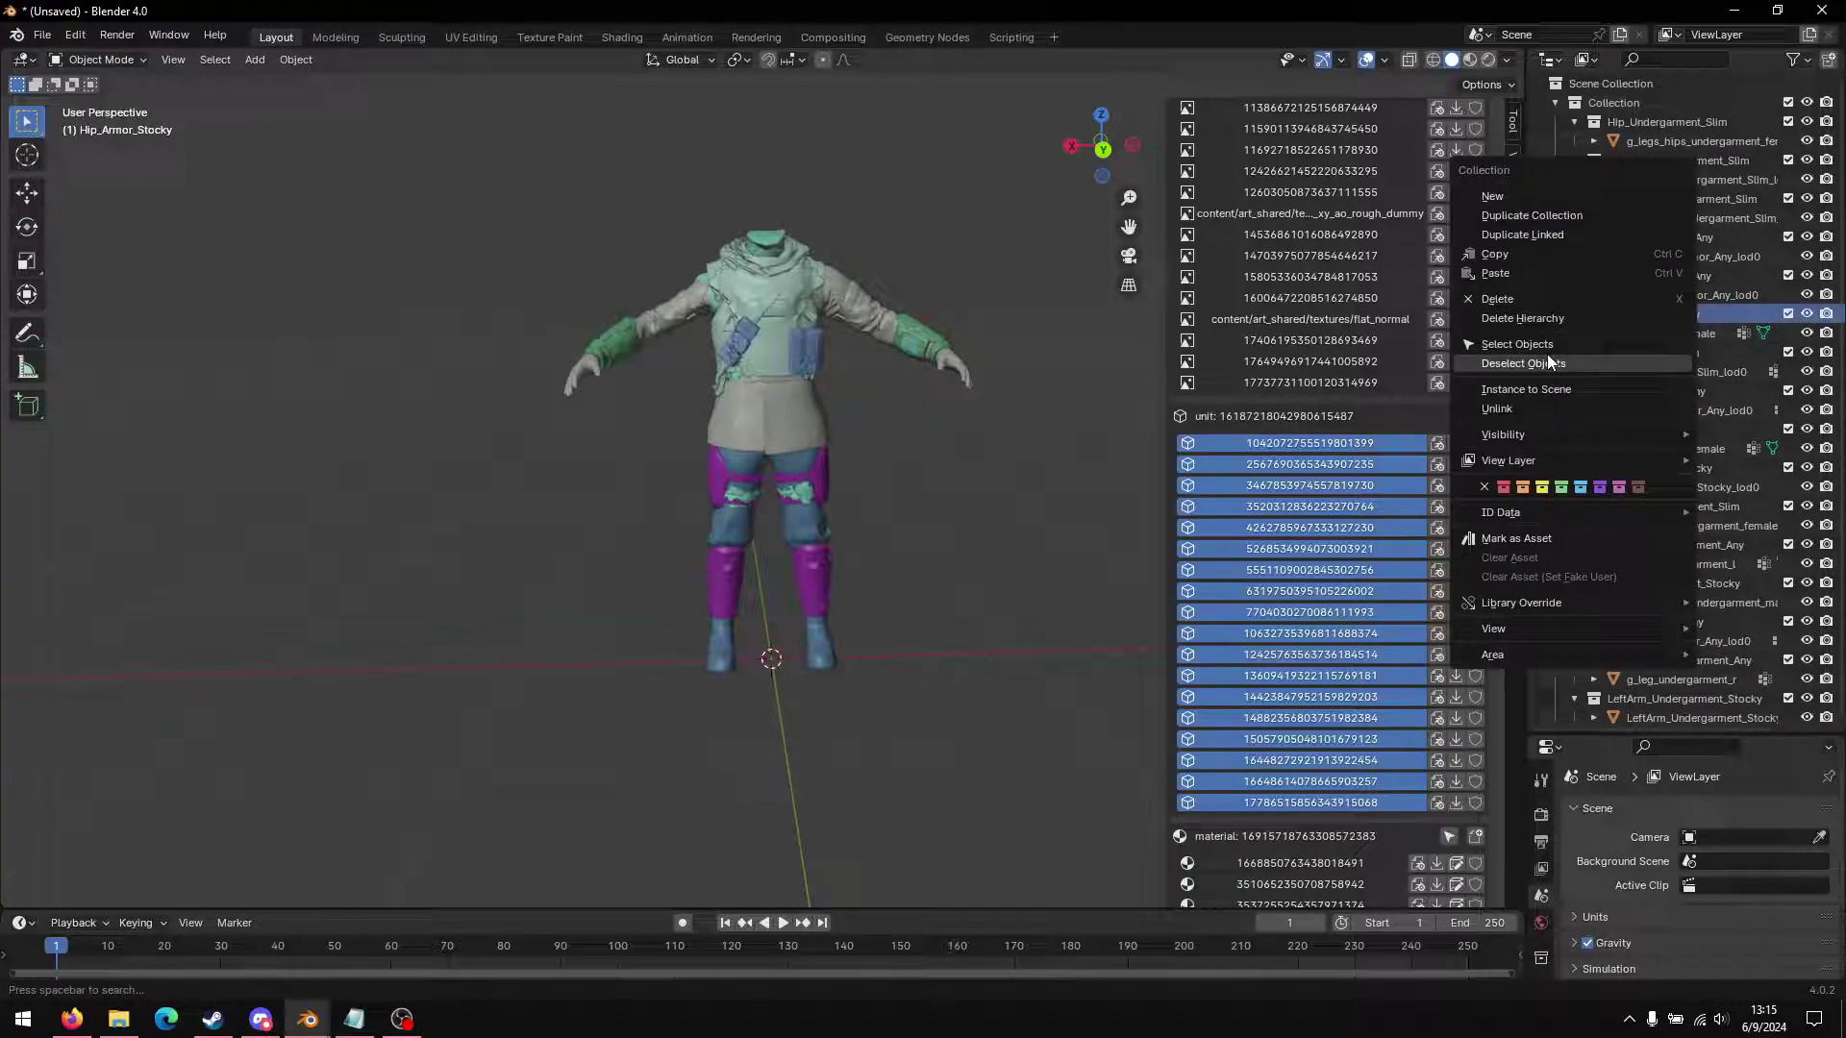
{"action": "left_click", "coordinate": [1548, 354]}
{"action": "right_click", "coordinate": [1644, 318]}
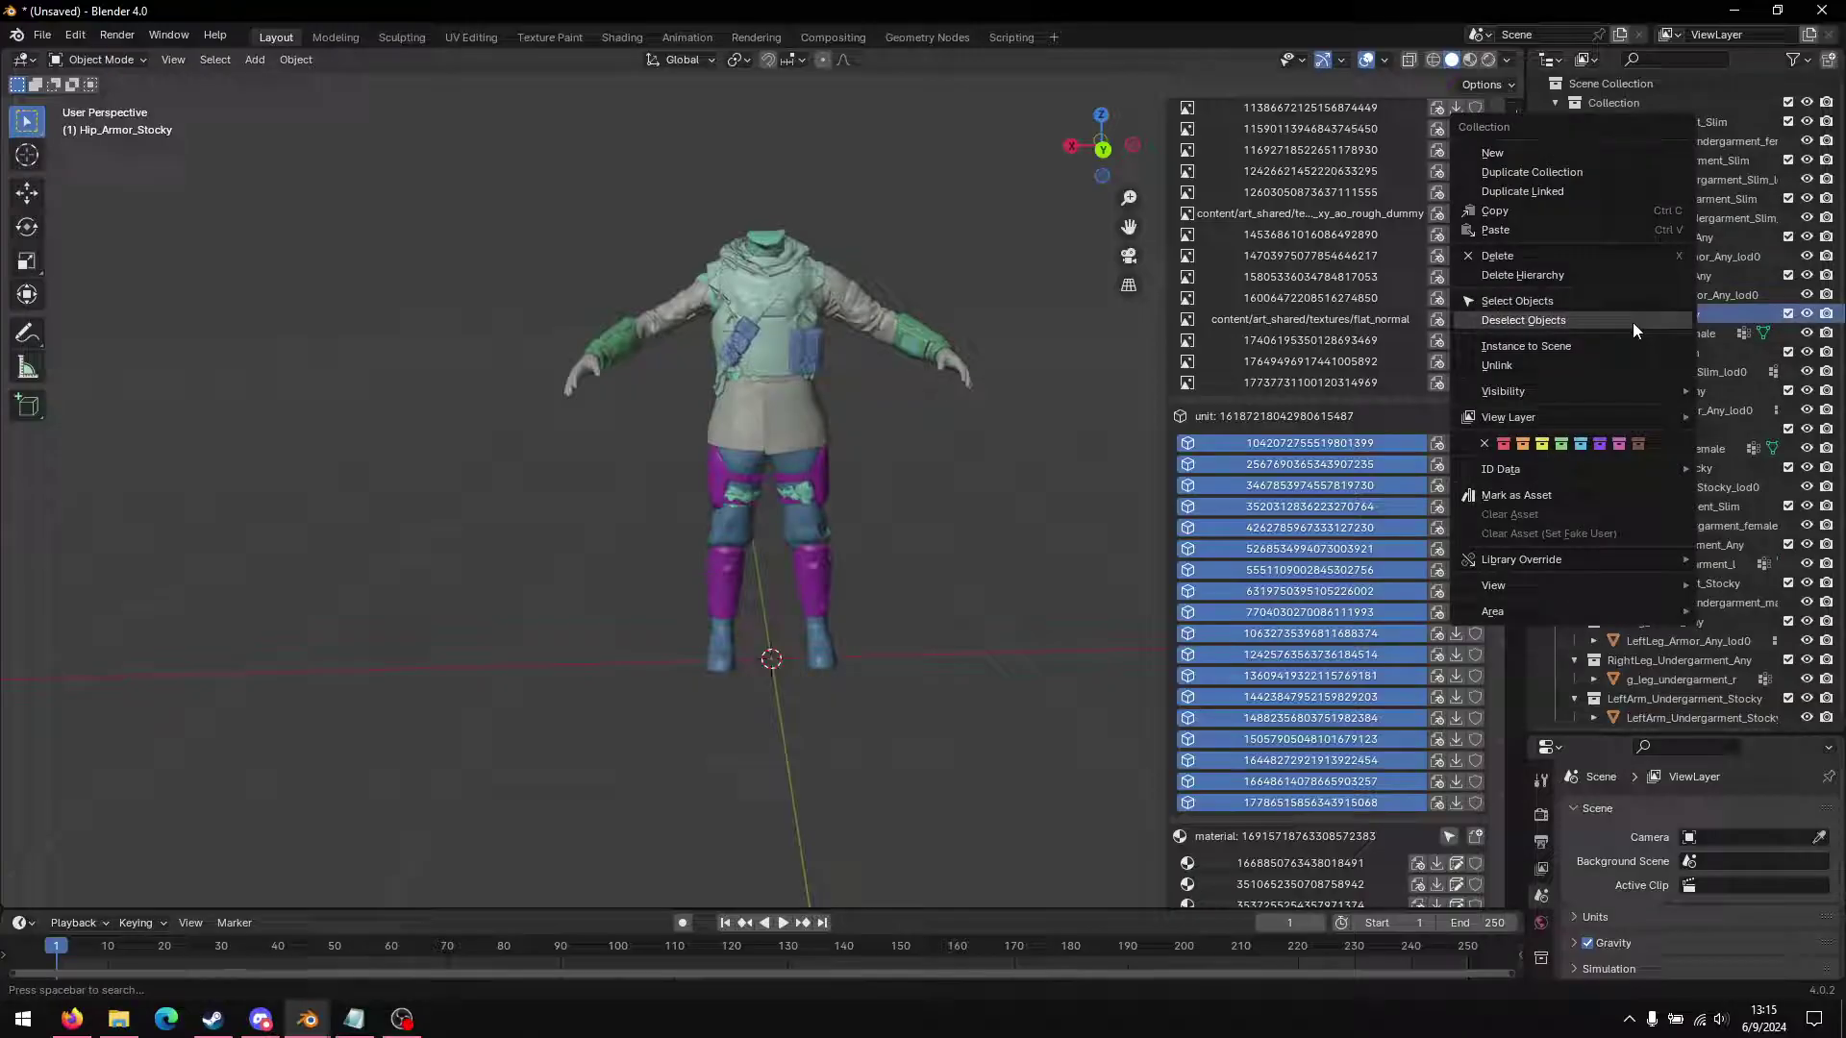
{"action": "left_click", "coordinate": [1551, 278]}
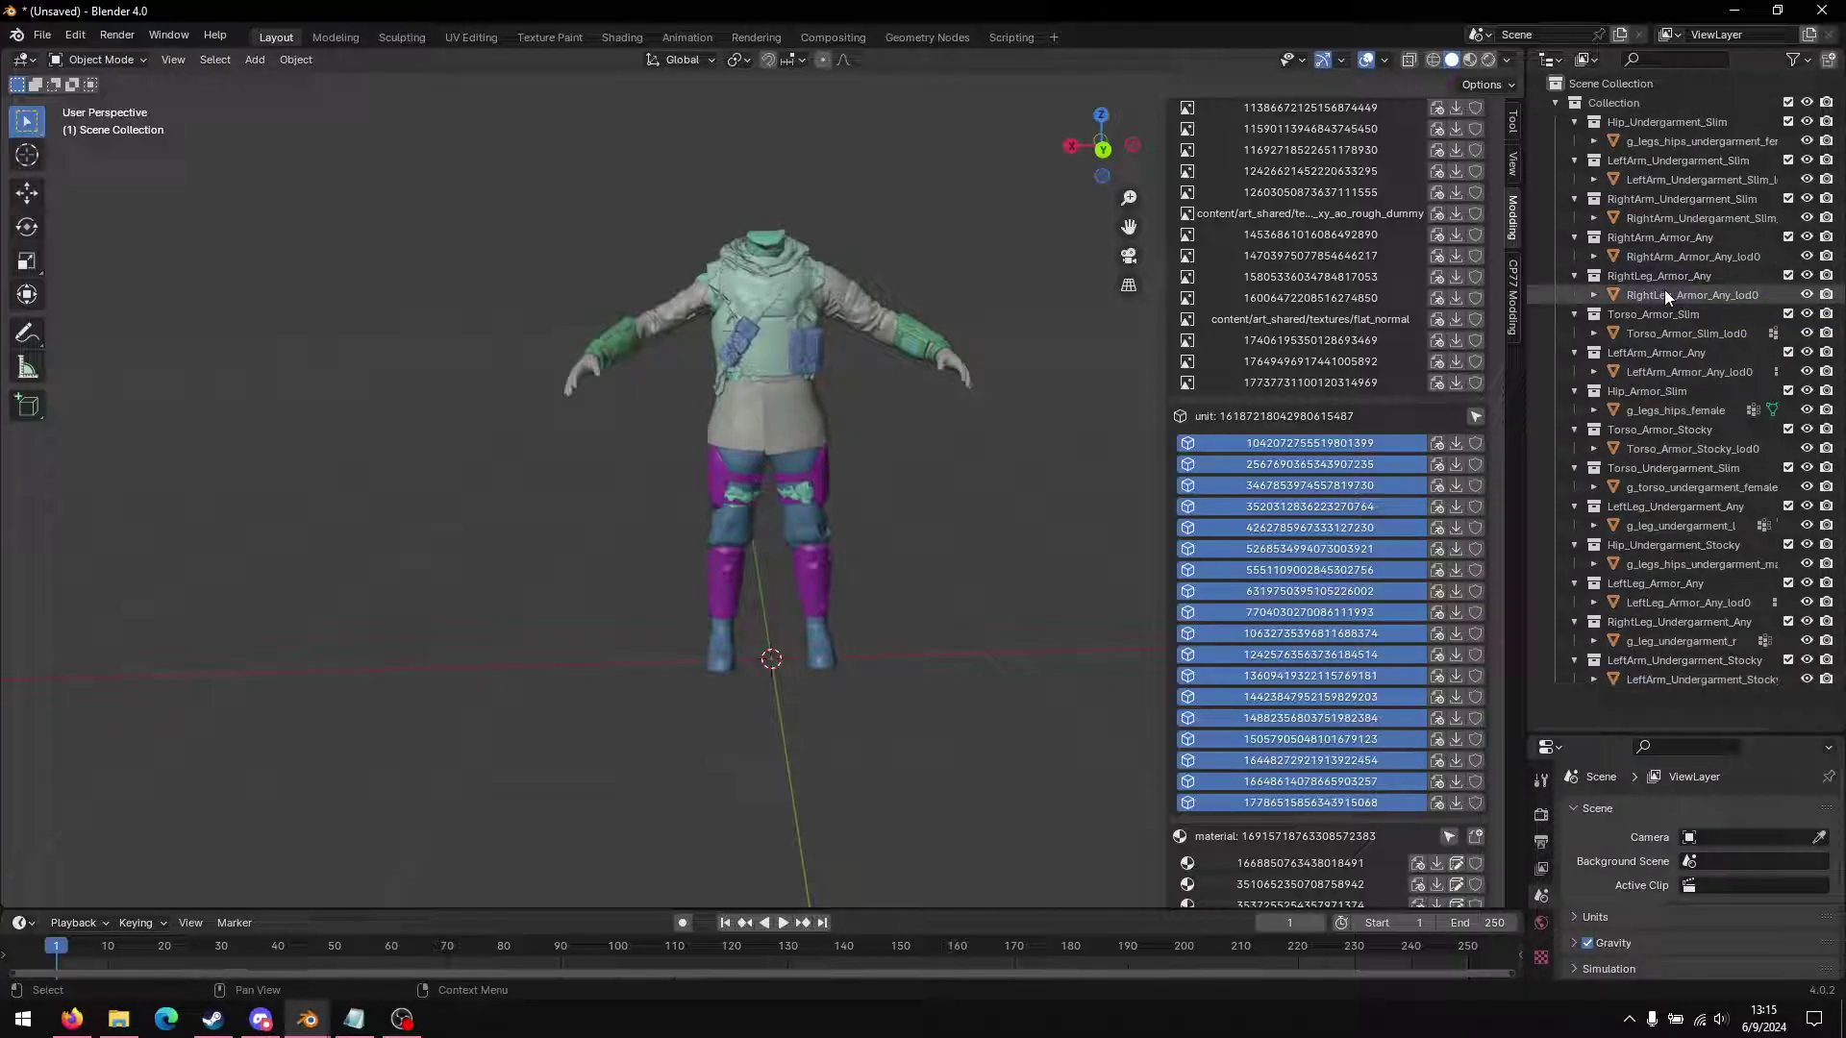
{"action": "right_click", "coordinate": [1653, 429]}
{"action": "left_click", "coordinate": [1576, 429]}
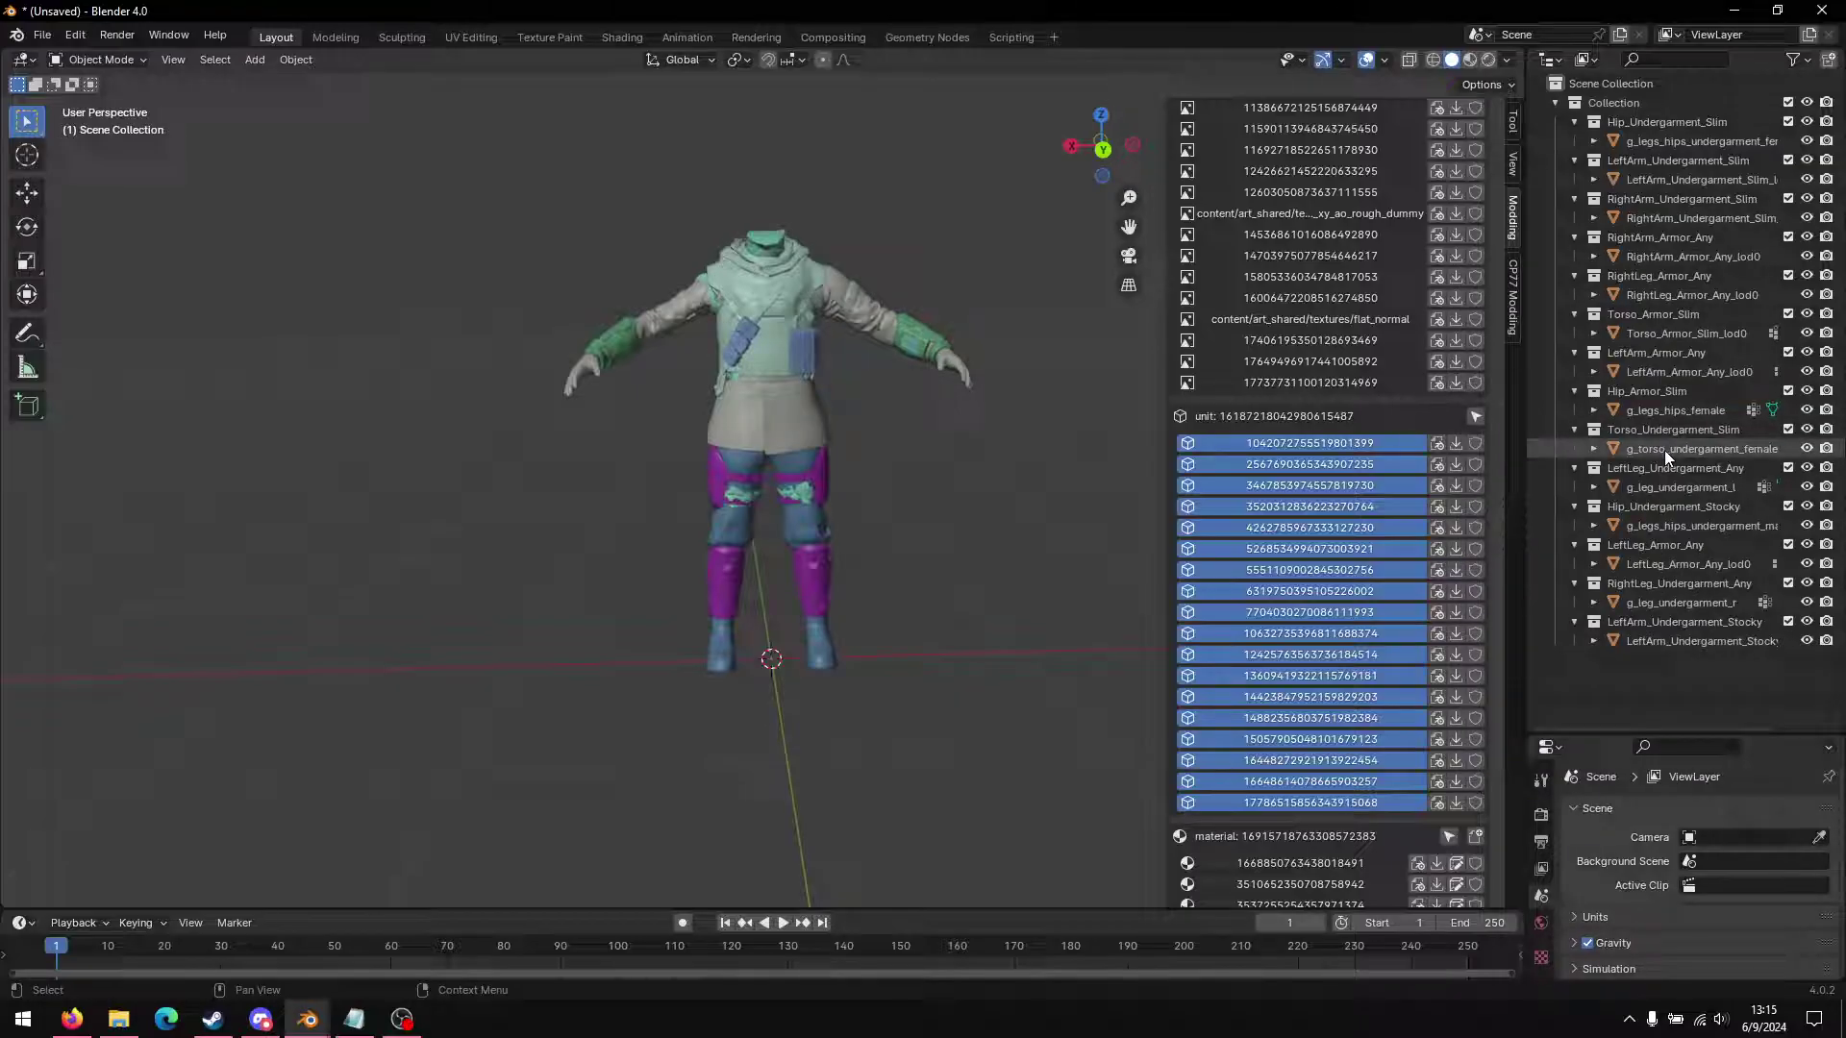
Step: Filter the outliner by "stock", delete the LeftArm_Undergarment_Stocky and Hip_Undergarment_Stocky collections with their contents, and clear the filter
{"action": "left_click", "coordinate": [1669, 59]}
{"action": "type", "text": "dtoc"}
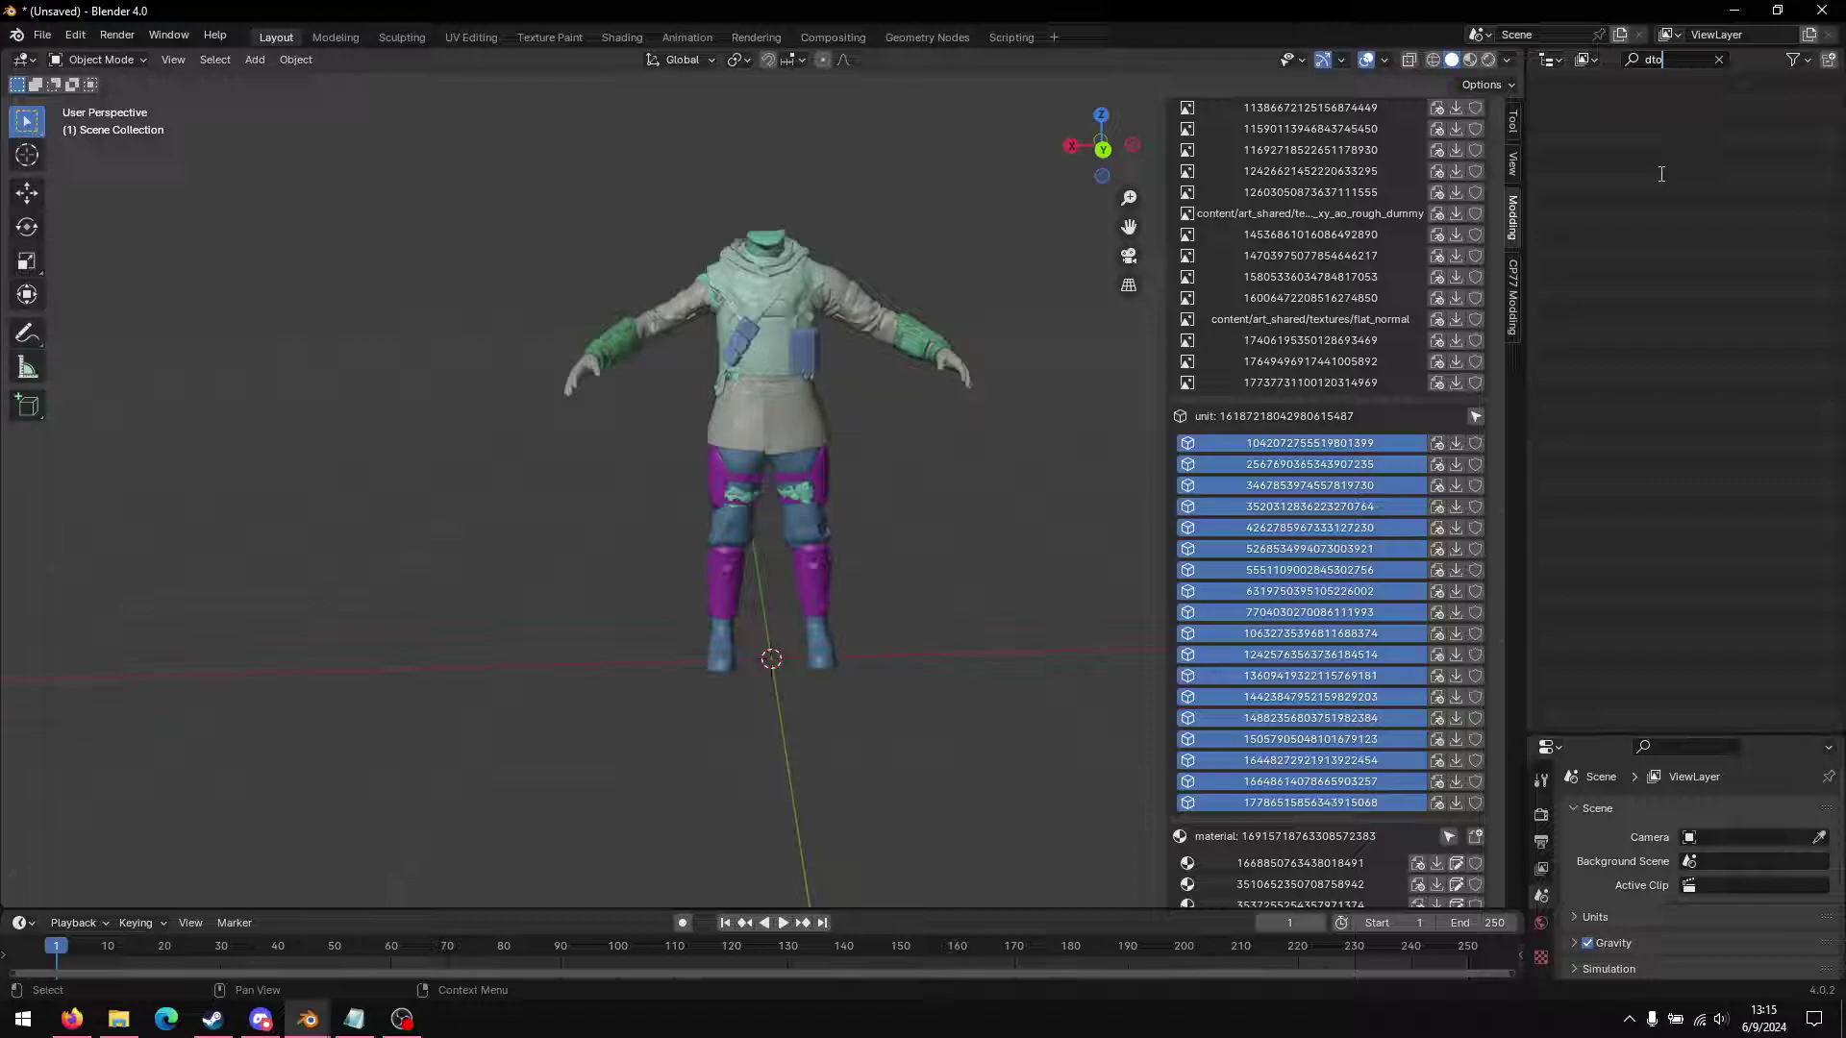
{"action": "key", "text": "BackSpace"}
{"action": "key", "text": "BackSpace"}
{"action": "key", "text": "BackSpace"}
{"action": "type", "text": "stock"}
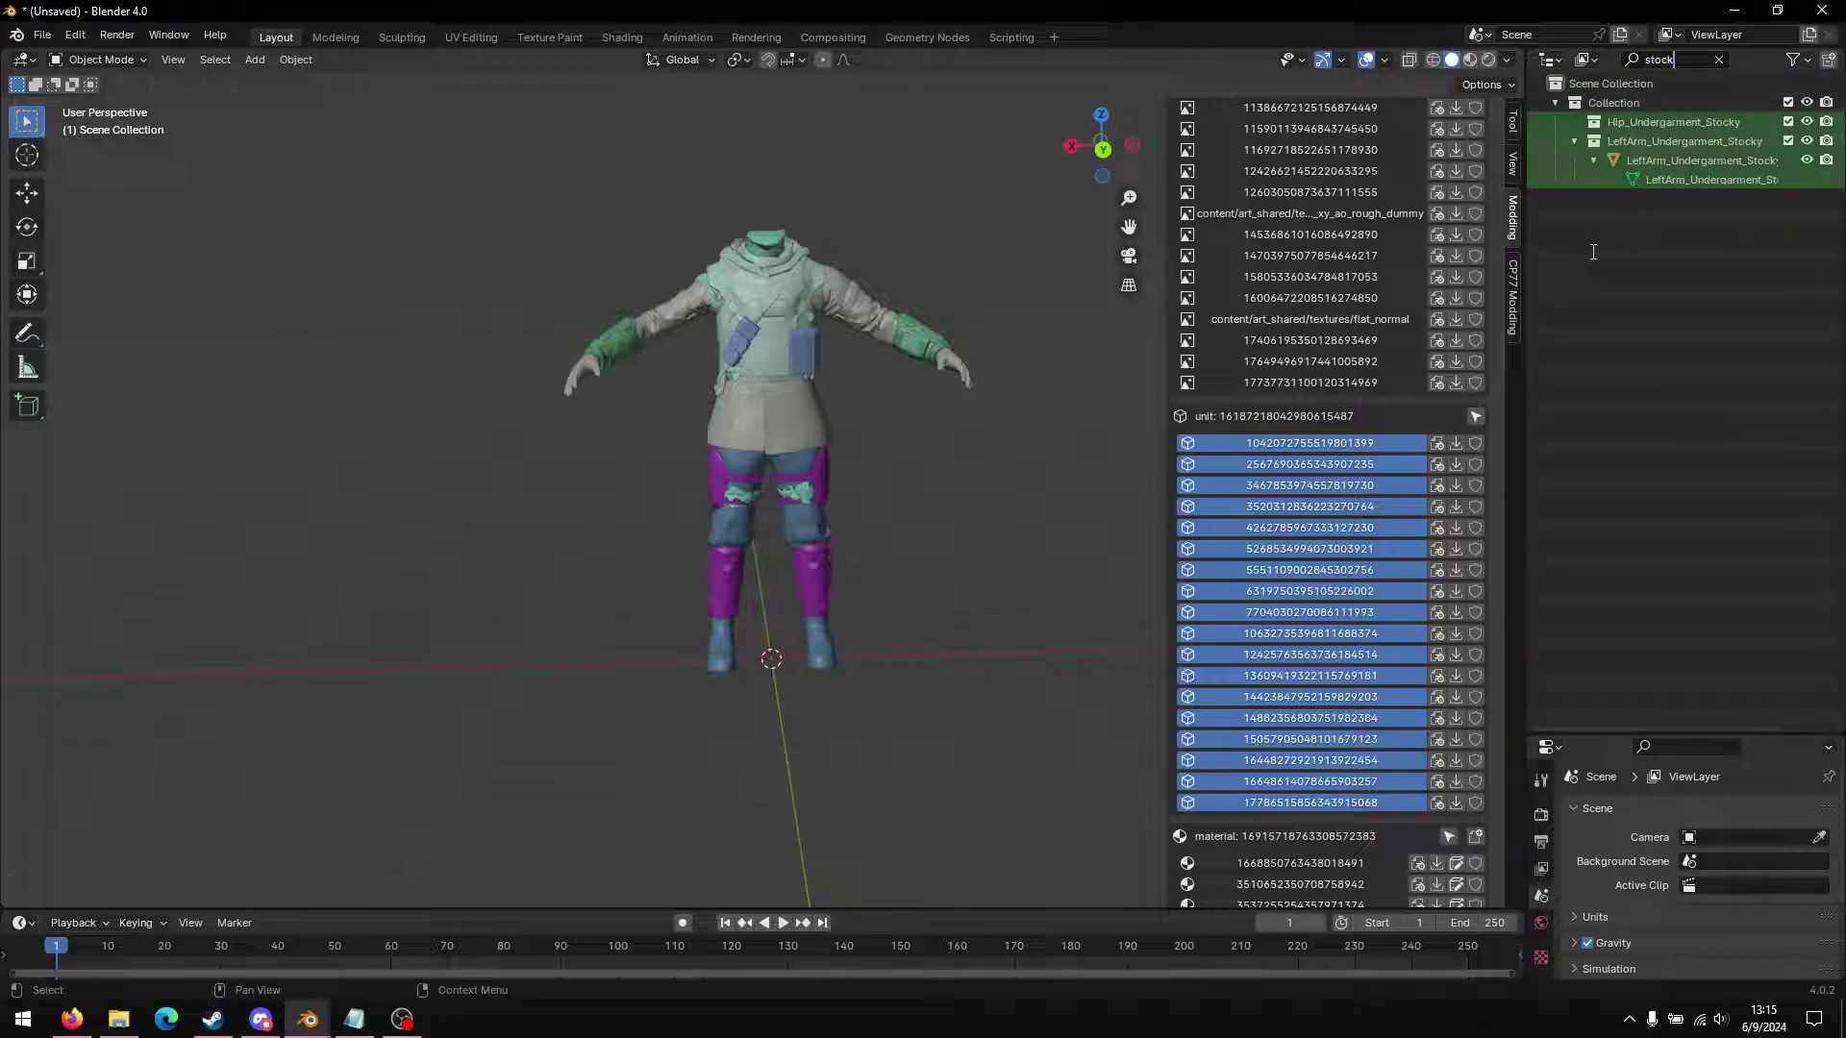
{"action": "key", "text": "BackSpace"}
{"action": "key", "text": "BackSpace"}
{"action": "key", "text": "BackSpace"}
{"action": "key", "text": "BackSpace"}
{"action": "key", "text": "BackSpace"}
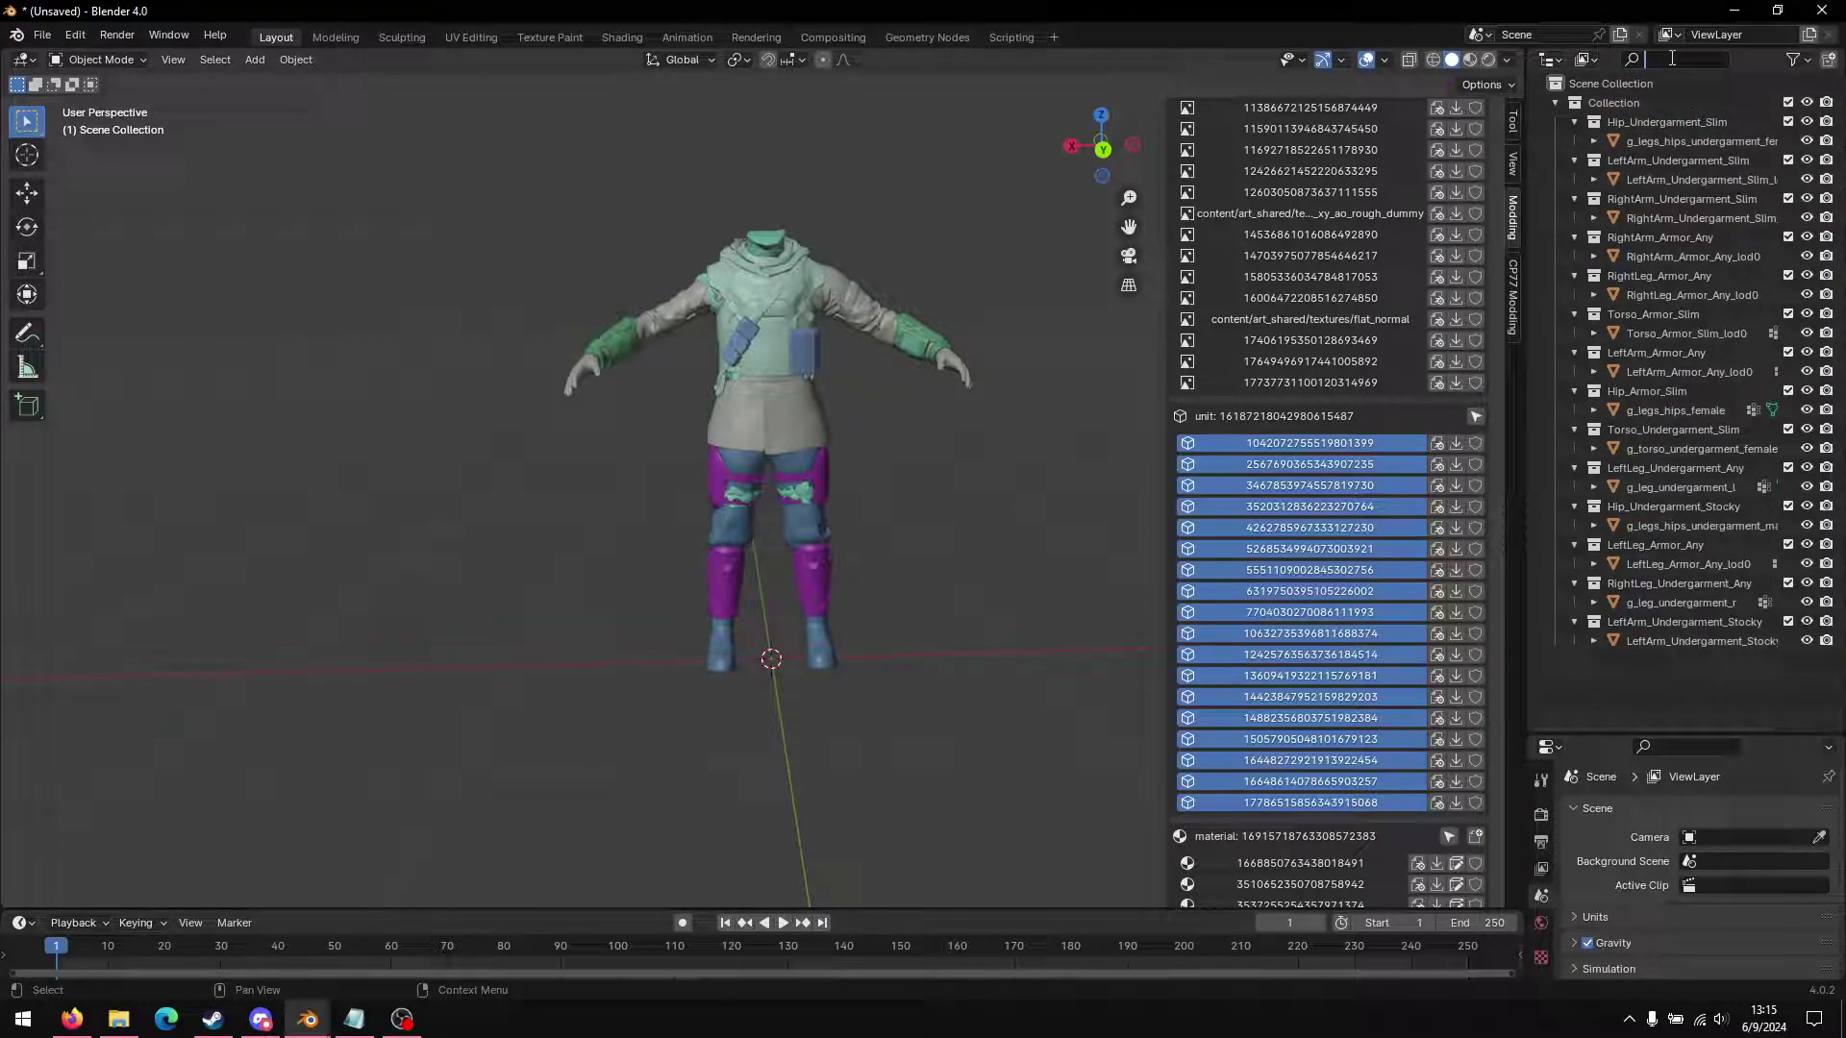
{"action": "type", "text": "stock"}
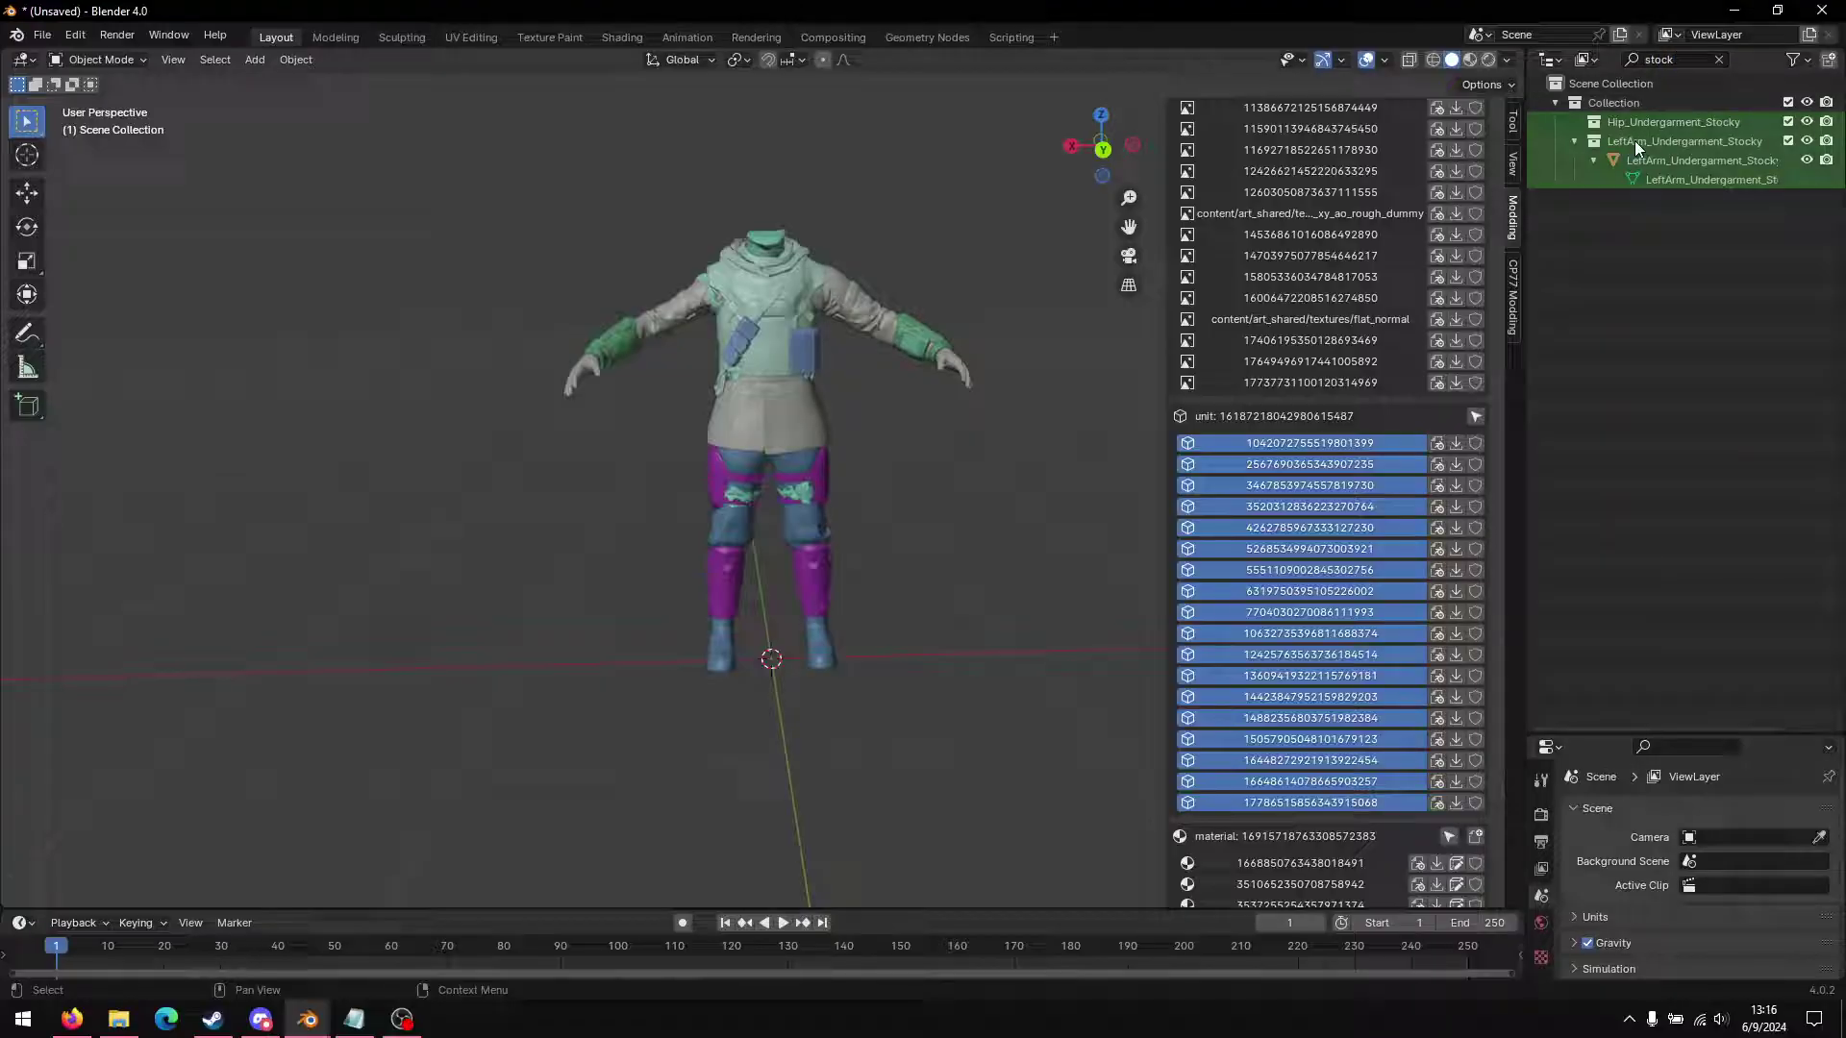
{"action": "right_click", "coordinate": [1630, 141]}
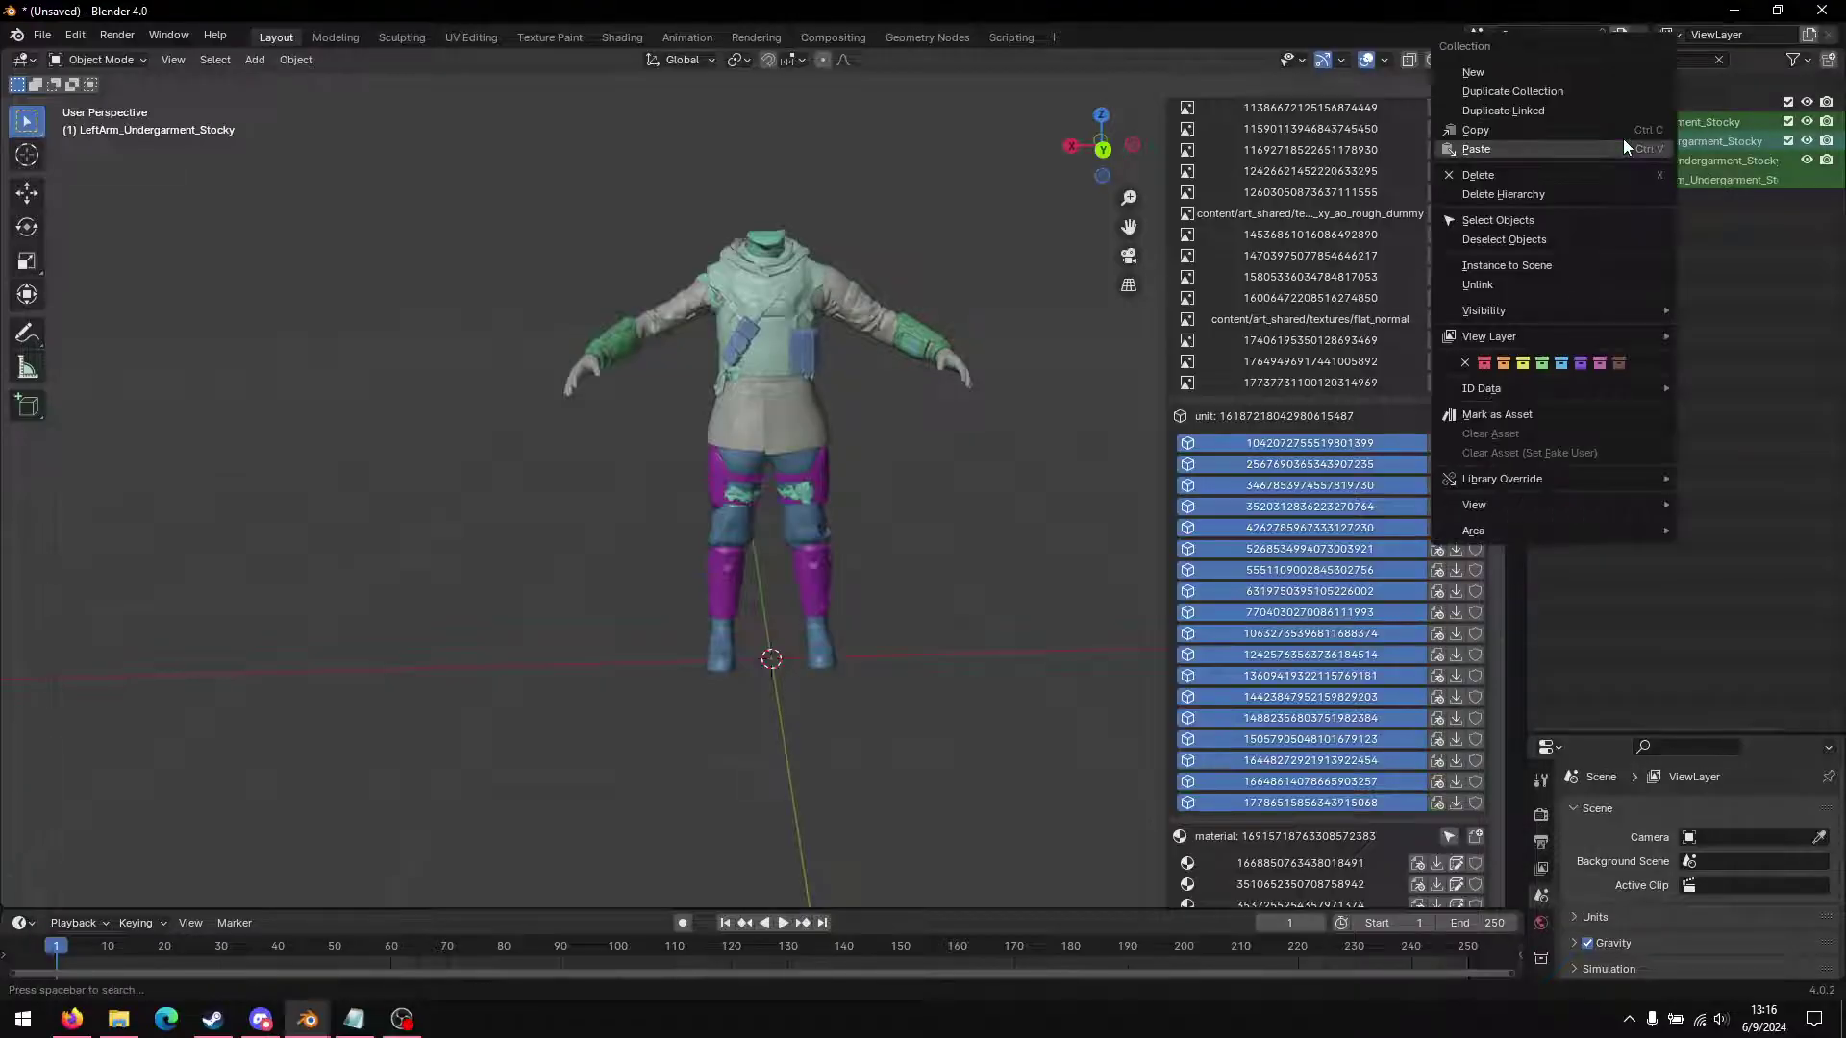
{"action": "left_click", "coordinate": [1541, 192]}
{"action": "right_click", "coordinate": [1576, 121]}
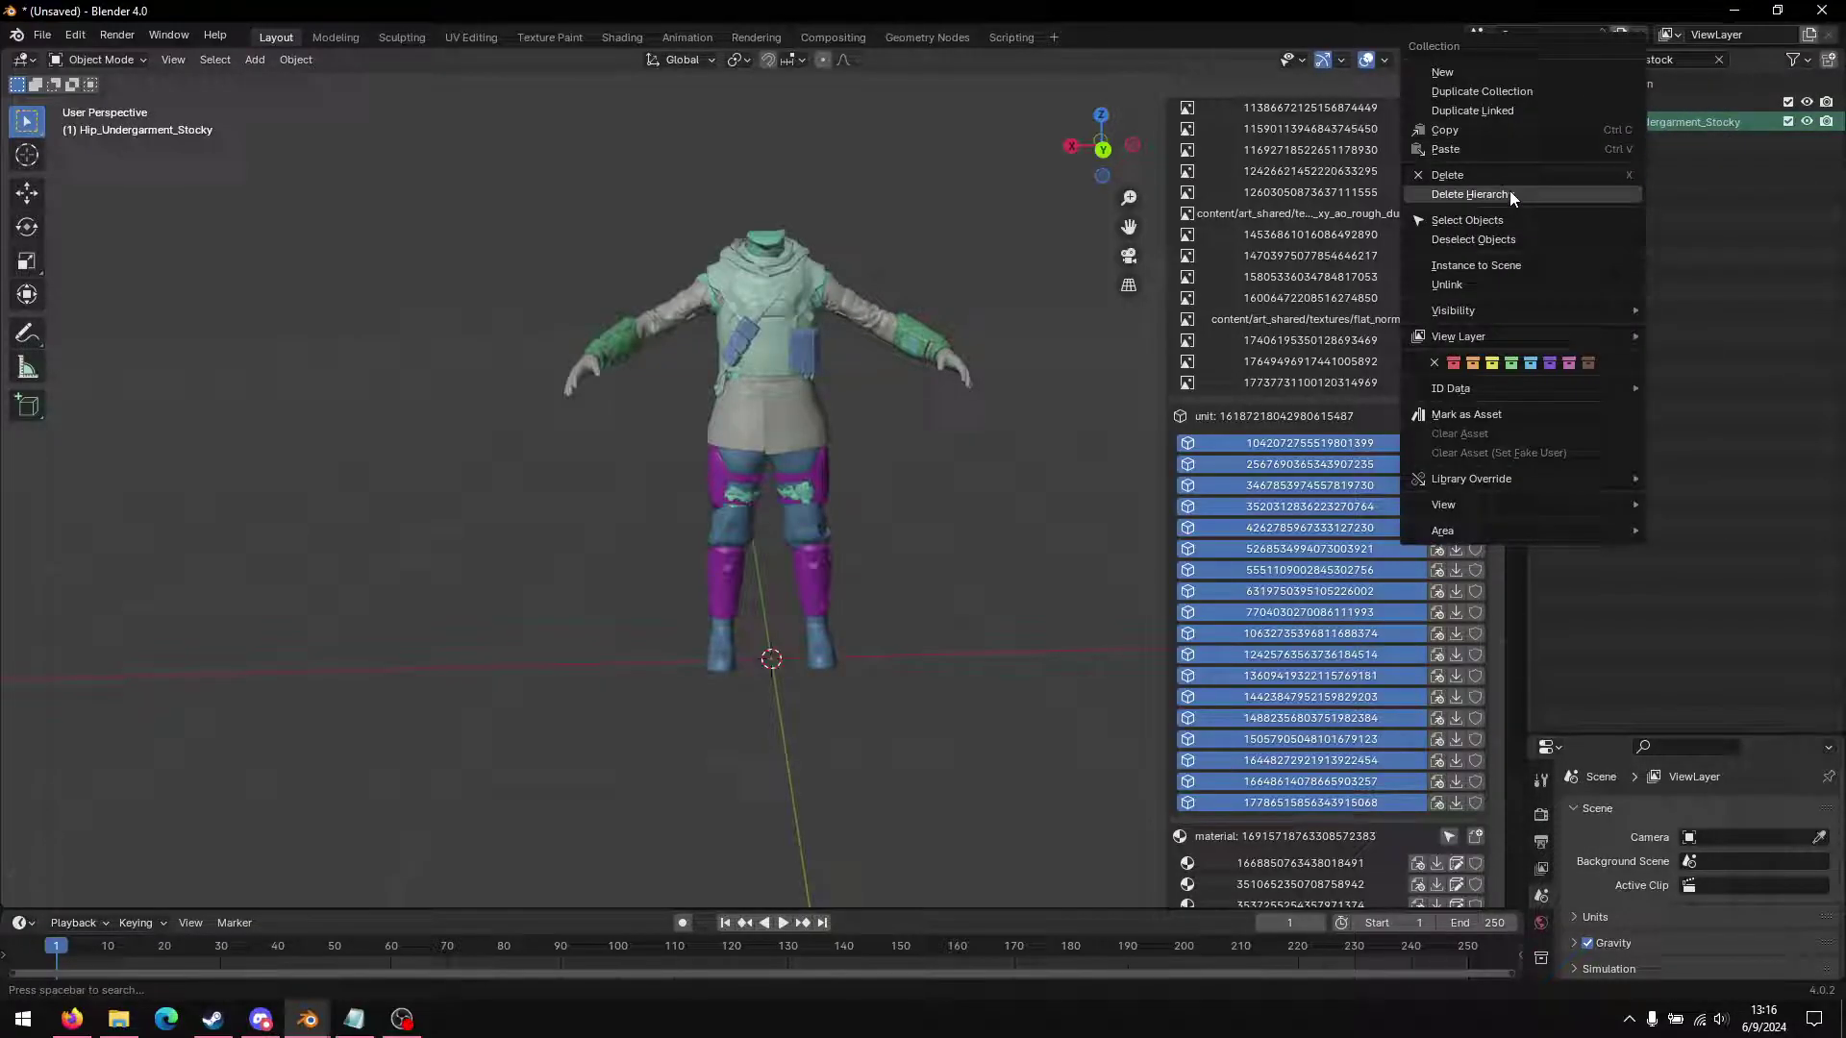
{"action": "left_click", "coordinate": [1509, 192]}
{"action": "left_click", "coordinate": [1717, 60]}
{"action": "middle_click_drag", "start_coordinate": [702, 404], "coordinate": [719, 406]}
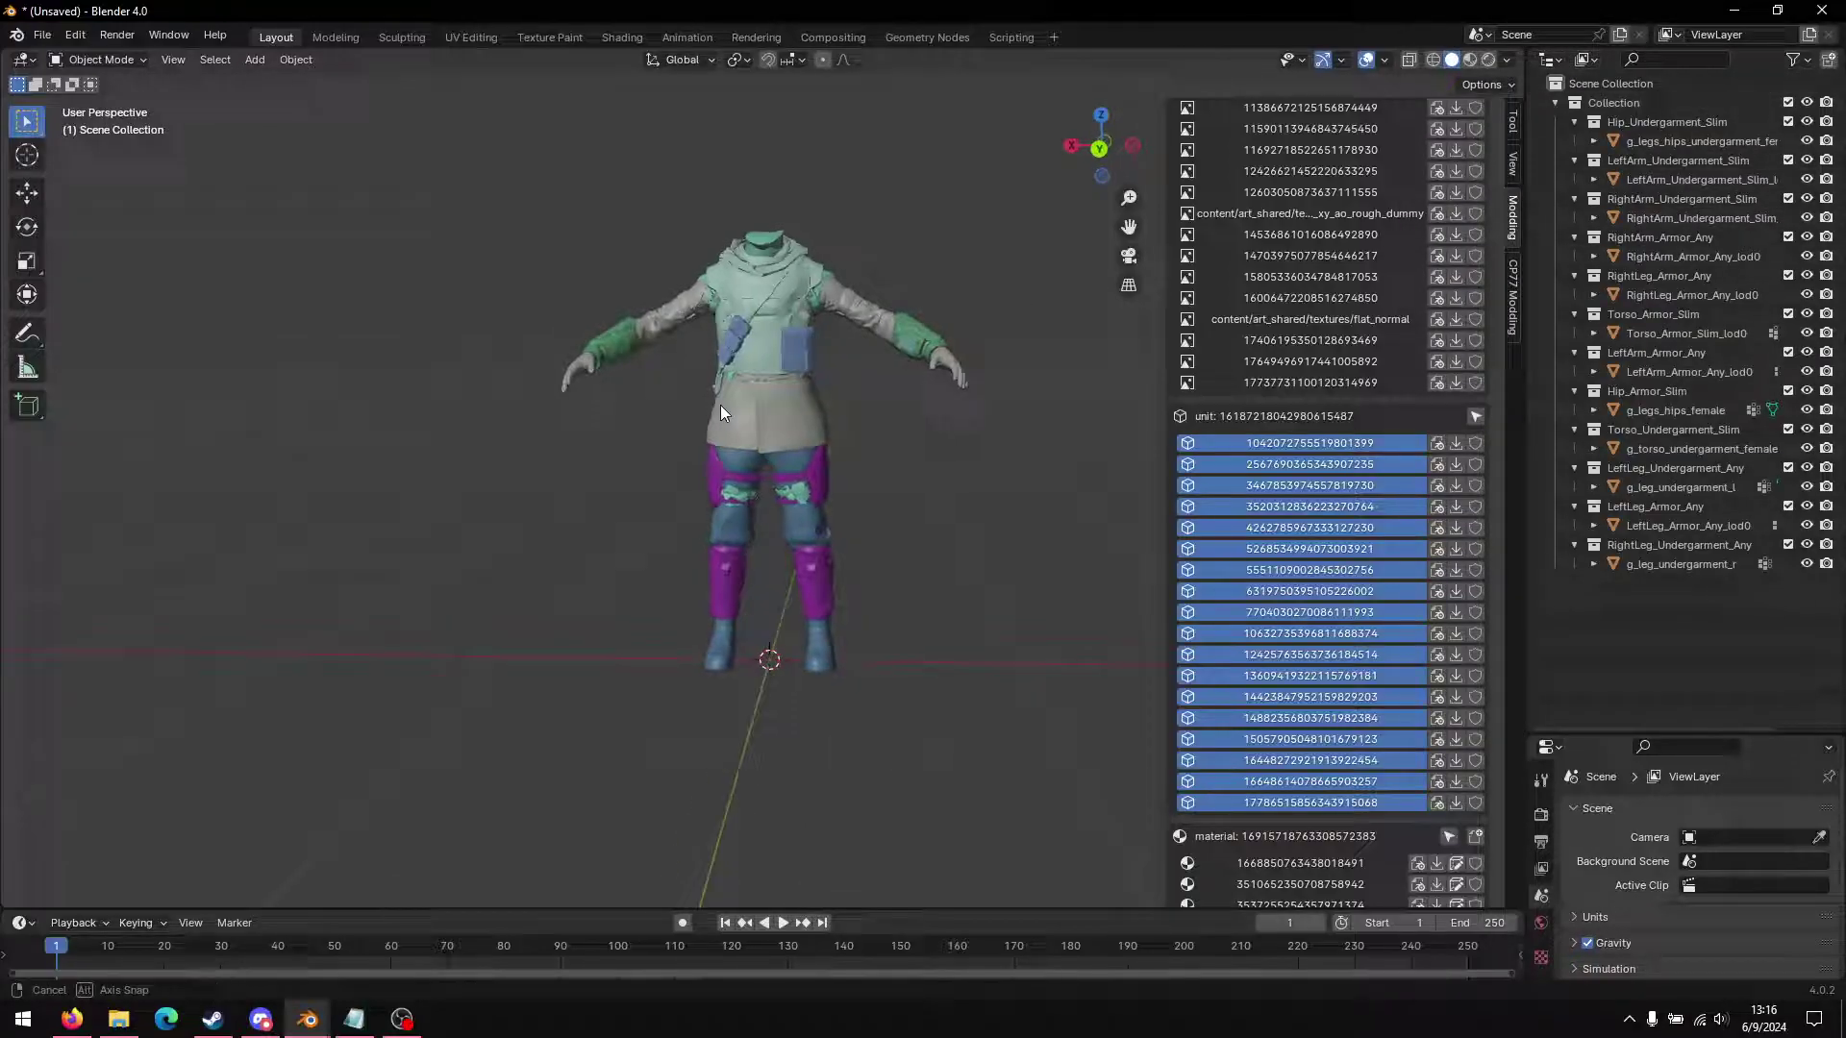
{"action": "scroll", "coordinate": [667, 416], "scroll_direction": "up", "scroll_amount": 4}
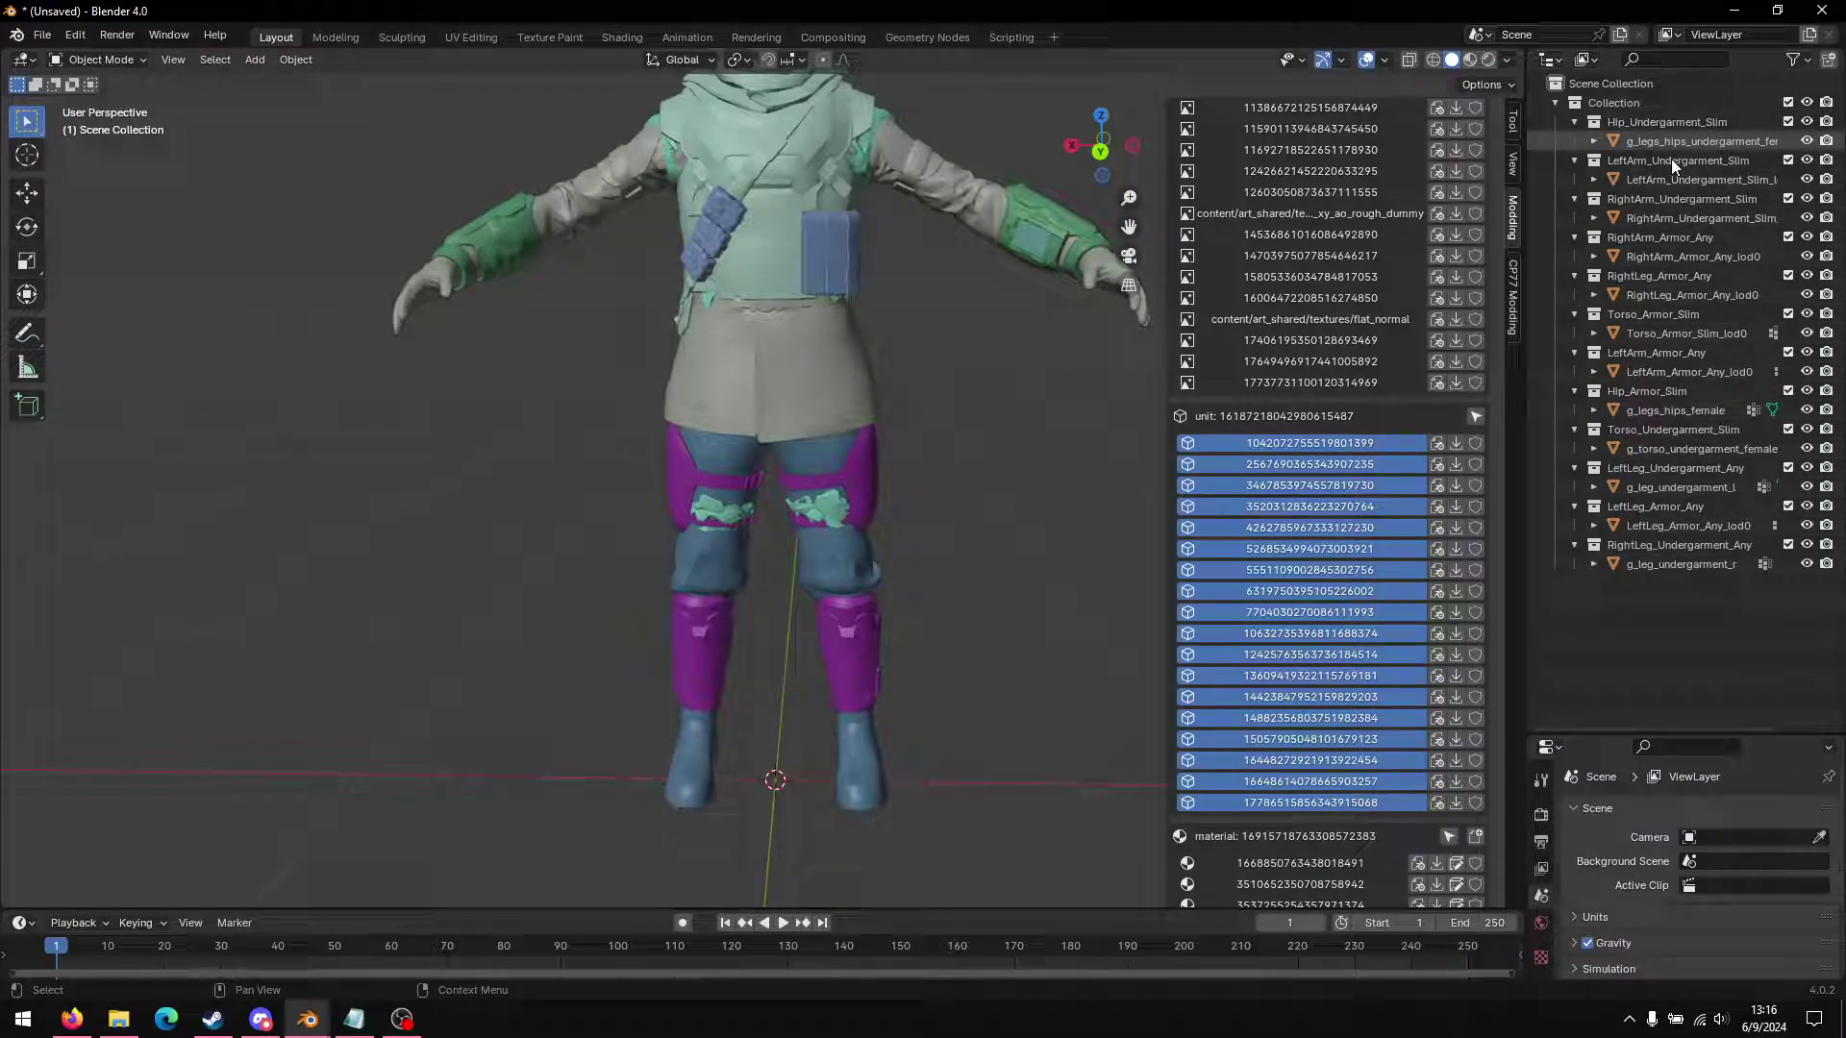
{"action": "scroll", "coordinate": [807, 426], "scroll_direction": "down", "scroll_amount": 3}
{"action": "middle_click_drag", "start_coordinate": [781, 424], "coordinate": [638, 418]}
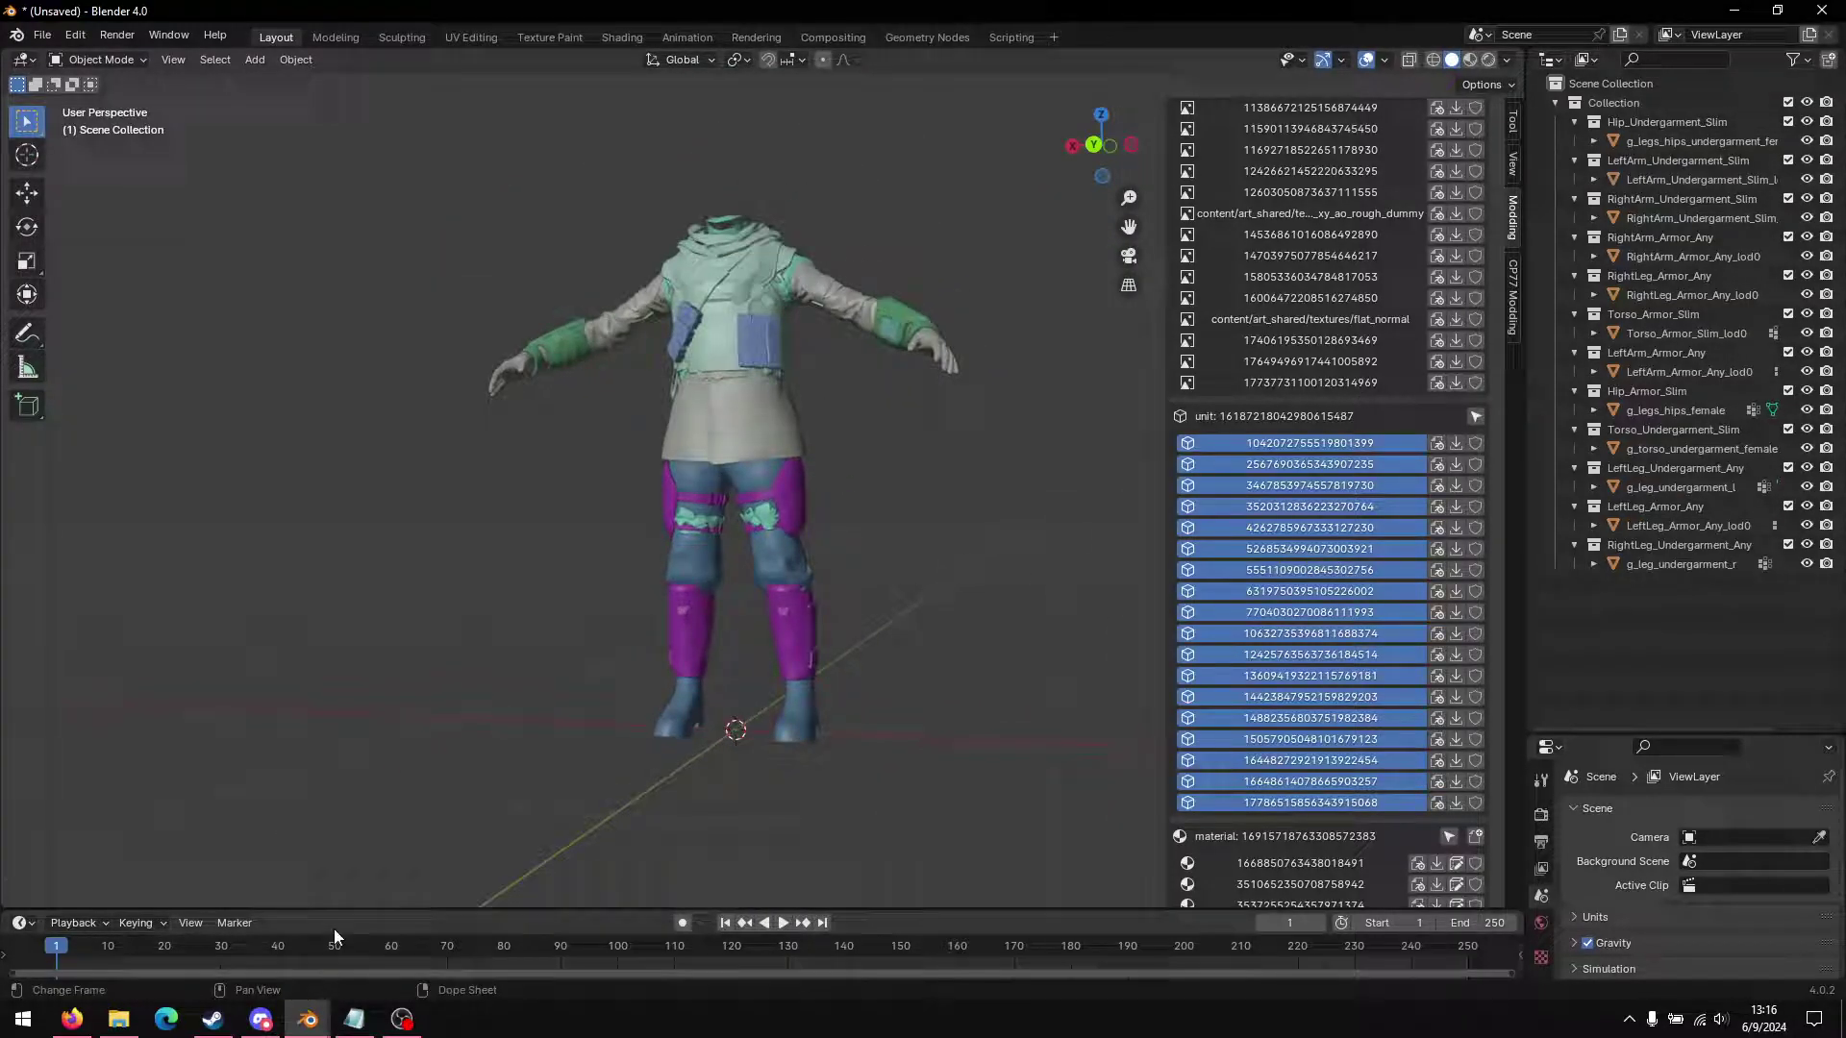
Step: Switch to the Heavy Armor.blend window, show the model in material preview, and copy its white lower-leg, thigh and chest pieces
{"action": "mouse_move", "coordinate": [308, 1017]}
{"action": "left_click", "coordinate": [280, 930]}
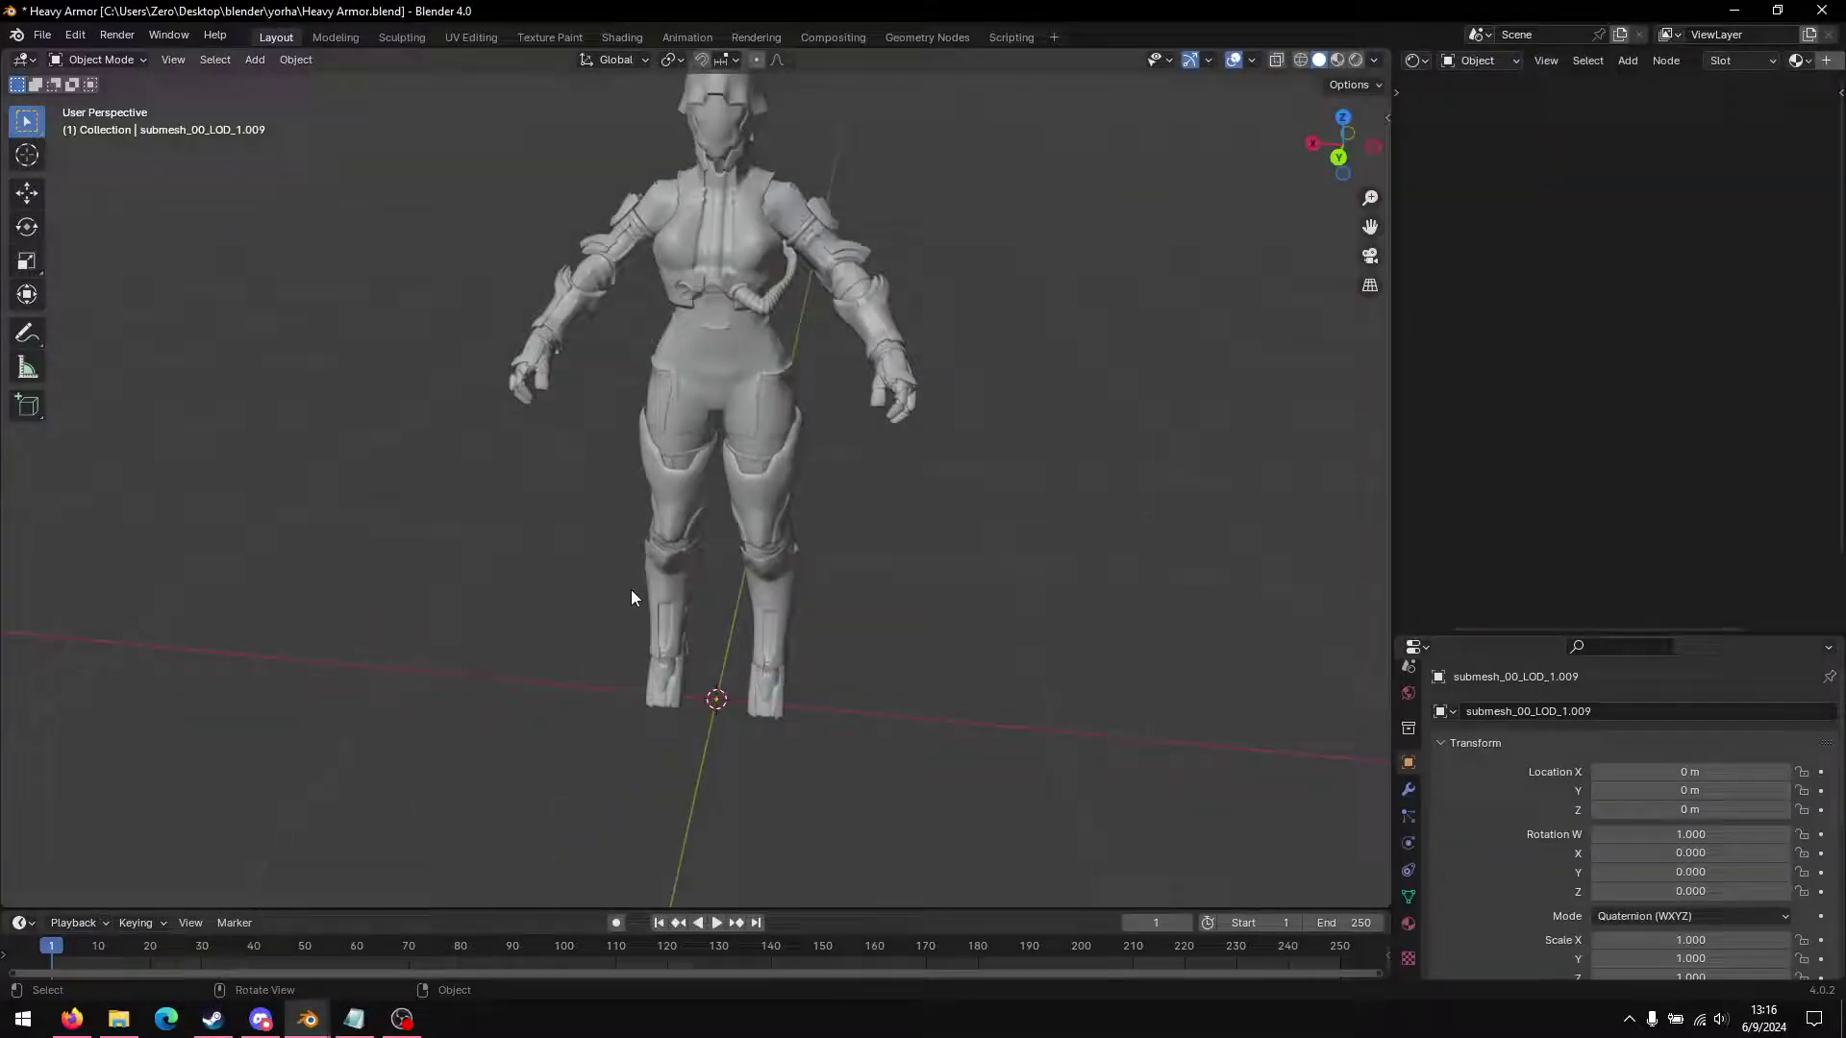
{"action": "mouse_move", "coordinate": [630, 591]}
{"action": "middle_mouse_down"}
{"action": "mouse_move", "coordinate": [636, 510]}
{"action": "mouse_move", "coordinate": [719, 293]}
{"action": "middle_mouse_up"}
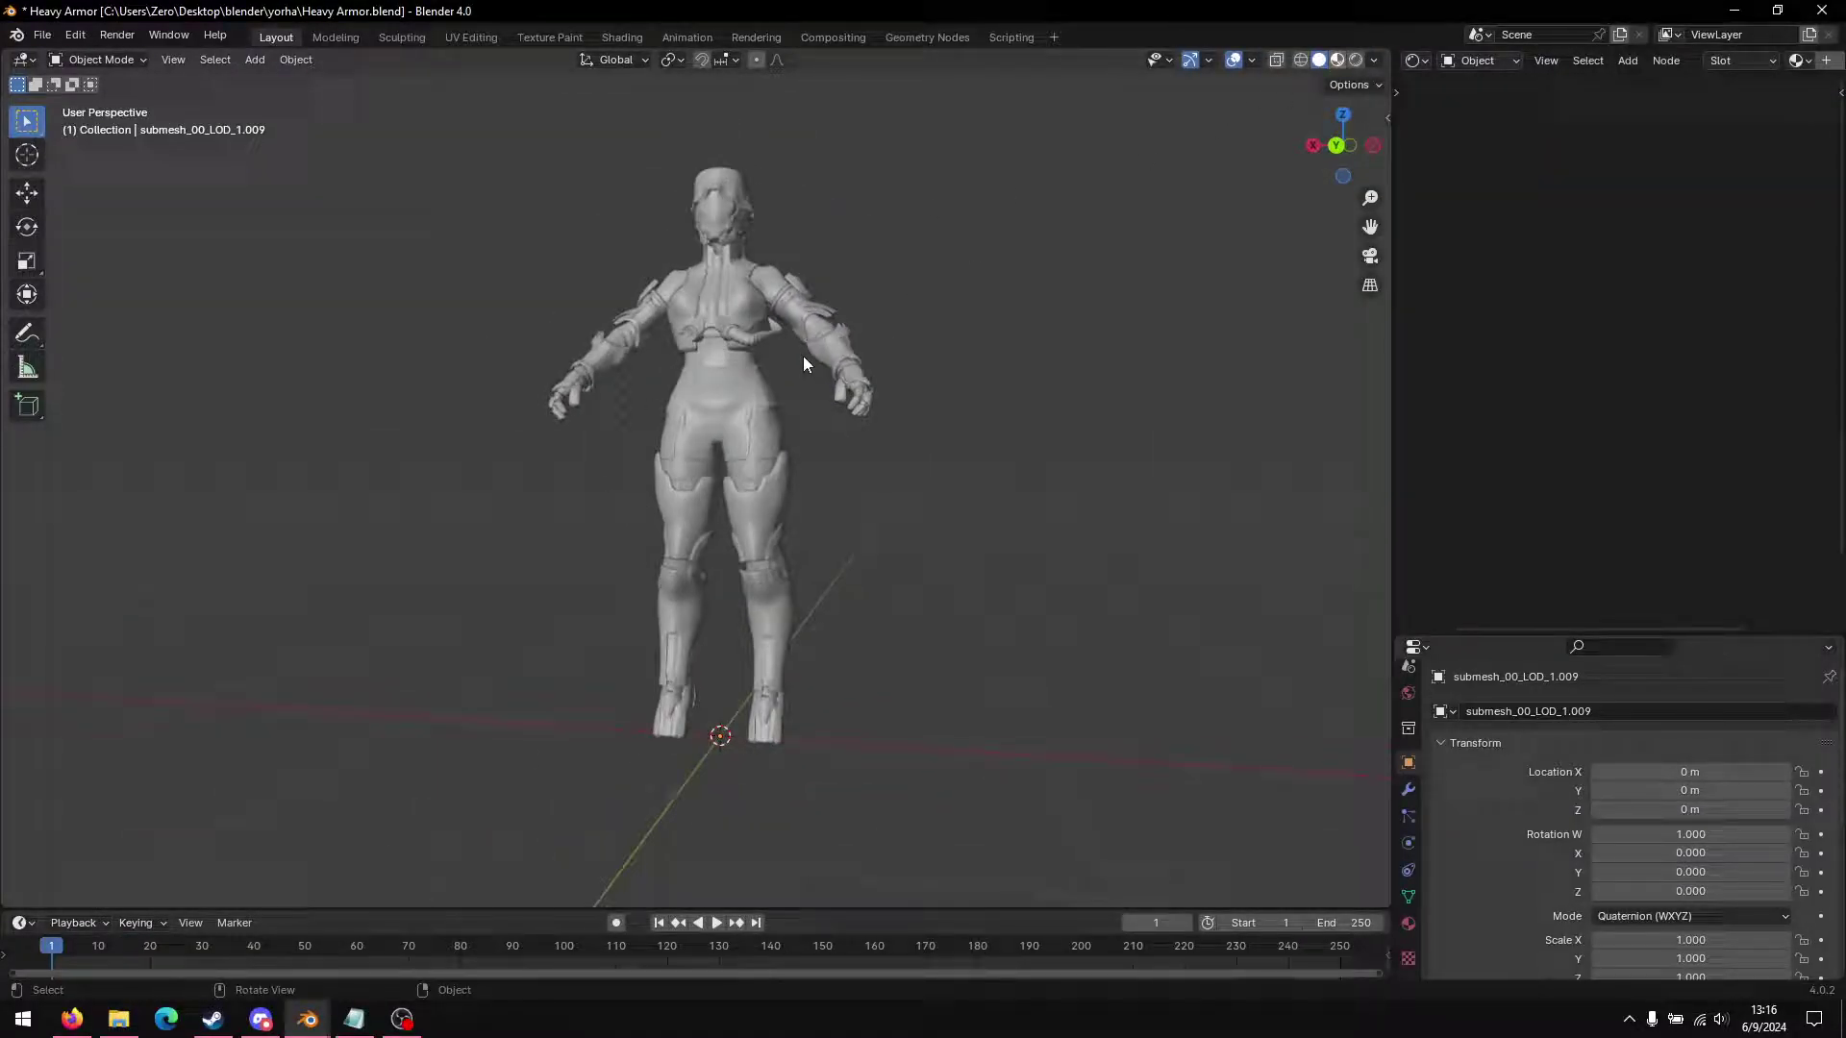
{"action": "middle_click_drag", "start_coordinate": [565, 441], "coordinate": [729, 269]}
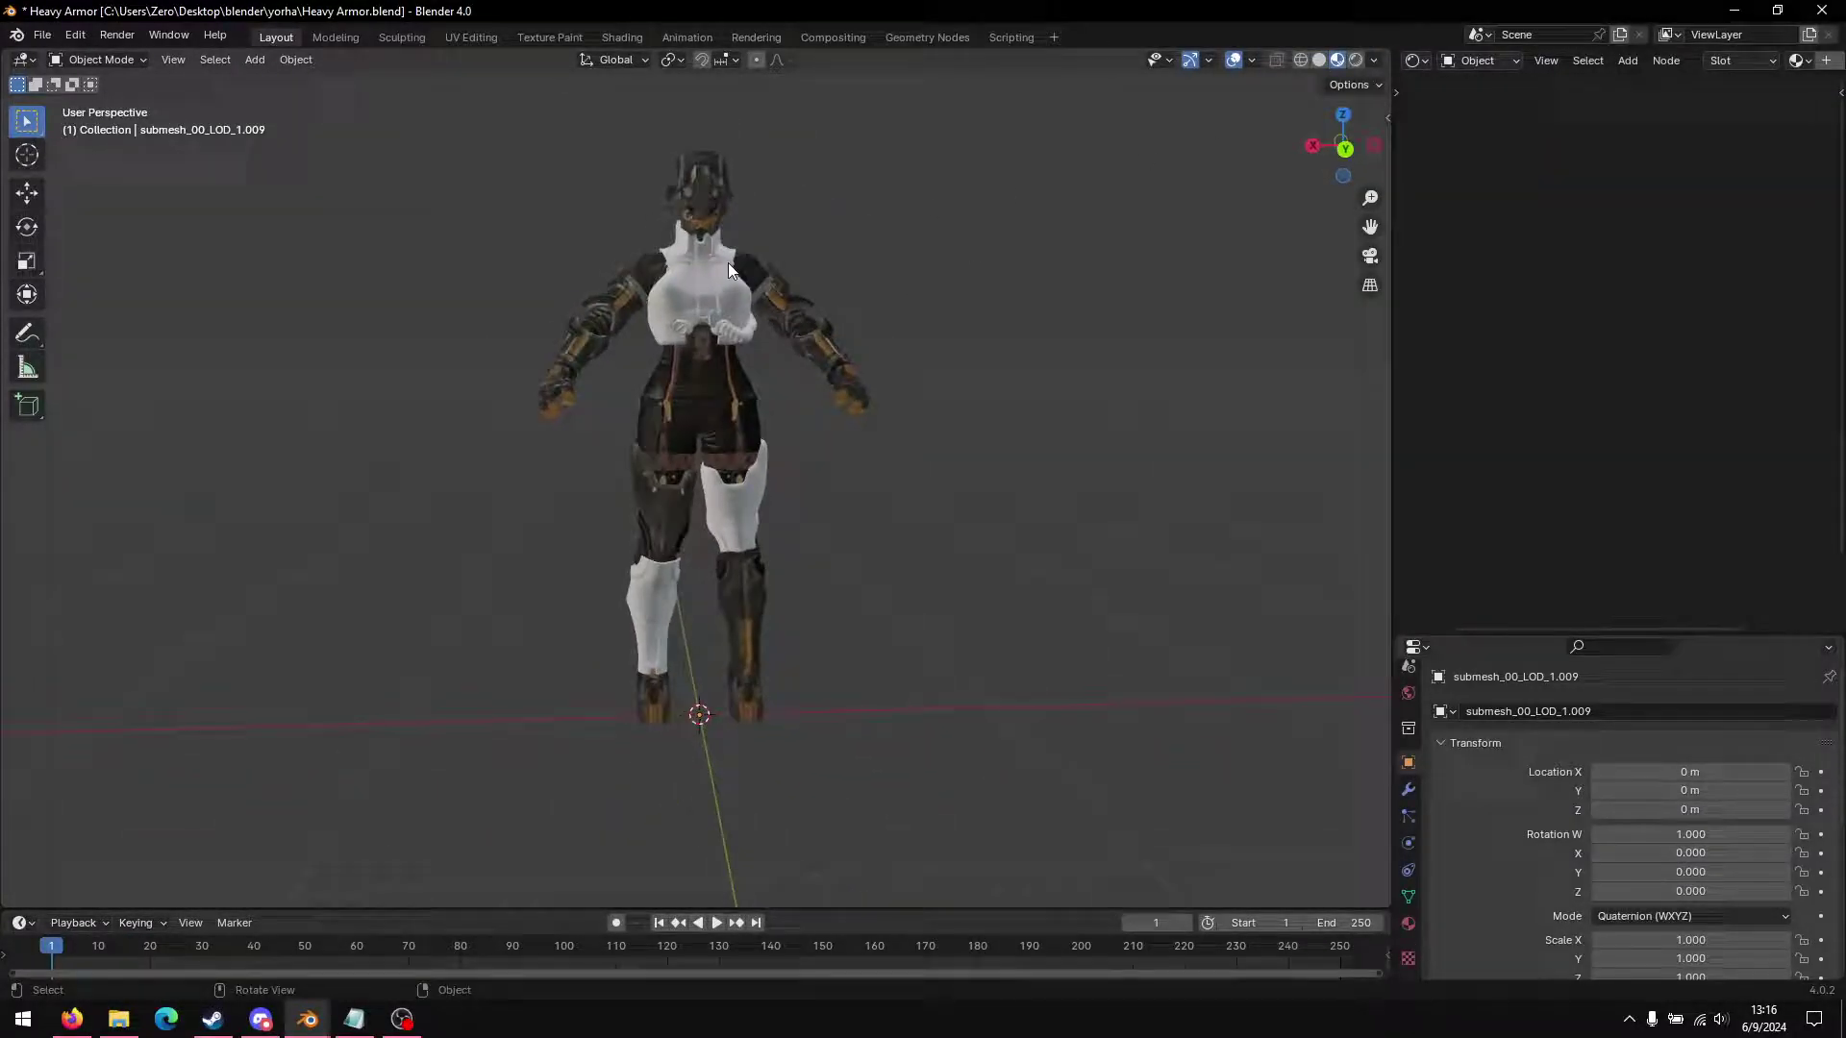
{"action": "left_click", "coordinate": [653, 603]}
{"action": "left_click", "coordinate": [734, 521], "text": "shift"}
{"action": "left_click", "coordinate": [688, 302], "text": "shift"}
{"action": "key", "text": "ctrl+c"}
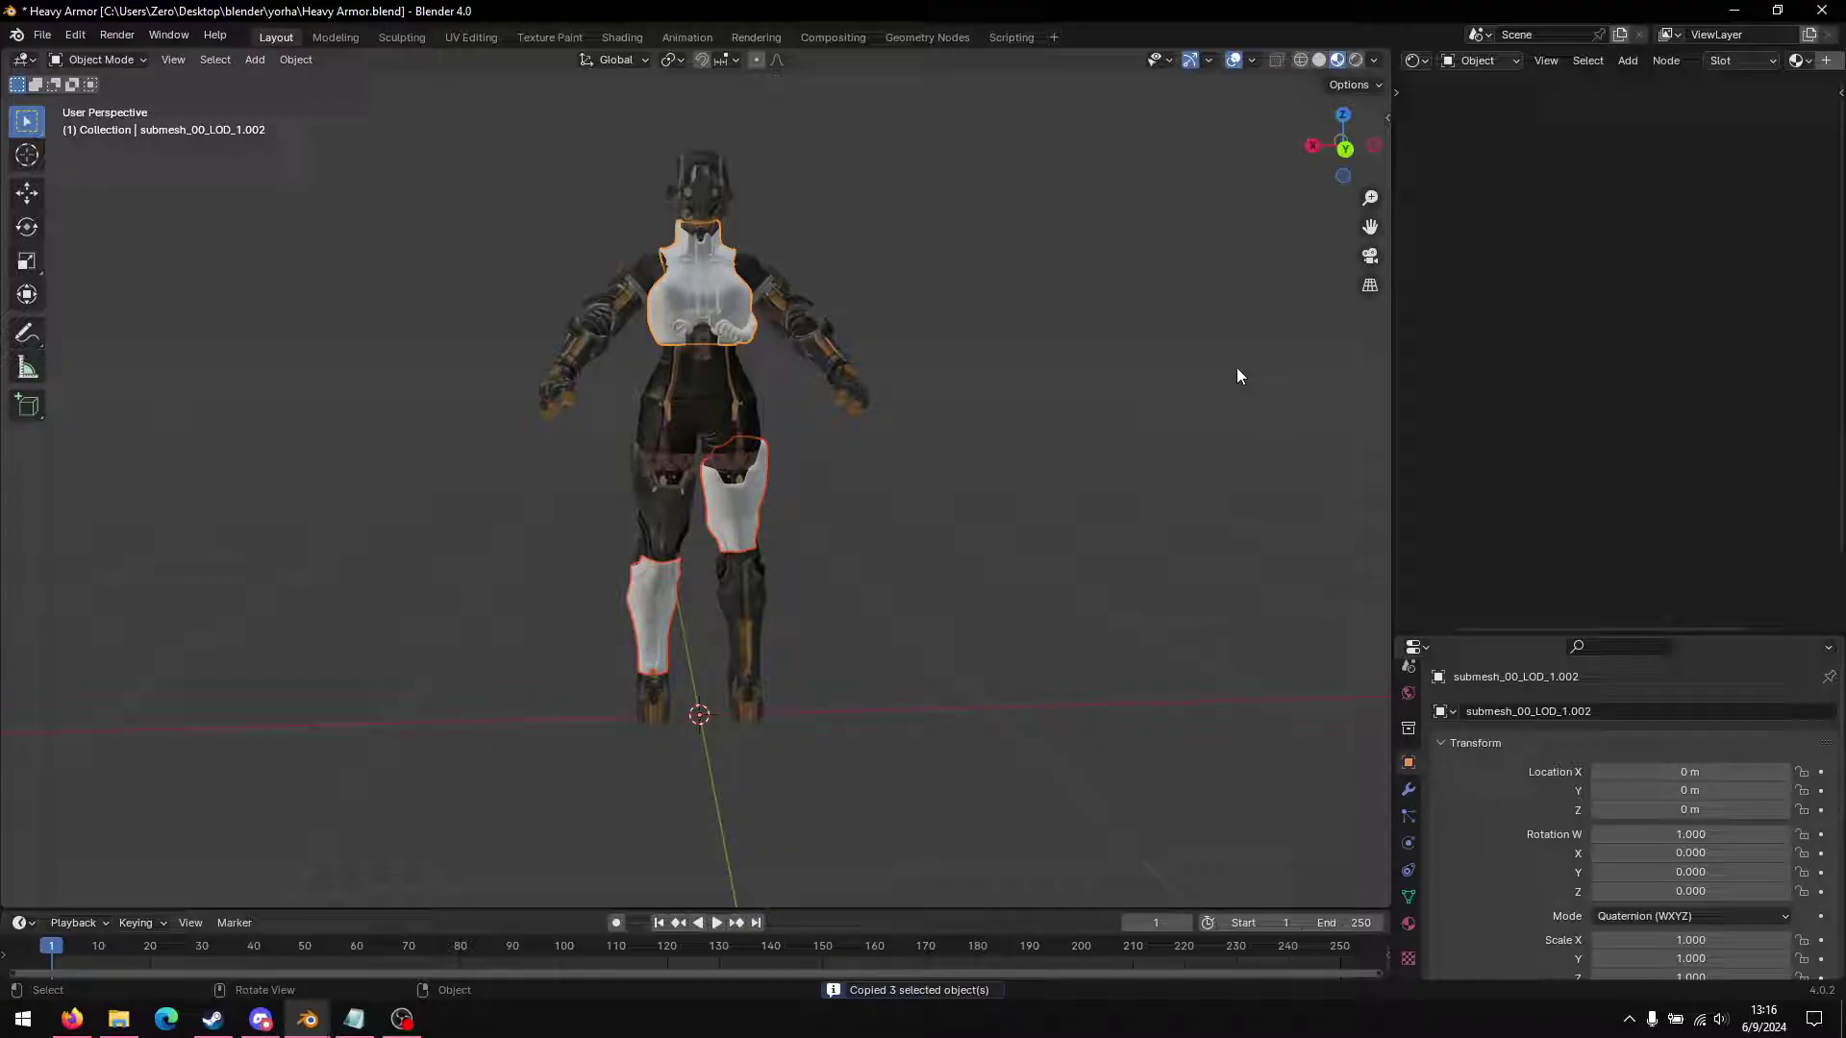
Step: Switch back to the unsaved Blender scene and paste the copied pieces alongside the imported armor
{"action": "mouse_move", "coordinate": [308, 1019]}
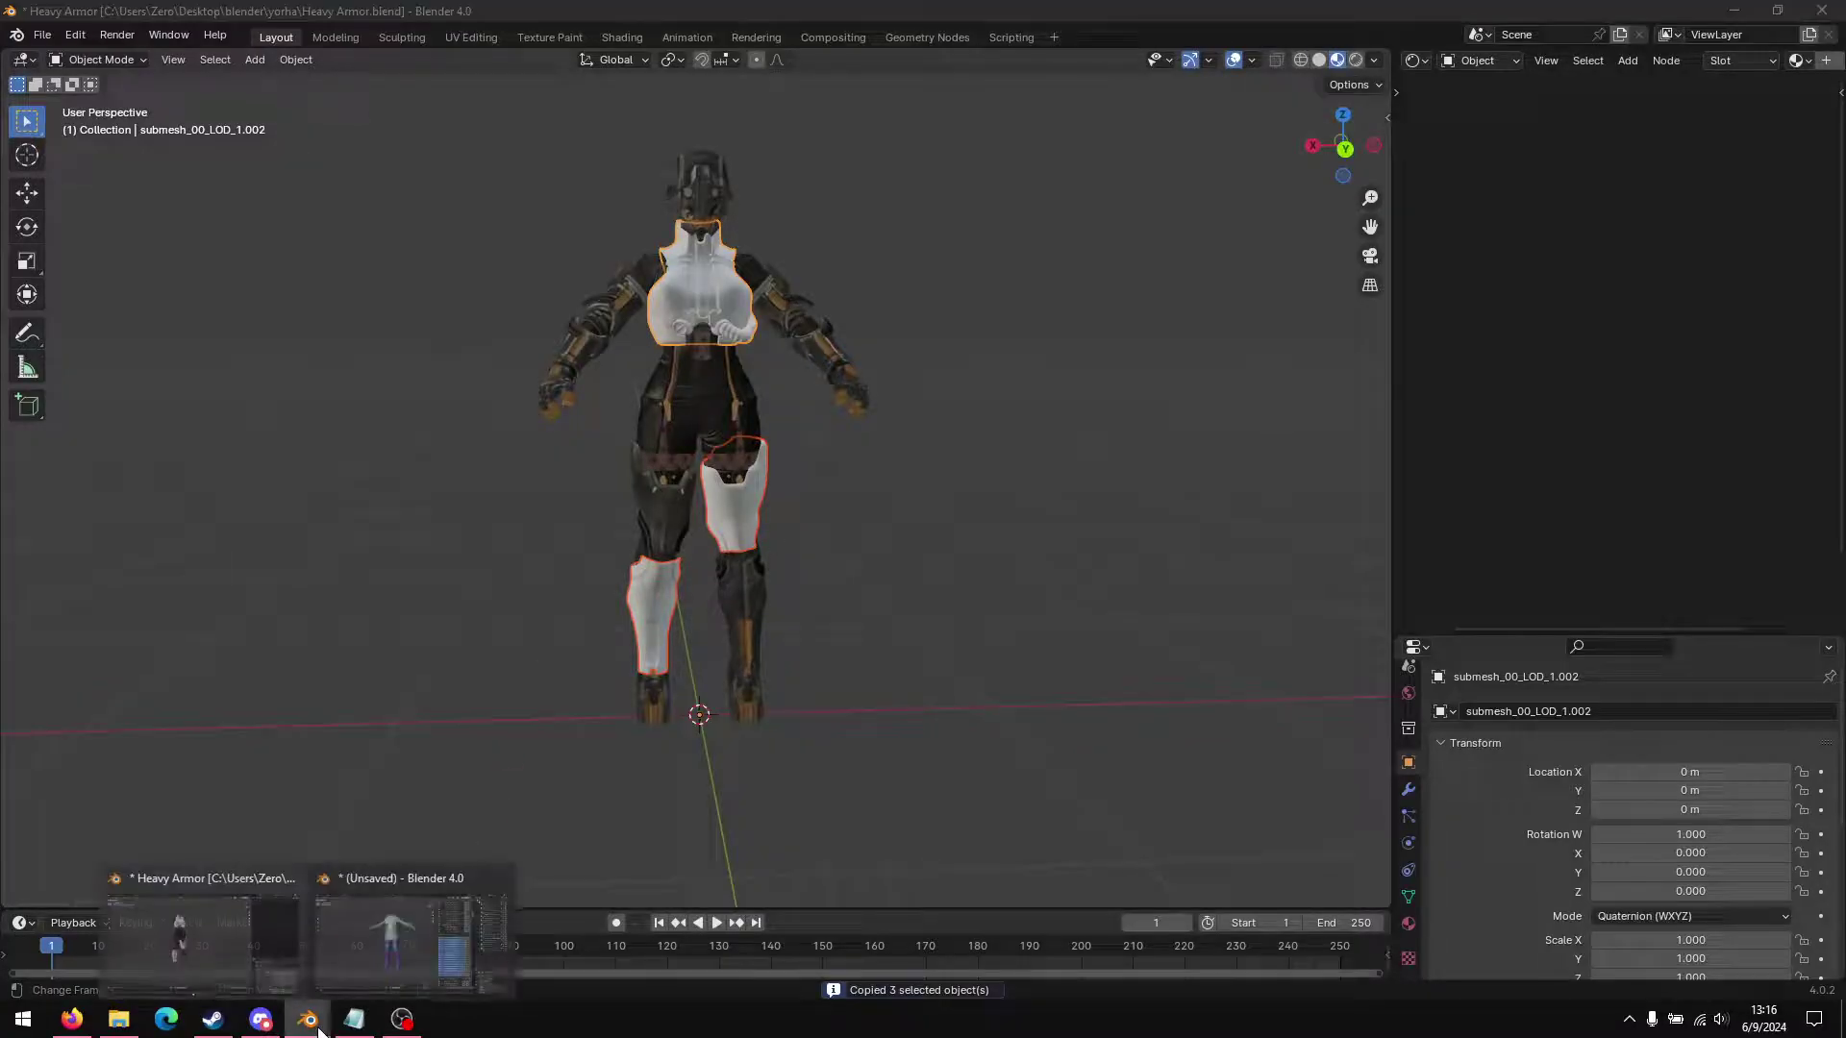
{"action": "left_click", "coordinate": [374, 914]}
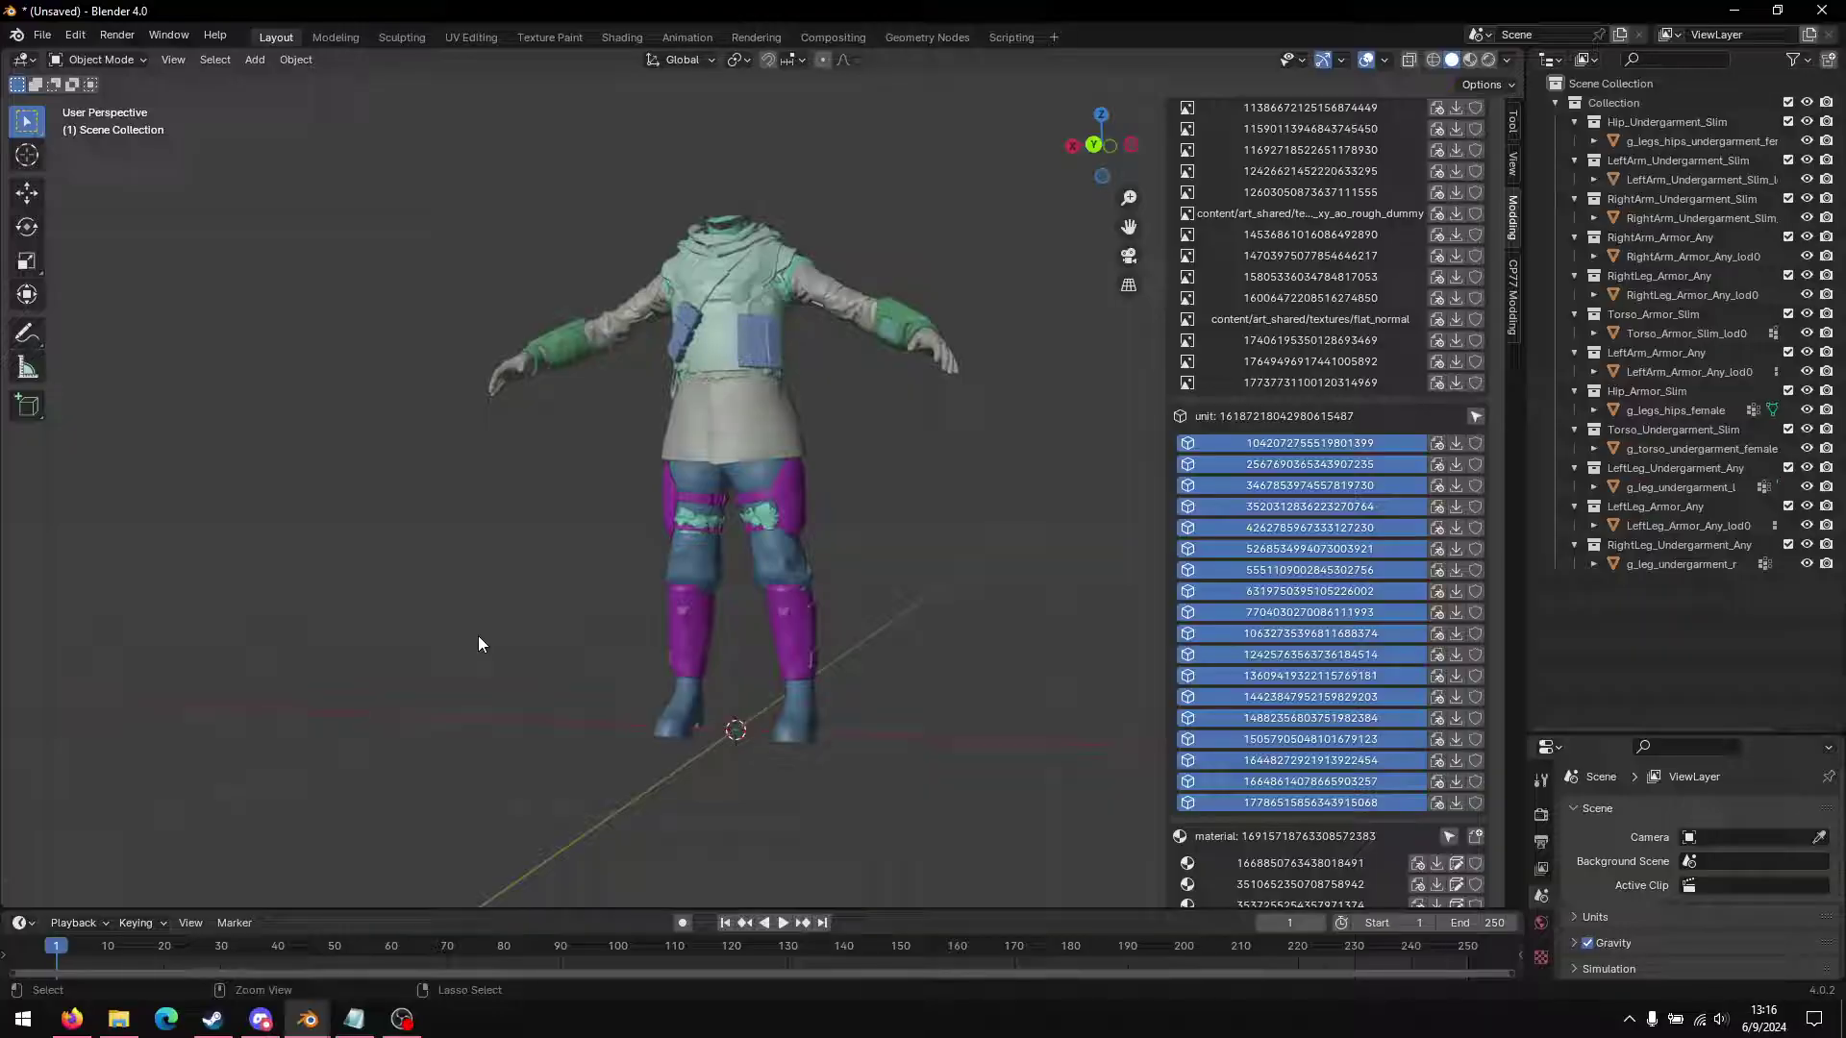
{"action": "key", "text": "ctrl+v"}
{"action": "scroll", "coordinate": [538, 673], "scroll_direction": "down", "scroll_amount": 2}
{"action": "middle_click_drag", "start_coordinate": [514, 673], "coordinate": [502, 691]}
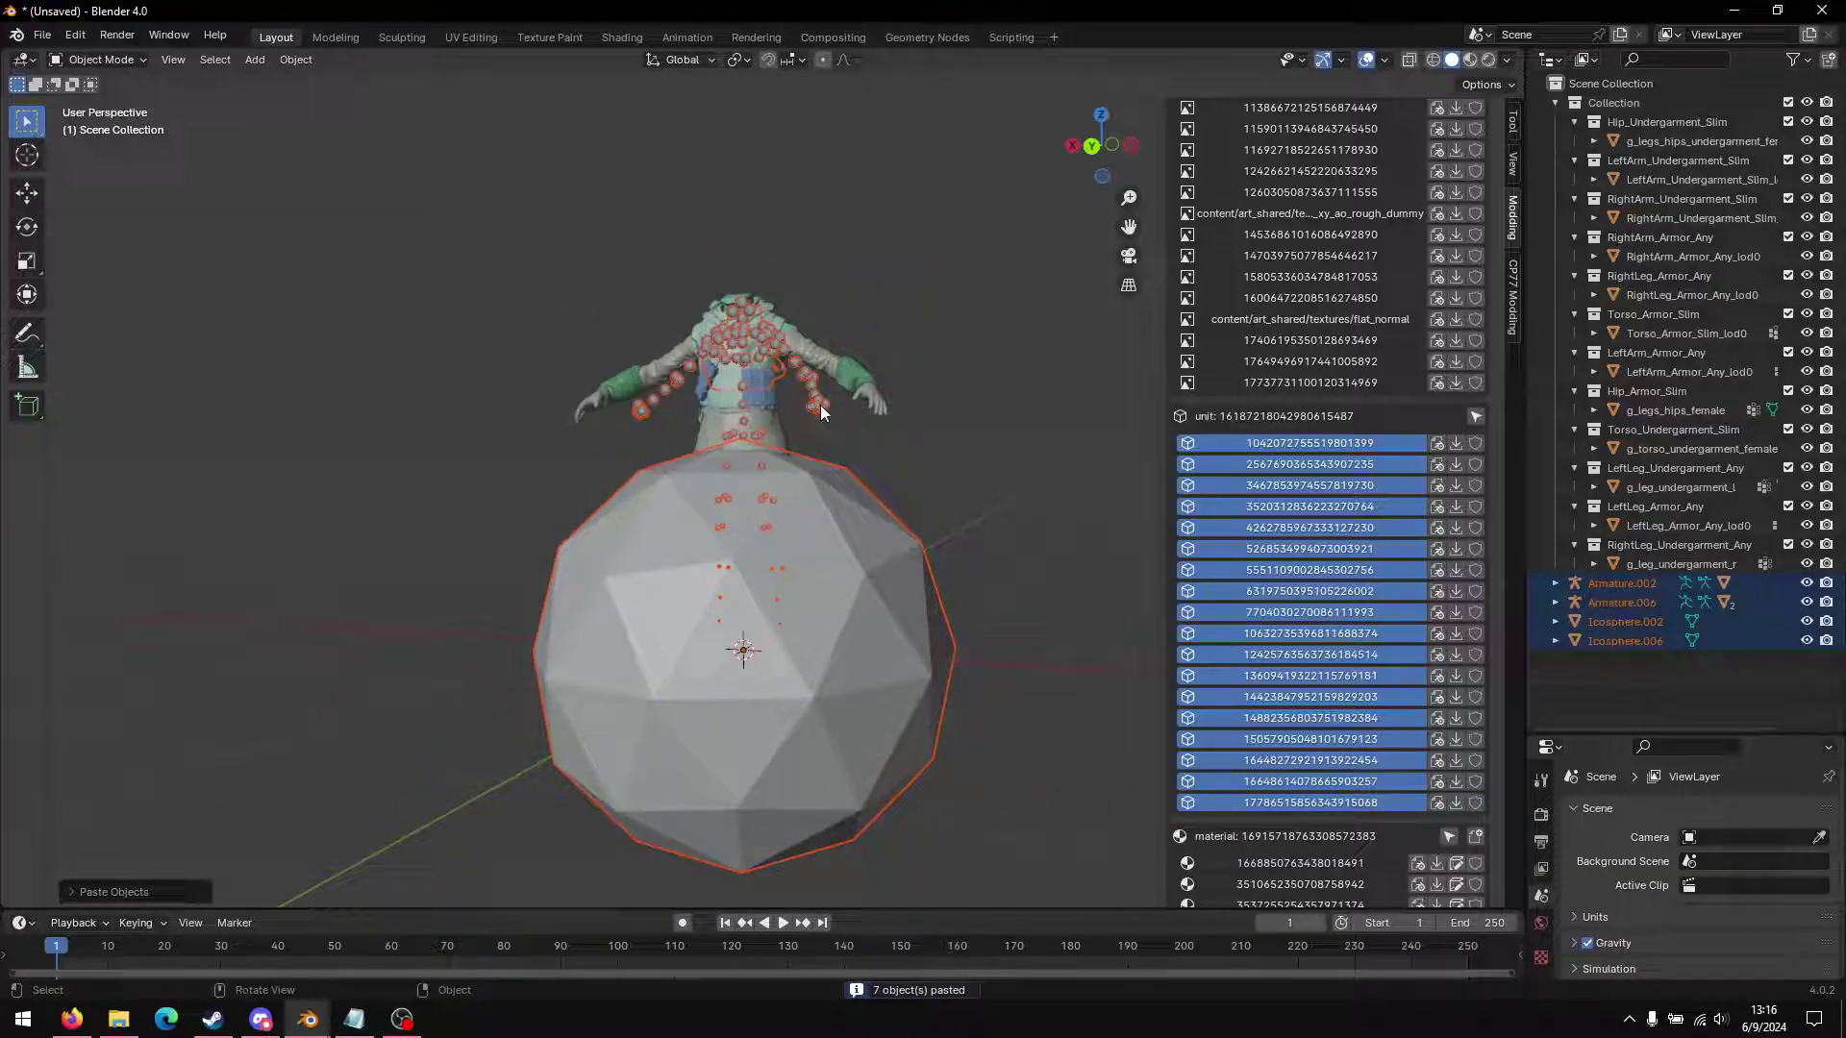
Step: Delete the pasted armatures and icospheres, keeping only the three submesh objects
{"action": "left_click", "coordinate": [820, 406]}
{"action": "key", "text": "x"}
{"action": "left_click", "coordinate": [821, 405]}
{"action": "left_click", "coordinate": [829, 525]}
{"action": "key", "text": "Delete"}
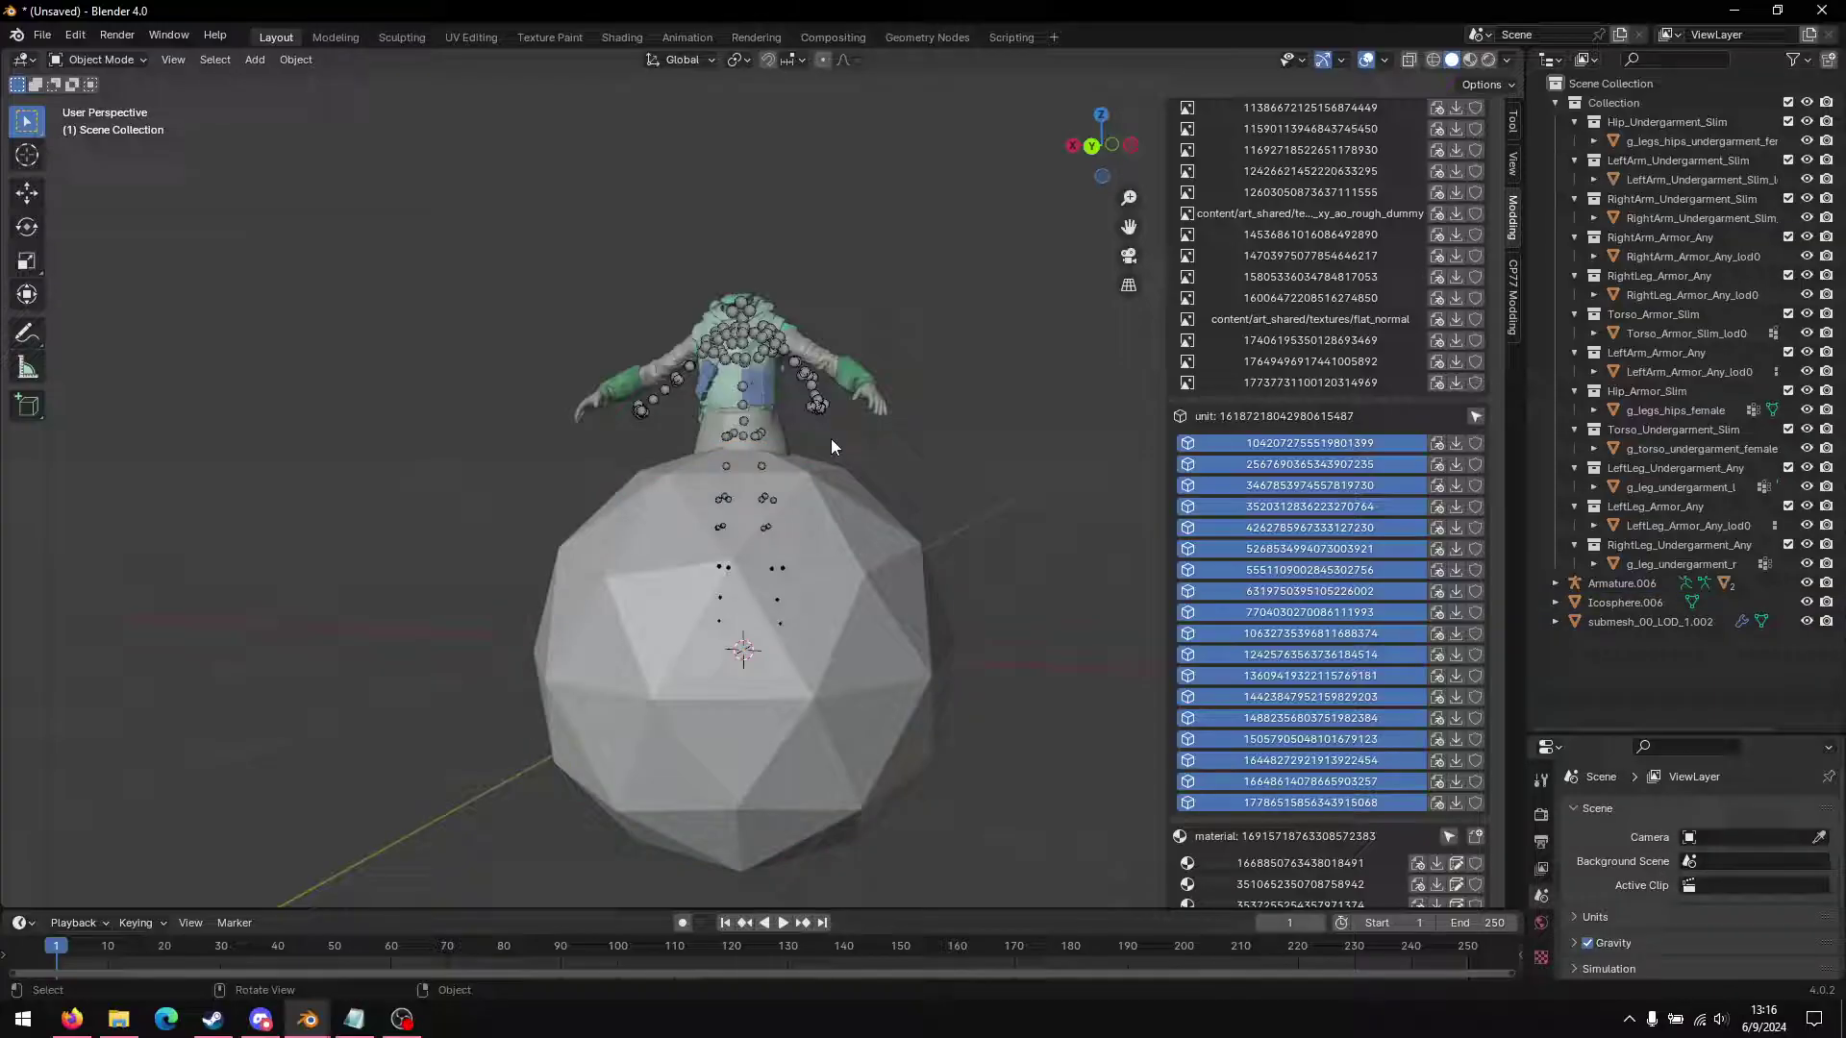
{"action": "key", "text": "x"}
{"action": "left_click", "coordinate": [828, 448]}
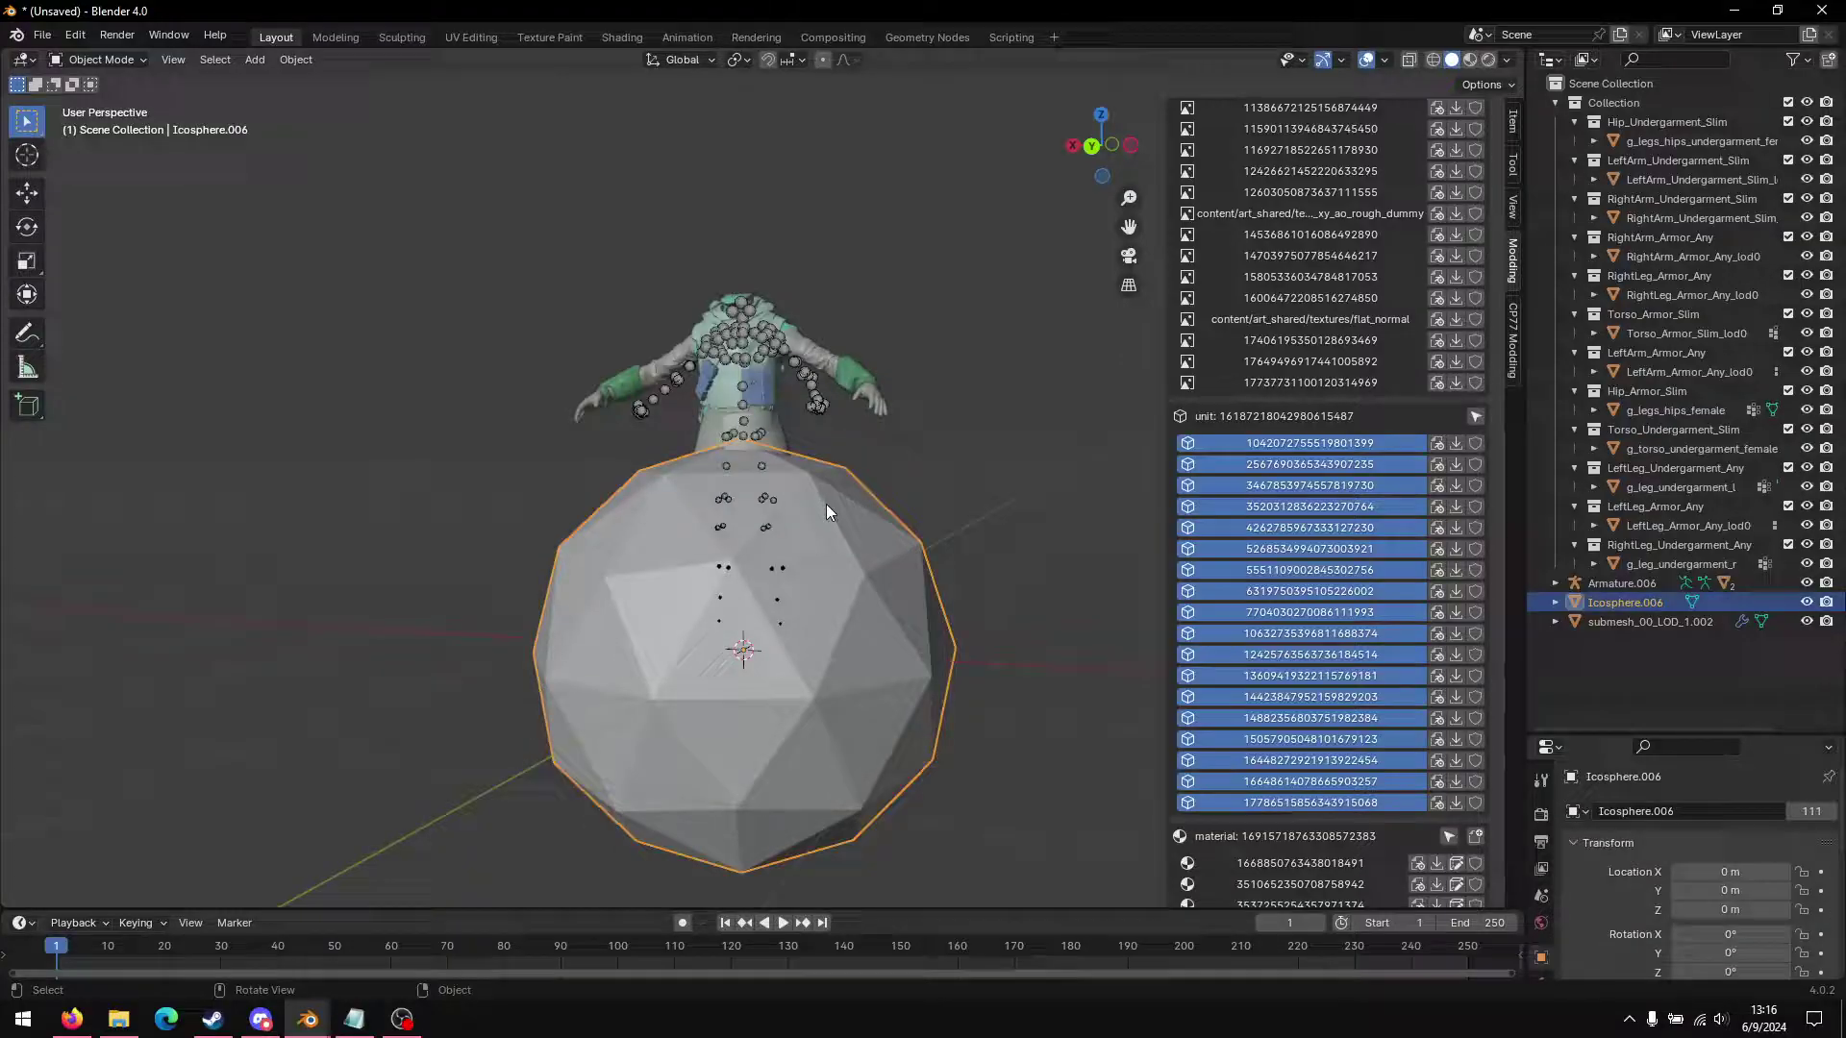
{"action": "key", "text": "x"}
{"action": "left_click", "coordinate": [826, 504]}
{"action": "left_click", "coordinate": [818, 394]}
{"action": "key", "text": "x"}
{"action": "left_click", "coordinate": [817, 394]}
{"action": "scroll", "coordinate": [725, 533], "scroll_direction": "up", "scroll_amount": 3}
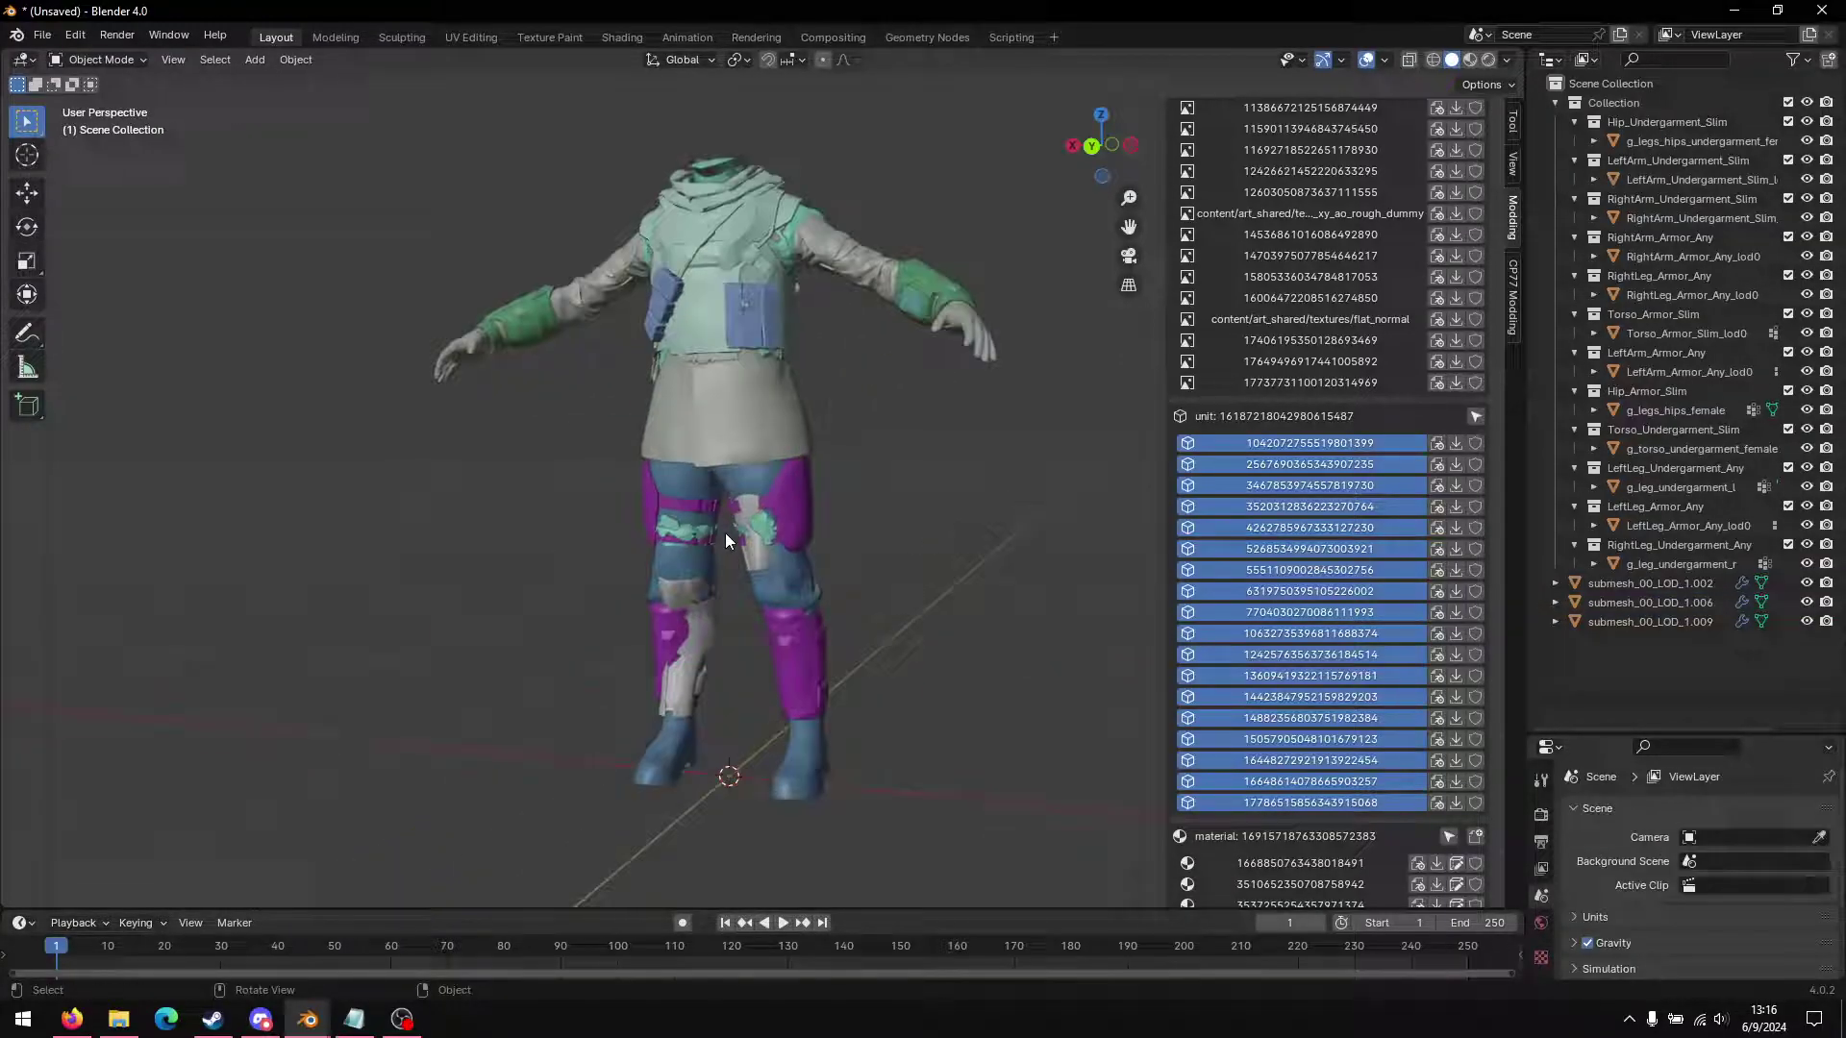
Step: Move the pasted chest piece forward along the Y axis to the front of the torso armor
{"action": "scroll", "coordinate": [746, 580], "scroll_direction": "up", "scroll_amount": 3}
{"action": "middle_click_drag", "start_coordinate": [742, 471], "coordinate": [453, 492]}
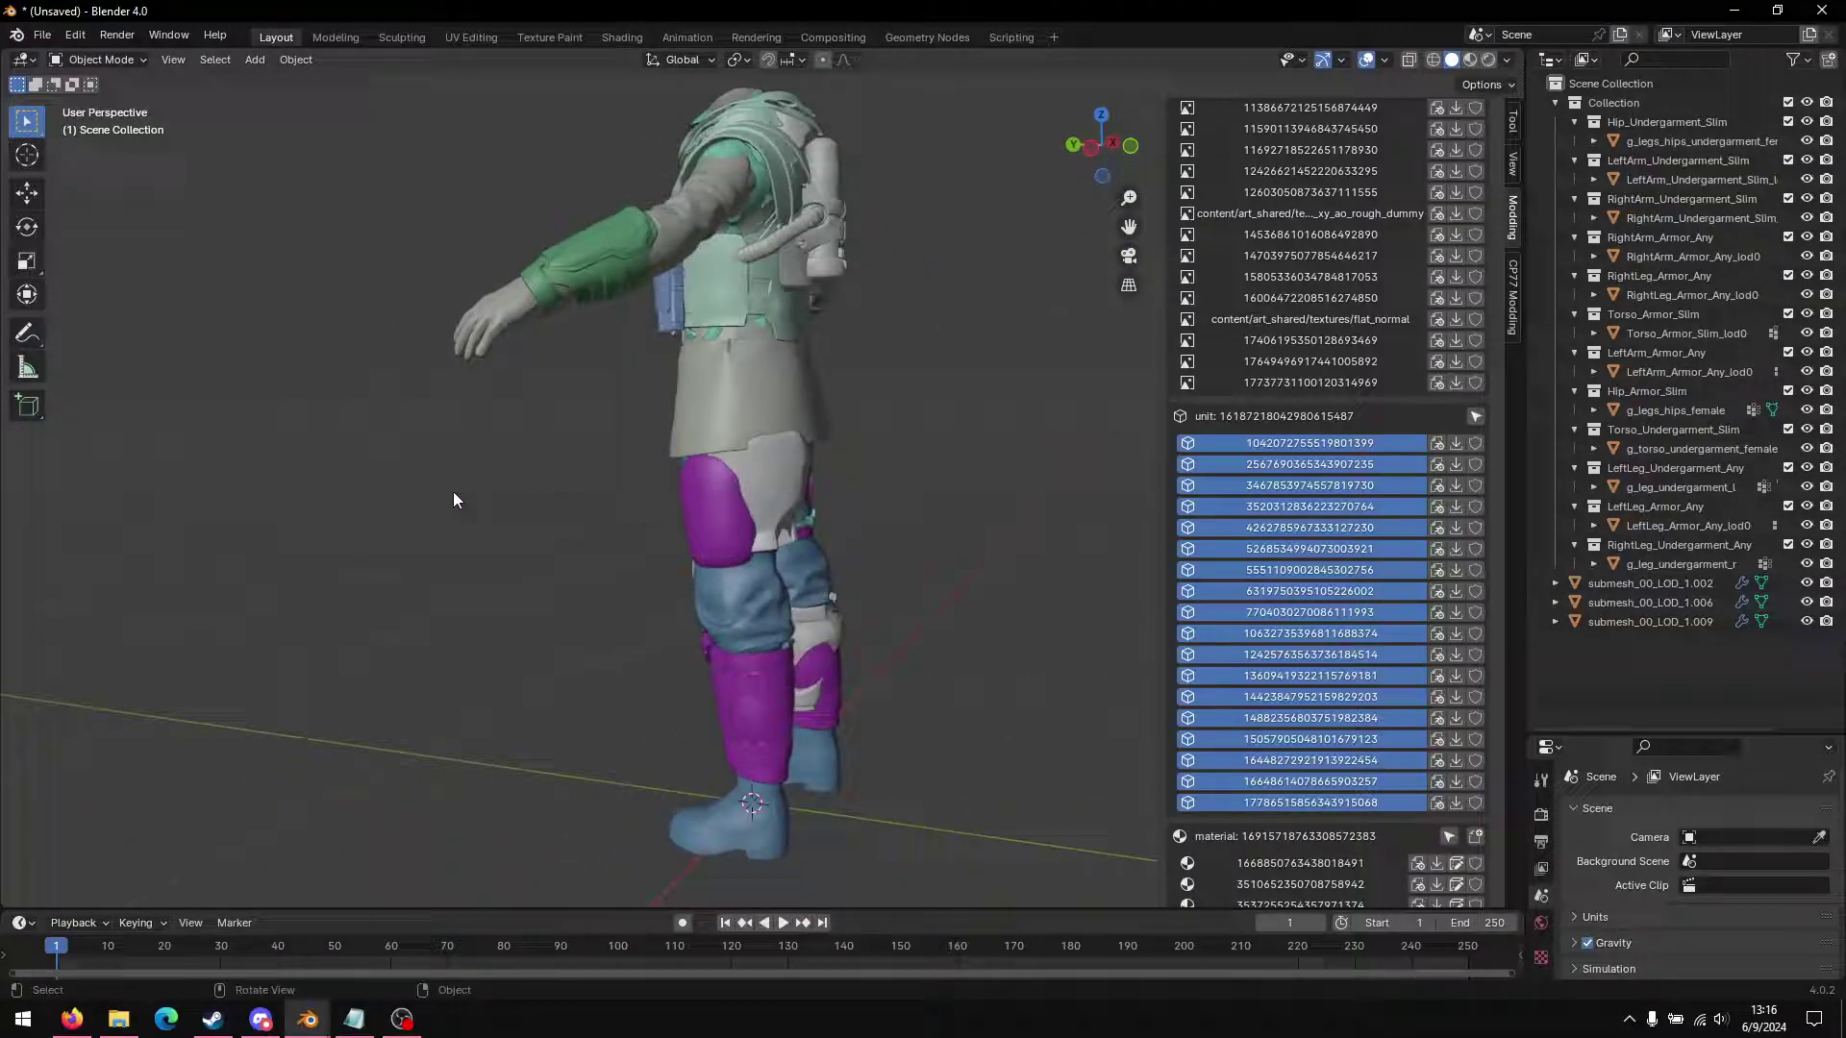
{"action": "left_click", "coordinate": [820, 227]}
{"action": "middle_click_drag", "start_coordinate": [821, 227], "coordinate": [699, 642]}
{"action": "key", "text": "g"}
{"action": "key", "text": "y"}
{"action": "left_click", "coordinate": [595, 621]}
{"action": "left_click", "coordinate": [596, 621]}
Step: Move the pasted lower-leg piece forward along the Y axis by about 0.036 m
{"action": "left_click", "coordinate": [700, 642]}
{"action": "middle_click_drag", "start_coordinate": [577, 665], "coordinate": [642, 590]}
{"action": "key", "text": "g"}
{"action": "key", "text": "y"}
{"action": "left_click", "coordinate": [563, 634]}
Step: Move the lower-leg piece about 0.246 m along X, clear of the right shin, and adjust its Y location to about 0.024 m
{"action": "middle_click_drag", "start_coordinate": [546, 636], "coordinate": [648, 563], "text": "shift"}
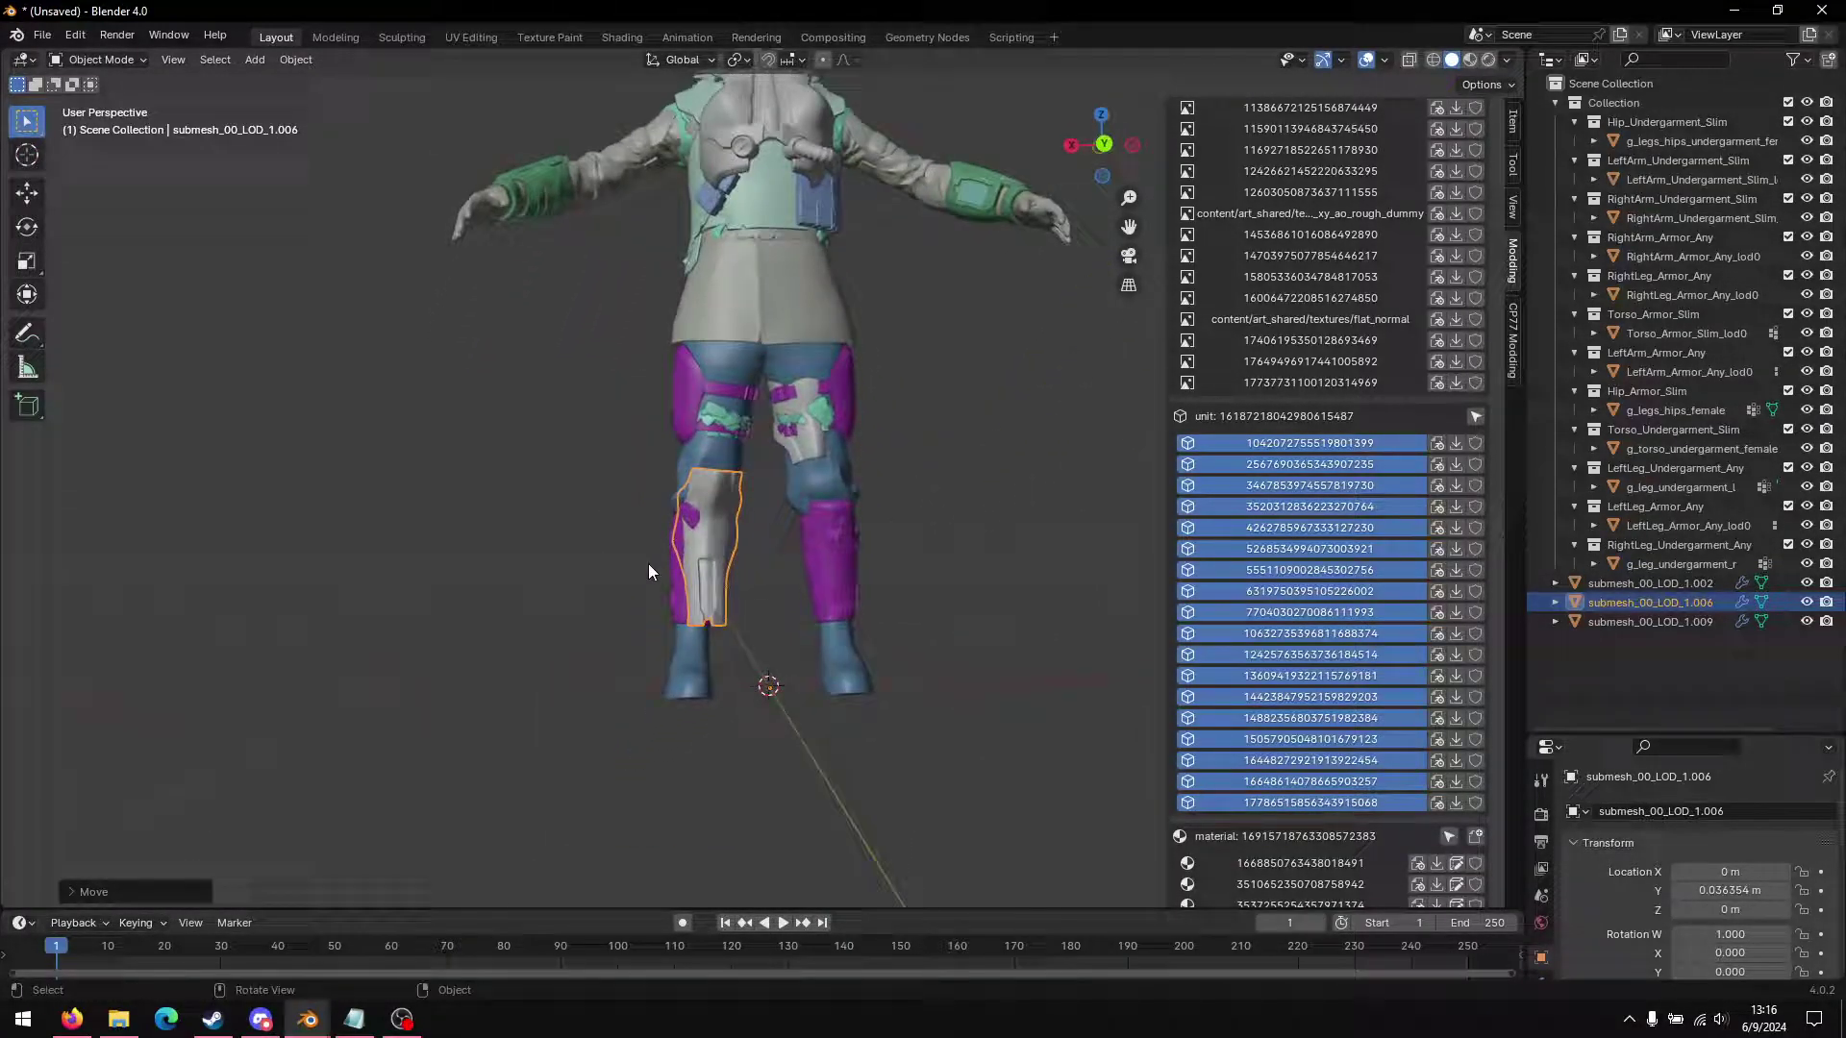
{"action": "key", "text": "g"}
{"action": "key", "text": "x"}
{"action": "left_click", "coordinate": [558, 568]}
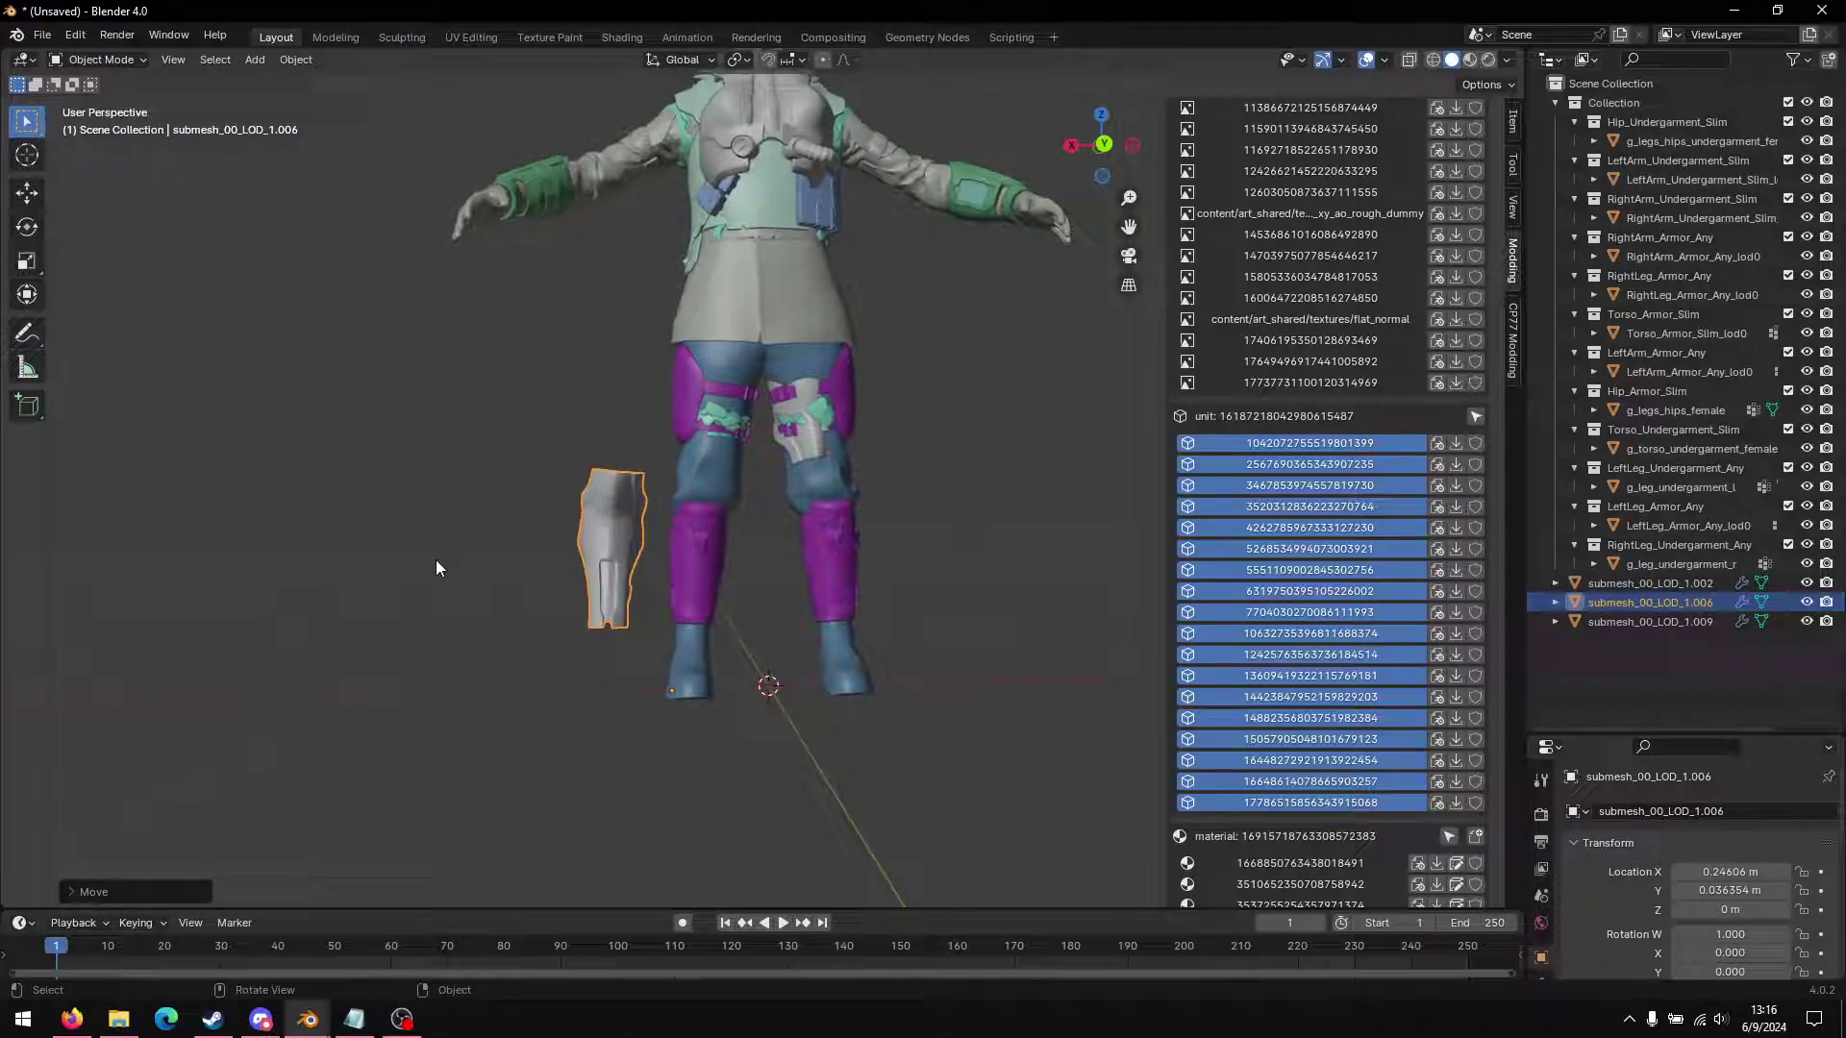
{"action": "middle_click_drag", "start_coordinate": [436, 564], "coordinate": [493, 517]}
{"action": "key", "text": "g"}
{"action": "key", "text": "y"}
{"action": "left_click", "coordinate": [602, 561]}
Step: Join the lower-leg piece into the RightLeg_Armor_Any_lod0 mesh
{"action": "scroll", "coordinate": [711, 469], "scroll_direction": "up", "scroll_amount": 2}
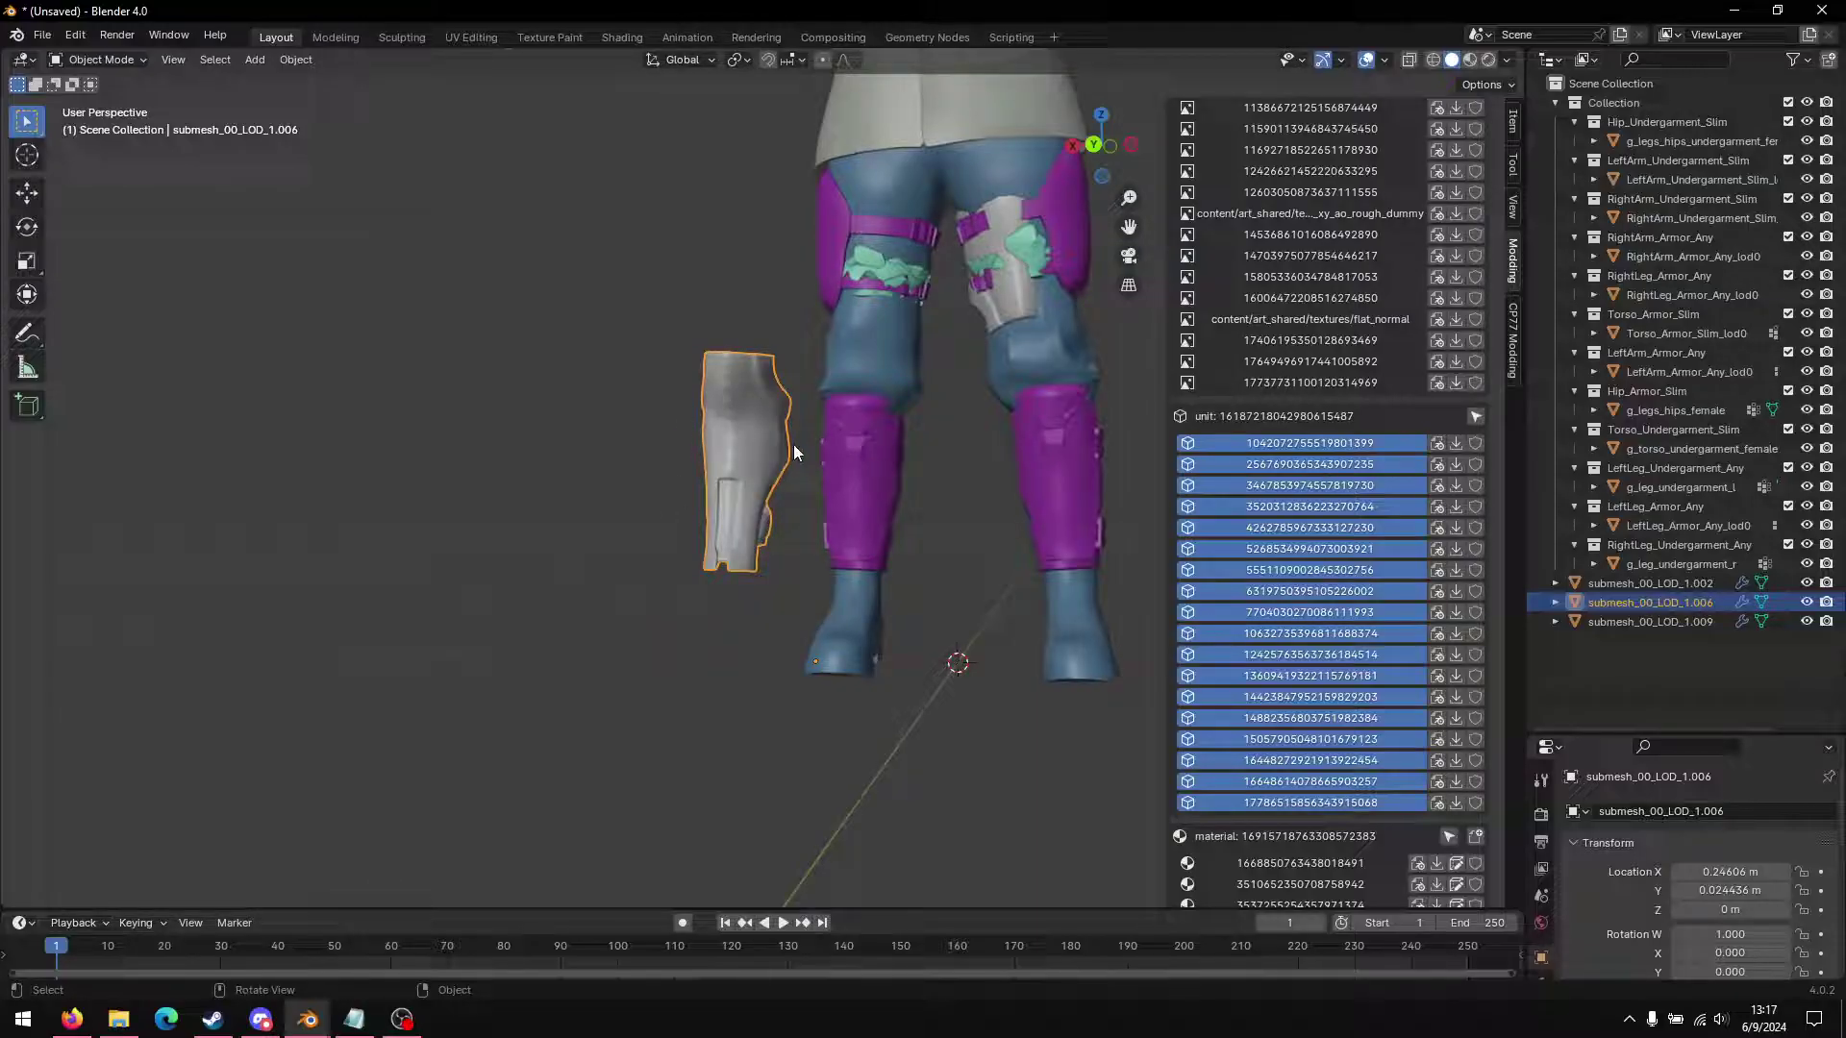
{"action": "left_click", "coordinate": [858, 477], "text": "shift"}
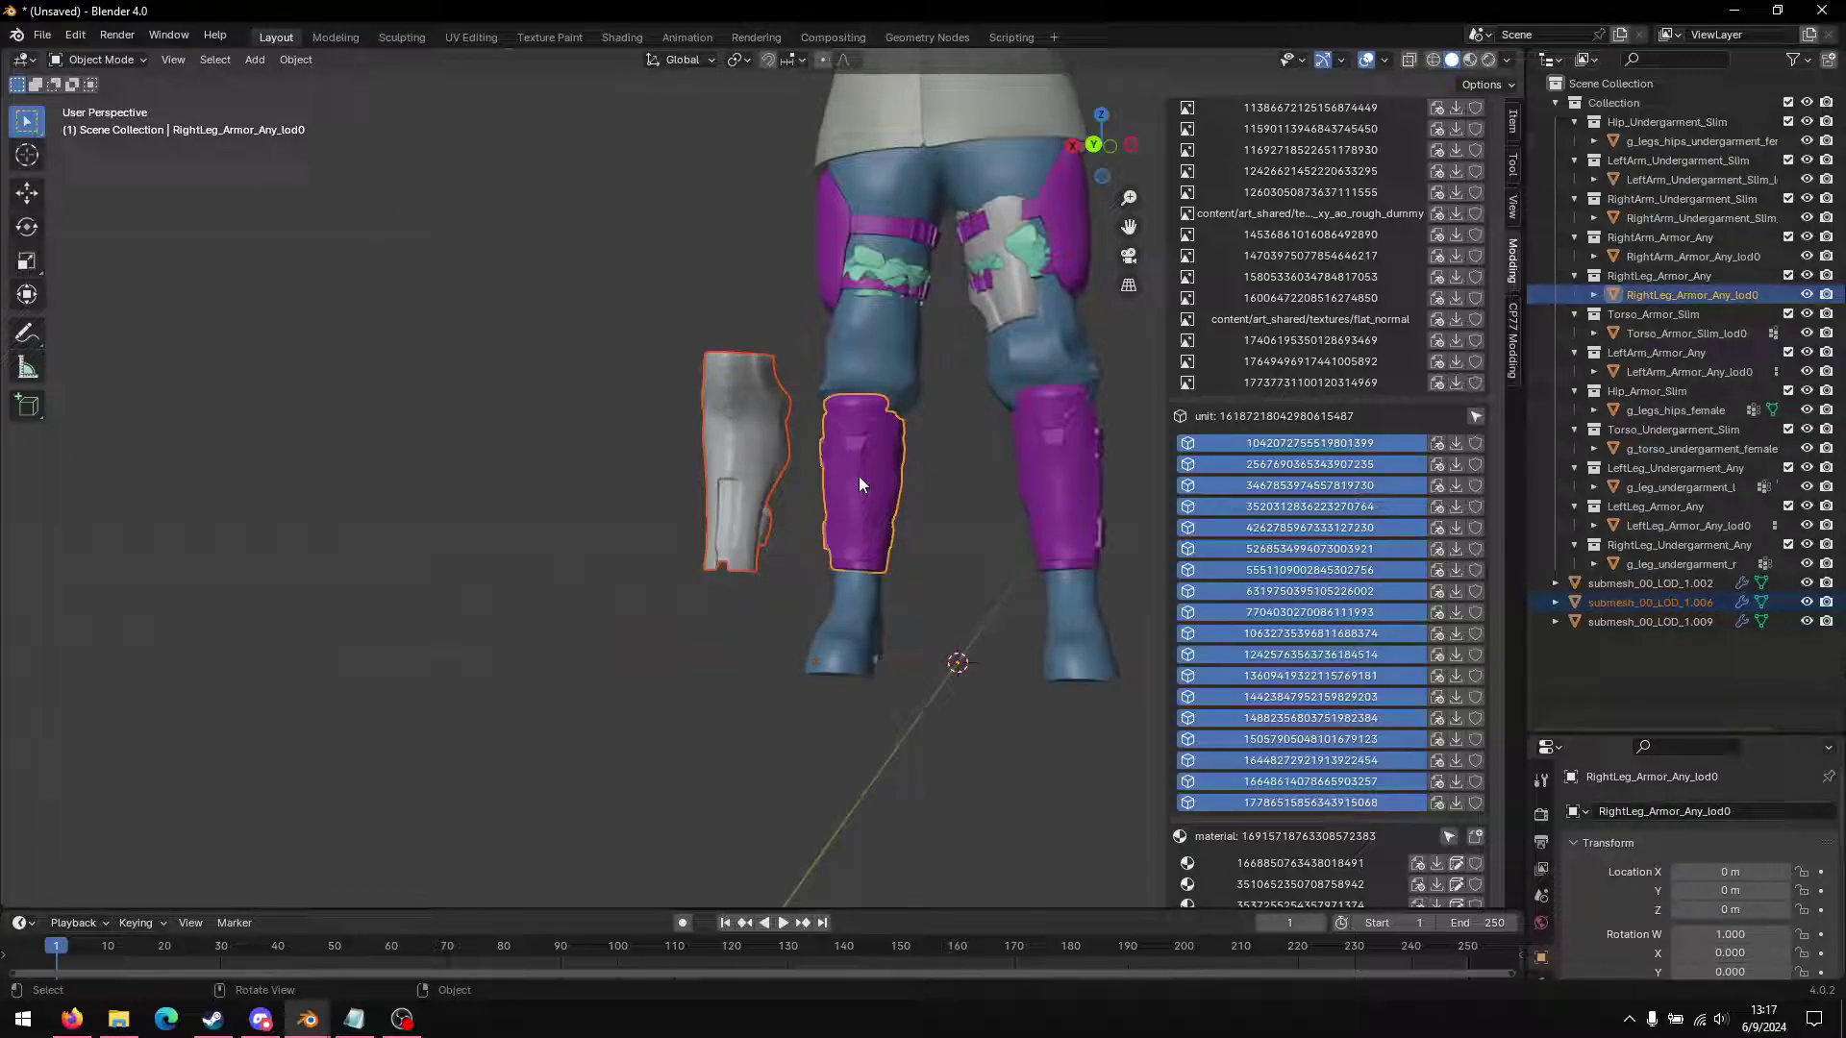
{"action": "key", "text": "ctrl+j"}
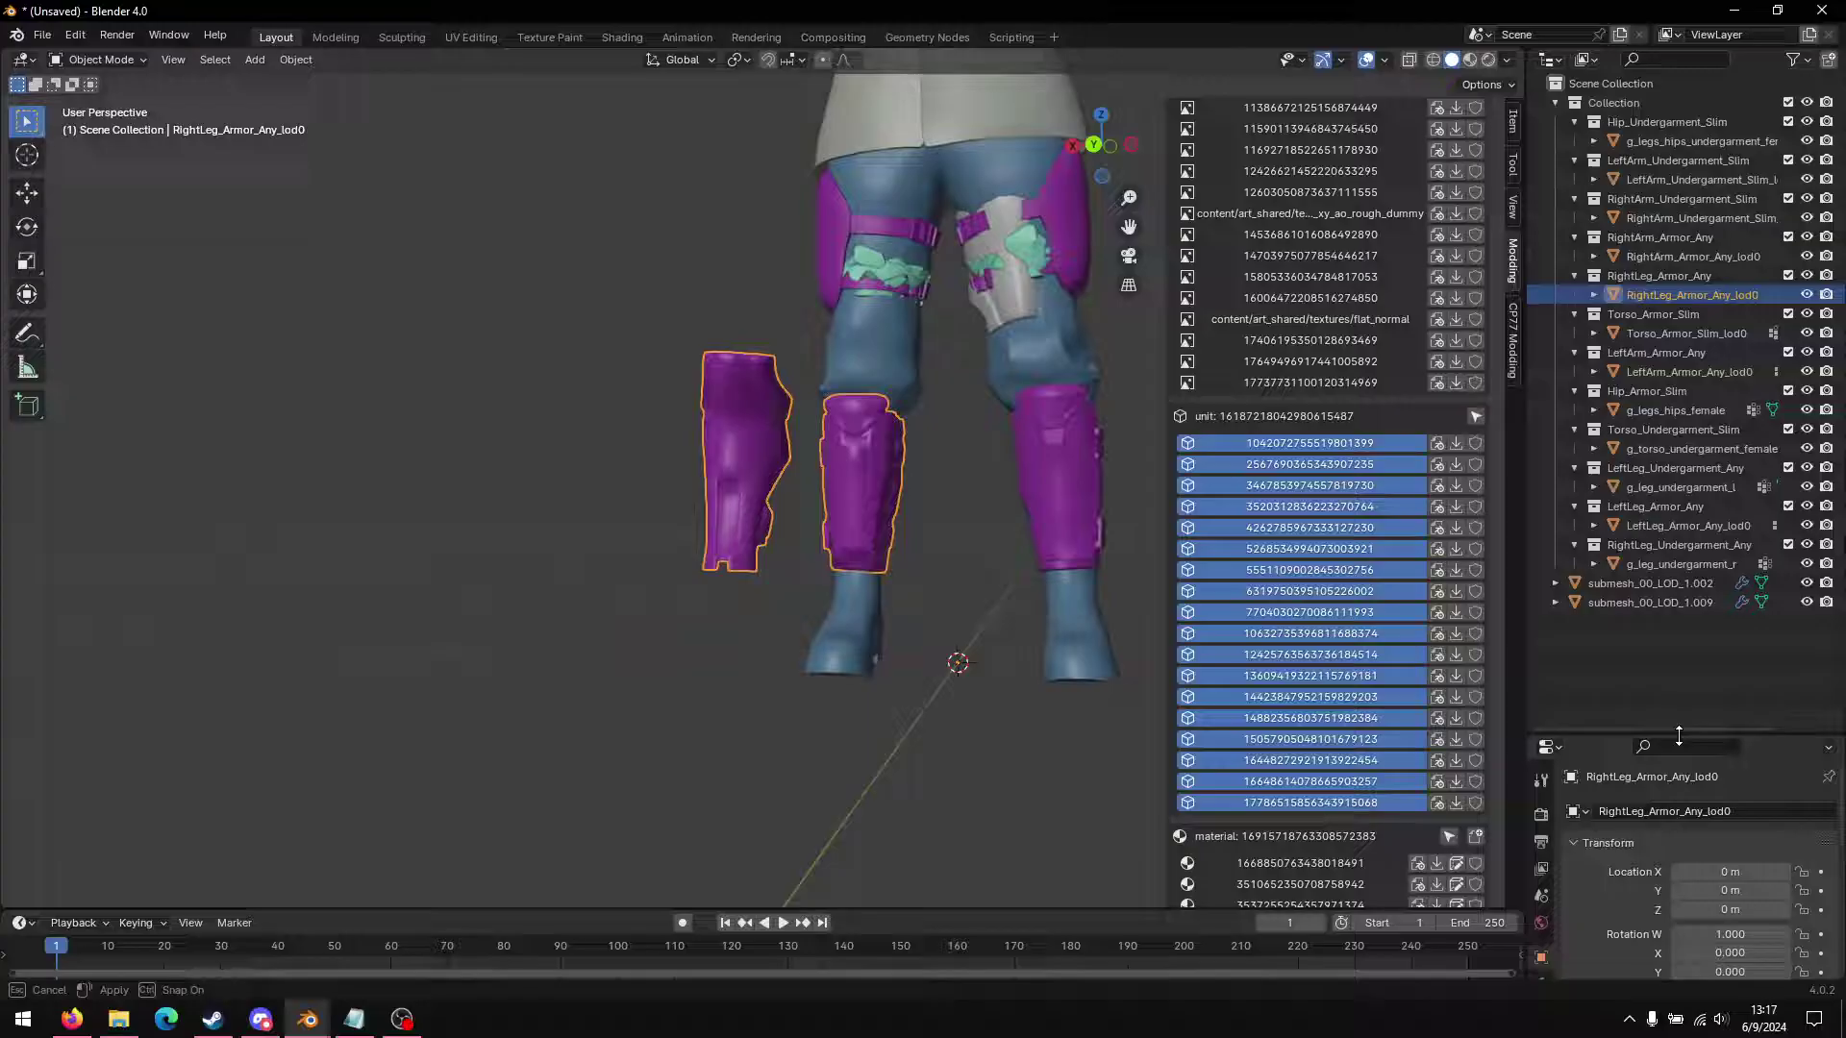
{"action": "left_click_drag", "start_coordinate": [1681, 737], "coordinate": [1680, 455]}
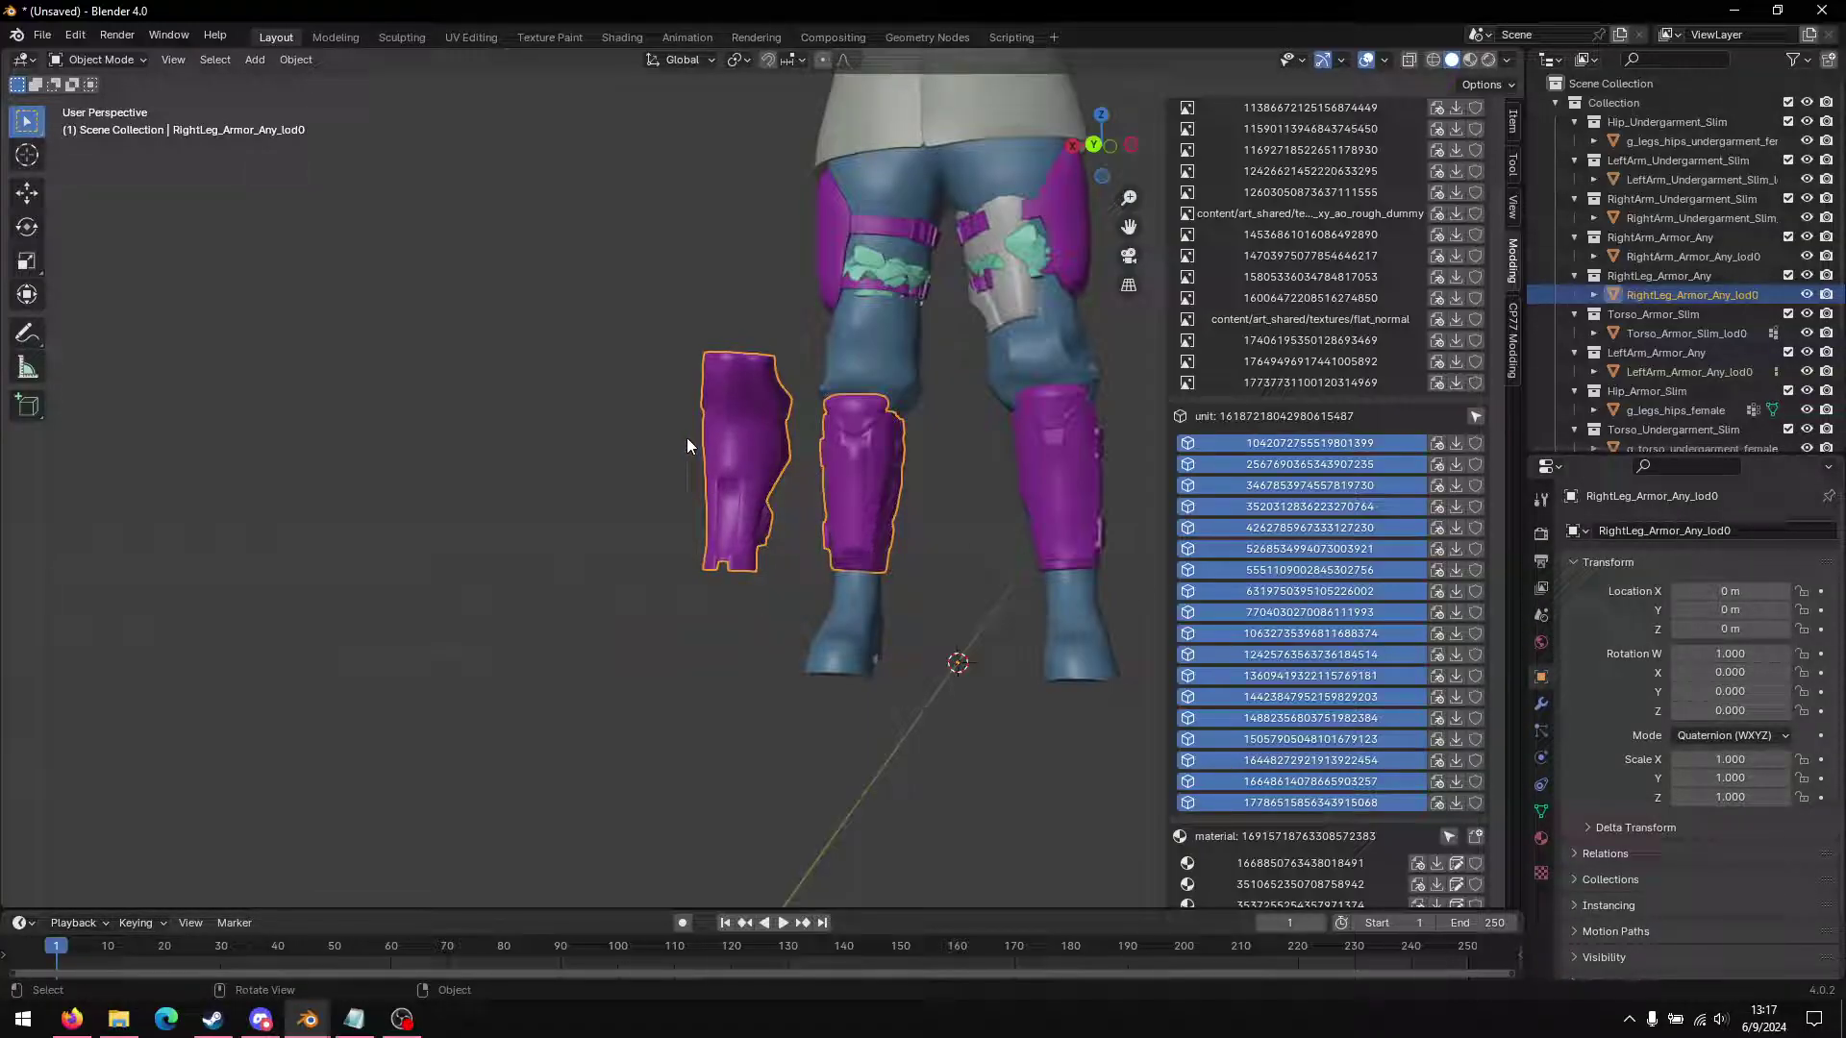
{"action": "scroll", "coordinate": [1634, 841], "scroll_direction": "down", "scroll_amount": 2}
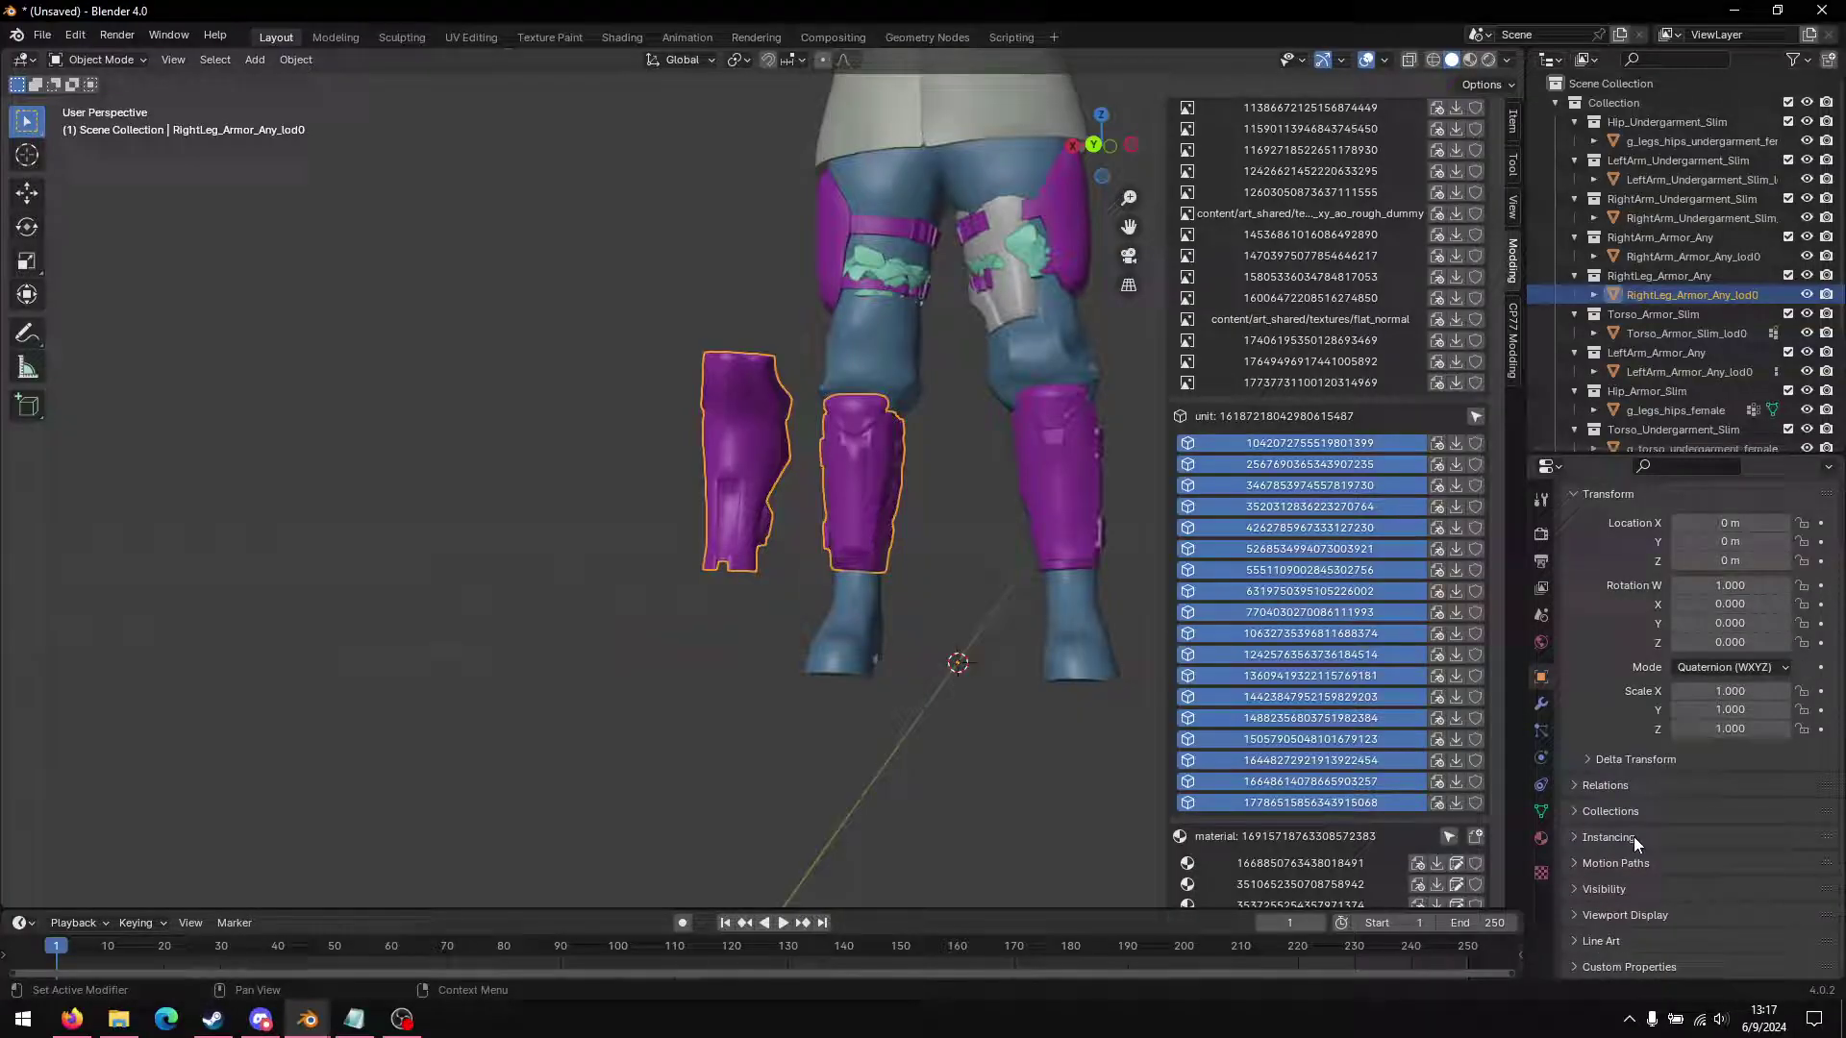
{"action": "left_click", "coordinate": [1606, 967]}
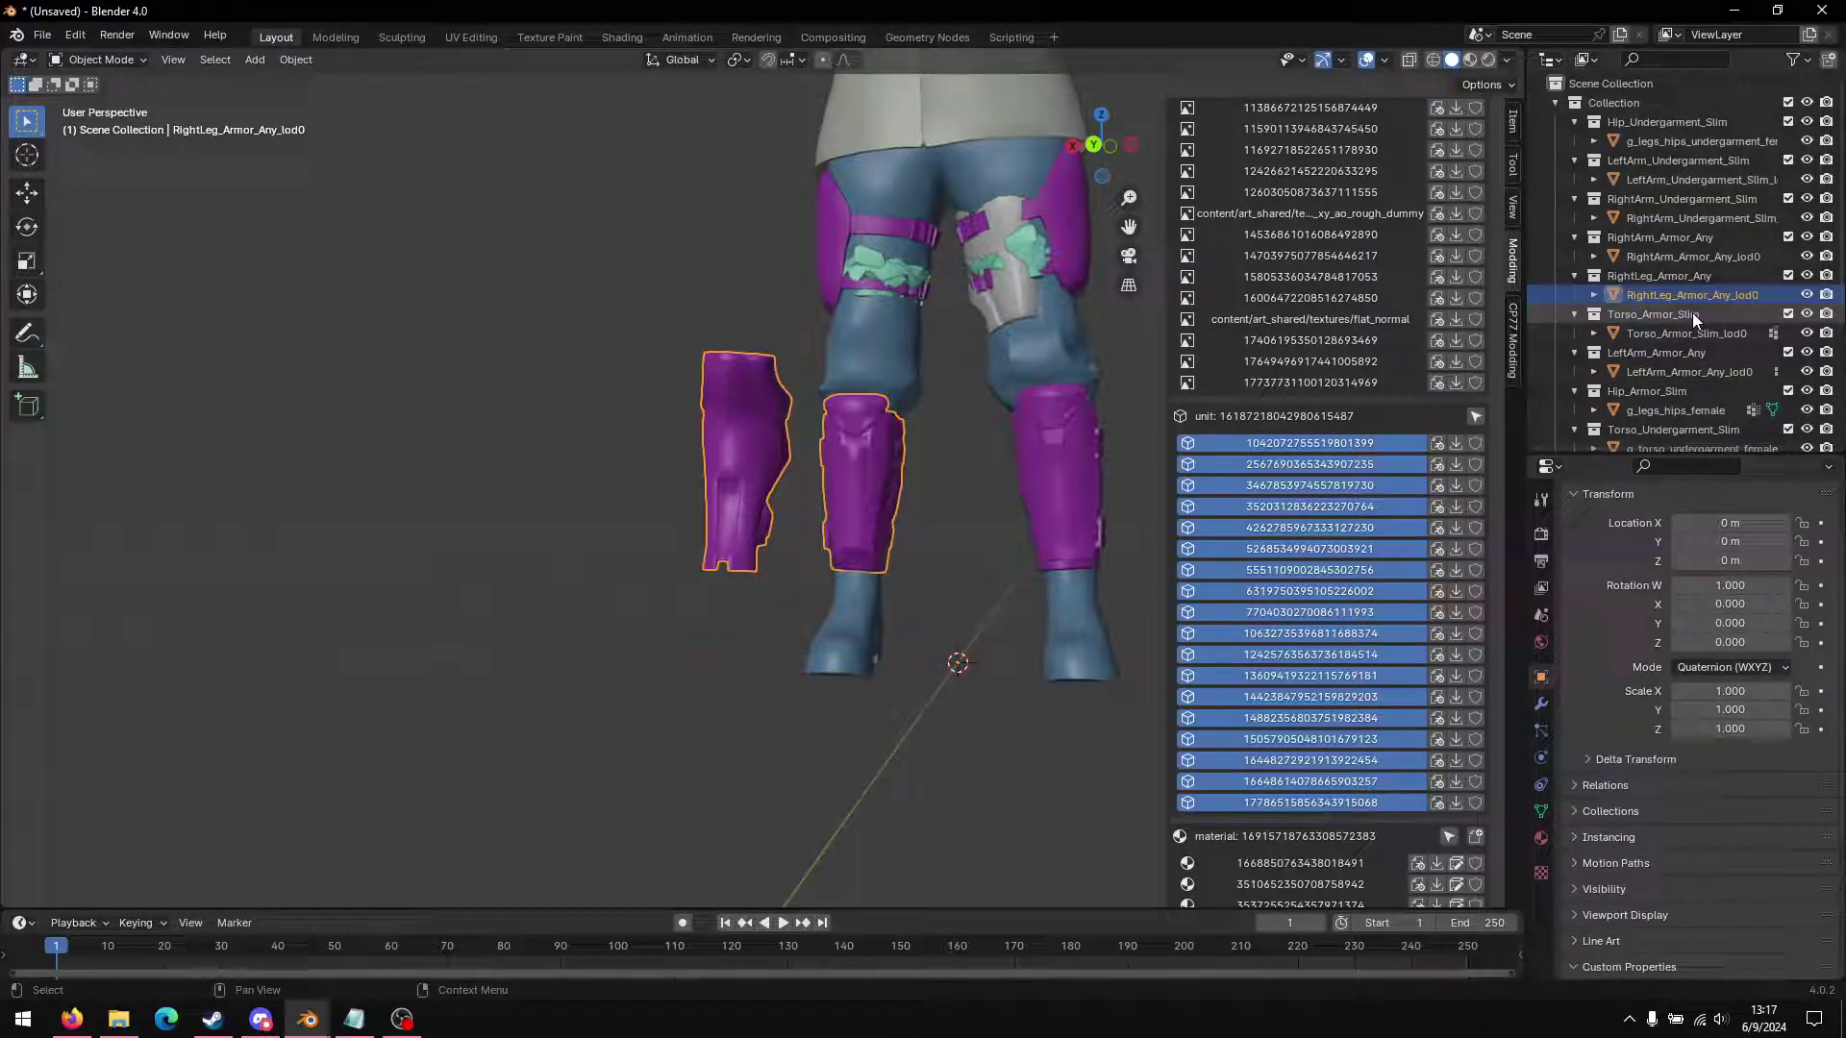
{"action": "scroll", "coordinate": [1614, 923], "scroll_direction": "down", "scroll_amount": 6}
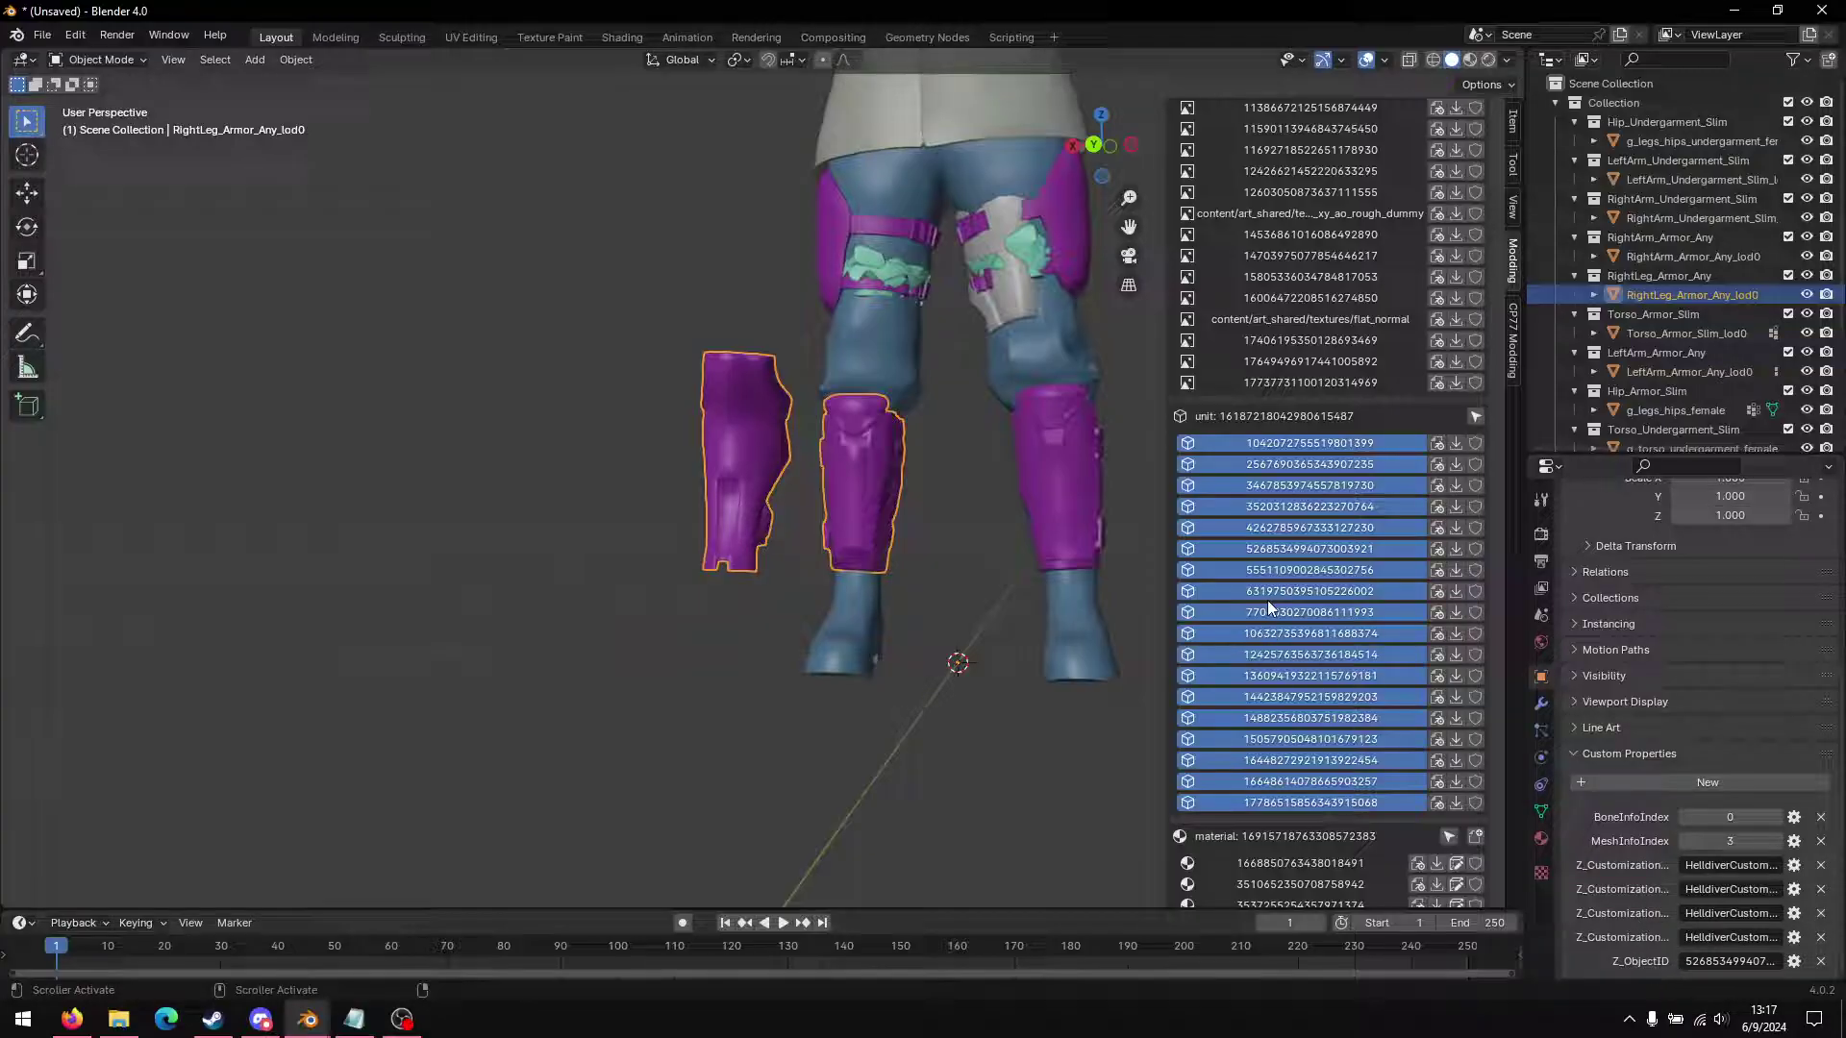
{"action": "left_click", "coordinate": [1266, 550]}
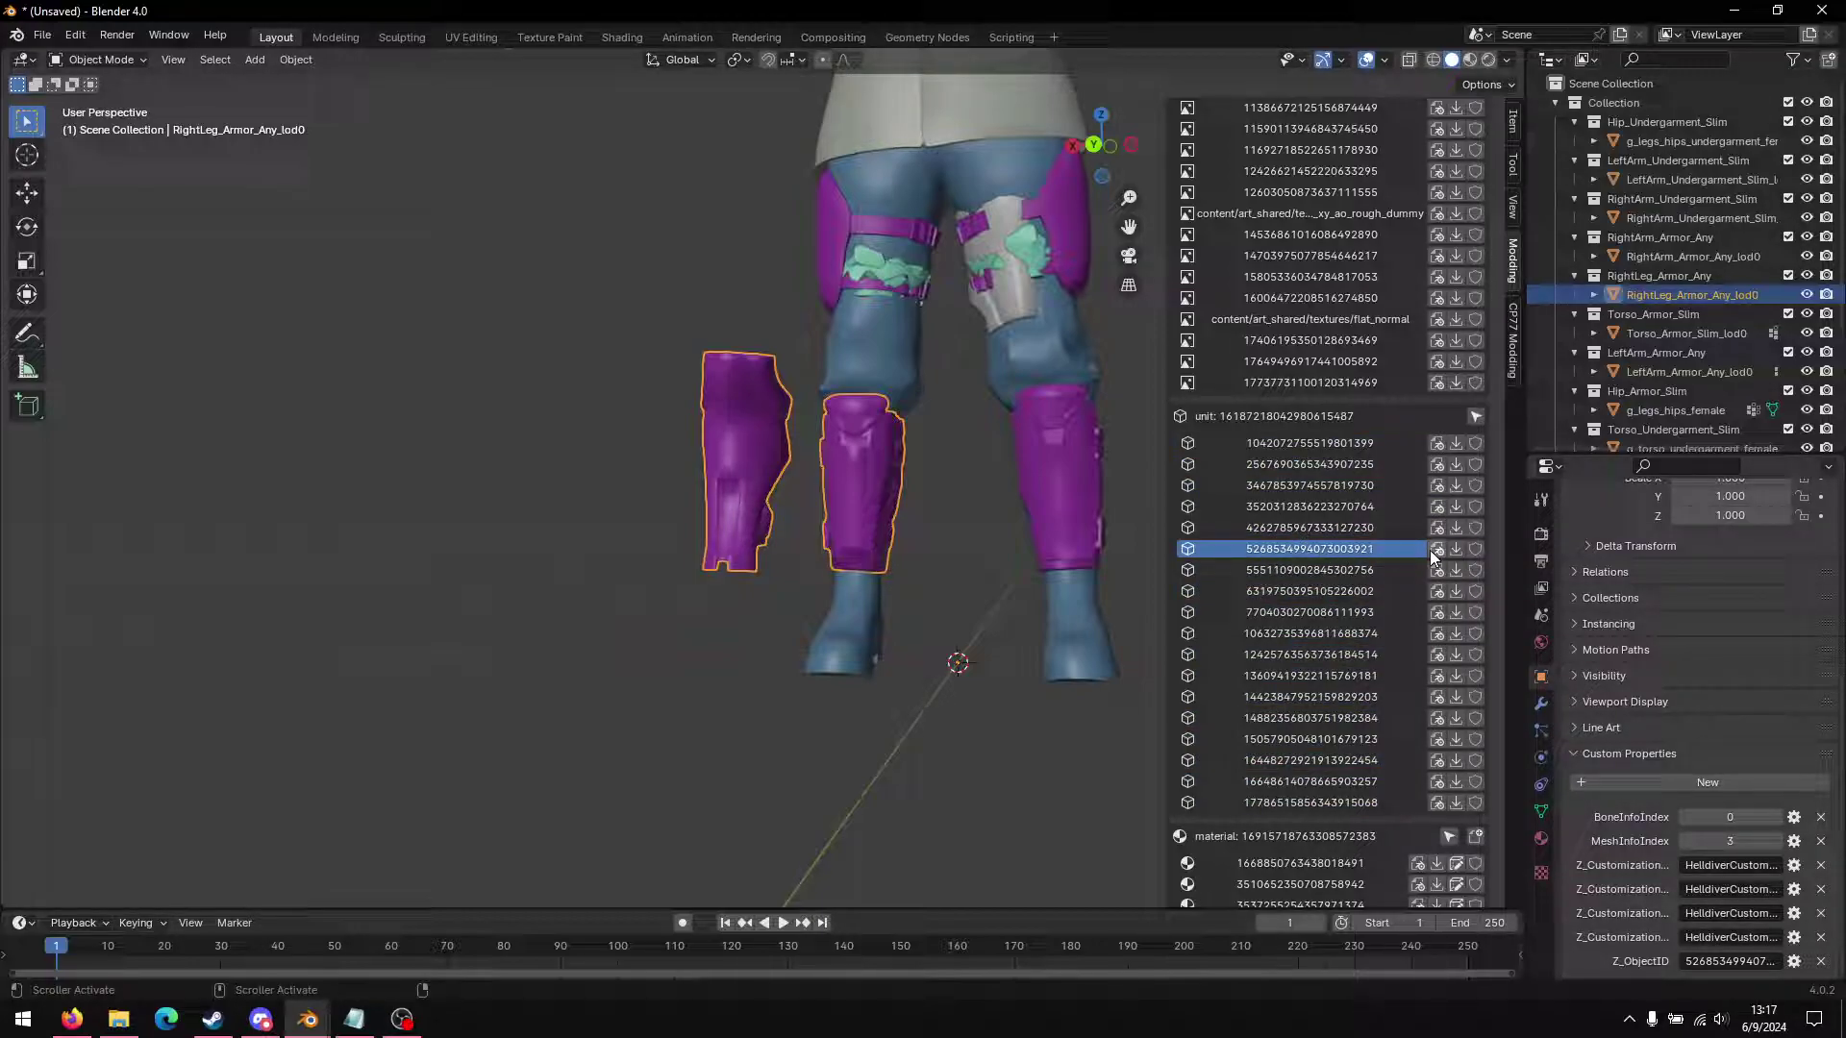
{"action": "scroll", "coordinate": [882, 506], "scroll_direction": "up", "scroll_amount": 2}
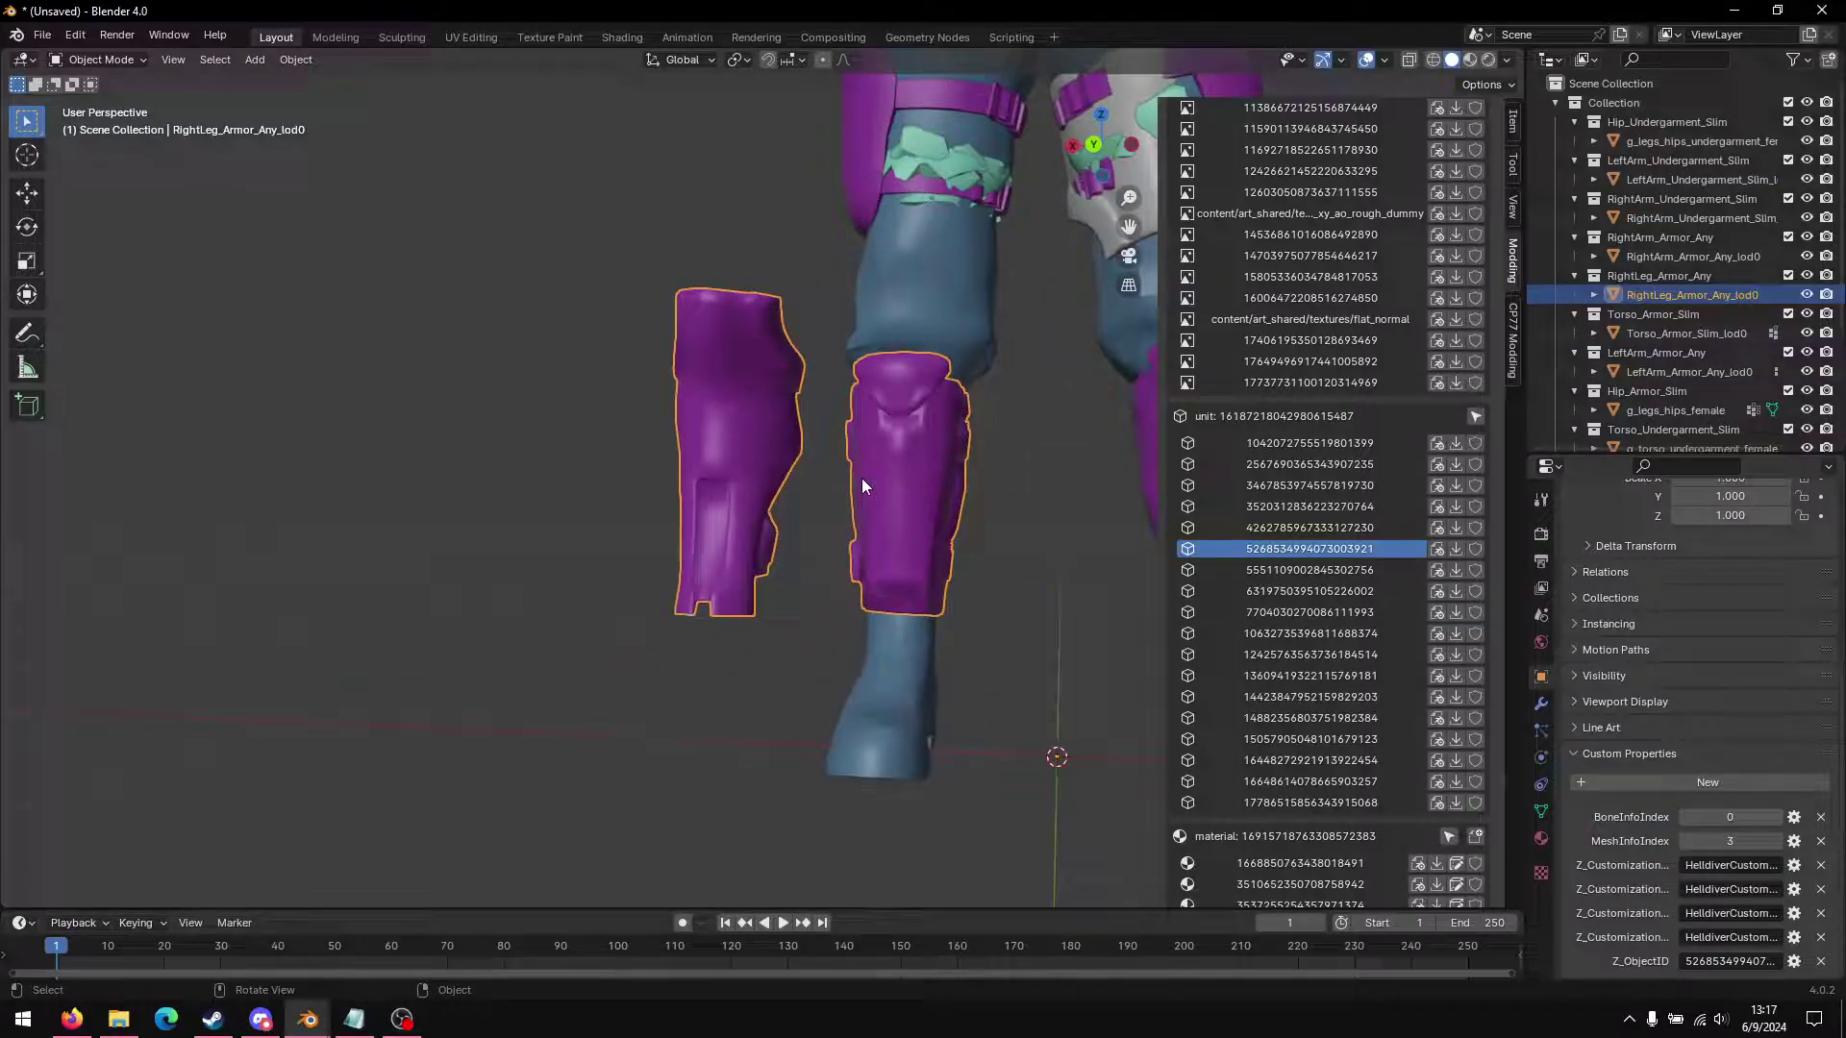
Step: Delete the original shin guard's vertices from RightLeg_Armor_Any_lod0 using the wireframe view, leaving the merged lower-leg piece, and return to solid Object Mode
{"action": "key", "text": "Tab"}
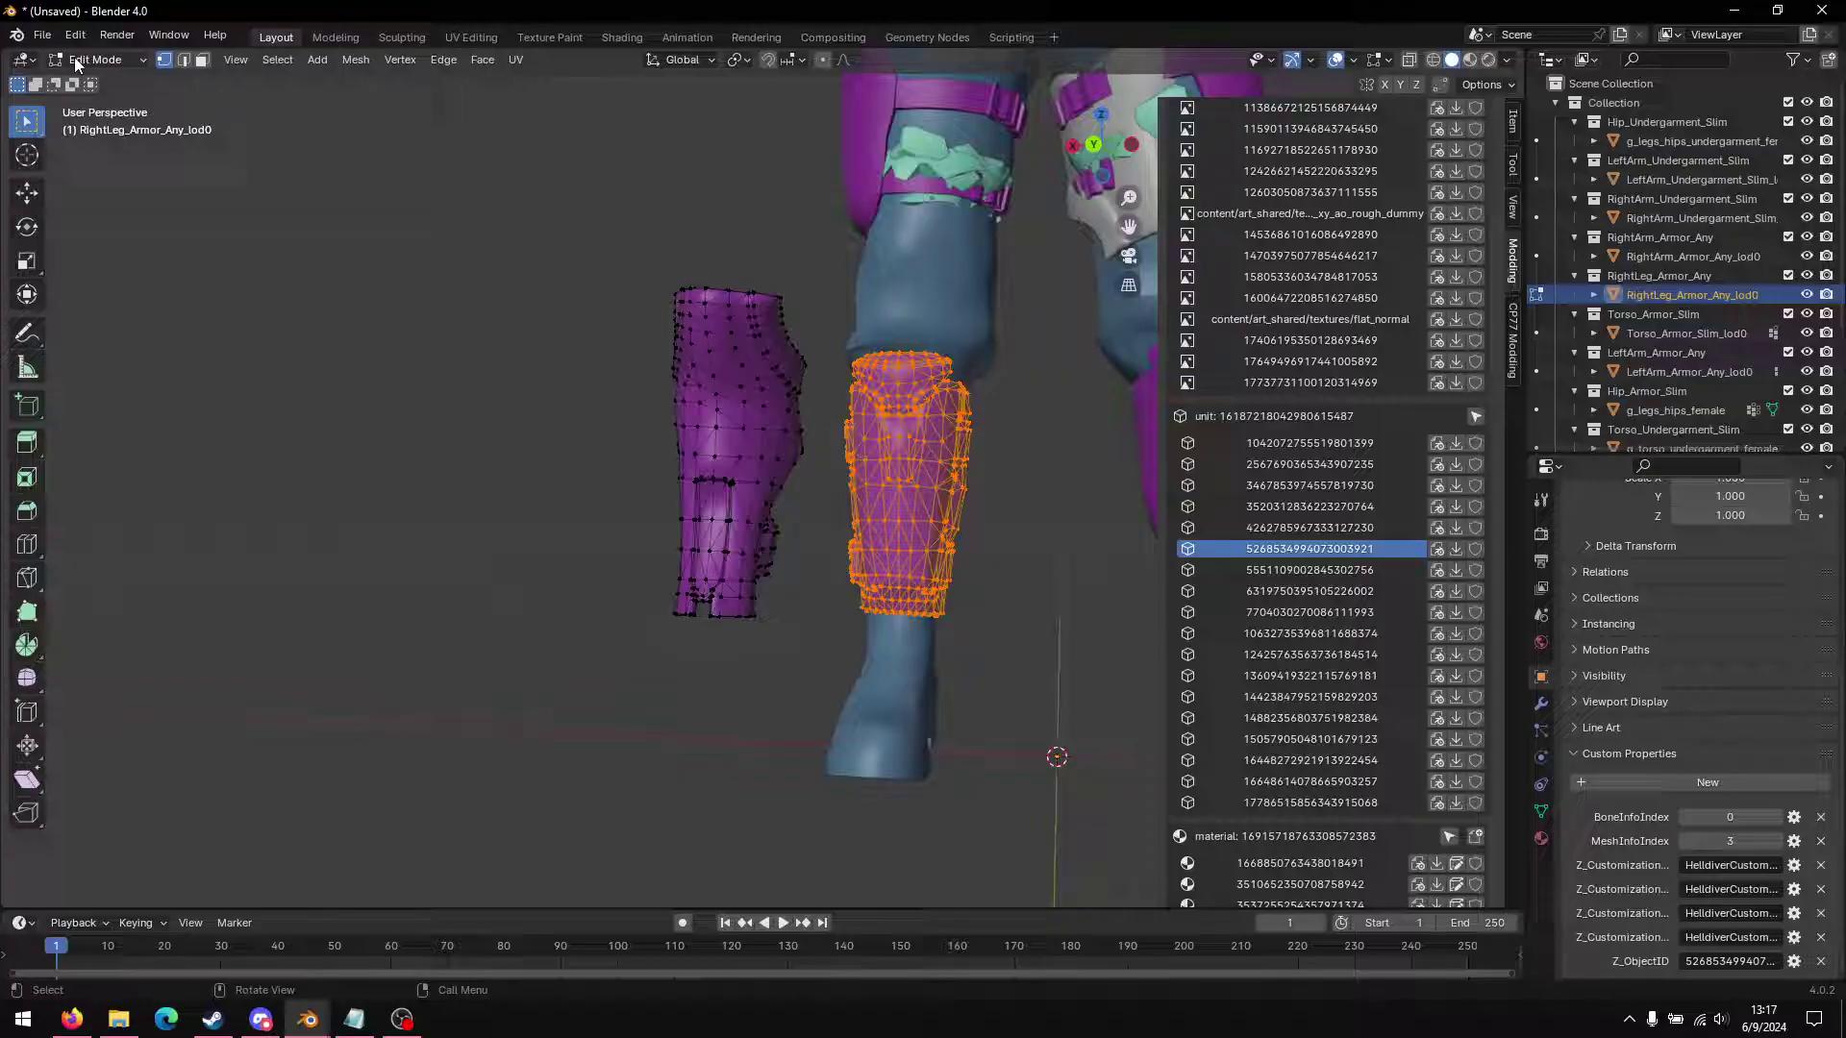
{"action": "key", "text": "z"}
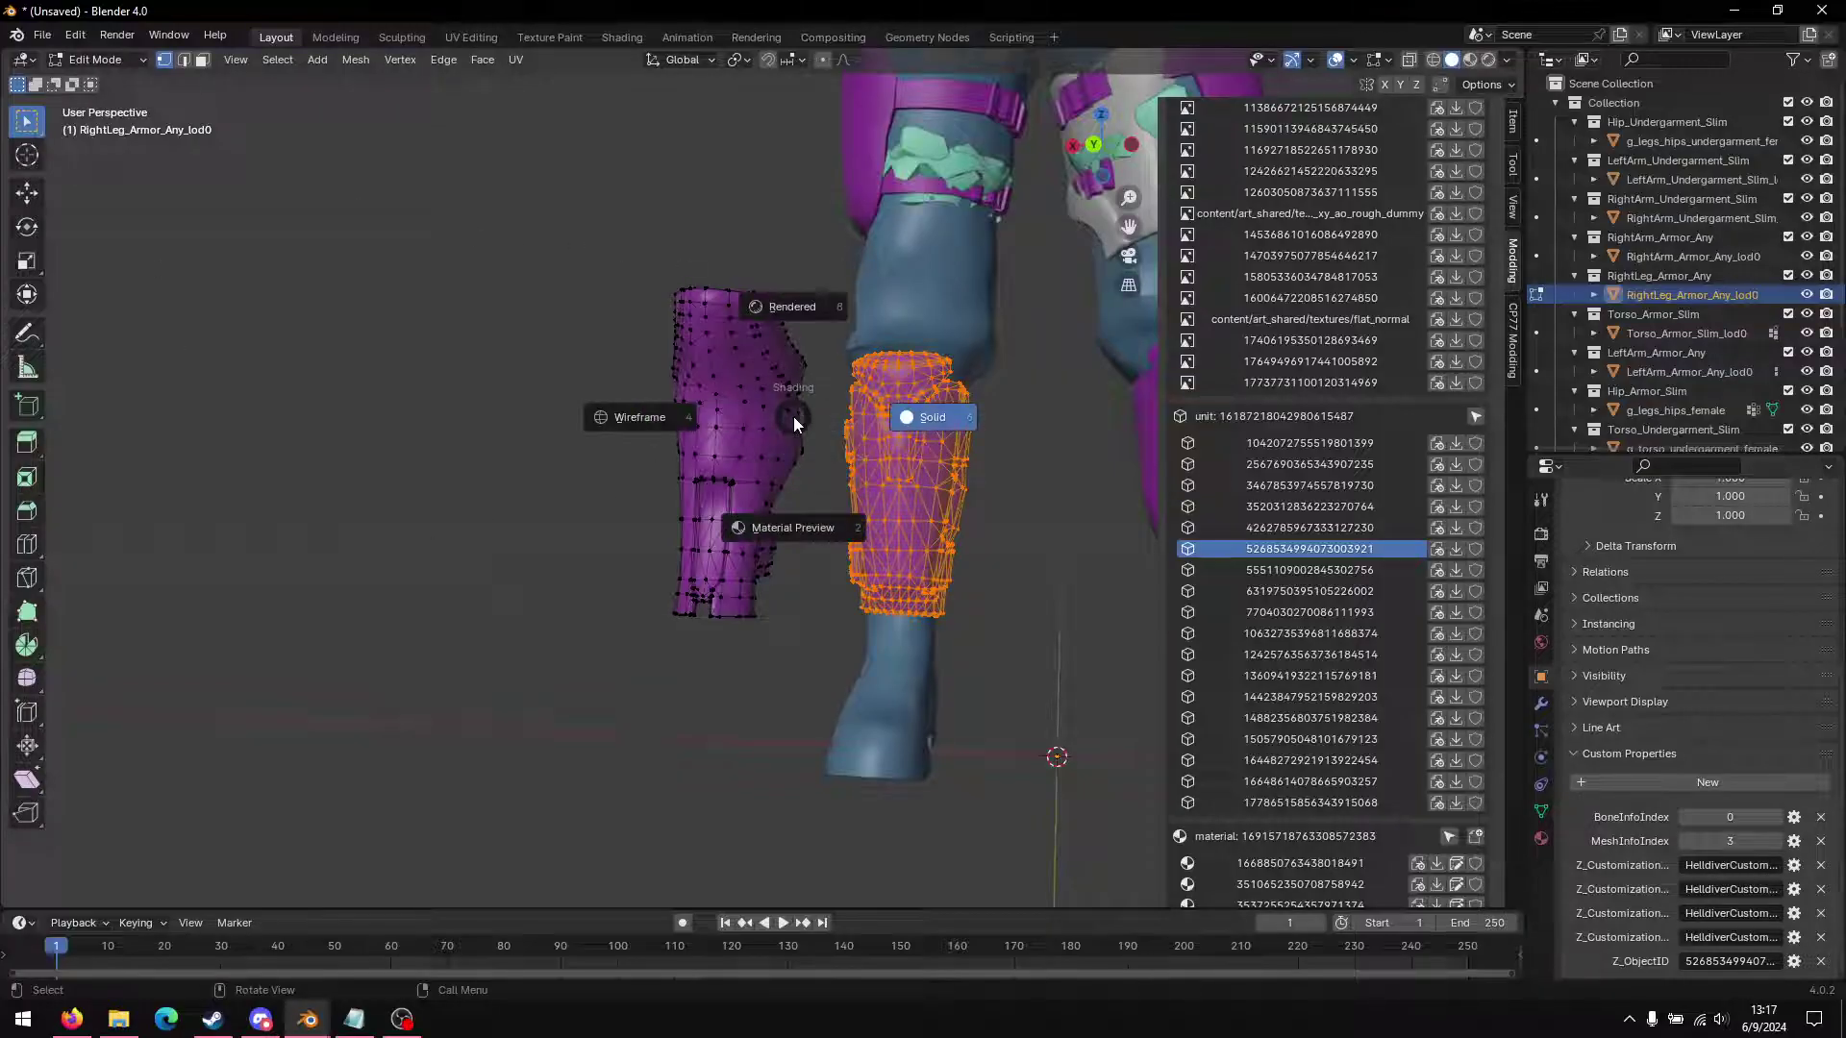
{"action": "left_click", "coordinate": [687, 419]}
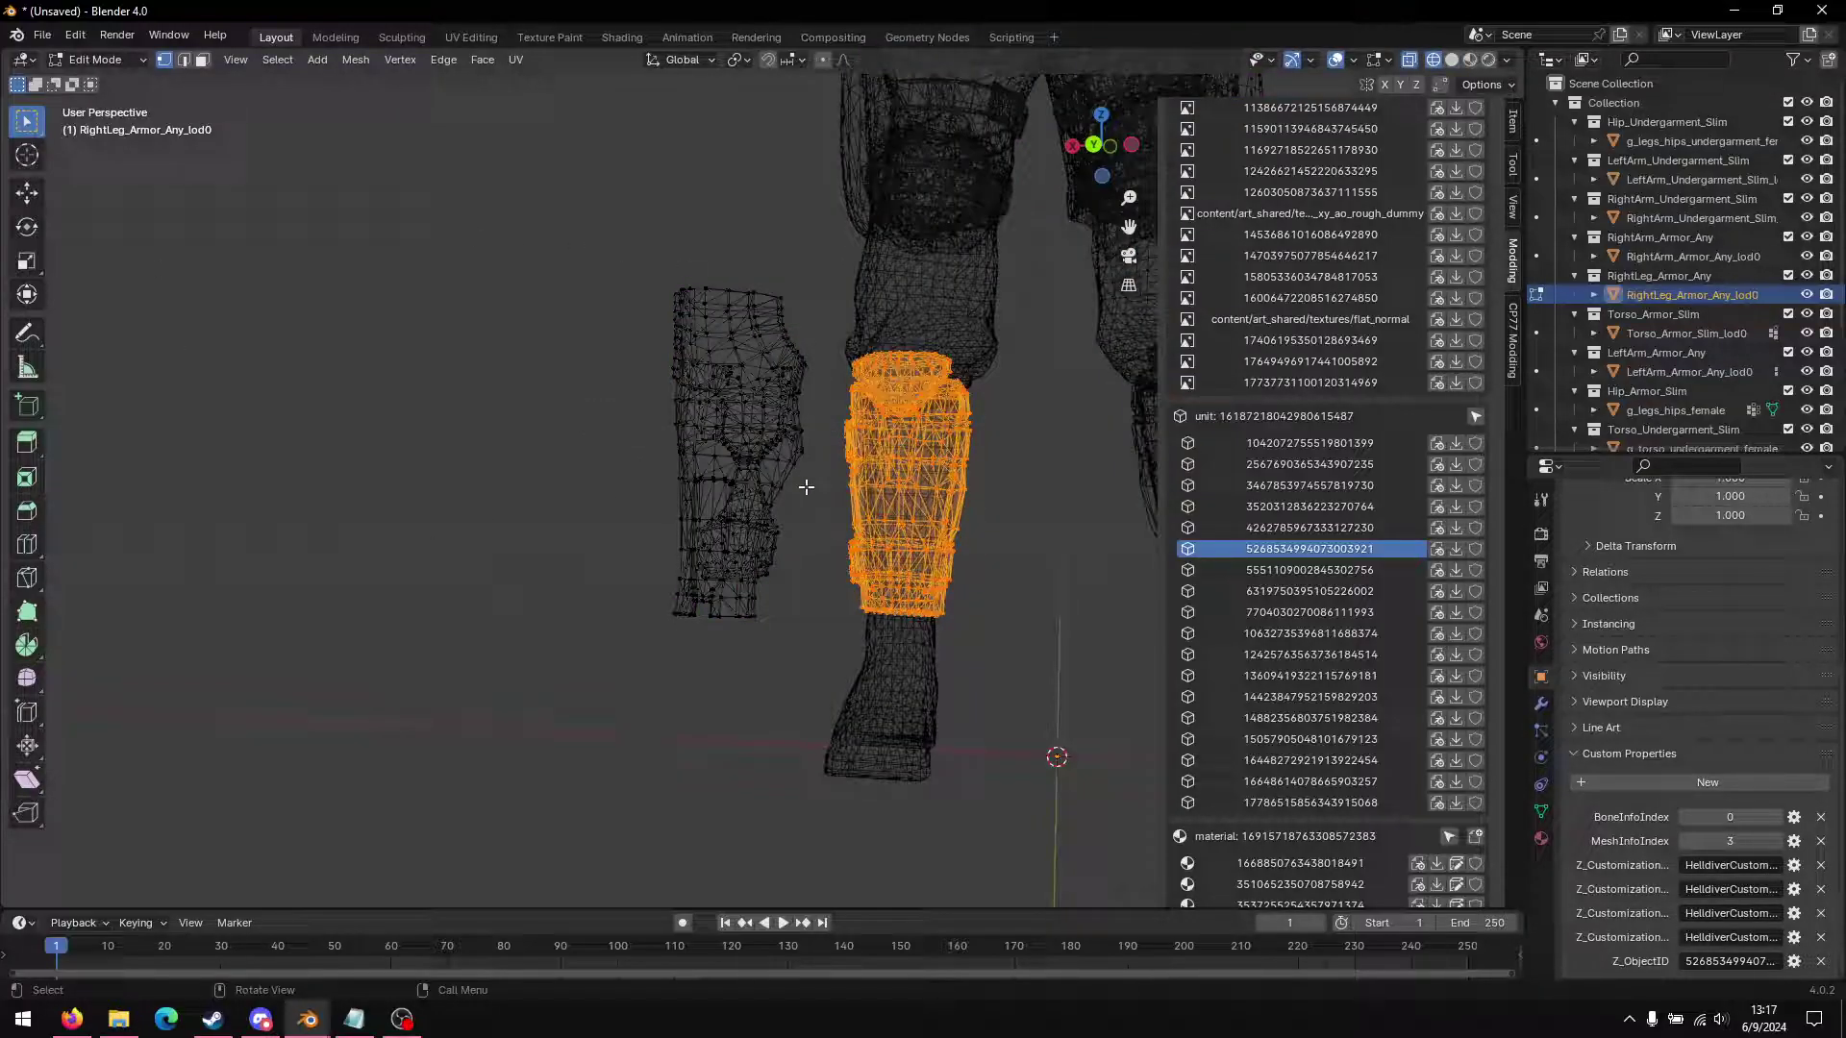
{"action": "key", "text": "z"}
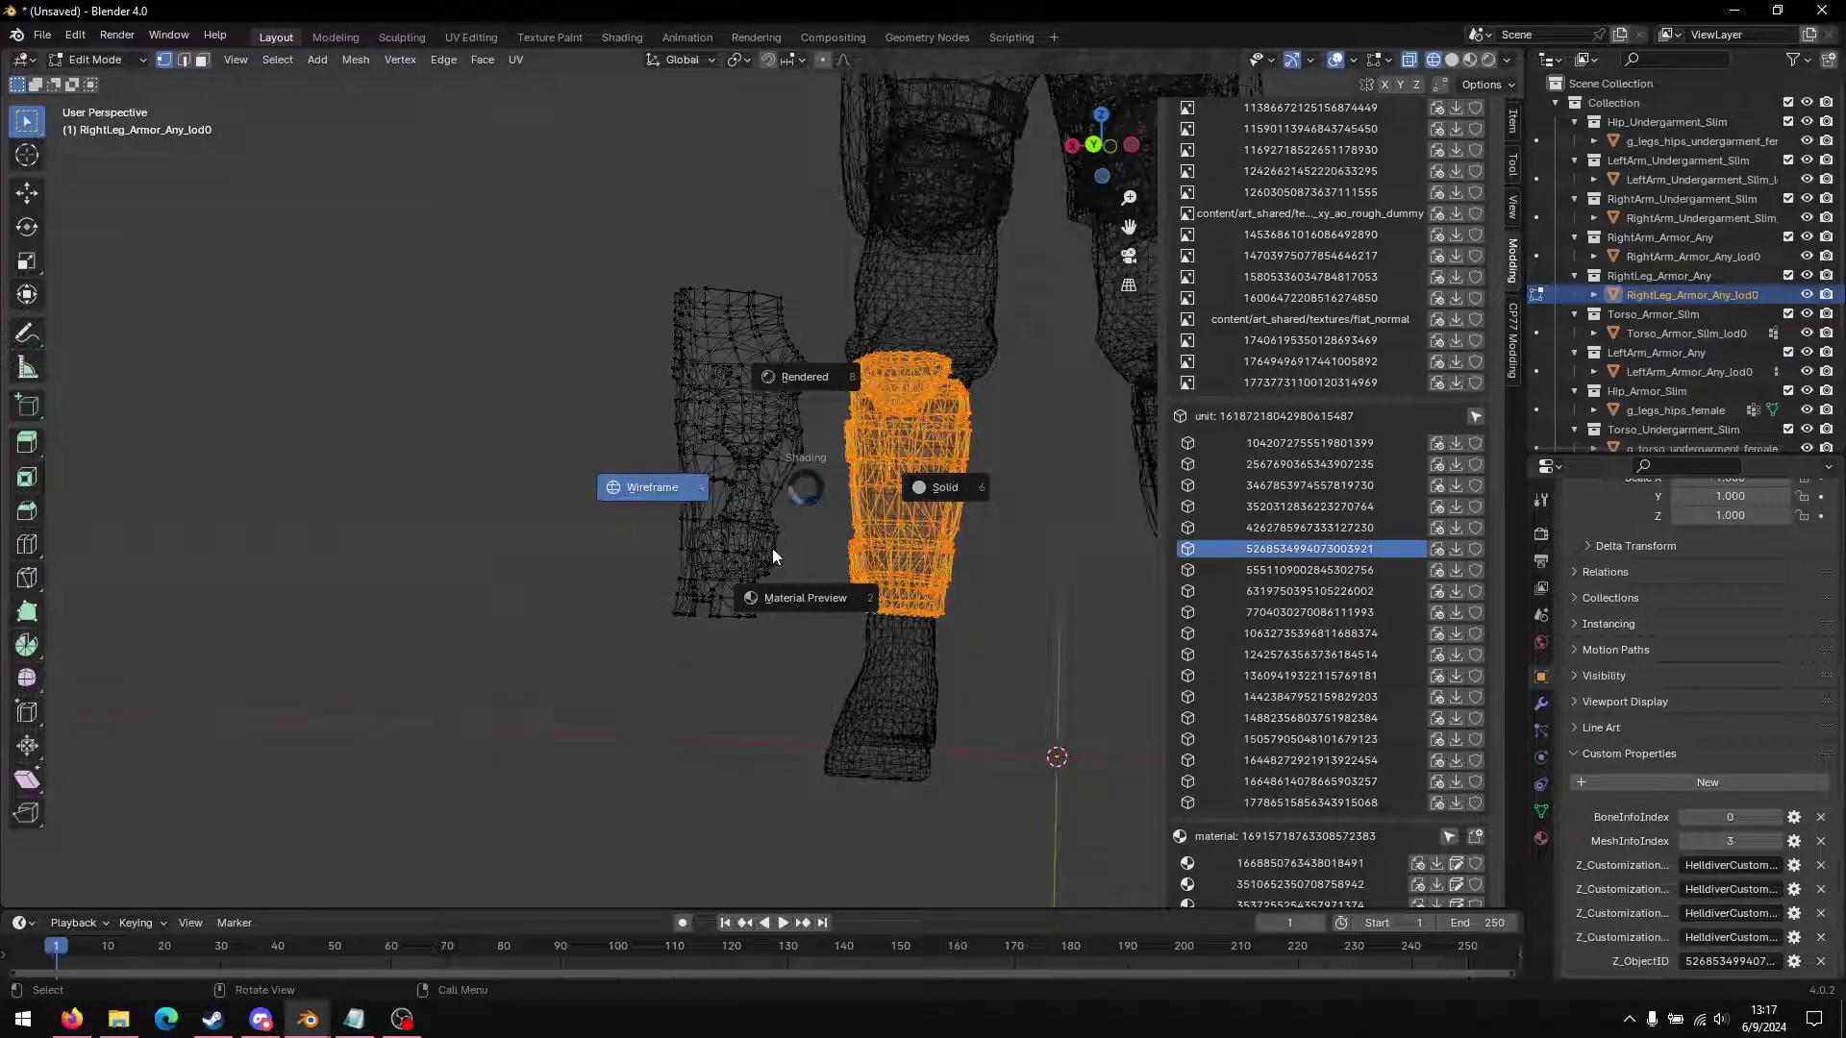
{"action": "left_click", "coordinate": [948, 457]}
{"action": "key", "text": "z"}
{"action": "left_click", "coordinate": [654, 494]}
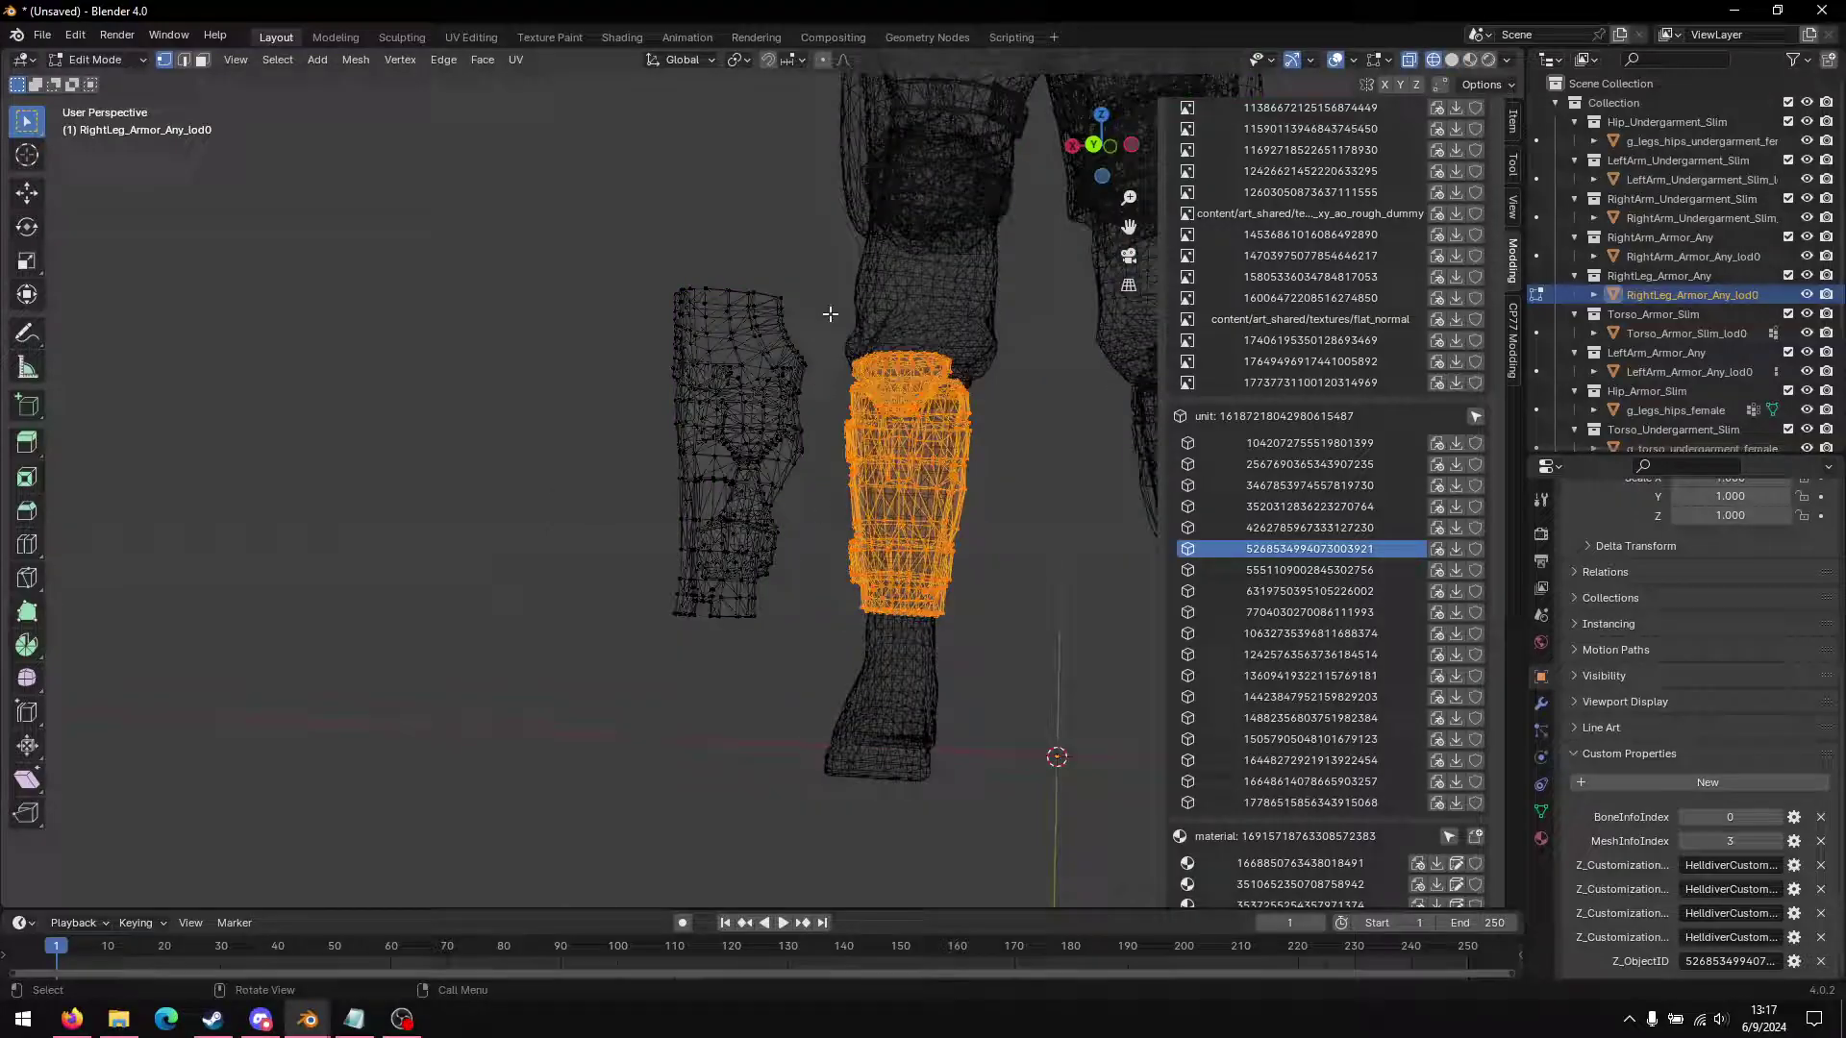
{"action": "left_click_drag", "start_coordinate": [827, 309], "coordinate": [1007, 689]}
{"action": "key", "text": "x"}
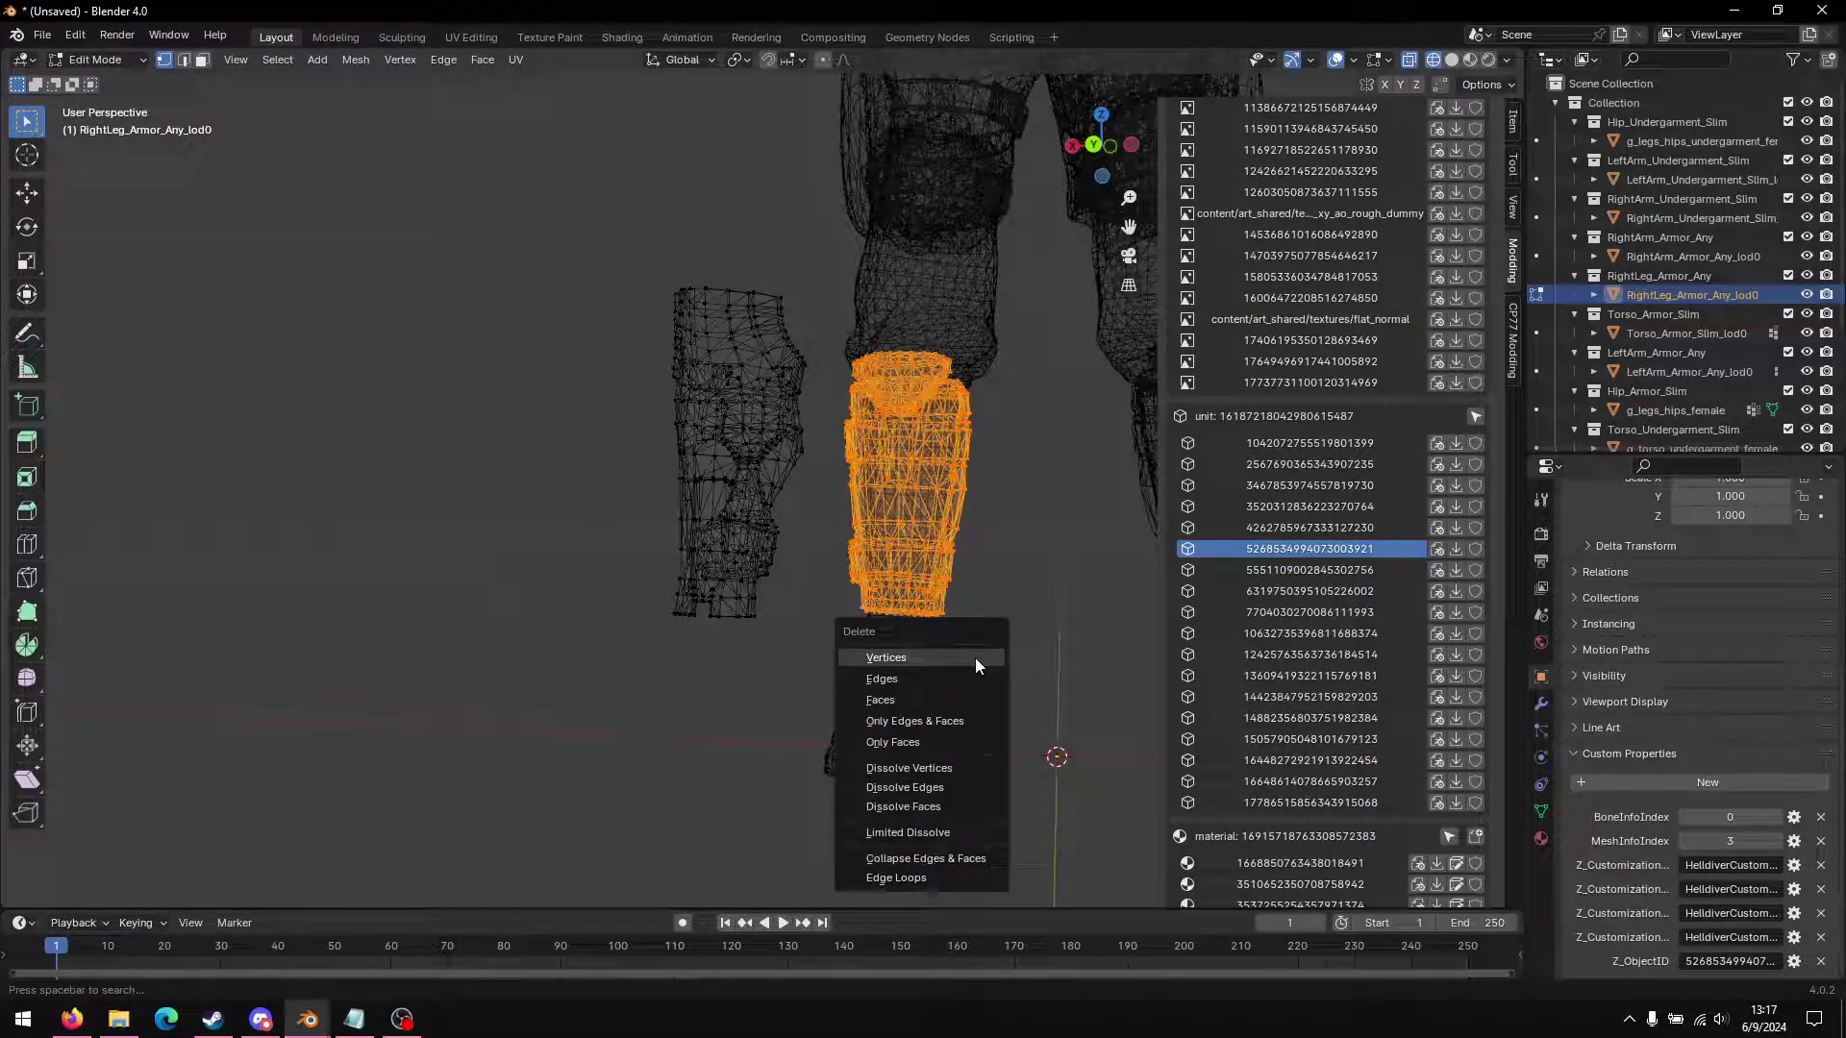
{"action": "left_click", "coordinate": [974, 654]}
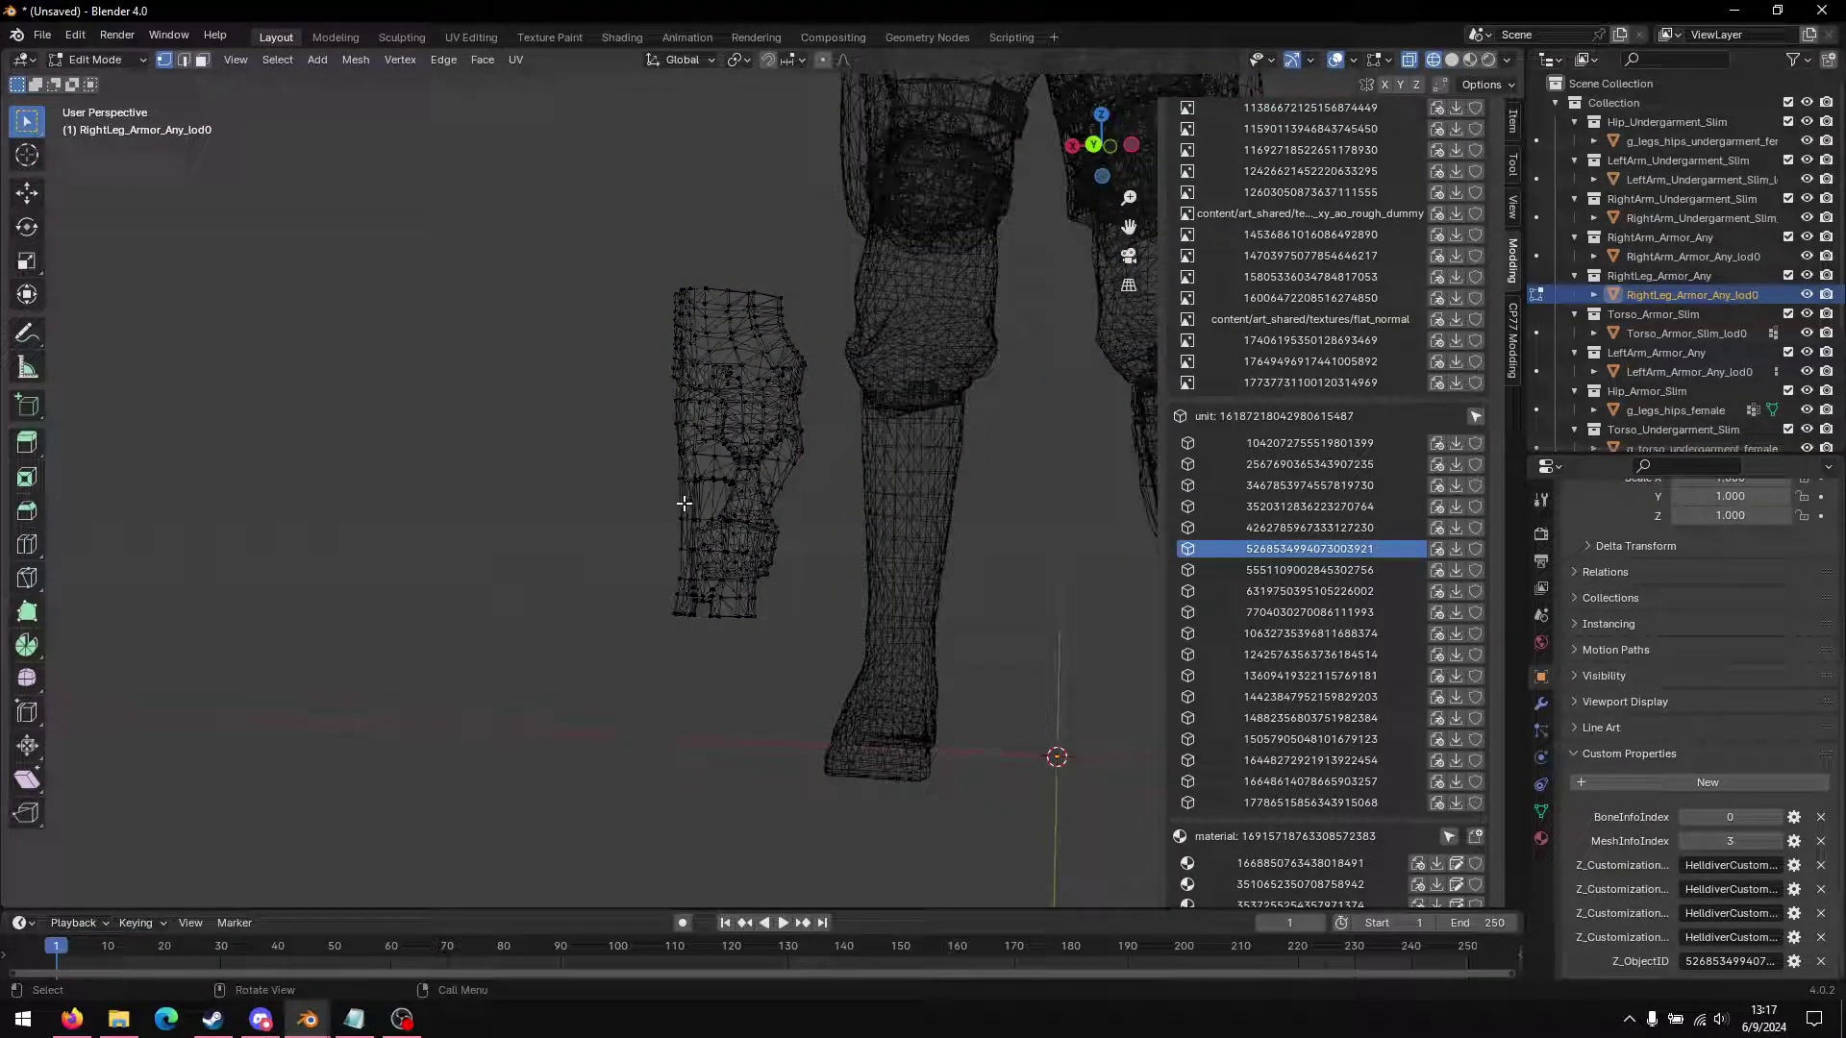
{"action": "key", "text": "Tab"}
{"action": "key", "text": "z"}
{"action": "left_click", "coordinate": [804, 510]}
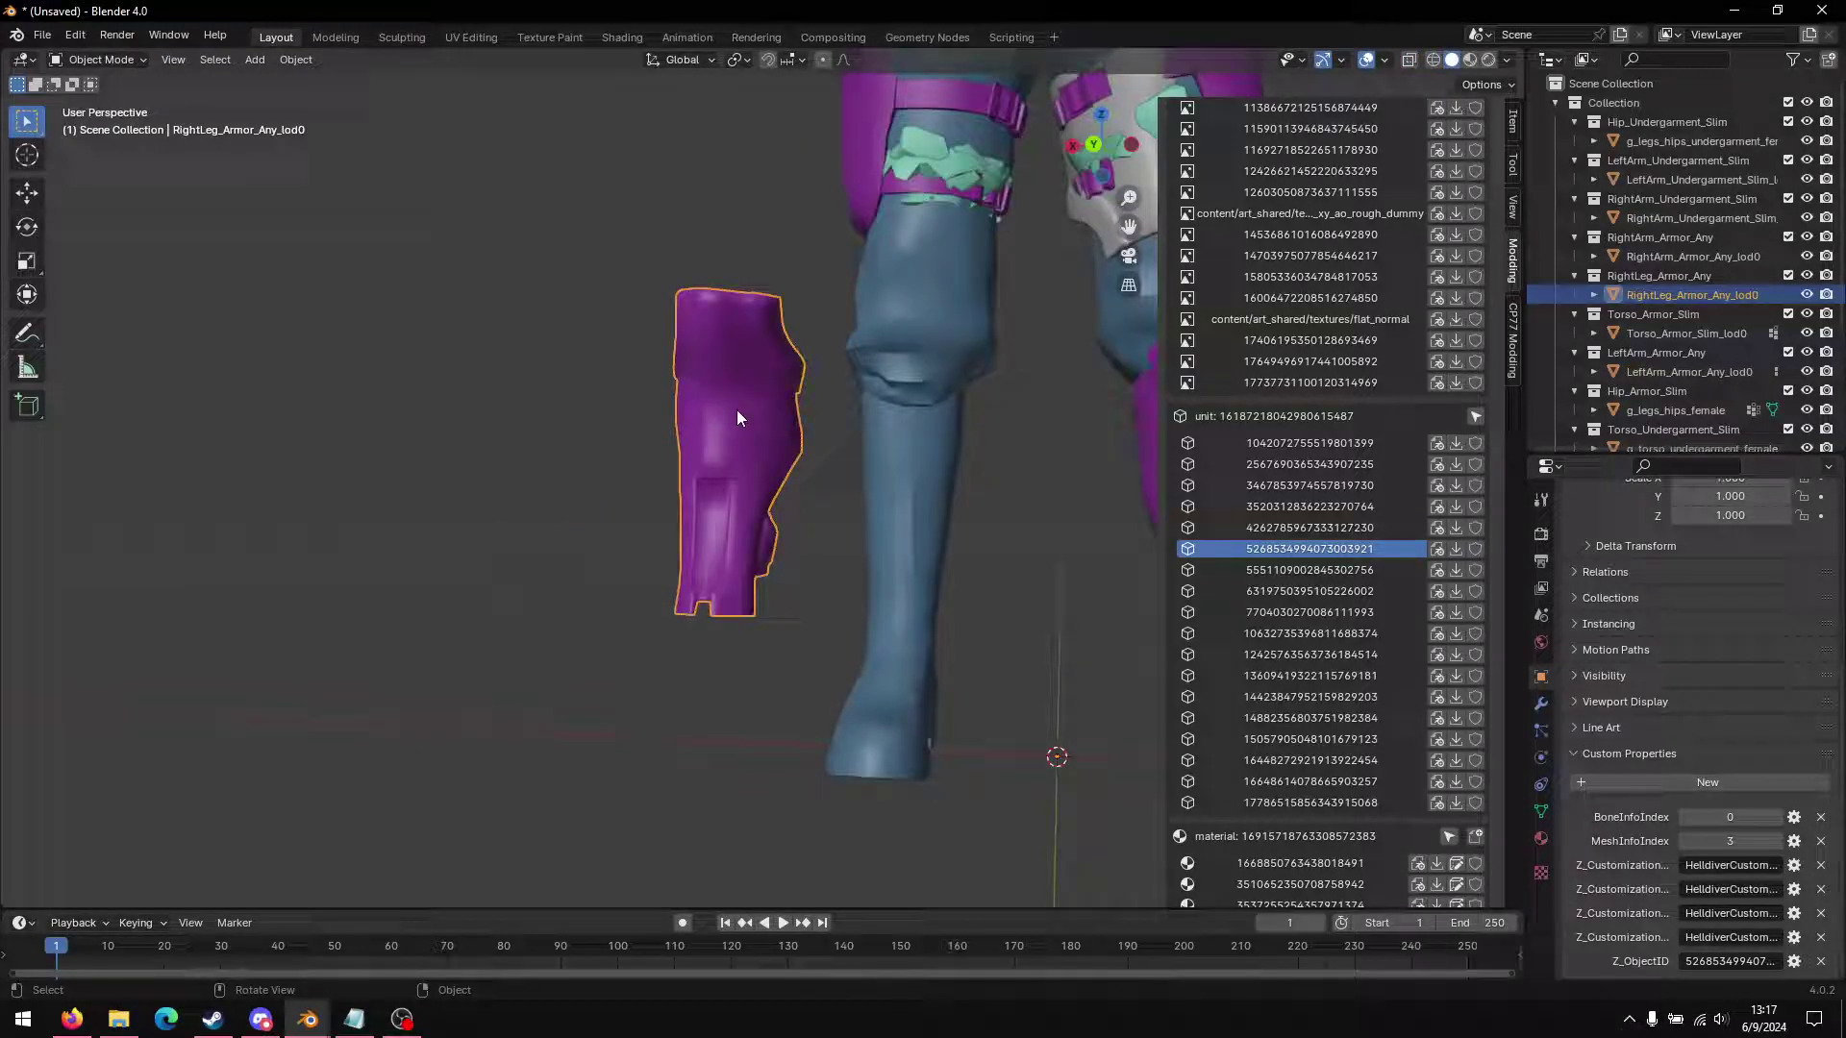
Step: Show the right-leg armor's vertex groups and move the armor along X and Y toward the right shin
{"action": "middle_click_drag", "start_coordinate": [692, 382], "coordinate": [600, 486]}
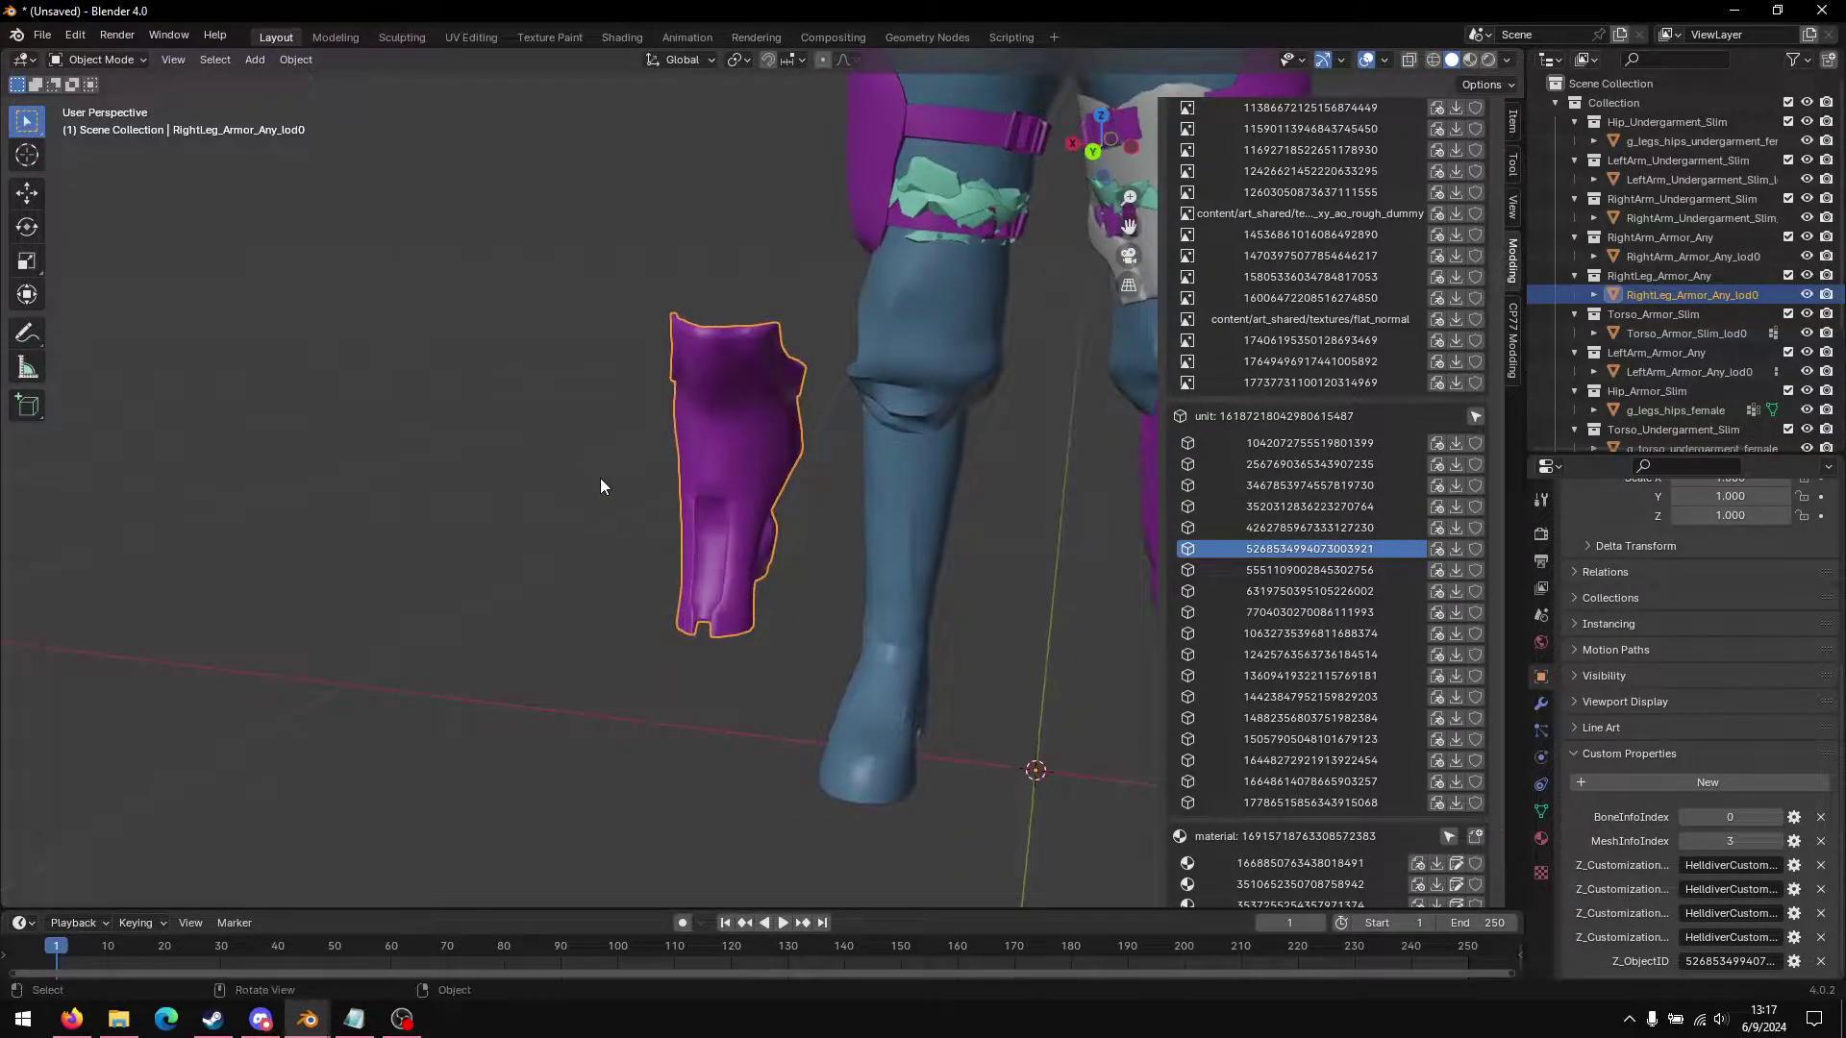
{"action": "left_click", "coordinate": [1539, 813]}
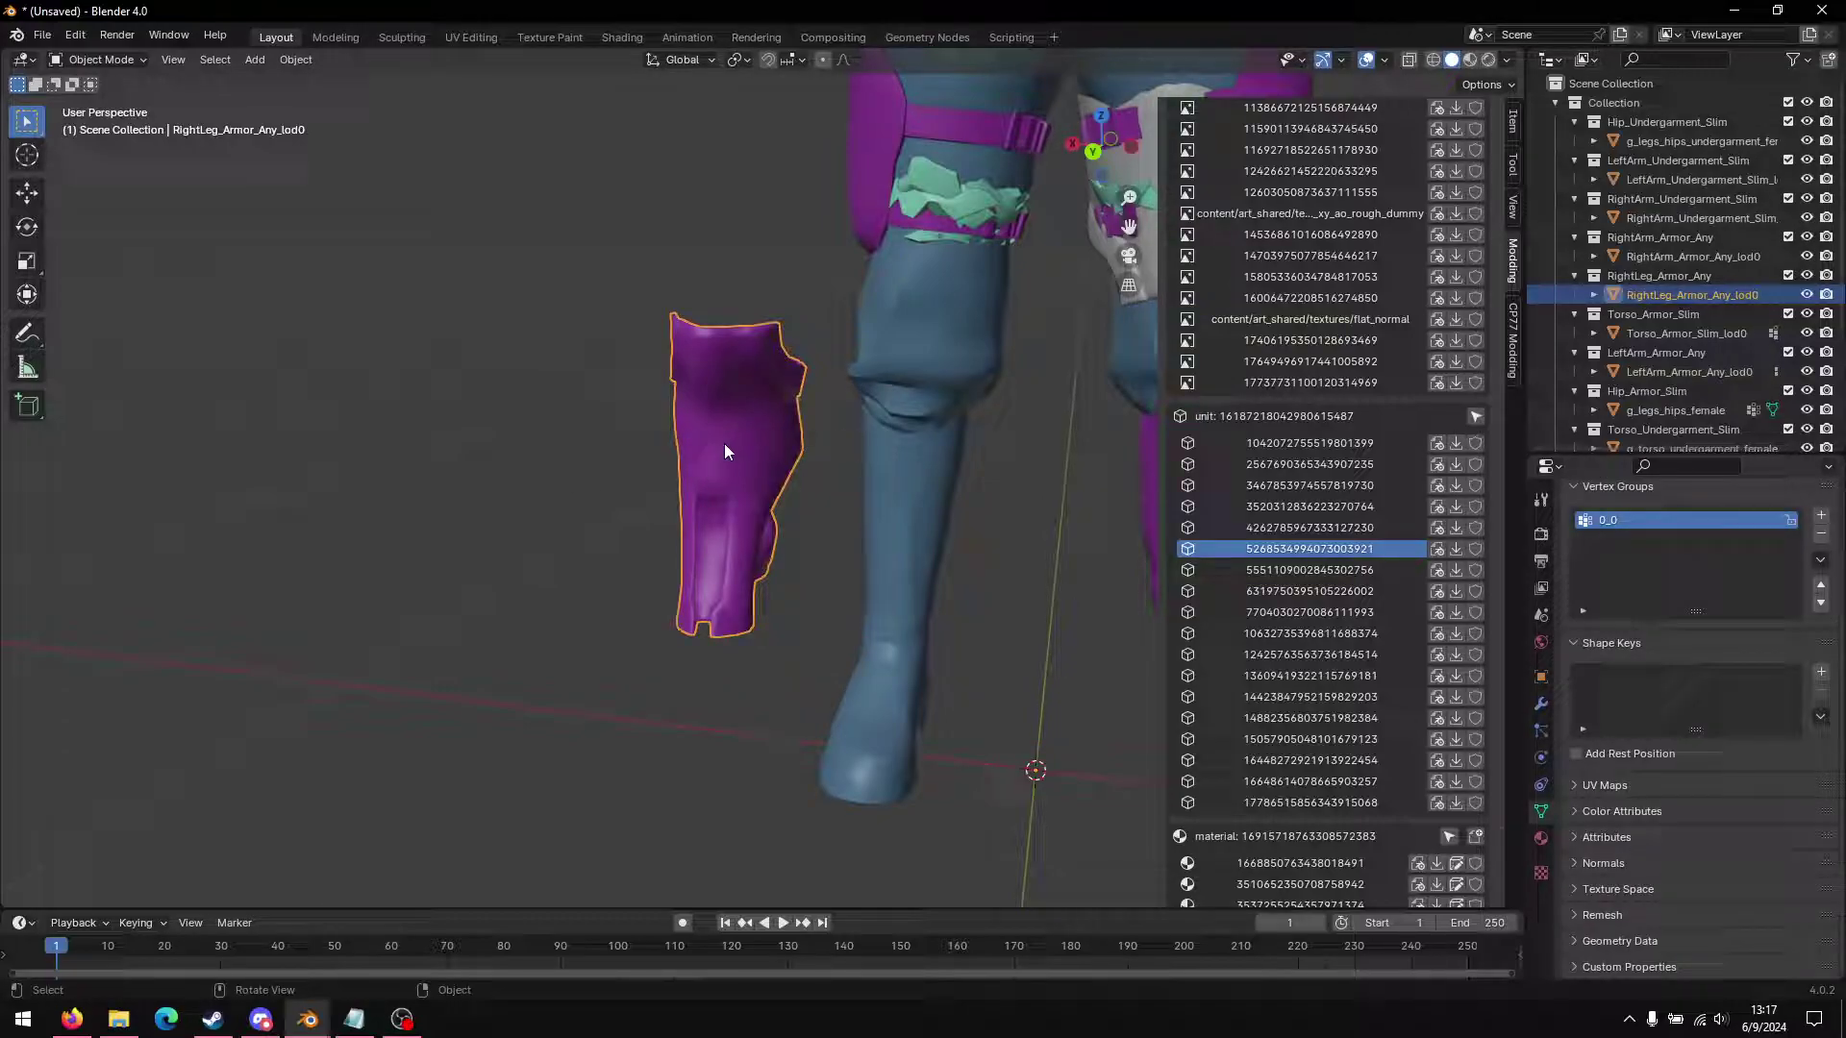
{"action": "key", "text": "g"}
{"action": "key", "text": "x"}
{"action": "left_click", "coordinate": [778, 486]}
{"action": "middle_click_drag", "start_coordinate": [605, 510], "coordinate": [811, 481]}
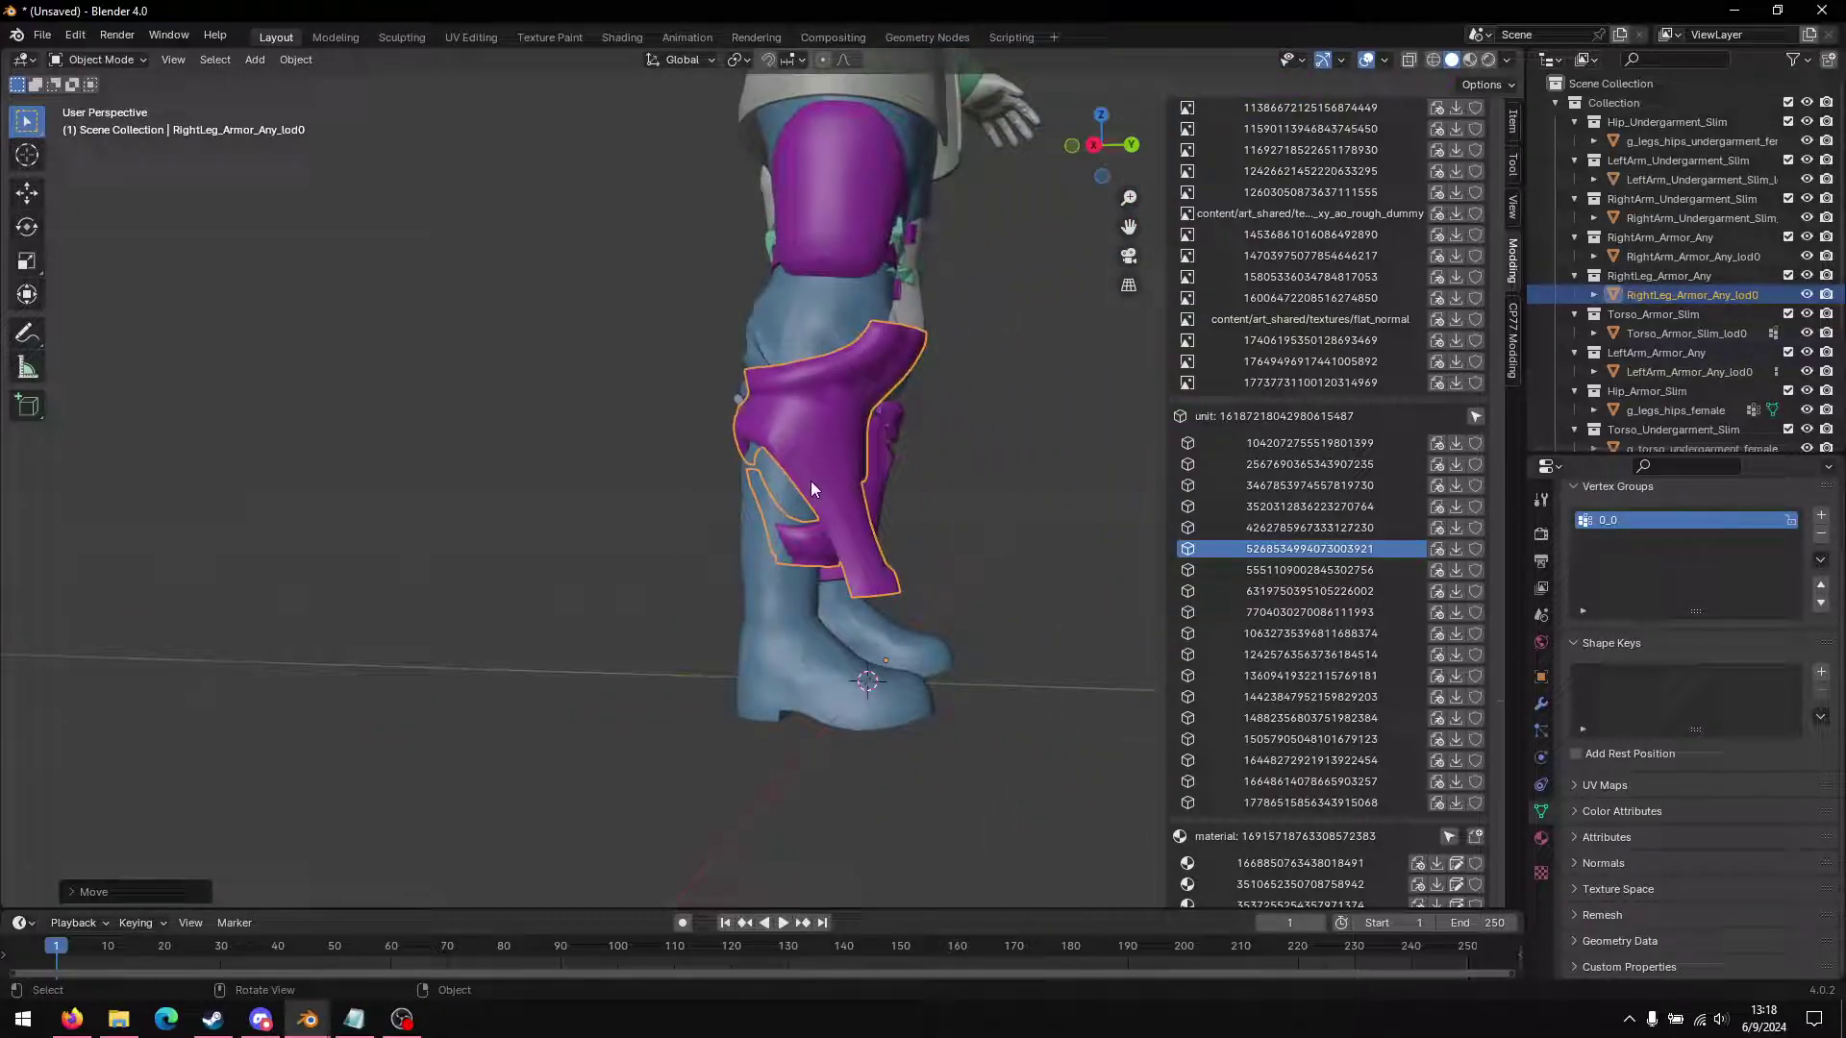
{"action": "key", "text": "g"}
{"action": "key", "text": "y"}
{"action": "left_click", "coordinate": [663, 515]}
Step: Adjust the right-leg armor along X and lower it about 0.064 m along Z to cover the right shin
{"action": "key", "text": "g"}
{"action": "key", "text": "x"}
{"action": "left_click", "coordinate": [669, 509]}
{"action": "key", "text": "g"}
{"action": "key", "text": "z"}
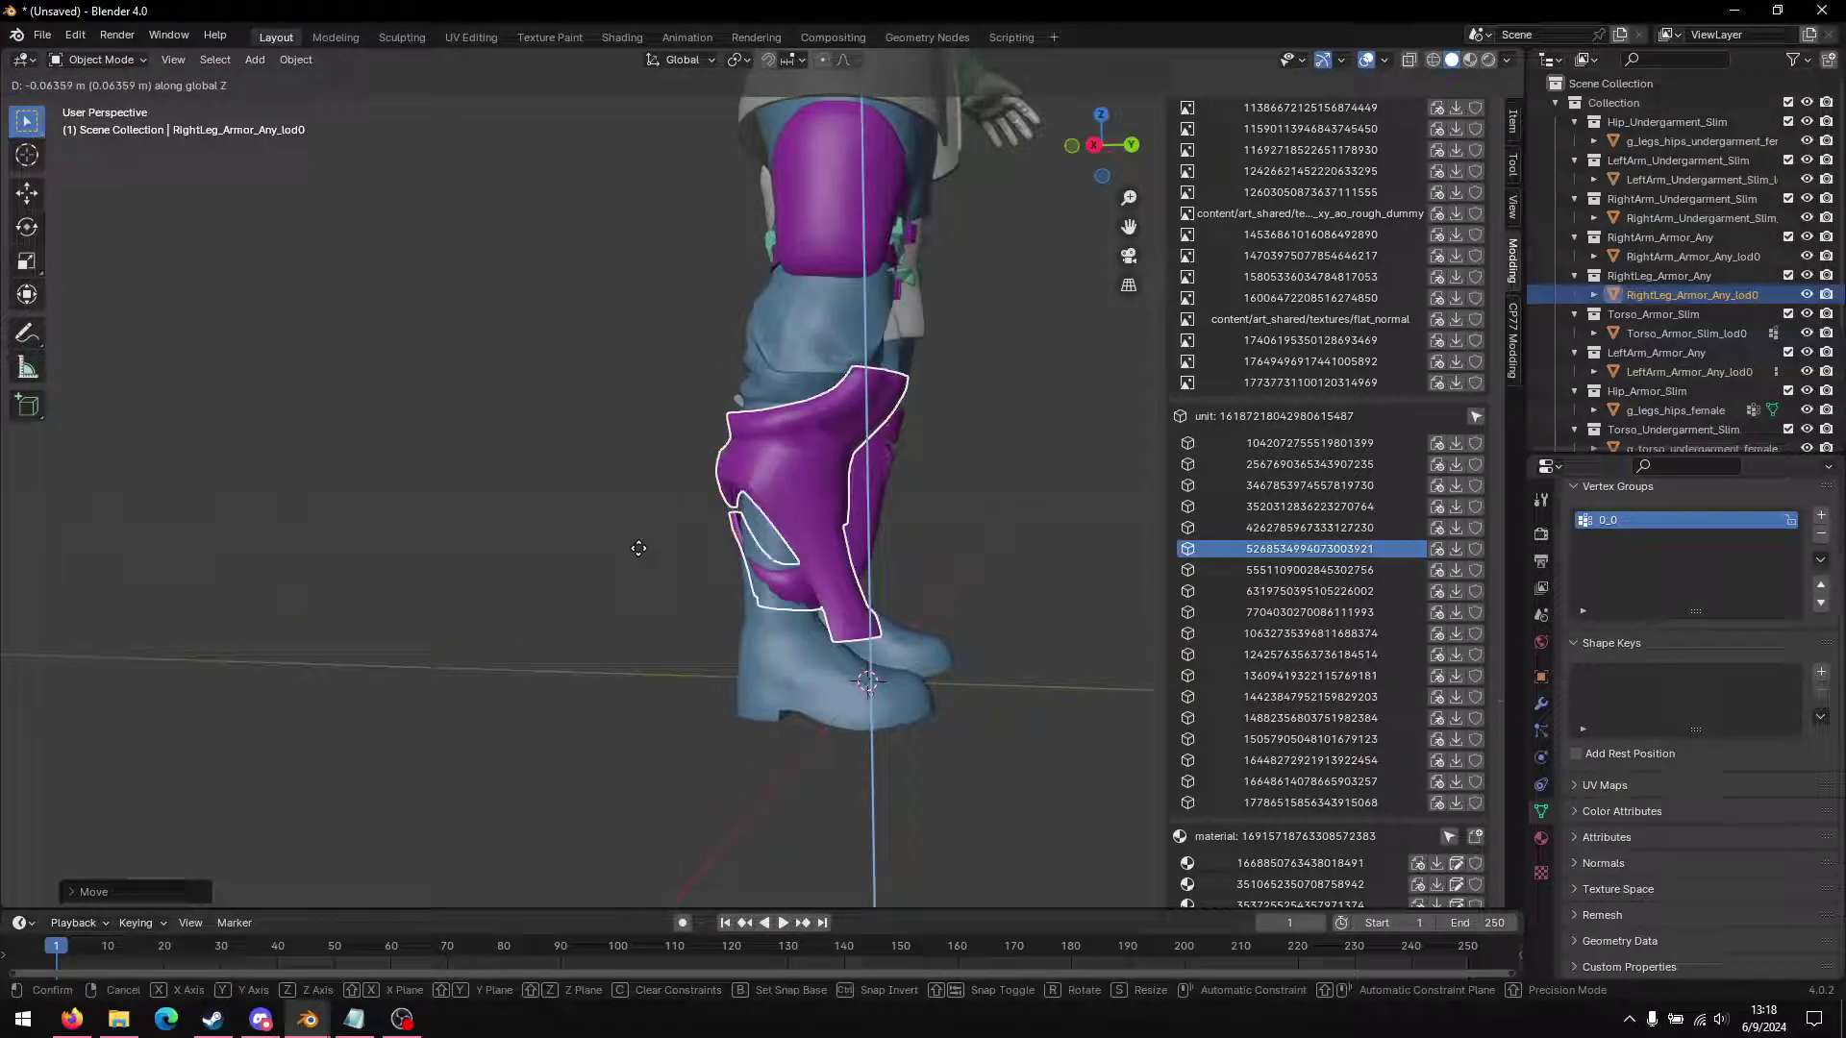
{"action": "left_click", "coordinate": [639, 548]}
{"action": "middle_click_drag", "start_coordinate": [596, 549], "coordinate": [377, 573]}
{"action": "middle_click_drag", "start_coordinate": [794, 555], "coordinate": [603, 563], "text": "shift"}
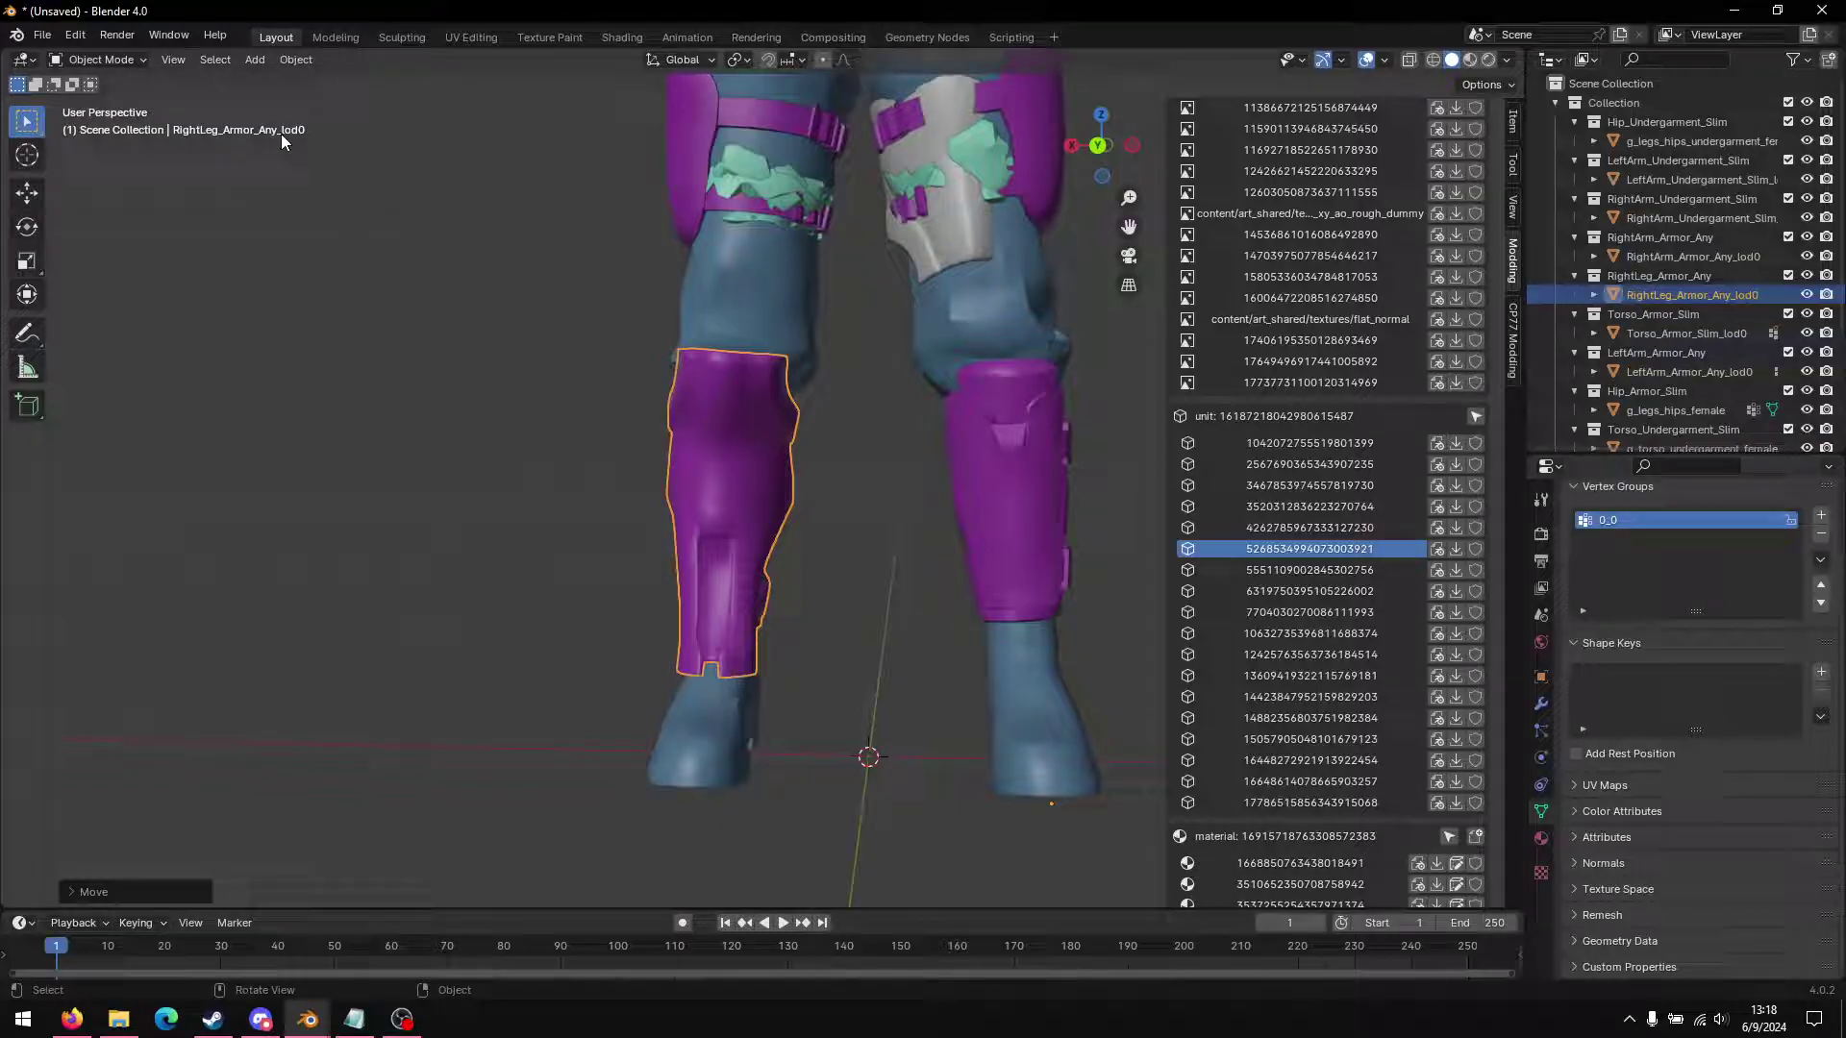
Step: Assign all vertices of the right-leg armor to vertex group 0_0 with weight 1.000
{"action": "left_click", "coordinate": [96, 59]}
{"action": "left_click", "coordinate": [130, 178]}
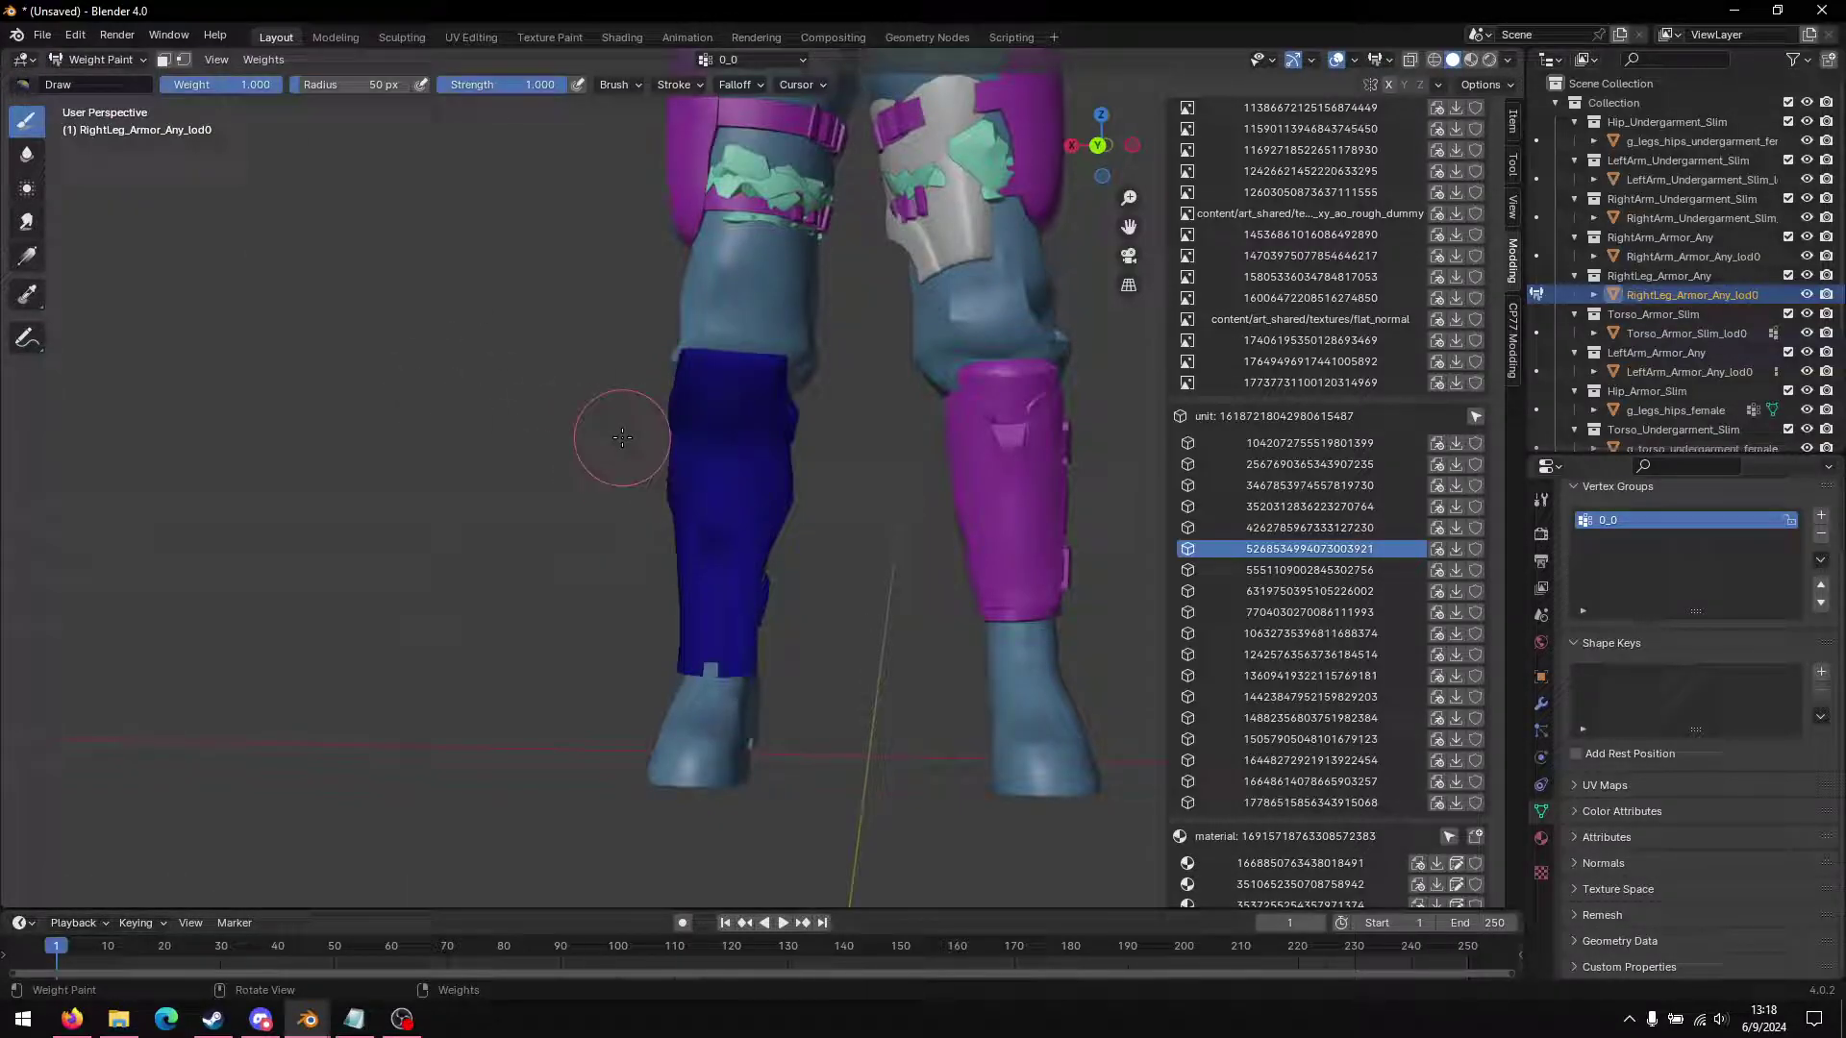
{"action": "key", "text": "Tab"}
{"action": "key", "text": "a"}
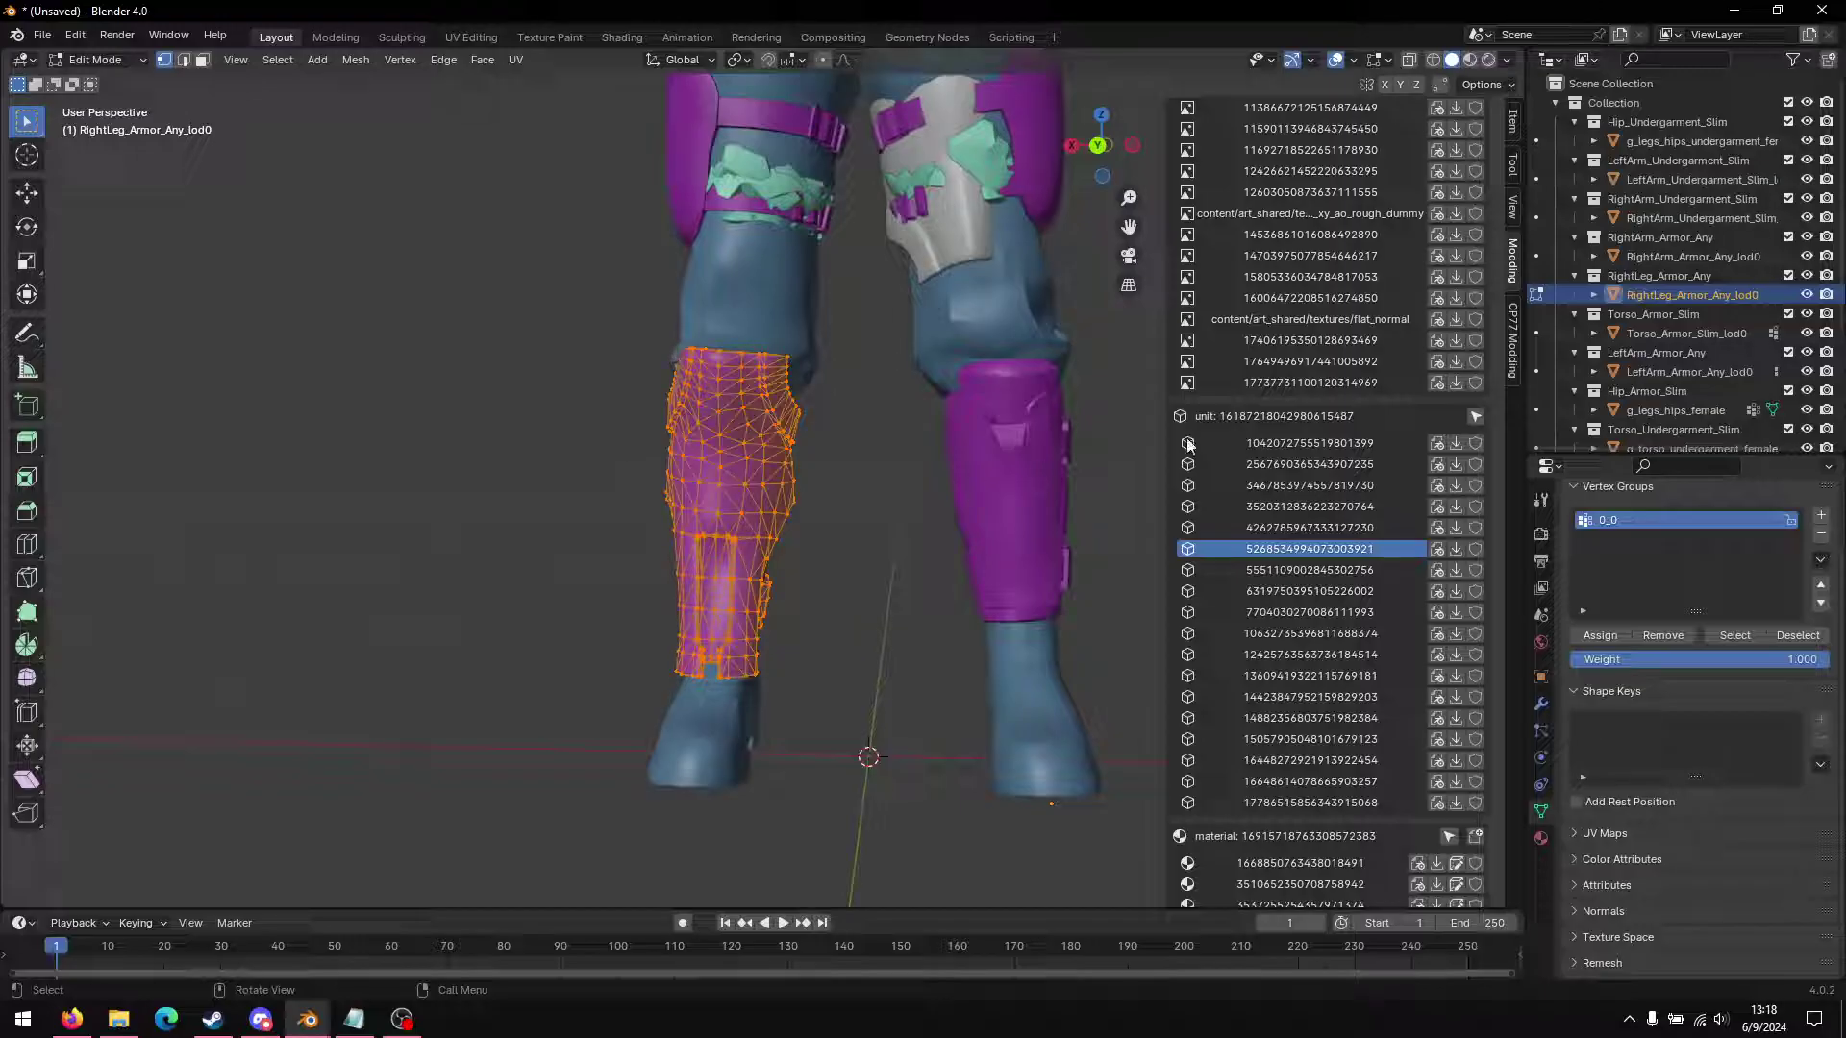
{"action": "left_click", "coordinate": [1611, 638]}
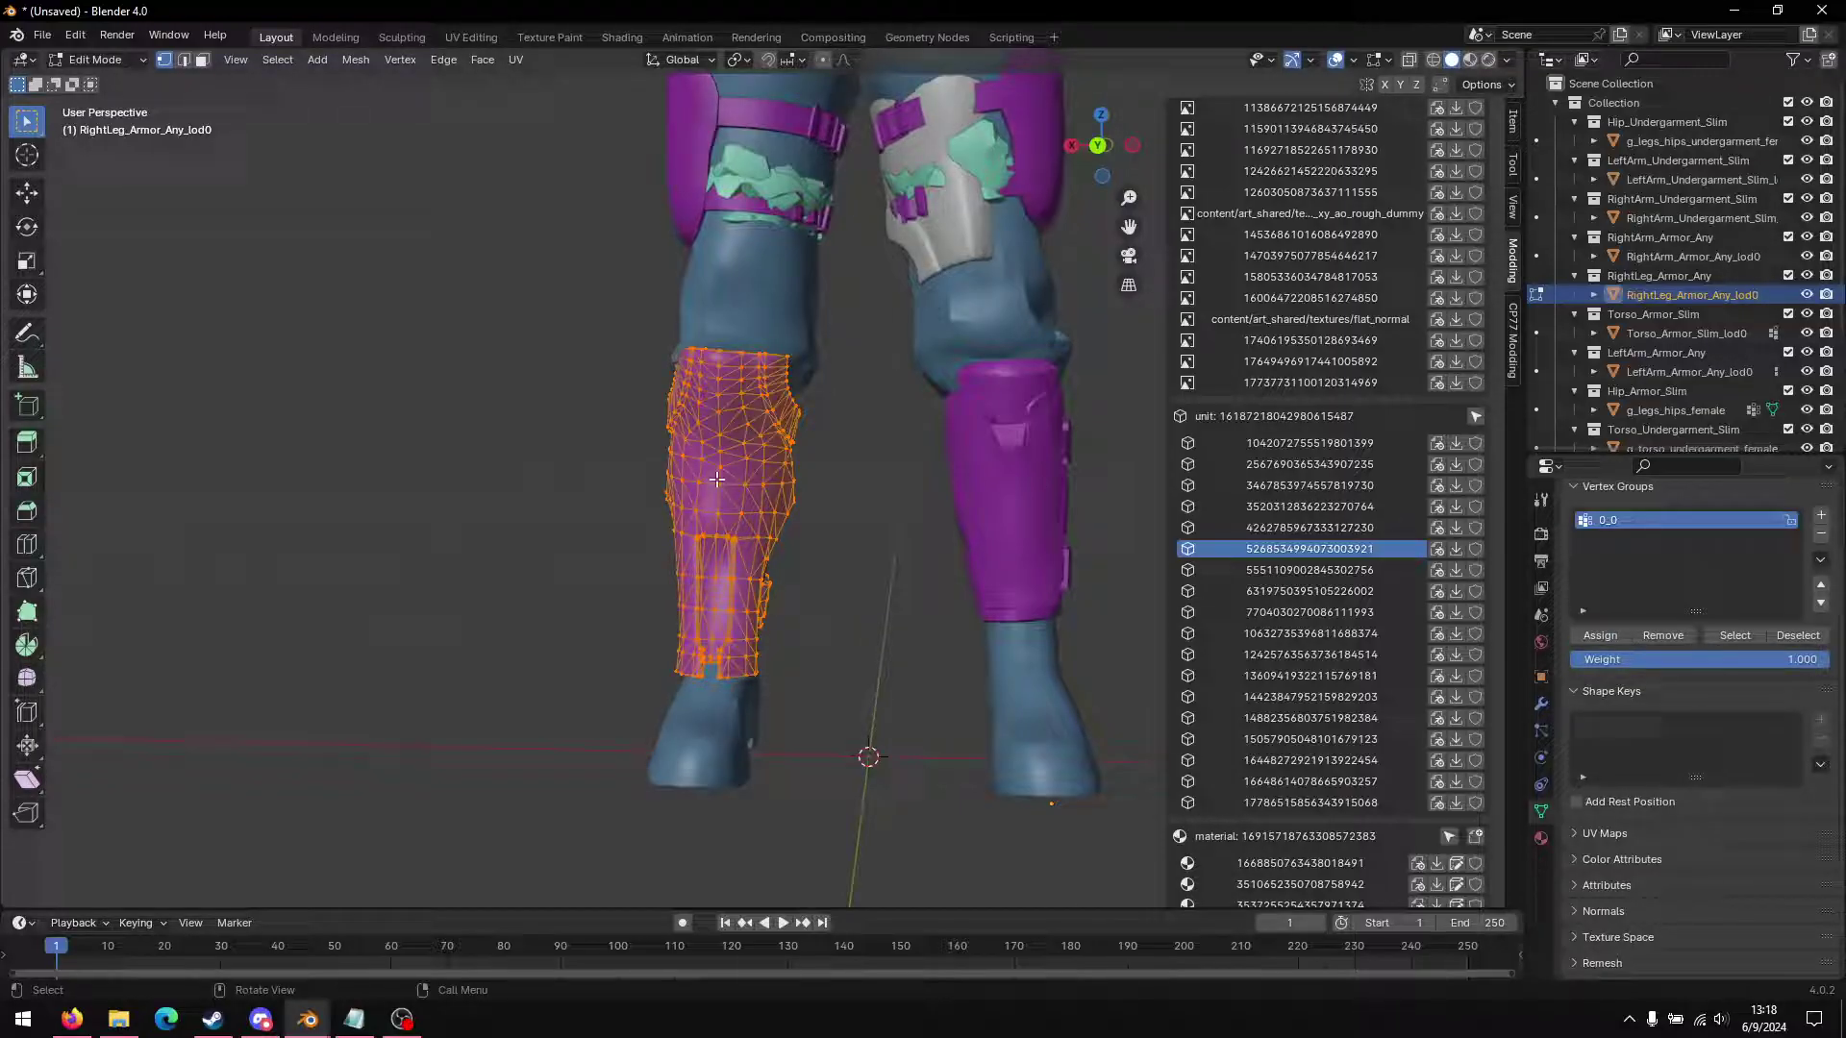
Step: Check the right-leg armor's 0_0 weights in Weight Paint mode, then return to Object Mode
{"action": "scroll", "coordinate": [722, 380], "scroll_direction": "down", "scroll_amount": 2}
{"action": "scroll", "coordinate": [737, 274], "scroll_direction": "down", "scroll_amount": 2}
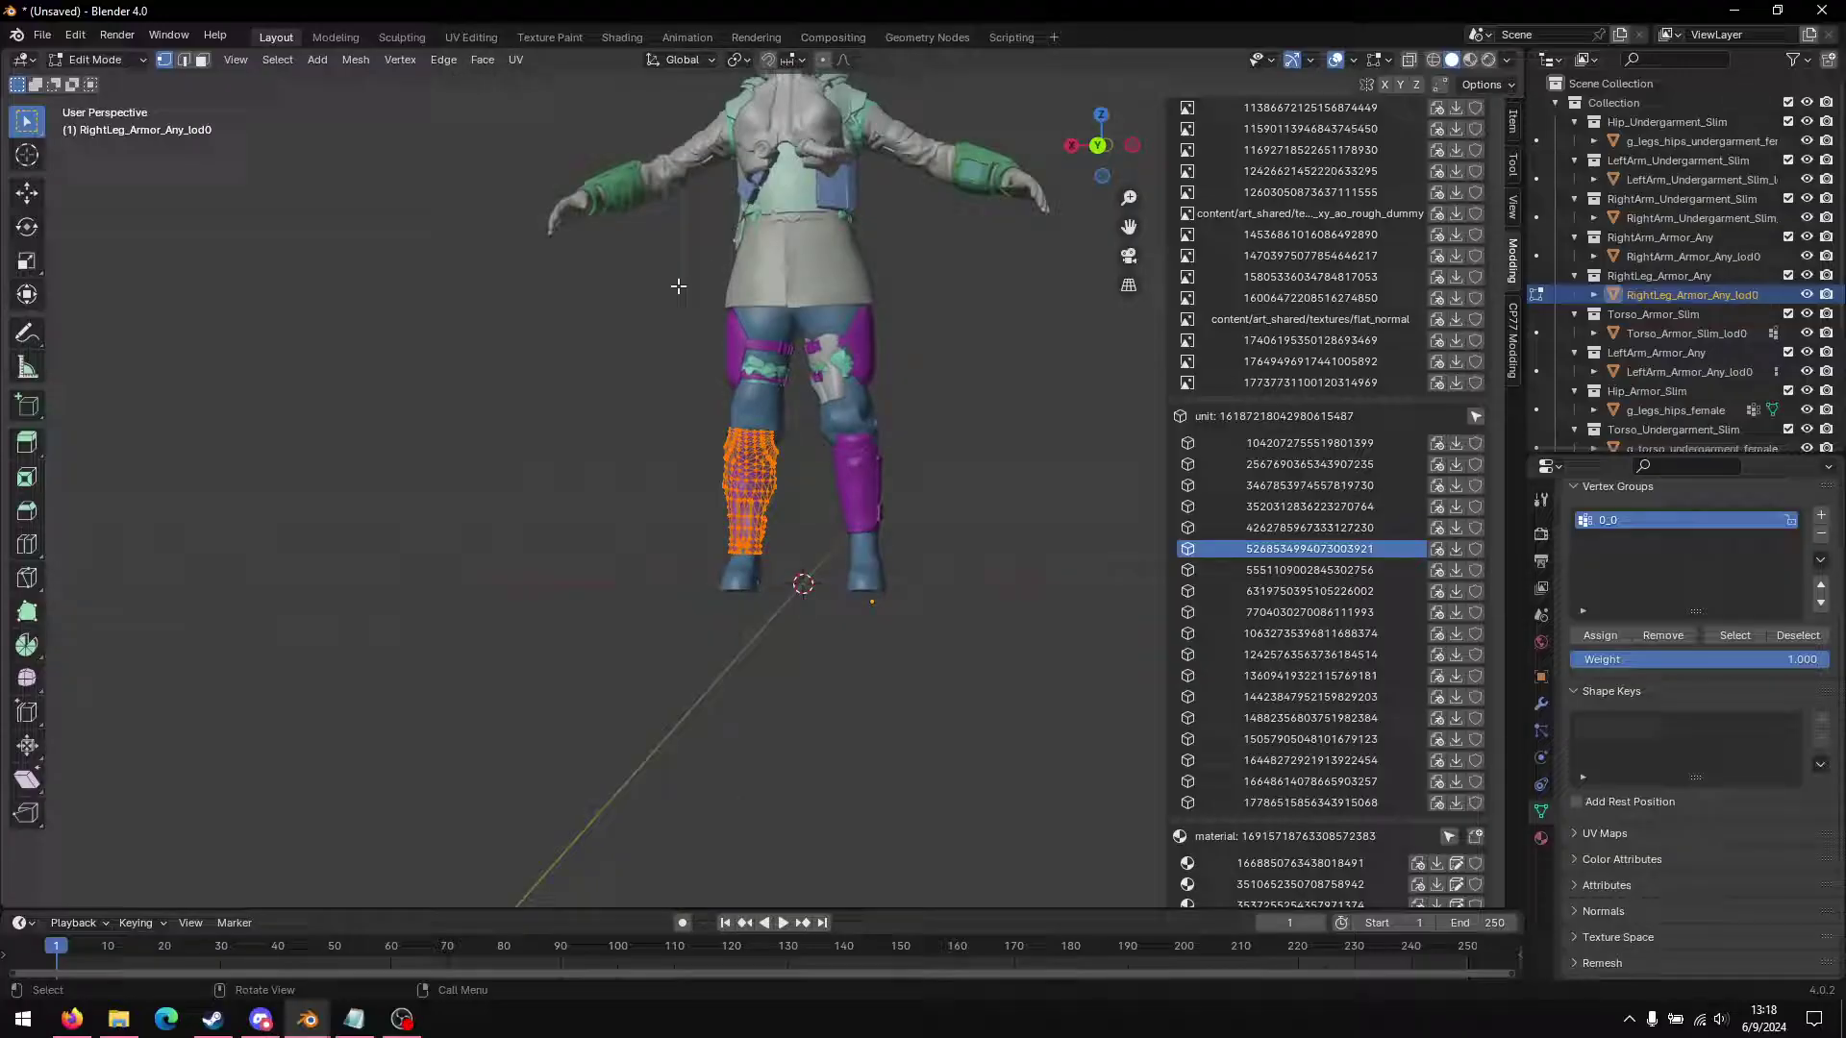
{"action": "scroll", "coordinate": [618, 500], "scroll_direction": "up", "scroll_amount": 3}
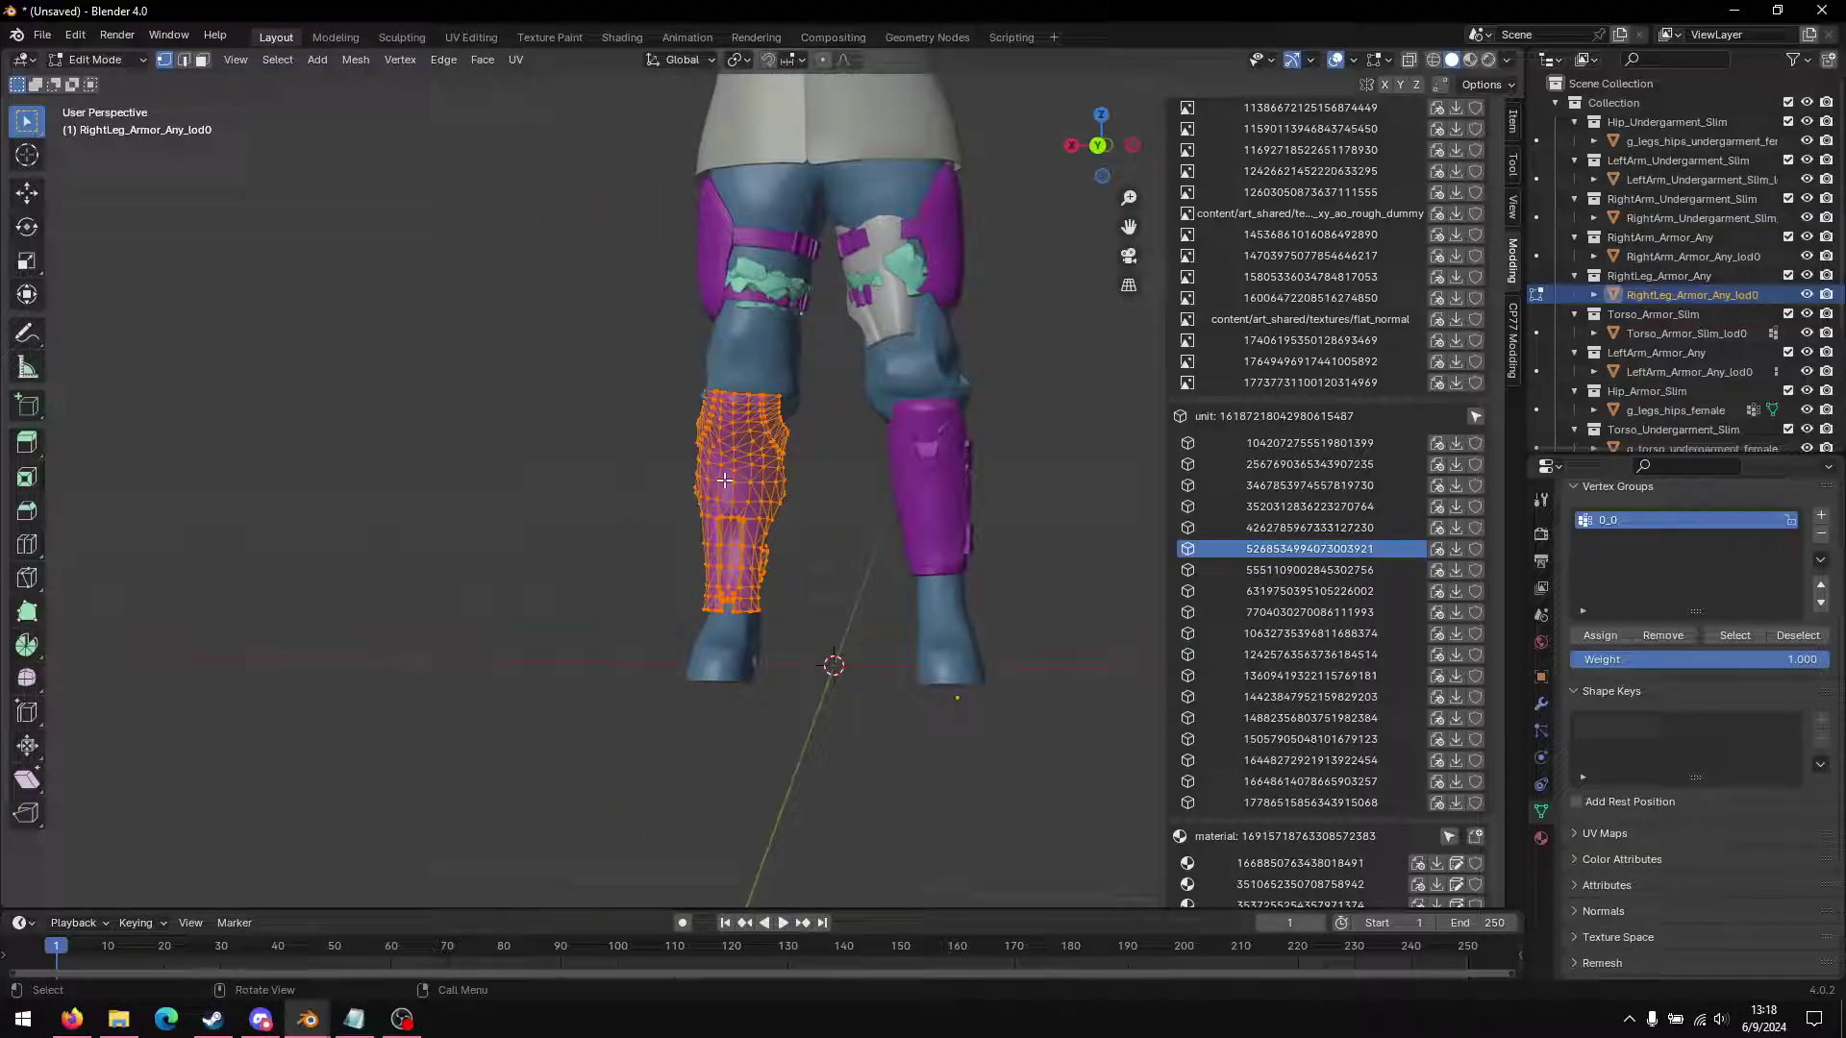
{"action": "key", "text": "ctrl+Tab"}
{"action": "mouse_move", "coordinate": [635, 453]}
{"action": "middle_mouse_down"}
{"action": "mouse_move", "coordinate": [769, 454]}
{"action": "mouse_move", "coordinate": [682, 454]}
{"action": "middle_mouse_up"}
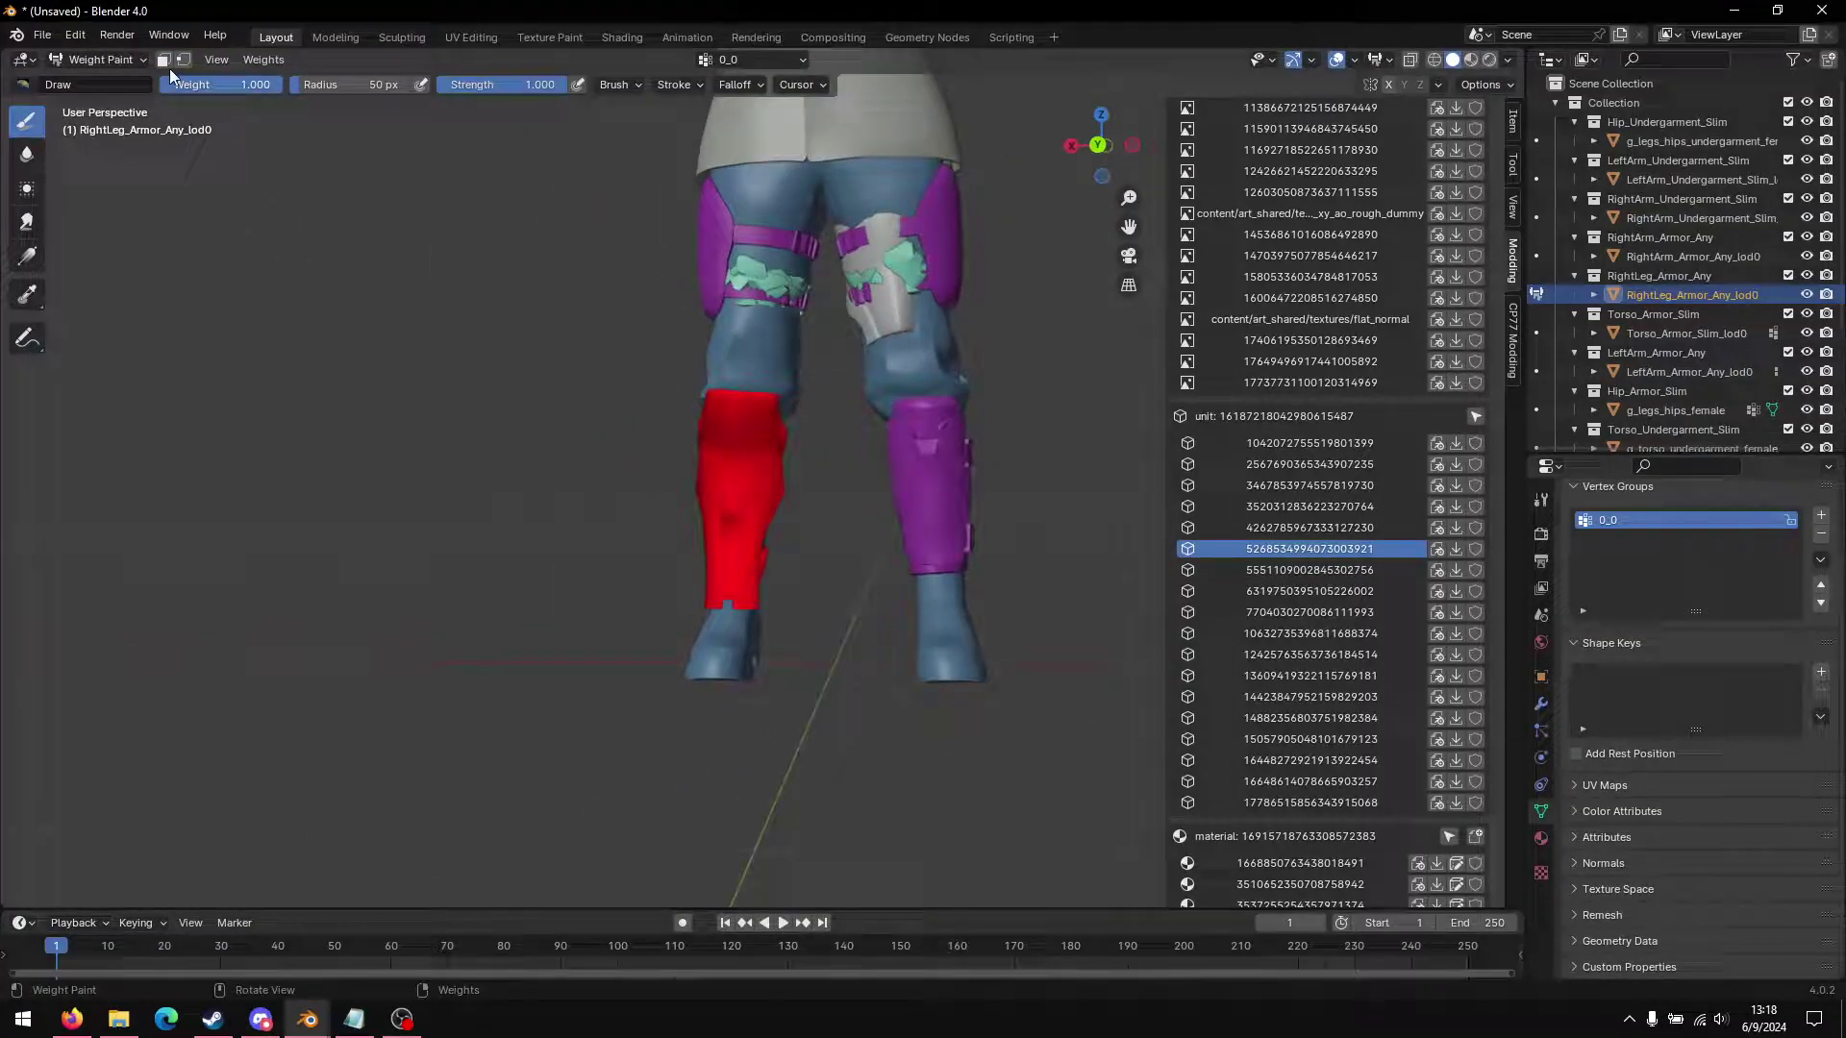
{"action": "left_click", "coordinate": [98, 60]}
{"action": "left_click", "coordinate": [128, 82]}
Step: Inspect the left-leg armor's 0_0 weights in Weight Paint mode for comparison and return to Object Mode
{"action": "left_click", "coordinate": [908, 454]}
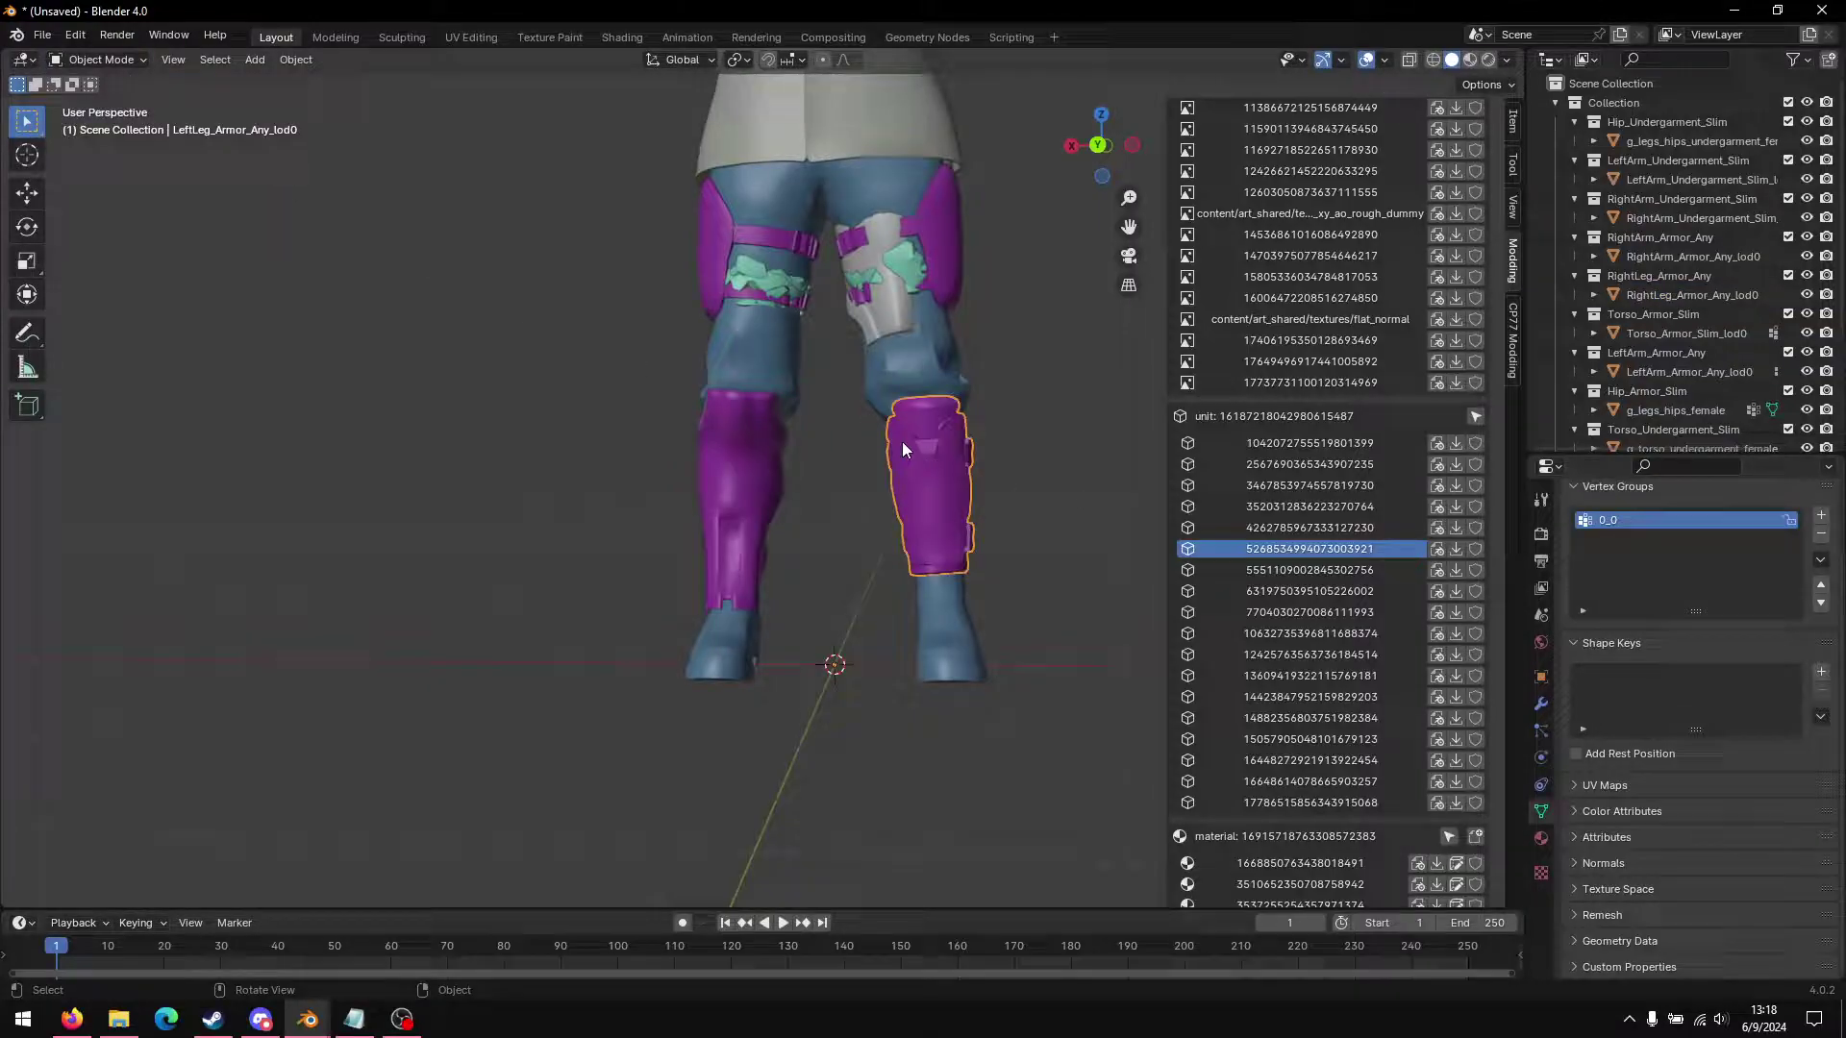
{"action": "left_click", "coordinate": [106, 59]}
{"action": "left_click", "coordinate": [113, 167]}
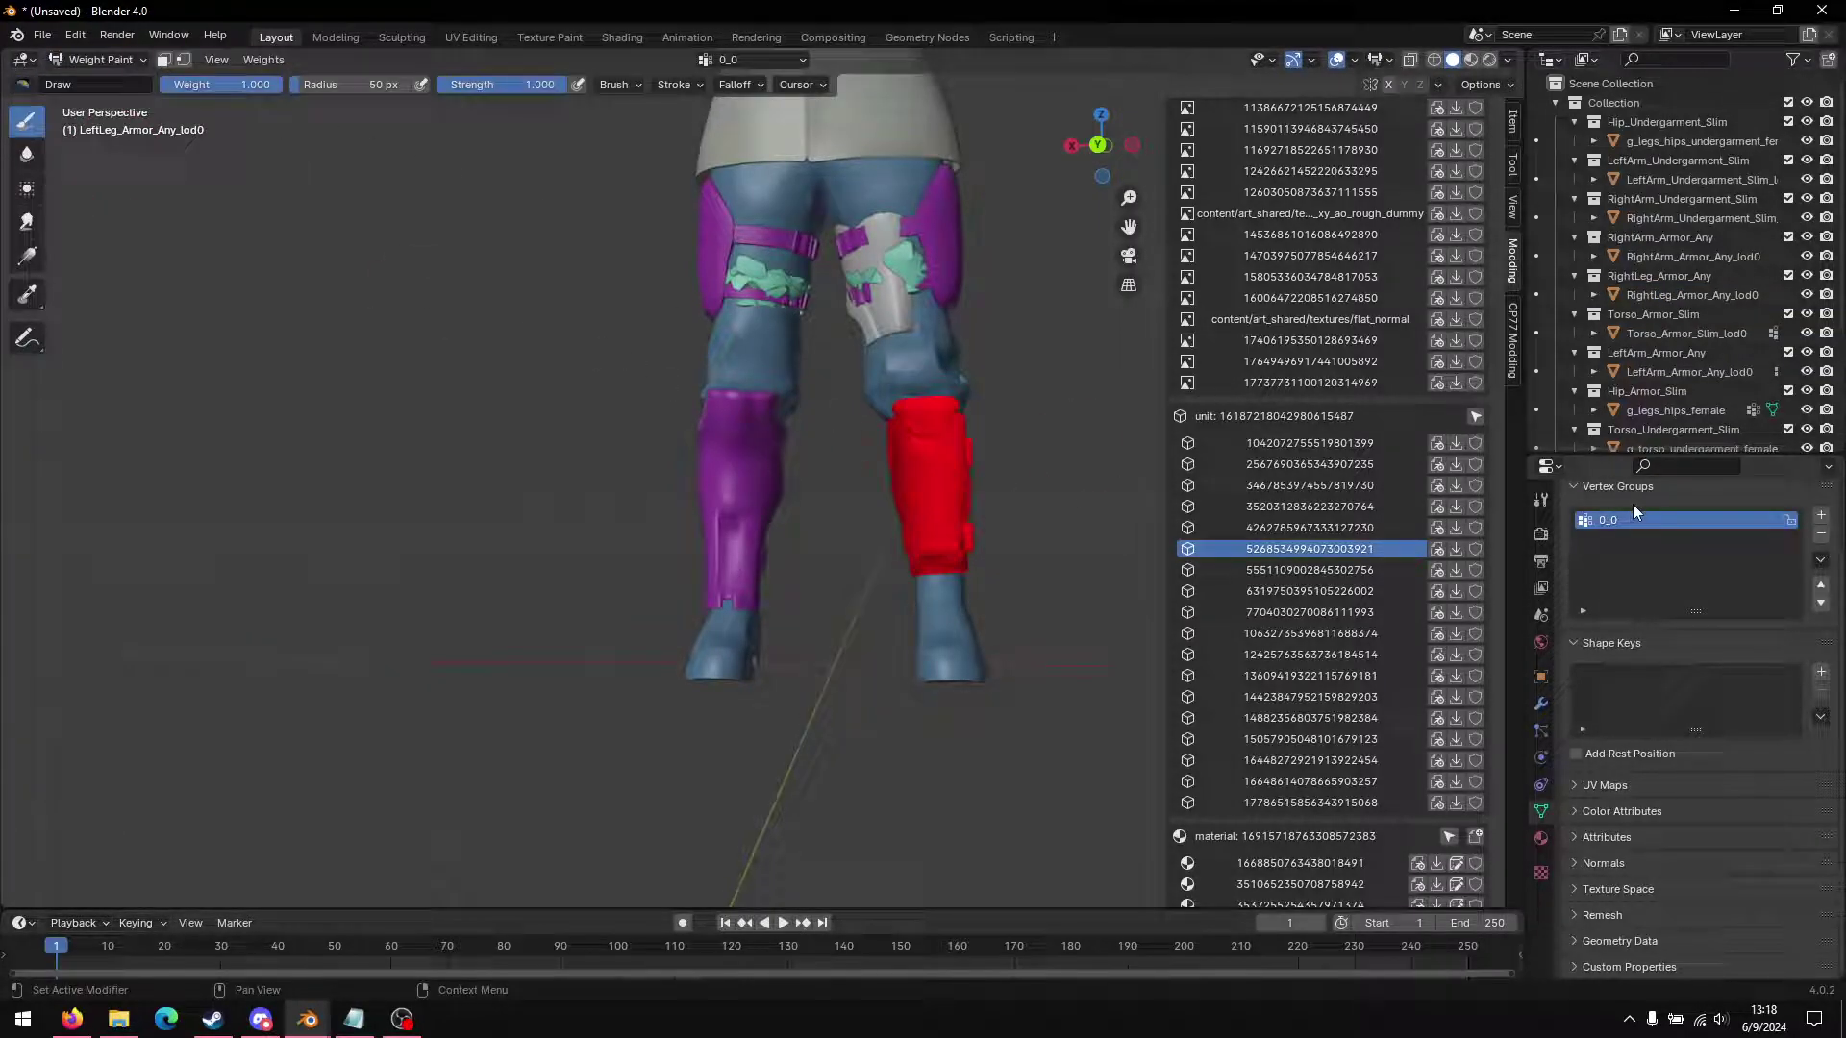
{"action": "left_click", "coordinate": [124, 58]}
{"action": "left_click", "coordinate": [118, 85]}
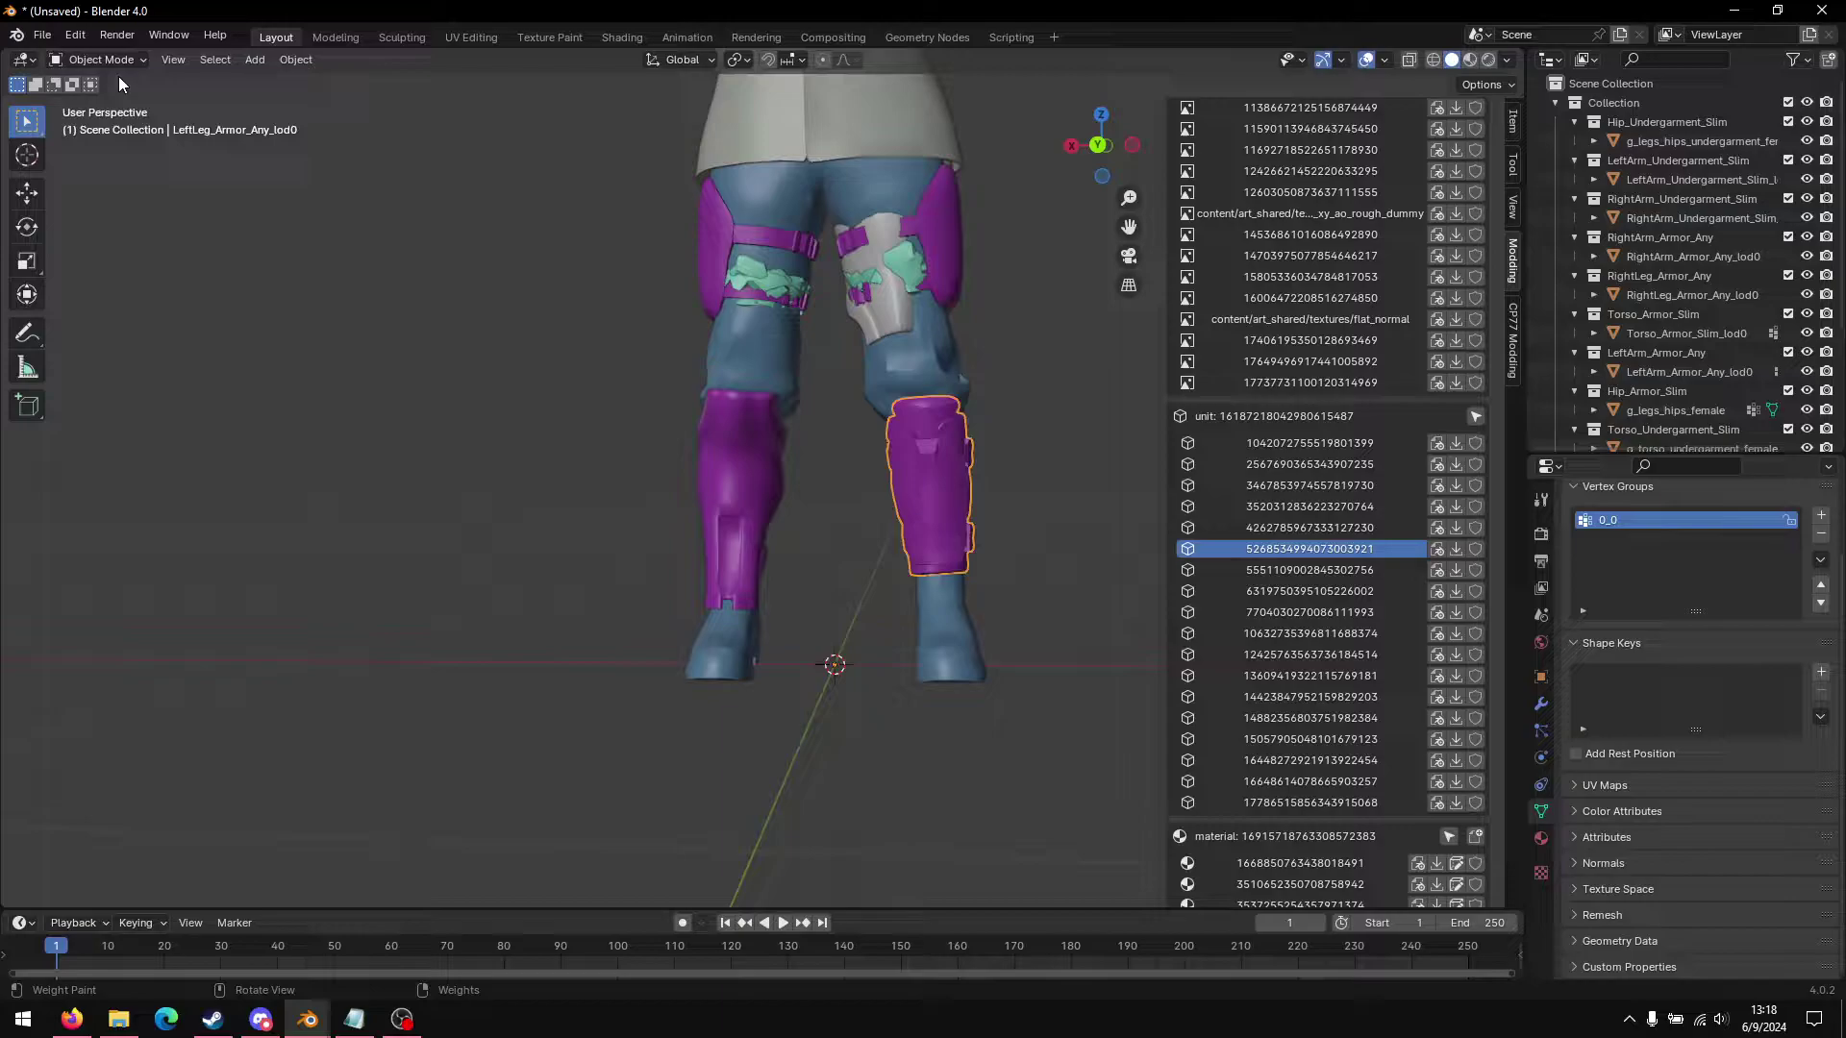
Step: Move the right-leg undergarment mesh g_leg_undergarment_r sideways, clear of the right-leg armor
{"action": "middle_click_drag", "start_coordinate": [597, 335], "coordinate": [623, 383], "text": "shift"}
{"action": "left_click", "coordinate": [746, 696]}
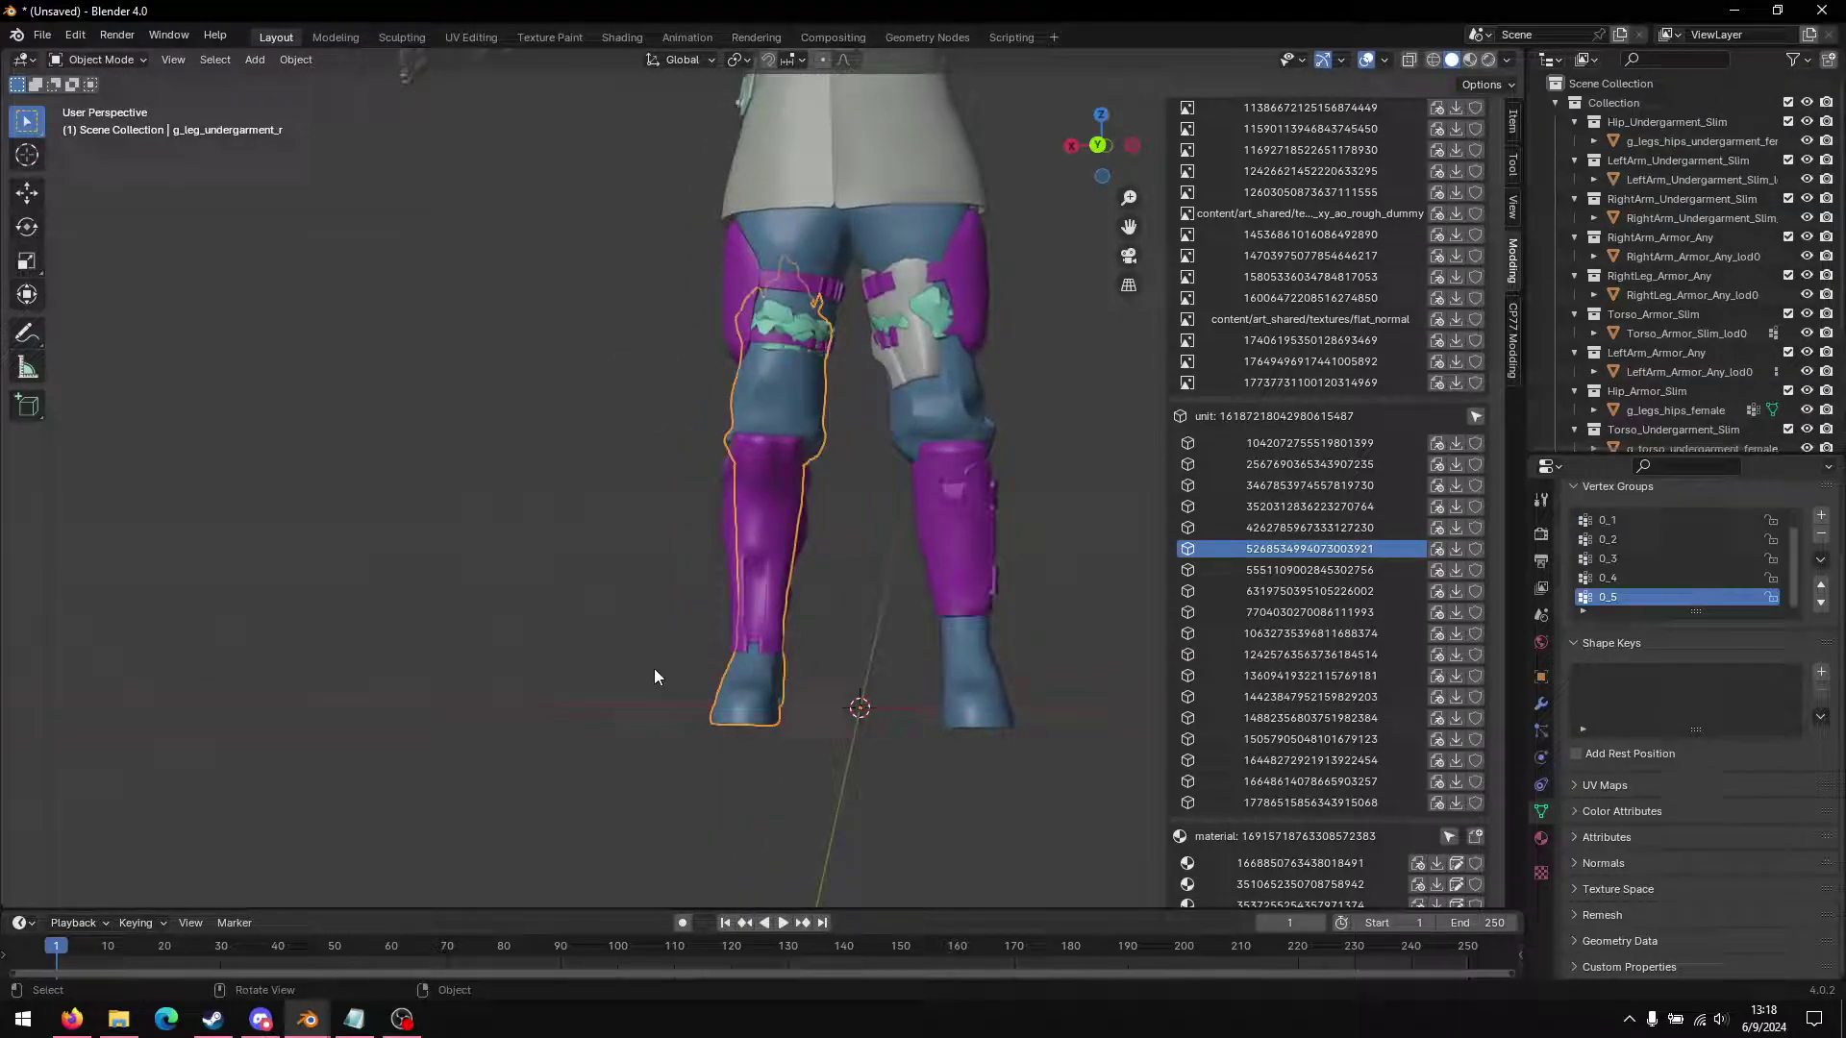
{"action": "key", "text": "g"}
{"action": "left_click", "coordinate": [537, 661]}
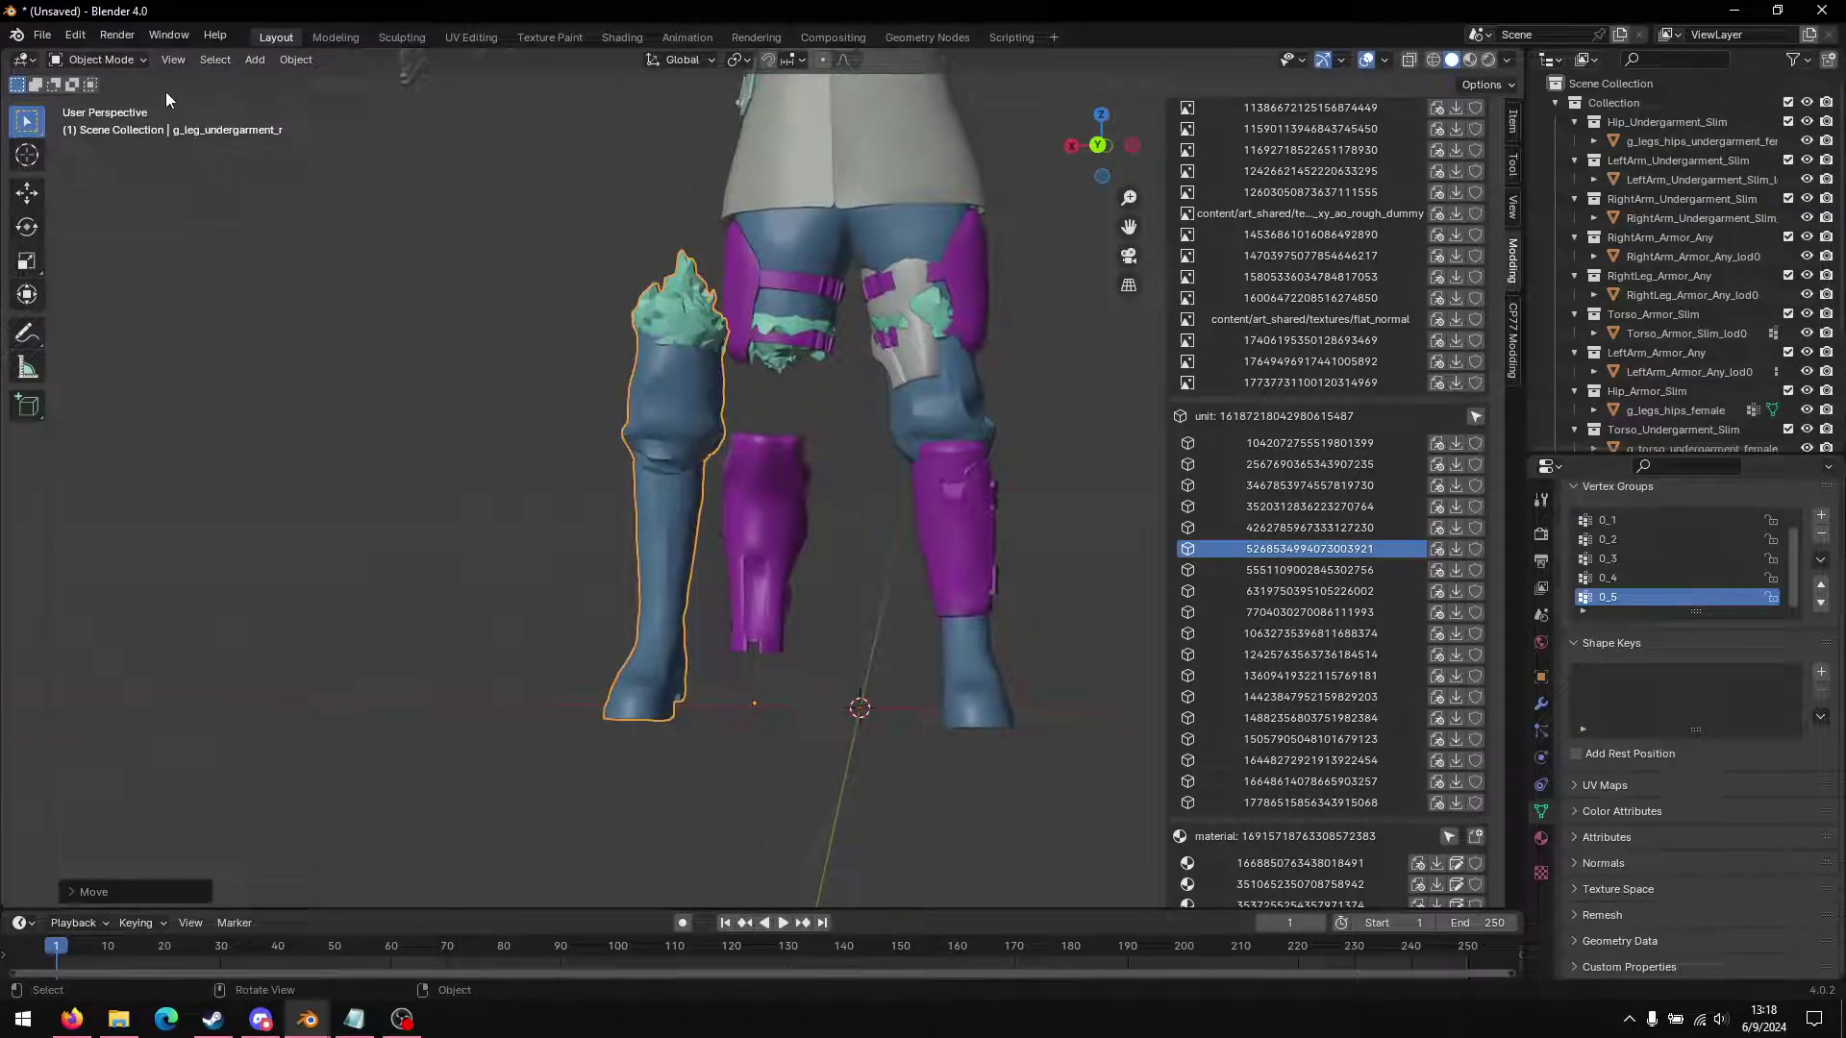
Step: Examine the right-leg undergarment's weights for vertex groups such as 0_3 and 0_0, return to Object Mode and select the right-leg armor
{"action": "left_click", "coordinate": [96, 60]}
{"action": "left_click", "coordinate": [96, 171]}
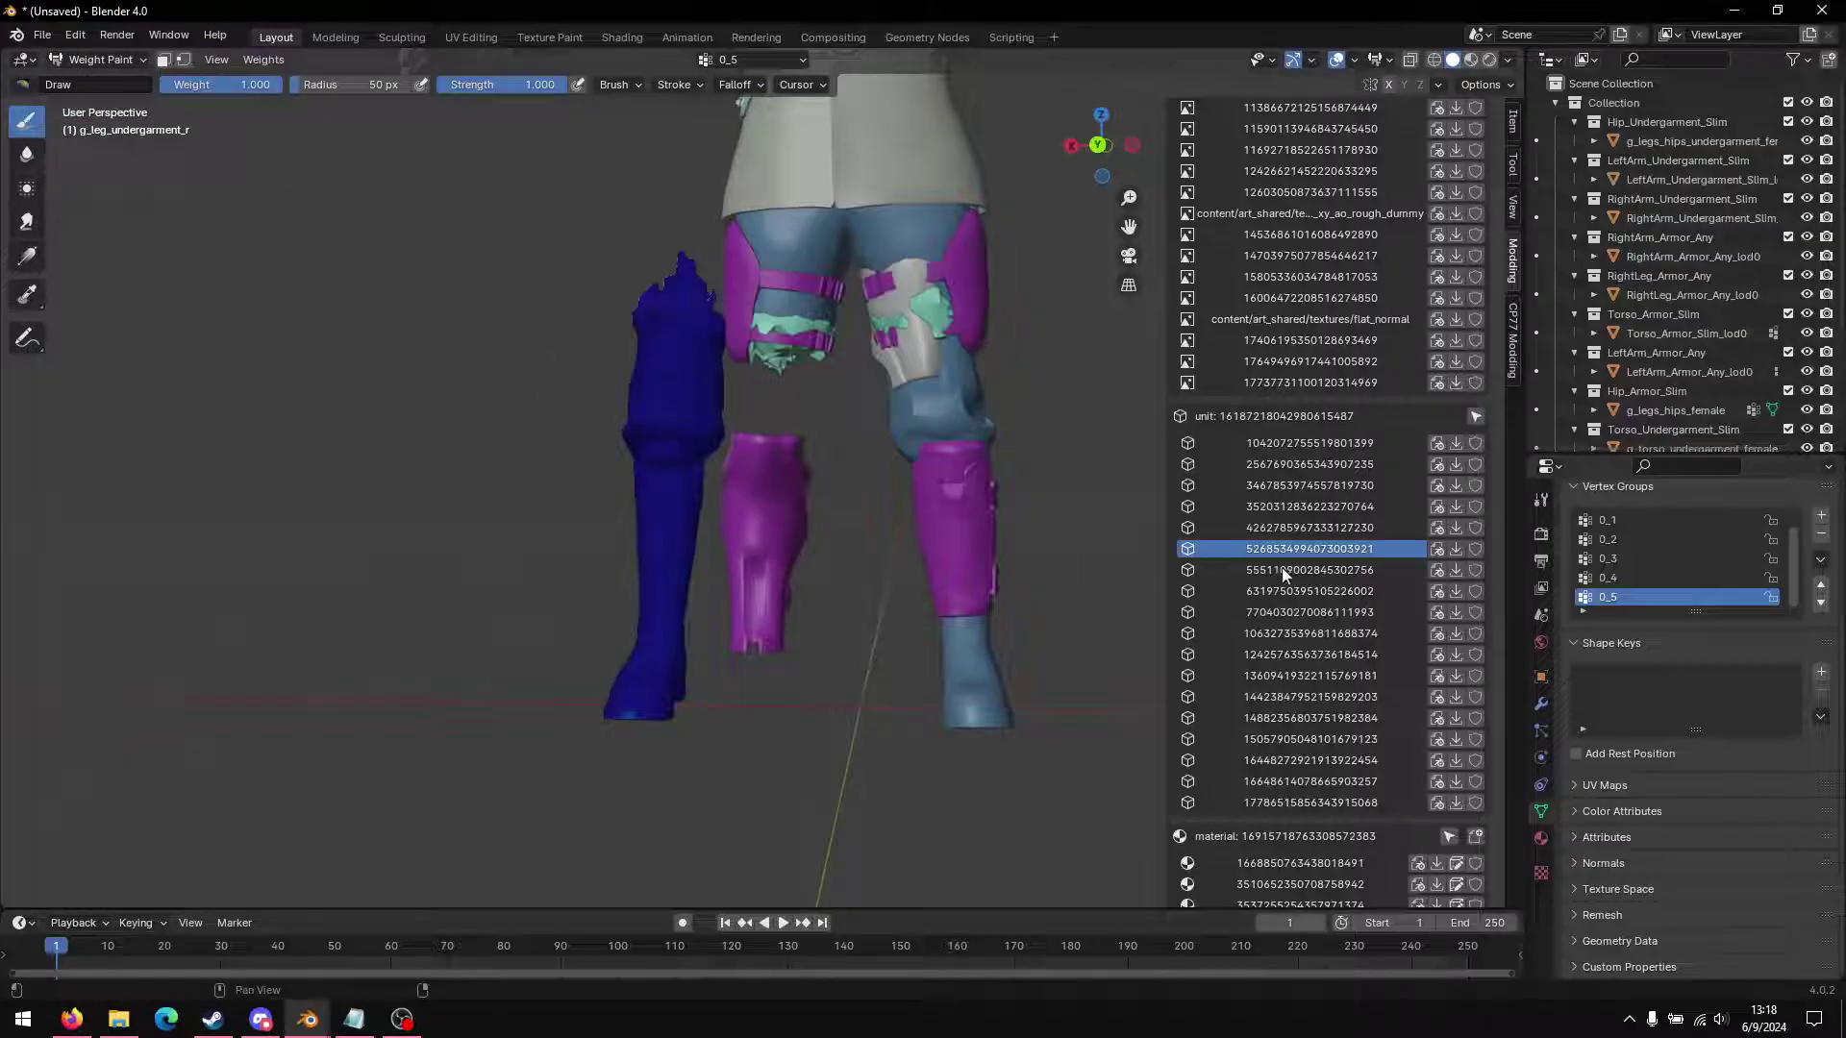
{"action": "scroll", "coordinate": [1617, 540], "scroll_direction": "up", "scroll_amount": 1}
{"action": "left_click", "coordinate": [1613, 523]}
{"action": "scroll", "coordinate": [1613, 523], "scroll_direction": "down", "scroll_amount": 3, "text": "ctrl"}
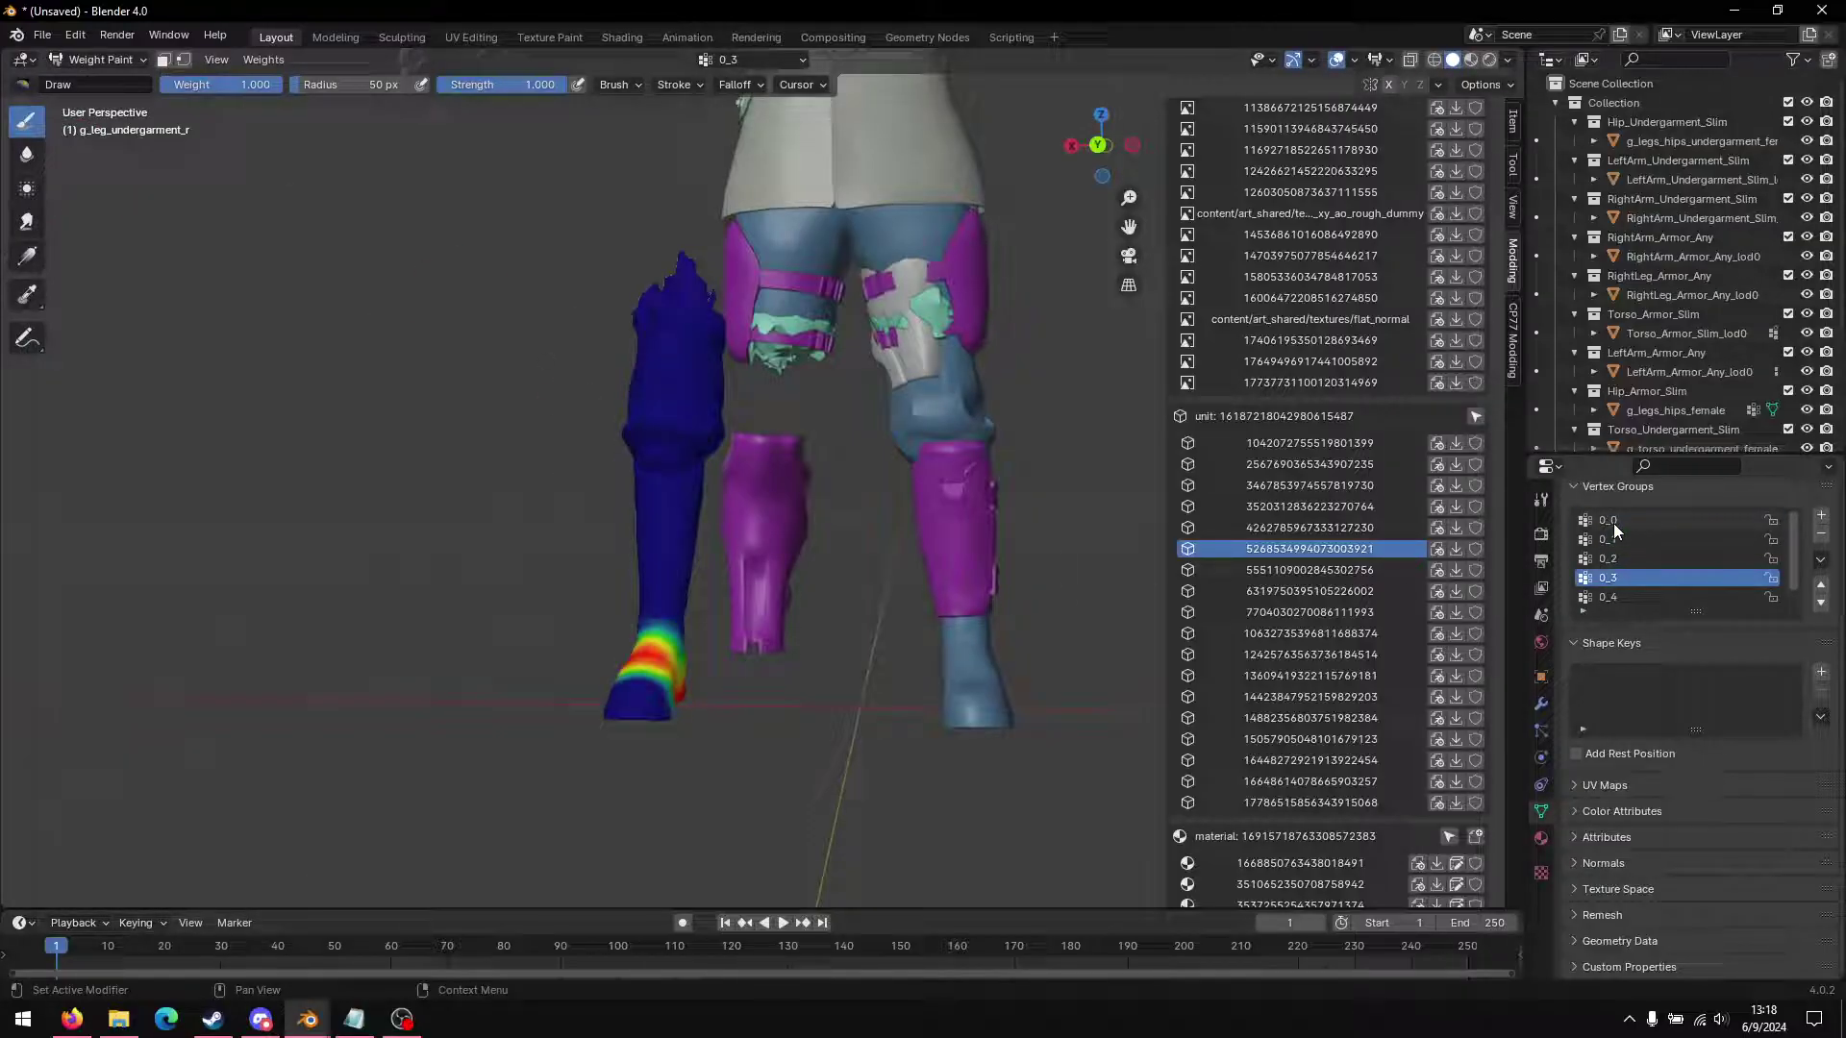
{"action": "scroll", "coordinate": [1612, 522], "scroll_direction": "up", "scroll_amount": 3, "text": "ctrl"}
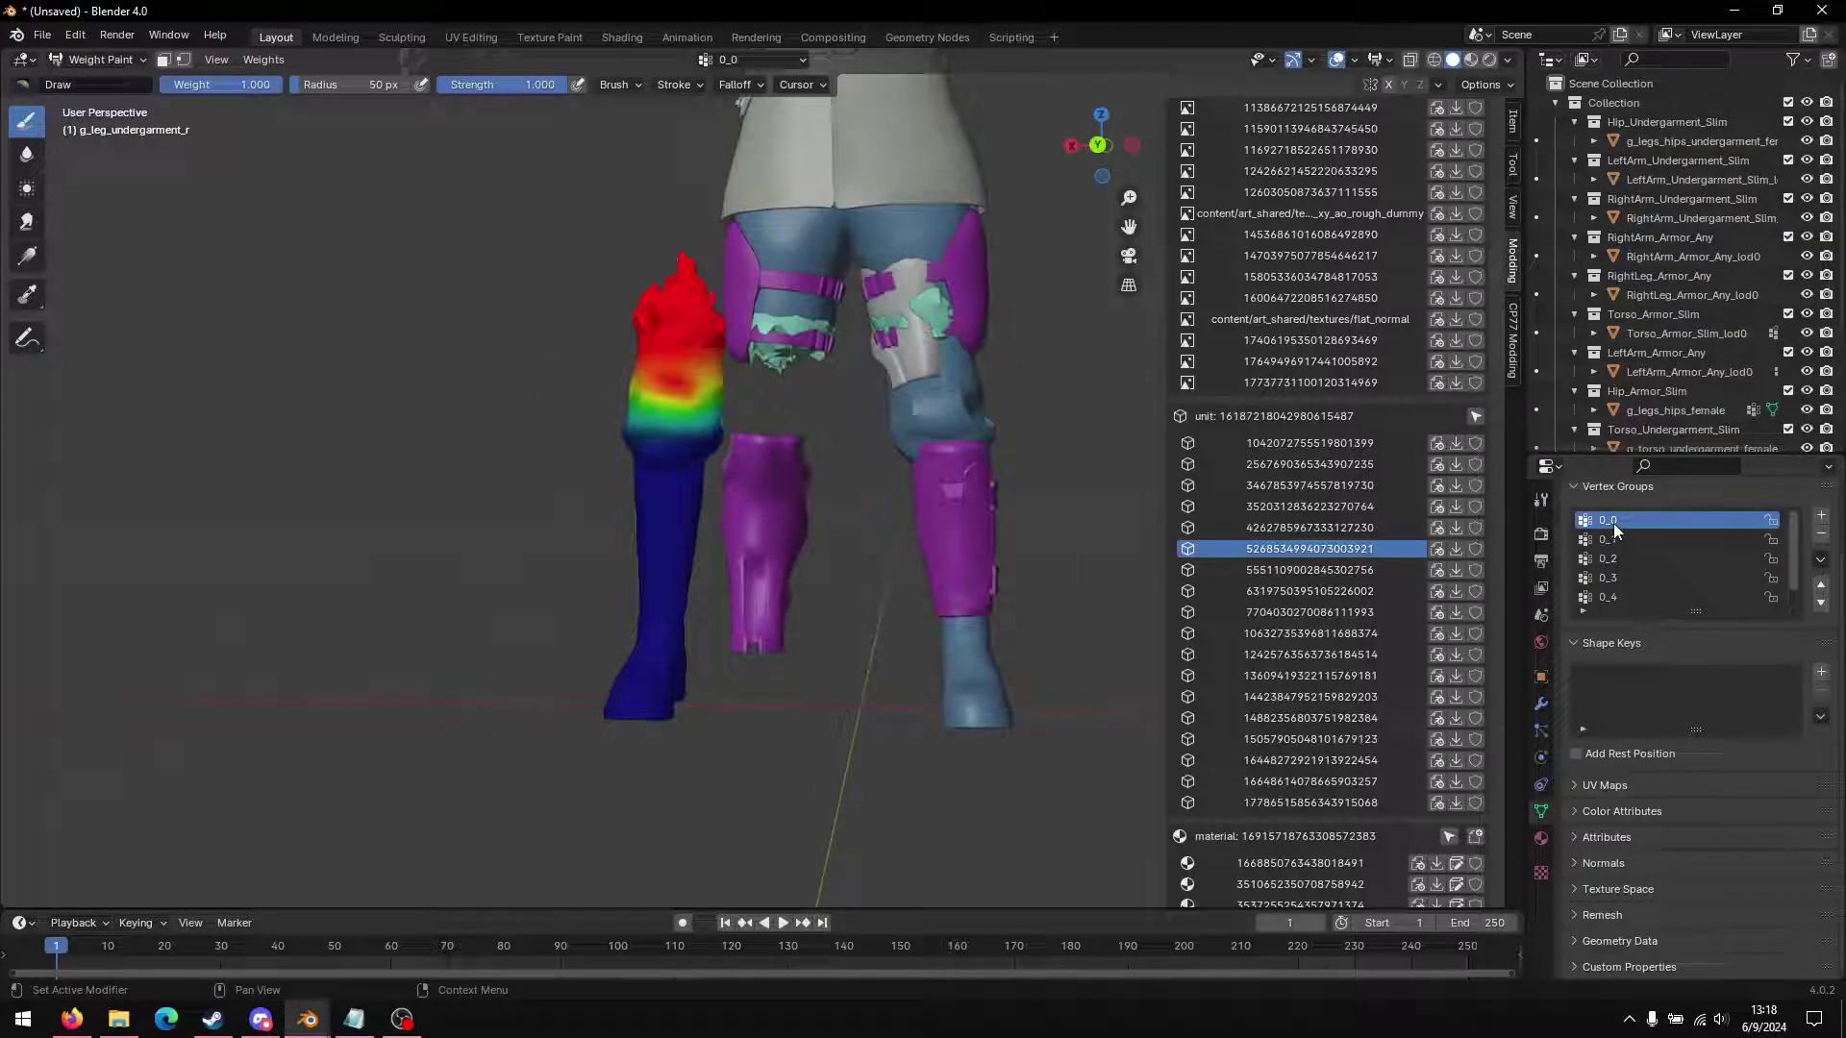
{"action": "left_click", "coordinate": [96, 60]}
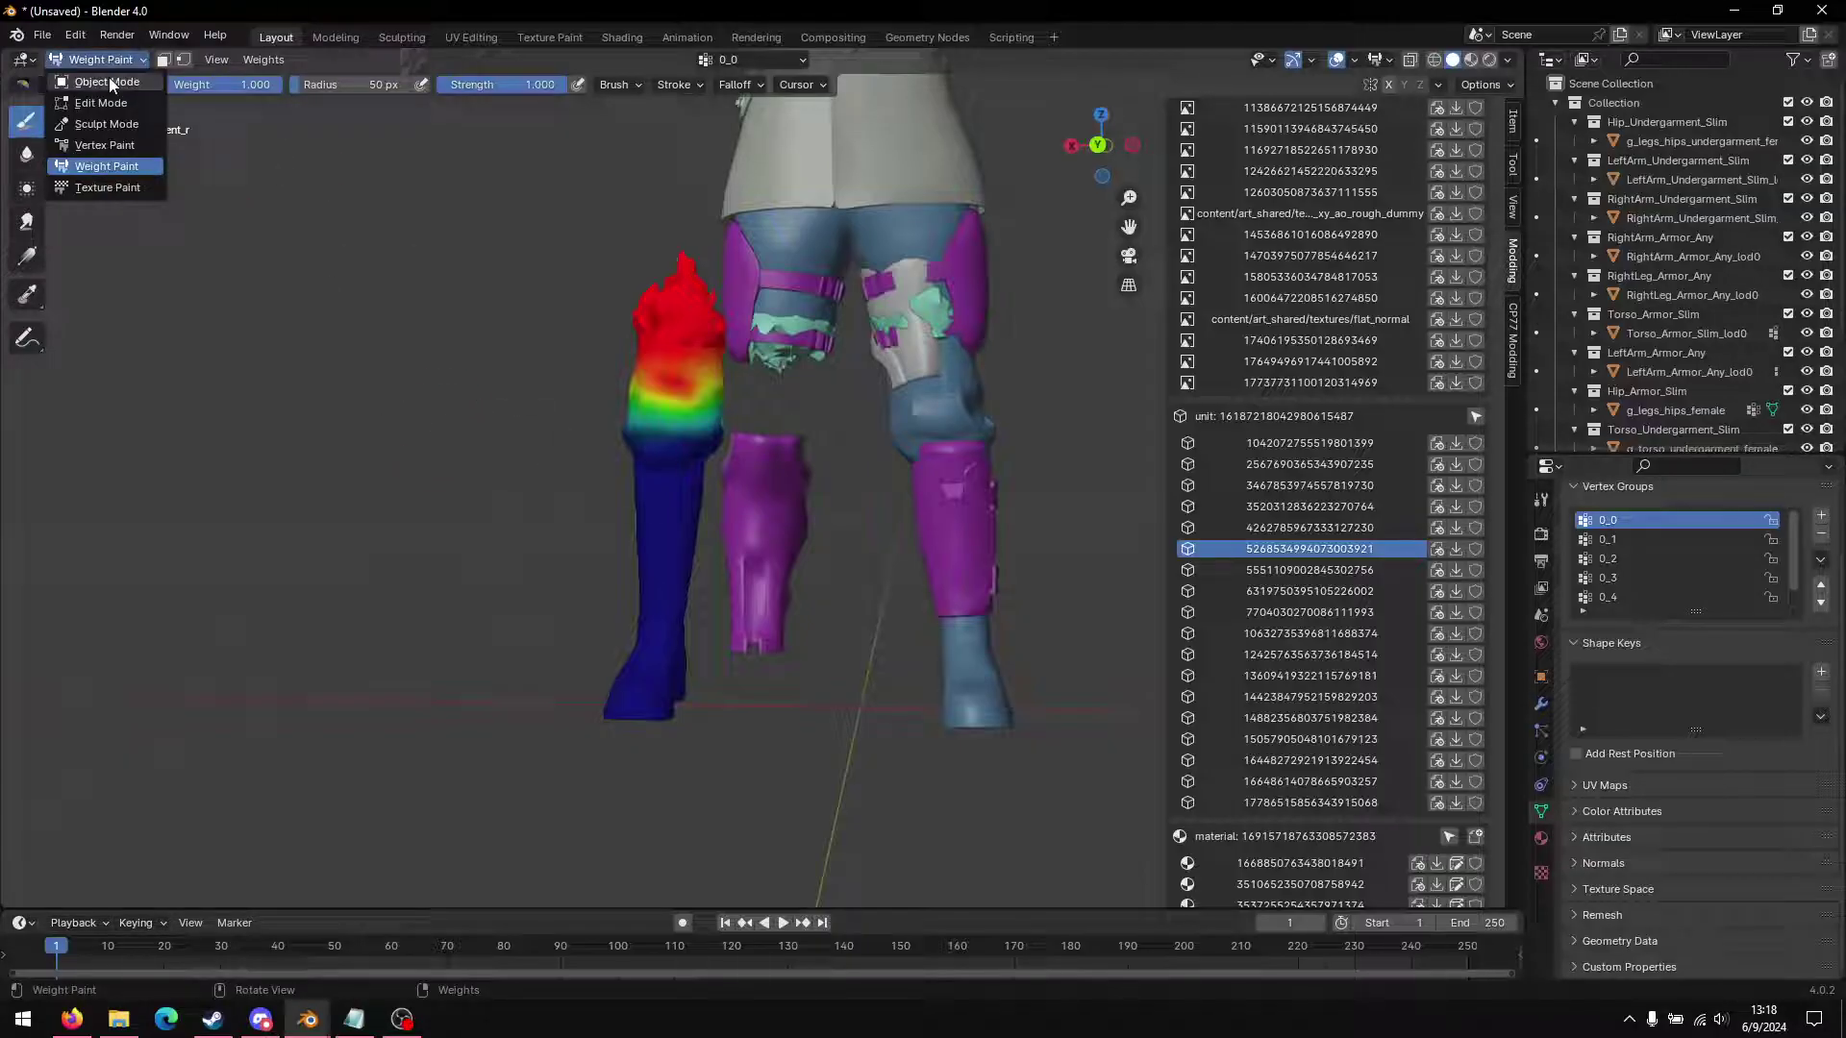
{"action": "left_click", "coordinate": [107, 79]}
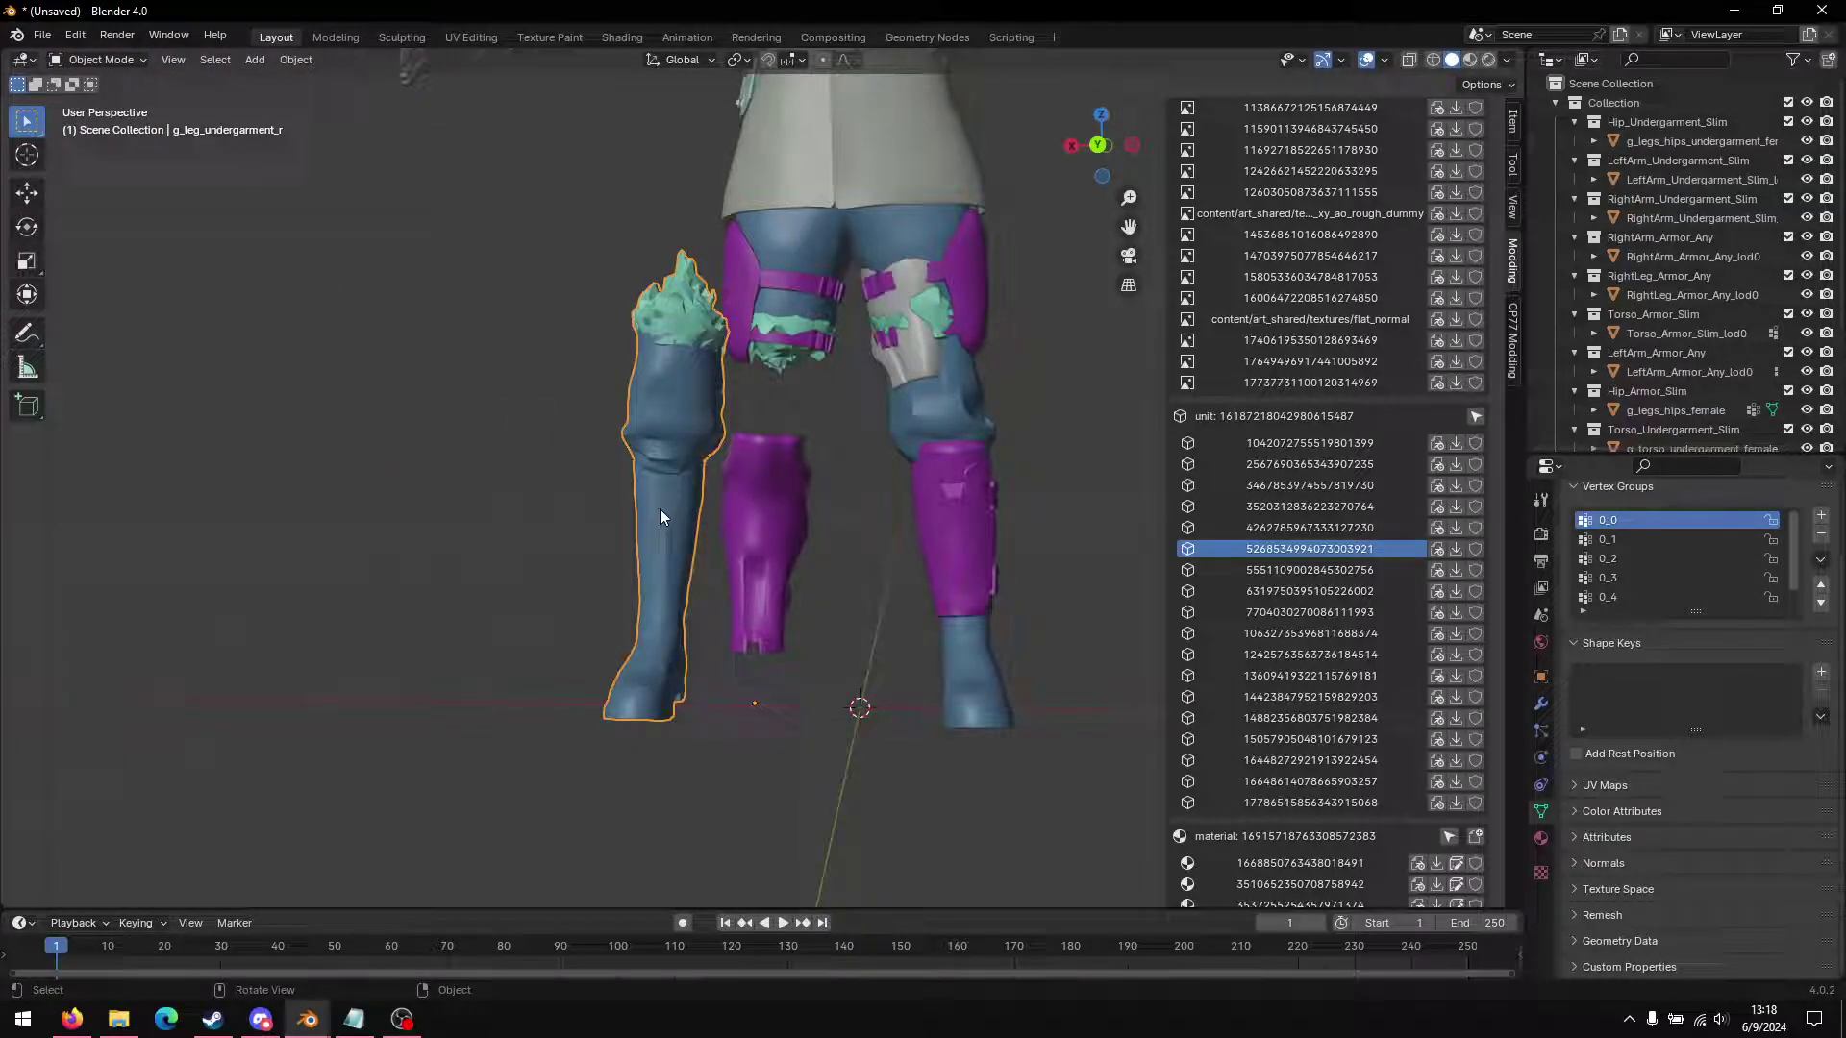
{"action": "key", "text": "g"}
{"action": "key", "text": "Escape"}
{"action": "left_click", "coordinate": [741, 506]}
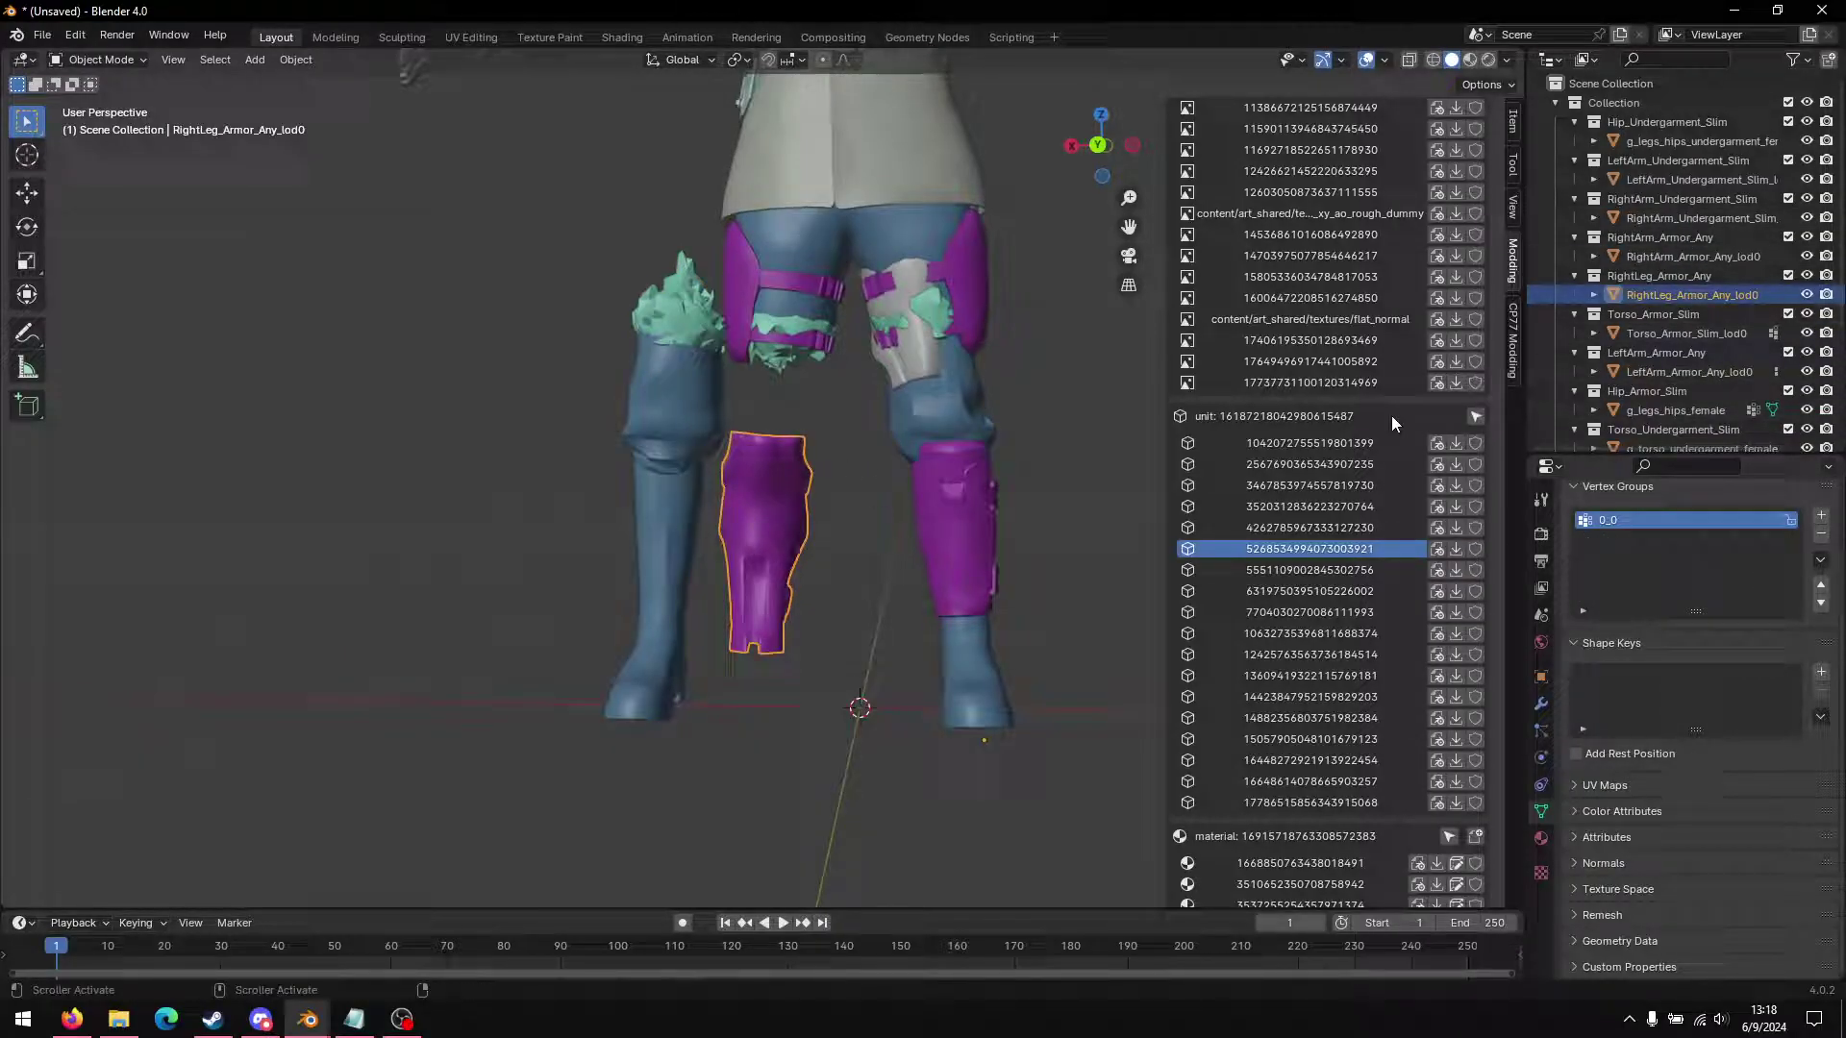
Step: Move the grey thigh guard submesh_00_LOD_1.009 sideways, clear of the left thigh
{"action": "middle_click_drag", "start_coordinate": [896, 286], "coordinate": [792, 580], "text": "shift"}
{"action": "left_click", "coordinate": [823, 648]}
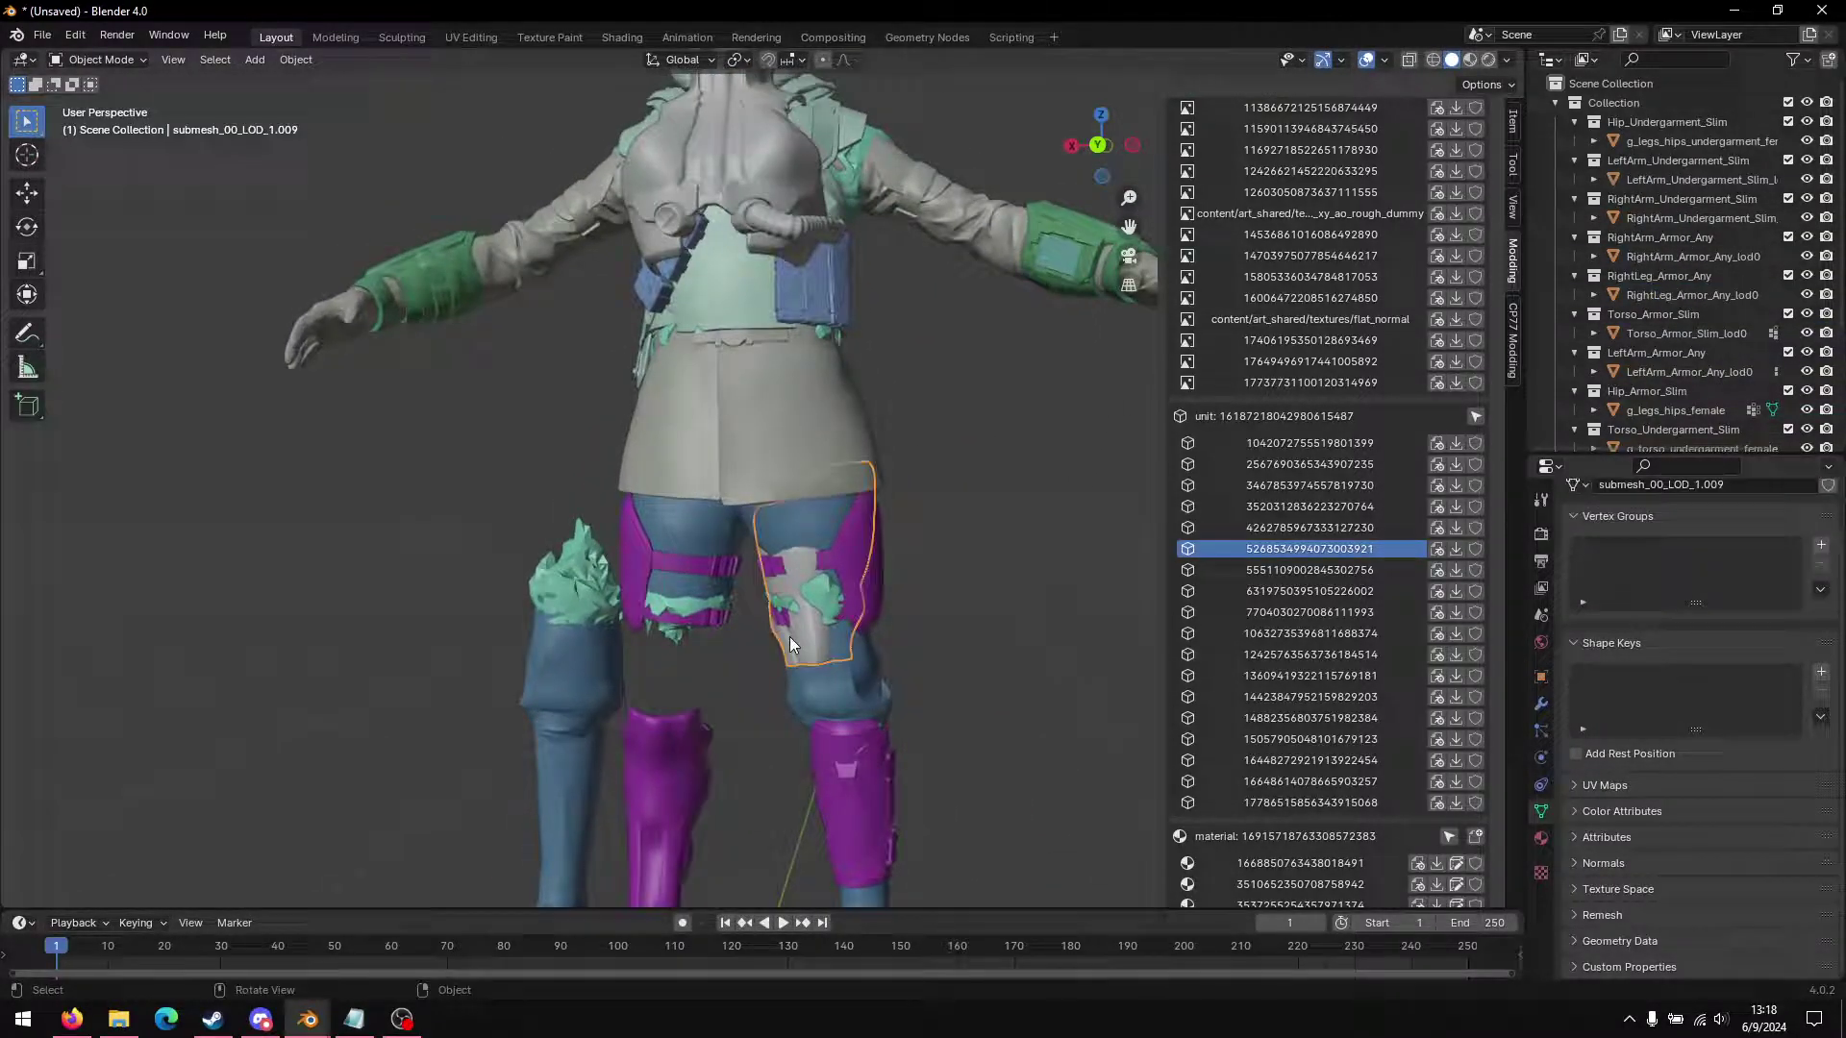
{"action": "key", "text": "g"}
{"action": "left_click", "coordinate": [826, 569]}
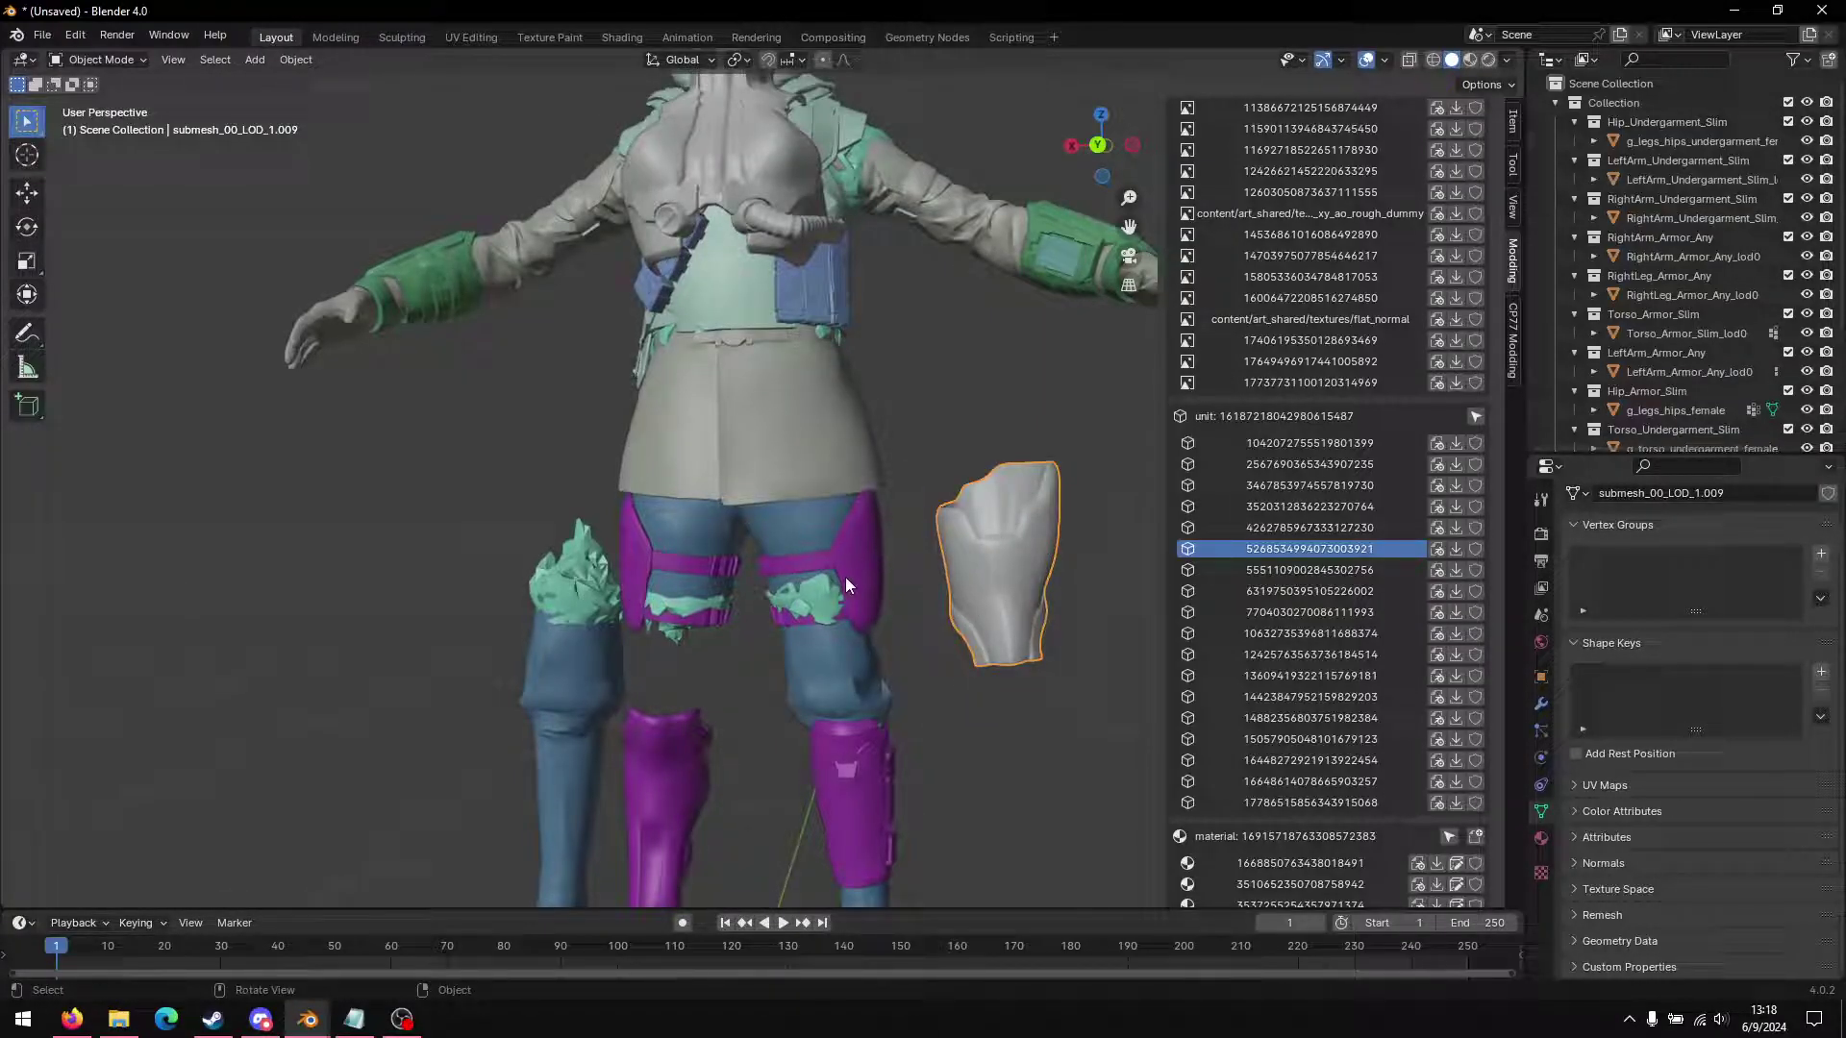
Step: Join the thigh guard into the g_legs_hips_female mesh and display the 0_1 weights in Weight Paint mode
{"action": "left_click", "coordinate": [857, 562], "text": "shift"}
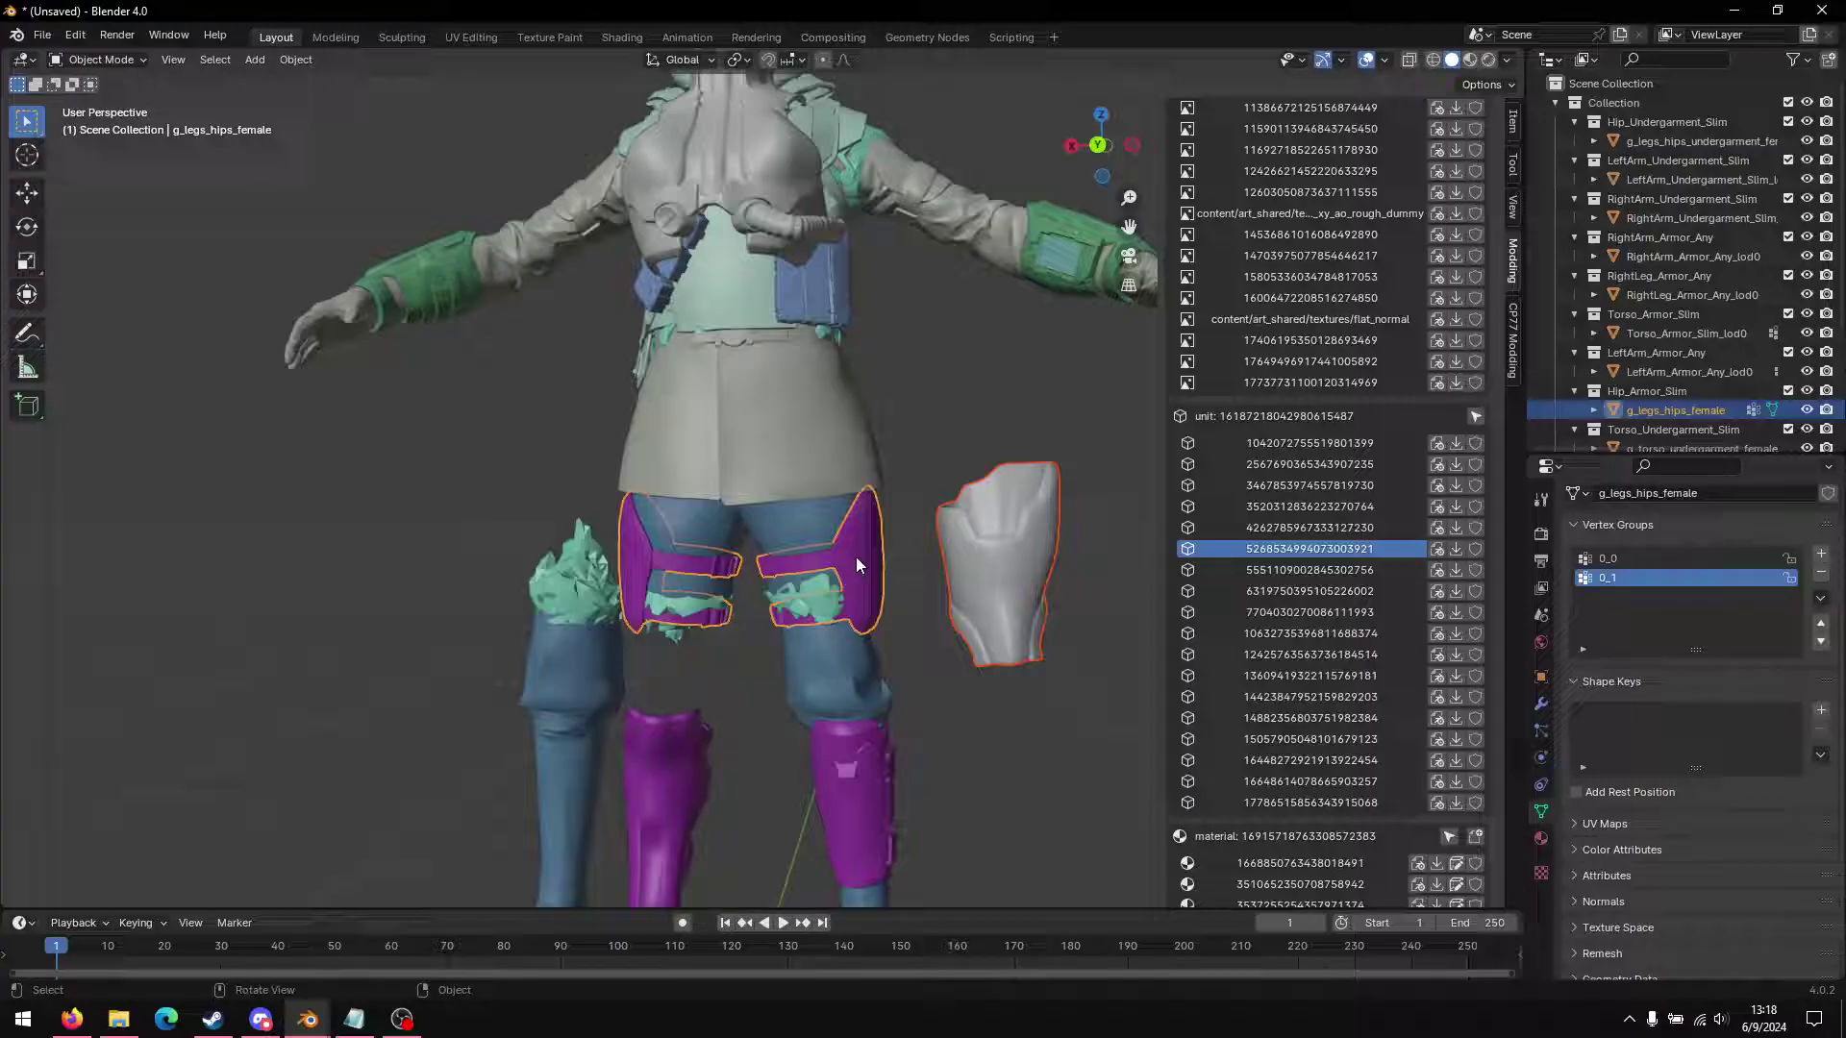
{"action": "key", "text": "ctrl+l"}
{"action": "left_click", "coordinate": [856, 556]}
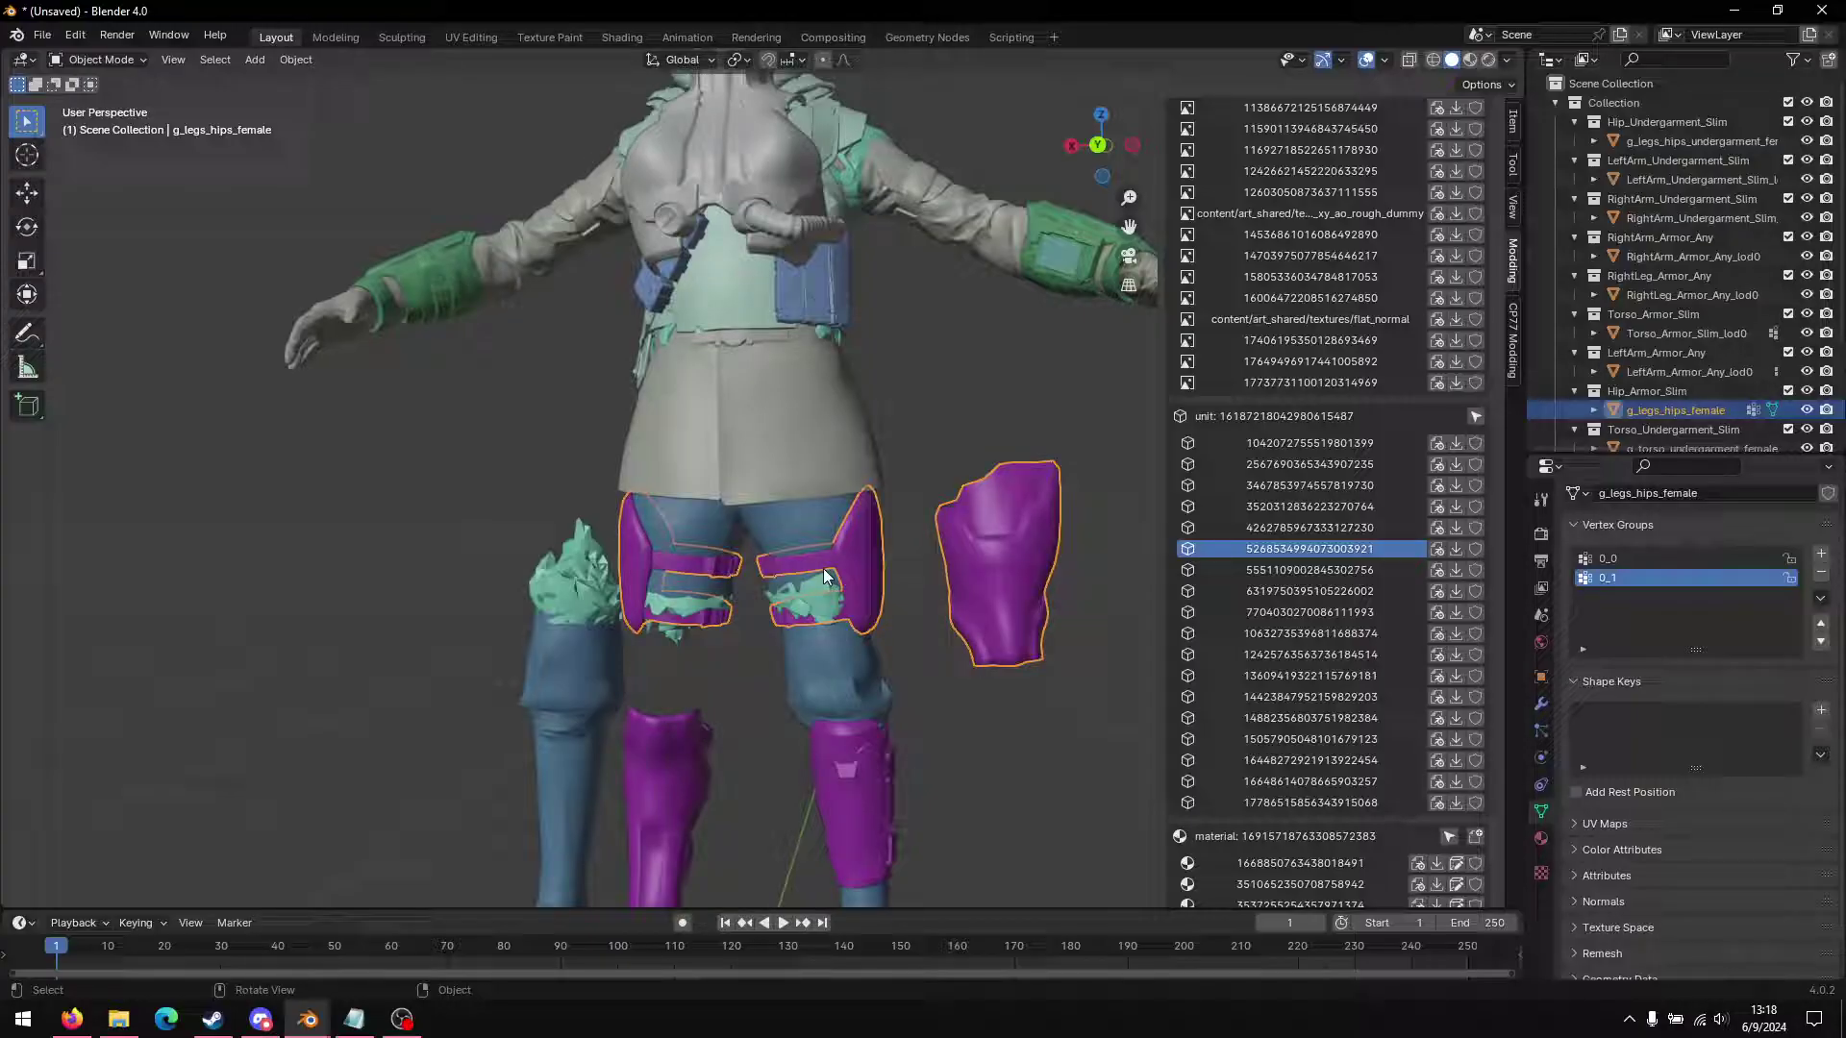
{"action": "left_click", "coordinate": [97, 60]}
{"action": "left_click", "coordinate": [113, 167]}
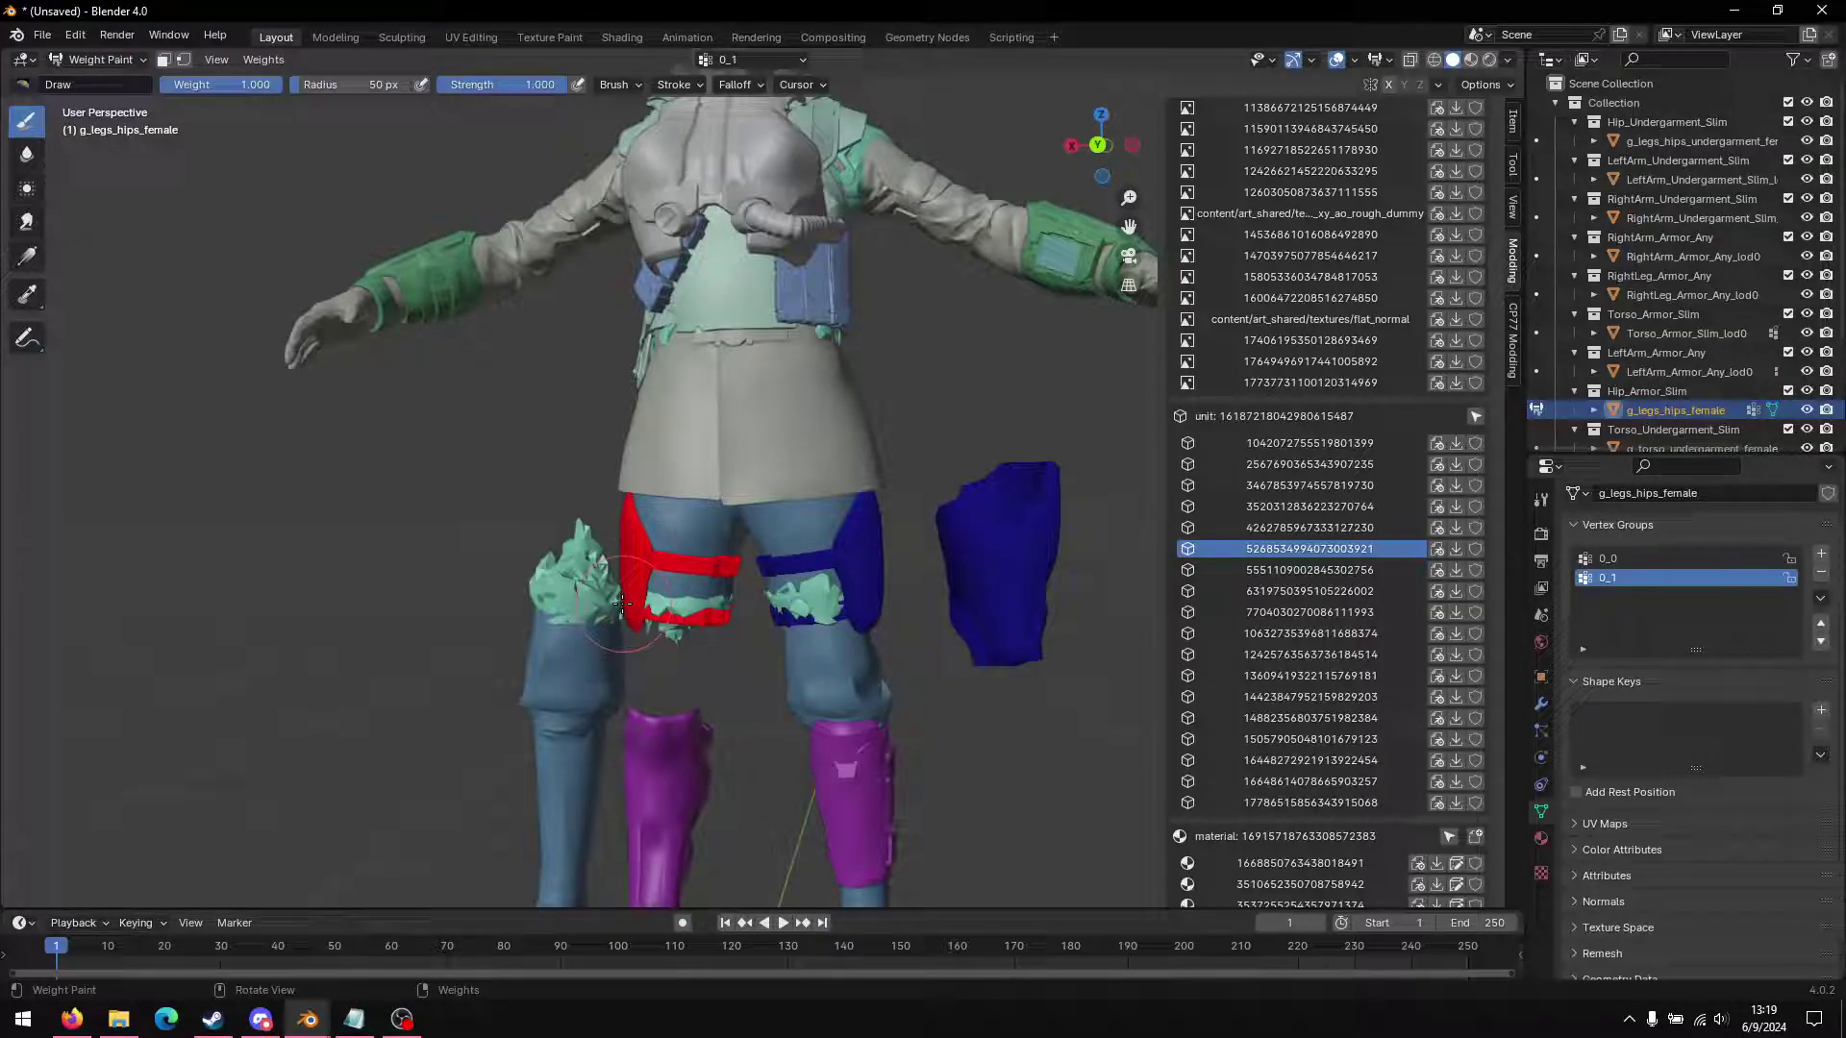
Step: Assign all vertices of the joined thigh guard to vertex group 0_0 with weight 1.000 and display the result in Weight Paint mode
{"action": "left_click", "coordinate": [1634, 558]}
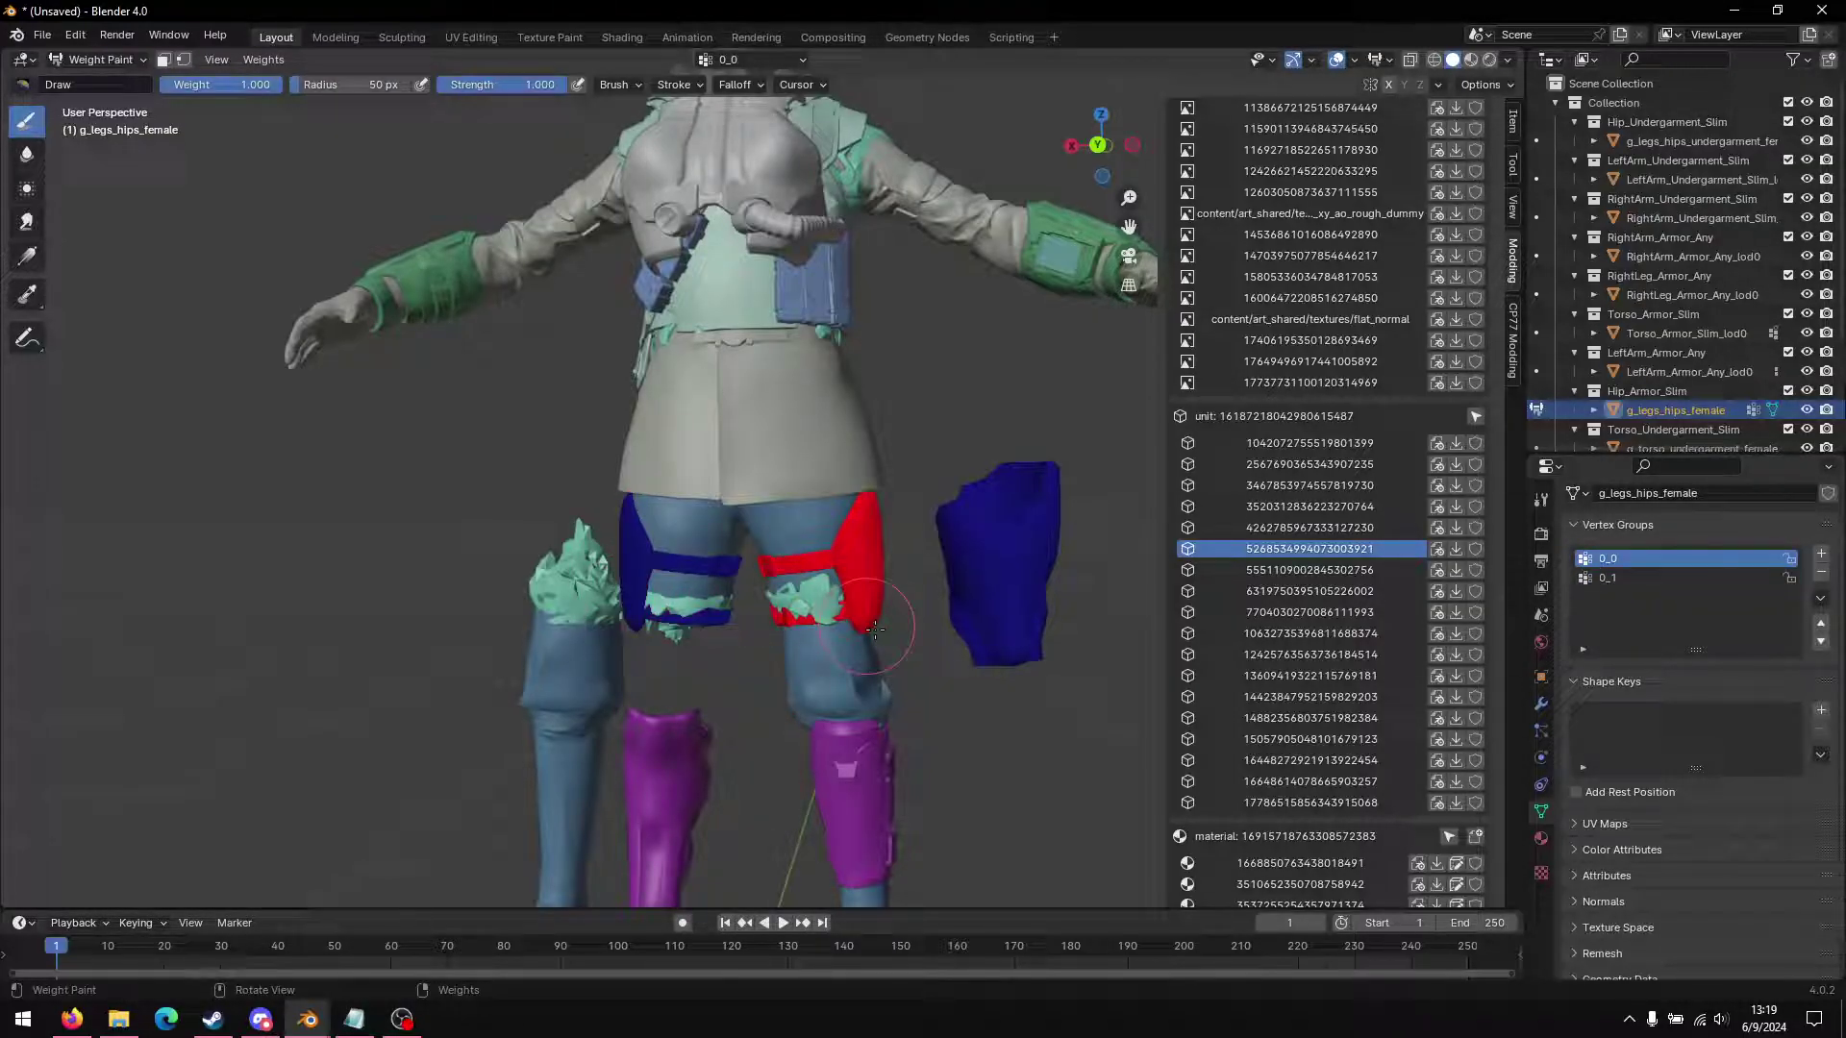
{"action": "middle_click_drag", "start_coordinate": [884, 618], "coordinate": [837, 609], "text": "shift"}
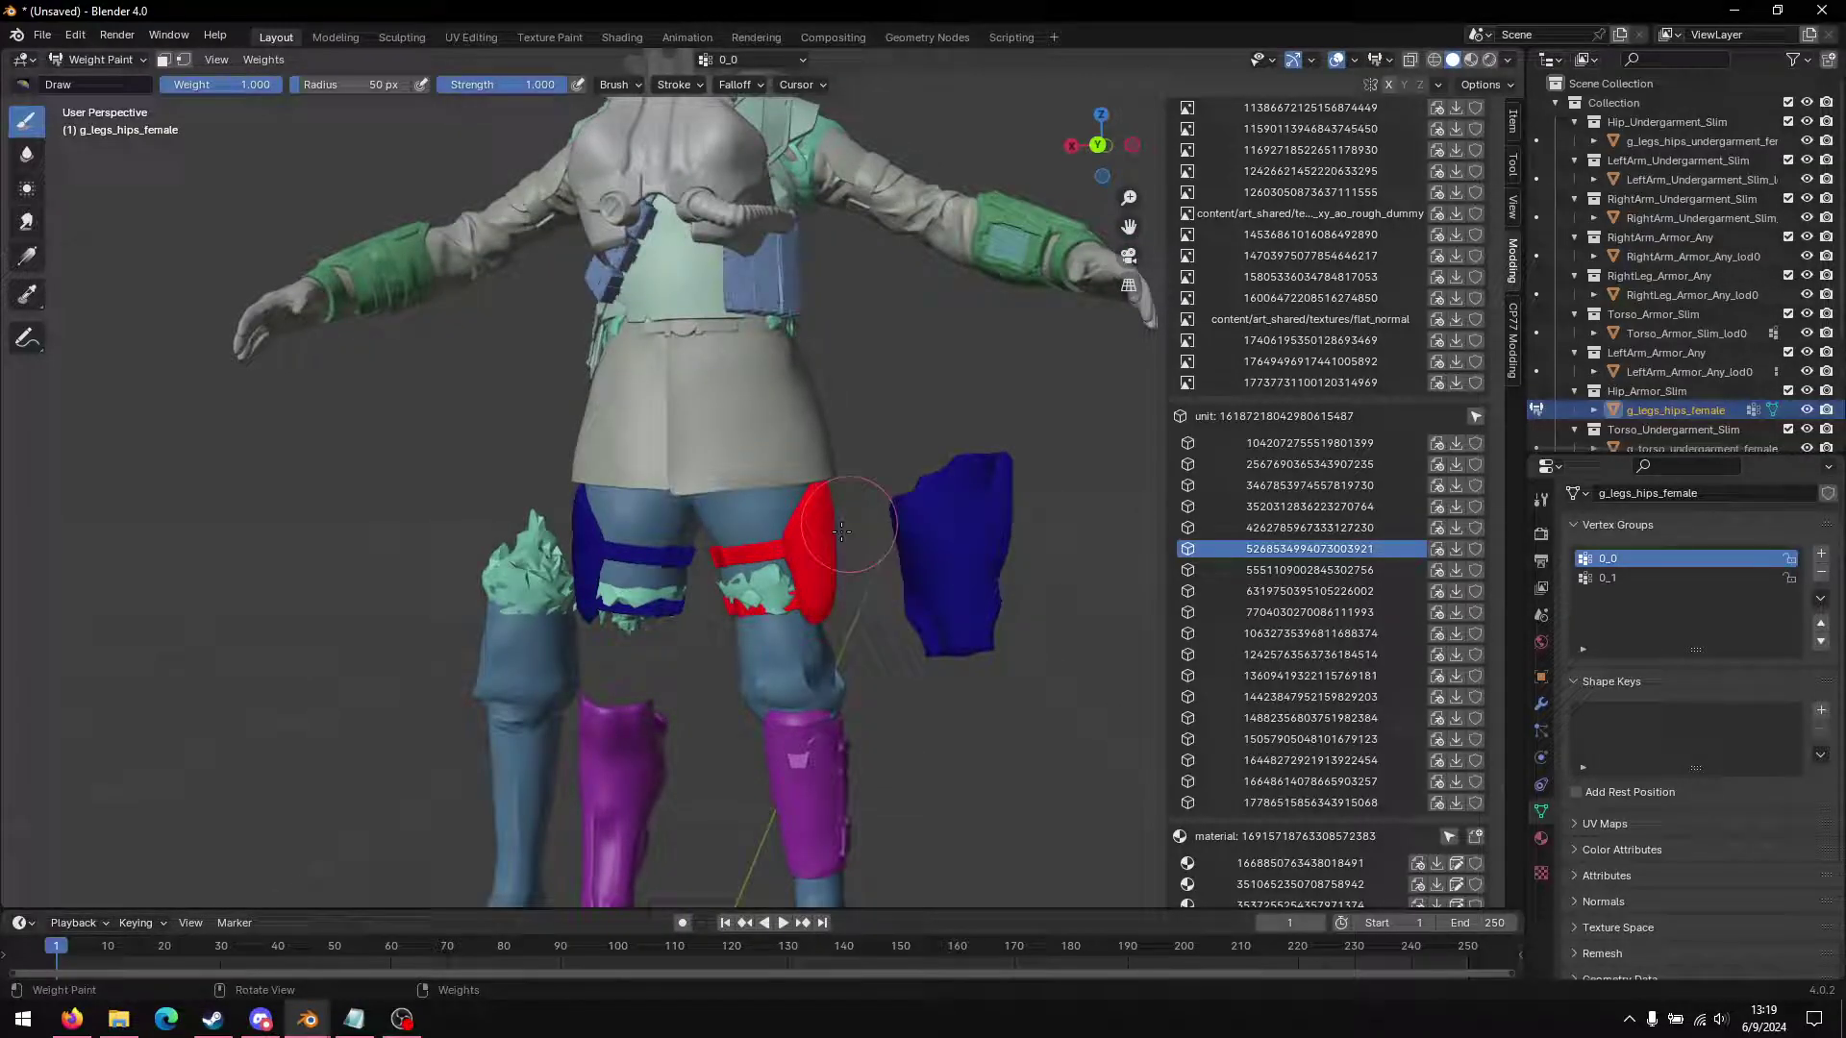
{"action": "key", "text": "Tab"}
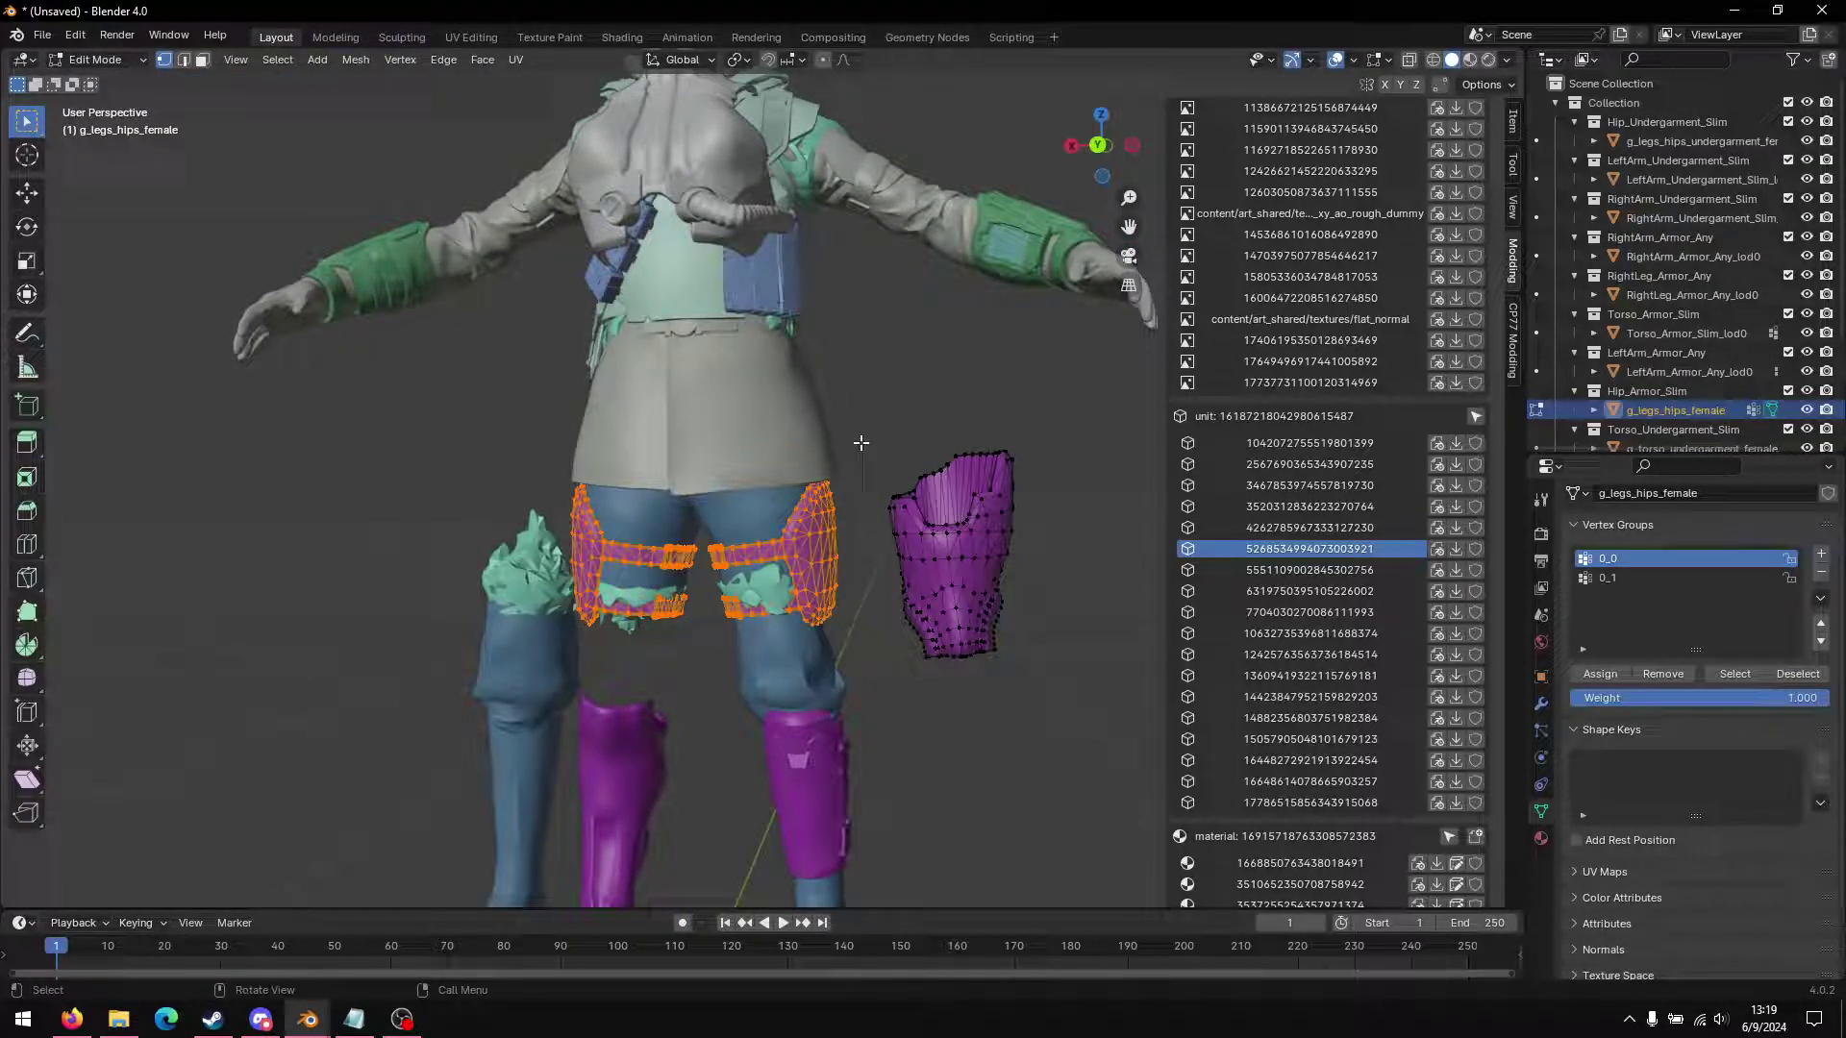
{"action": "key", "text": "z"}
{"action": "left_click", "coordinate": [737, 445]}
{"action": "left_click_drag", "start_coordinate": [857, 404], "coordinate": [1048, 684]}
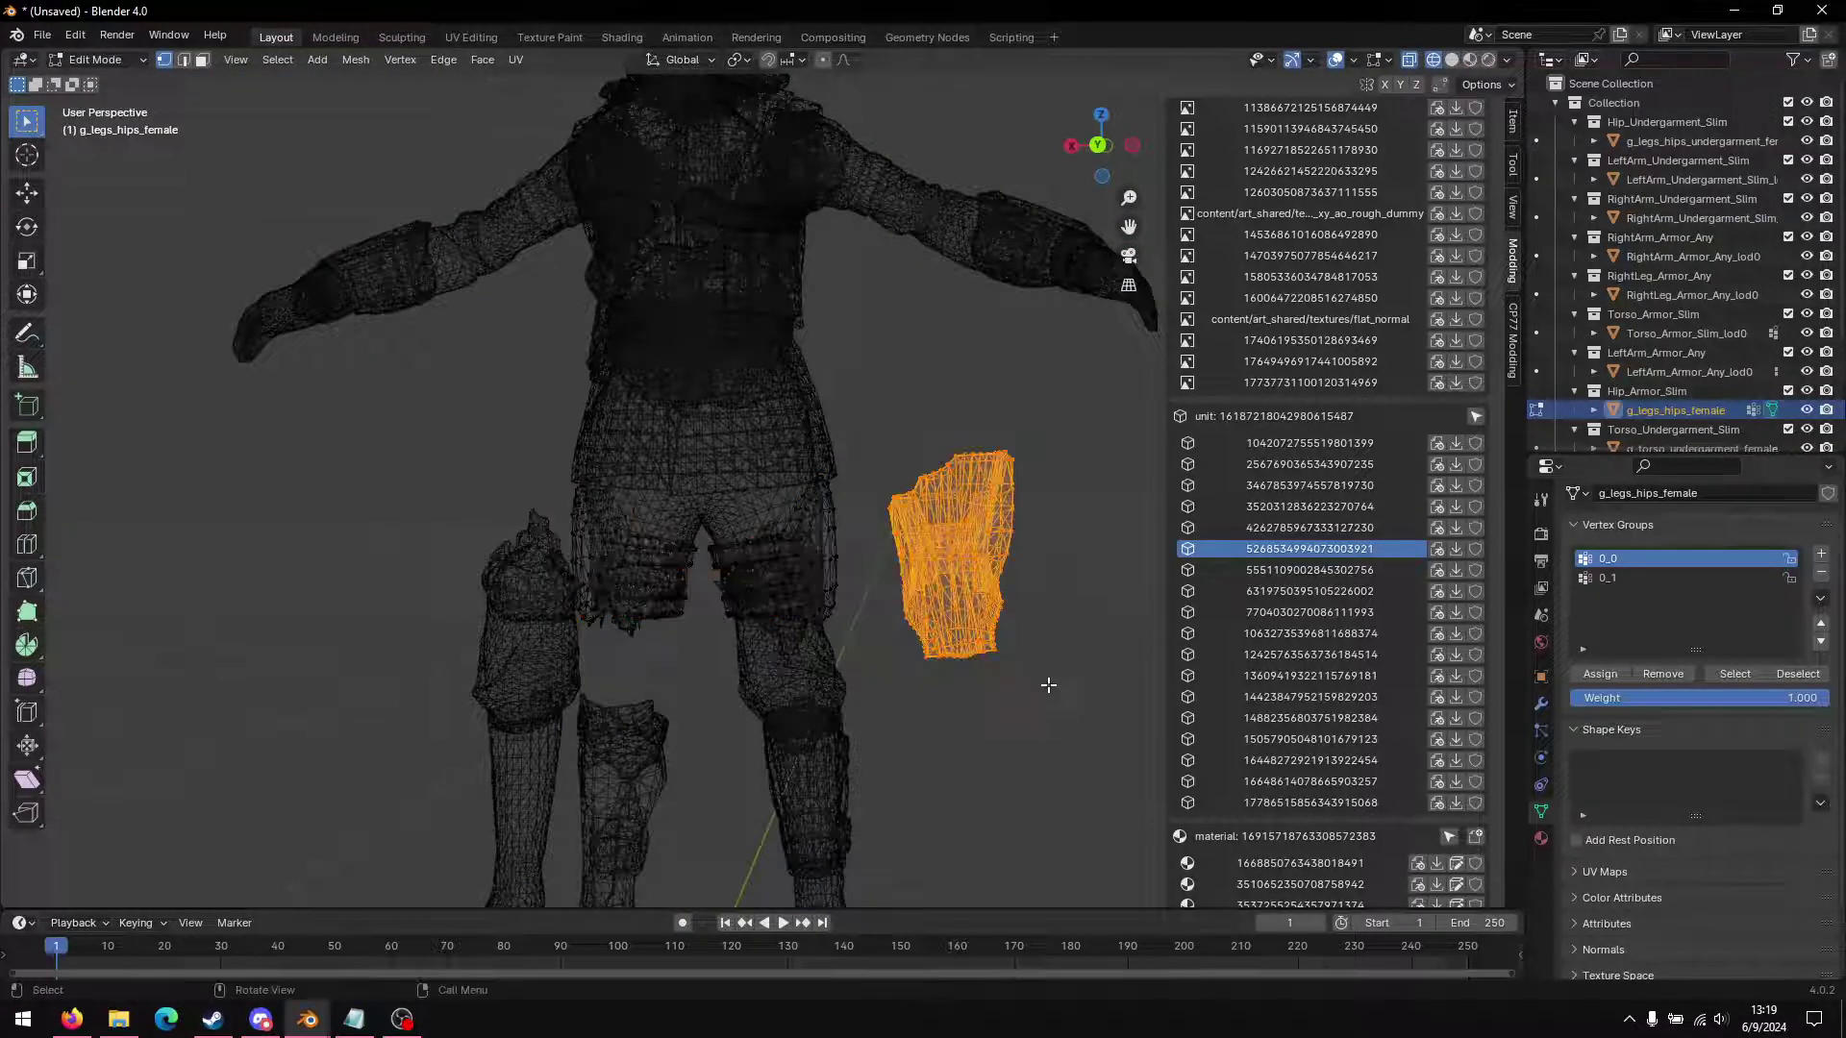
{"action": "left_click", "coordinate": [1598, 676]}
{"action": "key", "text": "Tab"}
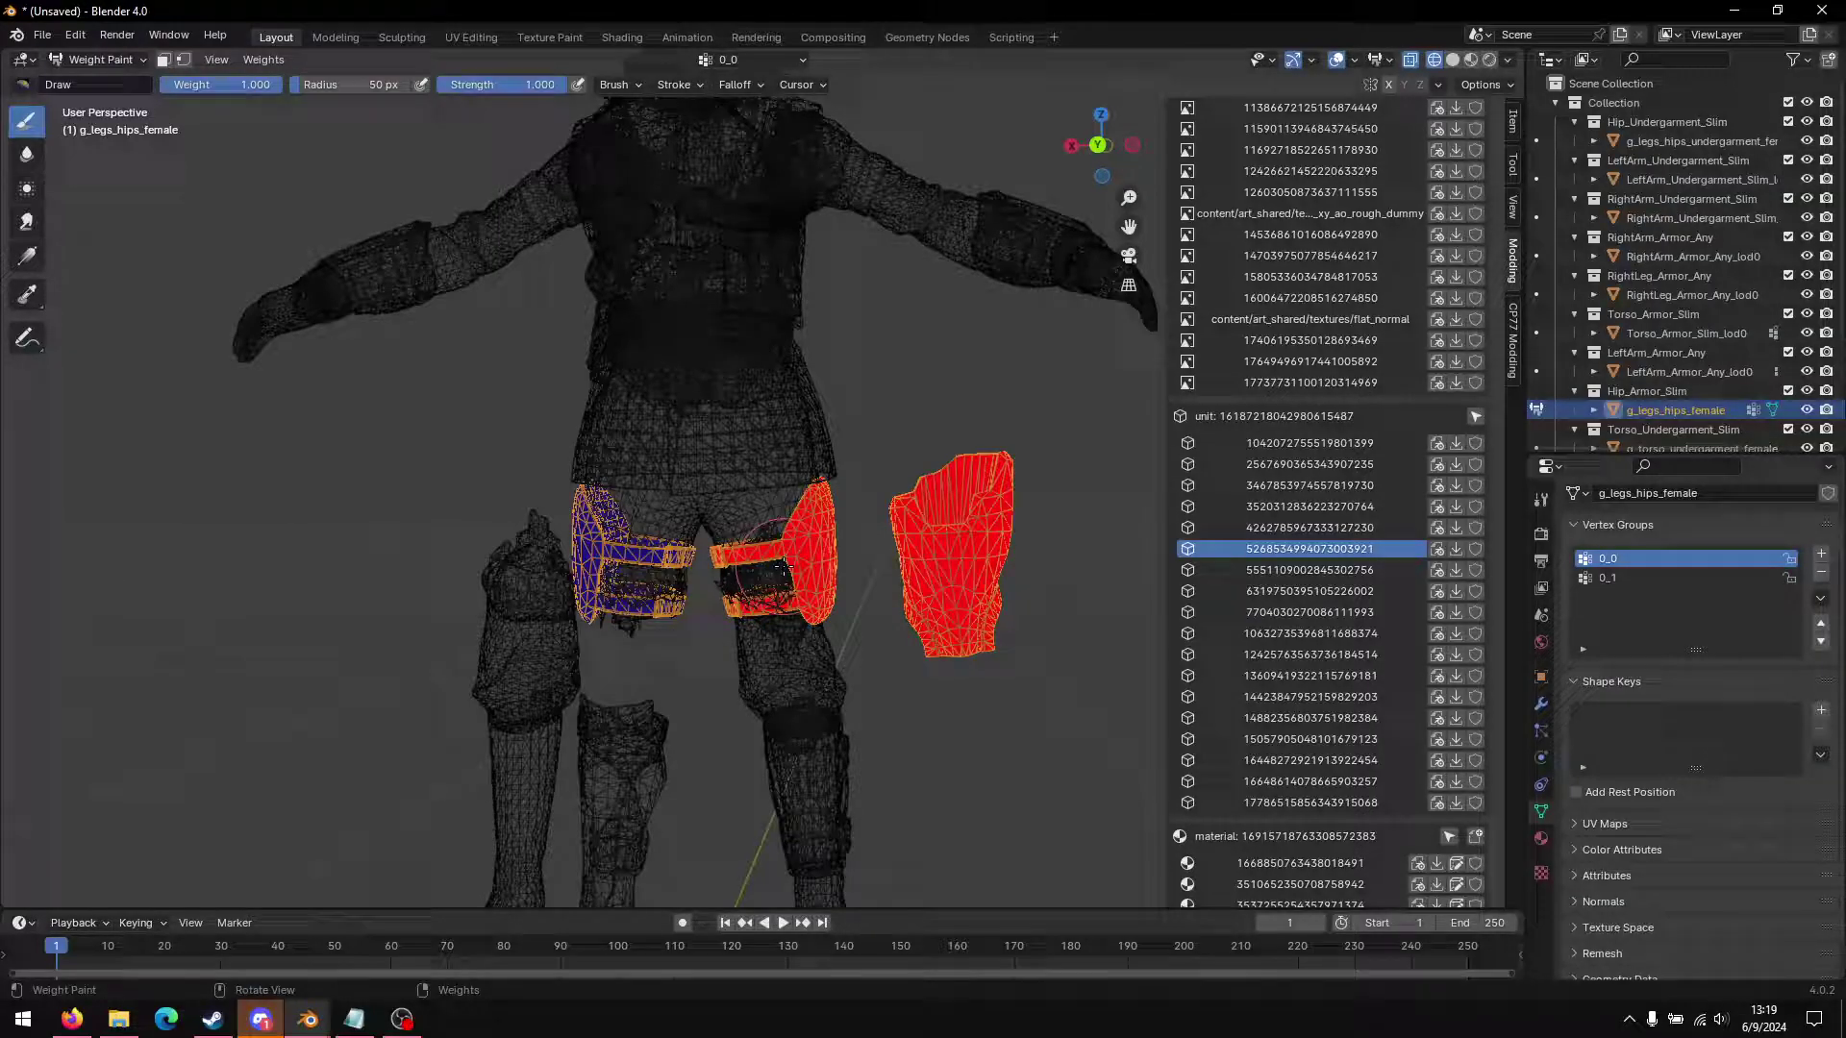
Step: Delete the vertices of the original left-thigh armor from the g_legs_hips_female mesh
{"action": "key", "text": "Tab"}
{"action": "left_click_drag", "start_coordinate": [855, 639], "coordinate": [702, 449]}
{"action": "key", "text": "x"}
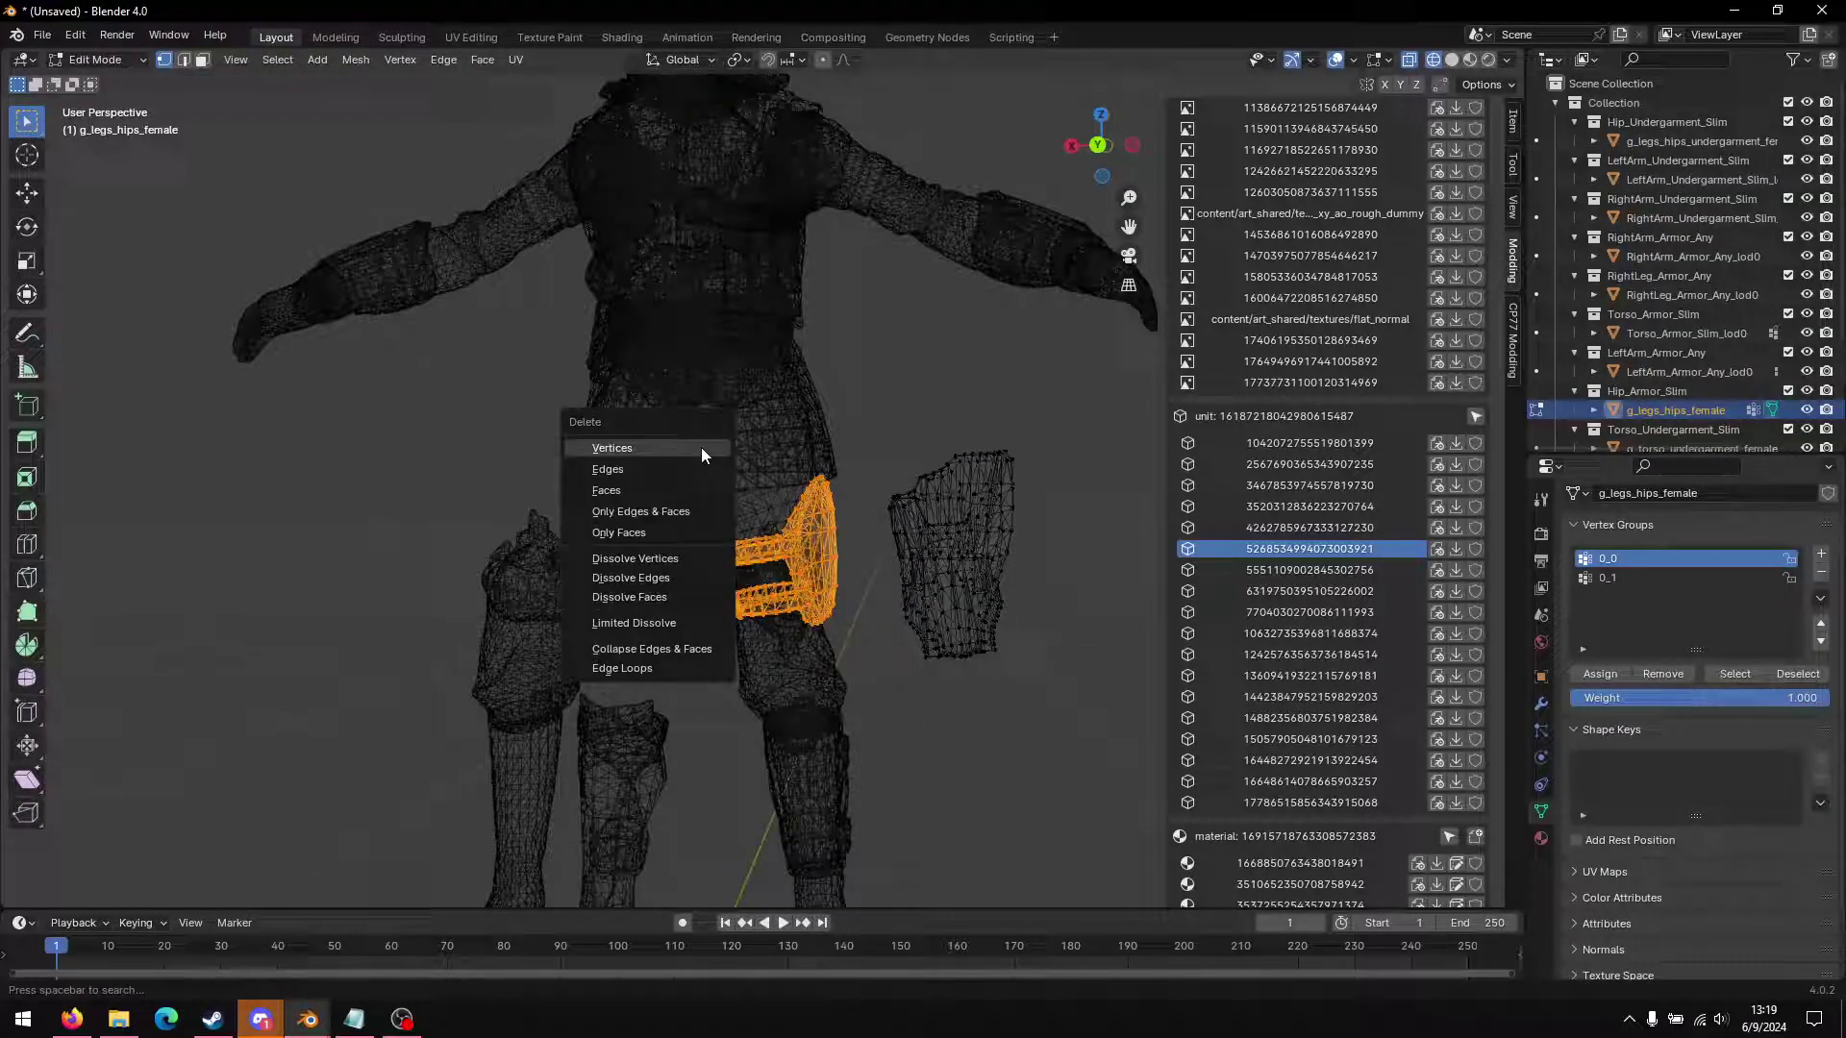
{"action": "left_click", "coordinate": [702, 449]}
Step: Return to solid shading and move the thigh guard's vertices along X and Y onto the left thigh
{"action": "left_click_drag", "start_coordinate": [856, 424], "coordinate": [932, 640]}
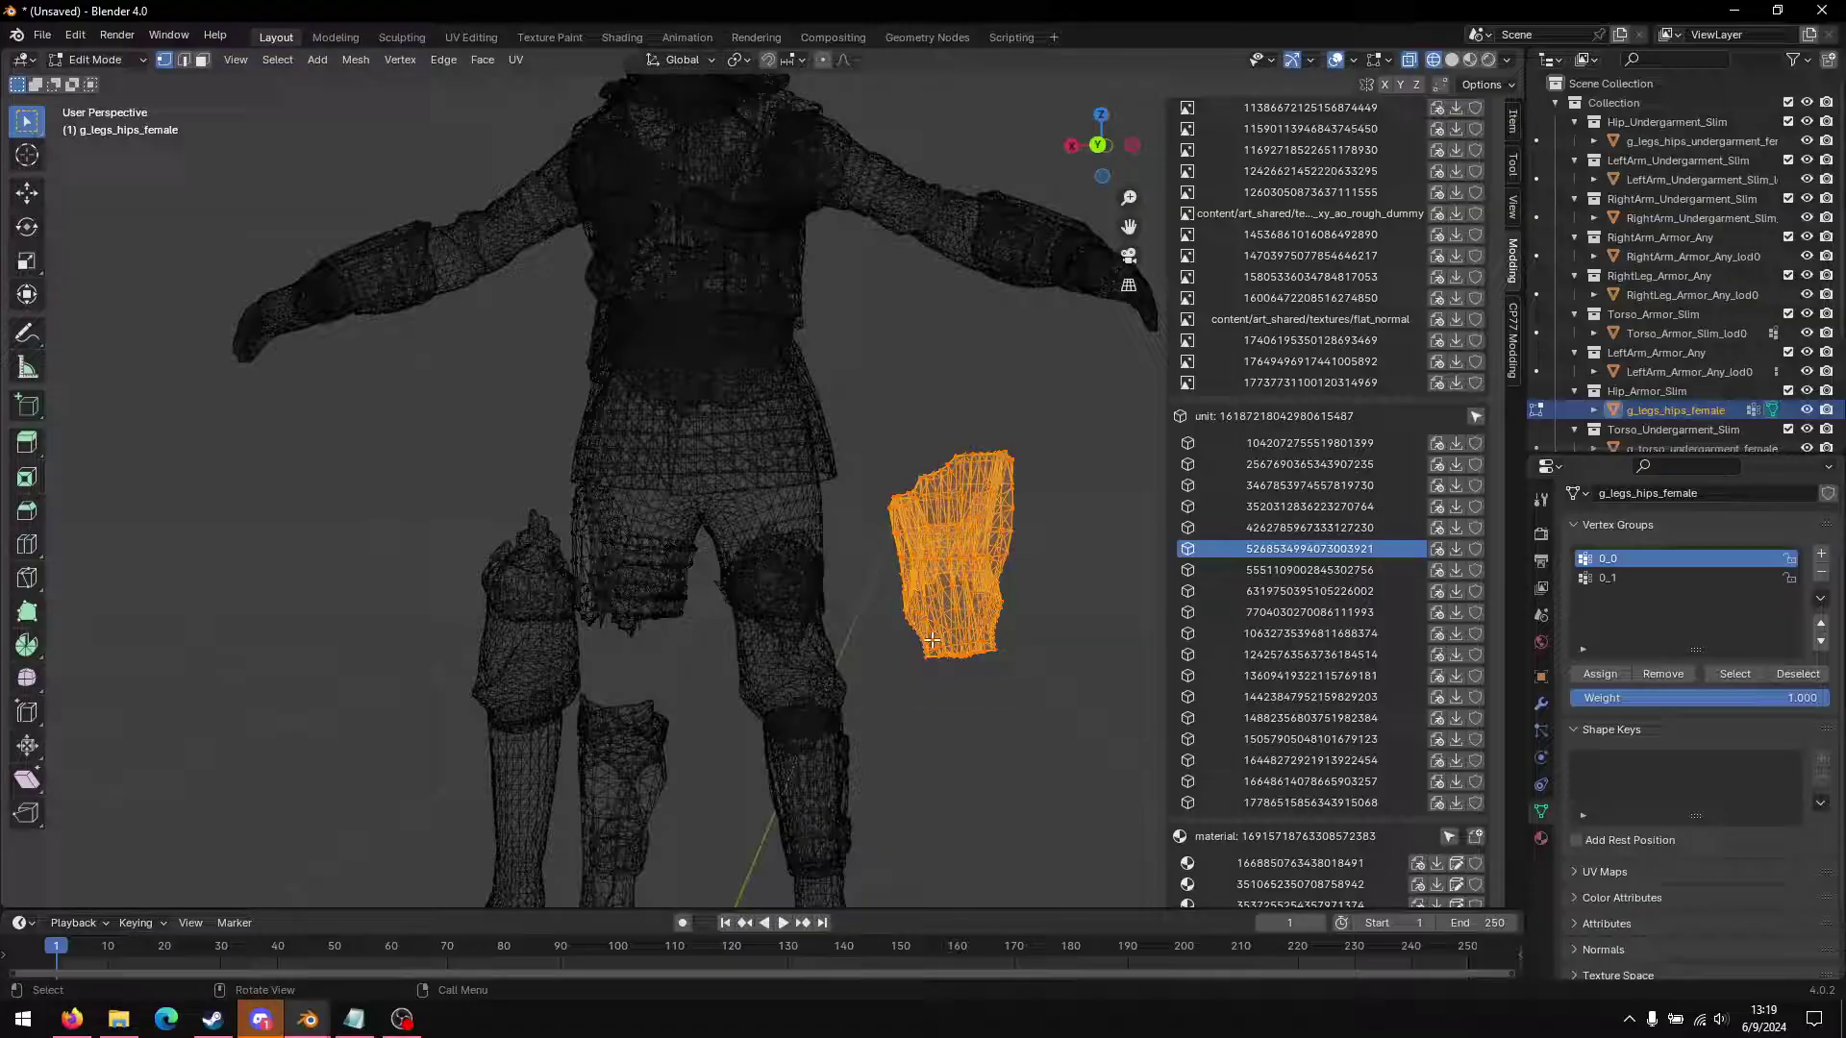
{"action": "key", "text": "Tab"}
{"action": "key", "text": "z"}
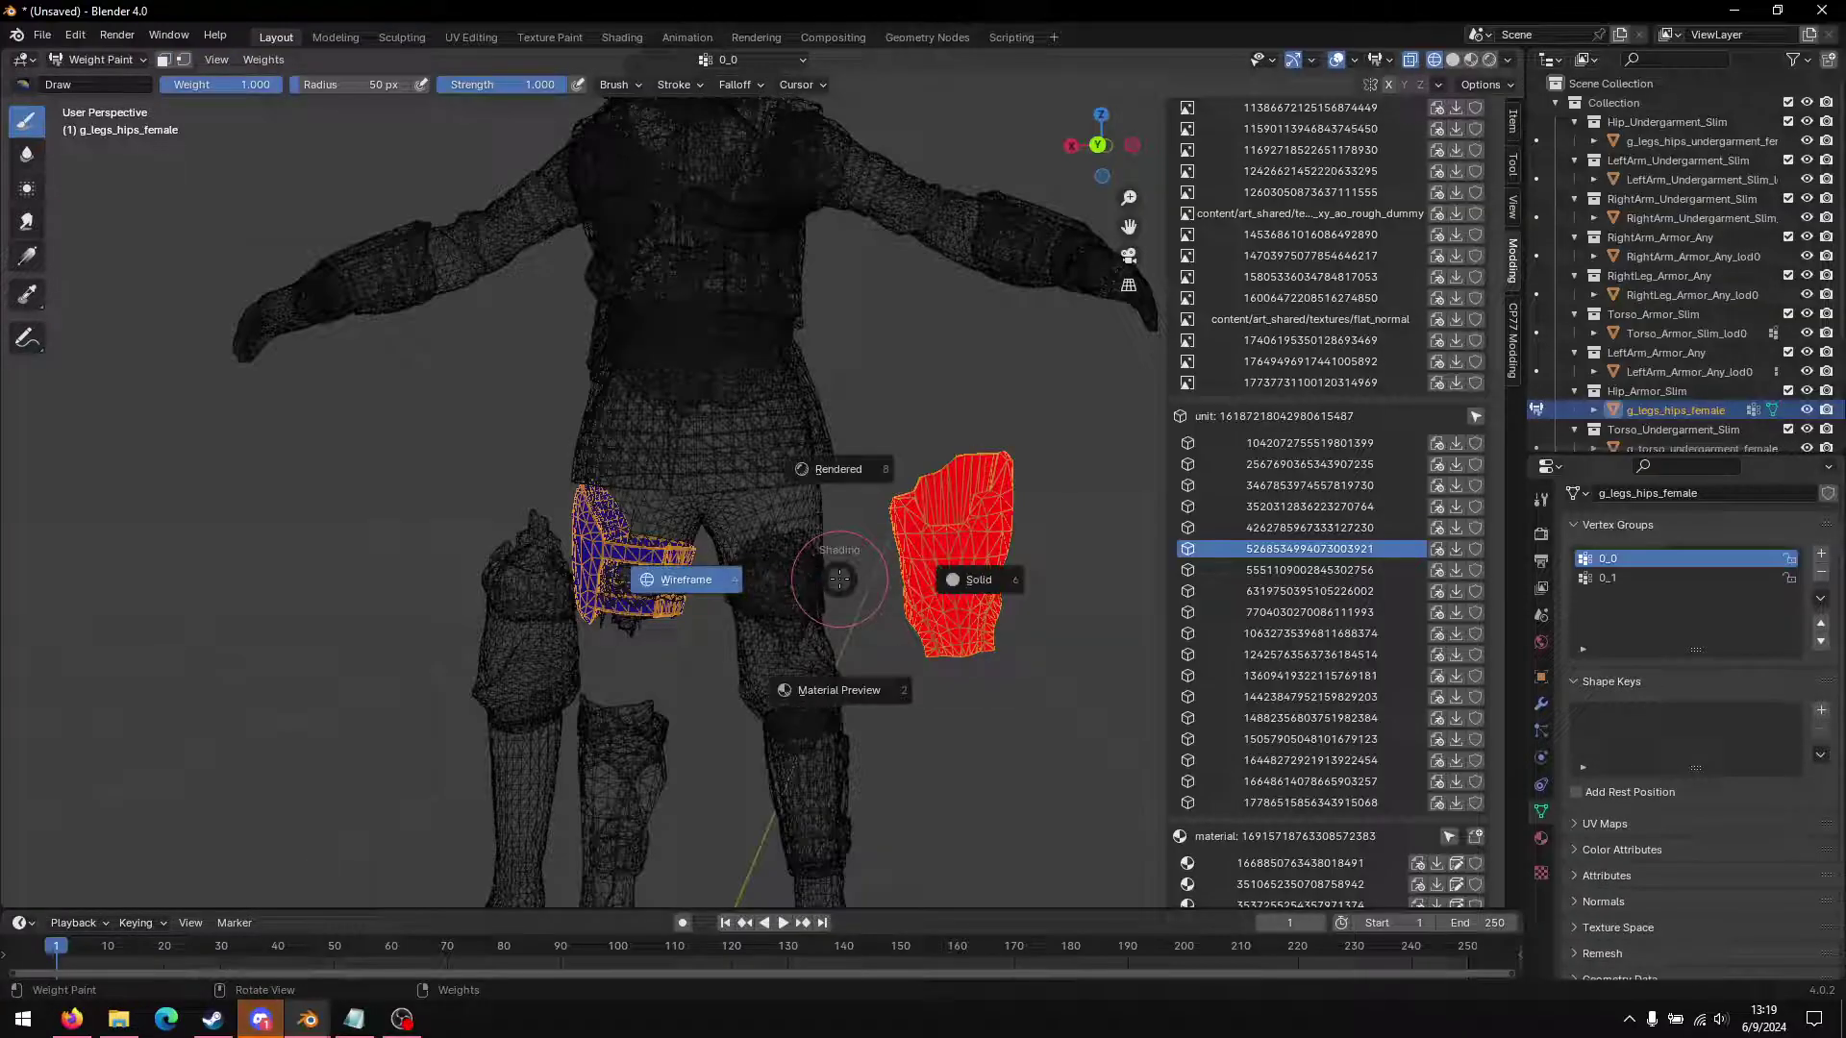
{"action": "left_click", "coordinate": [950, 581]}
{"action": "key", "text": "Tab"}
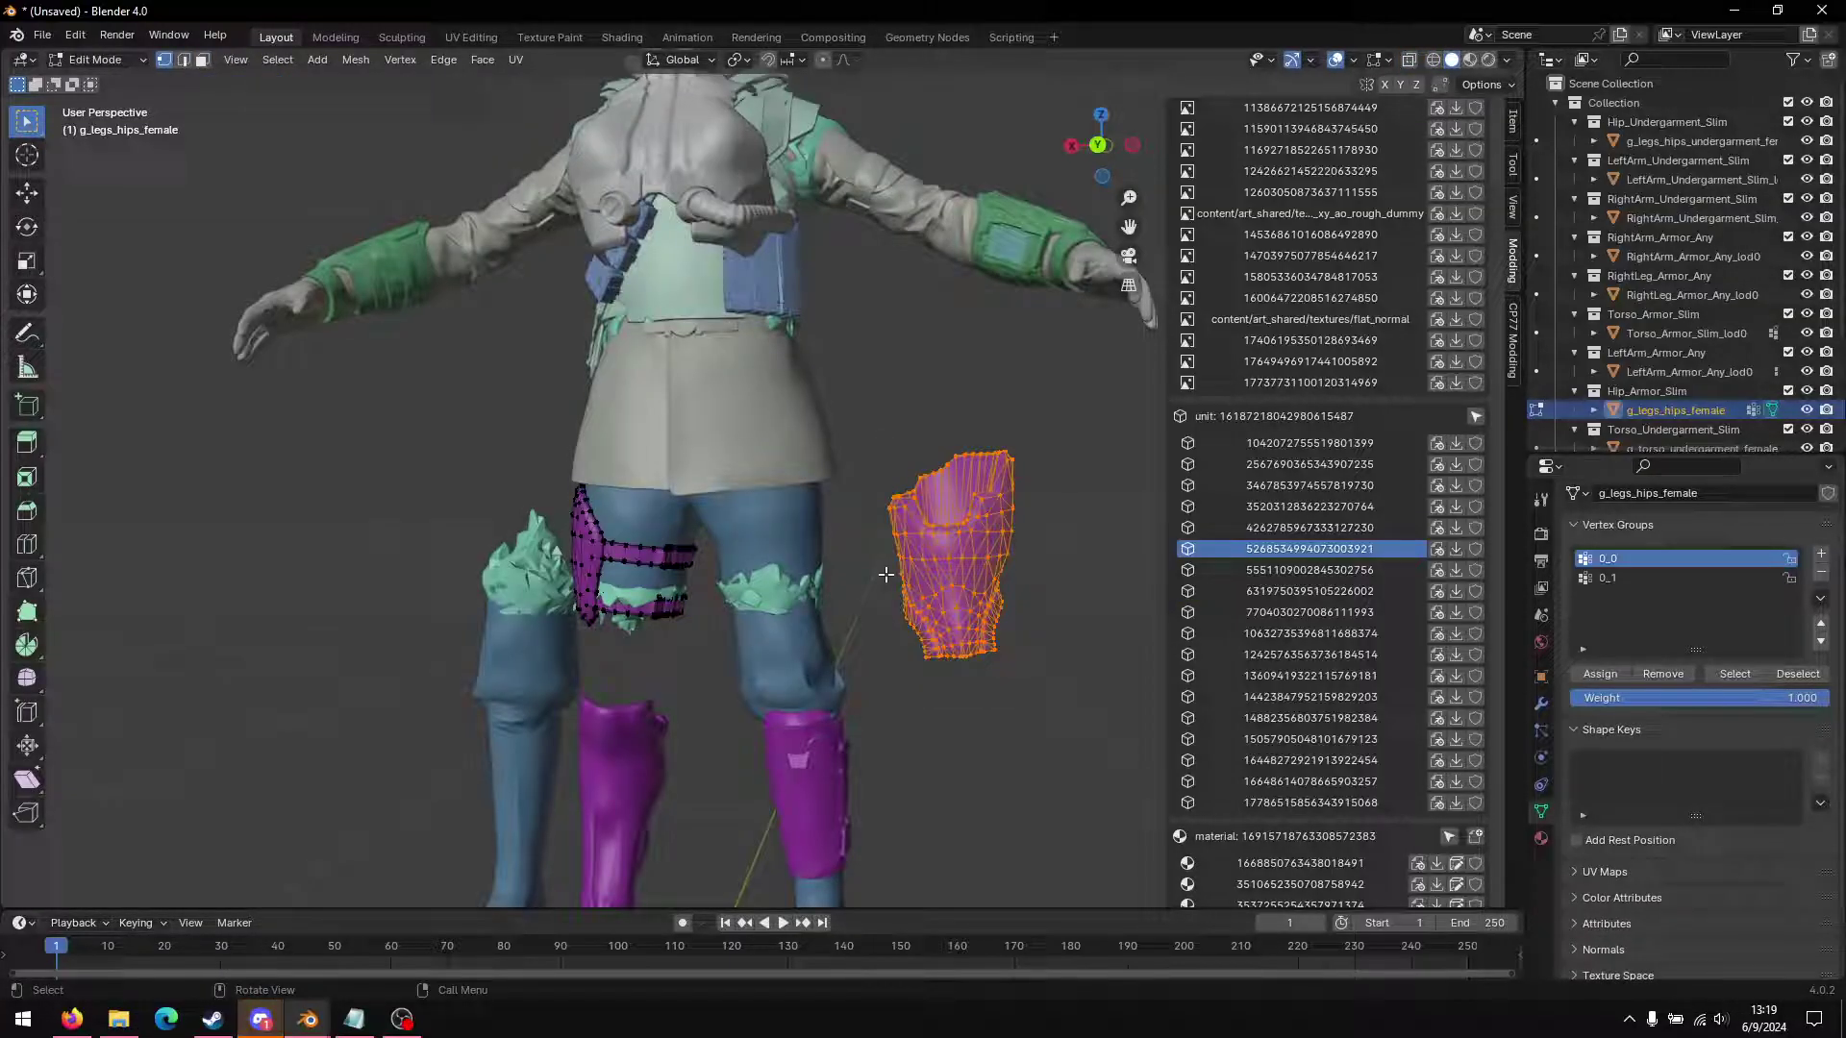
{"action": "key", "text": "g"}
{"action": "key", "text": "x"}
{"action": "left_click", "coordinate": [721, 574]}
{"action": "middle_click_drag", "start_coordinate": [721, 575], "coordinate": [505, 611]}
{"action": "key", "text": "g"}
{"action": "key", "text": "y"}
{"action": "left_click", "coordinate": [461, 581]}
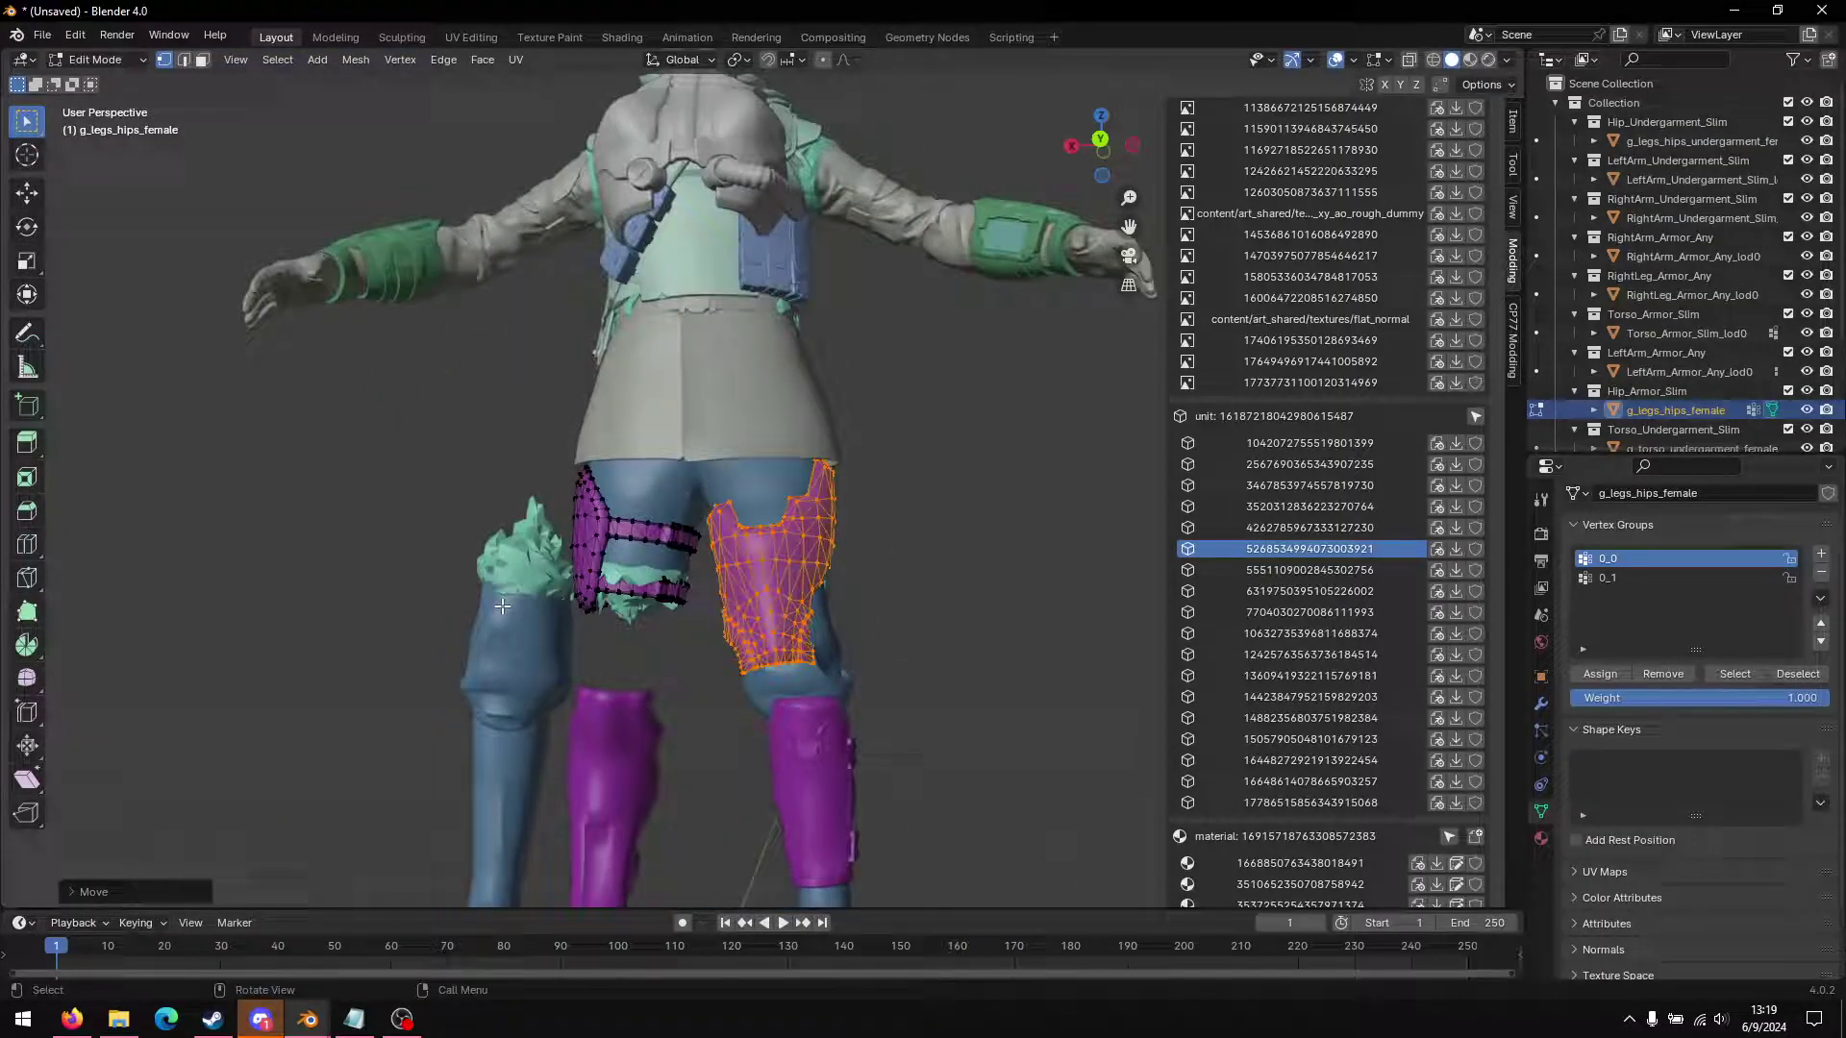
Step: Rotate the thigh guard about Y, nudge it to fit the left thigh and display its 0_0 weights
{"action": "key", "text": "r"}
{"action": "key", "text": "y"}
{"action": "left_click", "coordinate": [492, 633]}
{"action": "key", "text": "g"}
{"action": "left_click", "coordinate": [606, 635]}
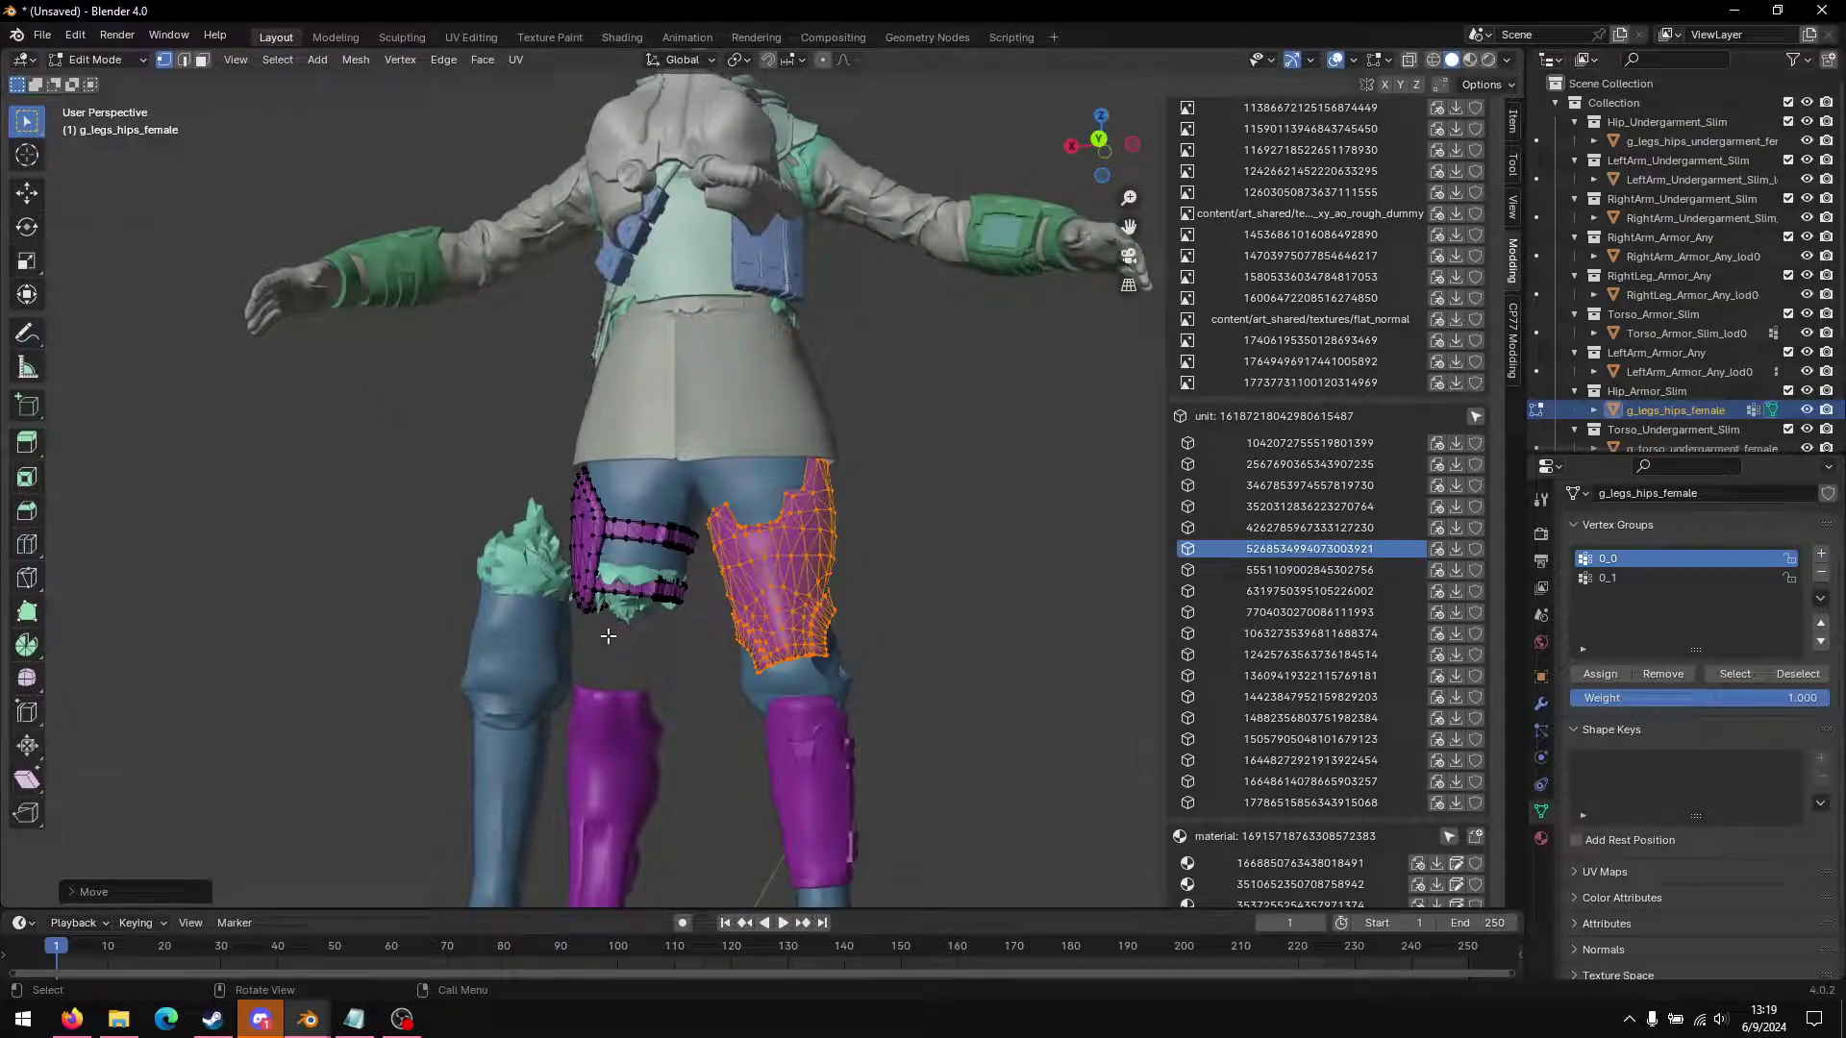
{"action": "mouse_move", "coordinate": [605, 634]}
{"action": "middle_mouse_down"}
{"action": "mouse_move", "coordinate": [391, 638]}
{"action": "mouse_move", "coordinate": [591, 635]}
{"action": "middle_mouse_up"}
{"action": "left_click", "coordinate": [621, 498]}
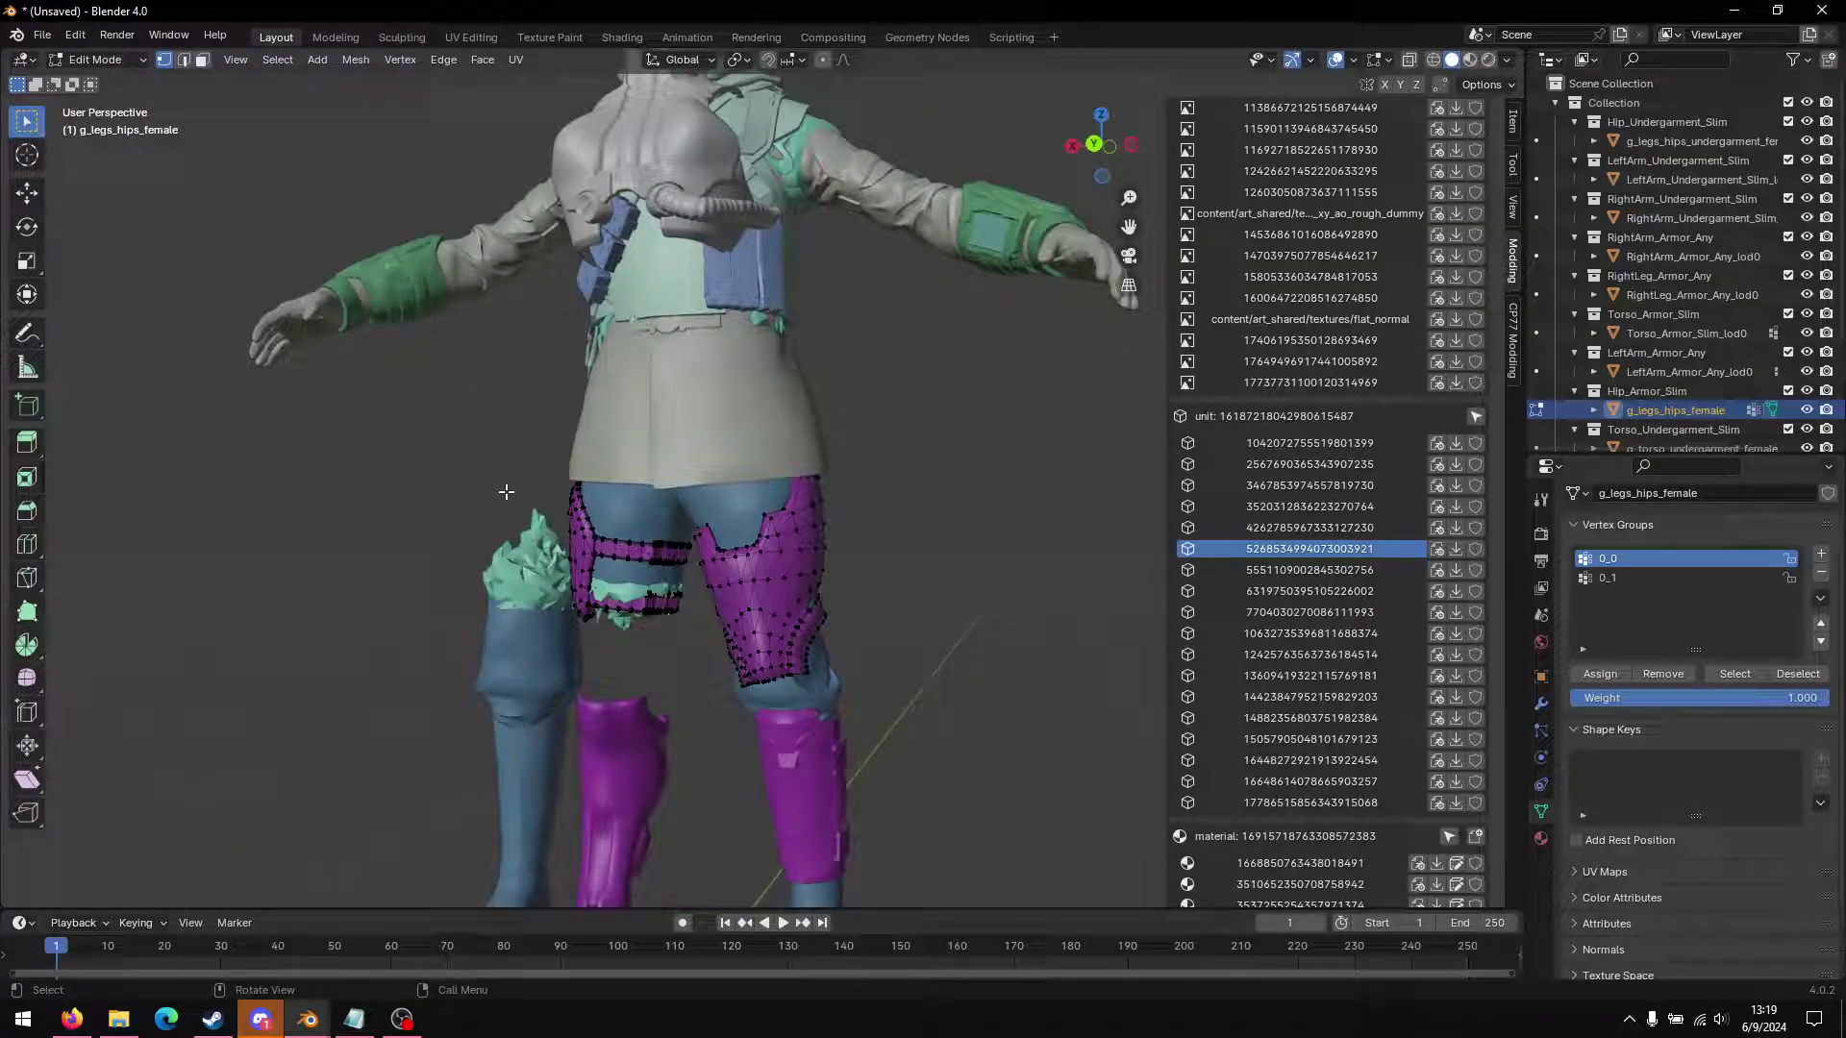
{"action": "key", "text": "Tab"}
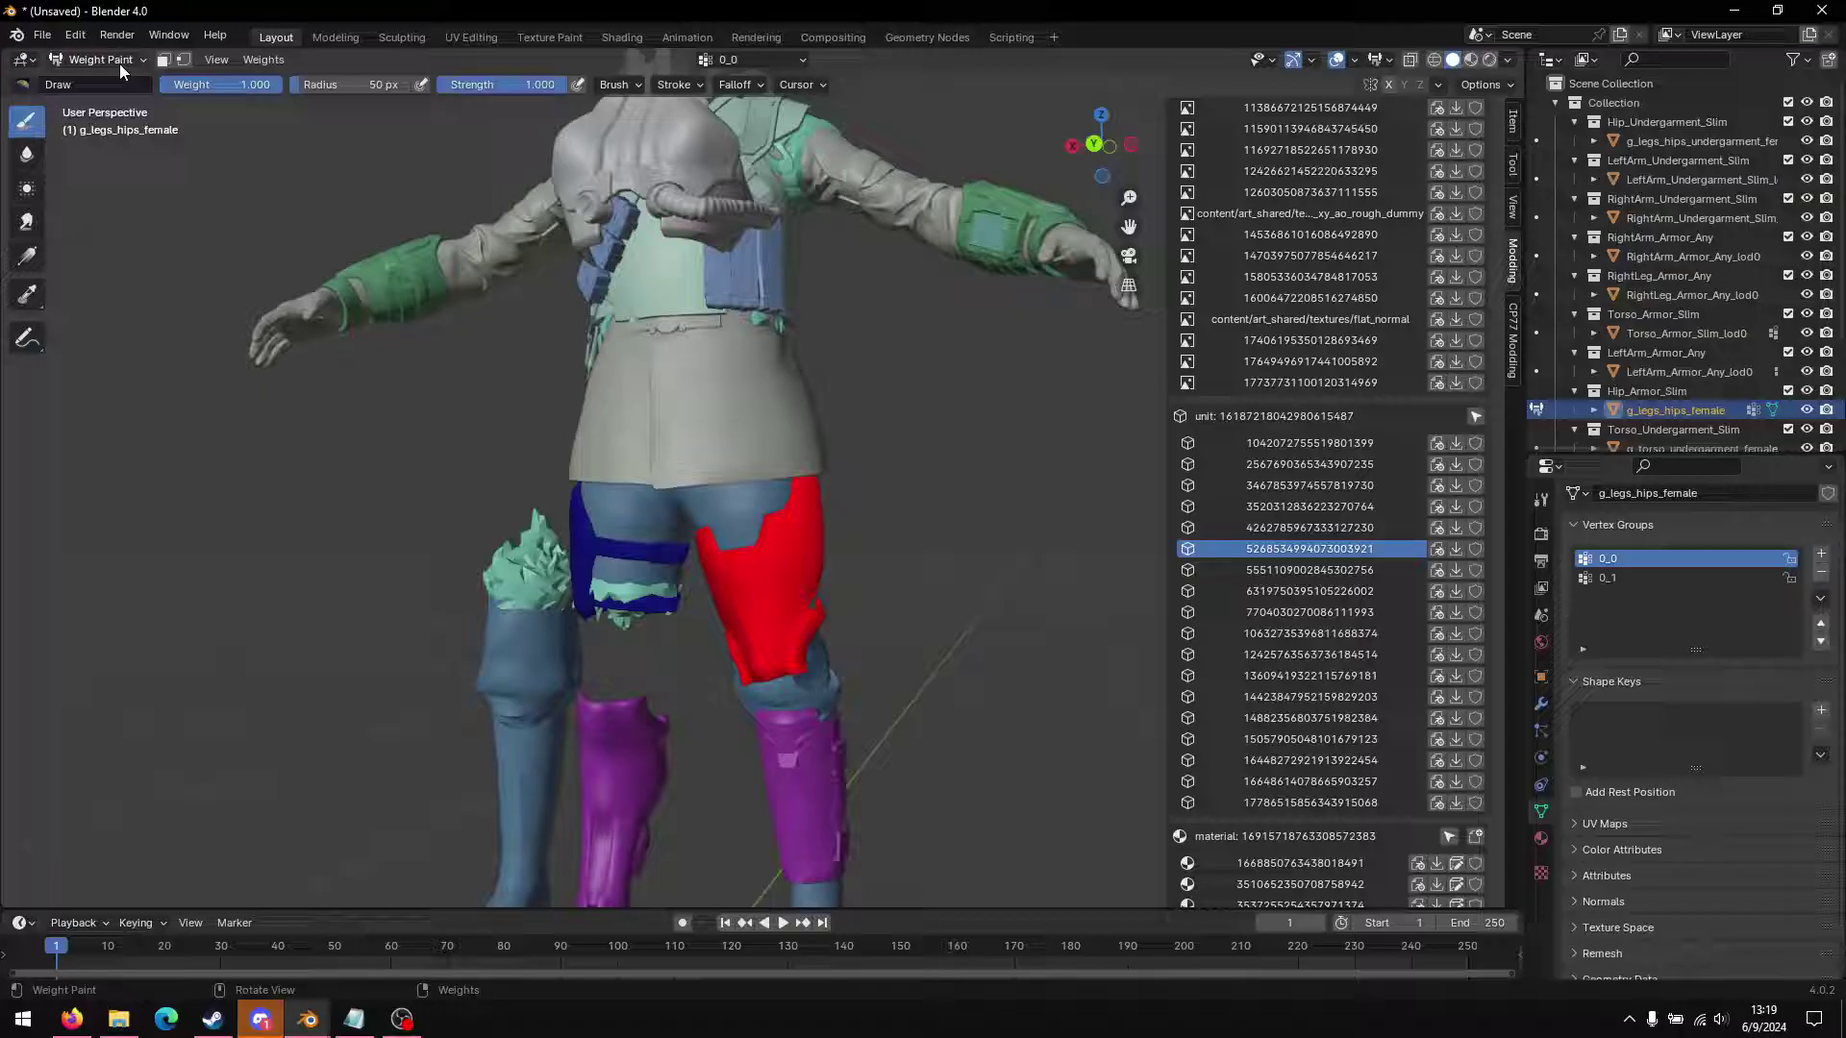
Step: Return to Object Mode and move the grey chest piece submesh_00_LOD_1.002 away from the body
{"action": "left_click", "coordinate": [120, 63]}
{"action": "left_click", "coordinate": [114, 84]}
{"action": "middle_click_drag", "start_coordinate": [471, 341], "coordinate": [586, 586], "text": "shift"}
{"action": "left_click", "coordinate": [625, 476]}
{"action": "middle_click_drag", "start_coordinate": [625, 476], "coordinate": [638, 569]}
{"action": "key", "text": "g"}
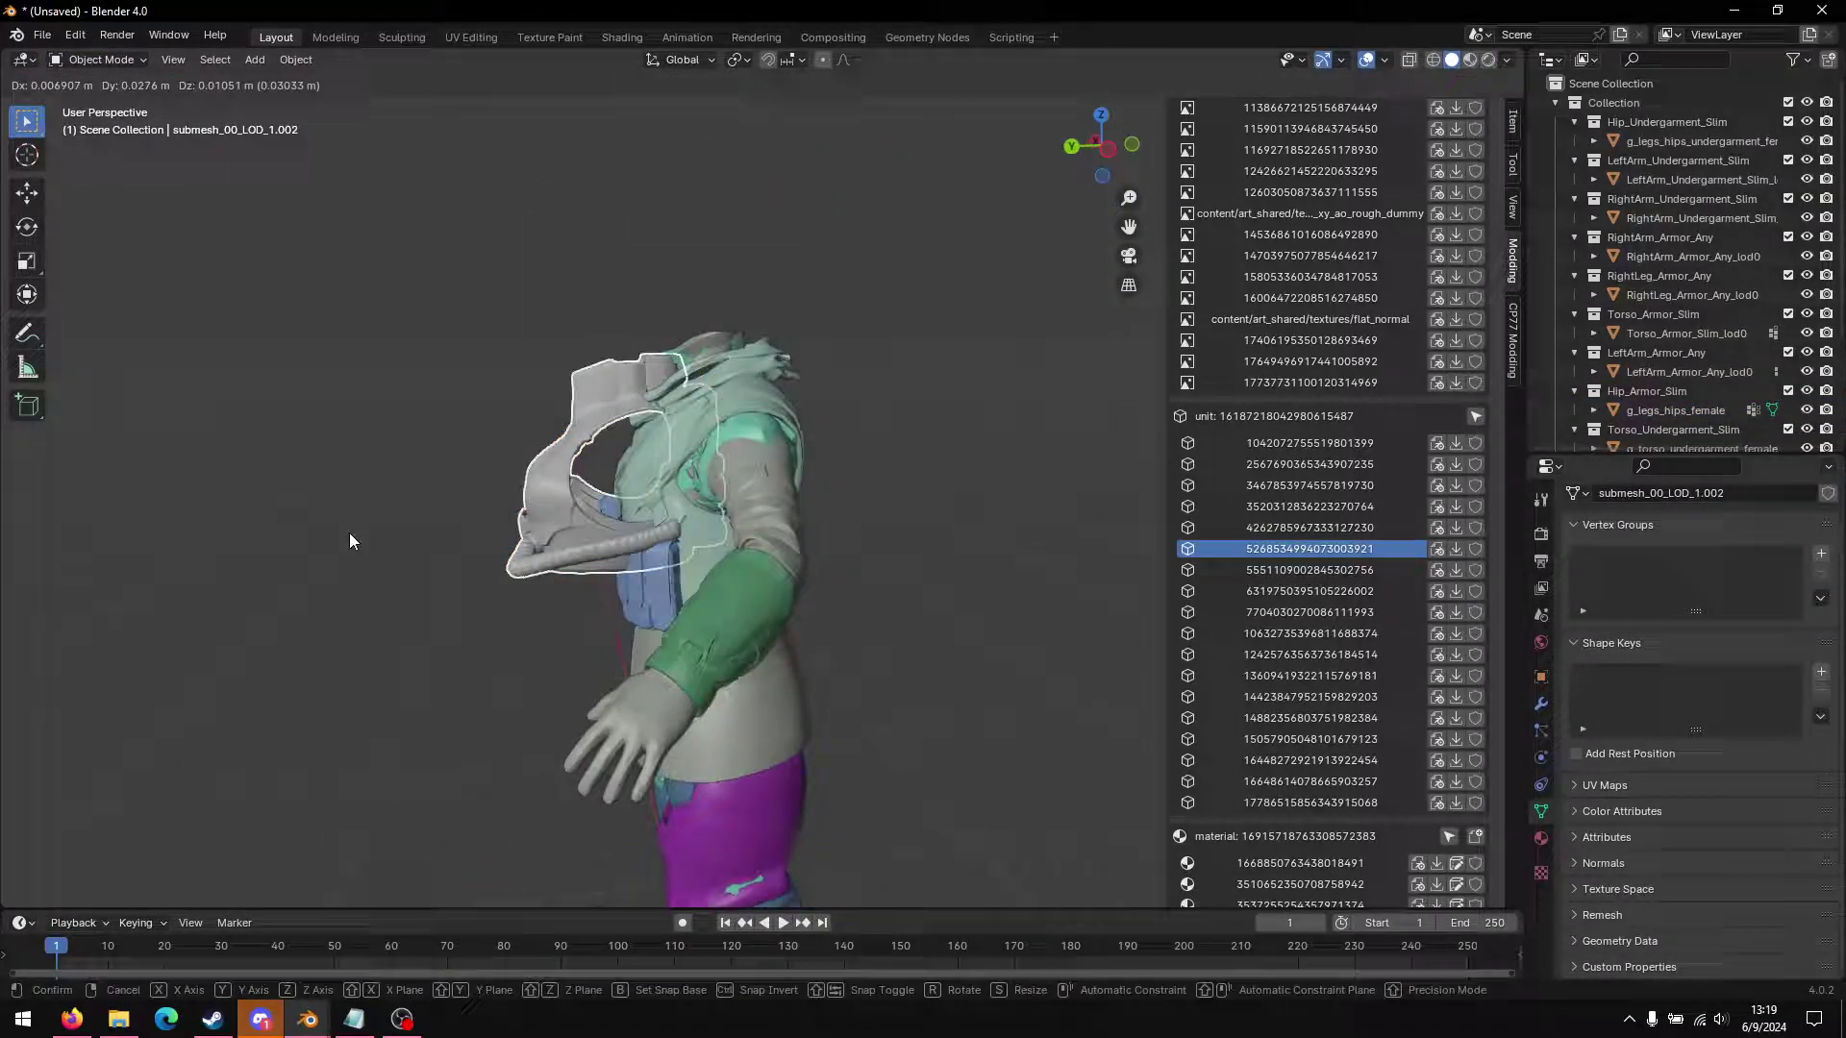
{"action": "left_click", "coordinate": [312, 531]}
{"action": "key", "text": "g"}
{"action": "left_click", "coordinate": [492, 597]}
{"action": "middle_click_drag", "start_coordinate": [492, 597], "coordinate": [615, 563]}
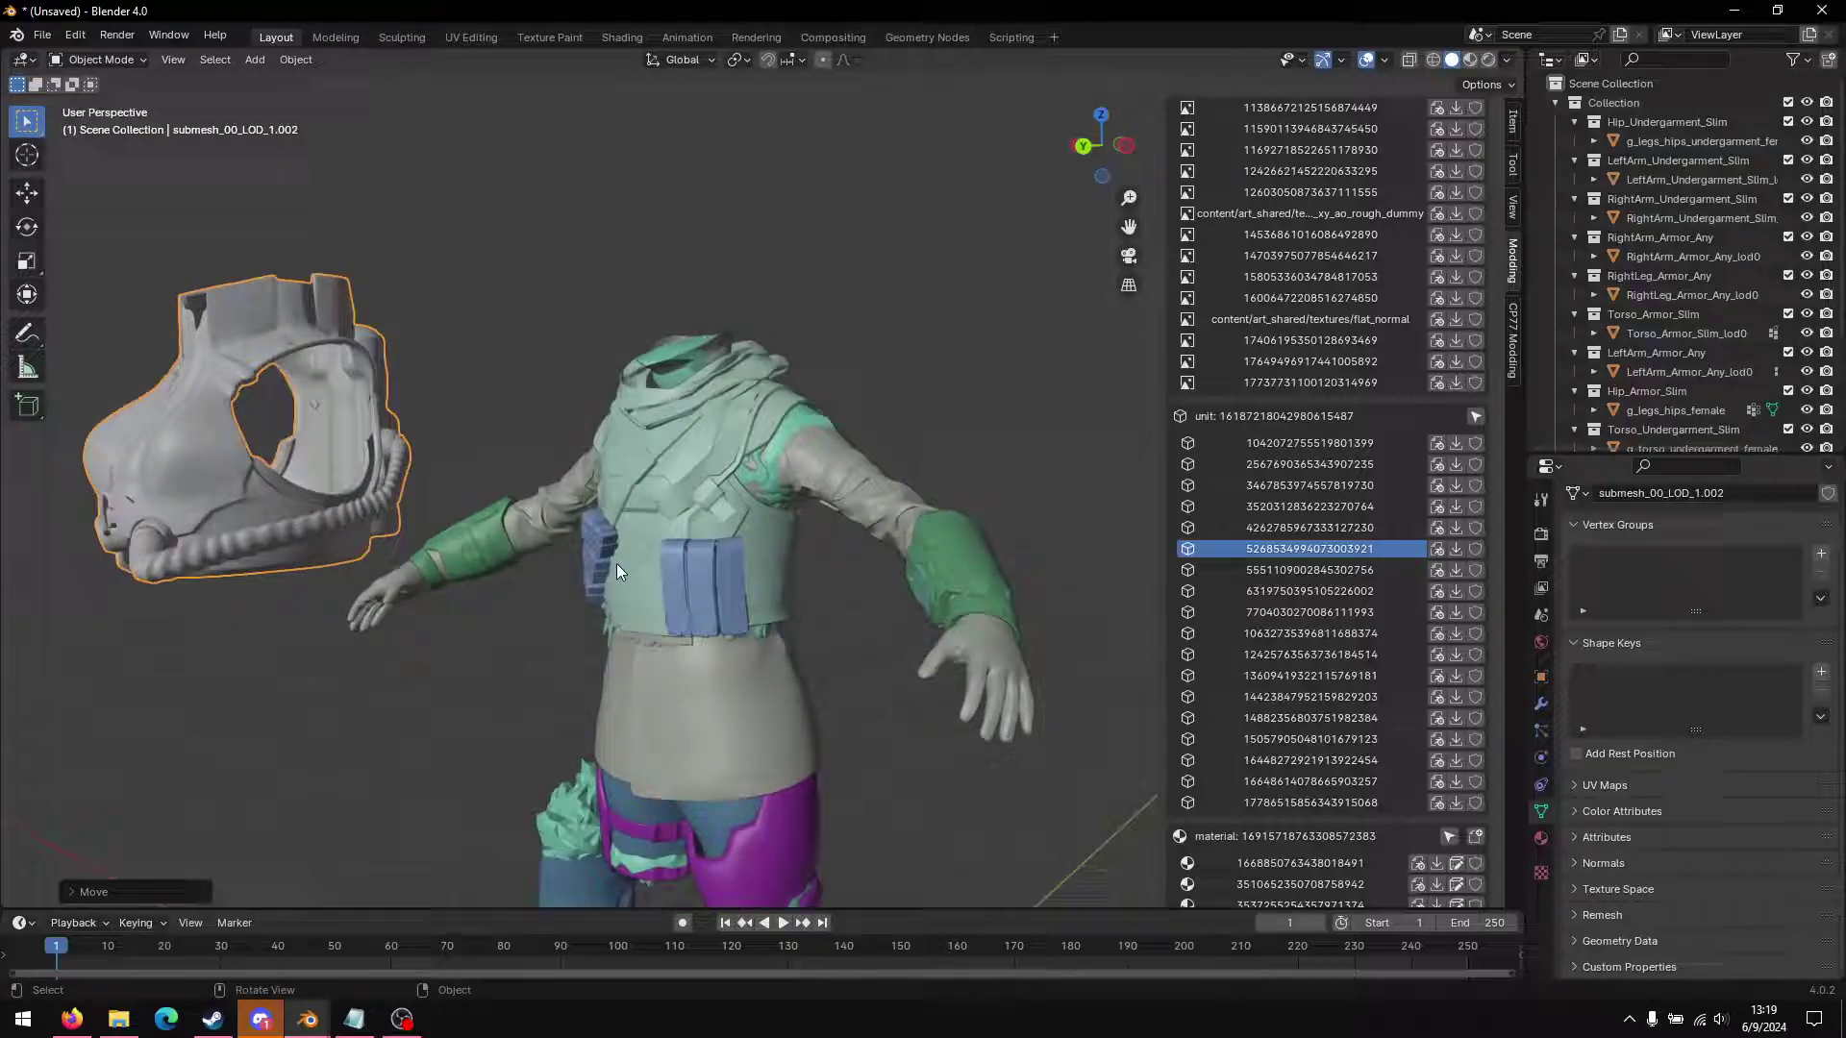
Step: Select Torso_Armor_Slim_lod0, make vertex group 0_1 active and enter Weight Paint mode
{"action": "left_click", "coordinate": [644, 502]}
{"action": "key", "text": "g"}
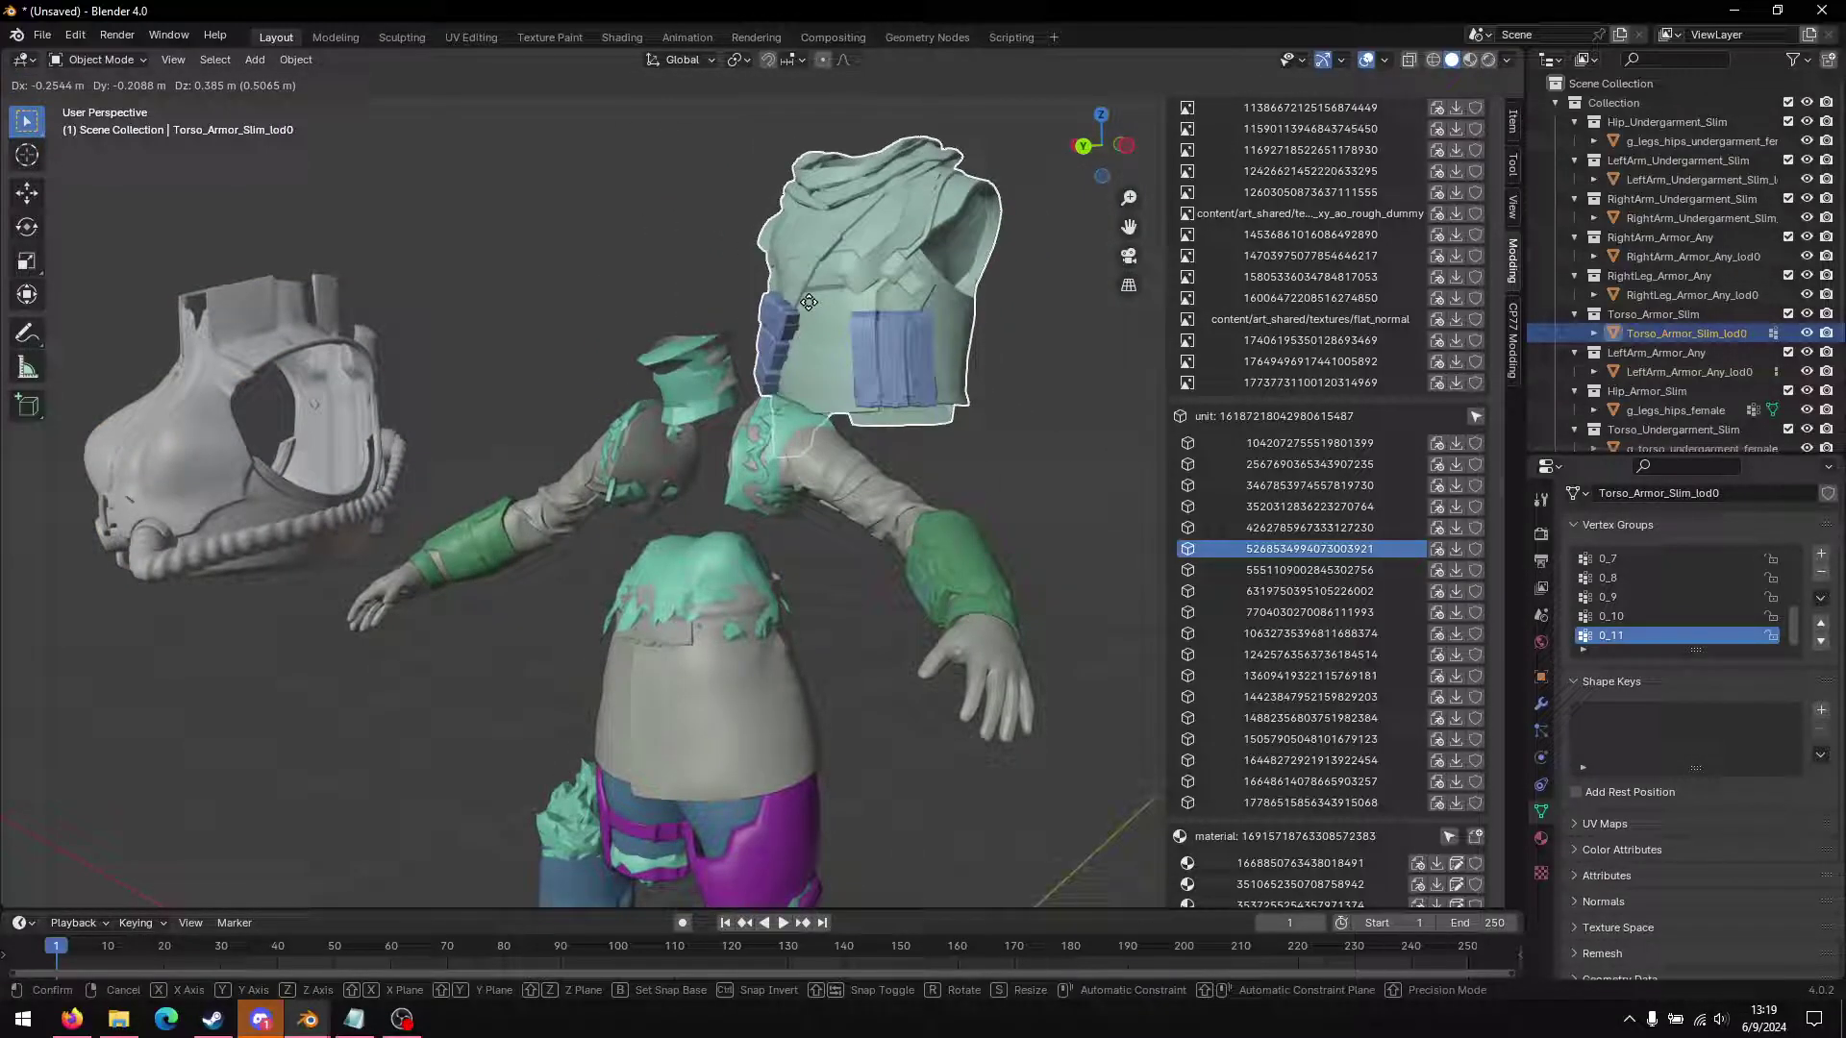
{"action": "right_click", "coordinate": [808, 301]}
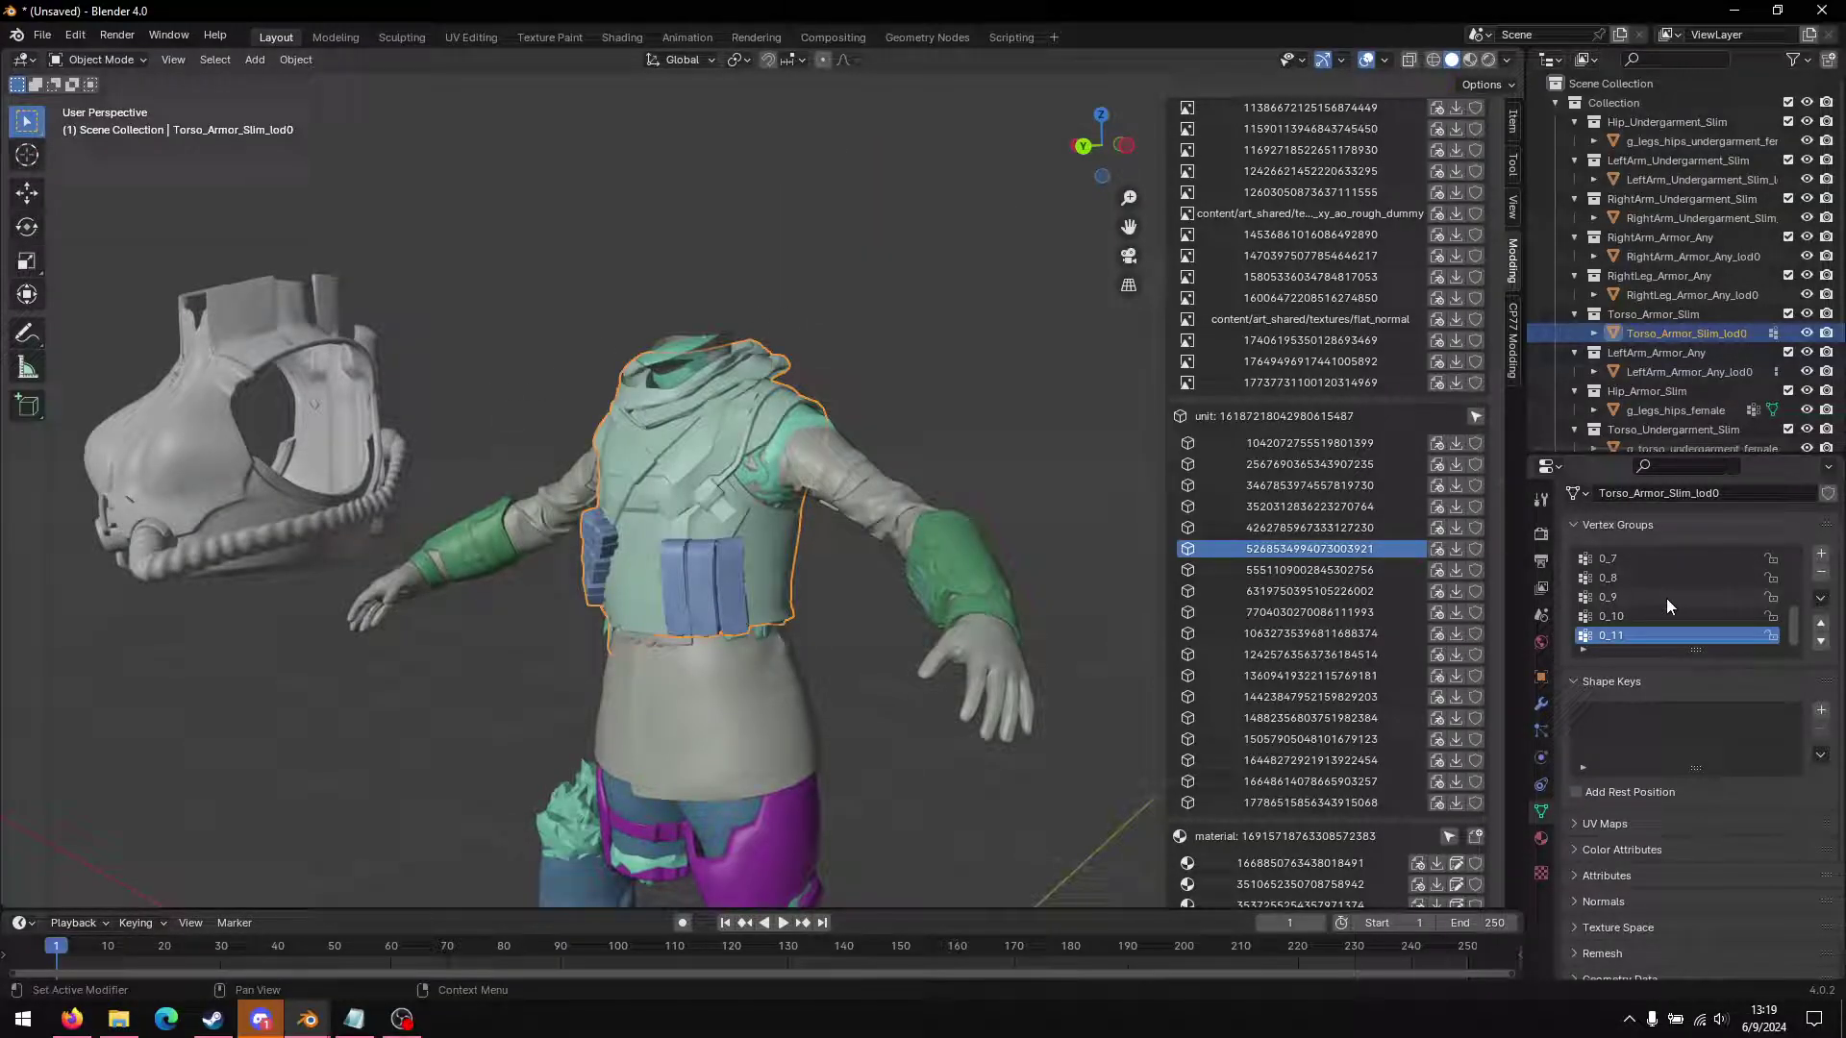
{"action": "scroll", "coordinate": [1665, 598], "scroll_direction": "up", "scroll_amount": 7}
{"action": "left_click", "coordinate": [1632, 561]}
{"action": "left_click", "coordinate": [1621, 579]}
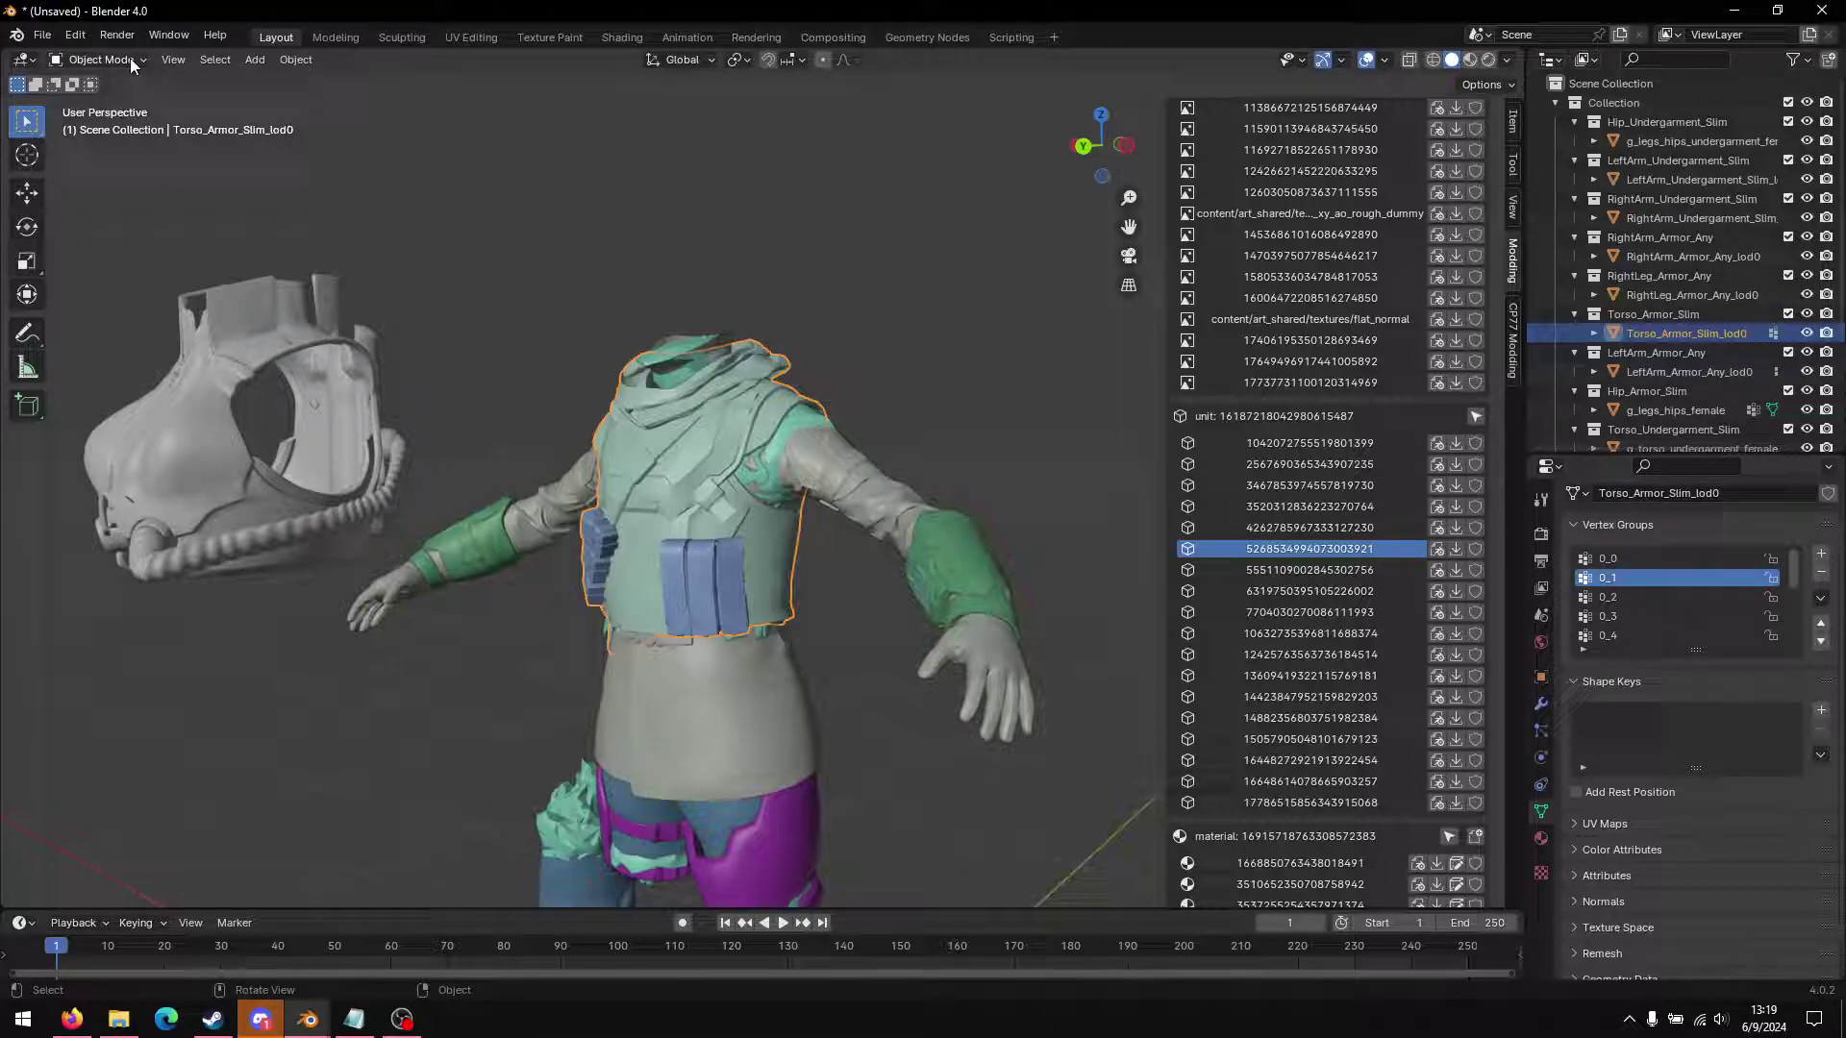
{"action": "left_click", "coordinate": [100, 60]}
{"action": "left_click", "coordinate": [106, 169]}
Step: Compare the torso armor's weights for vertex groups 0_0, 0_1 and 0_2, ending on 0_0
{"action": "left_click", "coordinate": [1607, 558]}
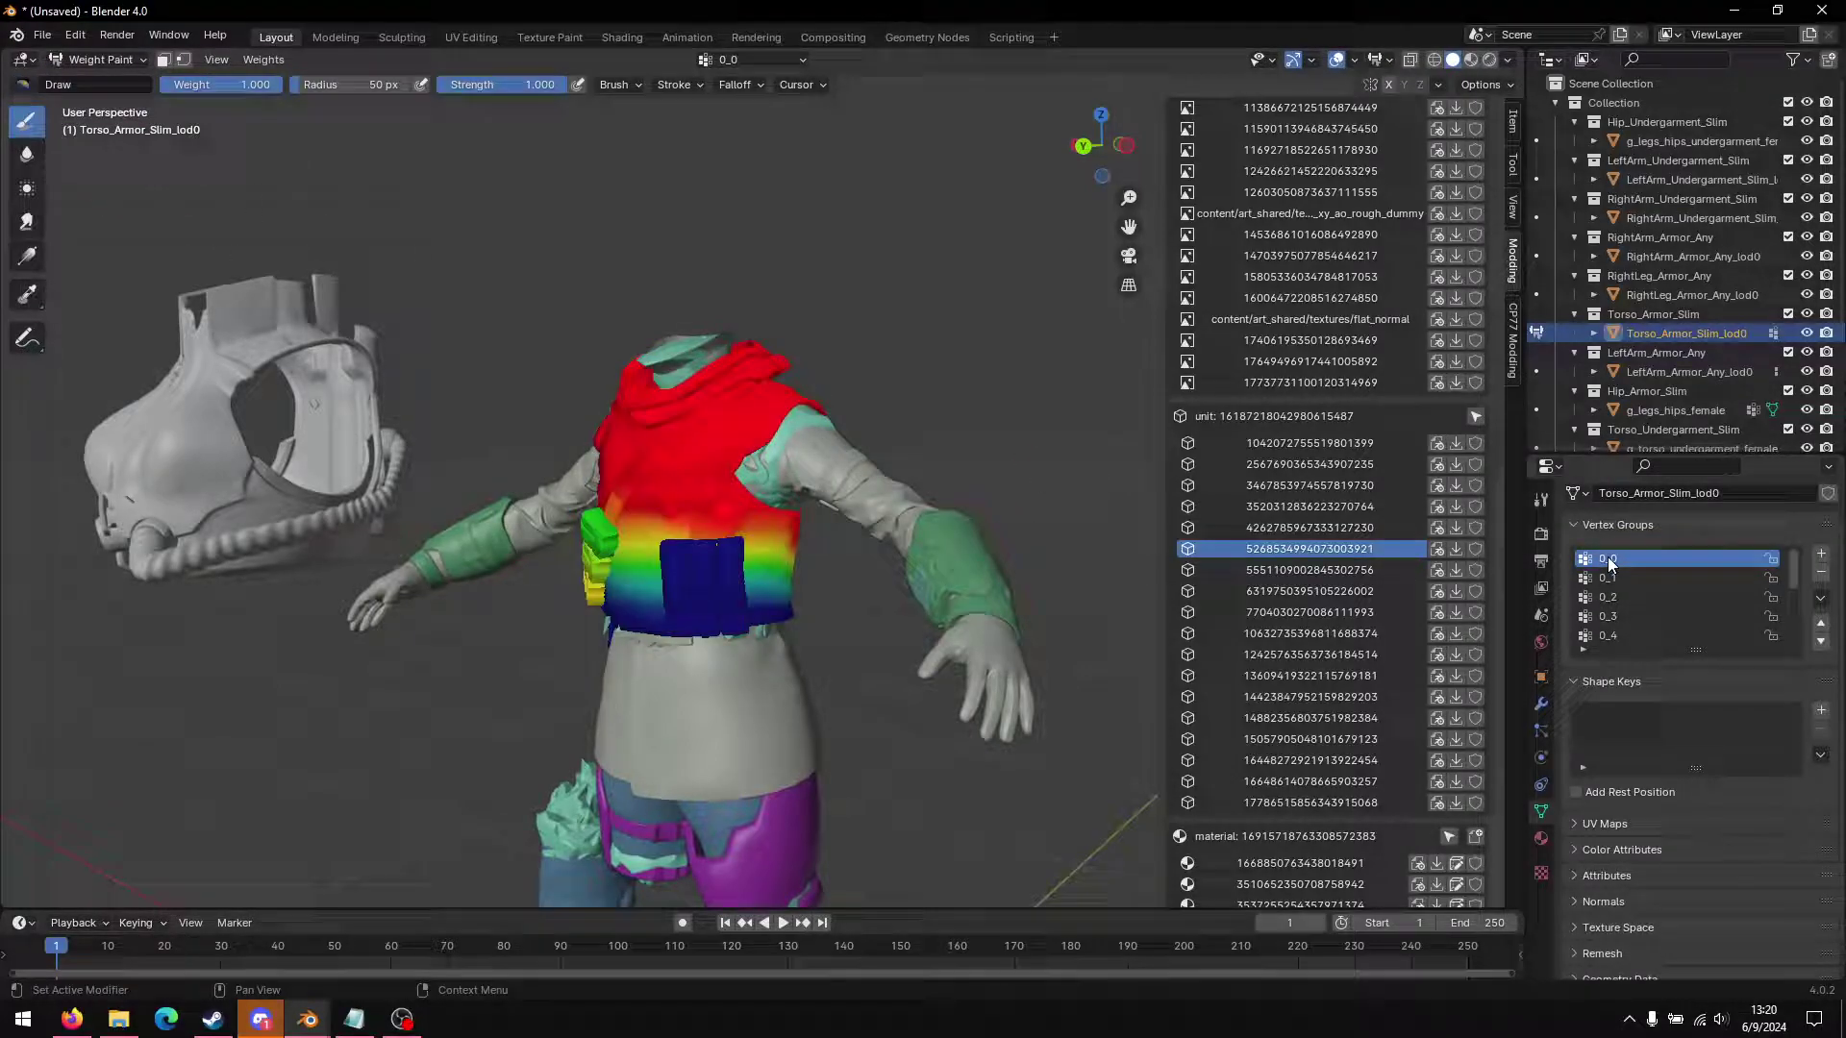
{"action": "key", "text": "Down"}
{"action": "key", "text": "Up"}
{"action": "key", "text": "Down"}
{"action": "key", "text": "Down"}
{"action": "key", "text": "Up"}
{"action": "key", "text": "Up"}
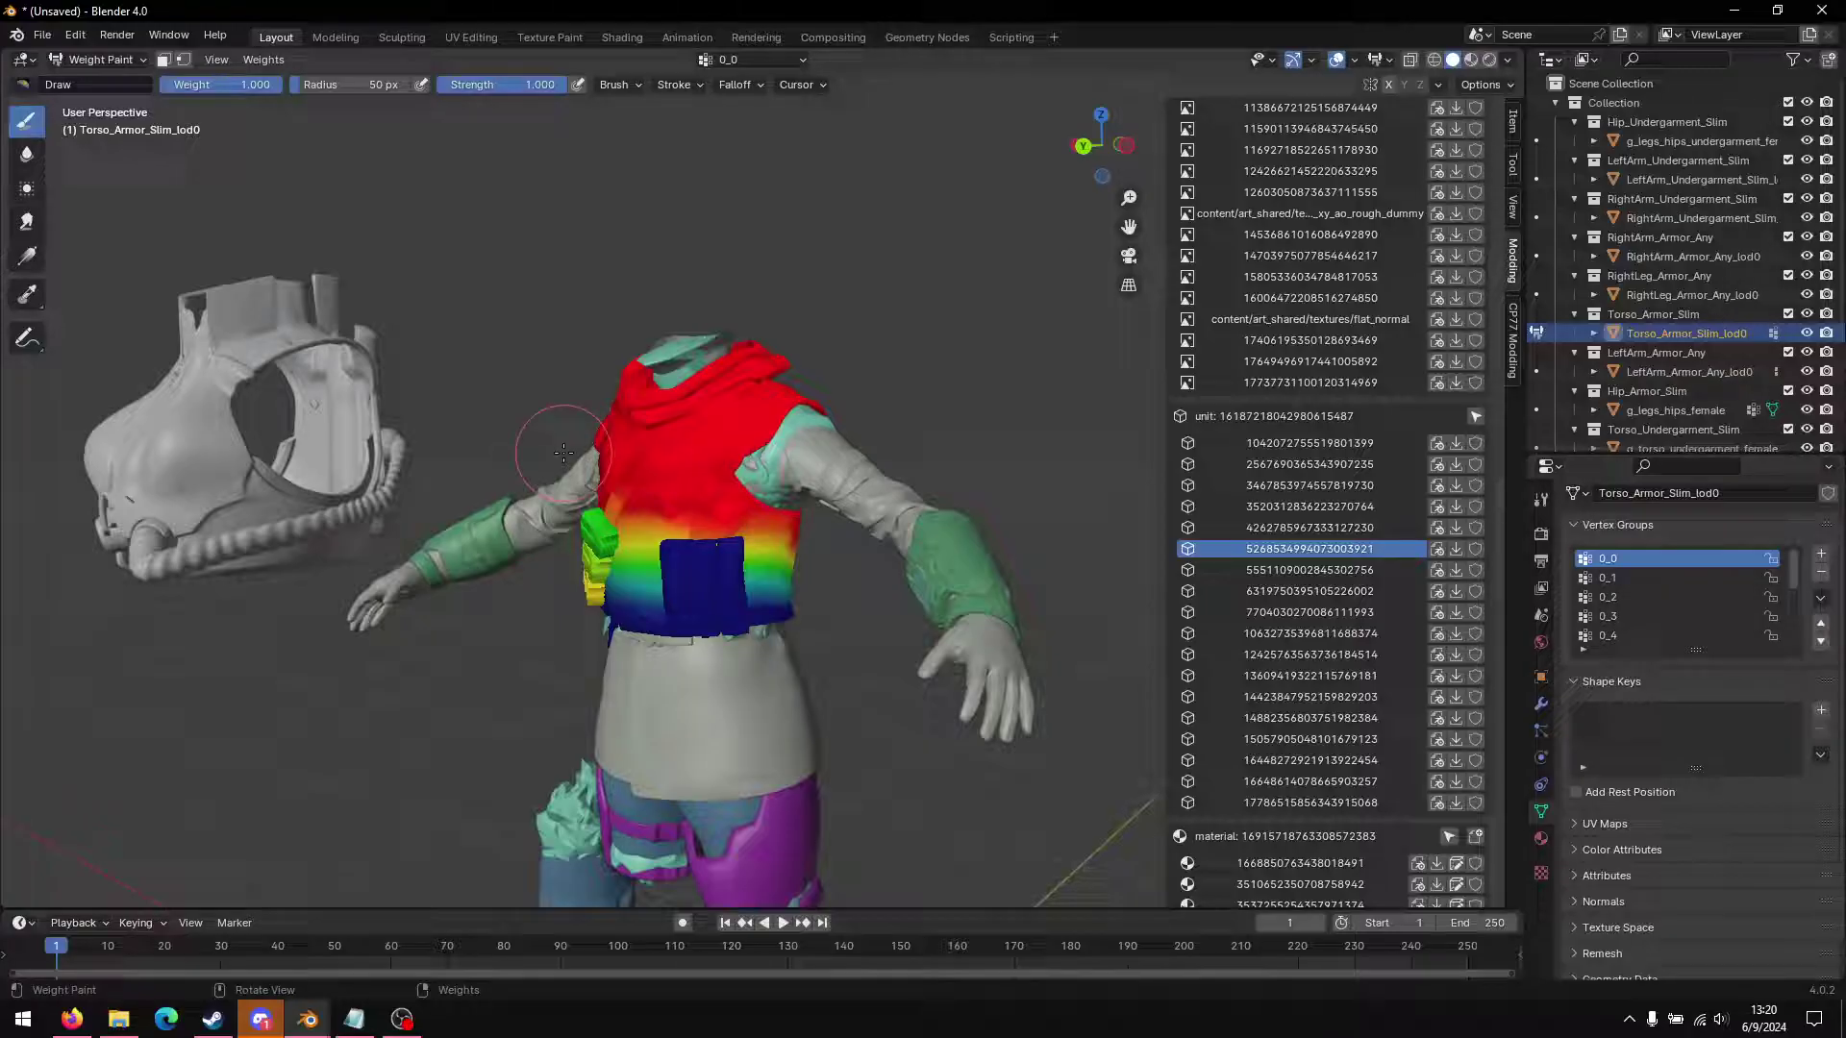
Step: Return to Object Mode and join the grey chest piece into Torso_Armor_Slim_lod0
{"action": "left_click", "coordinate": [101, 60]}
{"action": "left_click", "coordinate": [96, 75]}
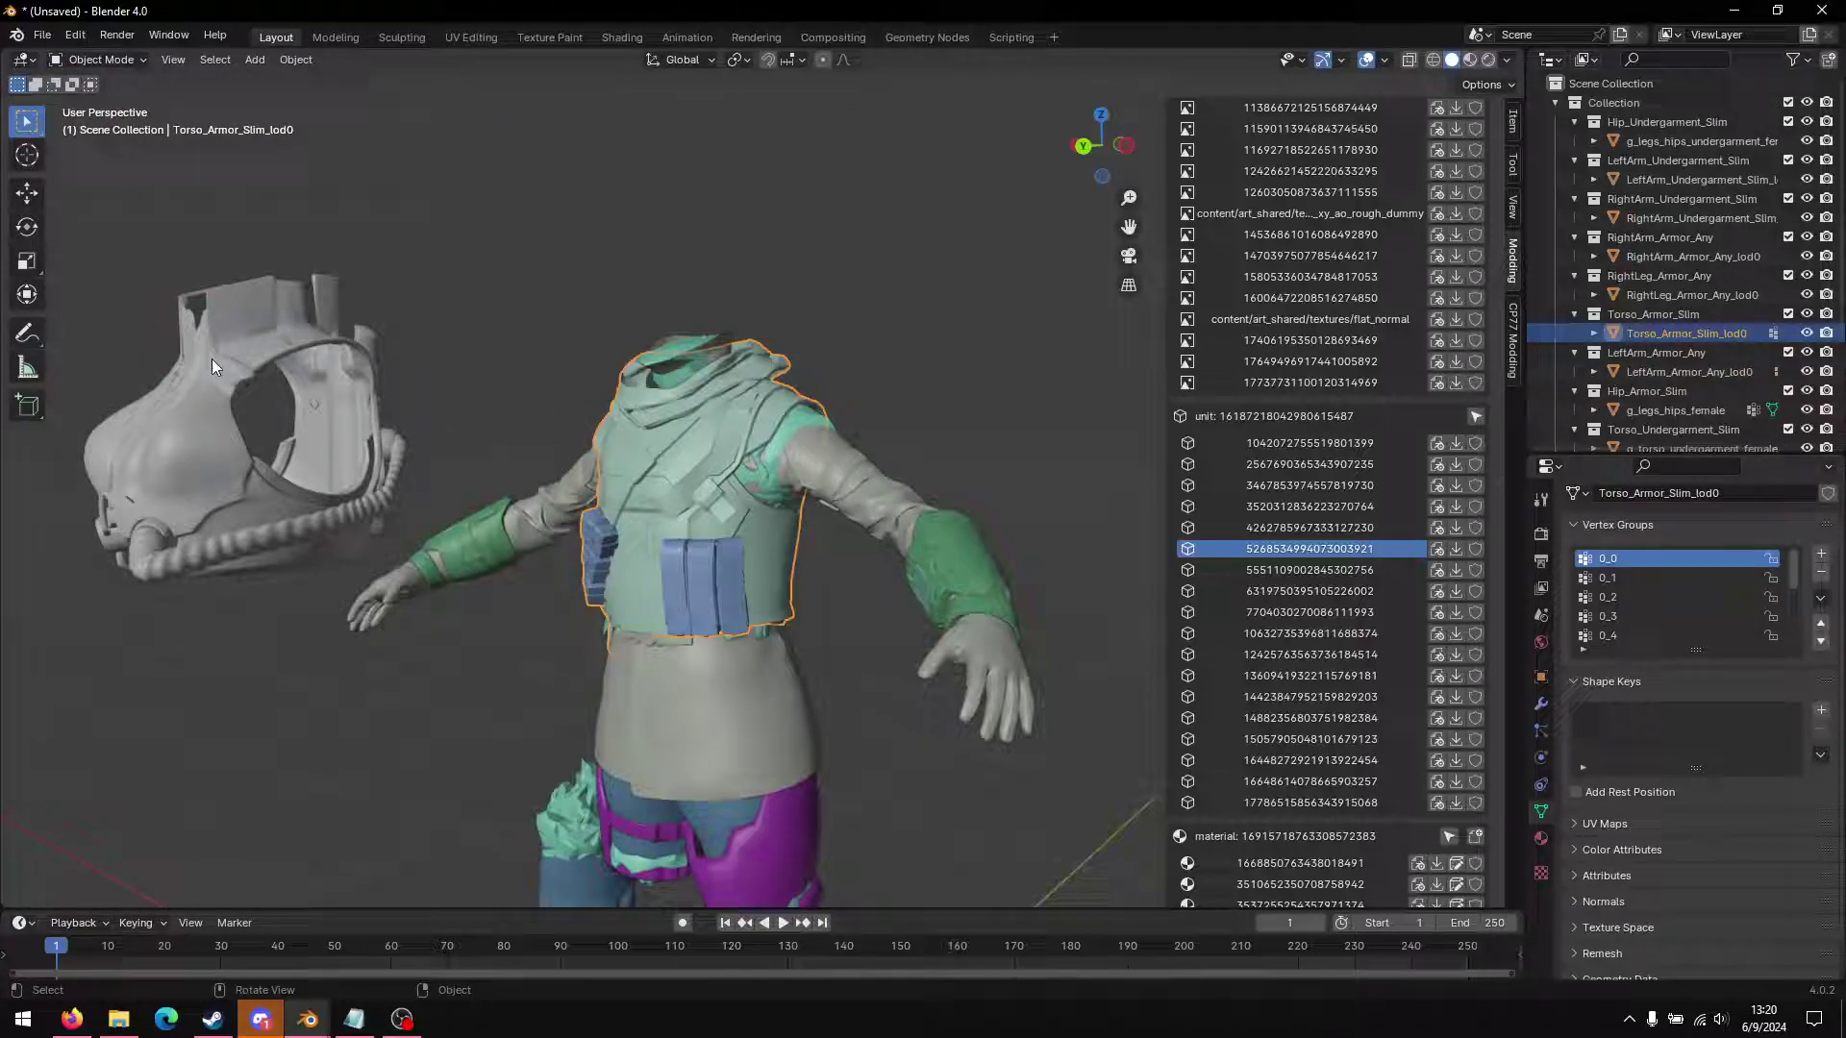
{"action": "left_click", "coordinate": [252, 444]}
{"action": "left_click", "coordinate": [642, 470], "text": "shift"}
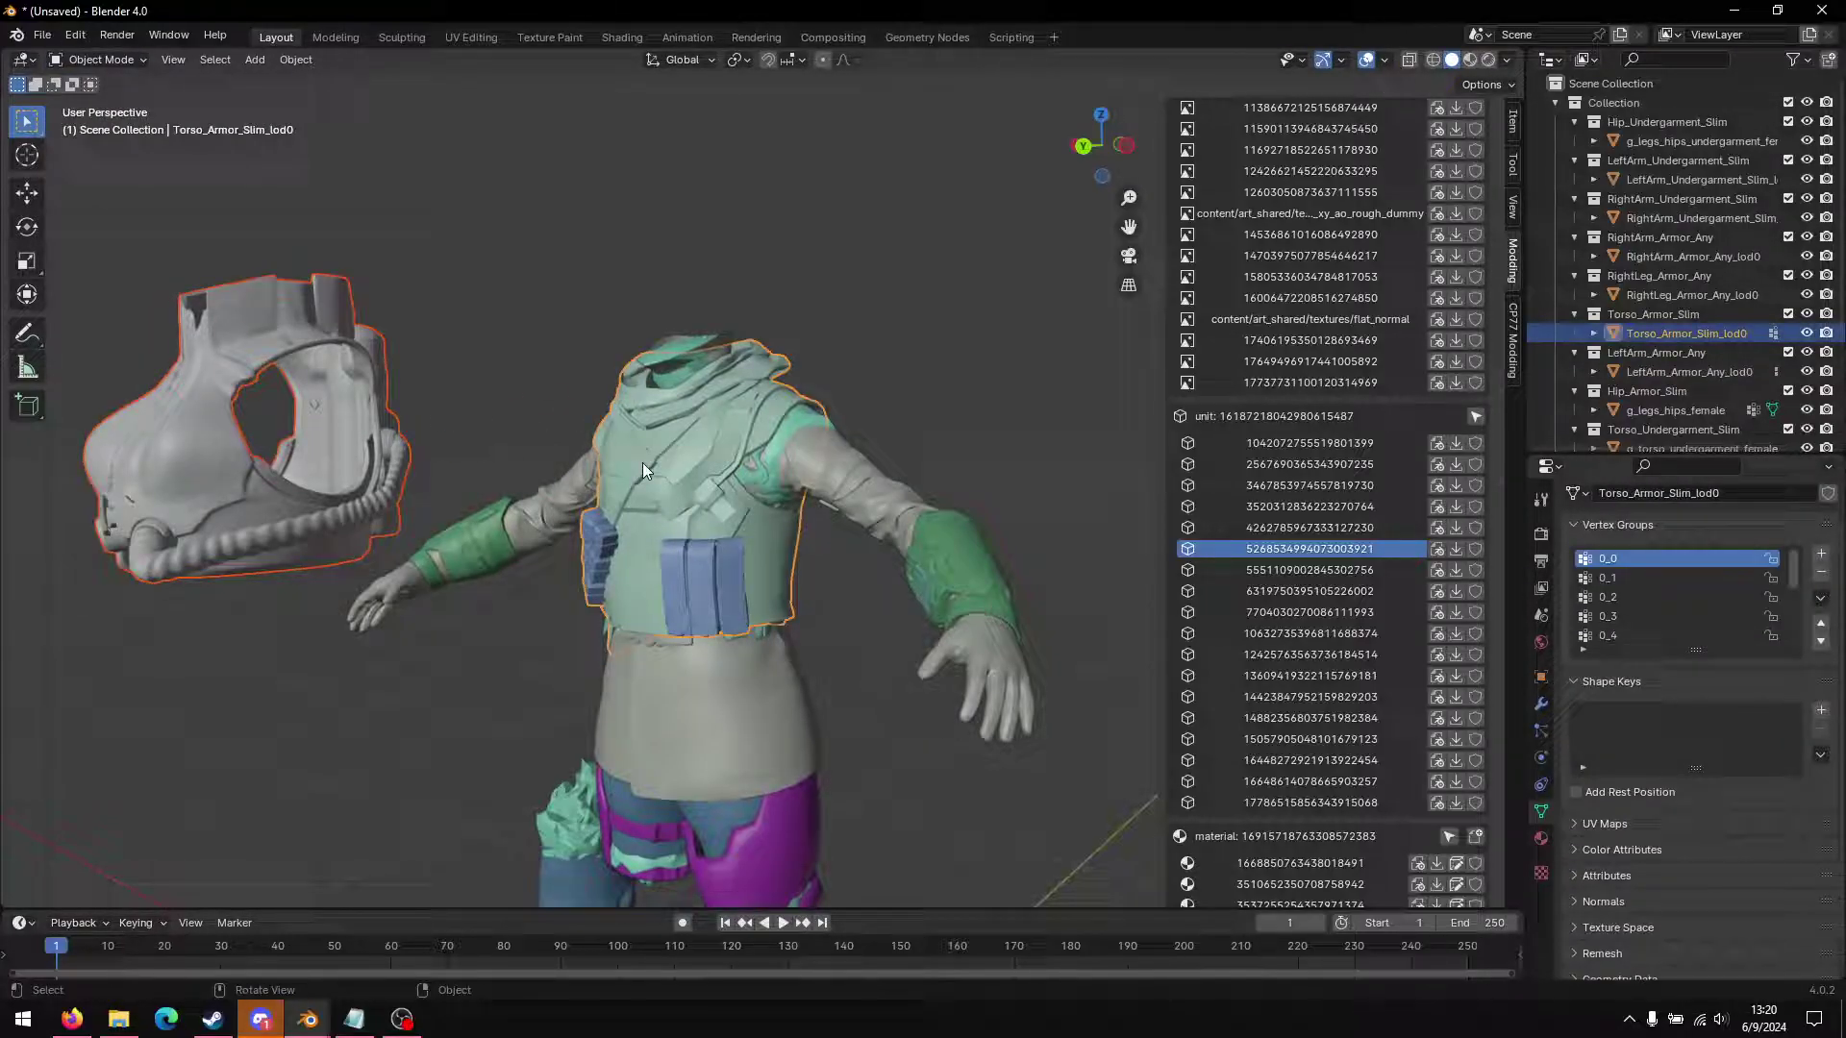
{"action": "key", "text": "ctrl+j"}
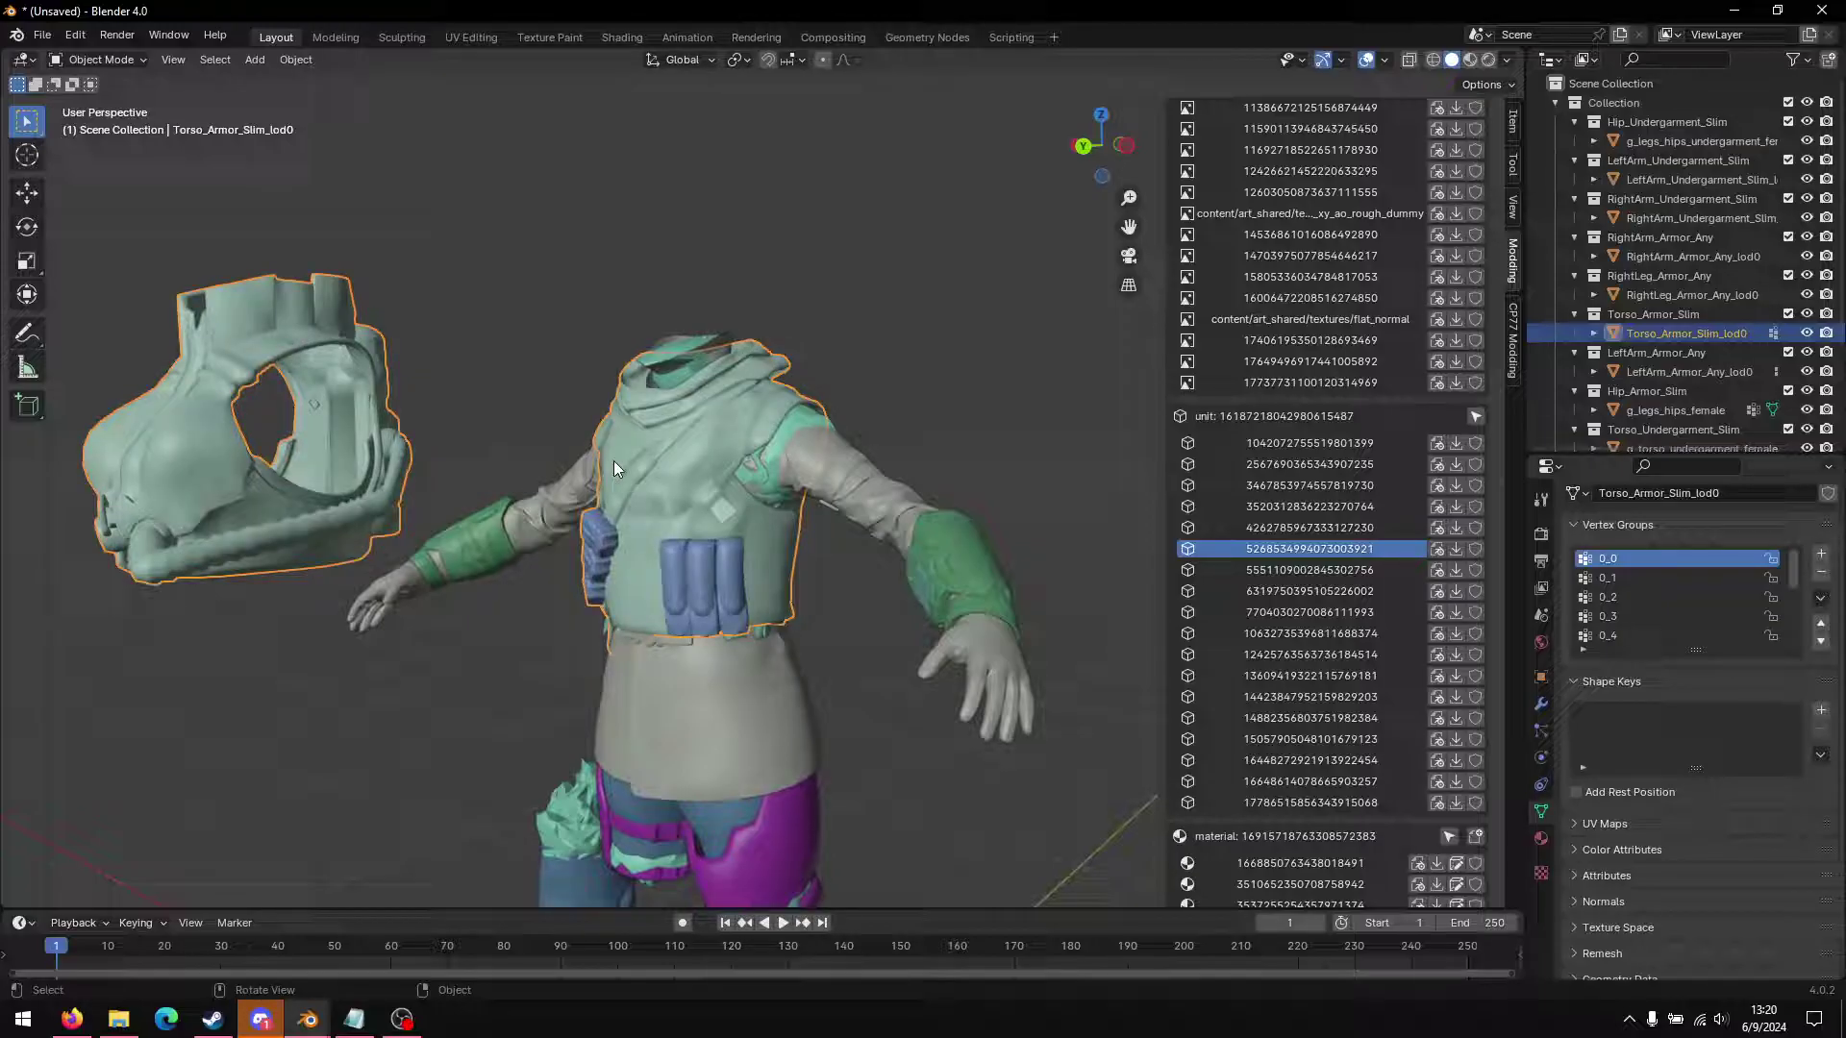
Step: Delete the original torso armor's vertices in wireframe view, keeping only the joined chest piece
{"action": "key", "text": "Tab"}
{"action": "key", "text": "z"}
{"action": "left_click", "coordinate": [379, 420]}
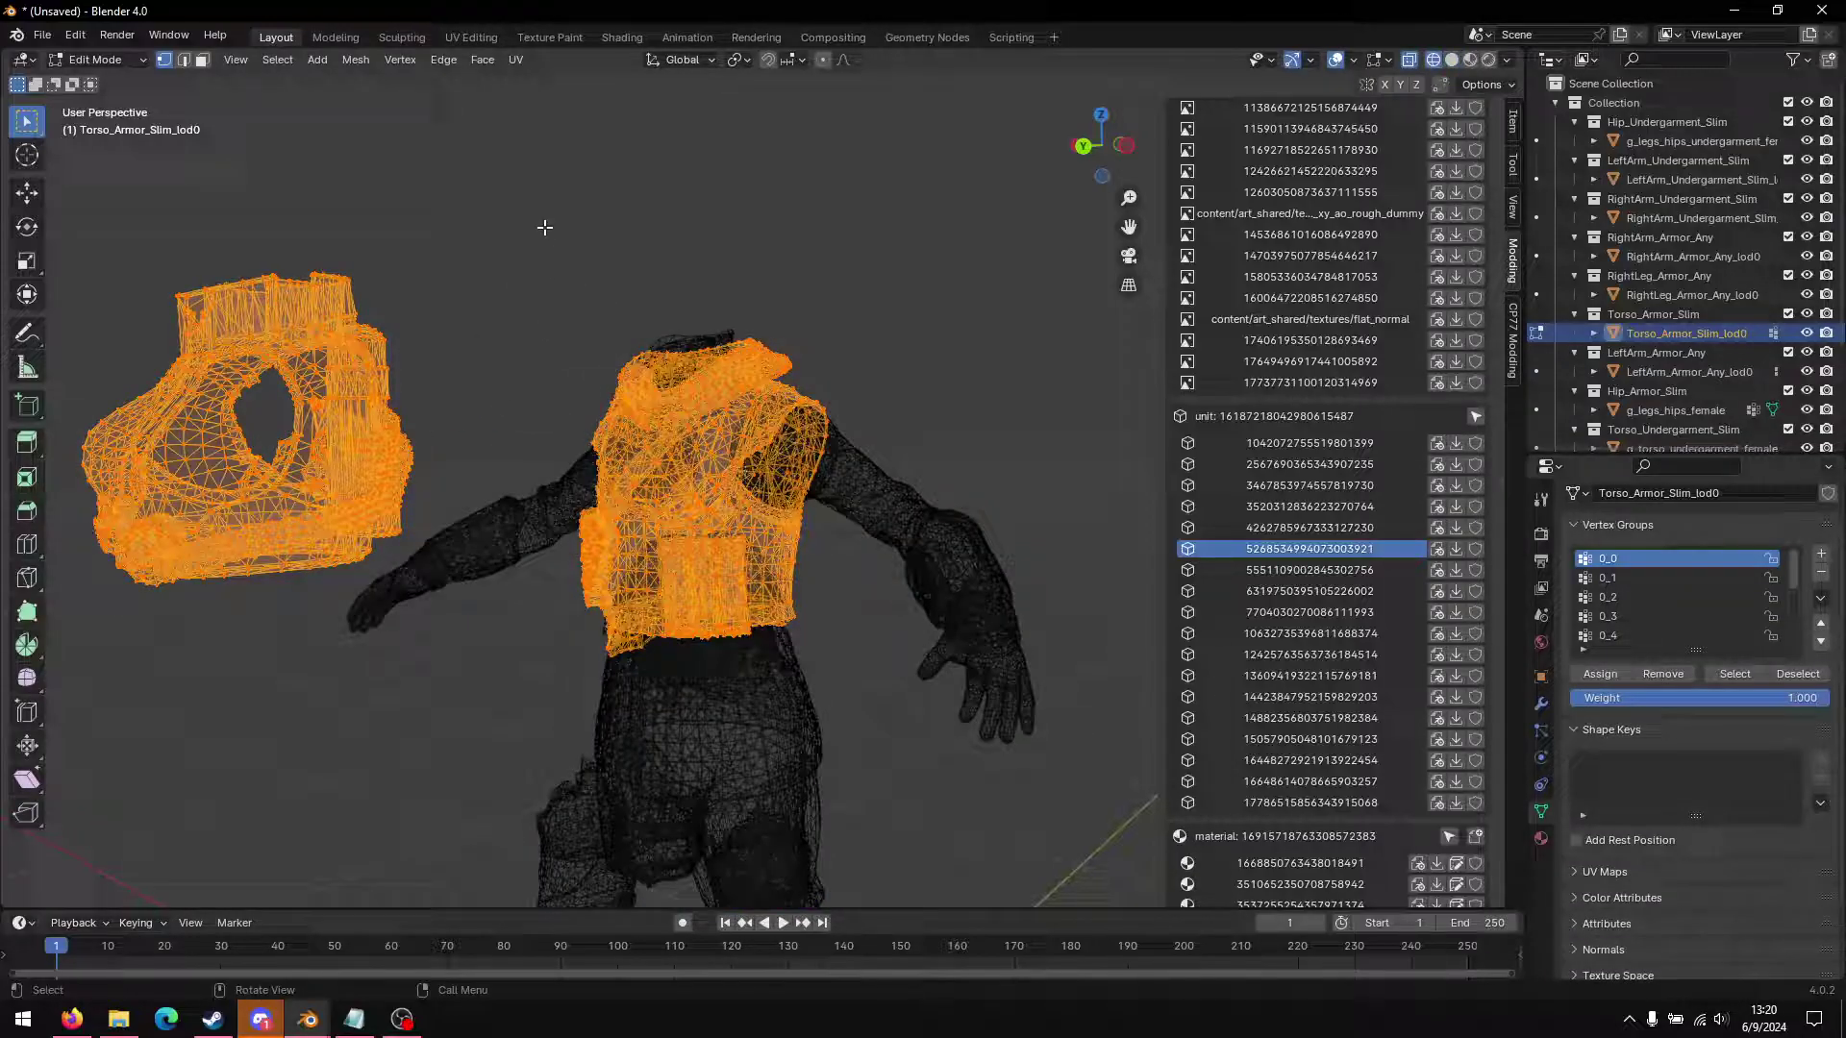
{"action": "left_click_drag", "start_coordinate": [531, 233], "coordinate": [871, 726]}
{"action": "key", "text": "x"}
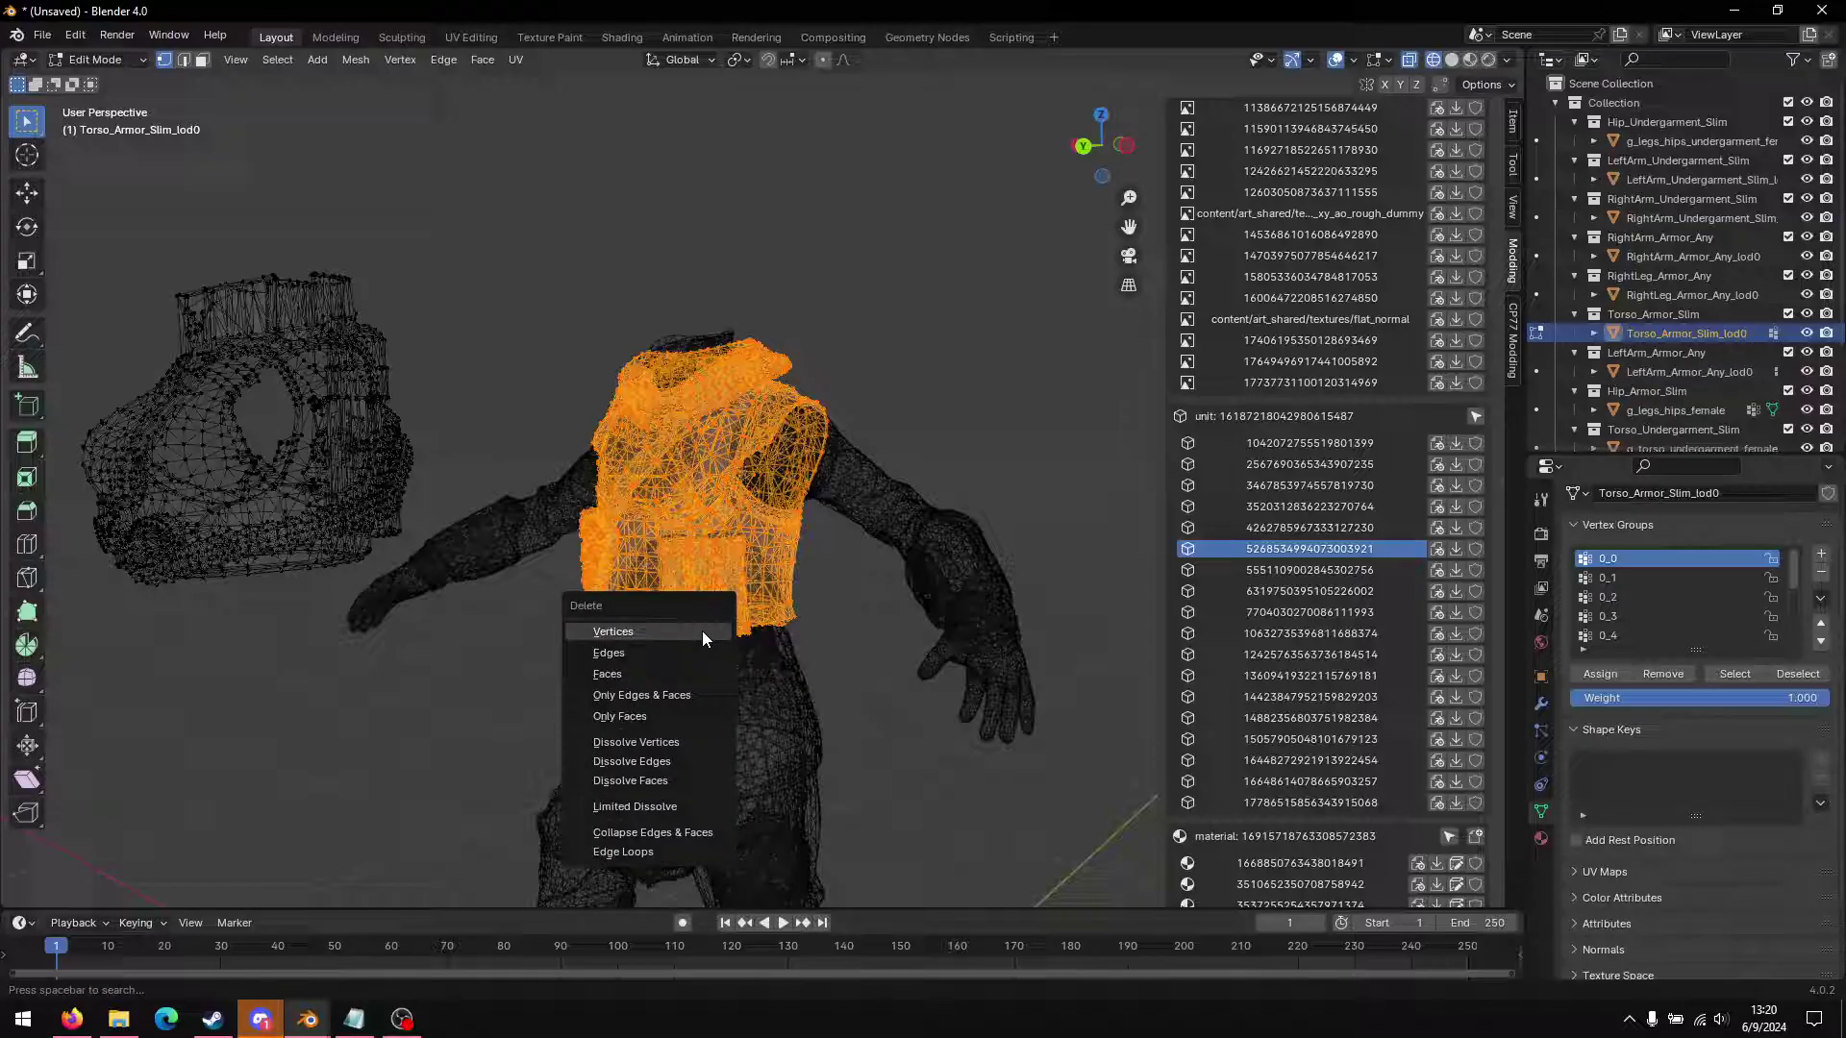
{"action": "left_click", "coordinate": [702, 633]}
Step: Return to solid shading and assign all chest piece vertices to vertex group 0_0 with weight 1.000
{"action": "key", "text": "Tab"}
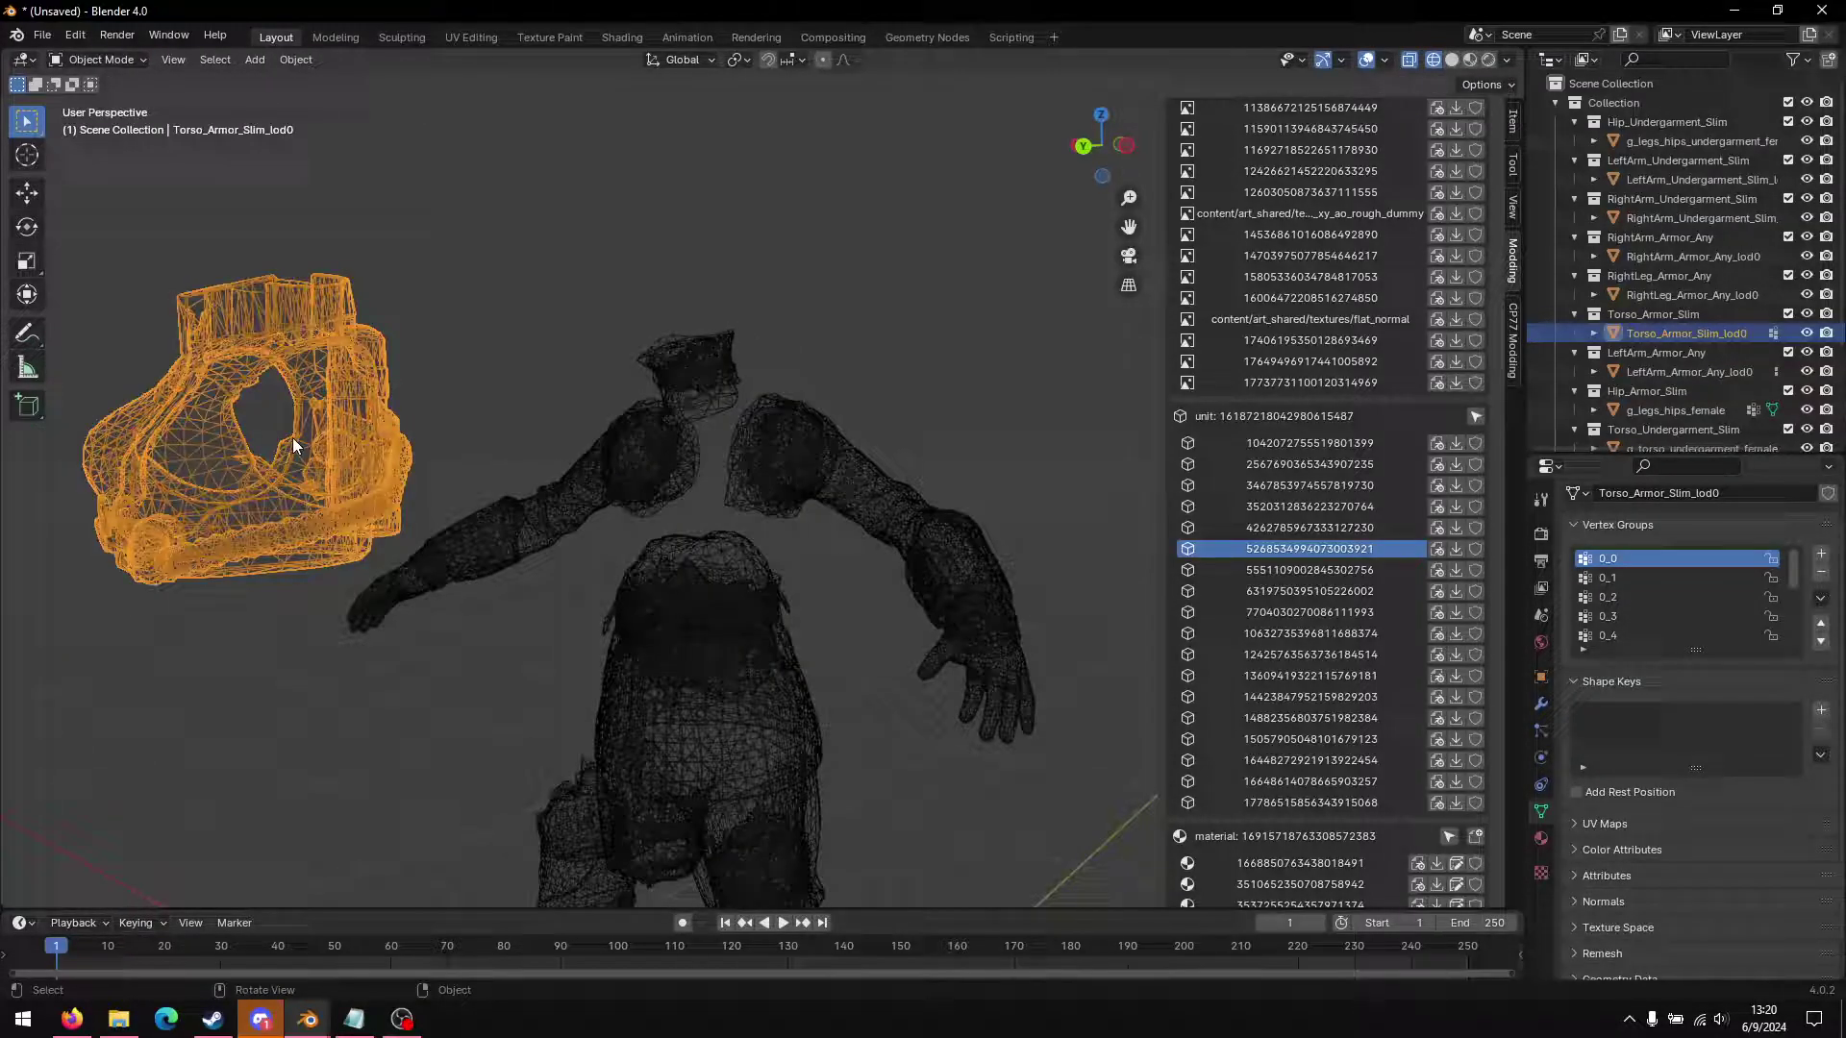
{"action": "key", "text": "z"}
{"action": "left_click", "coordinate": [457, 452]}
{"action": "key", "text": "Tab"}
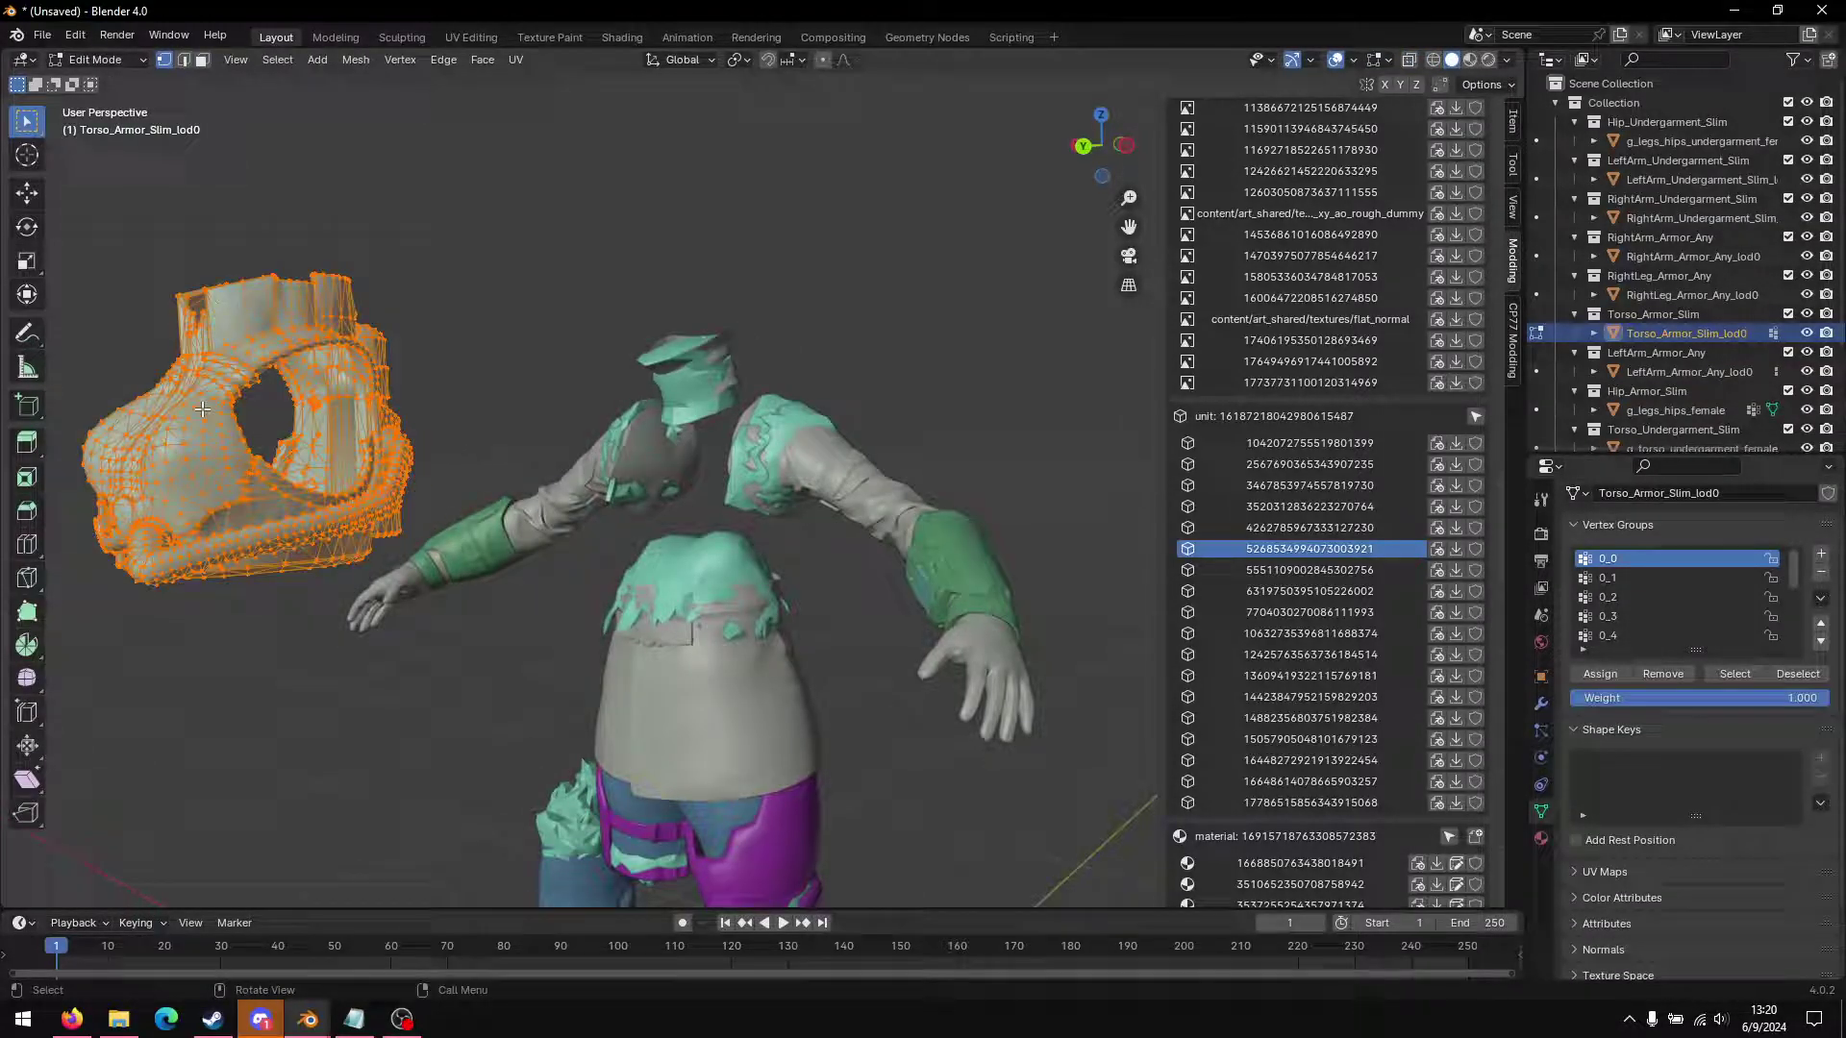
{"action": "left_click", "coordinate": [1600, 675]}
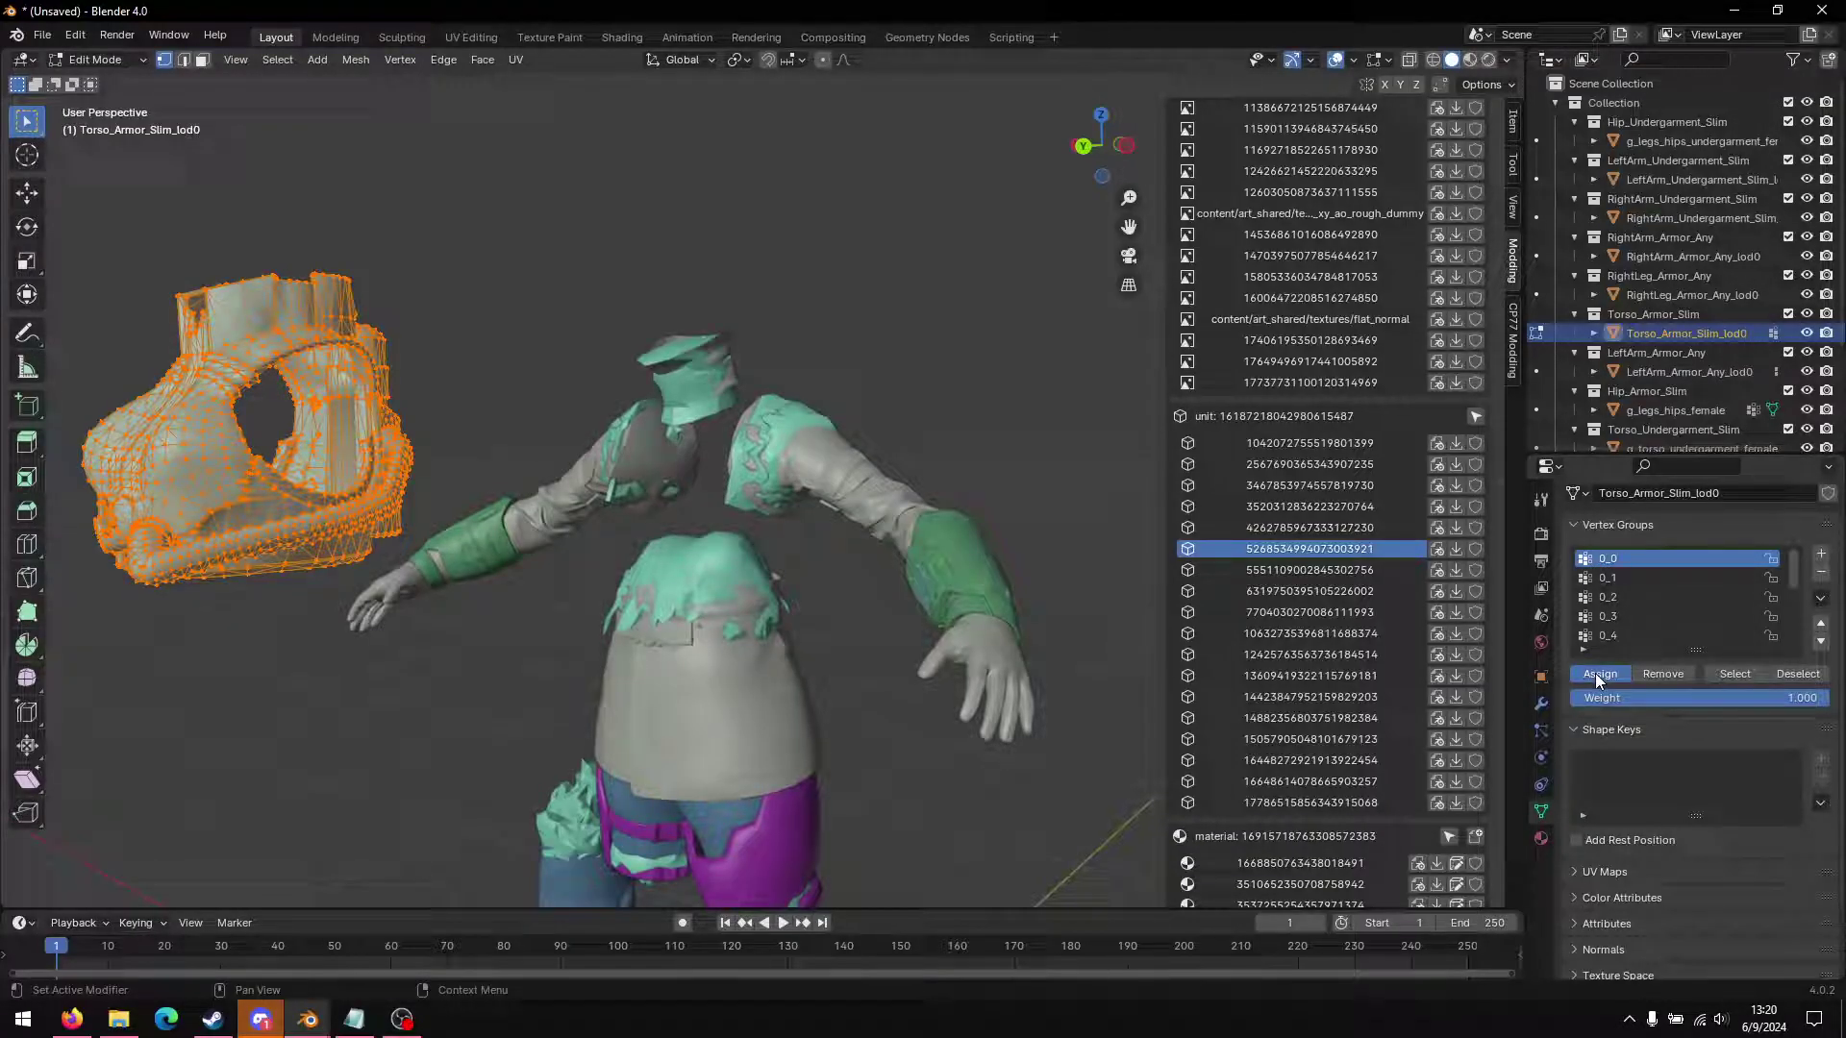
{"action": "key", "text": "Tab"}
{"action": "key", "text": "Tab"}
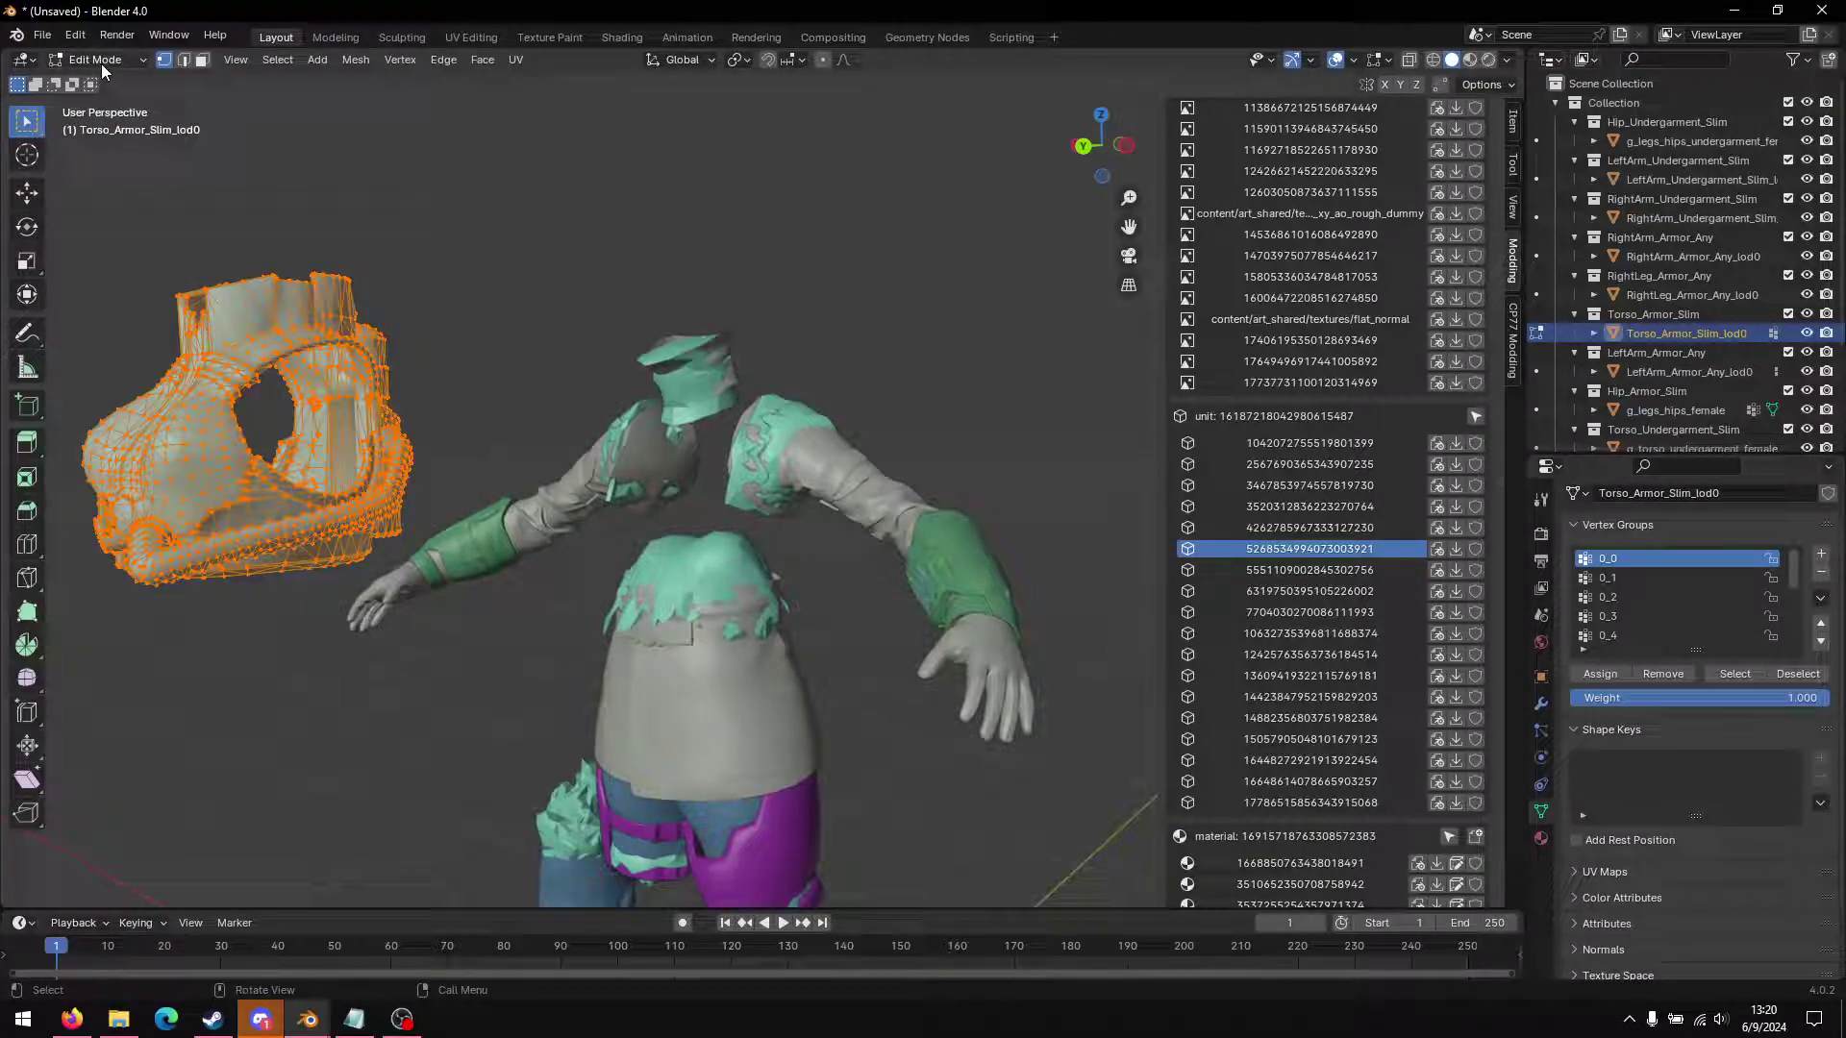
Step: Check the chest piece's 0_0 weights in Weight Paint mode and return to Object Mode
{"action": "left_click", "coordinate": [101, 60]}
{"action": "left_click", "coordinate": [152, 165]}
{"action": "left_click", "coordinate": [101, 60]}
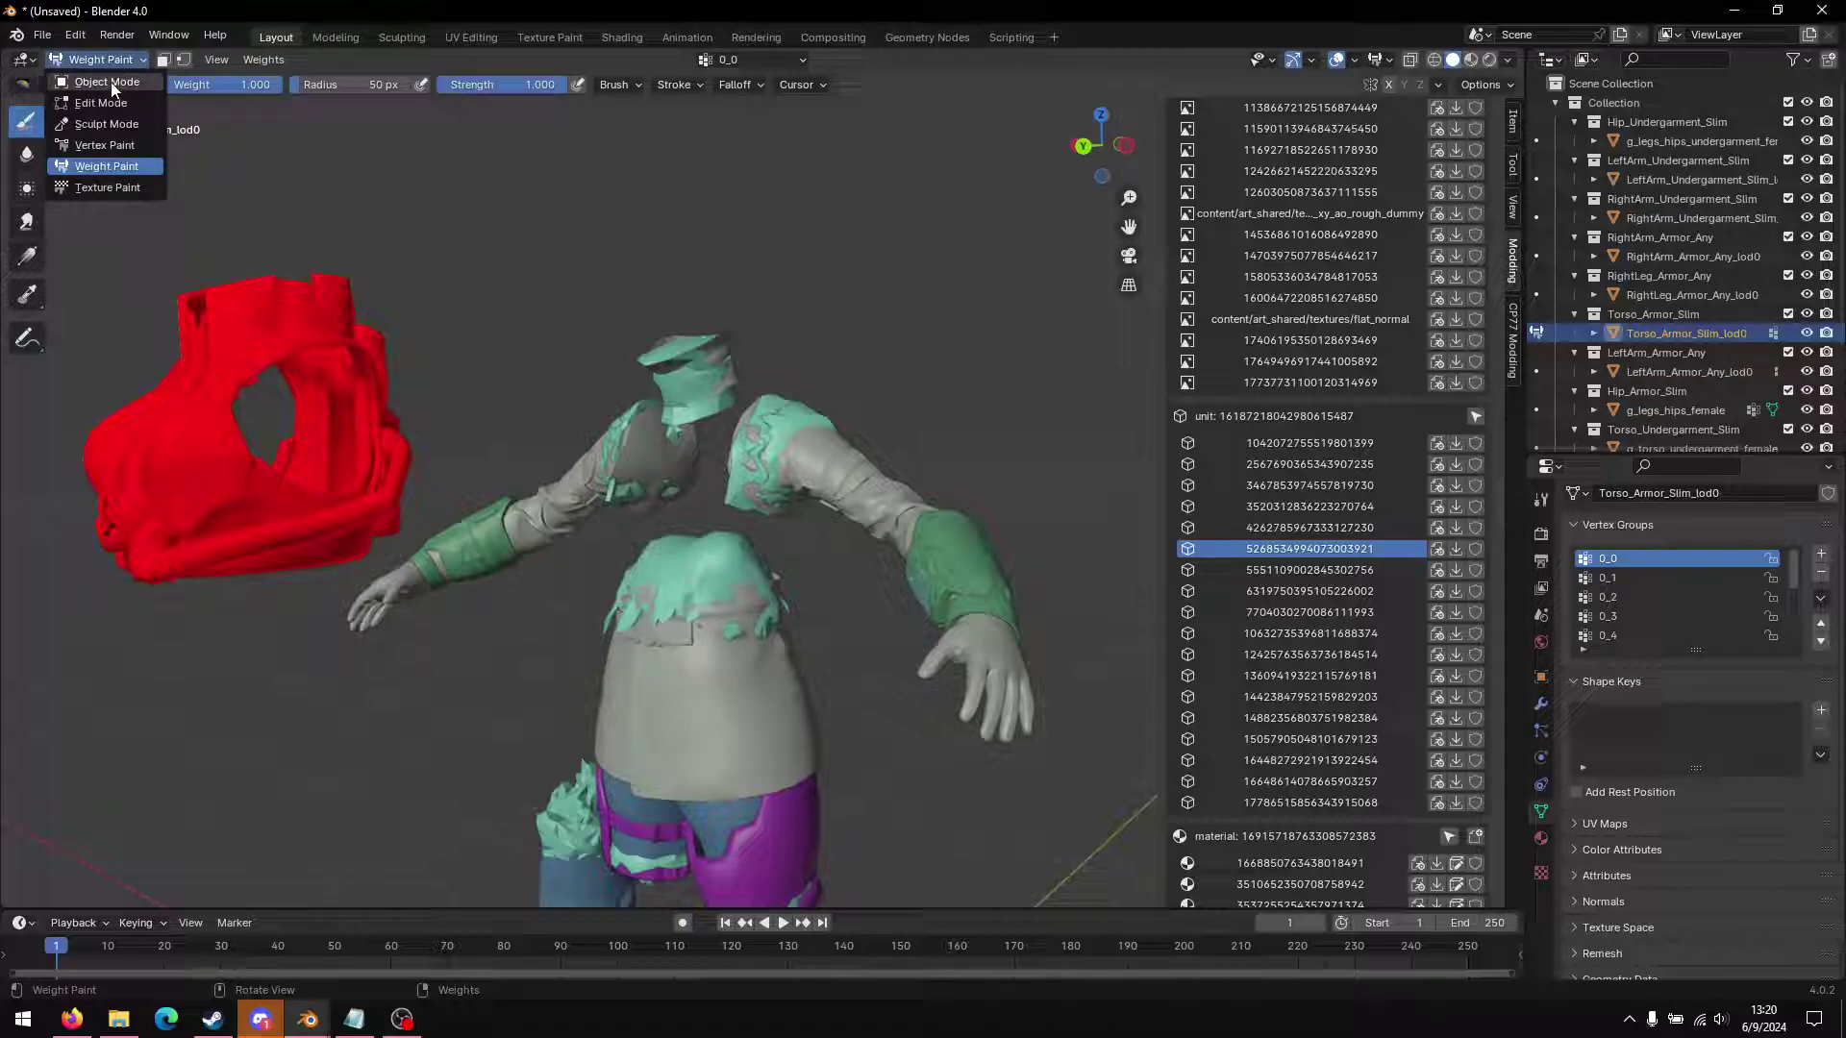
{"action": "left_click", "coordinate": [111, 83]}
{"action": "key", "text": "Tab"}
{"action": "key", "text": "Tab"}
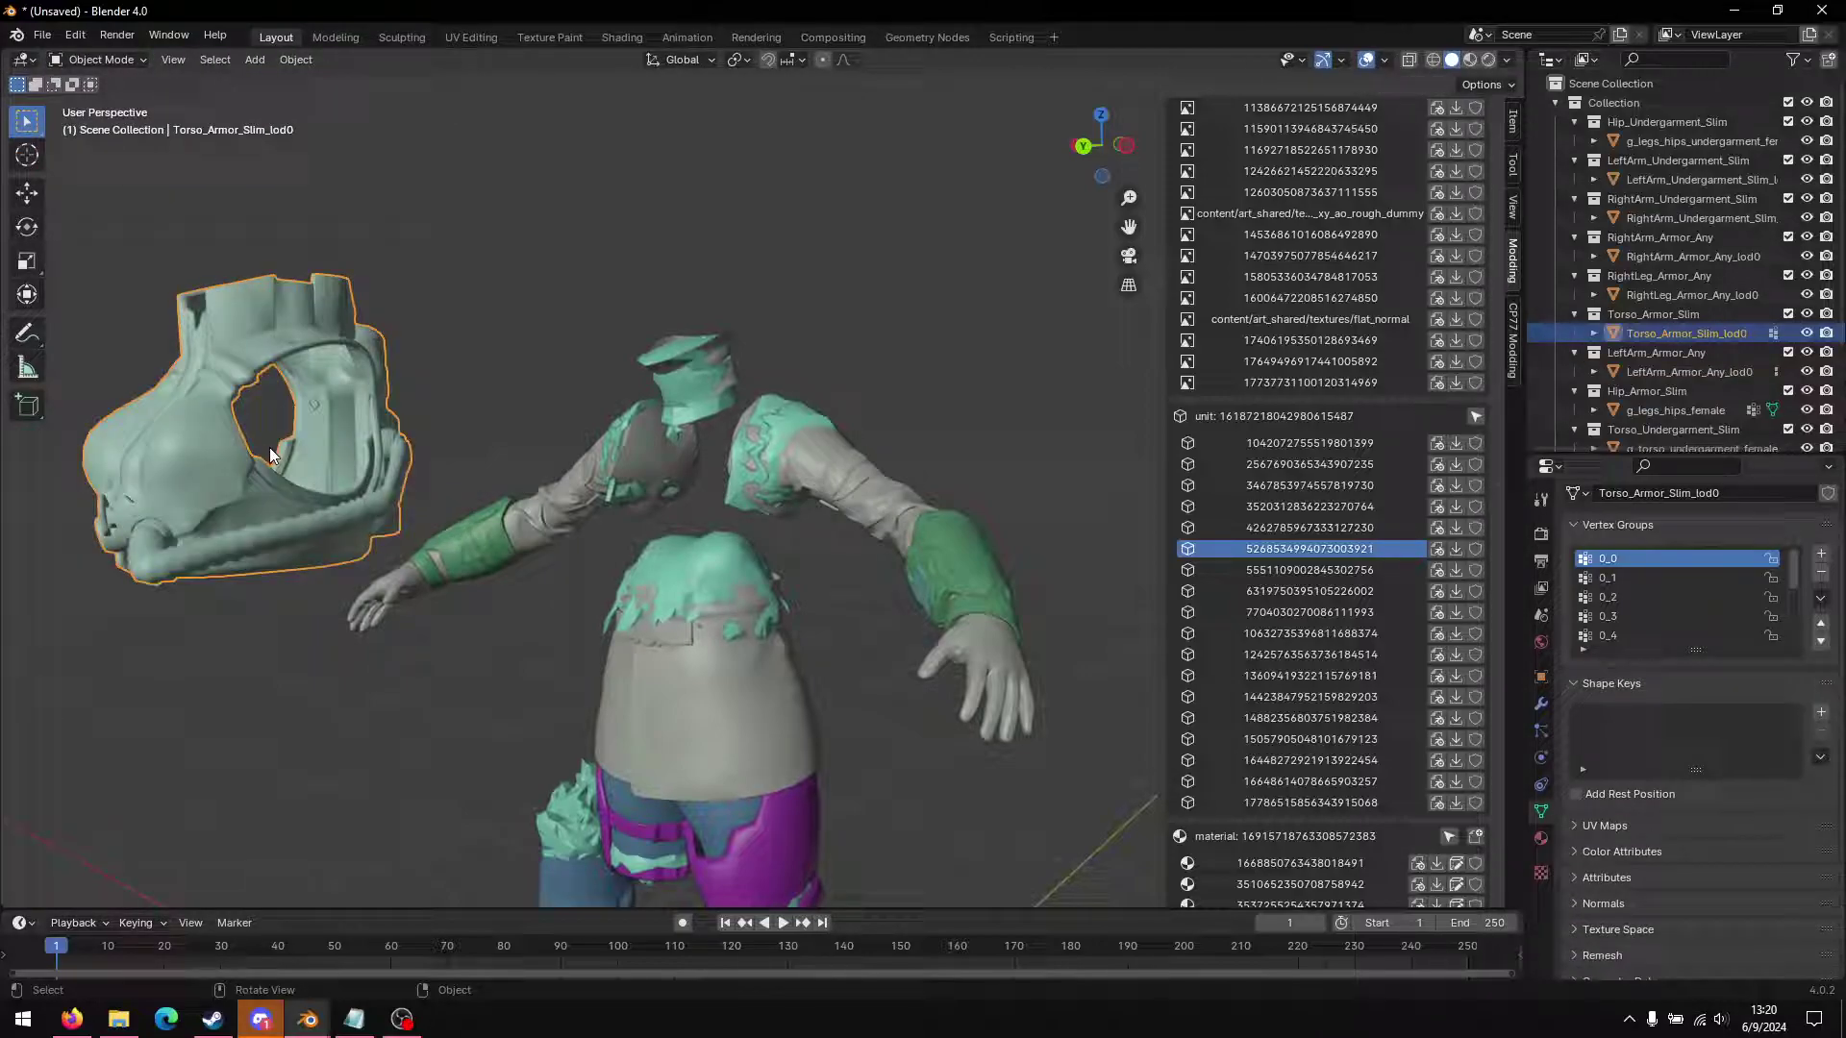
Step: Move the chest piece along Y and X back toward the torso
{"action": "middle_click_drag", "start_coordinate": [264, 453], "coordinate": [187, 548]}
{"action": "key", "text": "g"}
{"action": "key", "text": "y"}
{"action": "left_click", "coordinate": [507, 502]}
{"action": "middle_click_drag", "start_coordinate": [317, 501], "coordinate": [659, 636]}
{"action": "key", "text": "g"}
{"action": "key", "text": "x"}
{"action": "left_click", "coordinate": [522, 459]}
Step: Adjust the chest piece along Z and Y so it fits over the torso between the arms
{"action": "key", "text": "g"}
{"action": "key", "text": "z"}
{"action": "left_click", "coordinate": [437, 453]}
{"action": "key", "text": "g"}
{"action": "key", "text": "y"}
{"action": "left_click", "coordinate": [307, 456]}
{"action": "scroll", "coordinate": [660, 535], "scroll_direction": "up", "scroll_amount": 3}
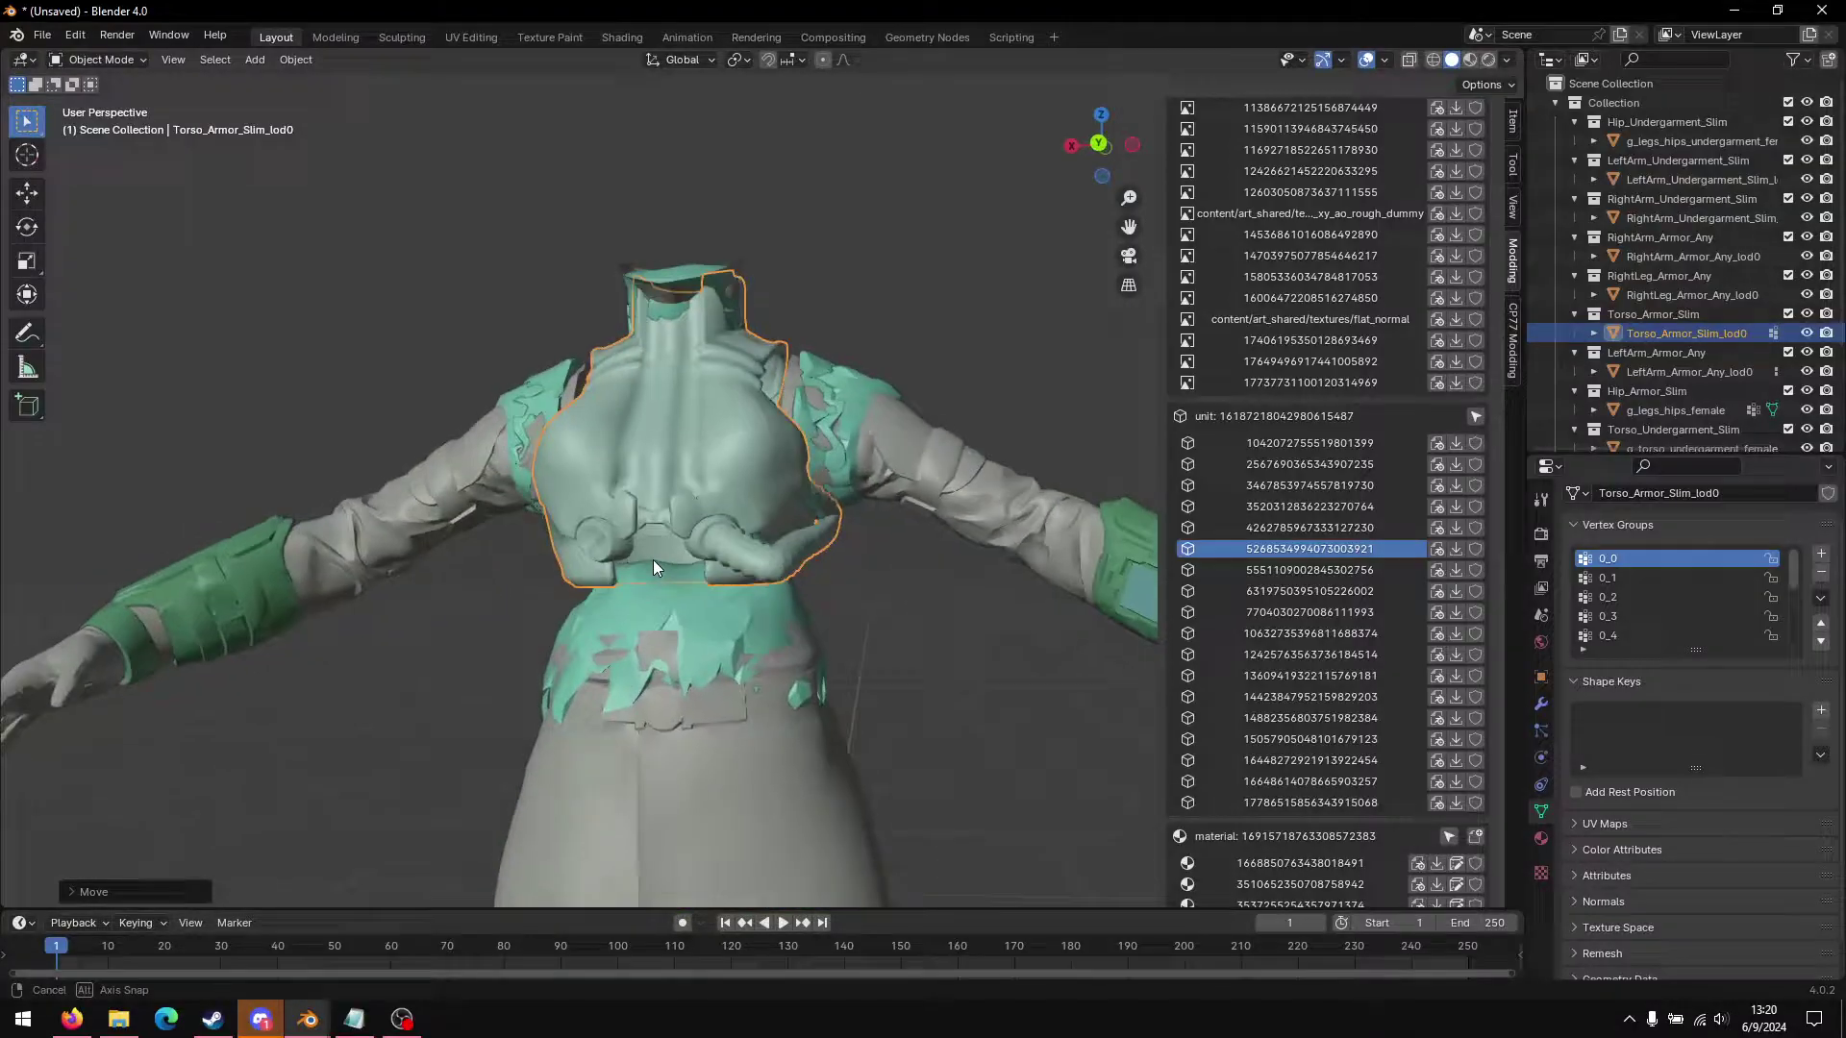
{"action": "middle_click_drag", "start_coordinate": [654, 559], "coordinate": [728, 521]}
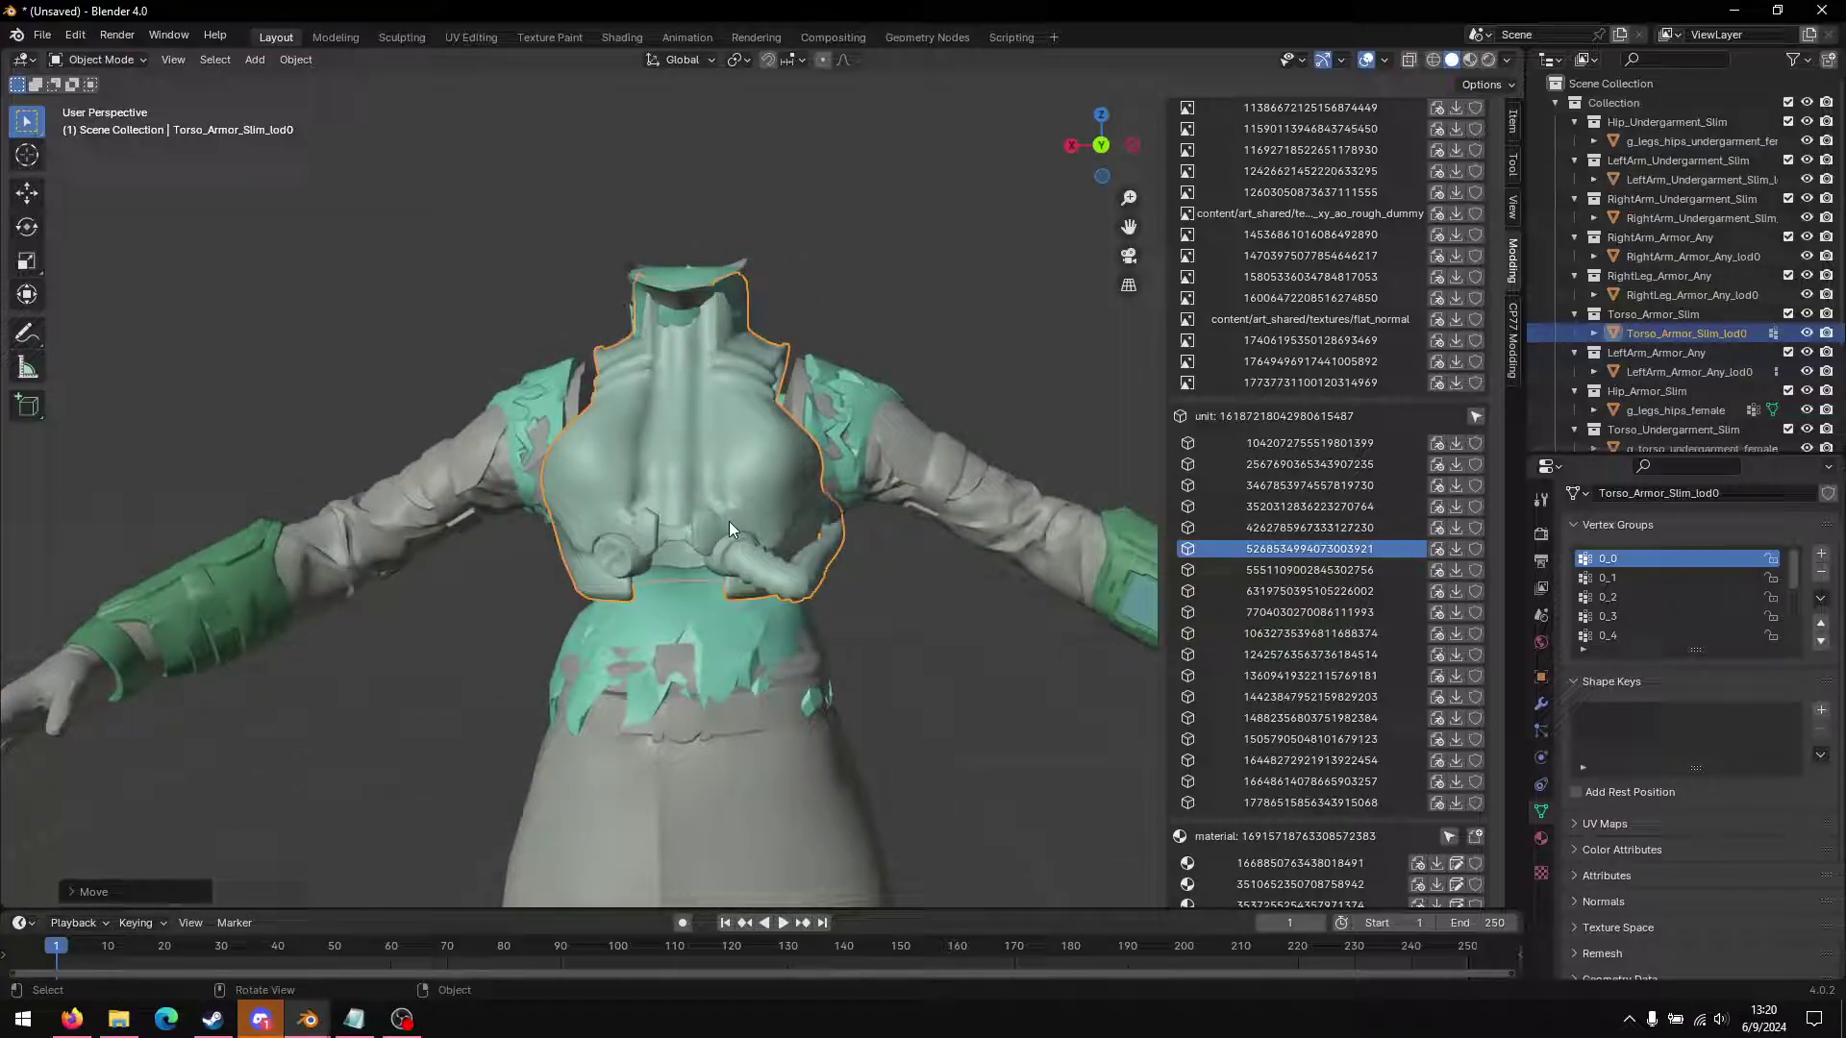
Step: Switch to the Blender window with Heavy Armor.blend and select the full-body mesh submesh_00_LOD_1.001
{"action": "left_click", "coordinate": [308, 1018]}
{"action": "left_click", "coordinate": [197, 938]}
{"action": "scroll", "coordinate": [591, 510], "scroll_direction": "up", "scroll_amount": 3}
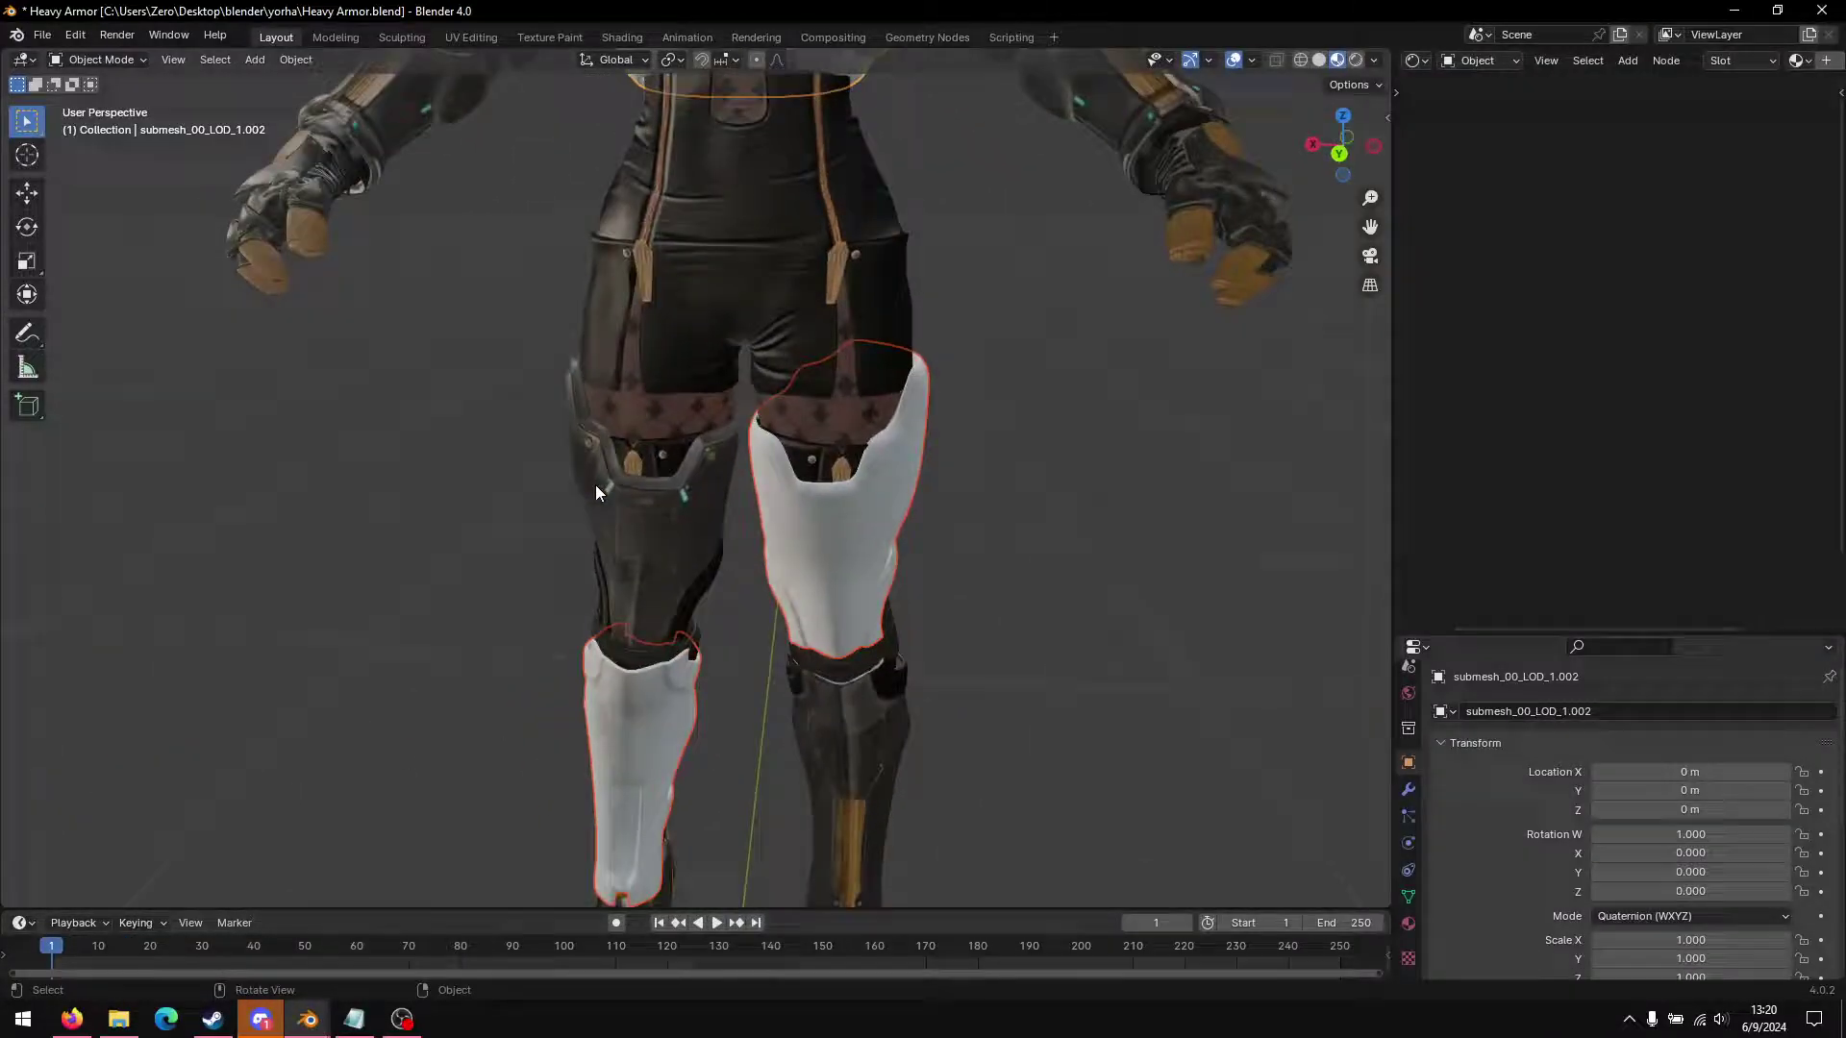
{"action": "scroll", "coordinate": [654, 365], "scroll_direction": "down", "scroll_amount": 2}
{"action": "left_click", "coordinate": [682, 281]}
{"action": "mouse_move", "coordinate": [308, 1019]}
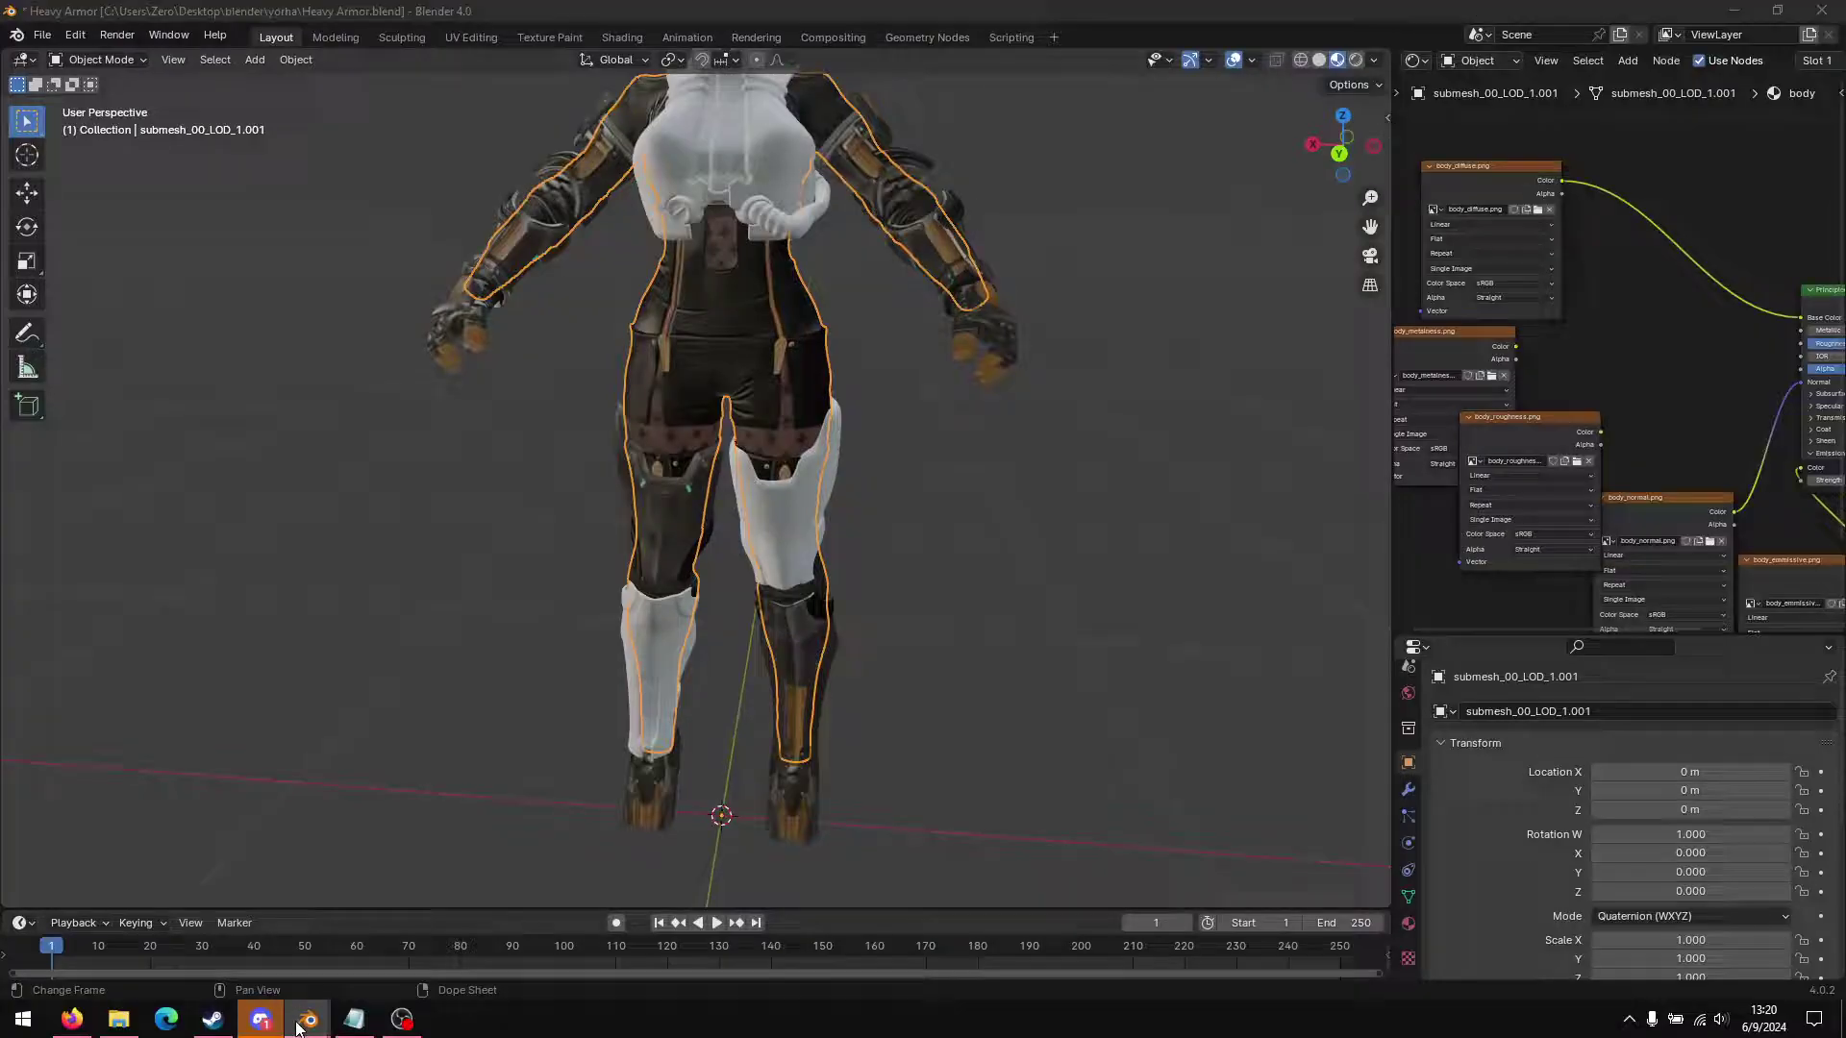
Step: Switch to the unsaved Blender window and set the chest piece Torso_Armor_Slim_lod0's origin to the 3D cursor
{"action": "left_click", "coordinate": [443, 903]}
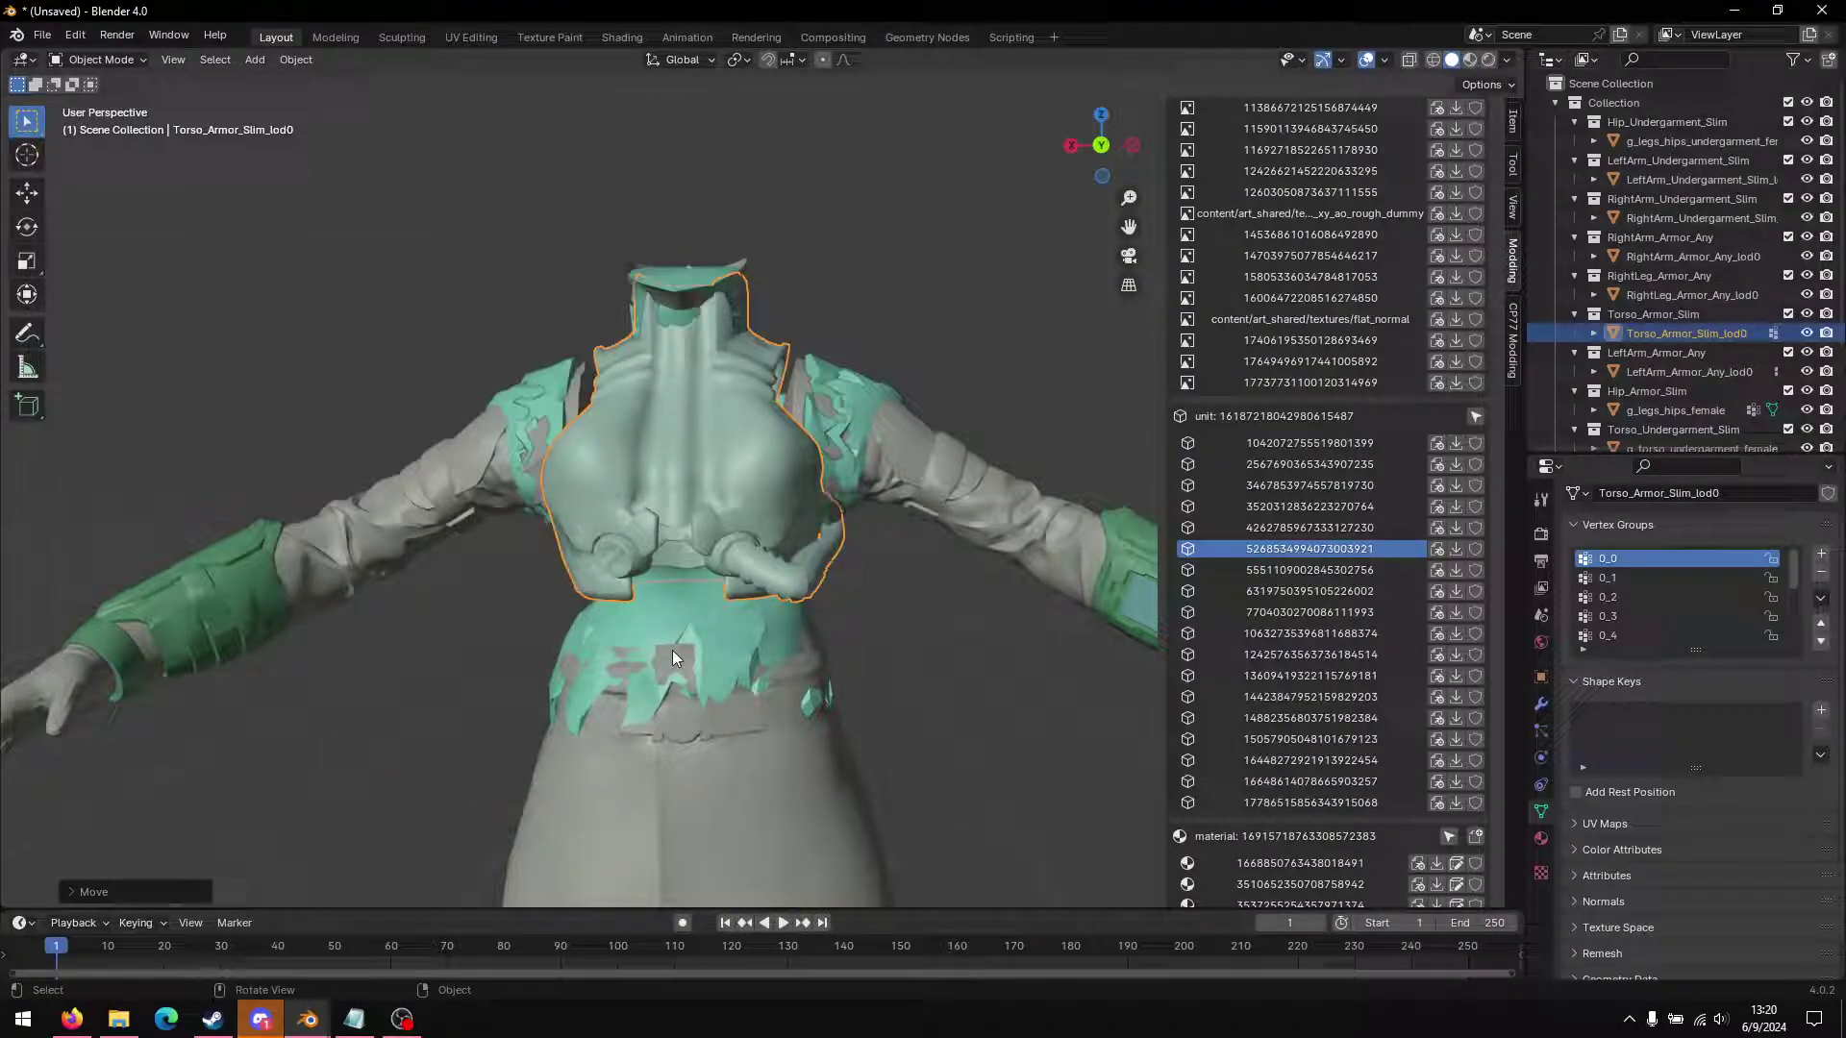
{"action": "scroll", "coordinate": [573, 609], "scroll_direction": "down", "scroll_amount": 5}
{"action": "middle_click_drag", "start_coordinate": [560, 500], "coordinate": [566, 569]}
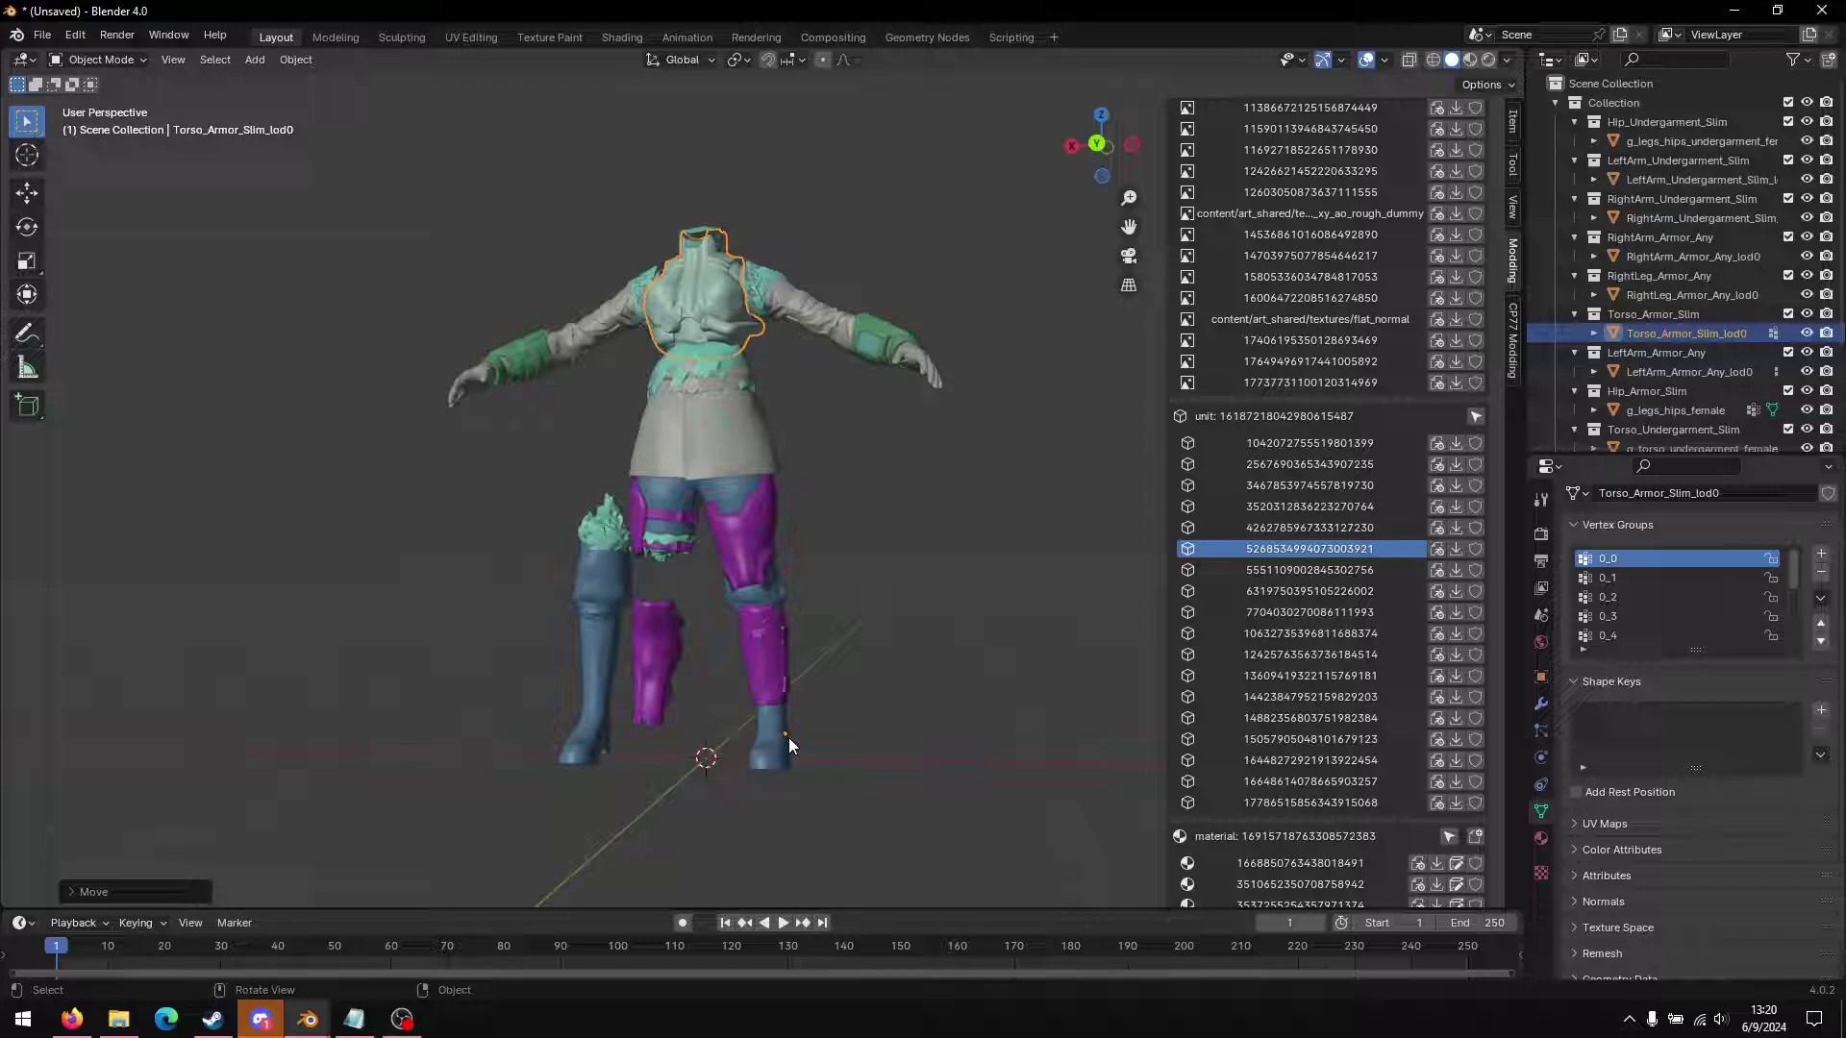
{"action": "left_click", "coordinate": [289, 60]}
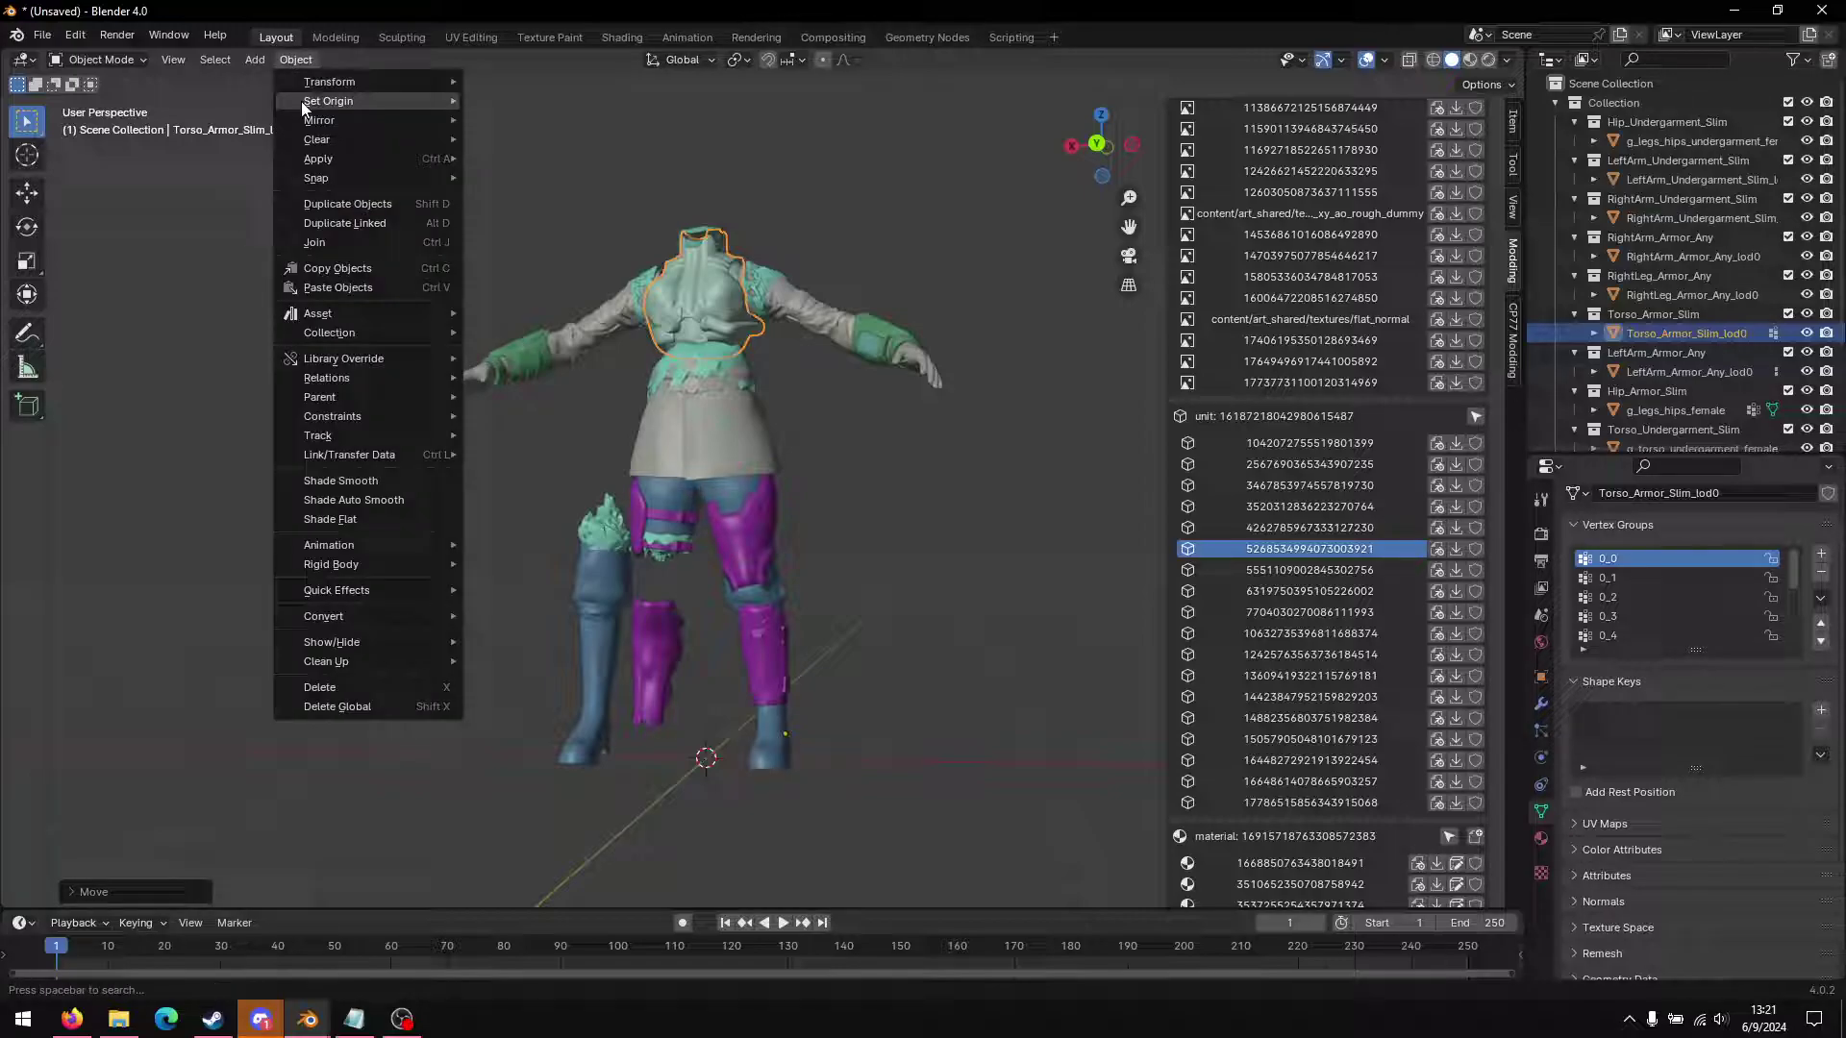
{"action": "mouse_move", "coordinate": [327, 101]}
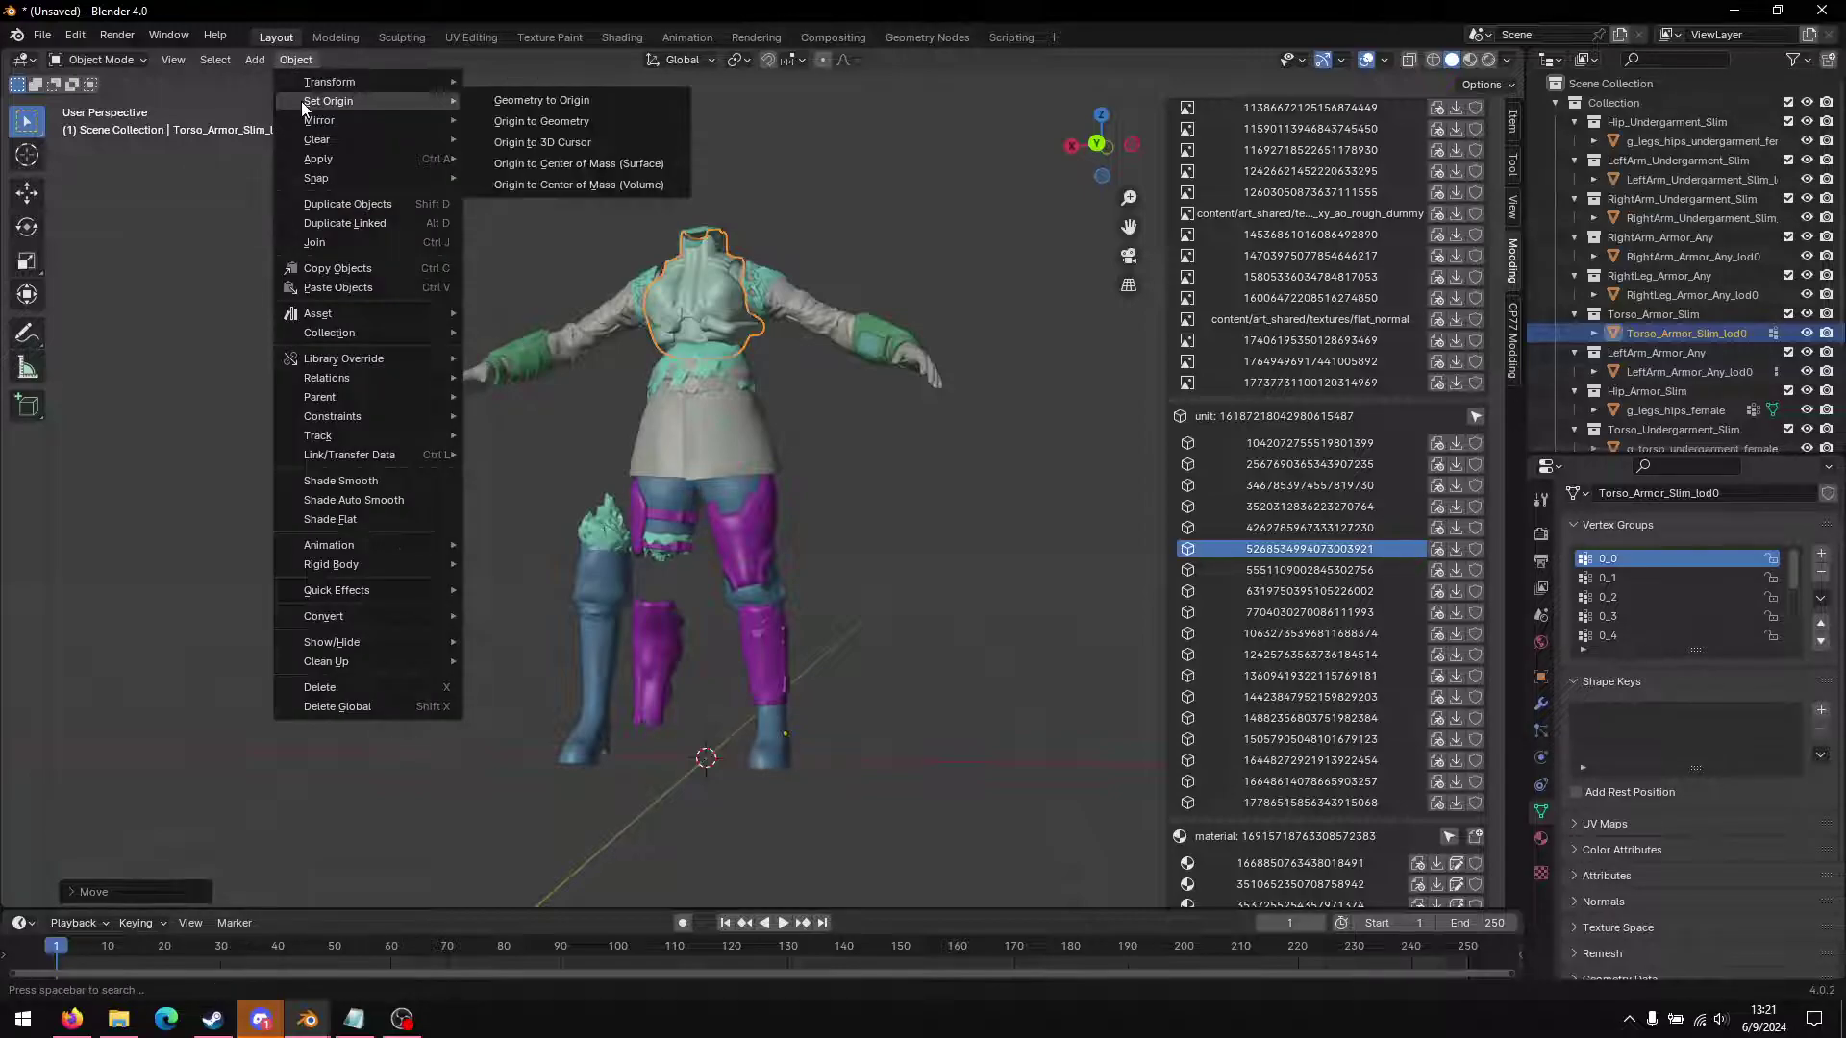
{"action": "left_click", "coordinate": [512, 142]}
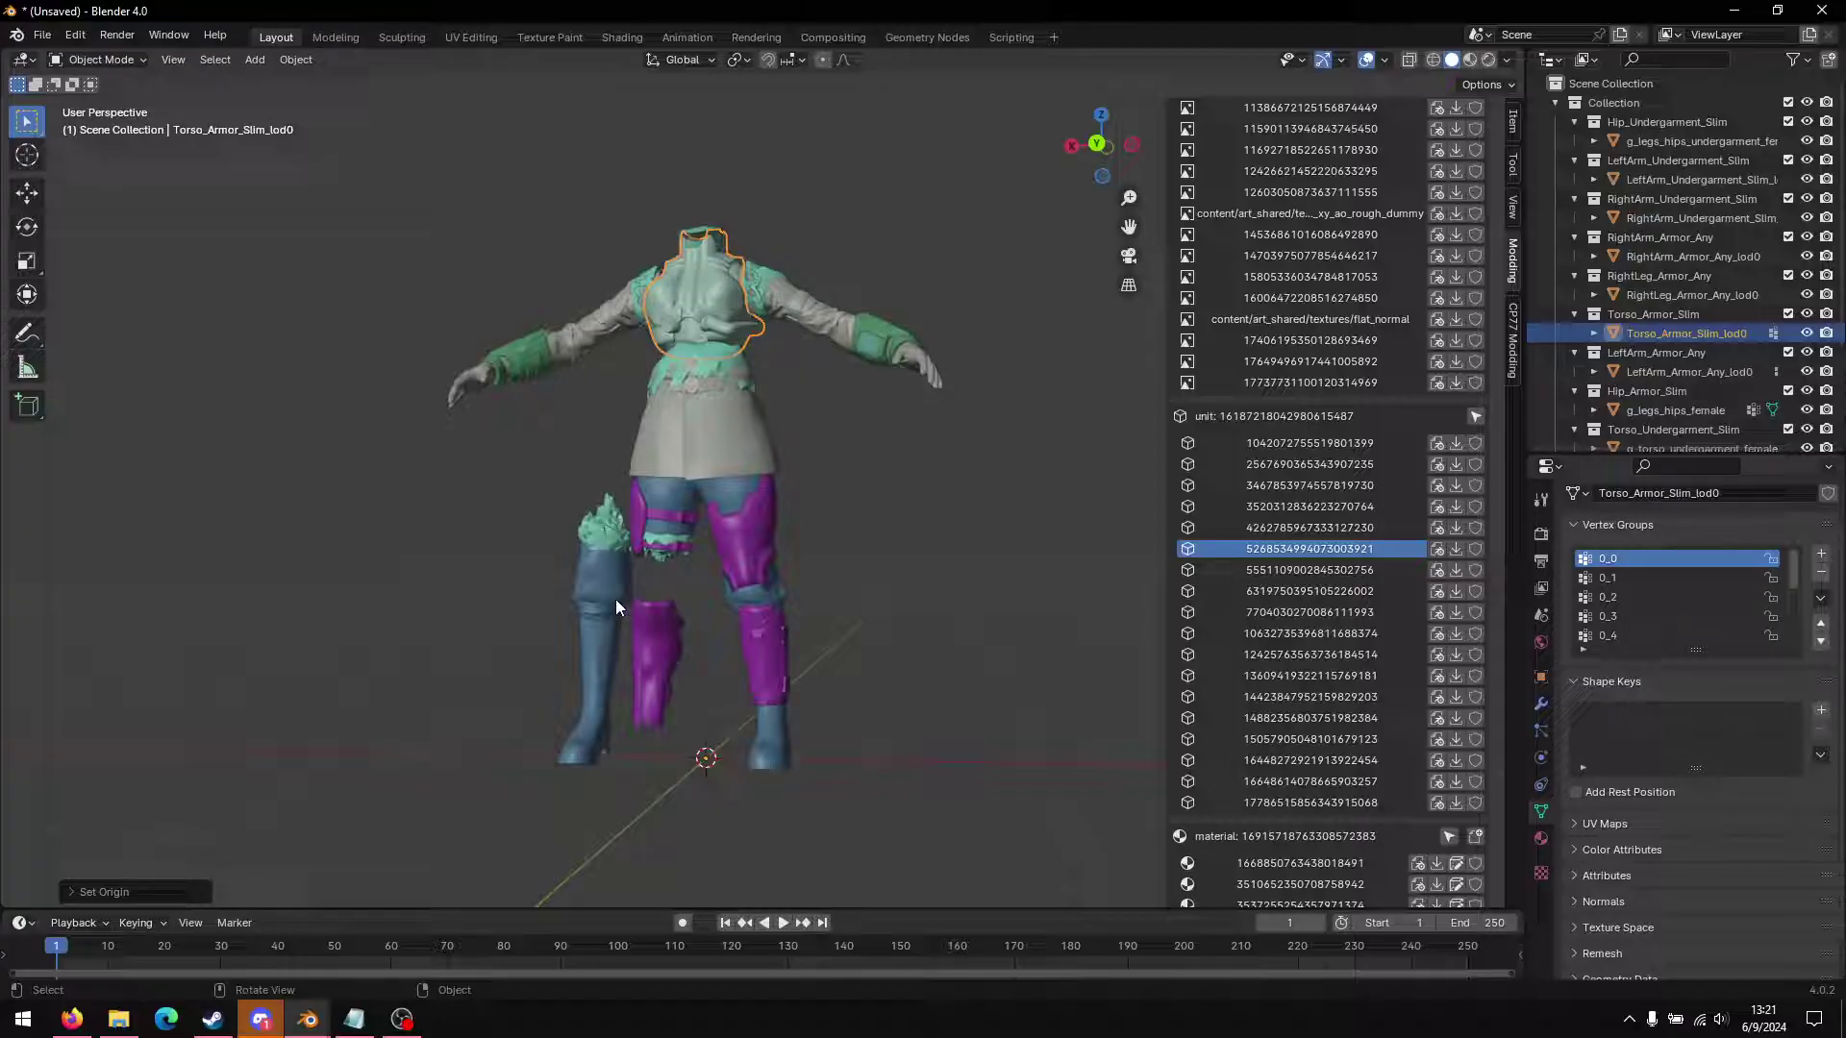
Step: Set the origin of the right shin armor RightLeg_Armor_Any_lod0 to the 3D cursor
{"action": "left_click", "coordinate": [763, 738]}
{"action": "left_click", "coordinate": [760, 753]}
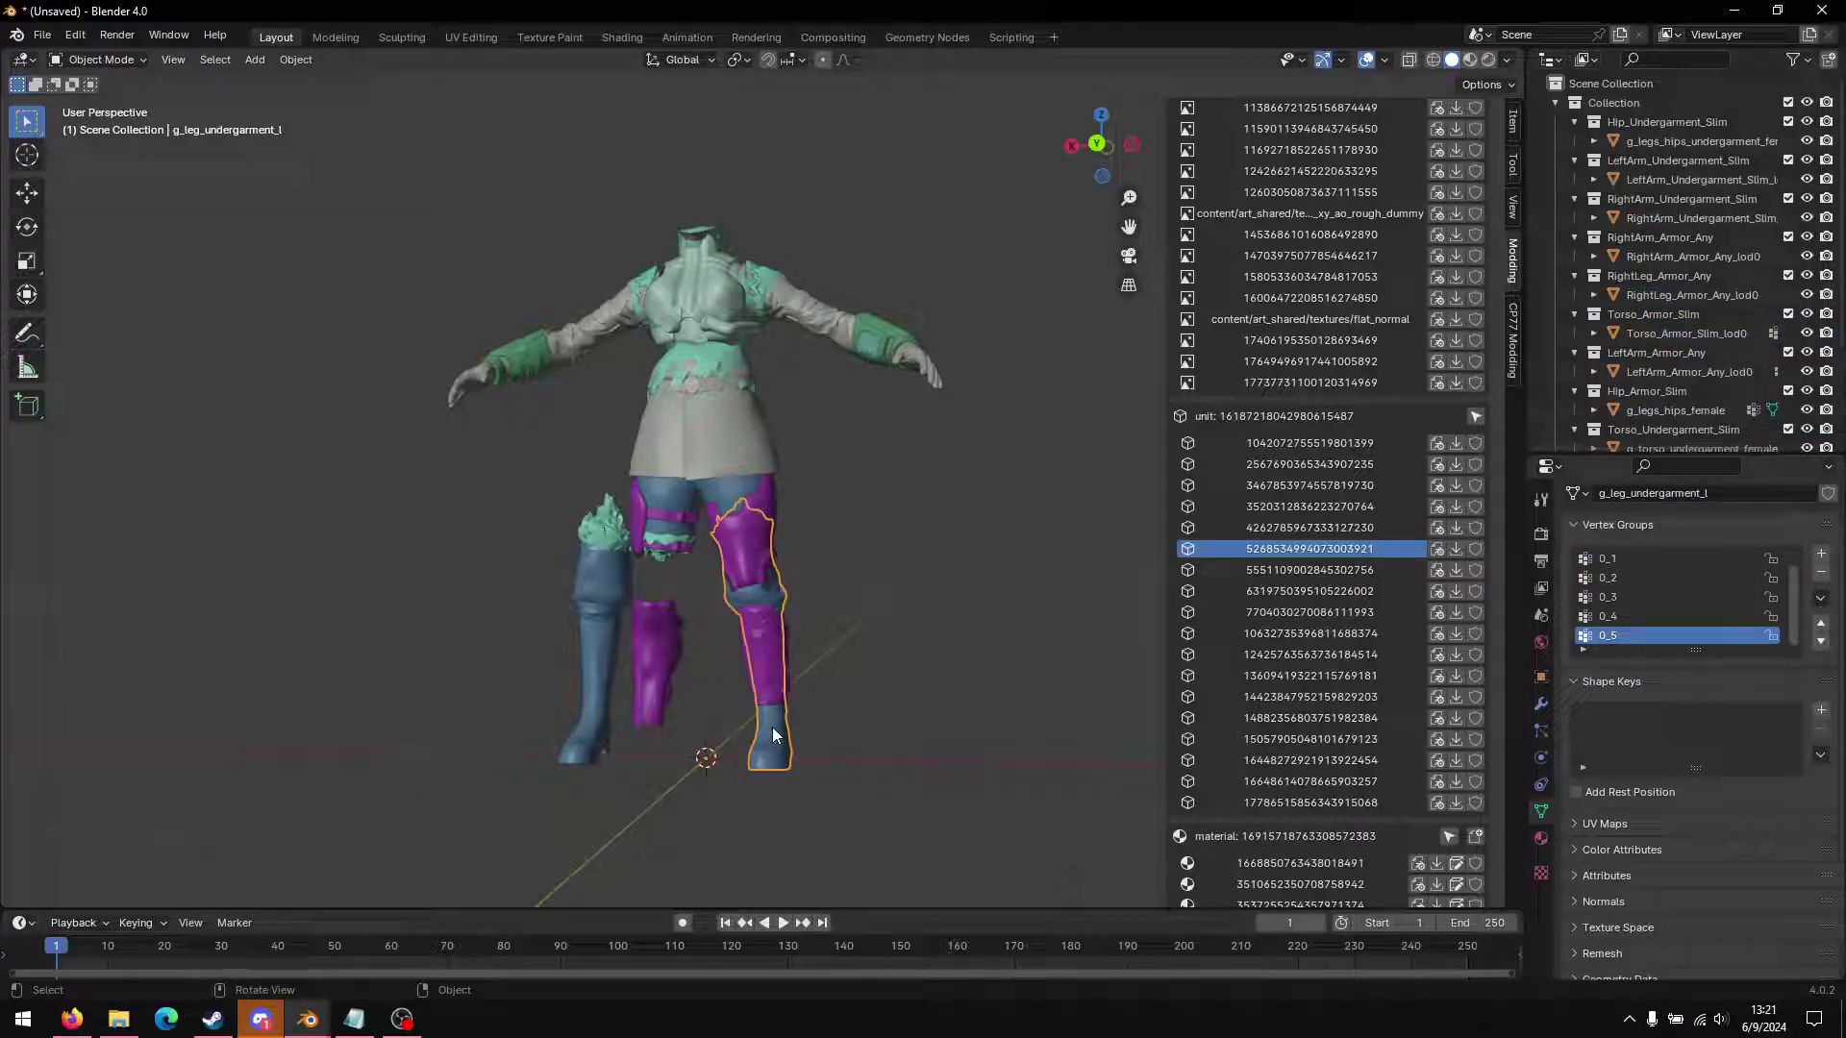
{"action": "left_click", "coordinate": [710, 437]}
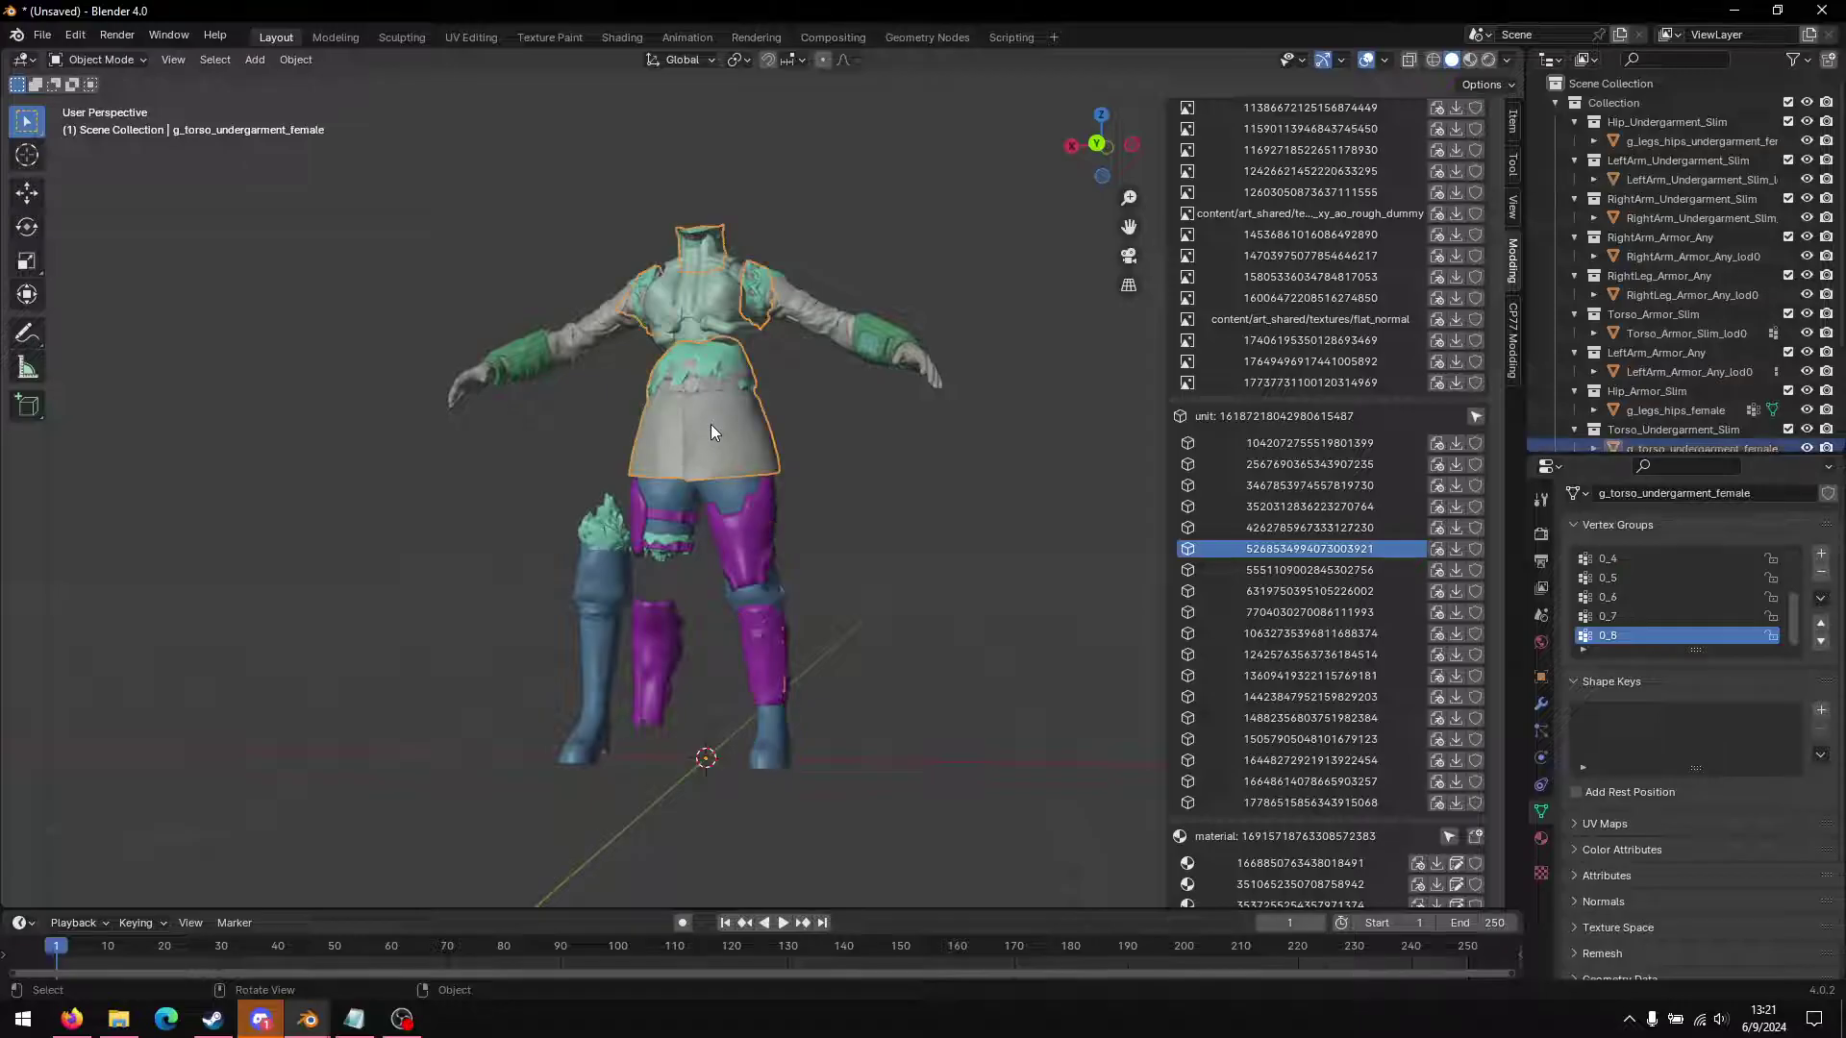
{"action": "left_click", "coordinate": [923, 375]}
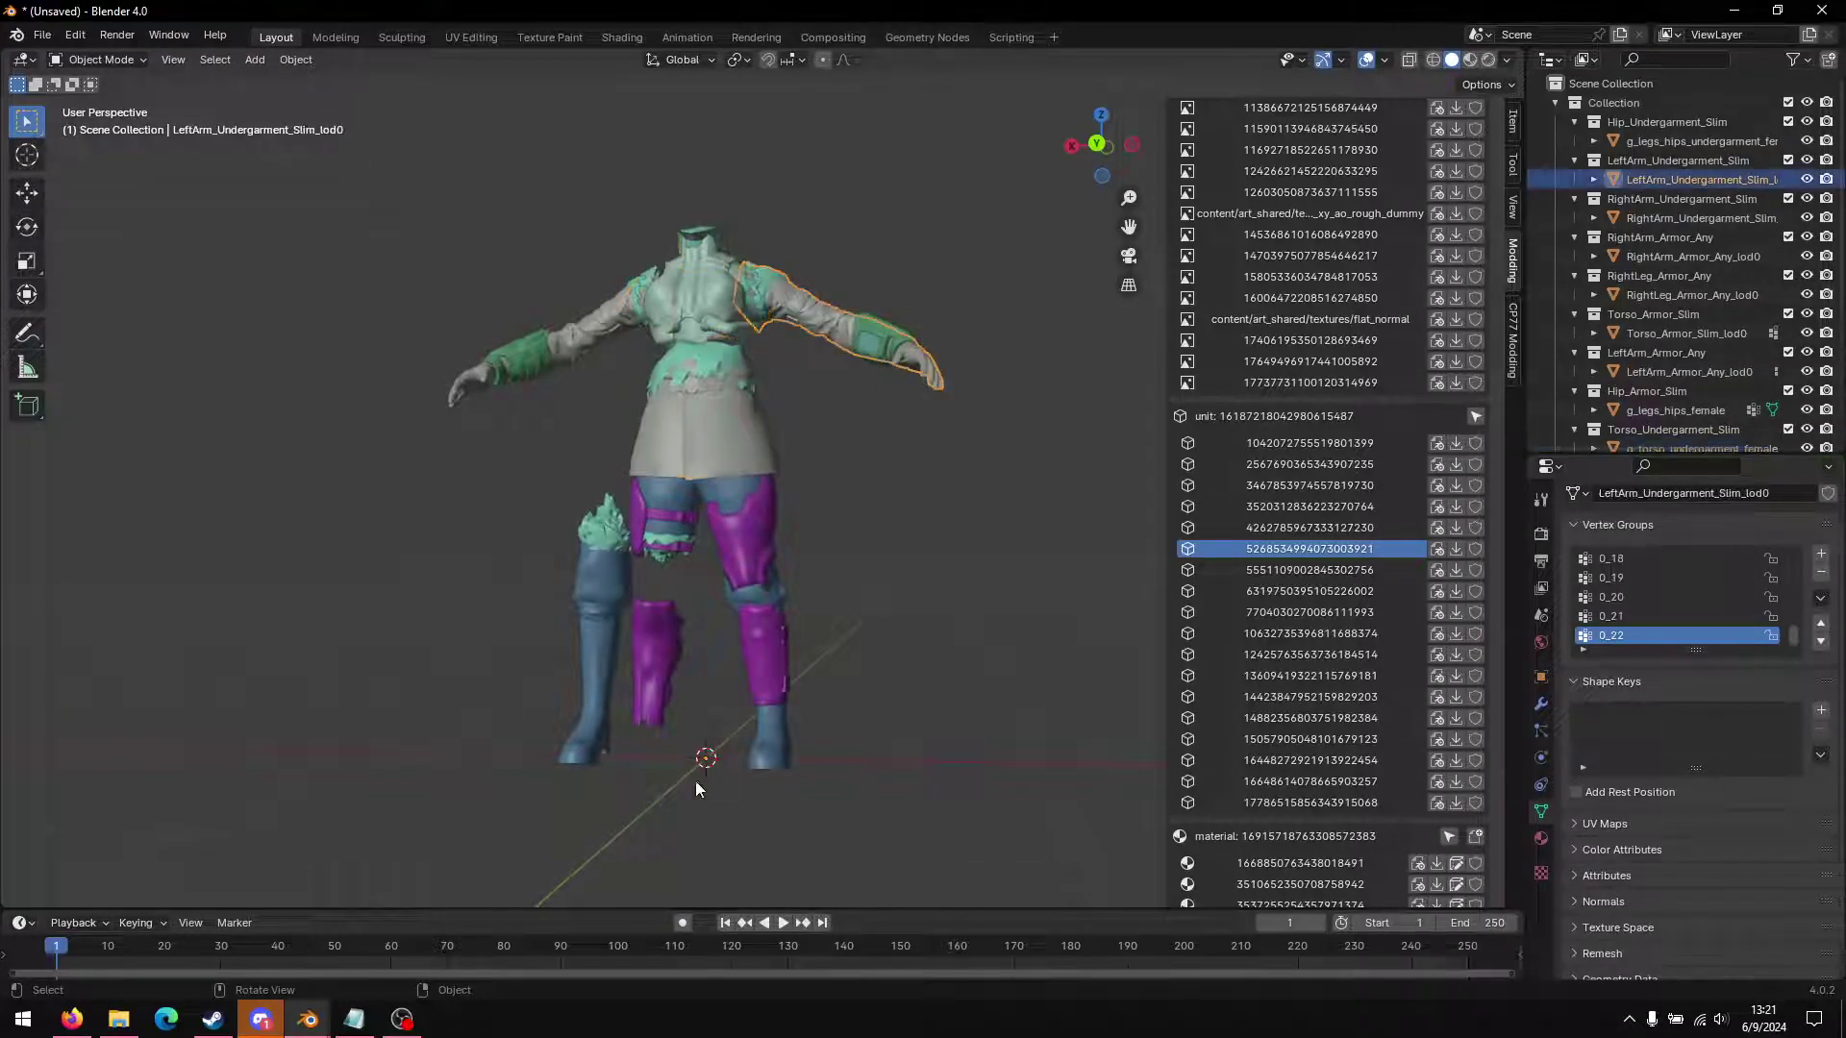
{"action": "left_click", "coordinate": [663, 661]}
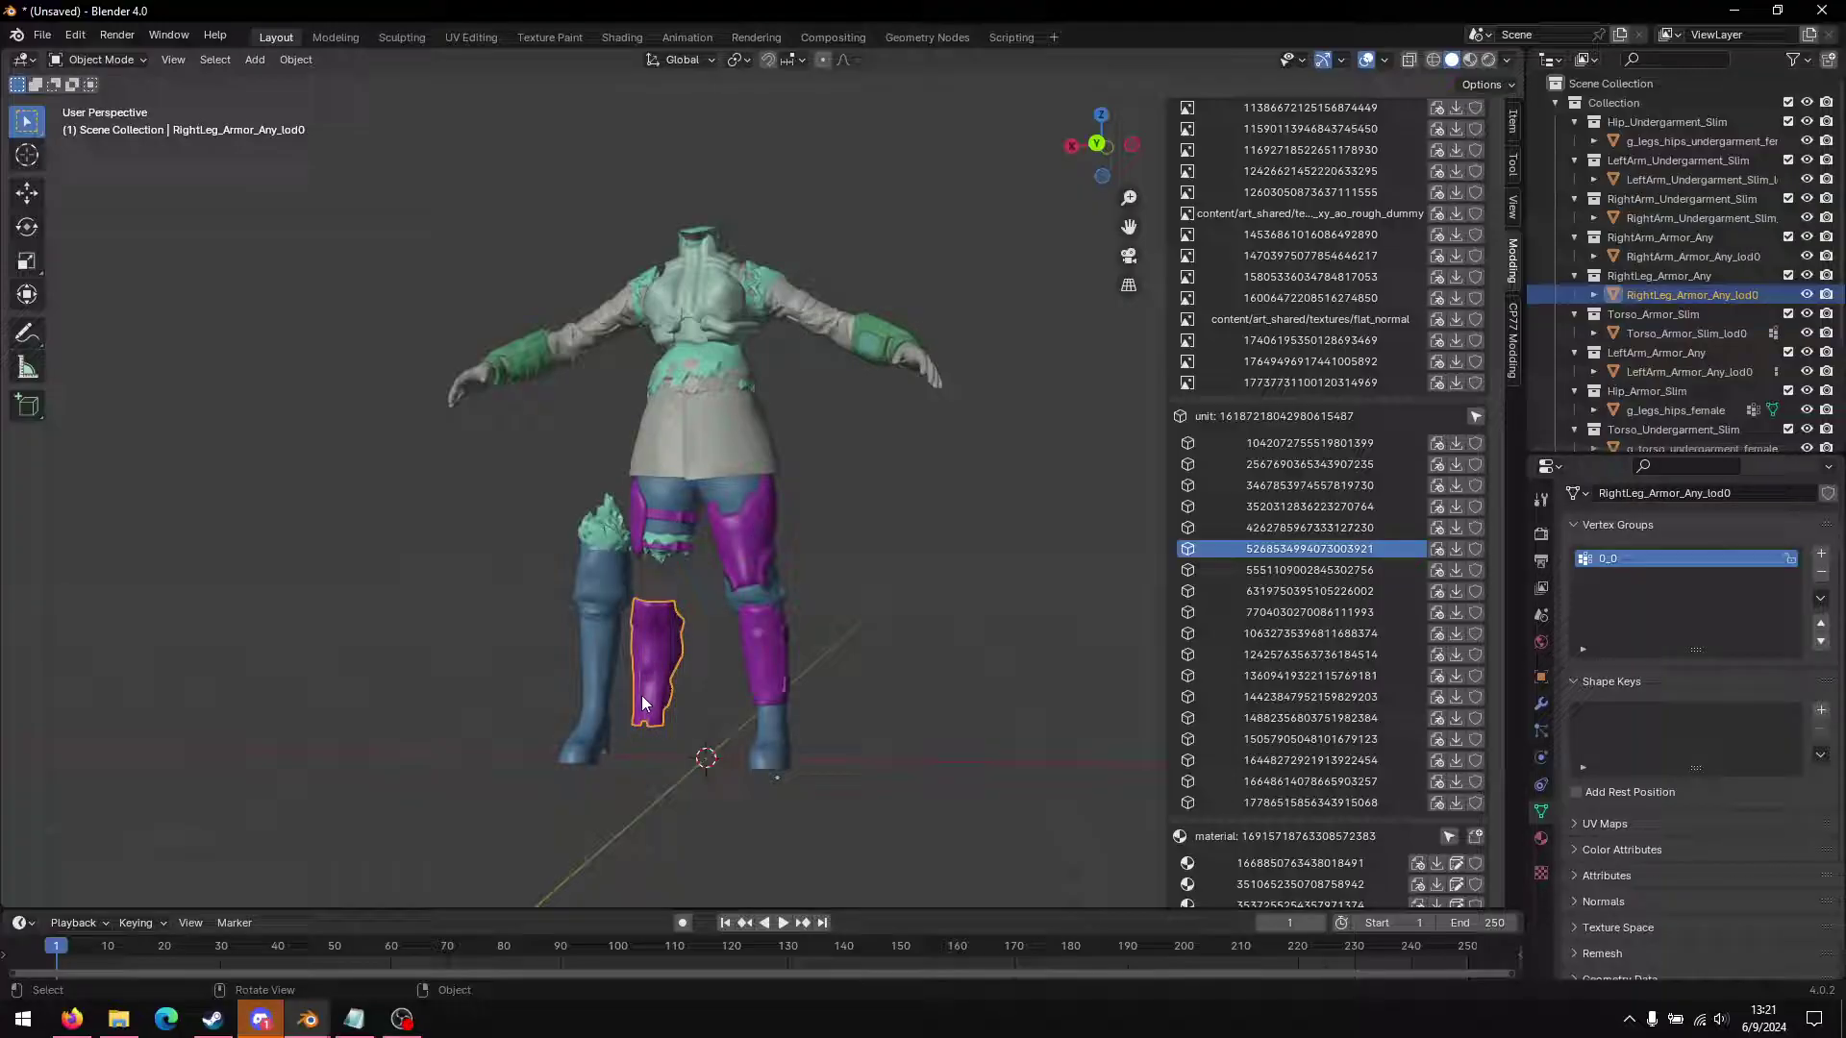
{"action": "left_click", "coordinate": [294, 59]}
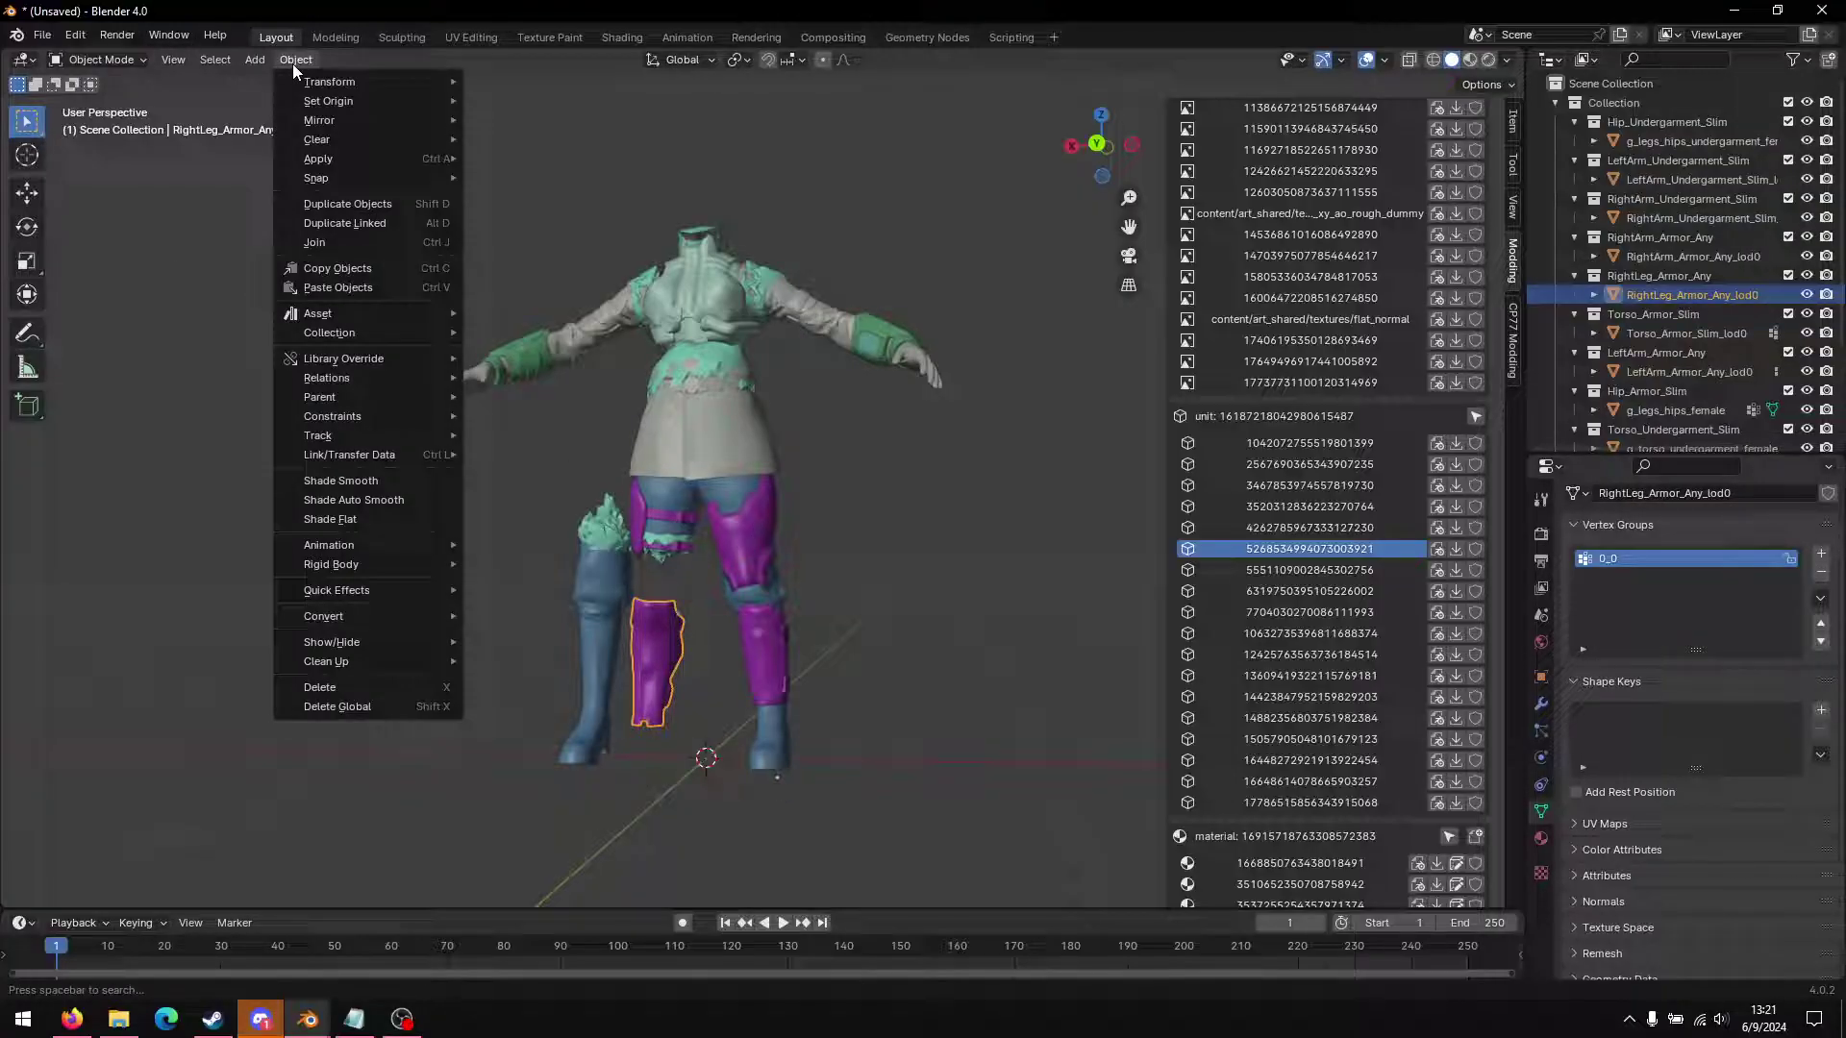
{"action": "mouse_move", "coordinate": [390, 105]}
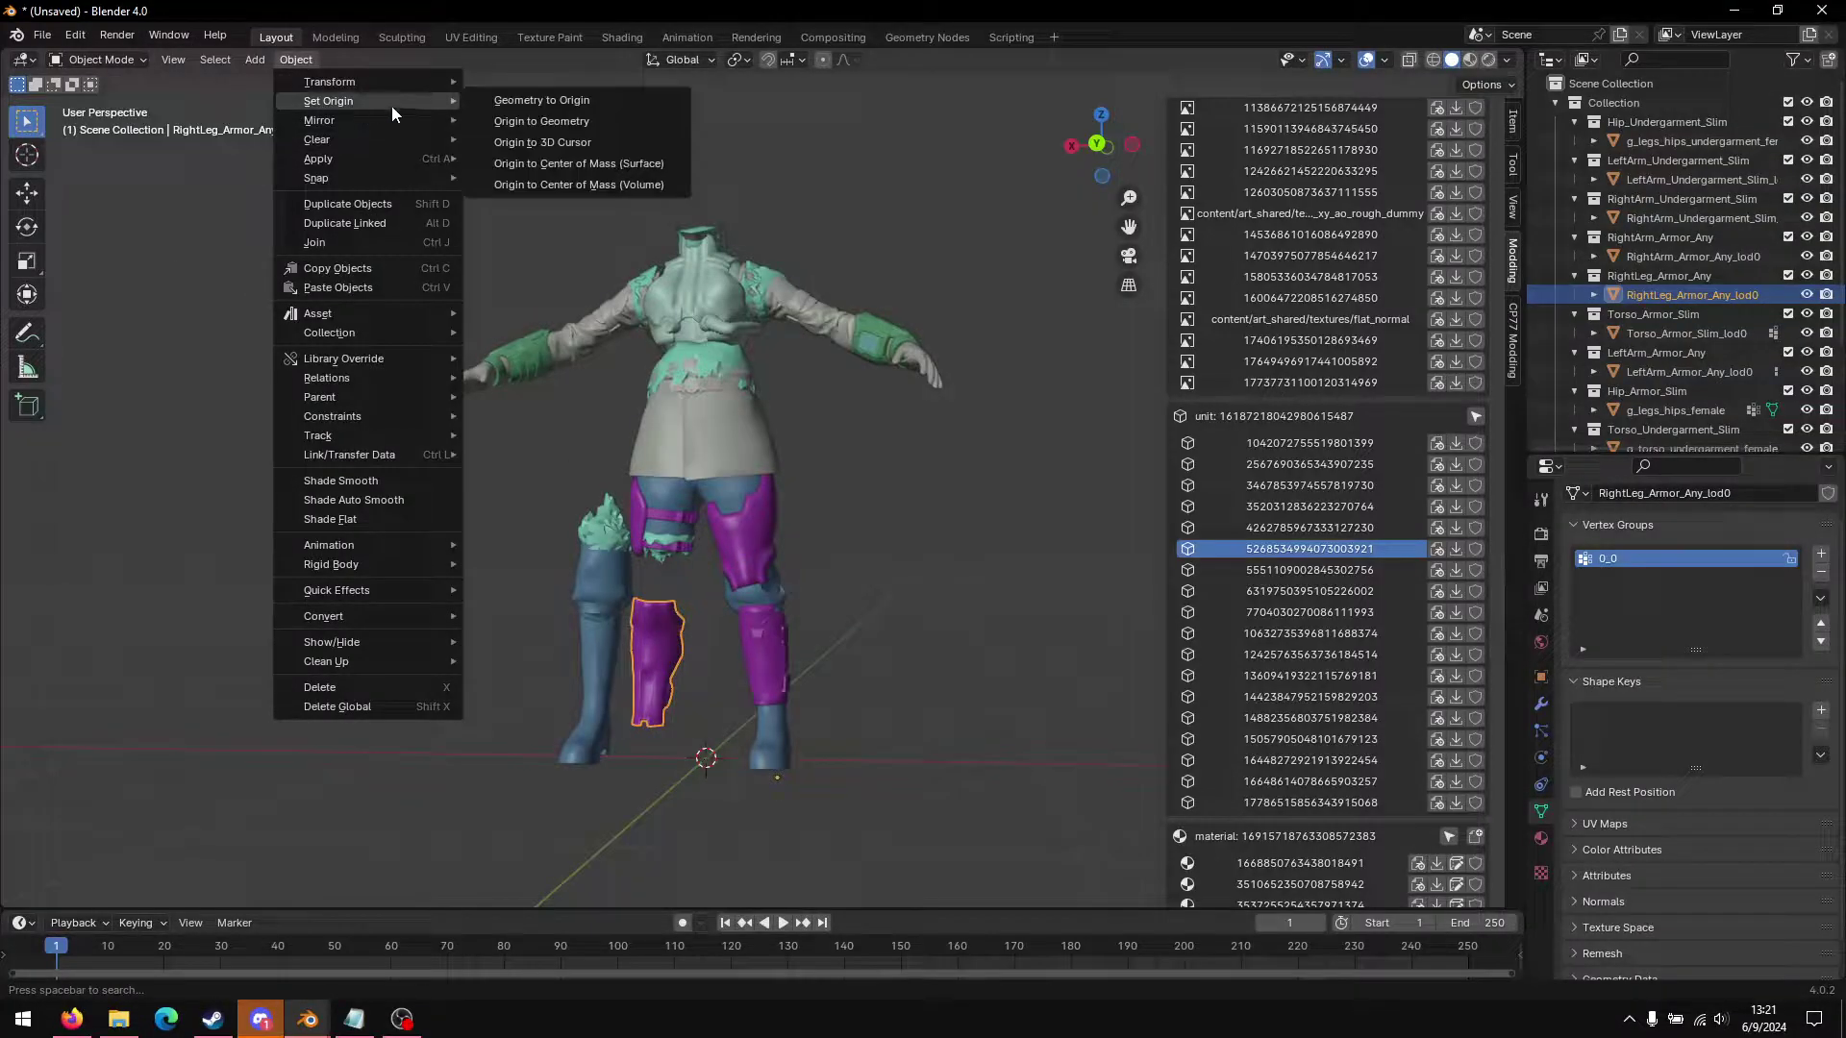
{"action": "left_click", "coordinate": [521, 141]}
Step: Set the origin of the thigh armor g_legs_hips_female to the 3D cursor
{"action": "left_click", "coordinate": [744, 545]}
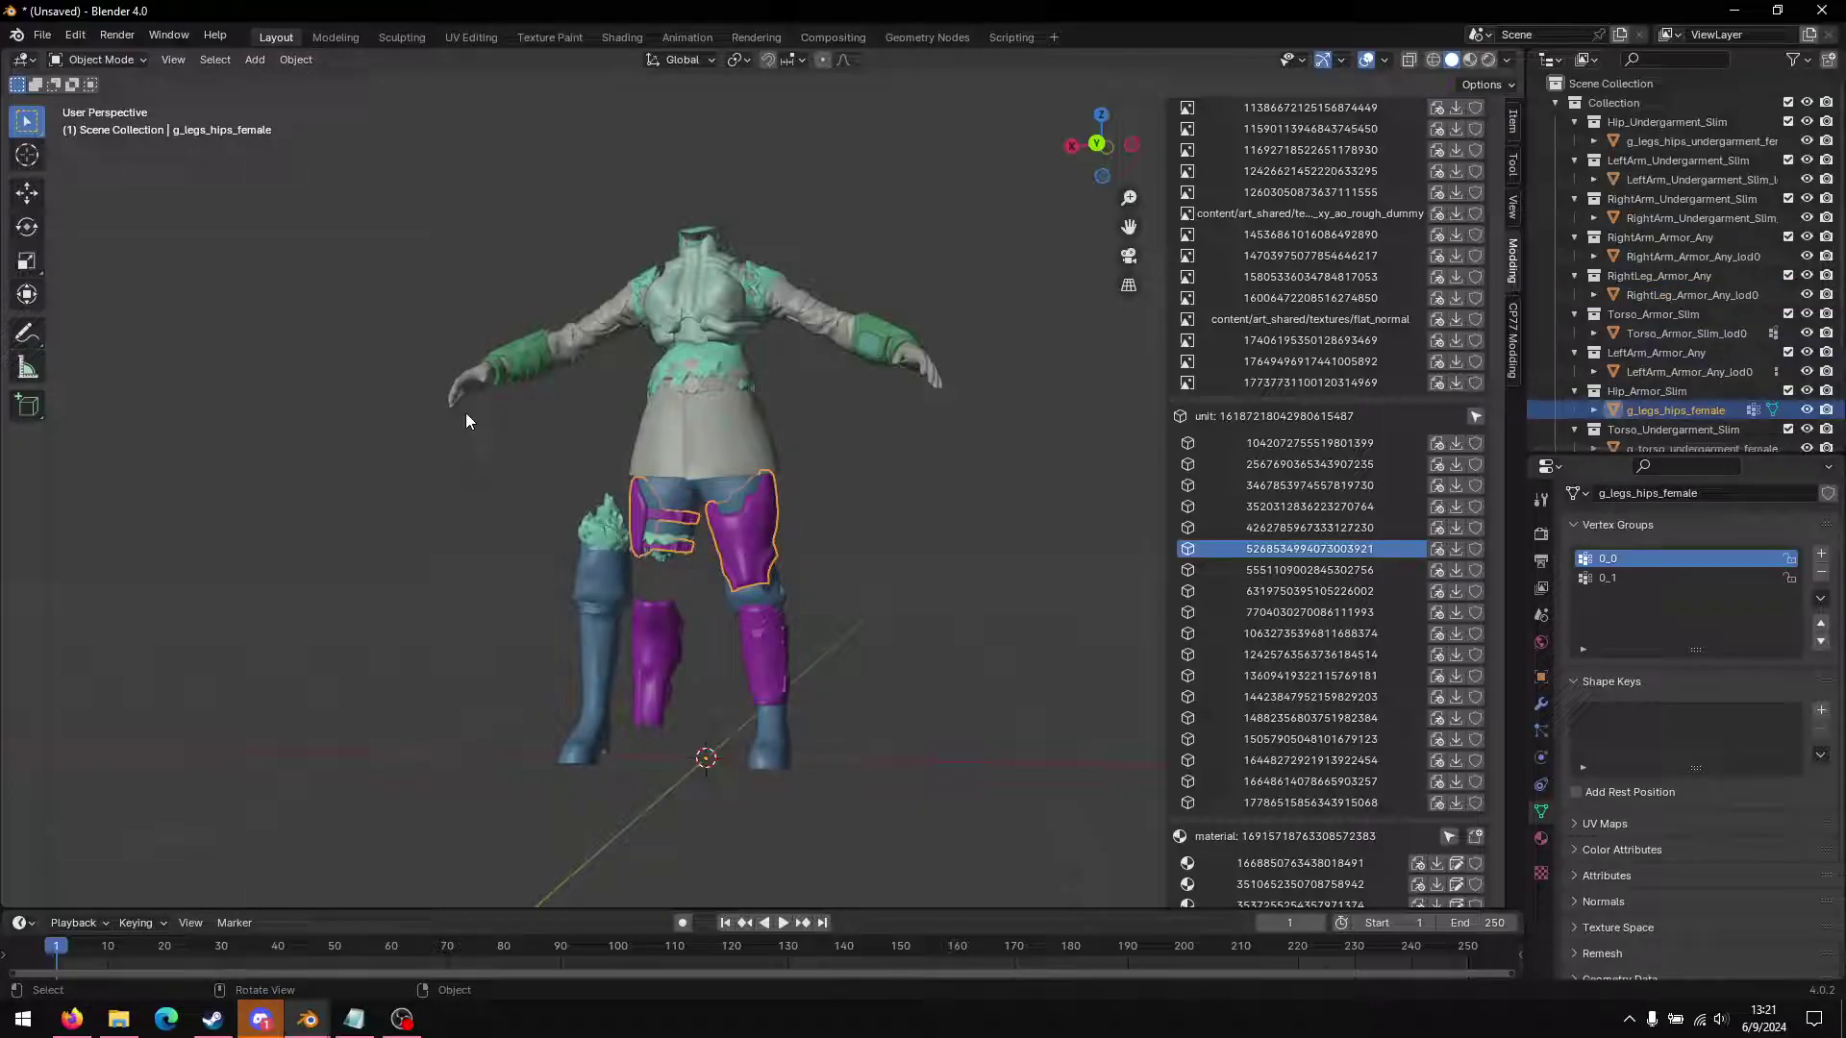
{"action": "left_click", "coordinate": [285, 60]}
{"action": "mouse_move", "coordinate": [304, 100]}
{"action": "left_click", "coordinate": [527, 146]}
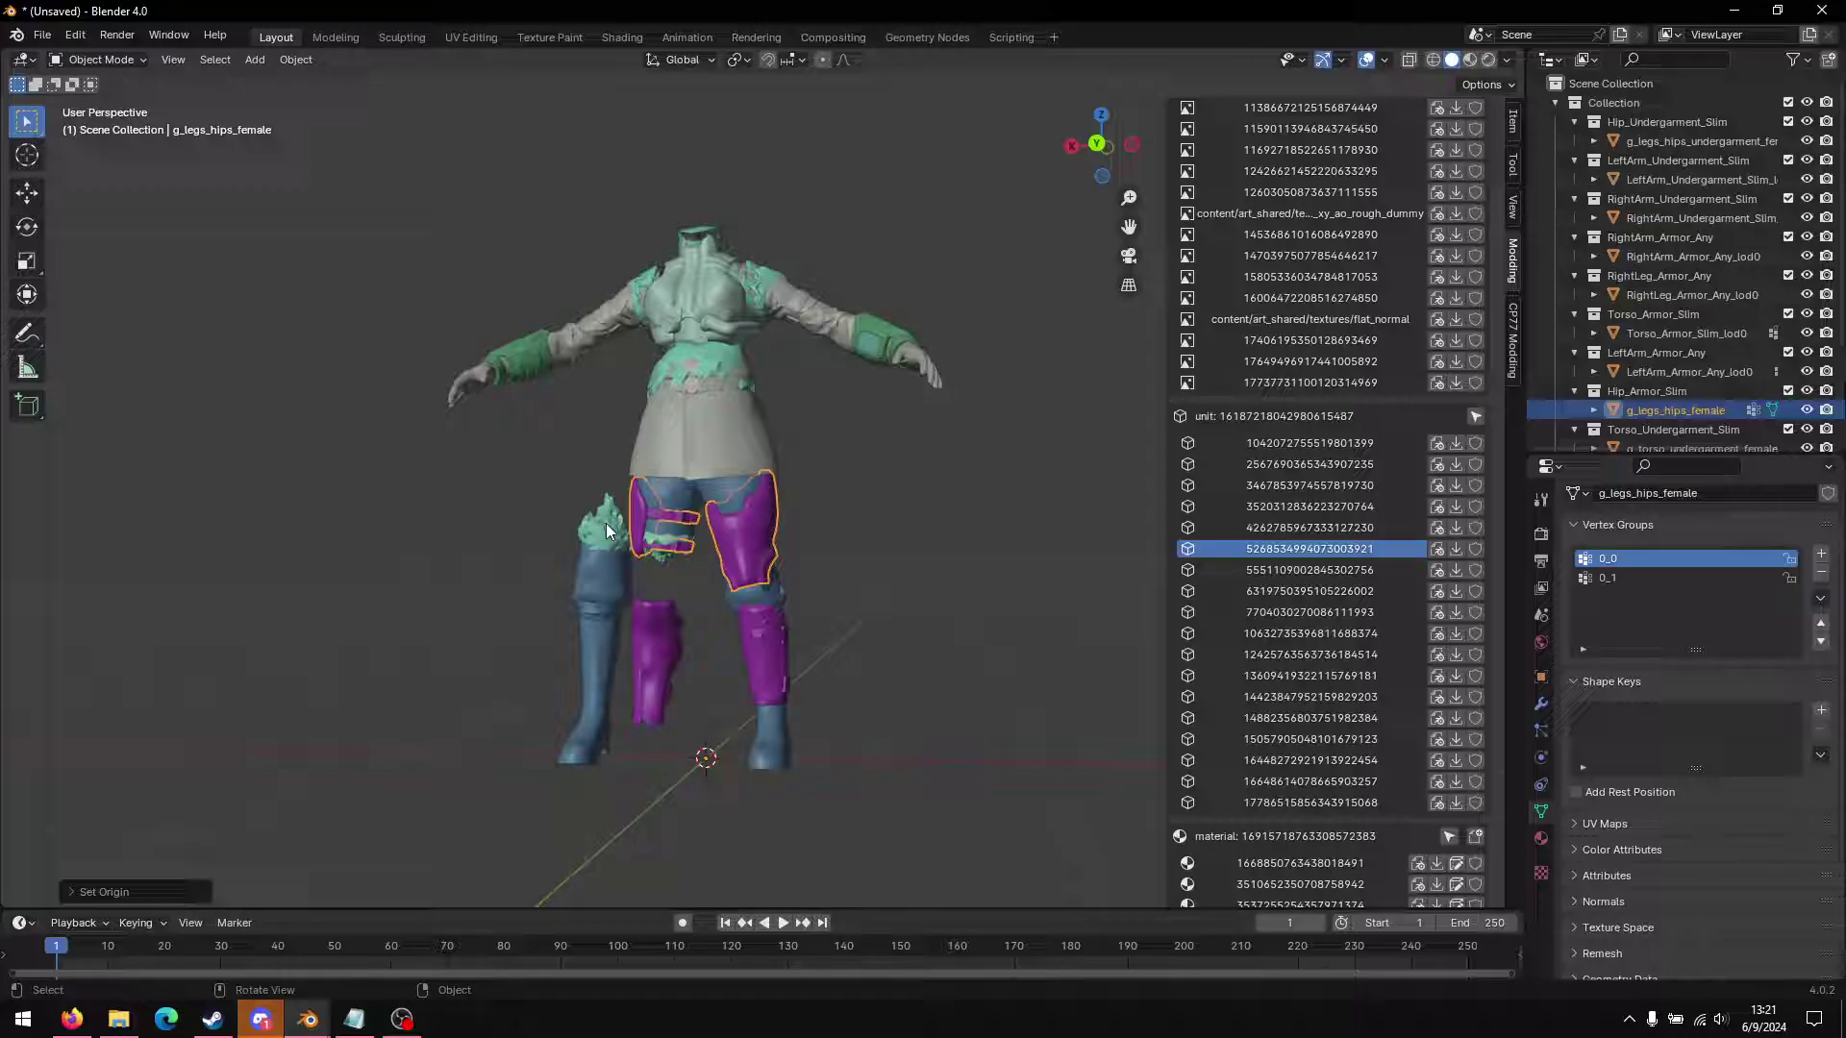
Step: Check the shin and thigh armor pieces and select the chest piece Torso_Armor_Slim_lod0
{"action": "mouse_move", "coordinate": [542, 448]}
{"action": "middle_mouse_down"}
{"action": "mouse_move", "coordinate": [474, 486]}
{"action": "mouse_move", "coordinate": [535, 465]}
{"action": "middle_mouse_up"}
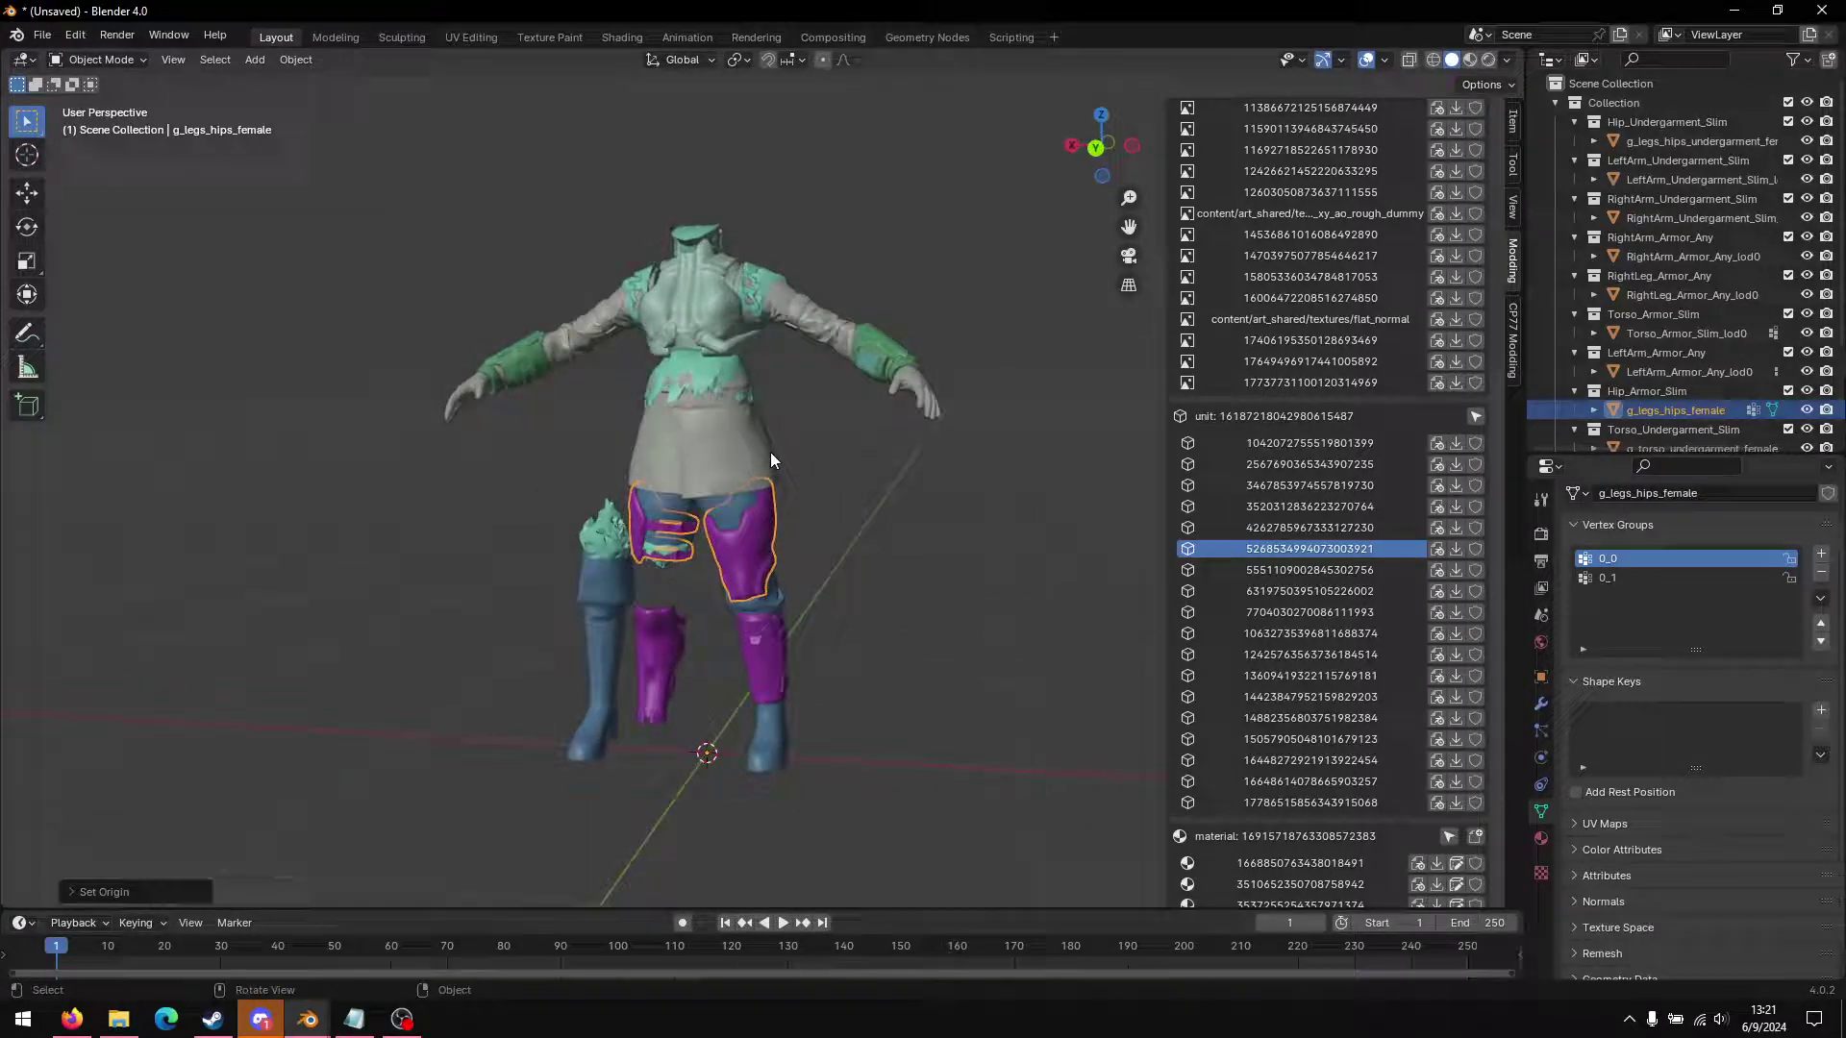
{"action": "left_click", "coordinate": [690, 310]}
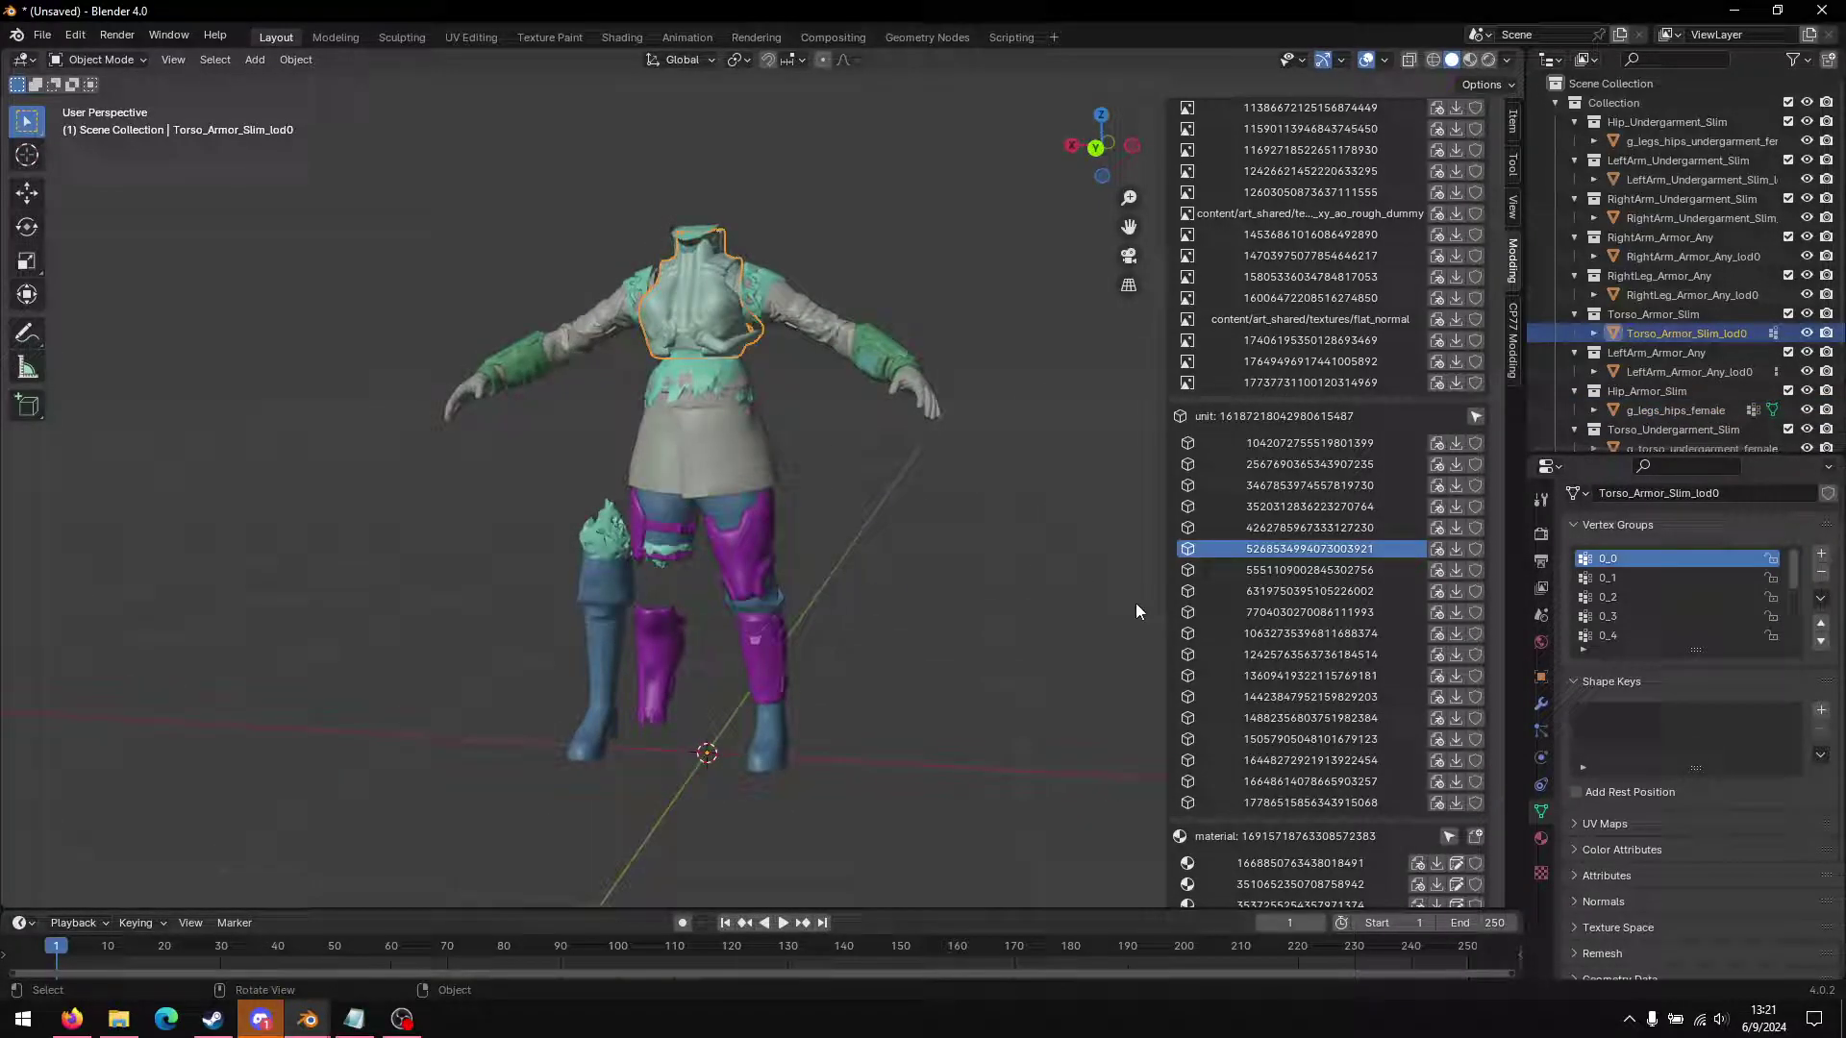
{"action": "scroll", "coordinate": [1310, 673], "scroll_direction": "down", "scroll_amount": 3}
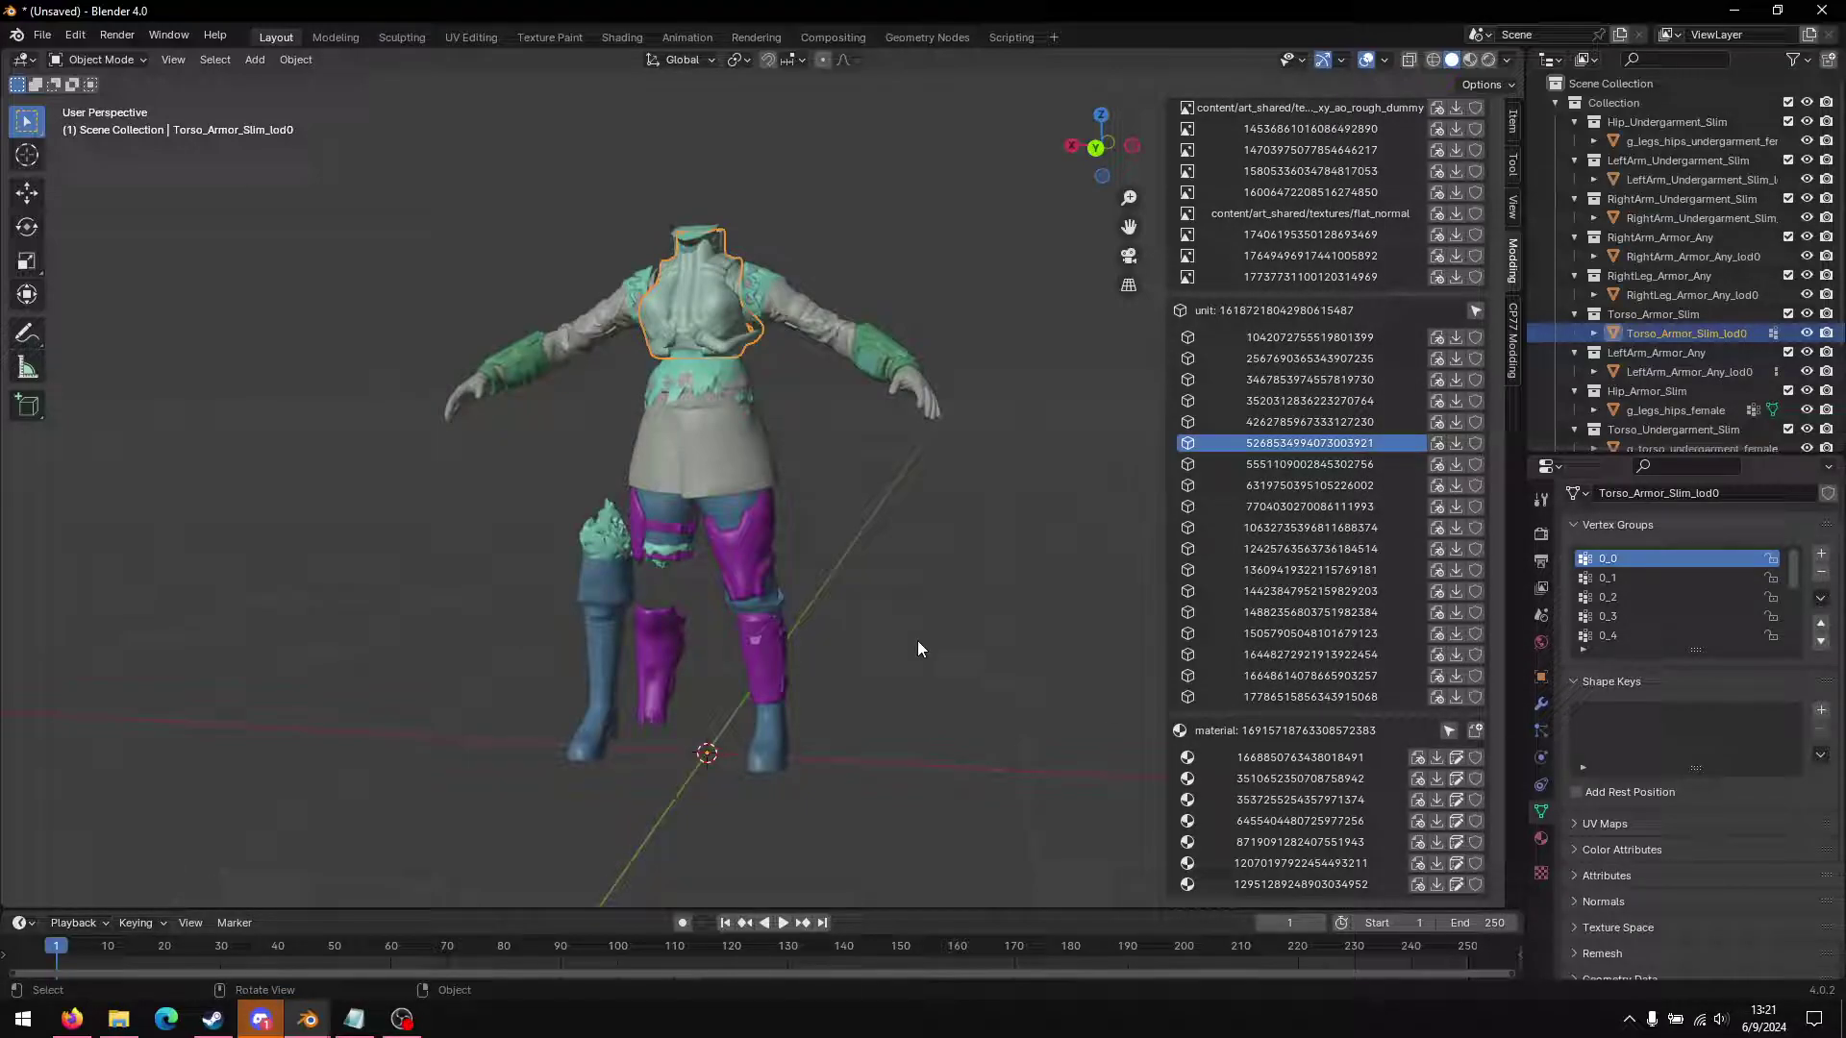
{"action": "left_click", "coordinate": [671, 667]}
{"action": "left_click", "coordinate": [714, 524]}
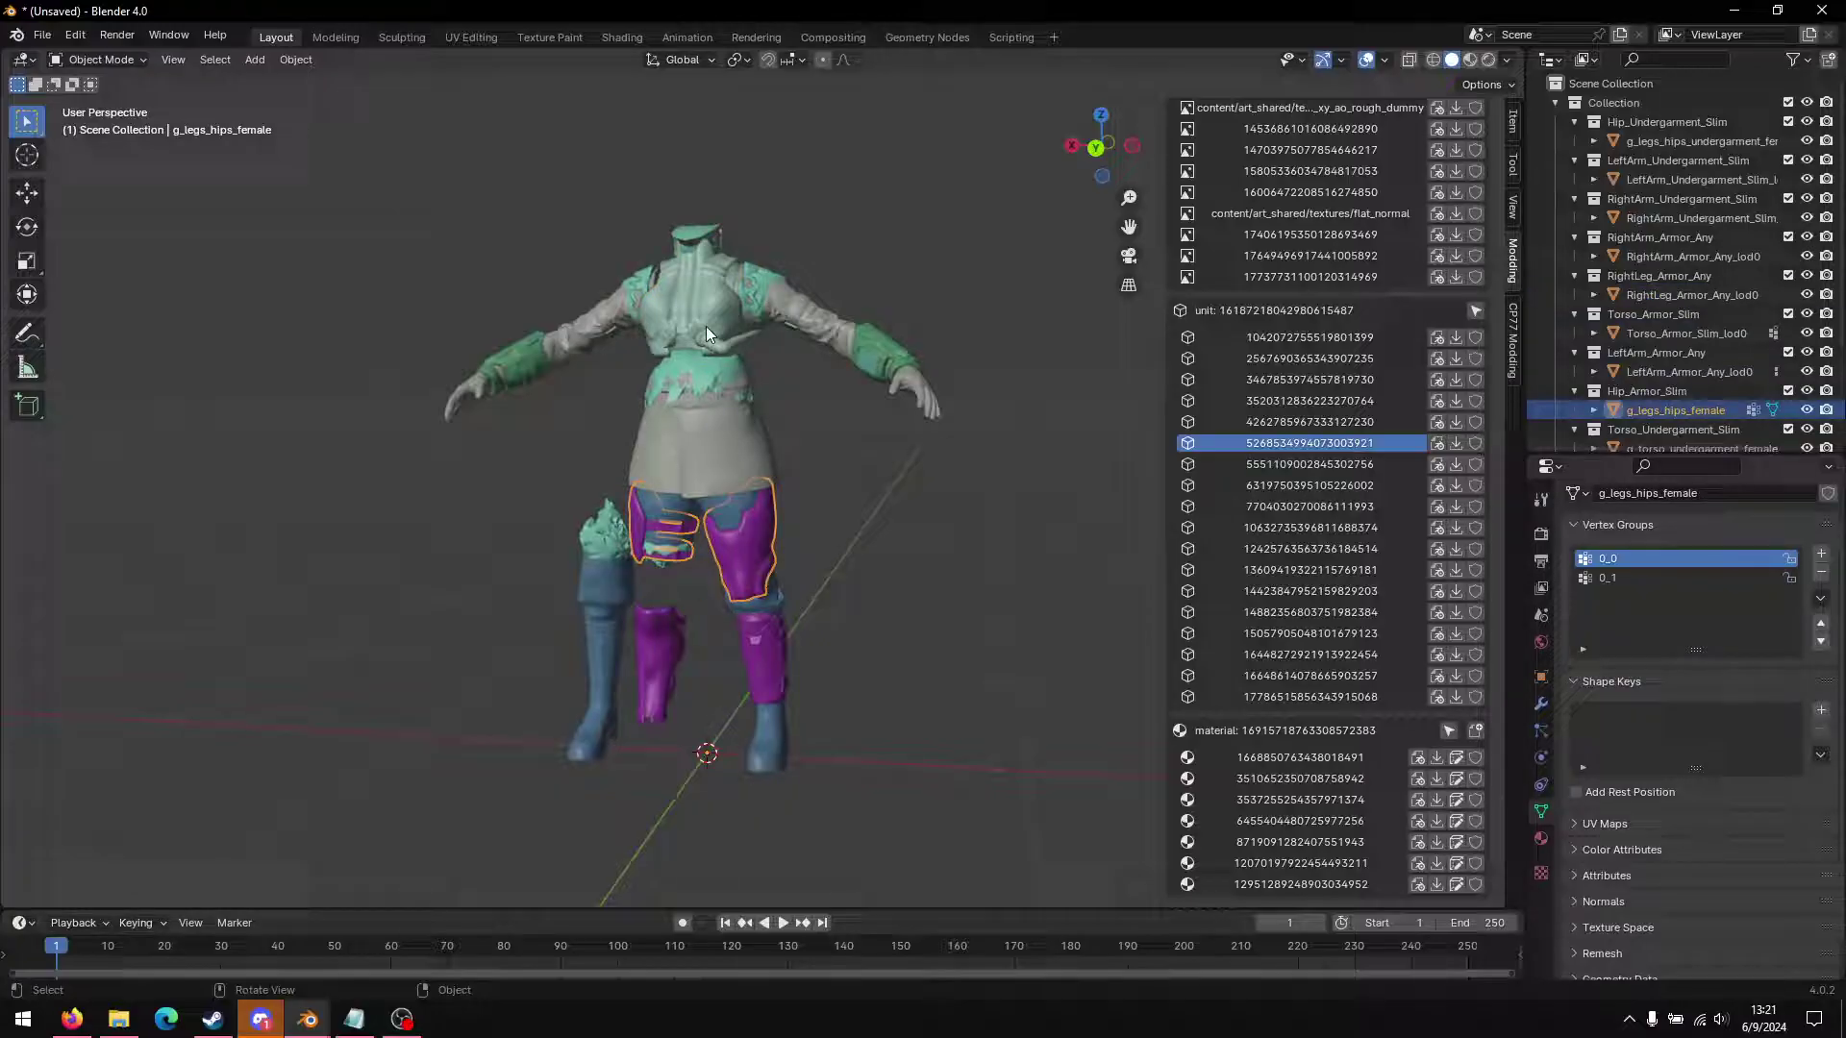
{"action": "left_click", "coordinate": [686, 384]}
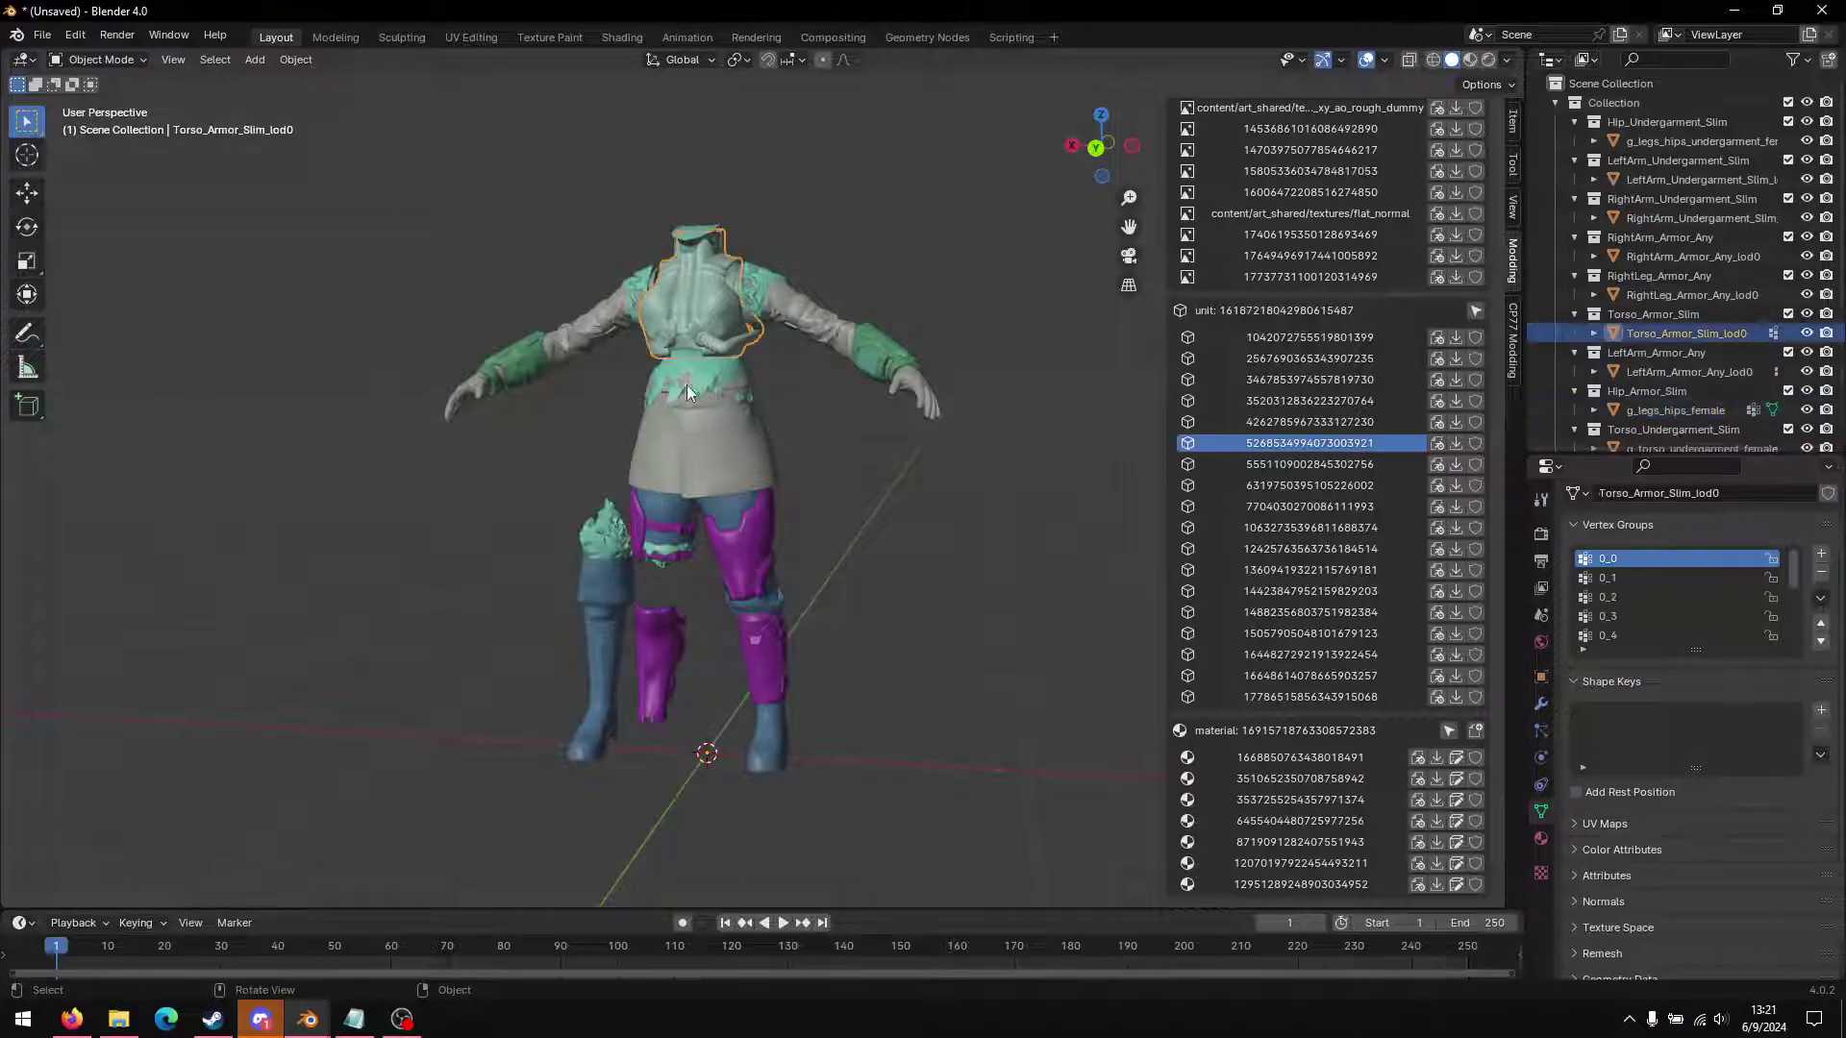
Step: Try to add a material from the Basic template
{"action": "left_click", "coordinate": [1475, 730]}
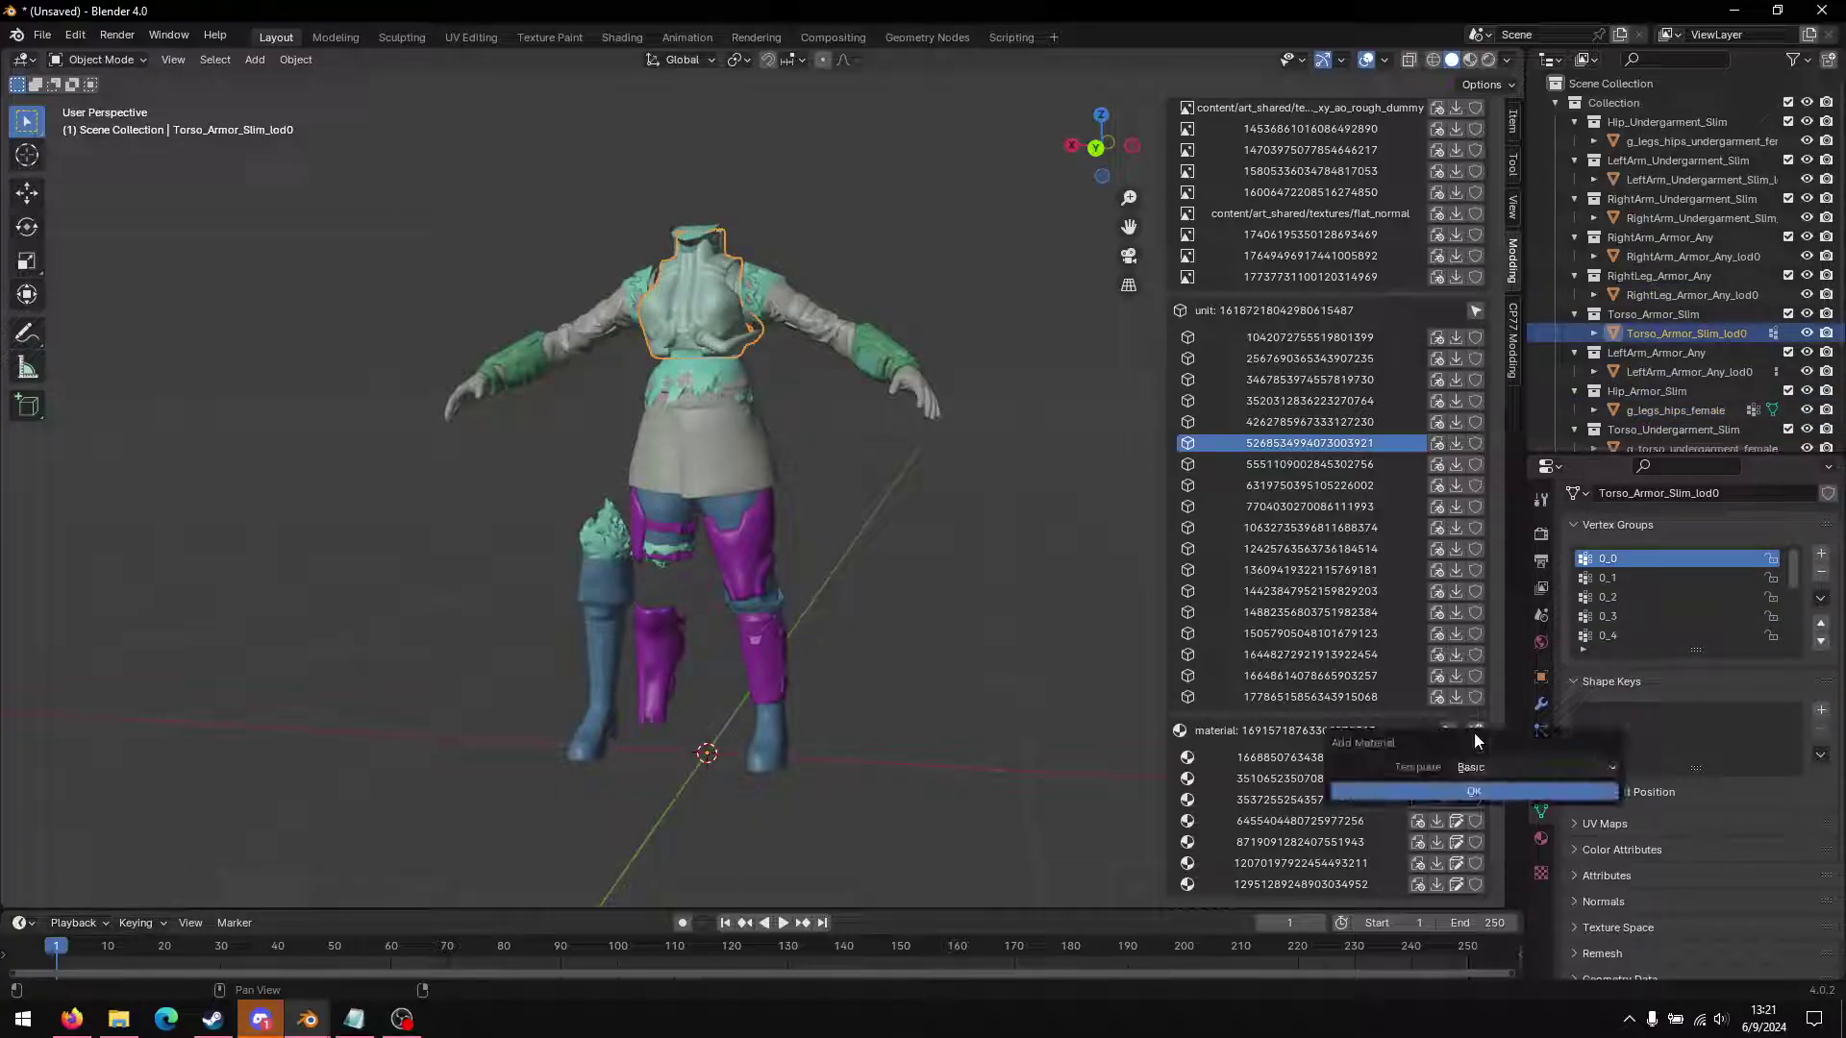
{"action": "left_click", "coordinate": [1459, 788]}
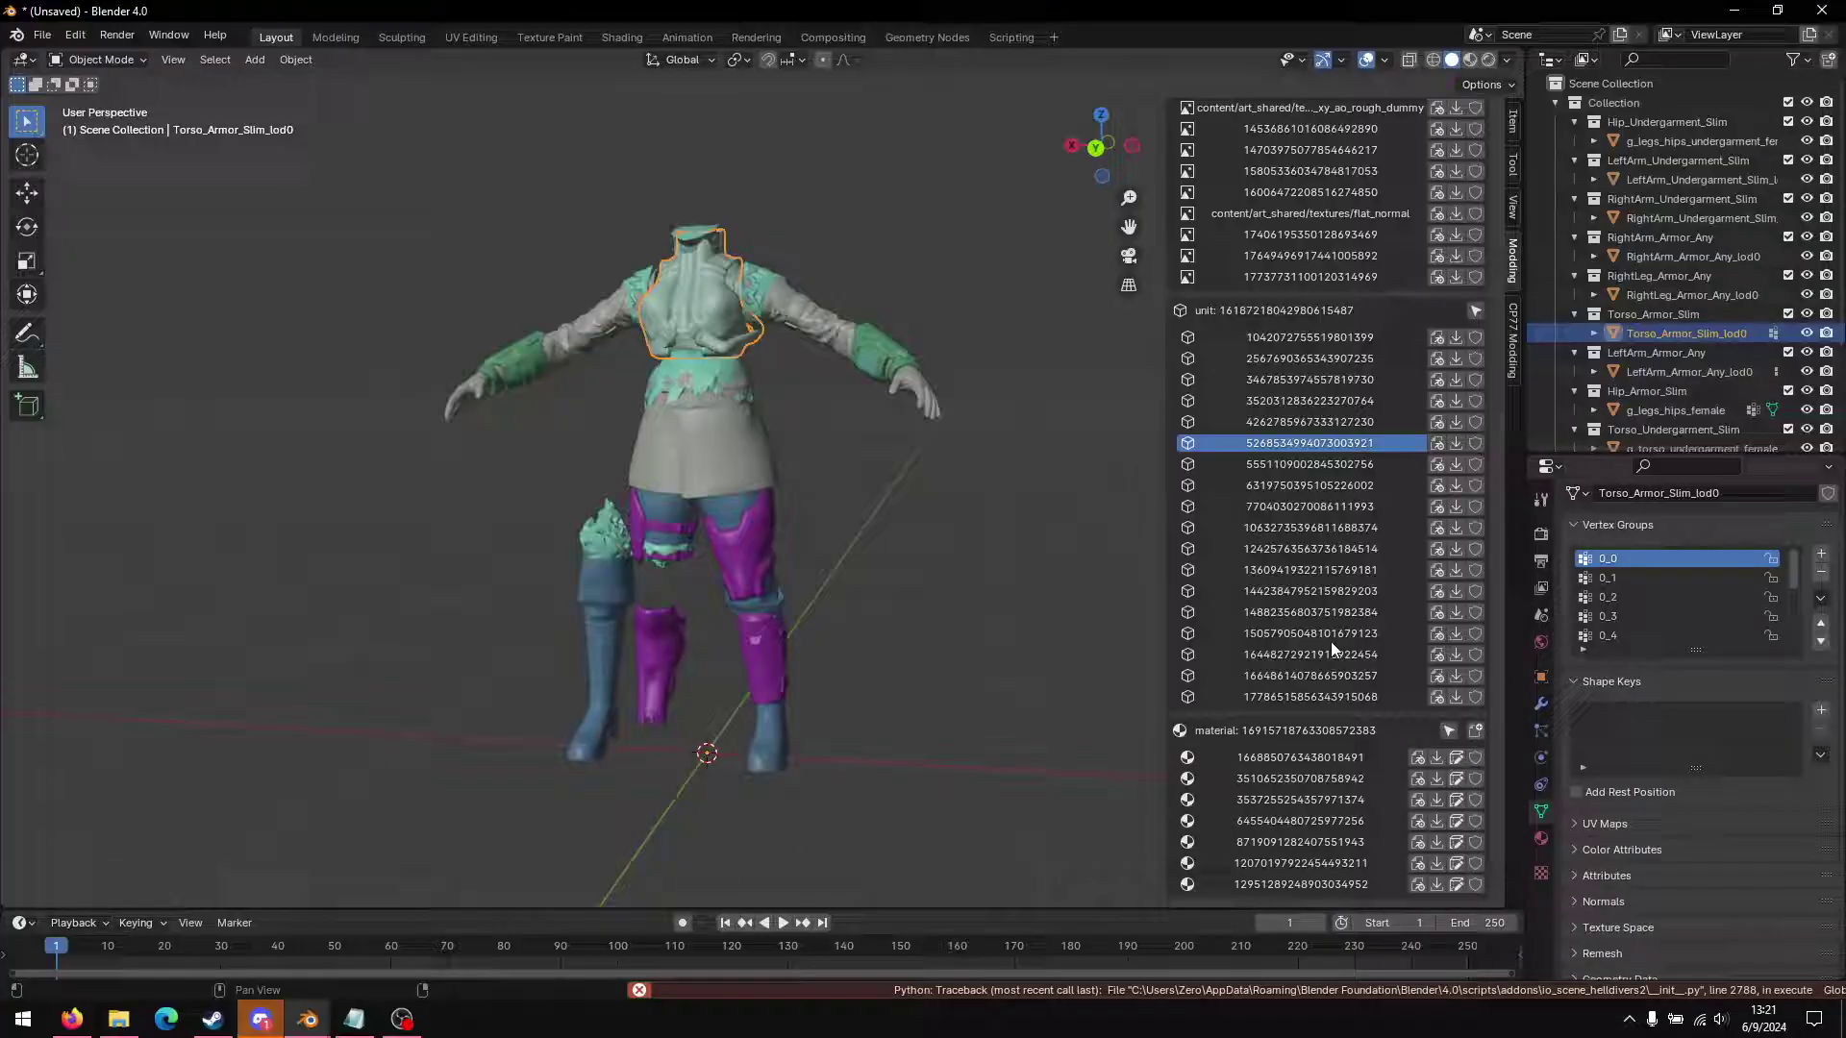
Step: Create a new patch from archive 9ba626afa44a3aa3 and make 0bb13de574d4acce the active archive
{"action": "scroll", "coordinate": [1268, 471], "scroll_direction": "up", "scroll_amount": 10}
{"action": "scroll", "coordinate": [1269, 469], "scroll_direction": "up", "scroll_amount": 10}
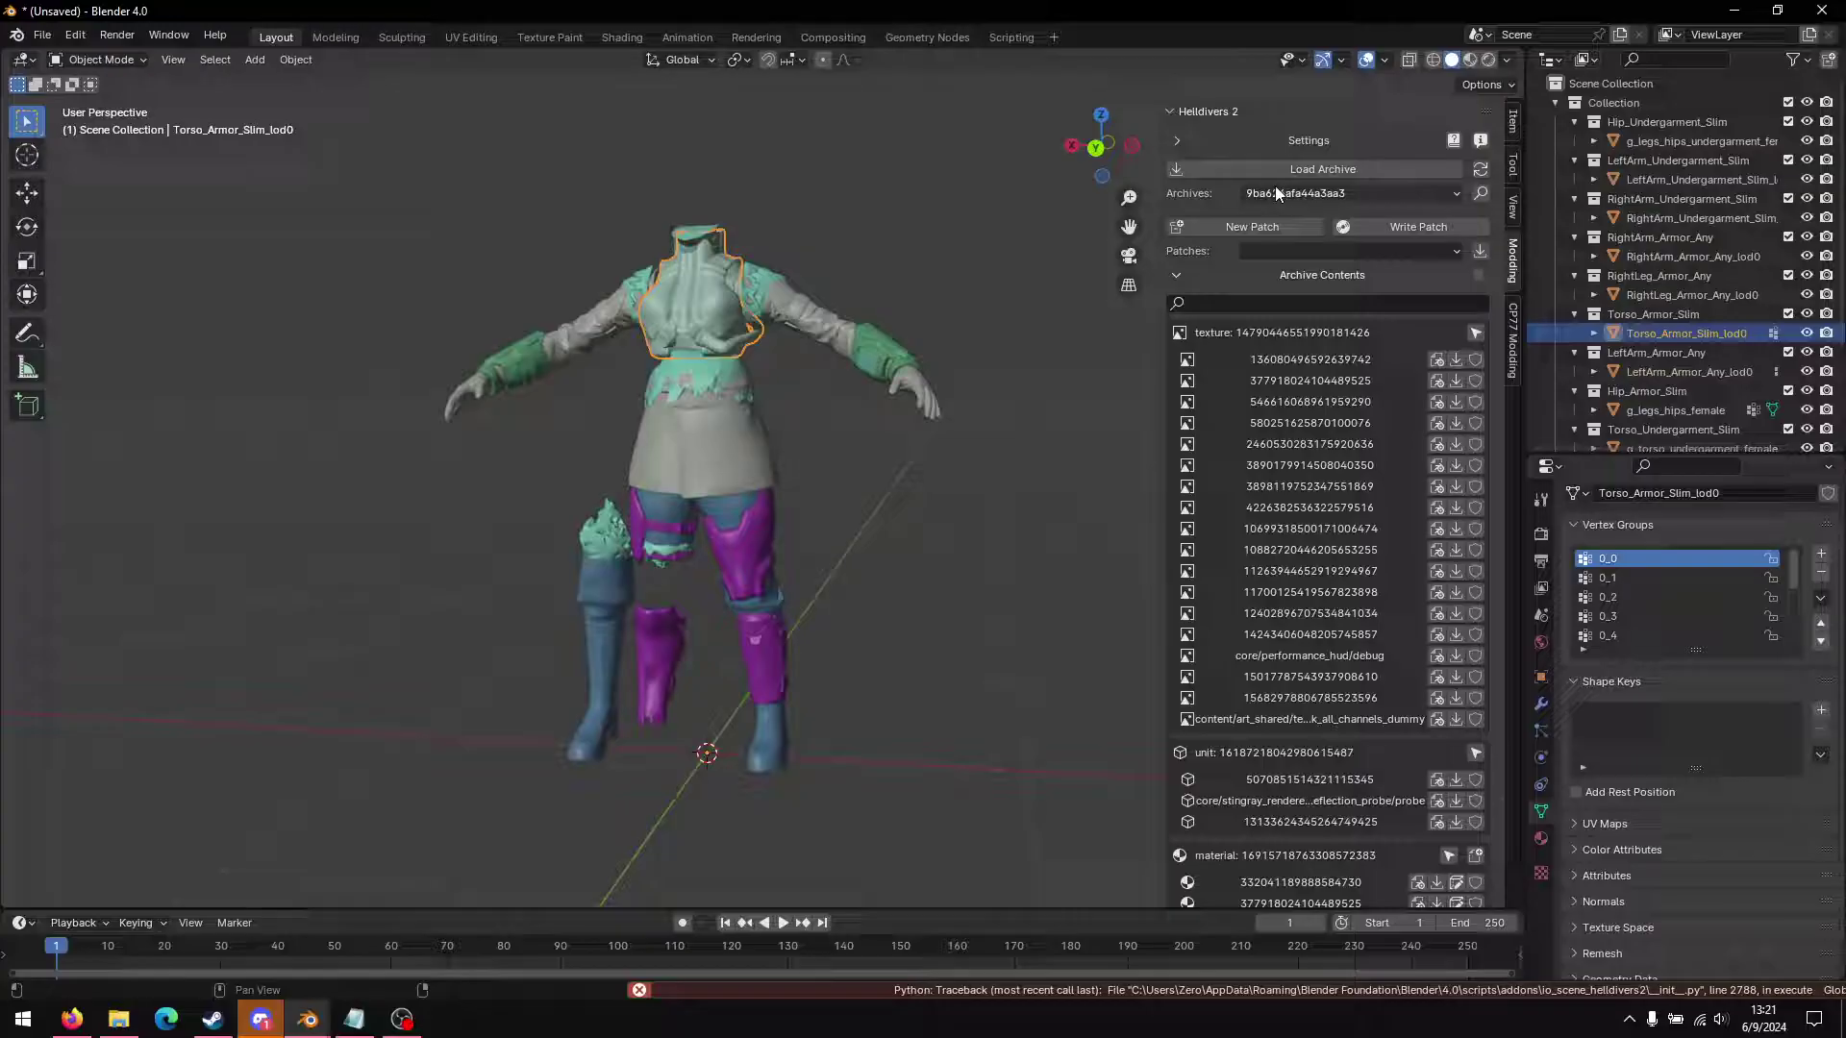
{"action": "left_click", "coordinate": [1220, 223]}
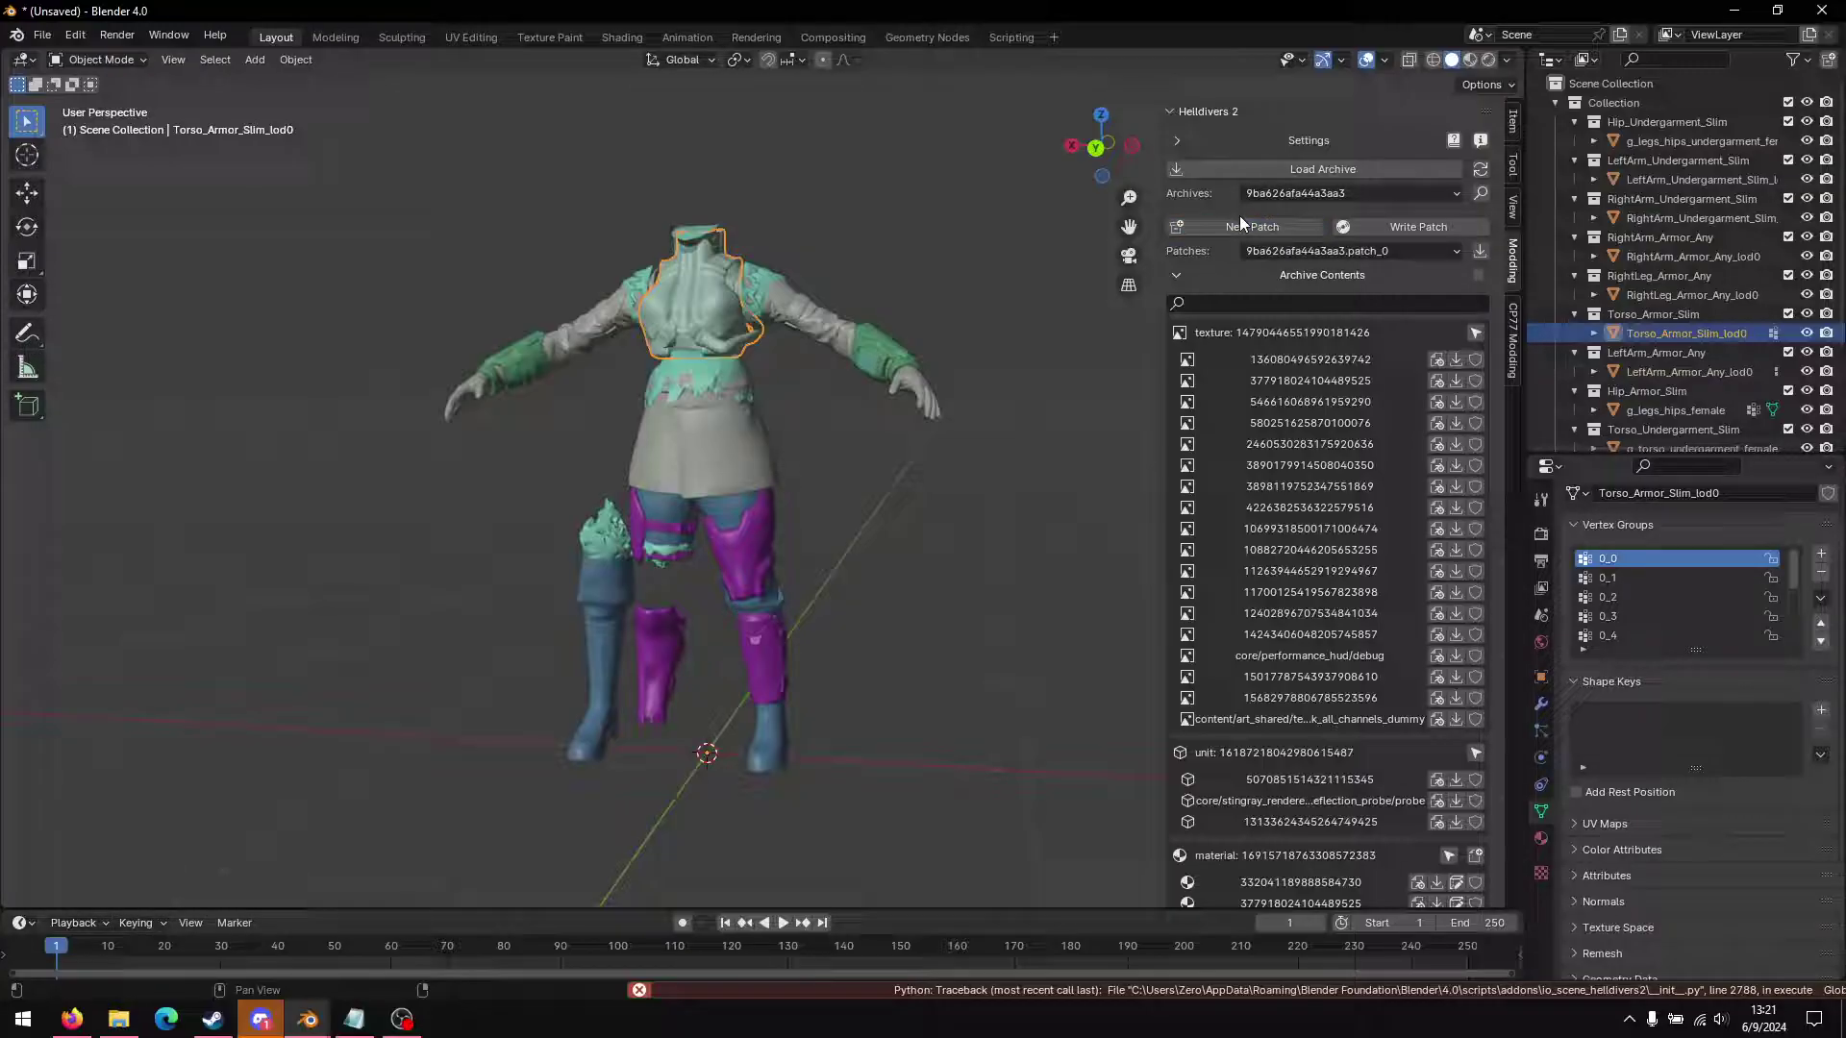
{"action": "left_click", "coordinate": [1271, 192]}
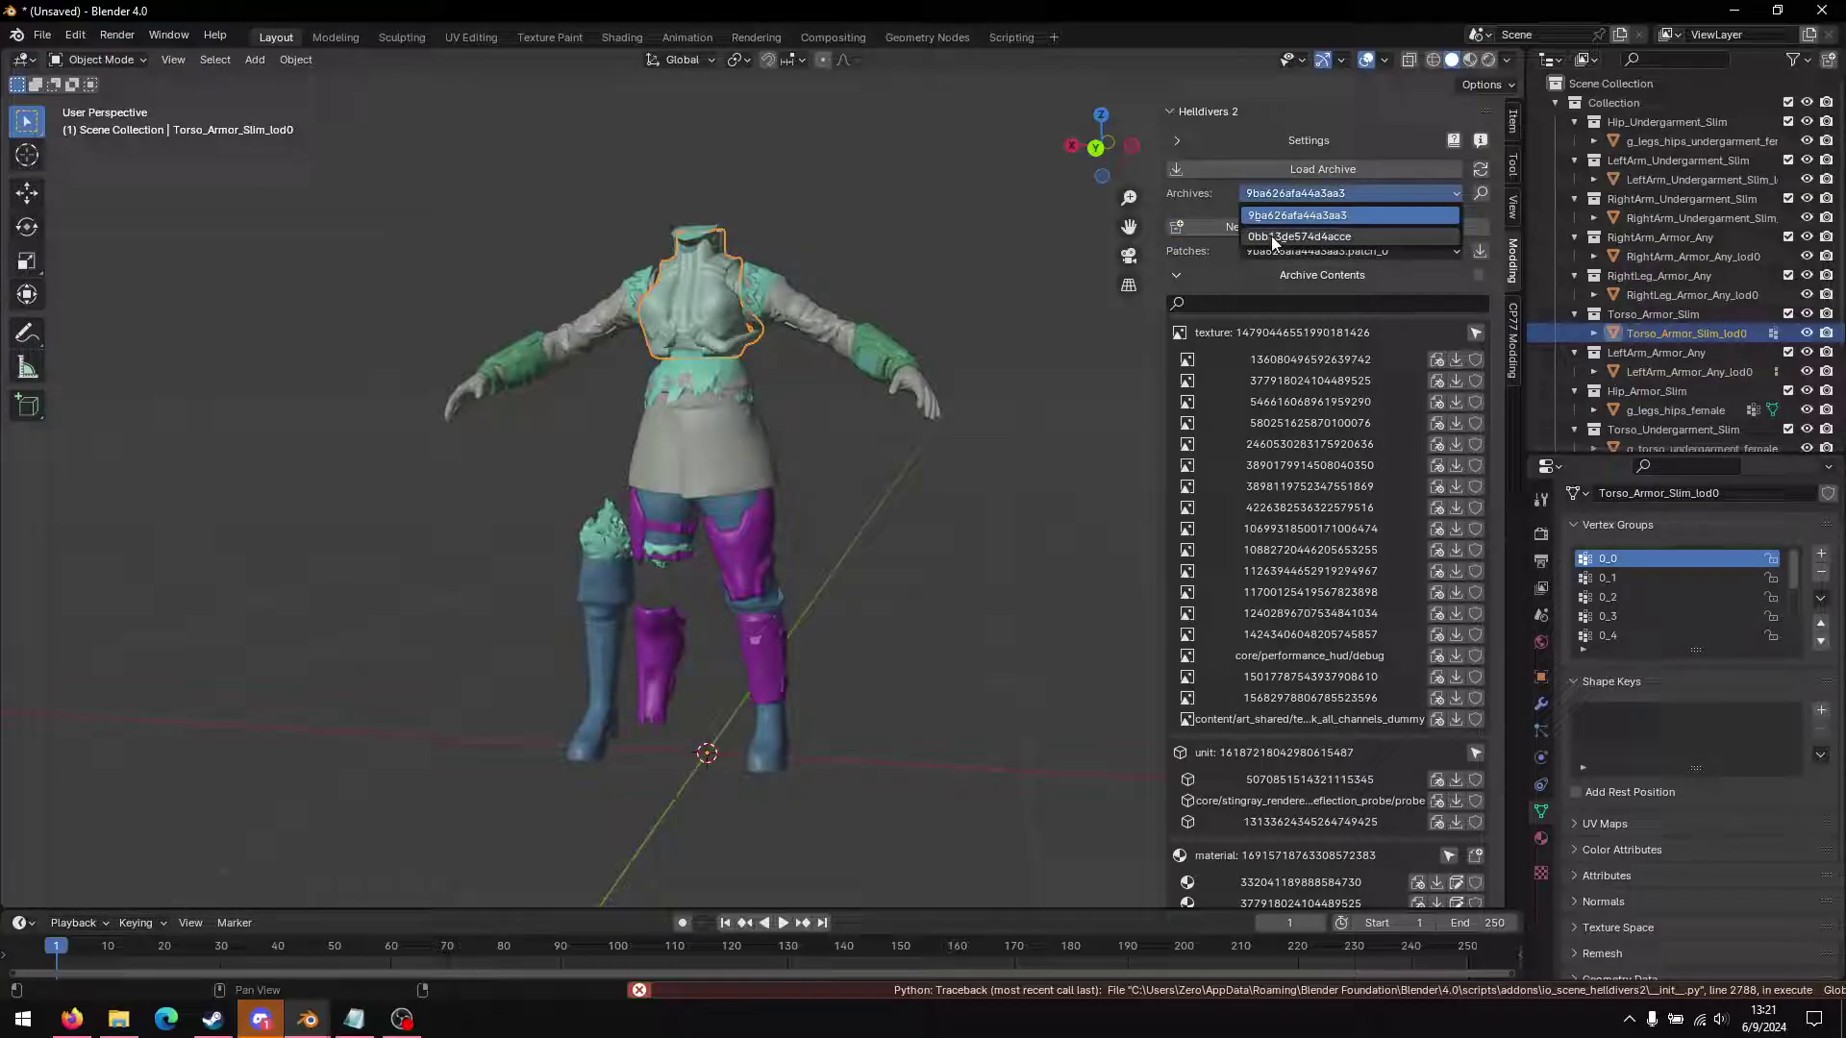
{"action": "left_click", "coordinate": [1277, 245]}
Step: Add a material with the Basic template and expand its texture slots
{"action": "scroll", "coordinate": [1307, 615], "scroll_direction": "down", "scroll_amount": 15}
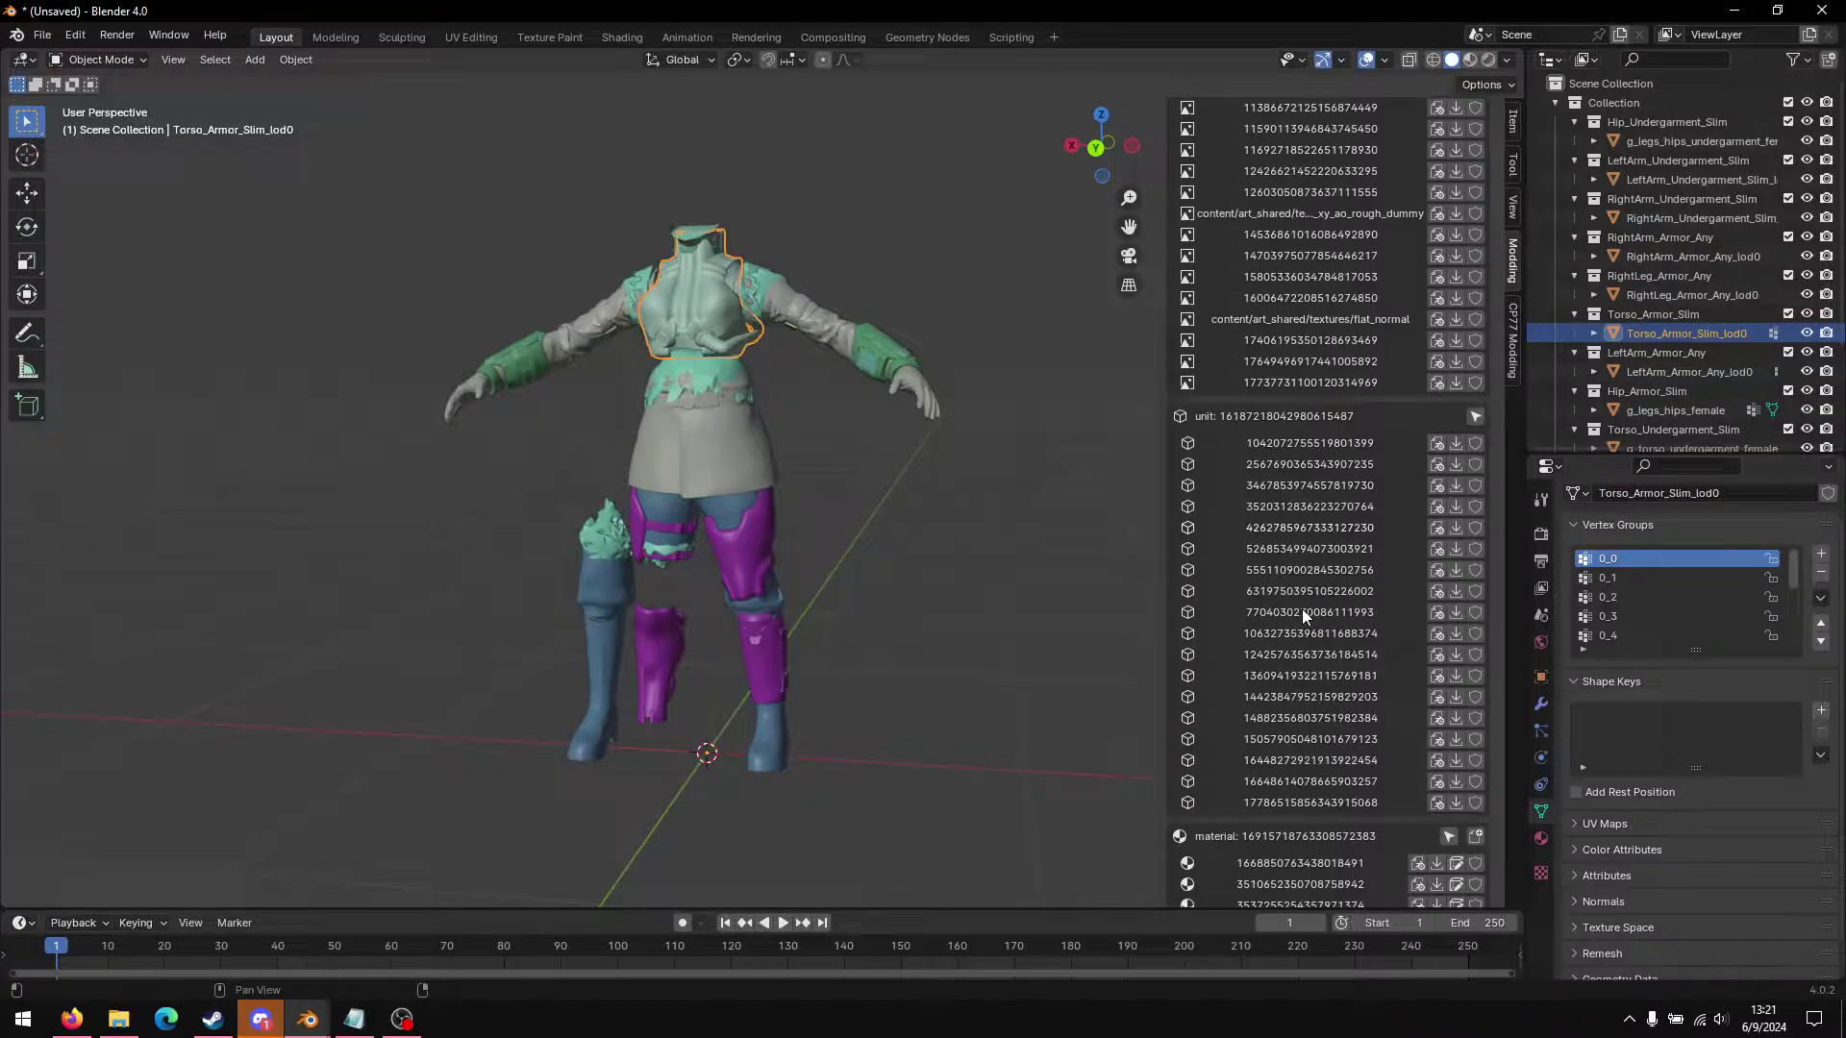
{"action": "left_click", "coordinate": [1475, 731]}
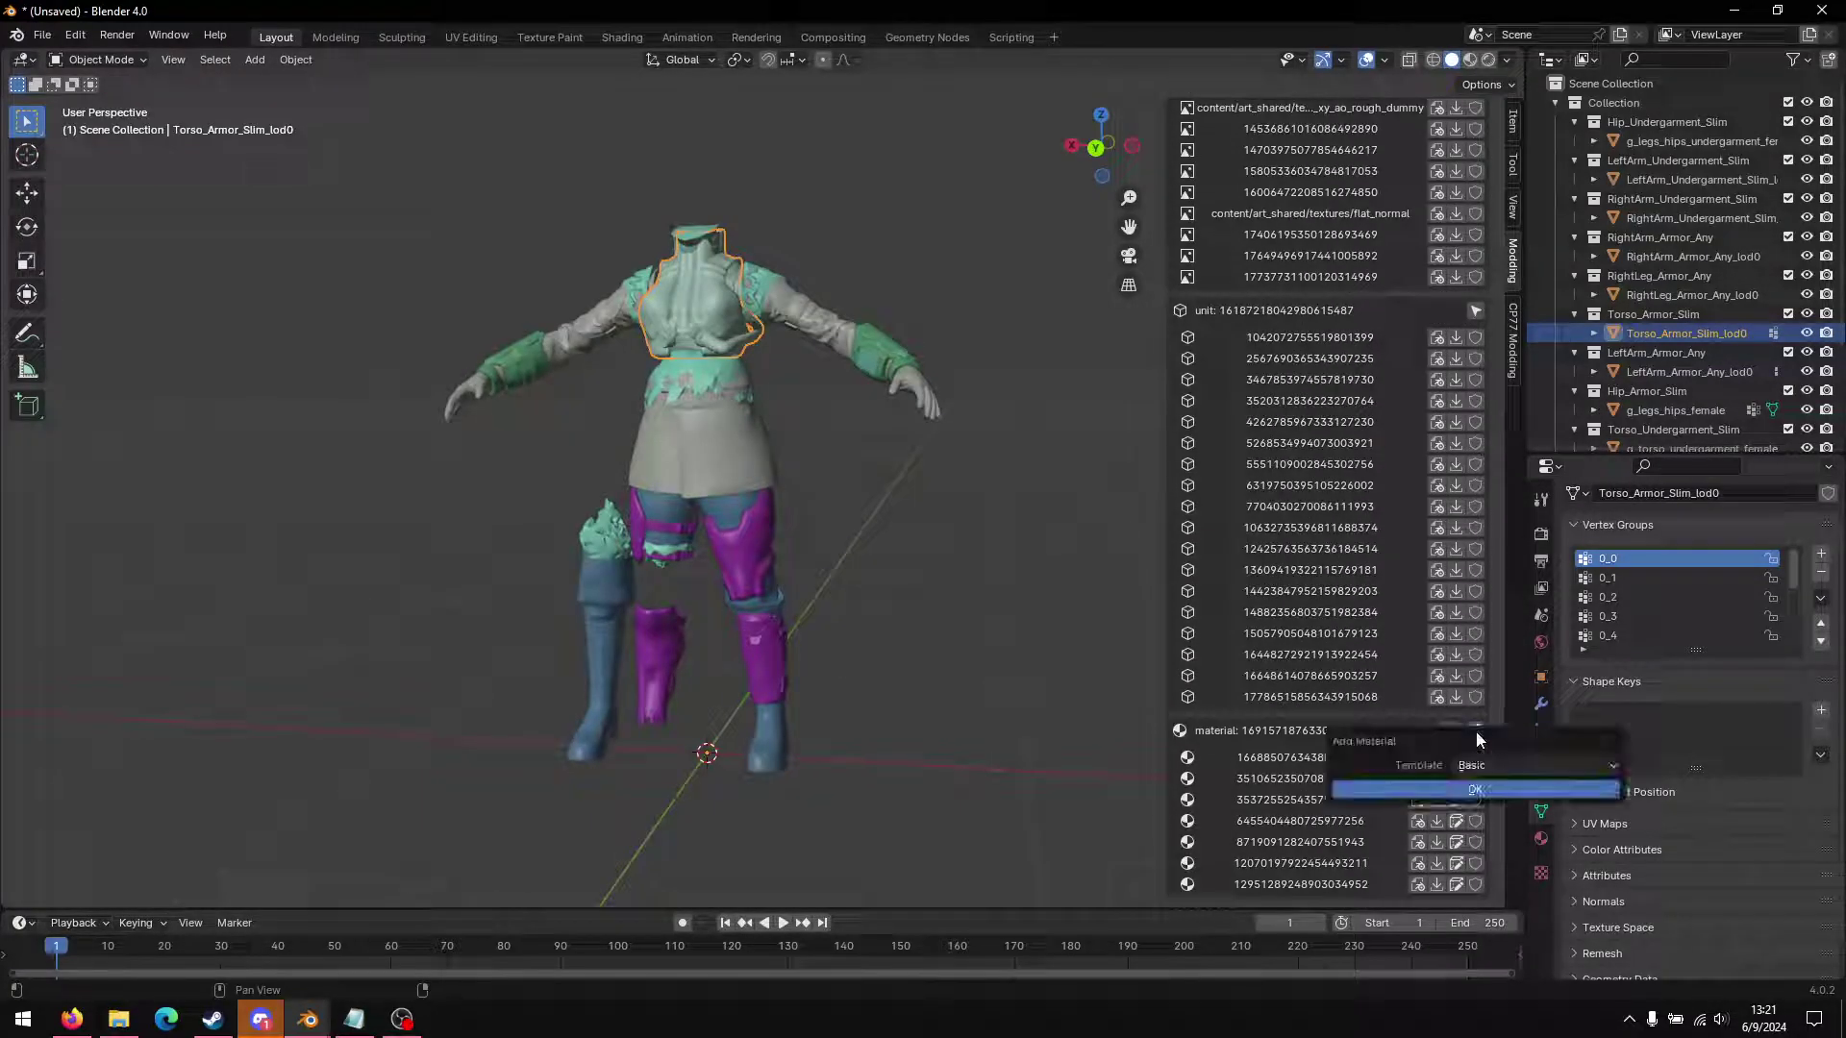
{"action": "left_click", "coordinate": [1472, 793]}
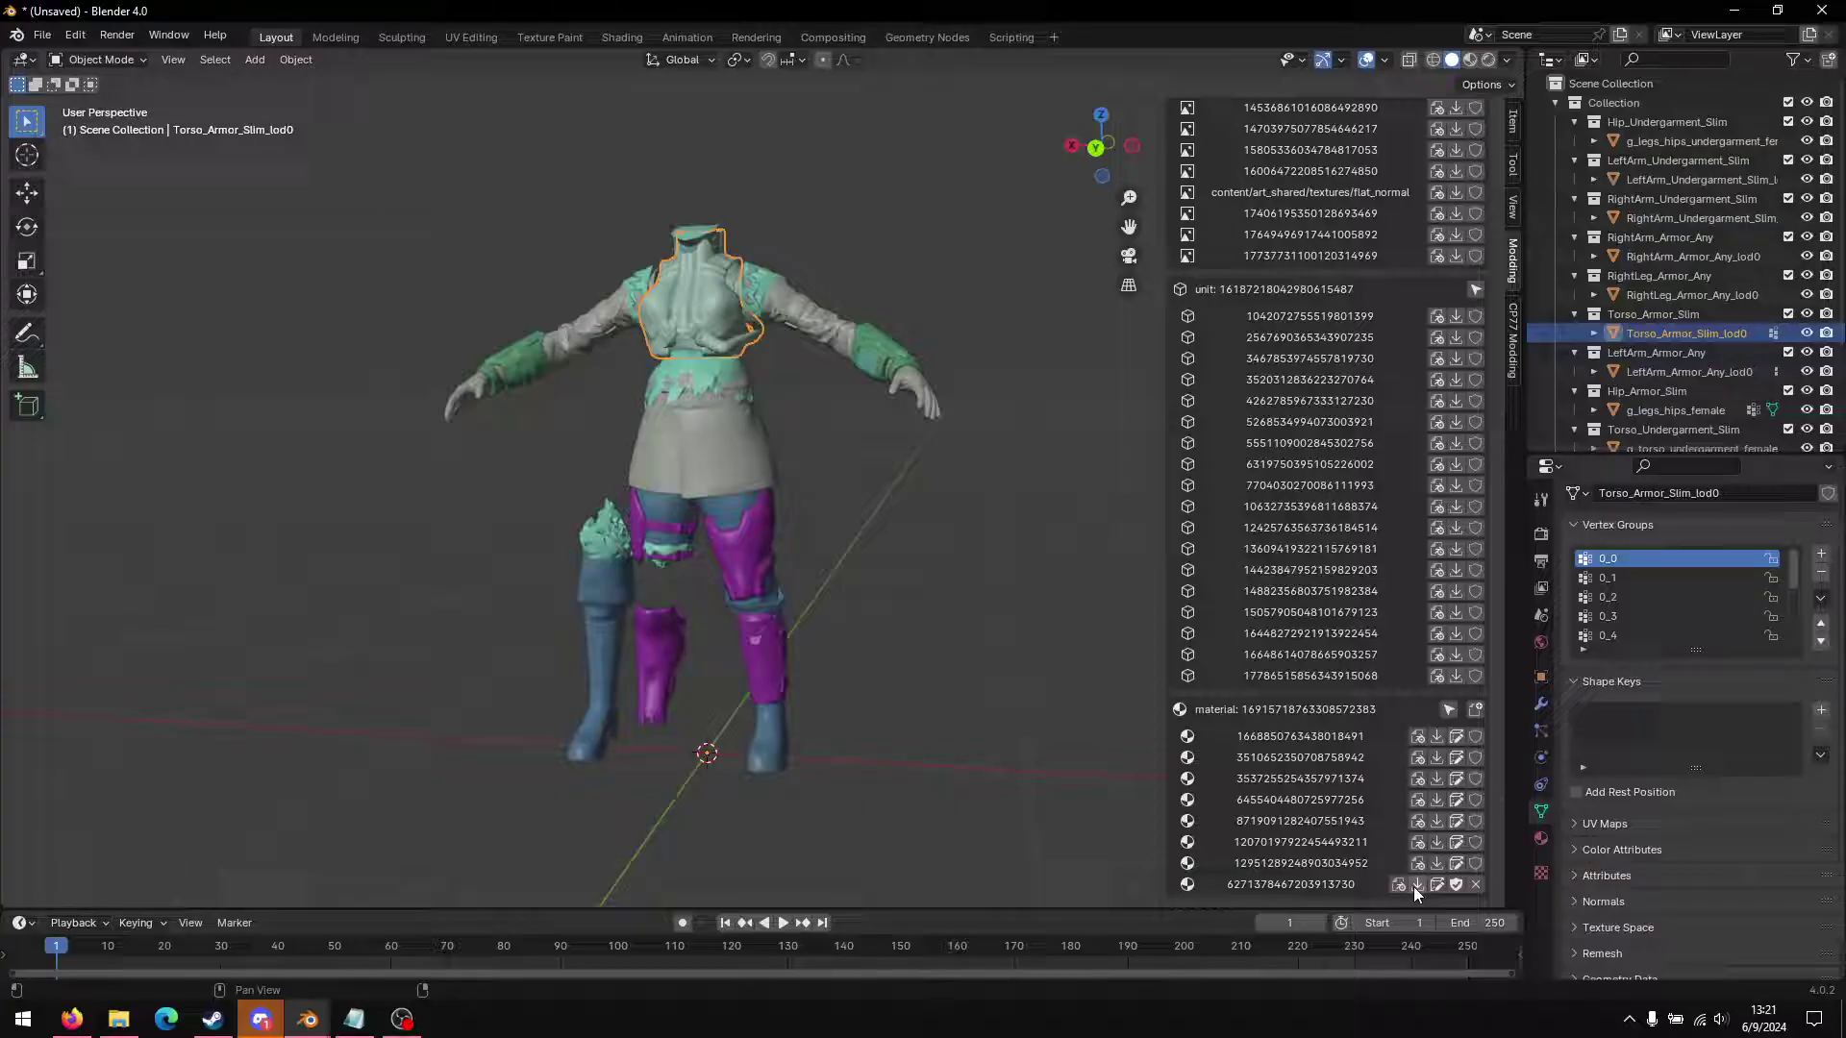
{"action": "left_click", "coordinate": [1436, 887]}
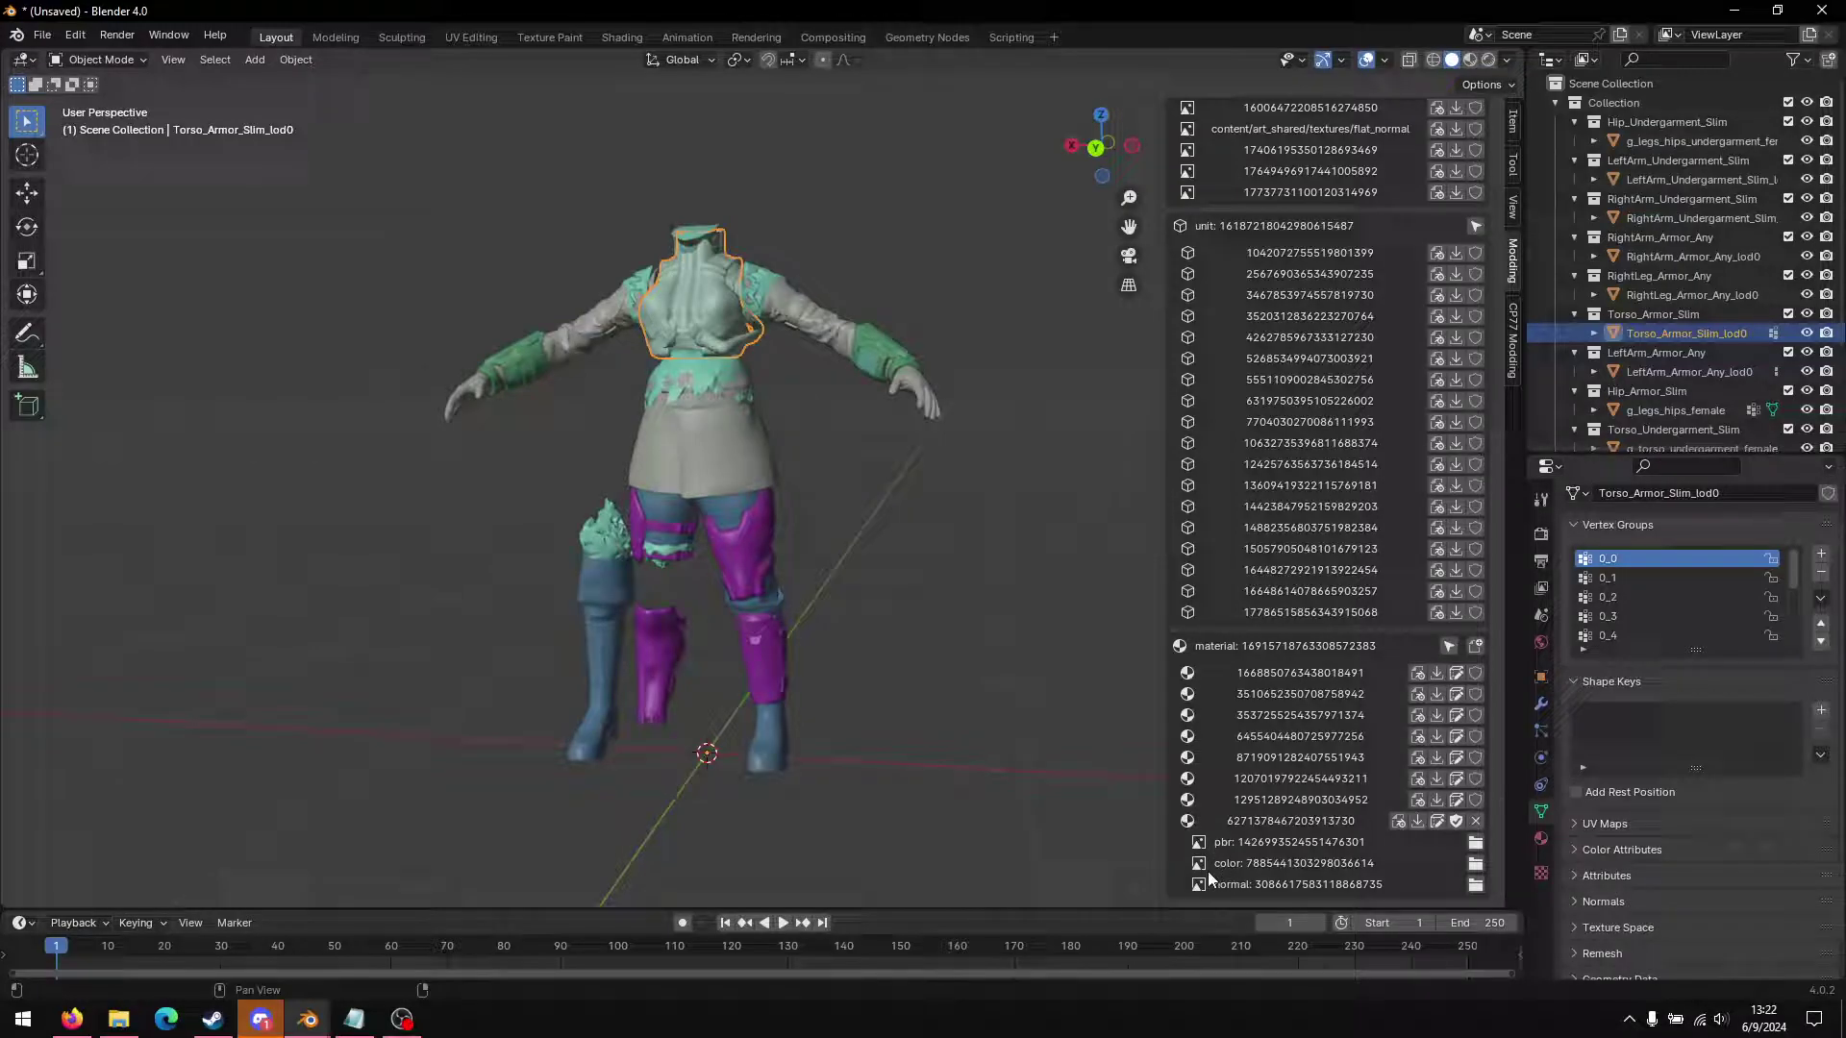
Step: Set the new material's pbr texture to armor_roughness.dds from the Desktop folder
{"action": "left_click", "coordinate": [1475, 860]}
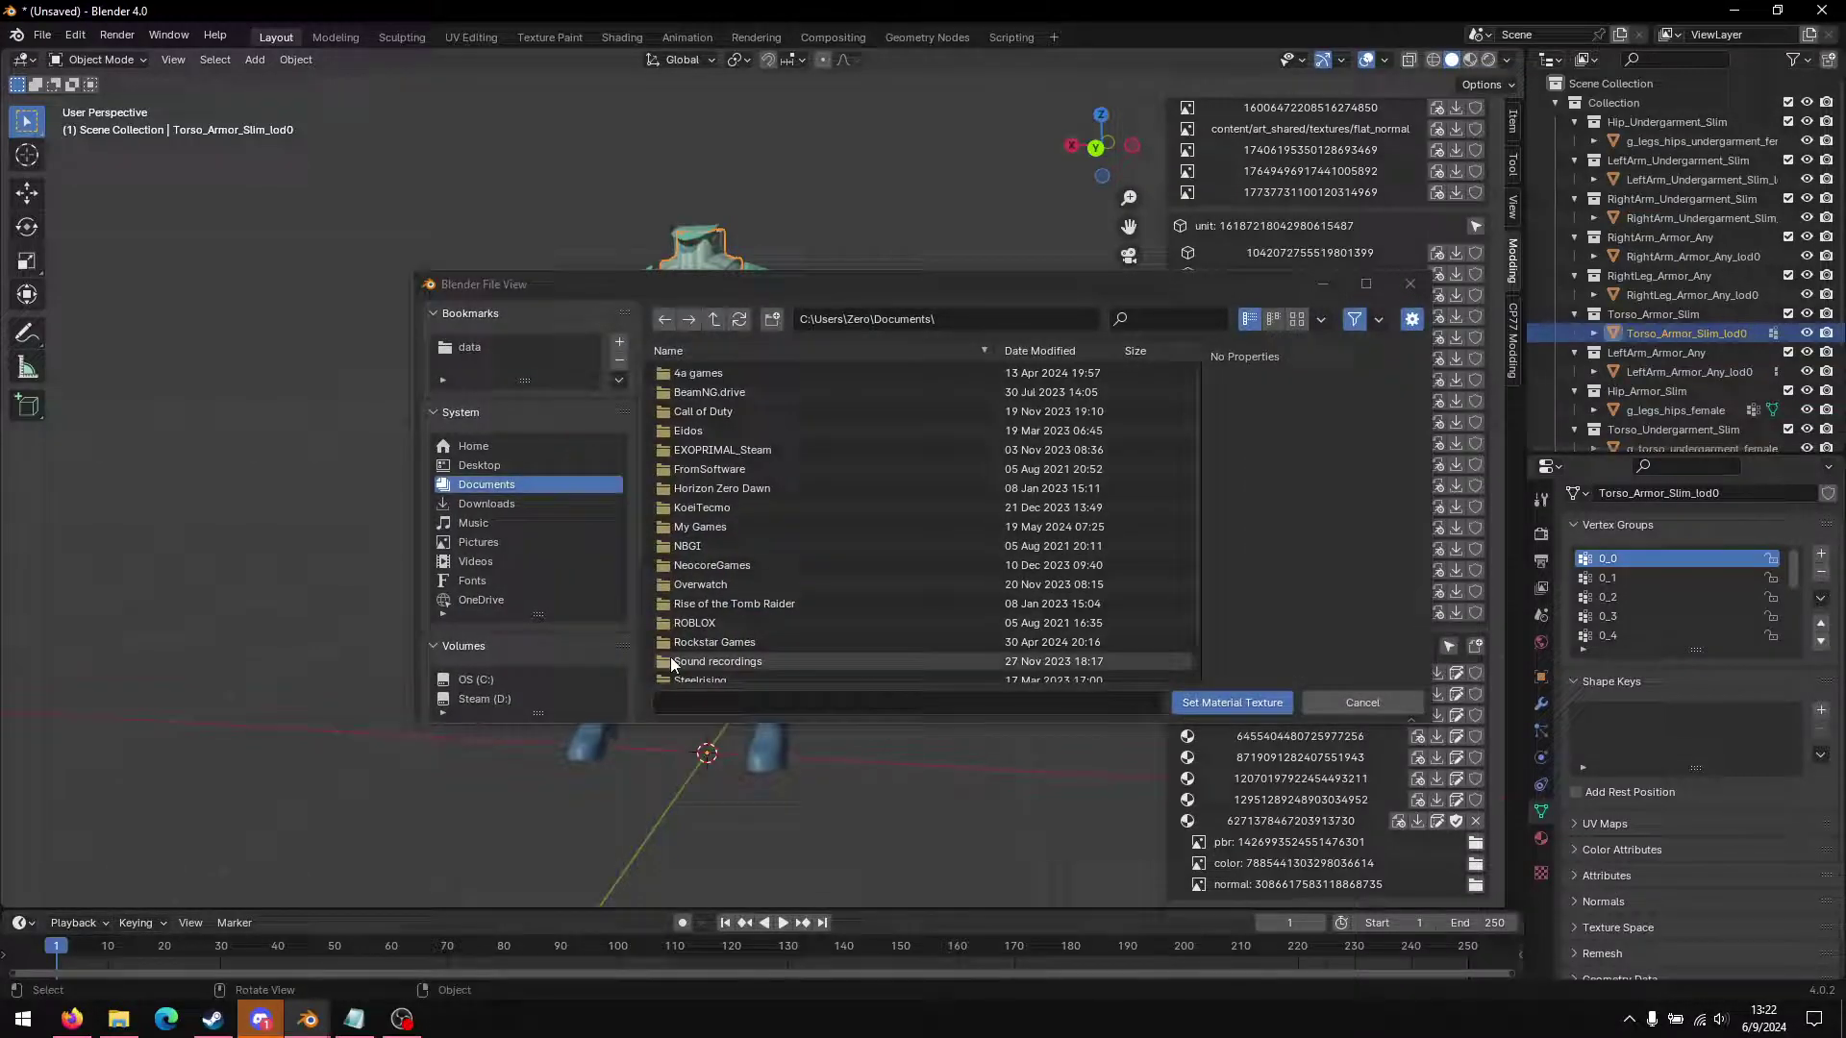
{"action": "left_click", "coordinate": [479, 465]}
{"action": "scroll", "coordinate": [774, 585], "scroll_direction": "down", "scroll_amount": 5}
{"action": "left_click", "coordinate": [738, 614]}
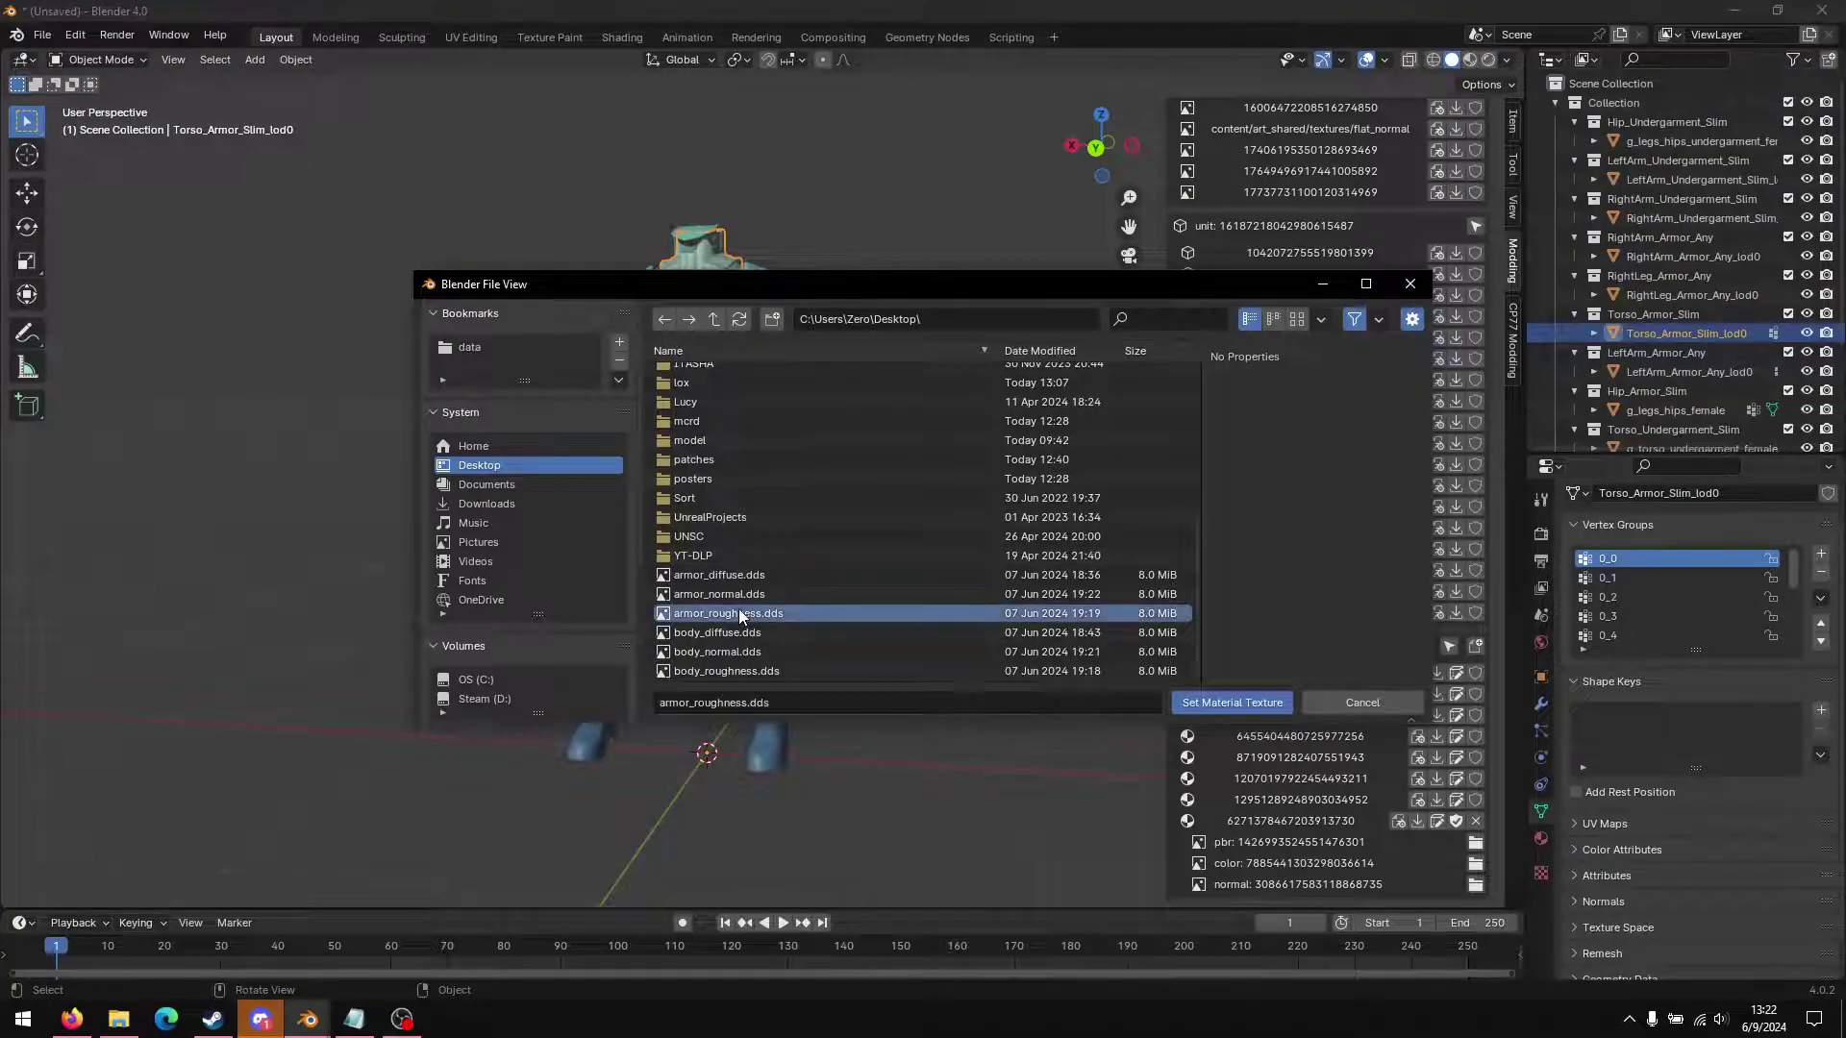
{"action": "left_click", "coordinate": [1232, 701]}
Step: Set the new material's color texture to armor_diffuse.dds
{"action": "left_click", "coordinate": [1473, 863]}
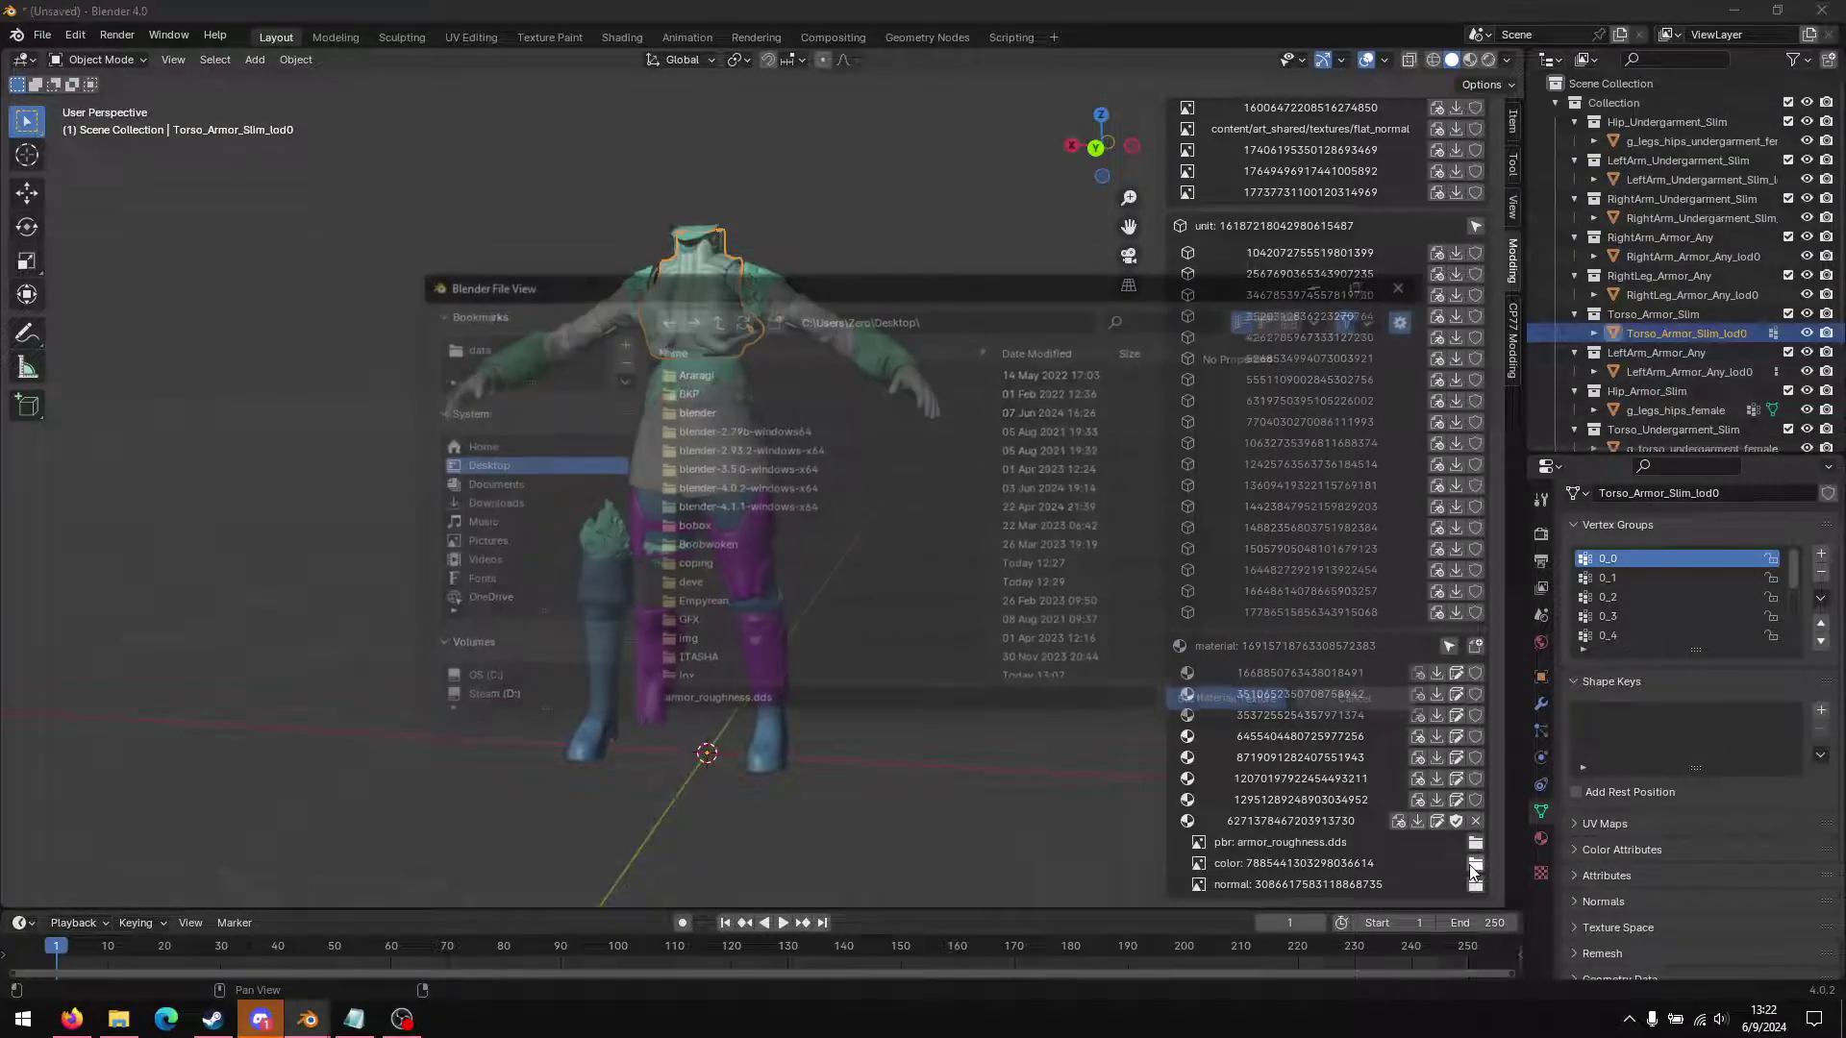
{"action": "scroll", "coordinate": [783, 643], "scroll_direction": "down", "scroll_amount": 5}
{"action": "left_click", "coordinate": [712, 575]}
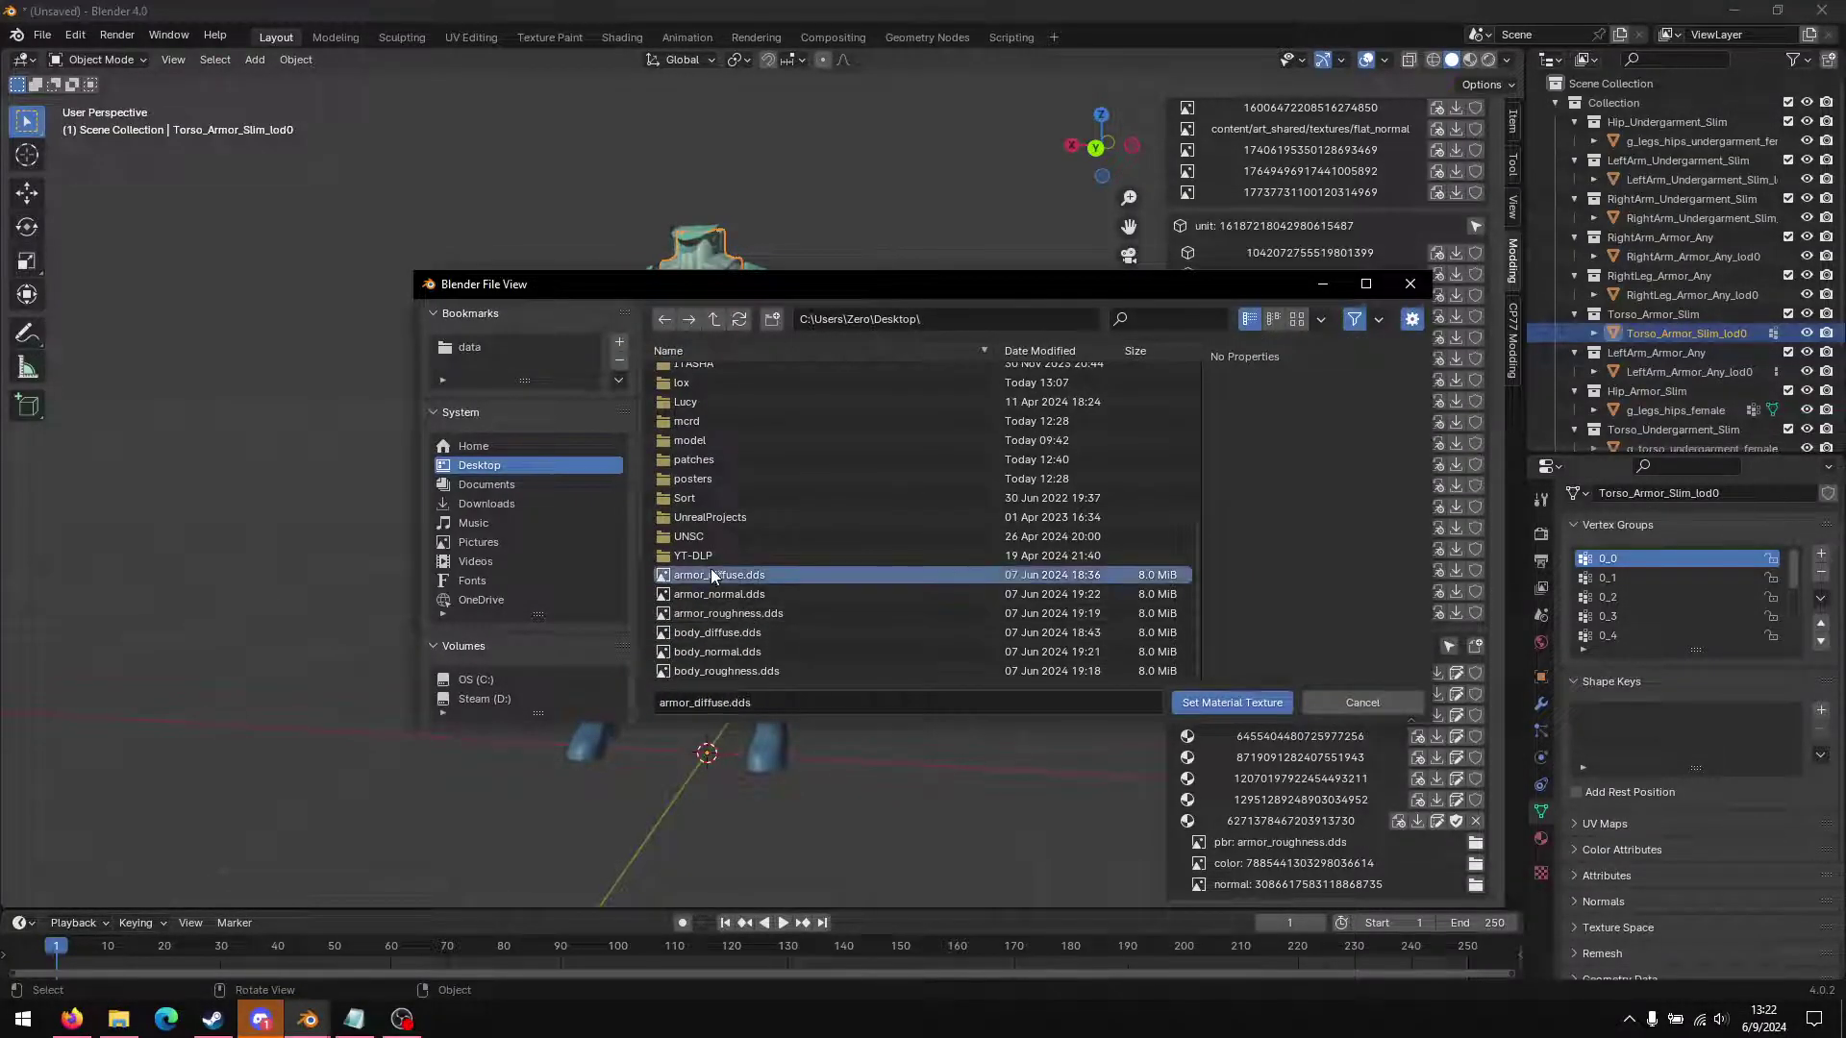
{"action": "left_click", "coordinate": [1214, 700]}
Step: Set the new material's normal texture to armor_normal.dds
{"action": "left_click", "coordinate": [1474, 885]}
{"action": "scroll", "coordinate": [754, 621], "scroll_direction": "down", "scroll_amount": 5}
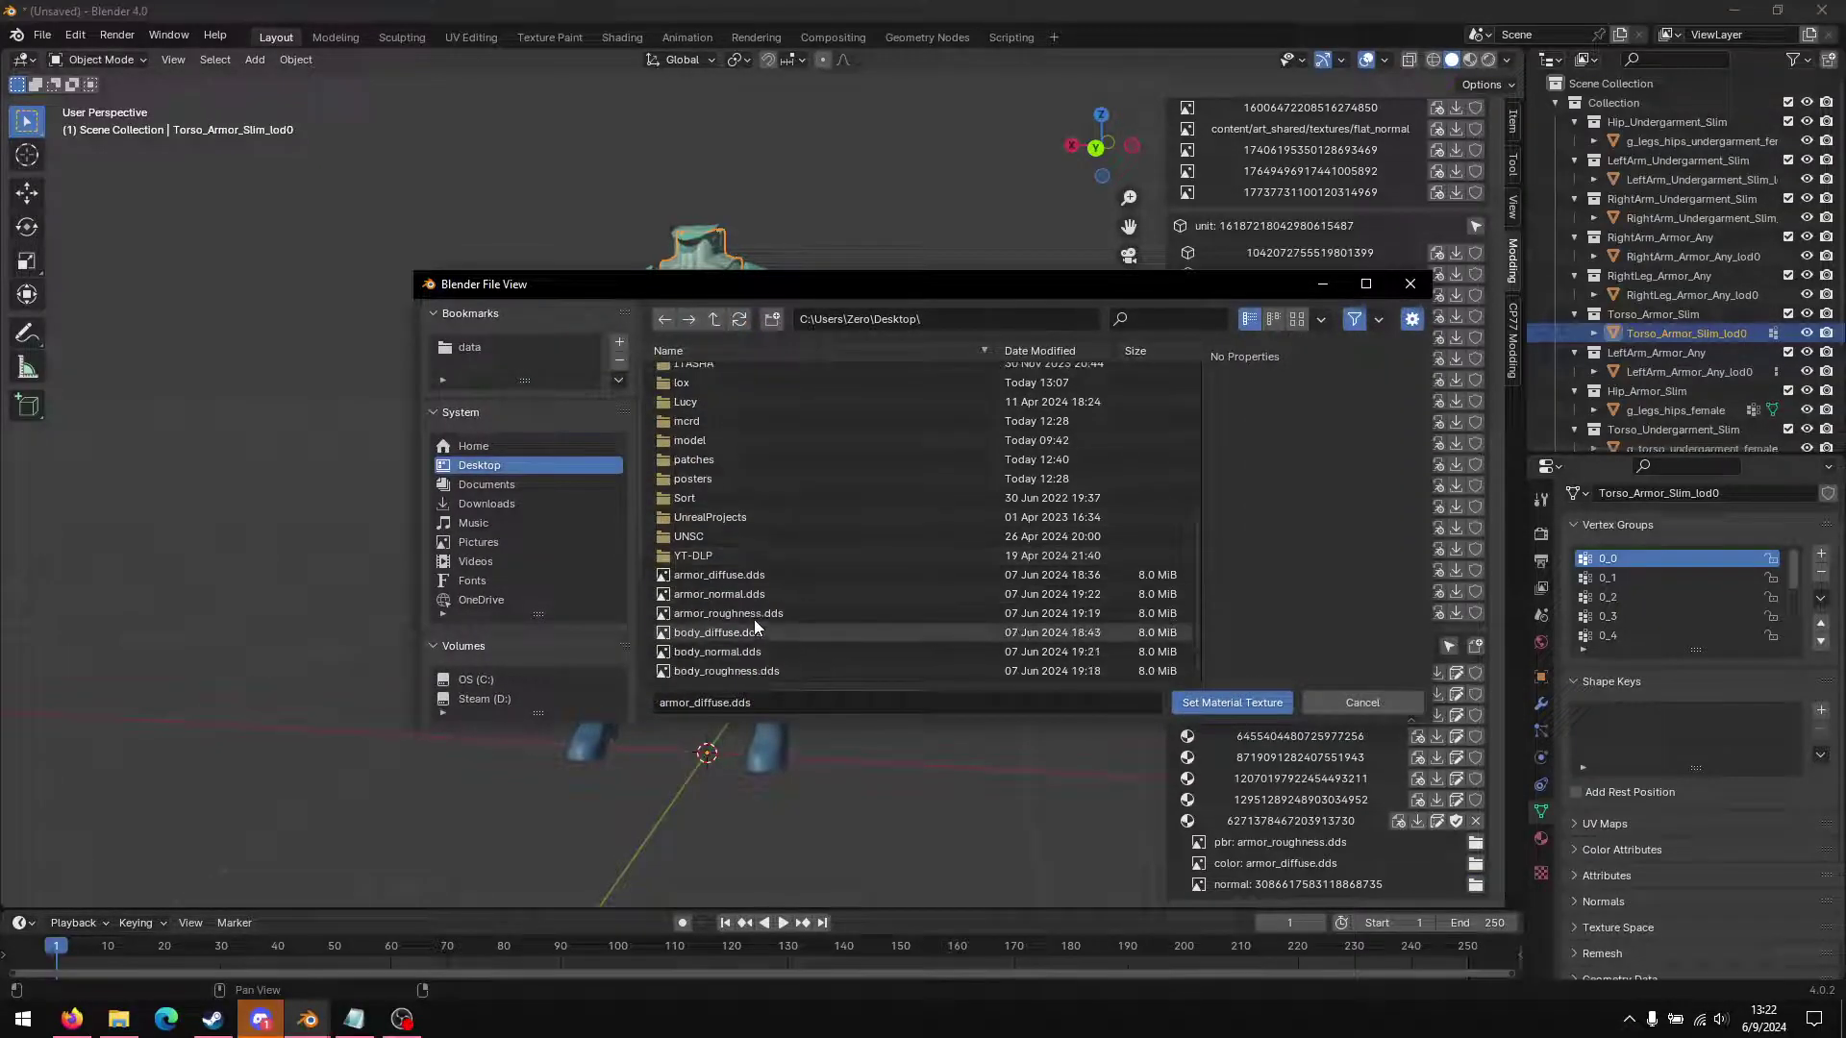
{"action": "left_click", "coordinate": [702, 593]}
{"action": "left_click", "coordinate": [1205, 707]}
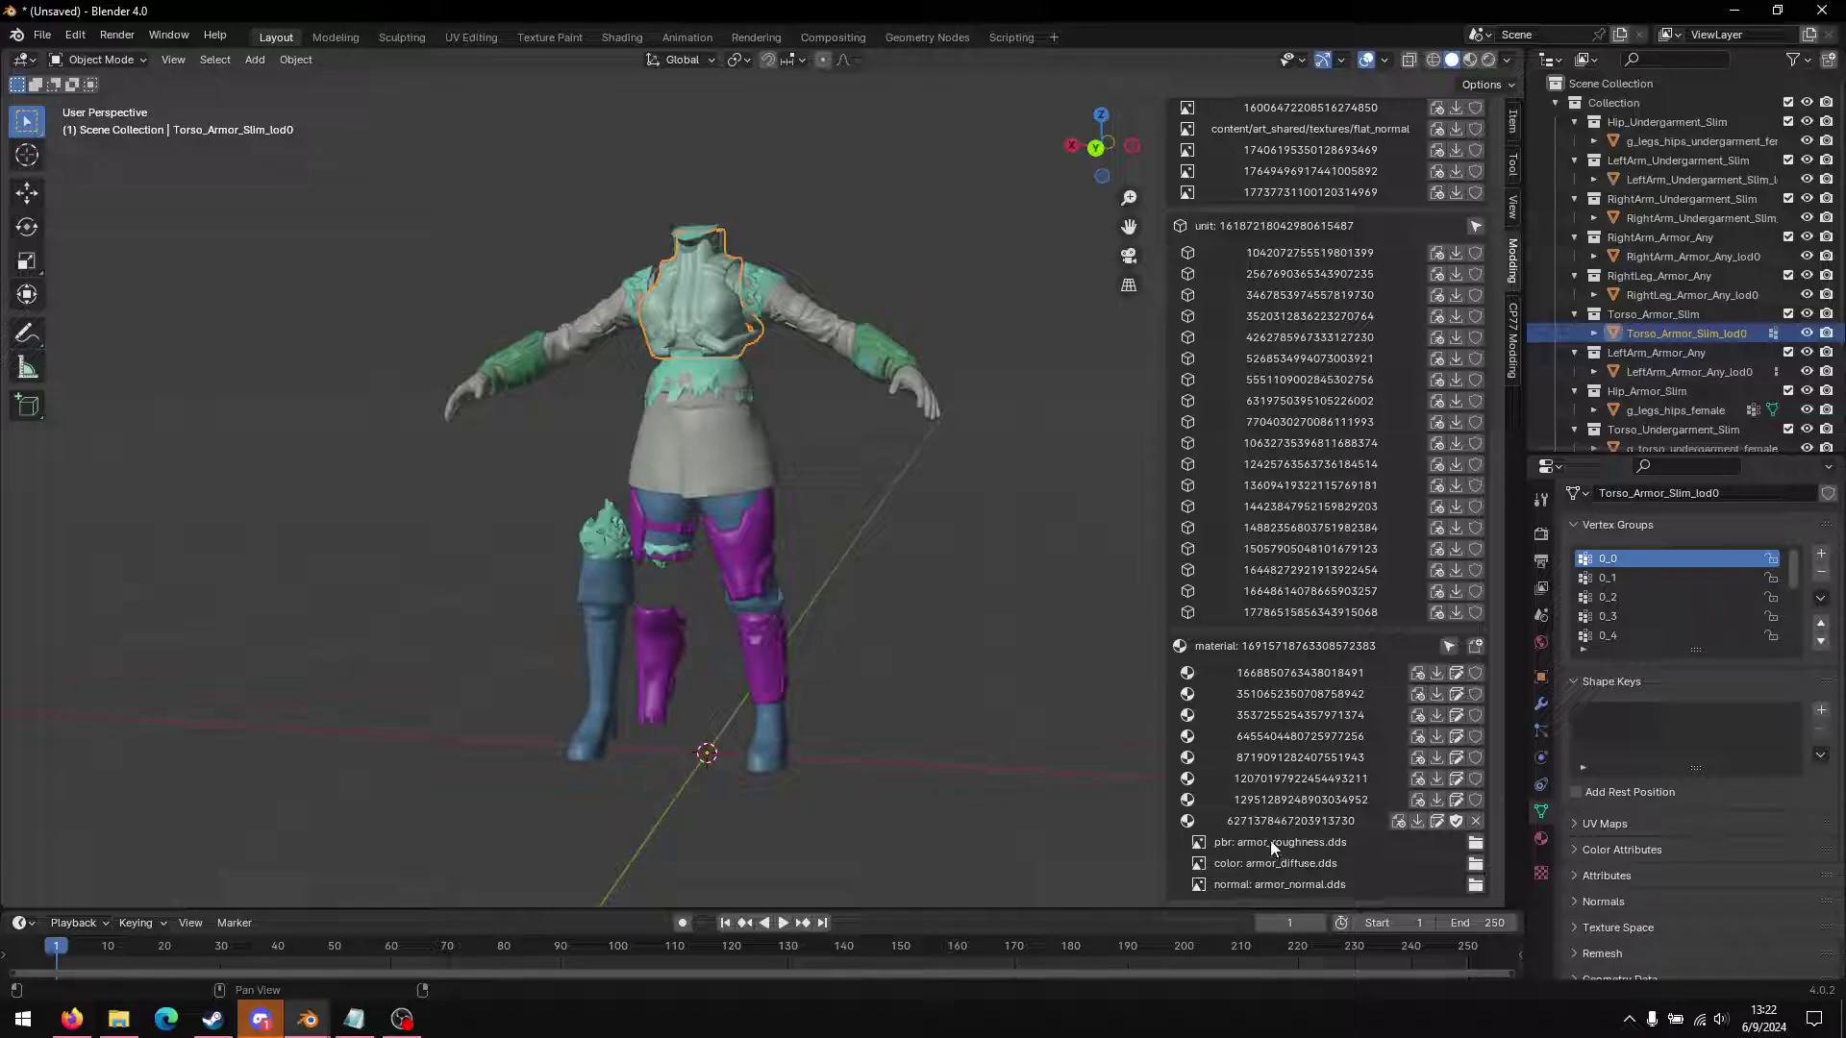
Step: Save the new material with its three textures to the patch and collapse its texture slots
{"action": "left_click", "coordinate": [1397, 823]}
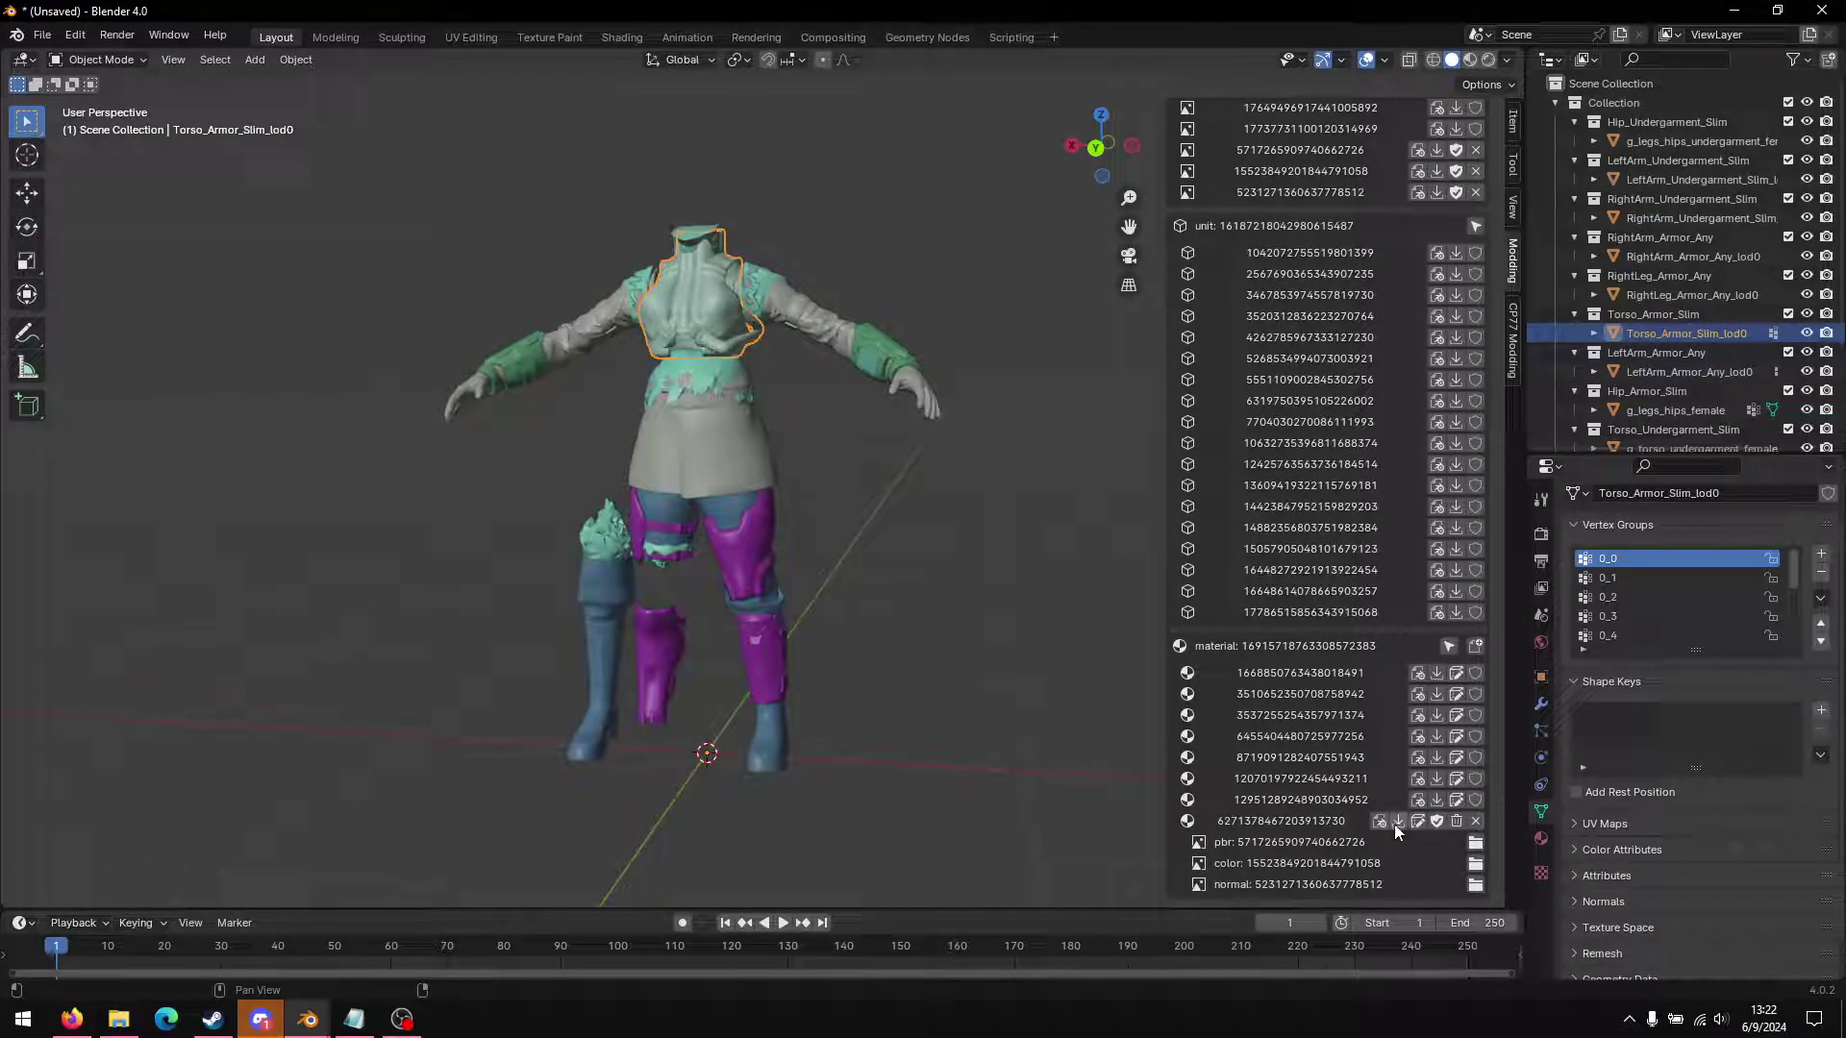
{"action": "left_click", "coordinate": [1397, 823]}
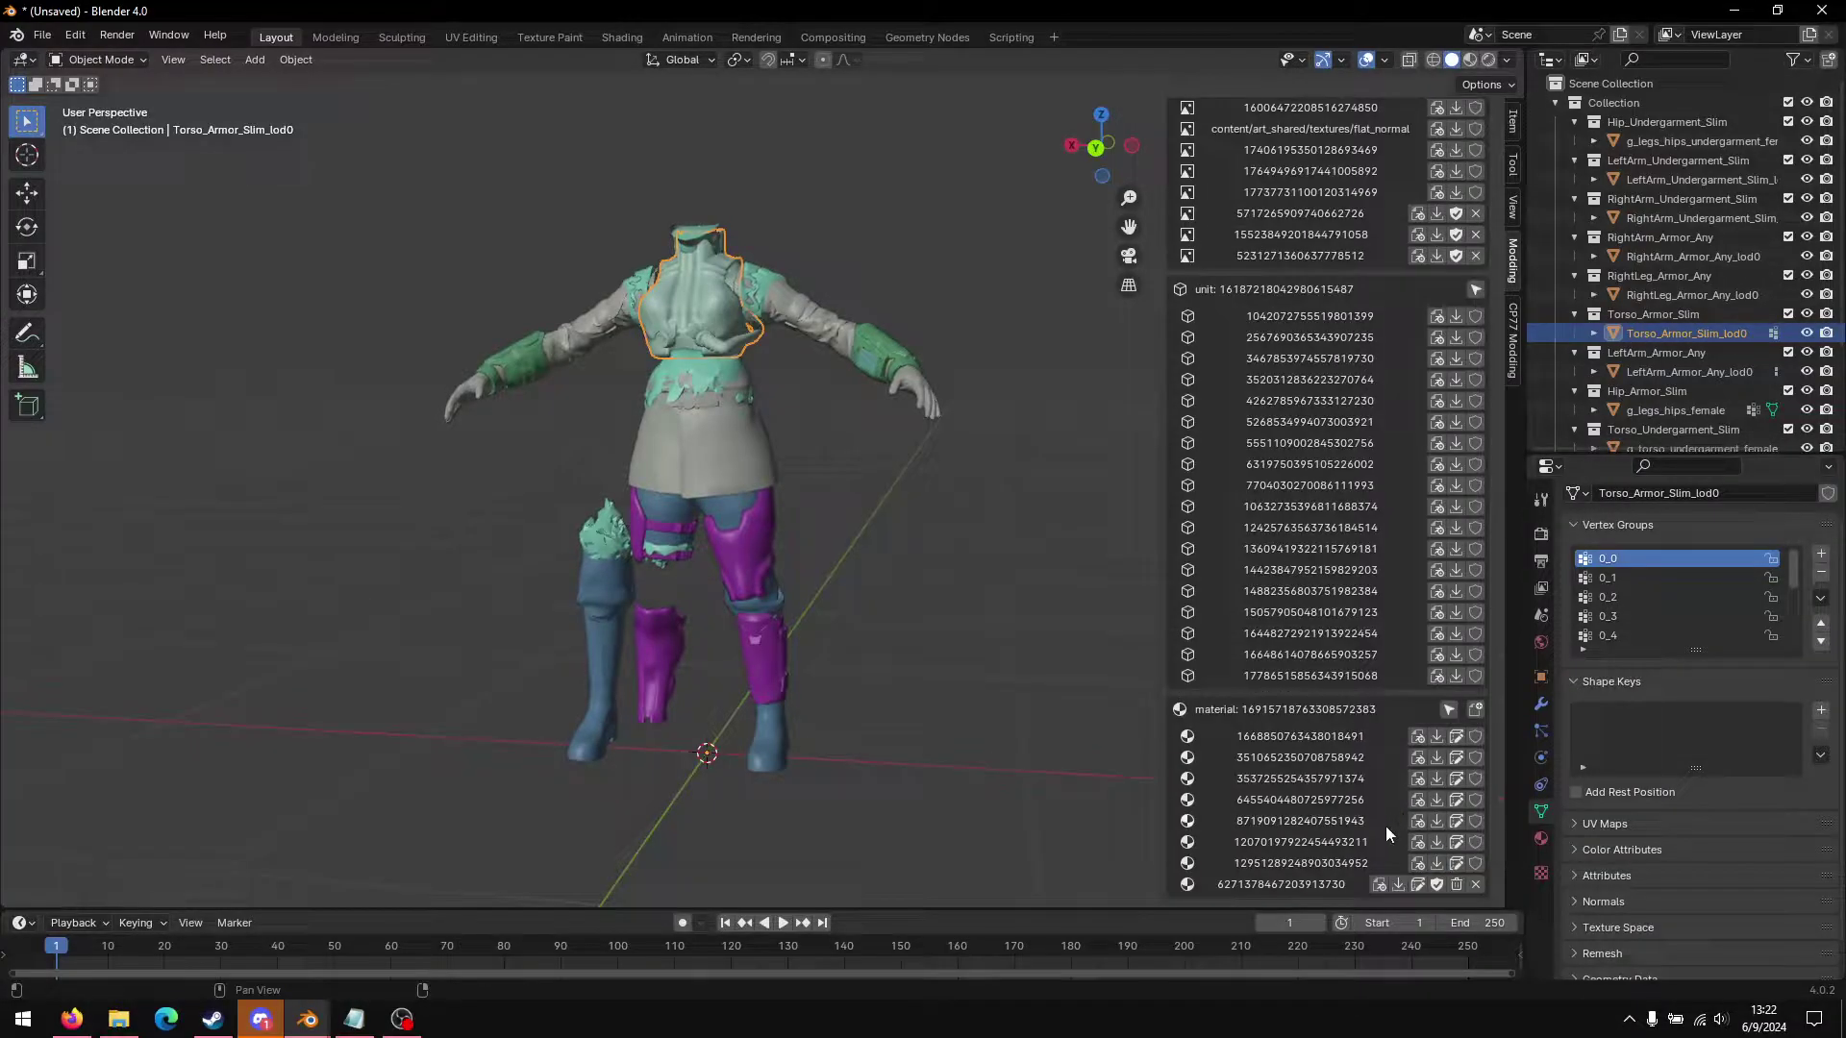
Step: View the materials assigned to the torso armor, hip armor and right leg armor meshes
{"action": "left_click", "coordinate": [1540, 839]}
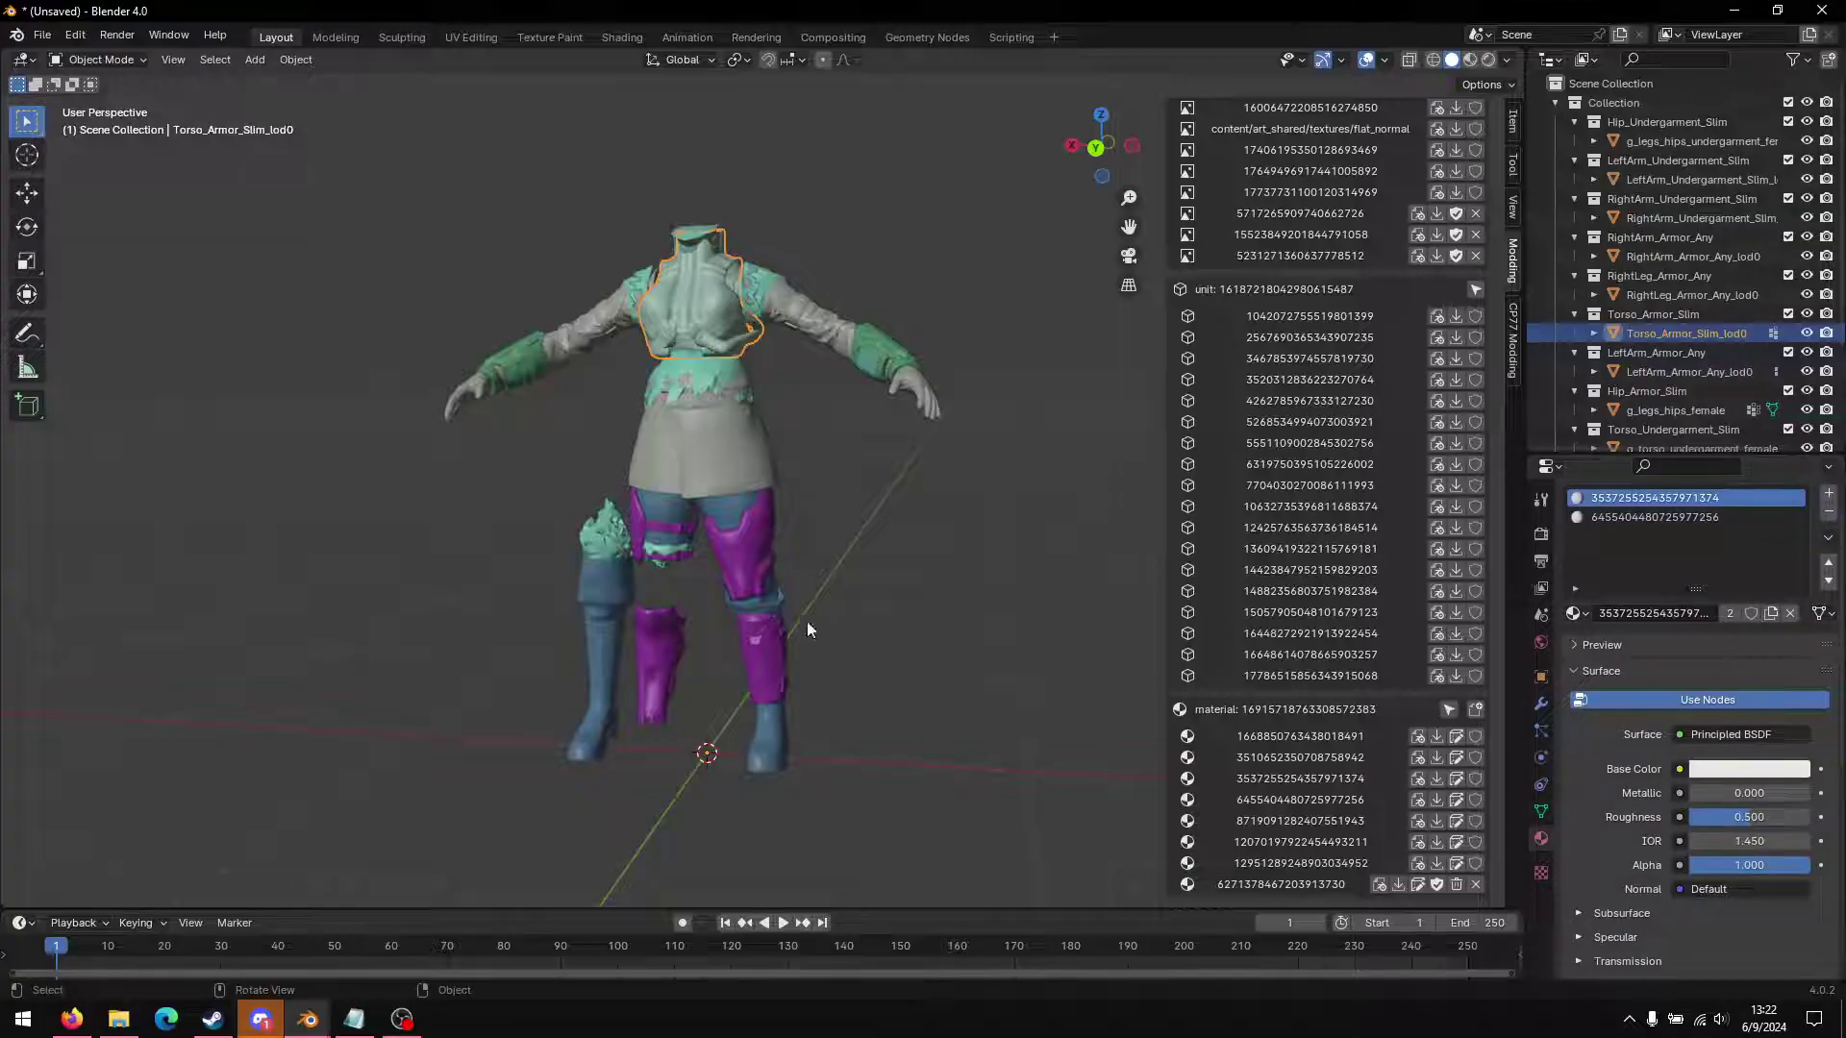
{"action": "left_click", "coordinate": [742, 560]}
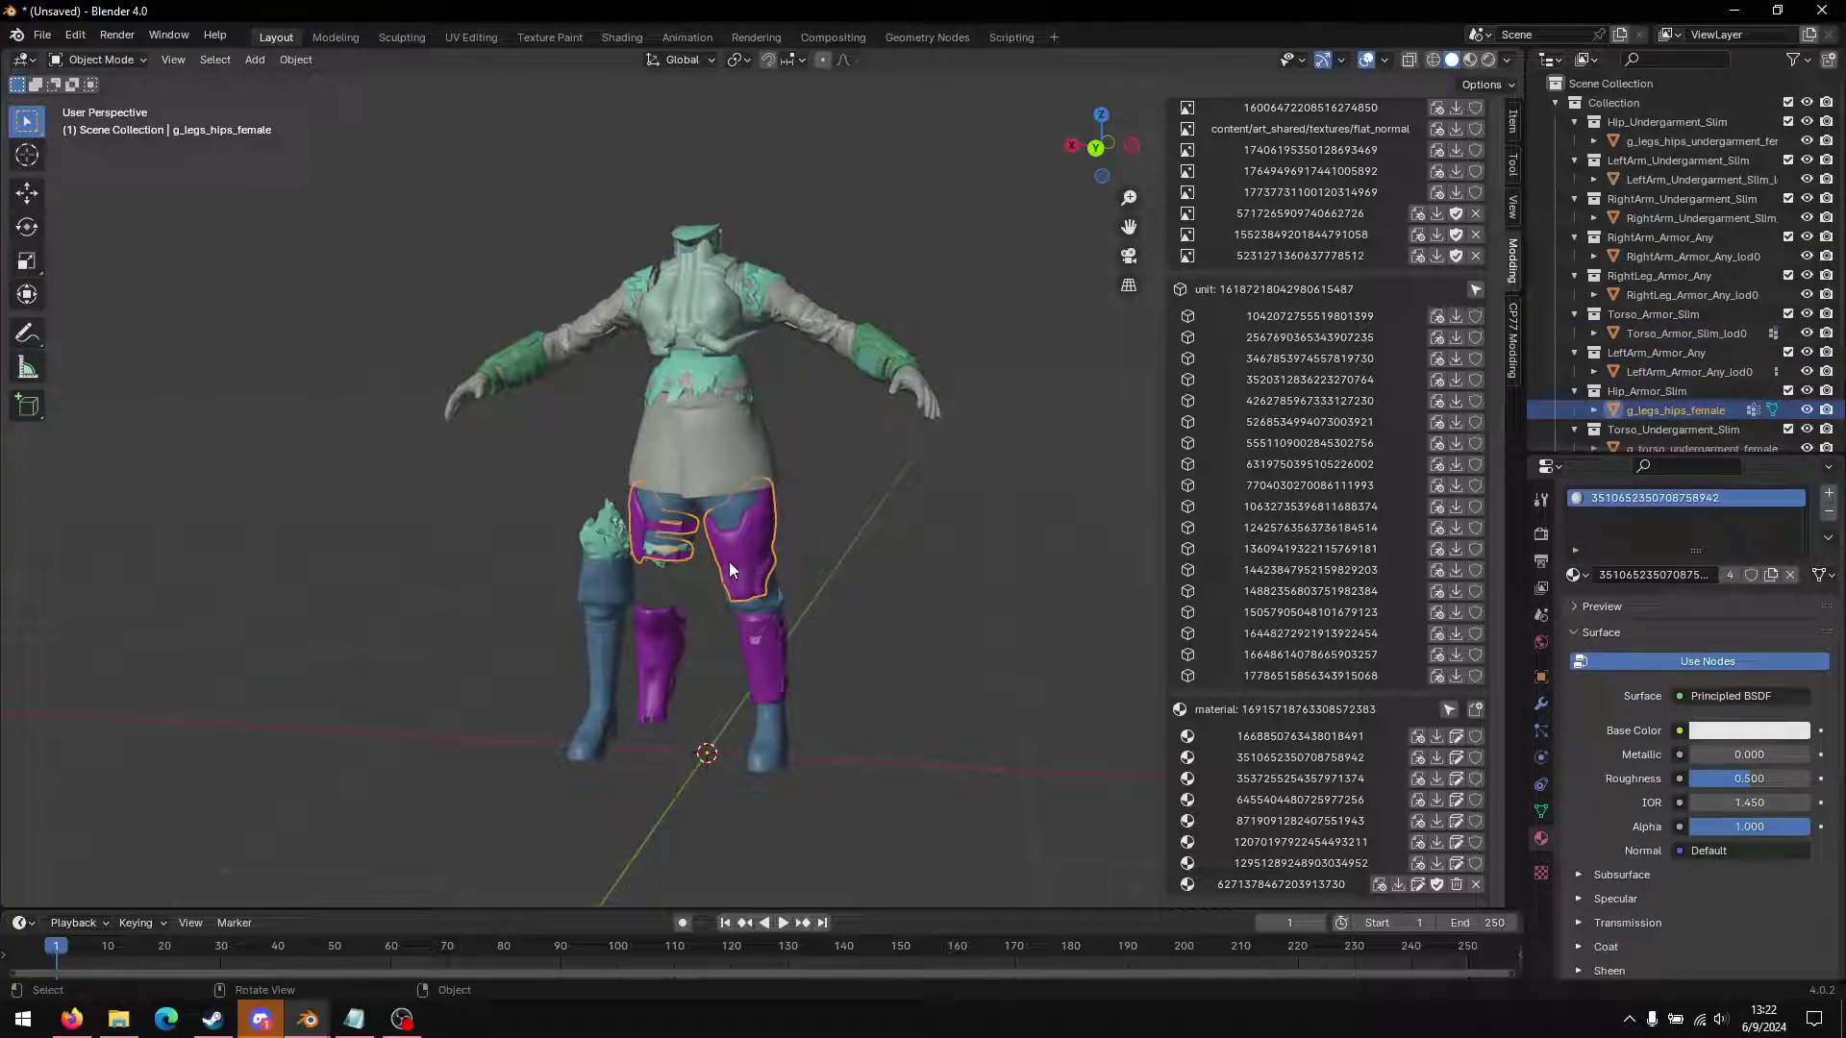
{"action": "left_click", "coordinate": [666, 661]}
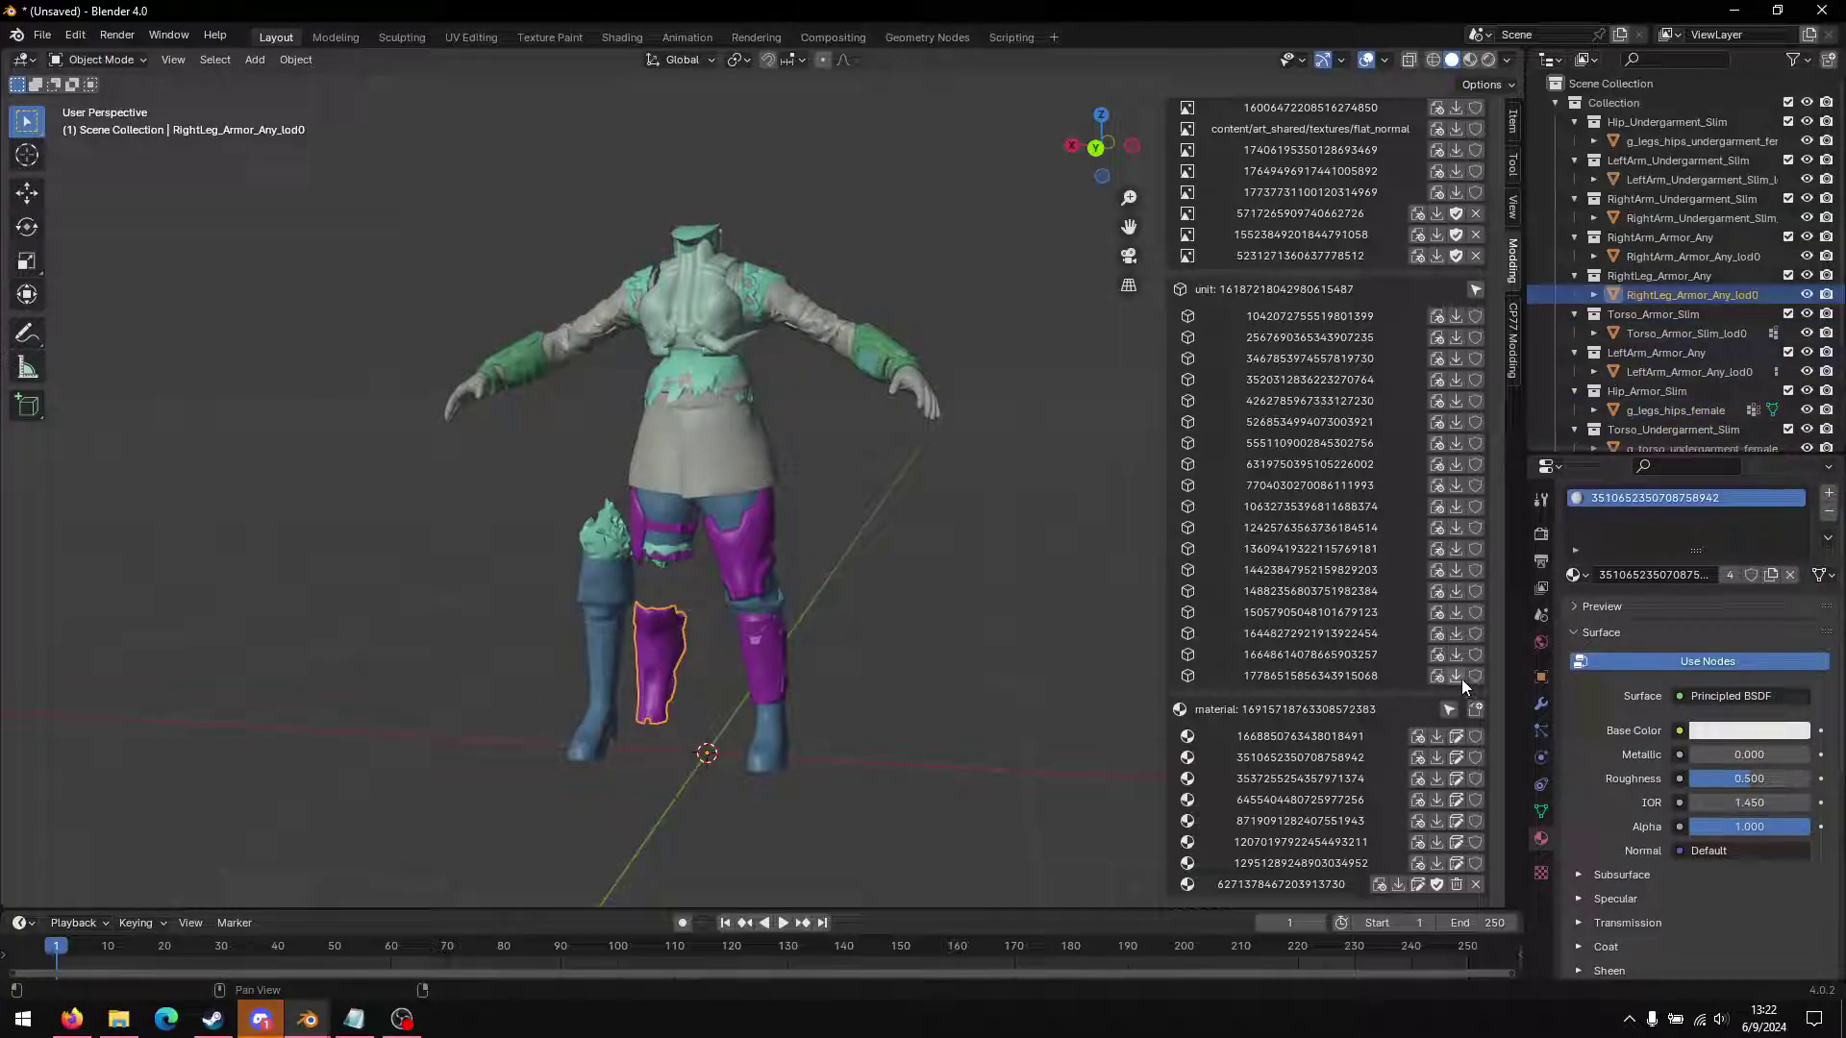
{"action": "left_click", "coordinate": [690, 306]}
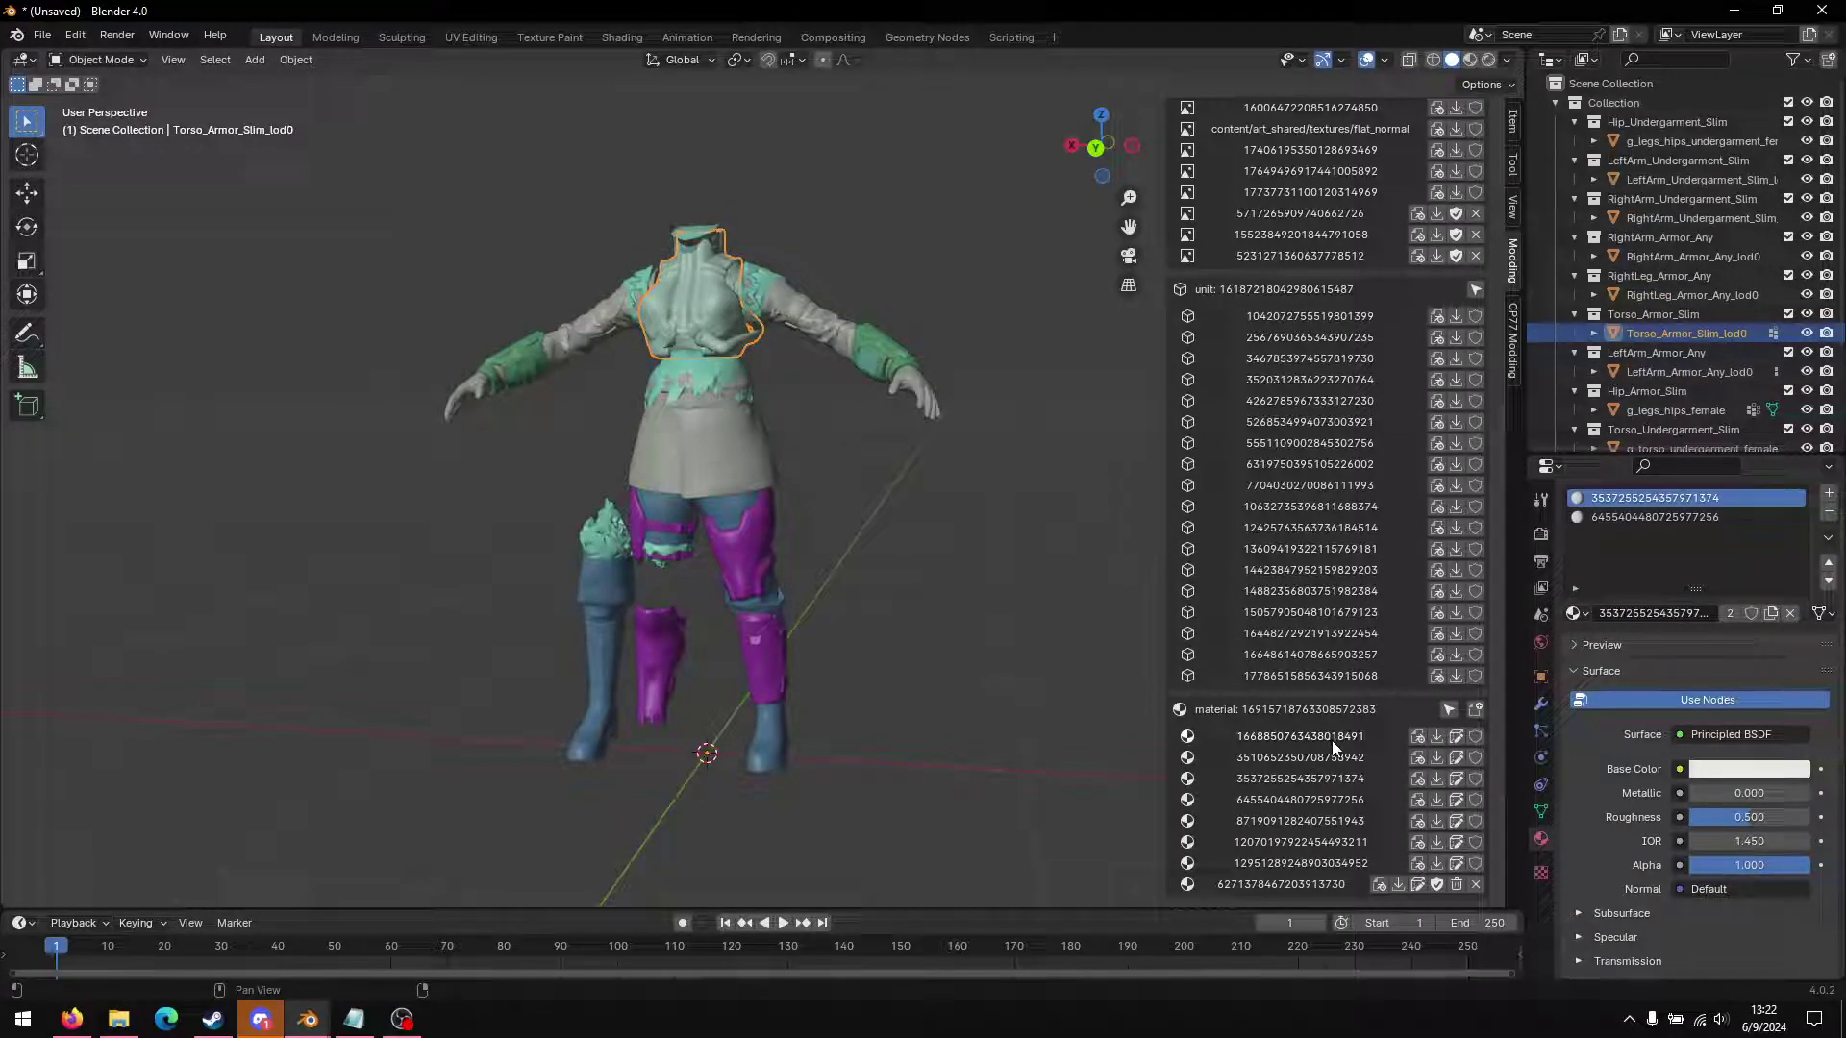
{"action": "left_click", "coordinate": [1826, 511]}
{"action": "left_click", "coordinate": [1826, 512]}
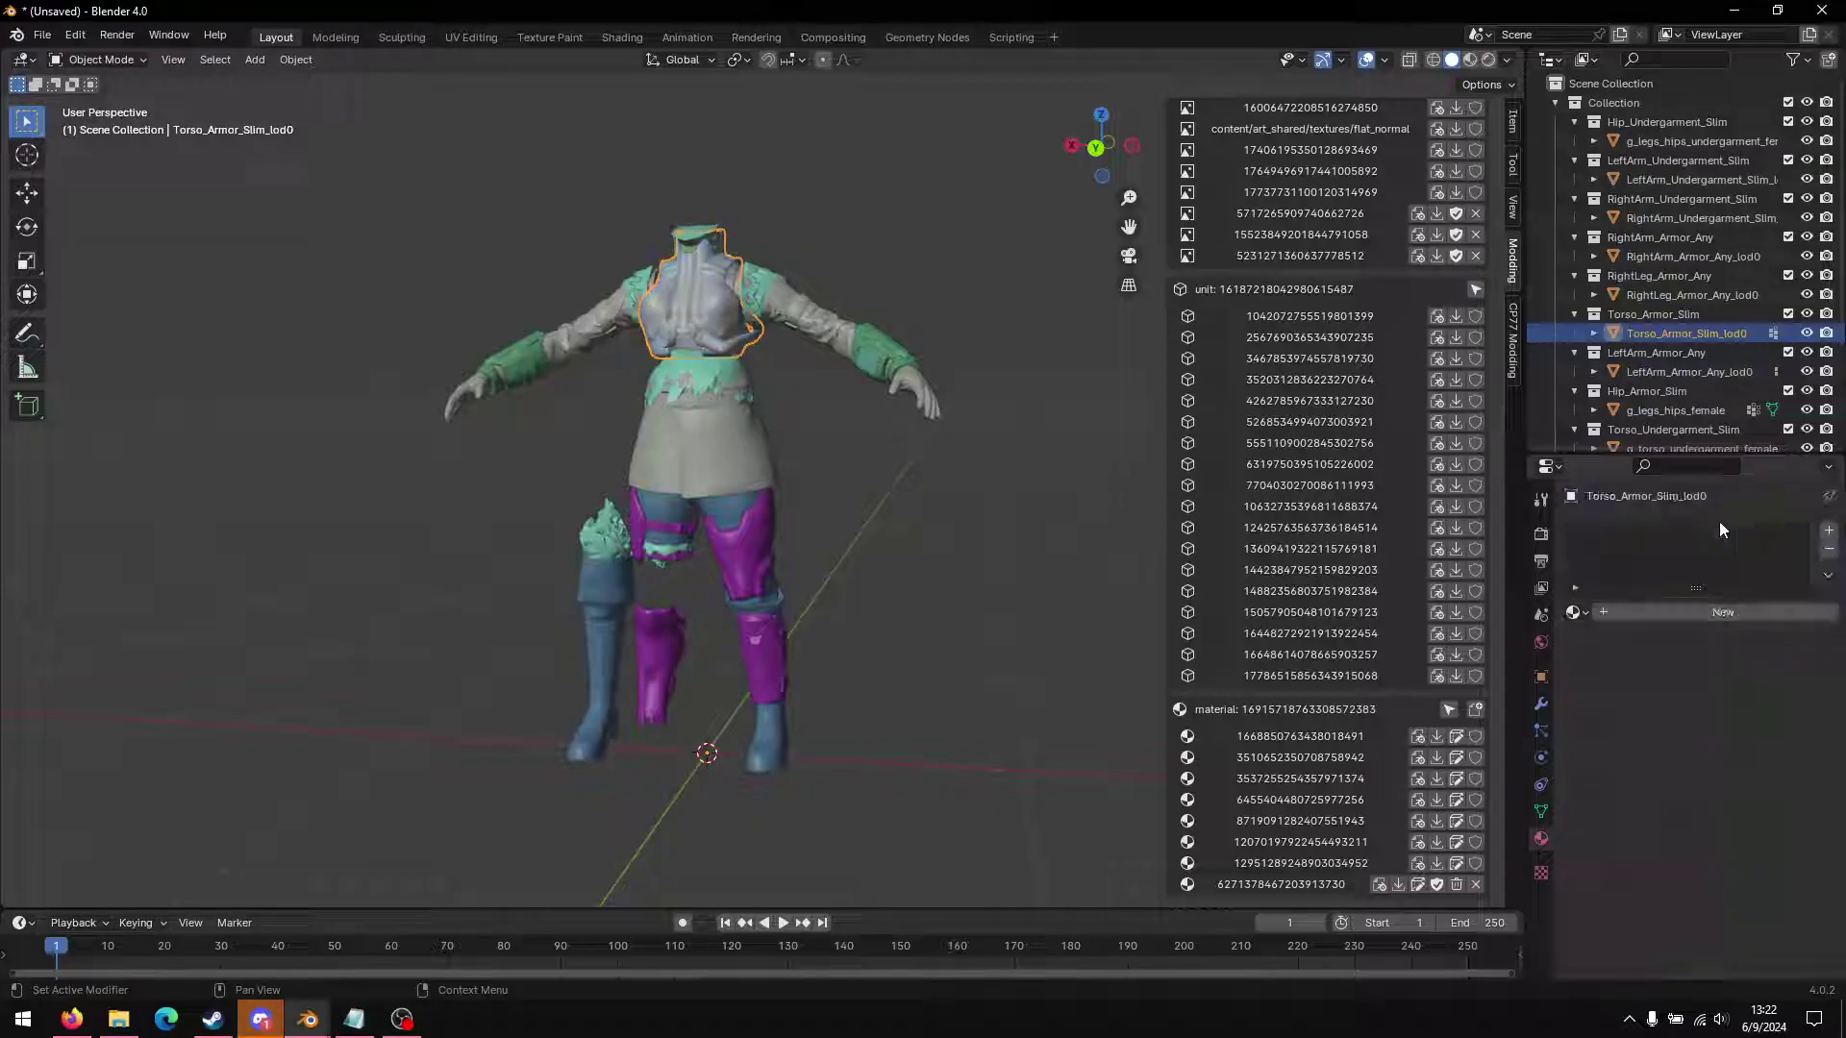
{"action": "left_click", "coordinate": [1577, 612]}
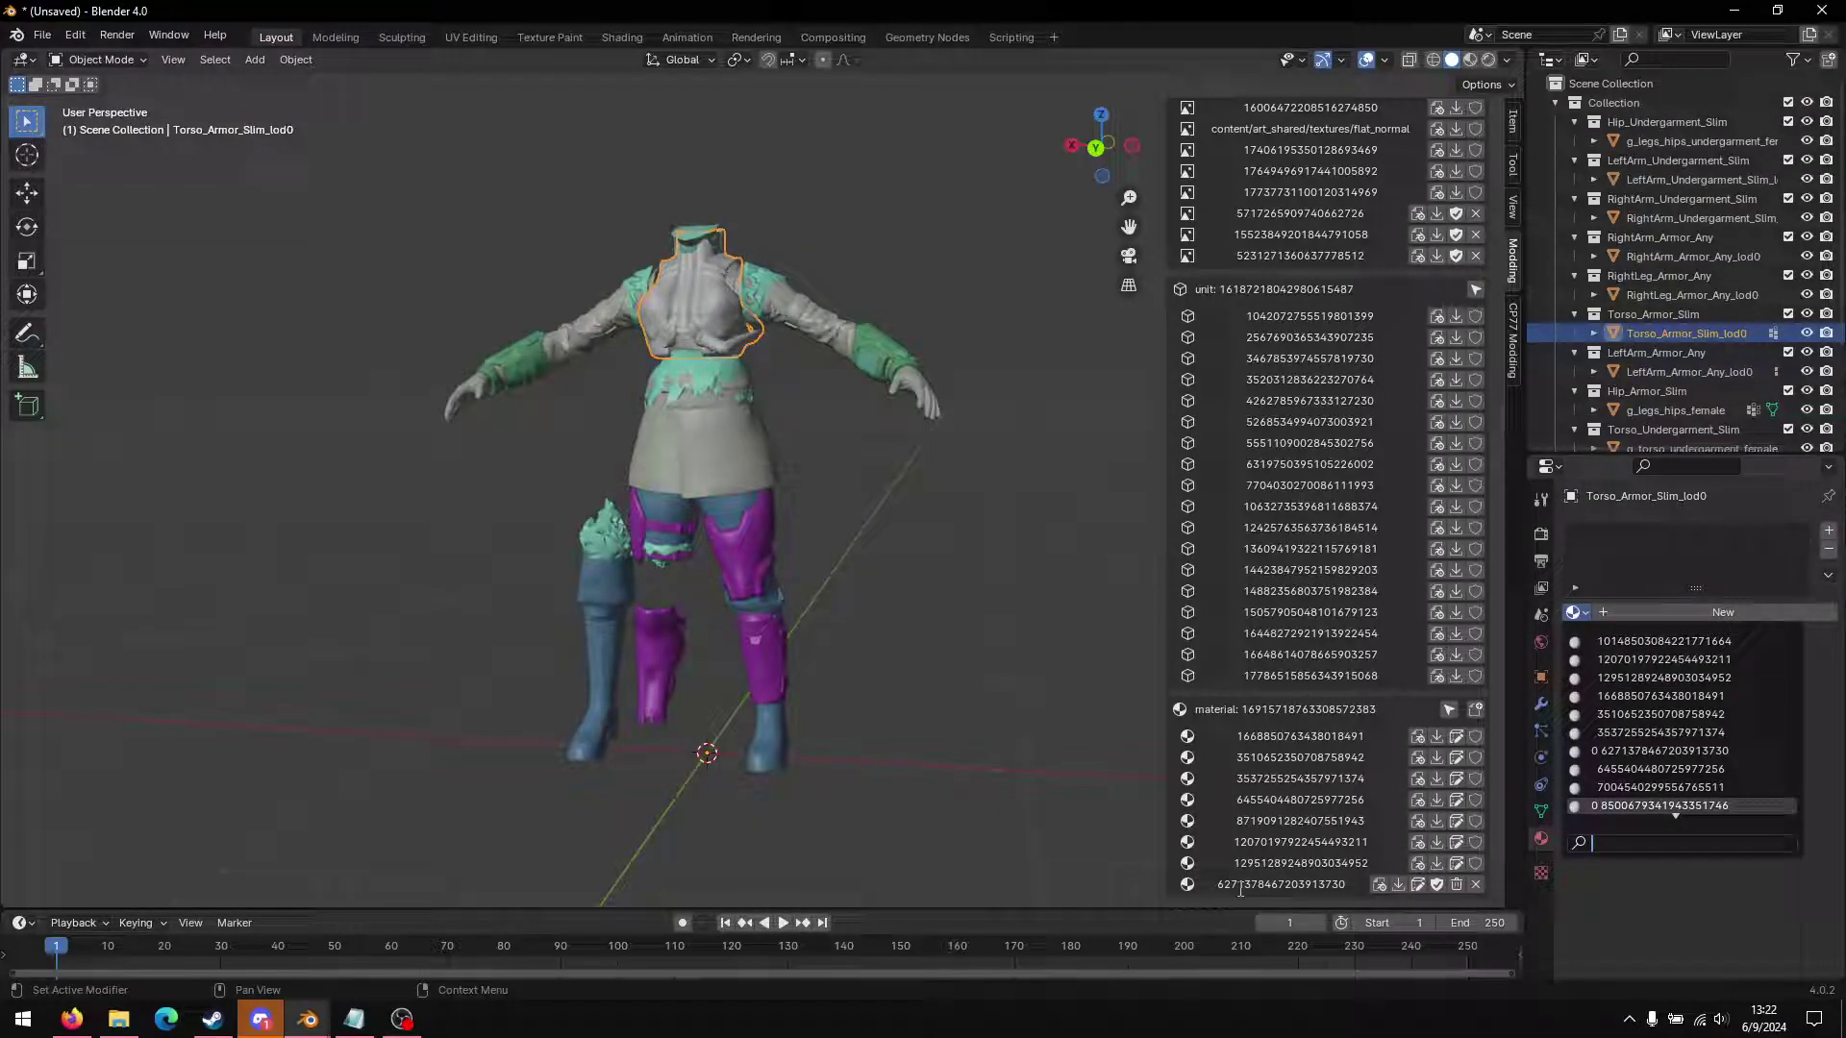
{"action": "type", "text": "627"}
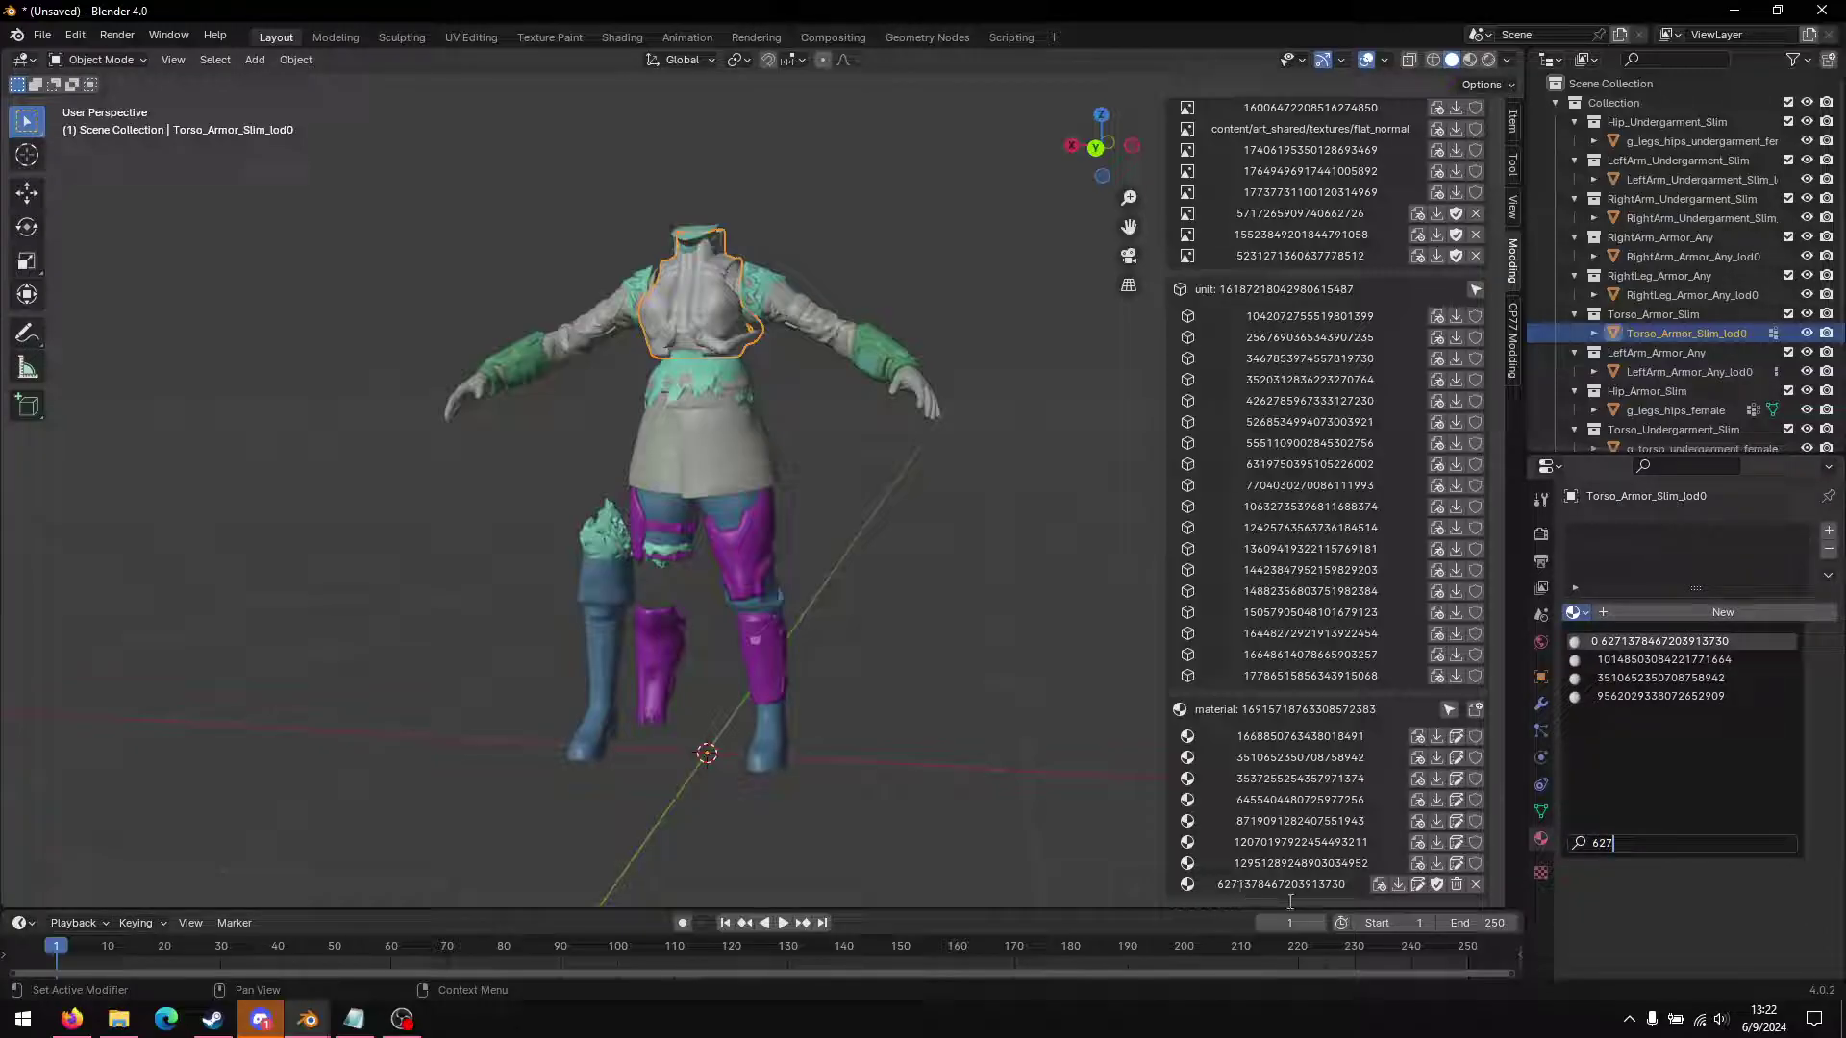
{"action": "type", "text": "137"}
{"action": "left_click", "coordinate": [1642, 642]}
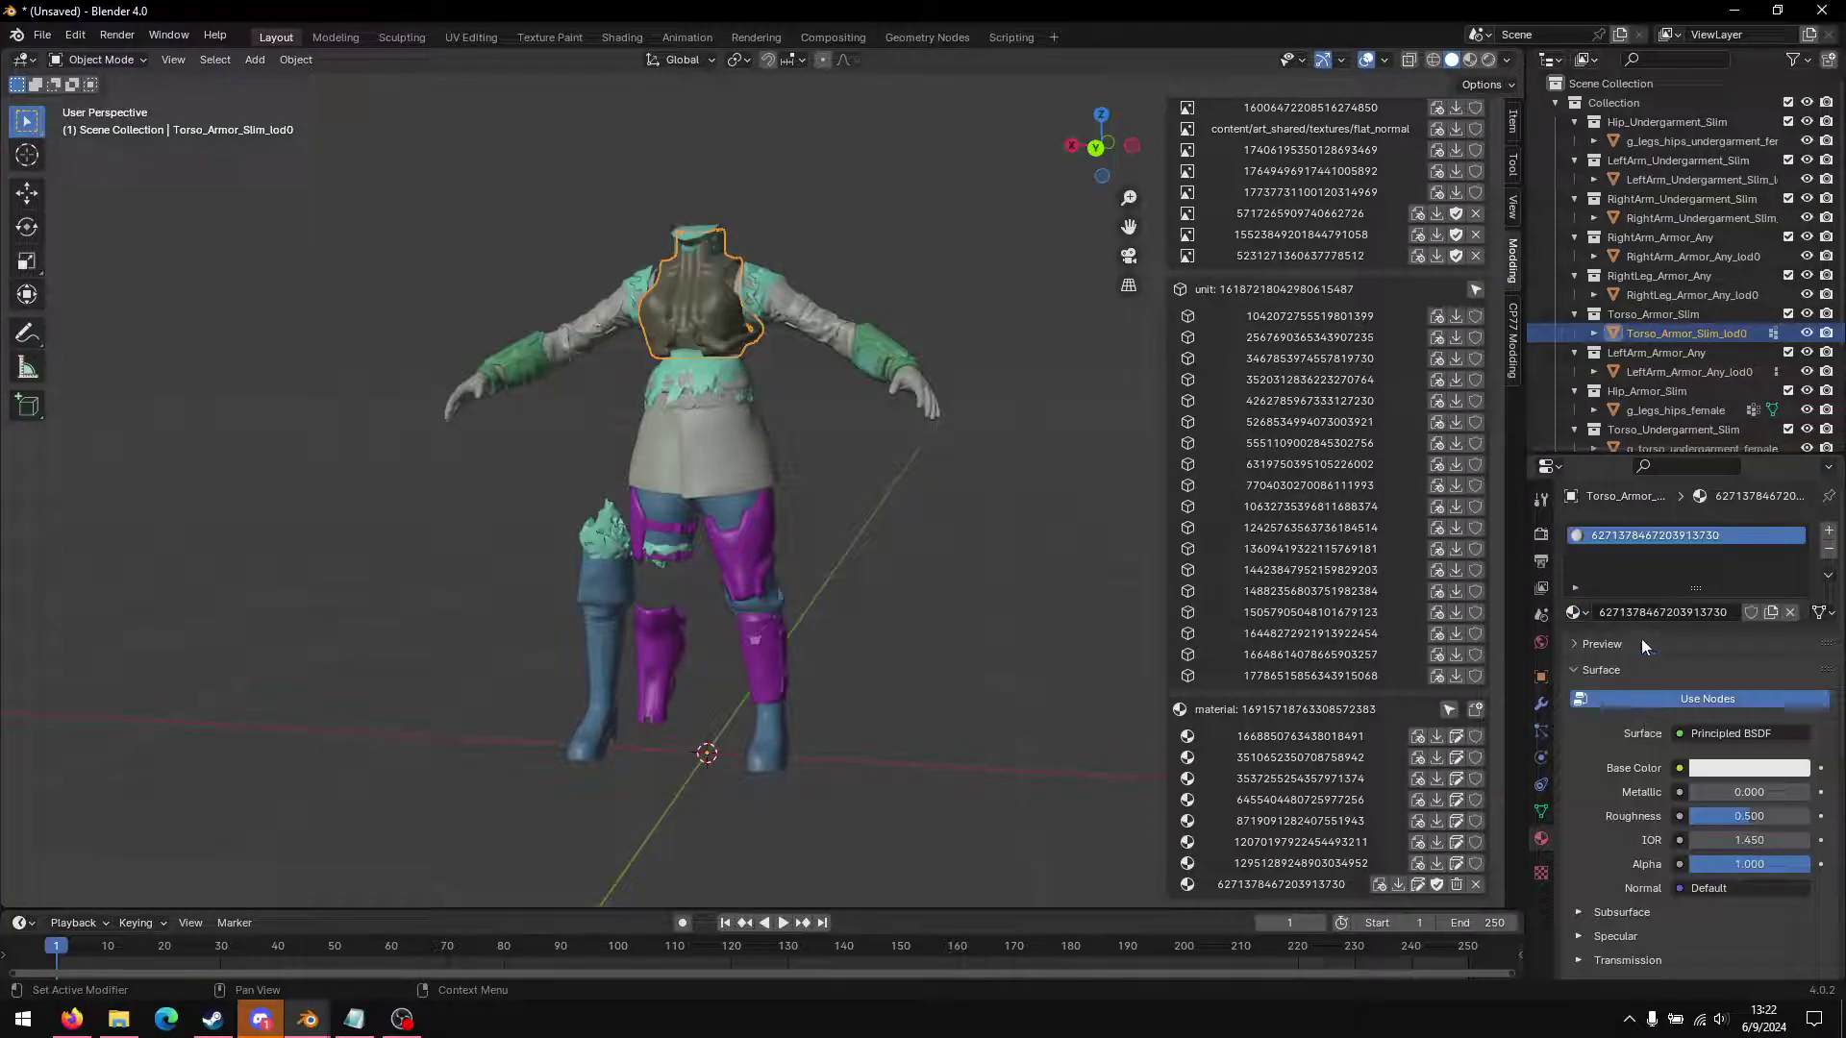
Step: Copy the torso armor's material name and assign that same material to the right leg armor mesh
{"action": "left_click", "coordinate": [1623, 616]}
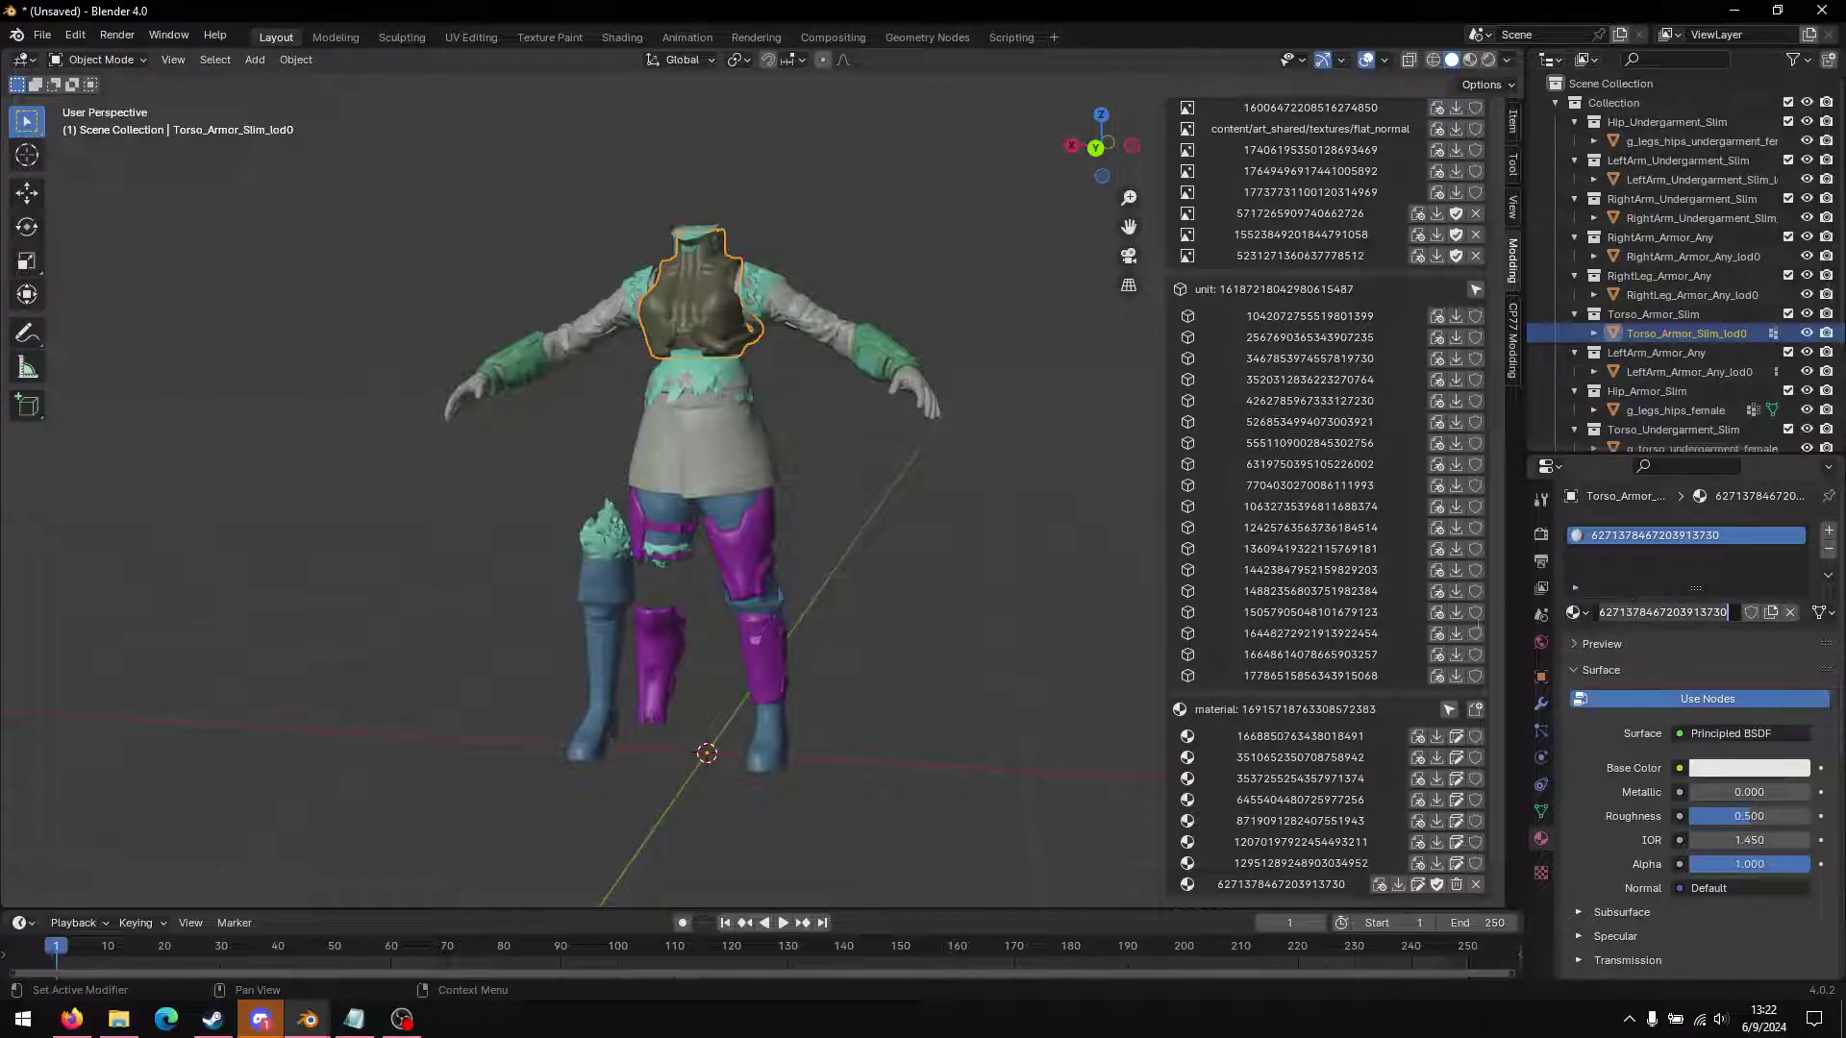
{"action": "left_click", "coordinate": [672, 661]}
{"action": "left_click", "coordinate": [1577, 612]}
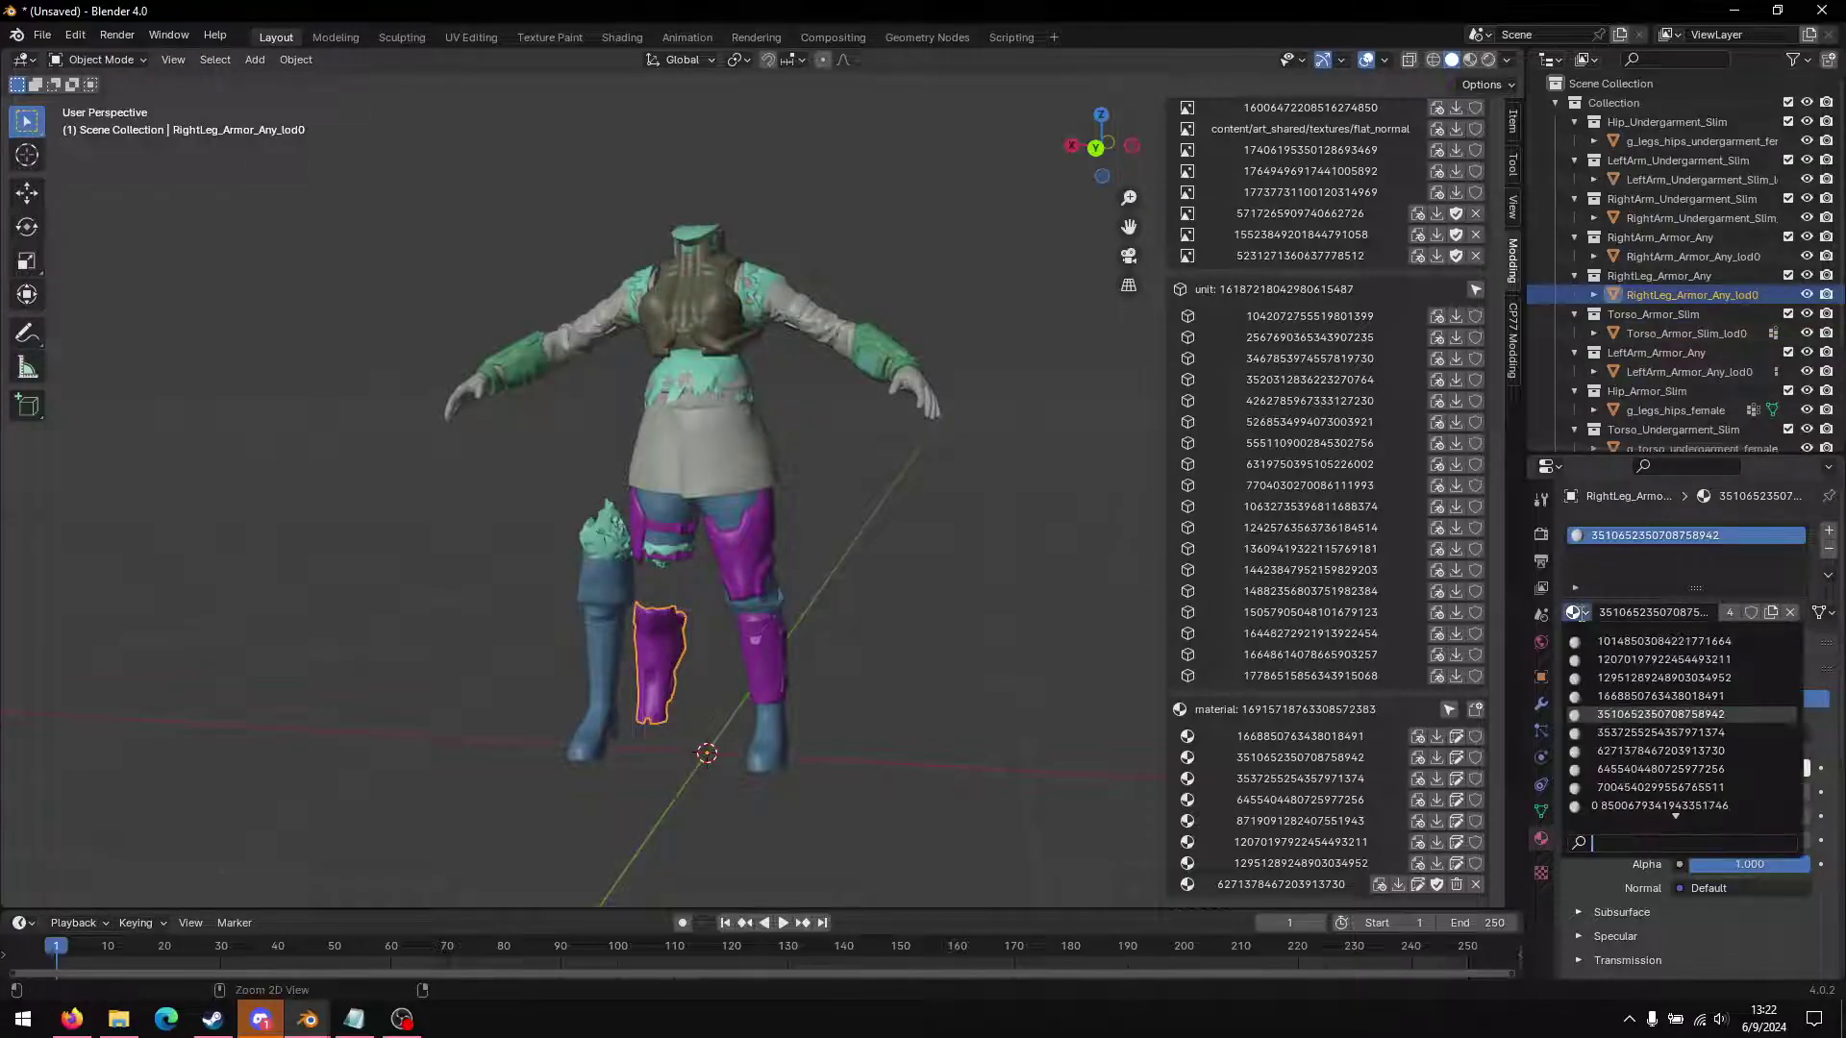
{"action": "key", "text": "ctrl+v"}
{"action": "key", "text": "Return"}
{"action": "left_click", "coordinate": [726, 541]}
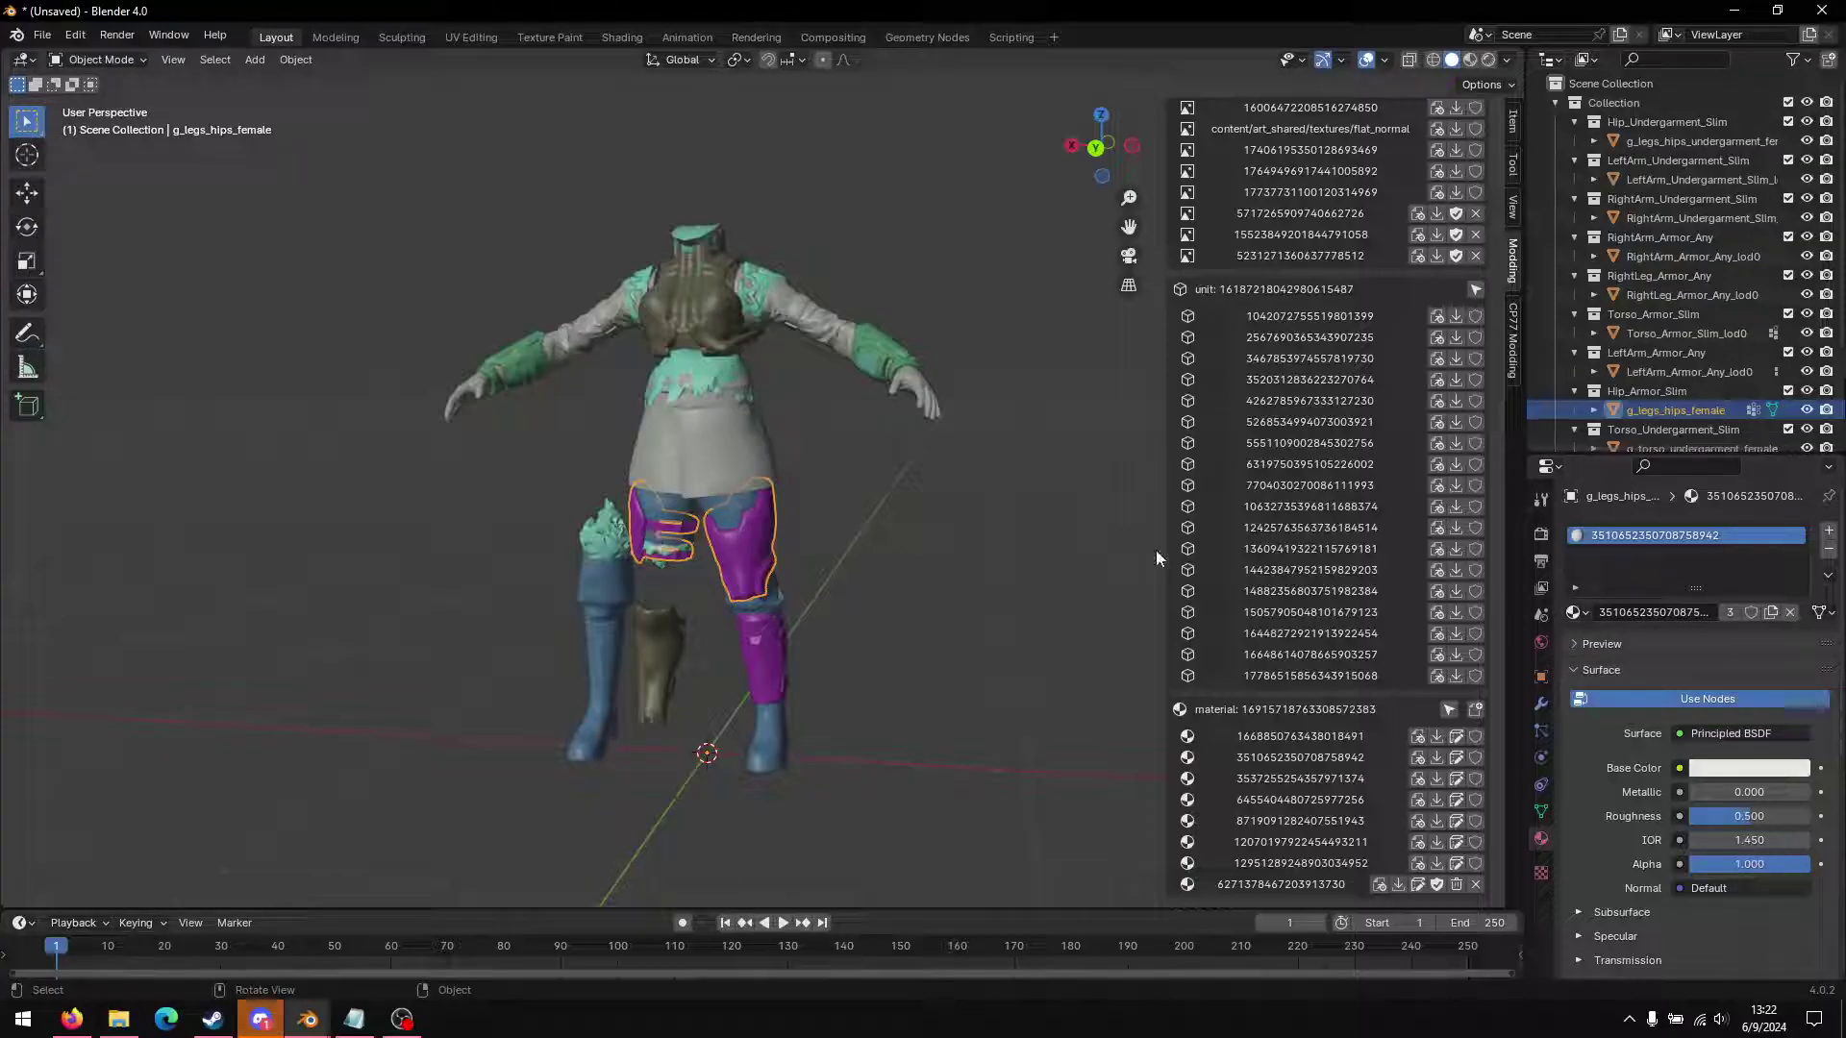
{"action": "left_click", "coordinate": [1829, 536]}
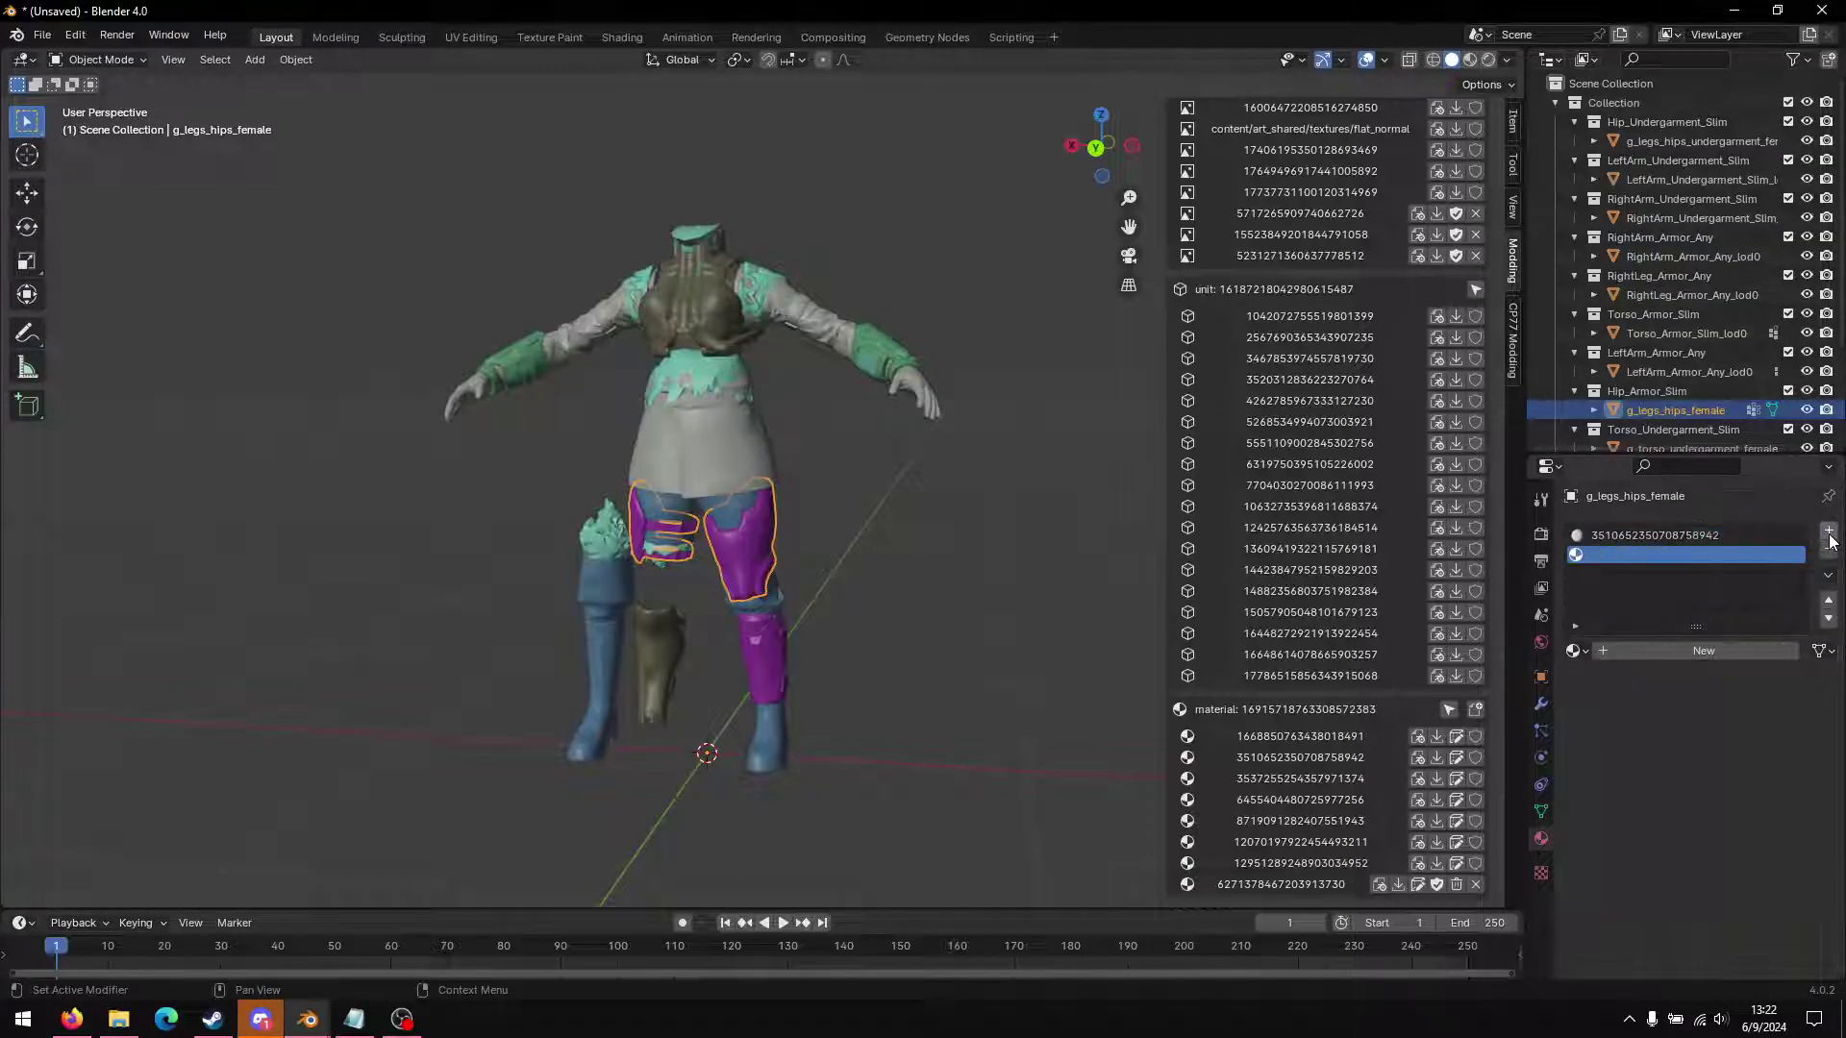
{"action": "left_click", "coordinate": [1573, 652]}
{"action": "left_click", "coordinate": [1577, 652]}
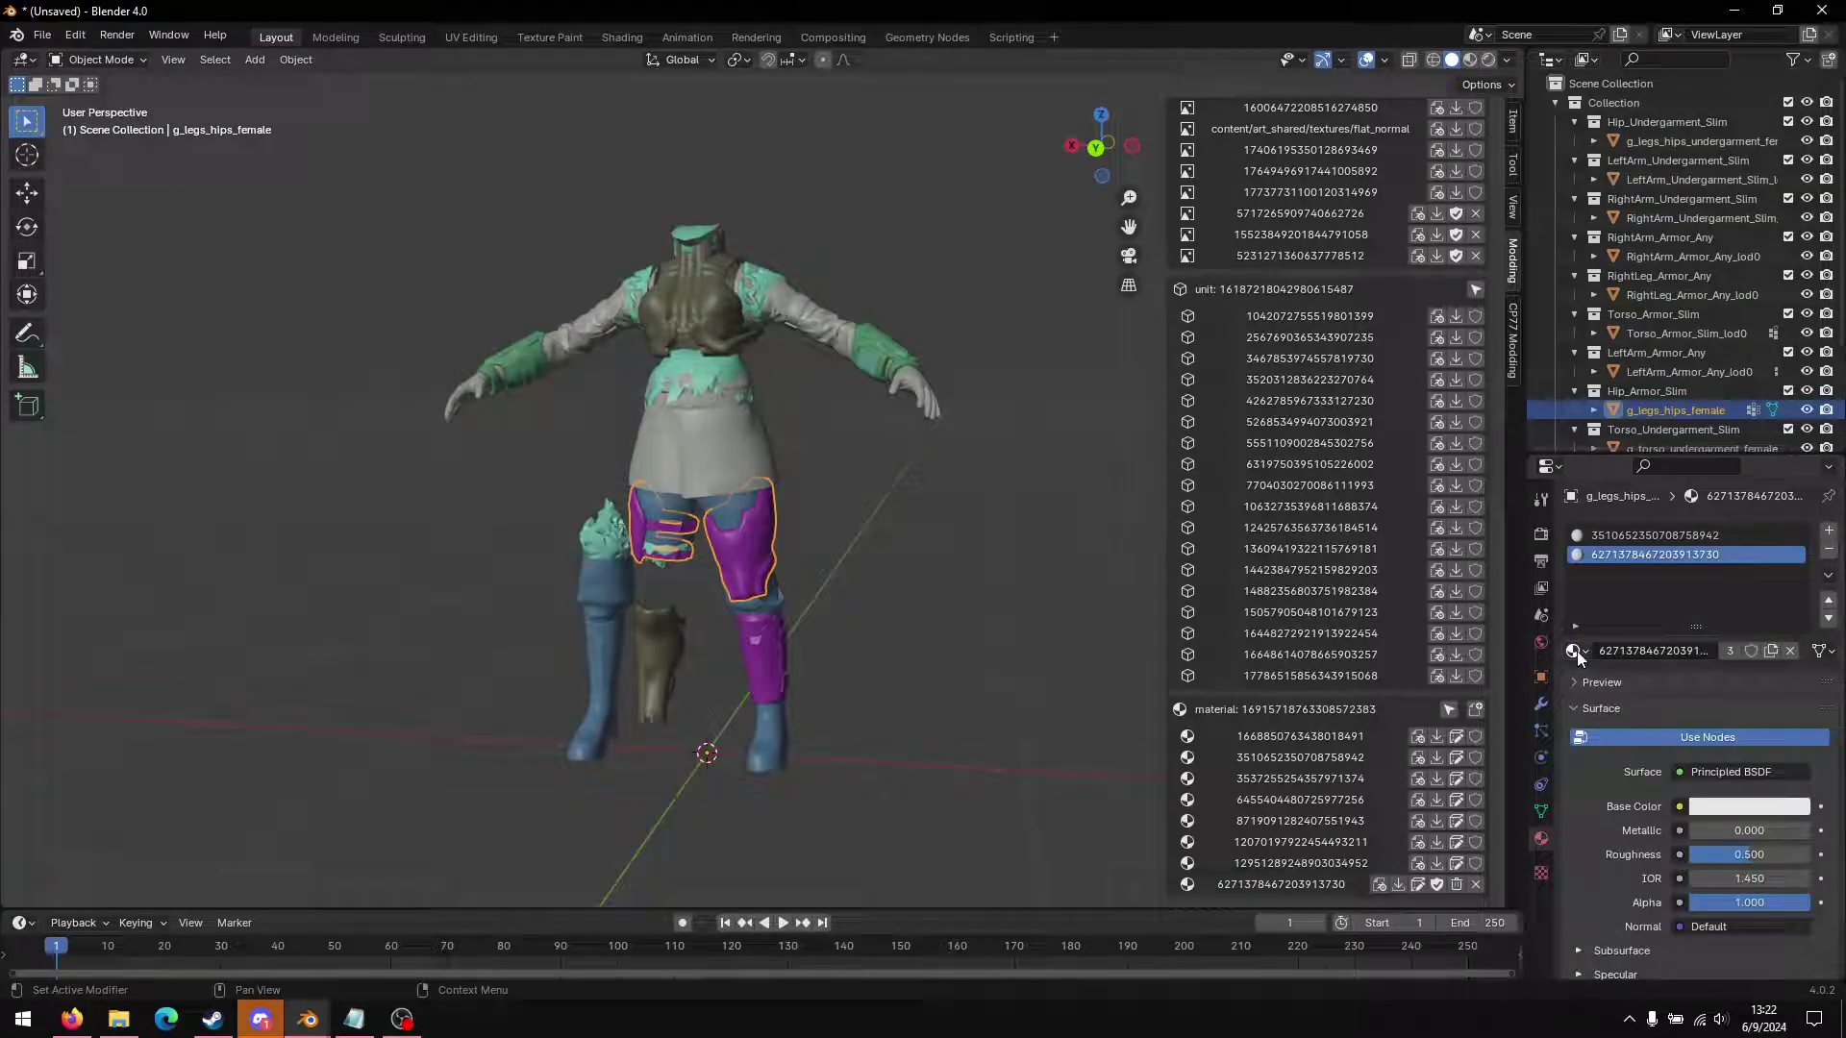
{"action": "scroll", "coordinate": [1147, 596], "scroll_direction": "up", "scroll_amount": 5}
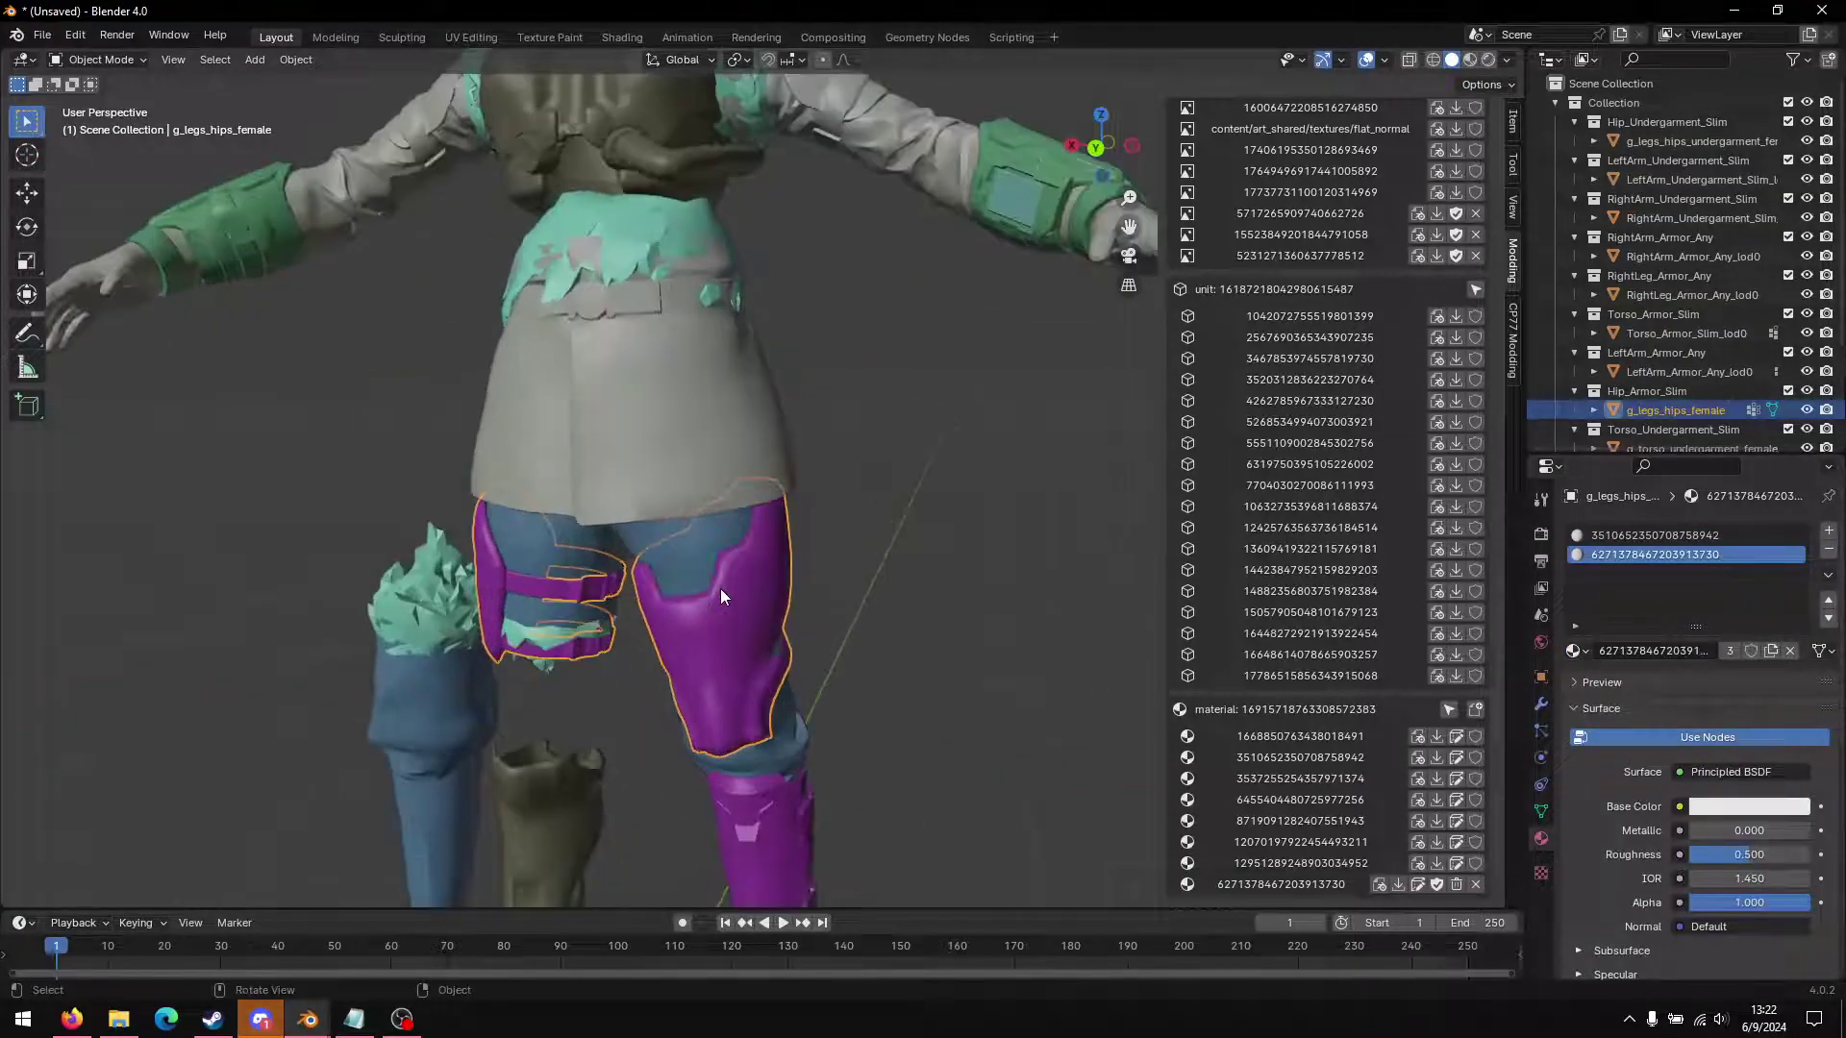
{"action": "left_click", "coordinate": [1692, 535]}
{"action": "left_click", "coordinate": [1829, 550]}
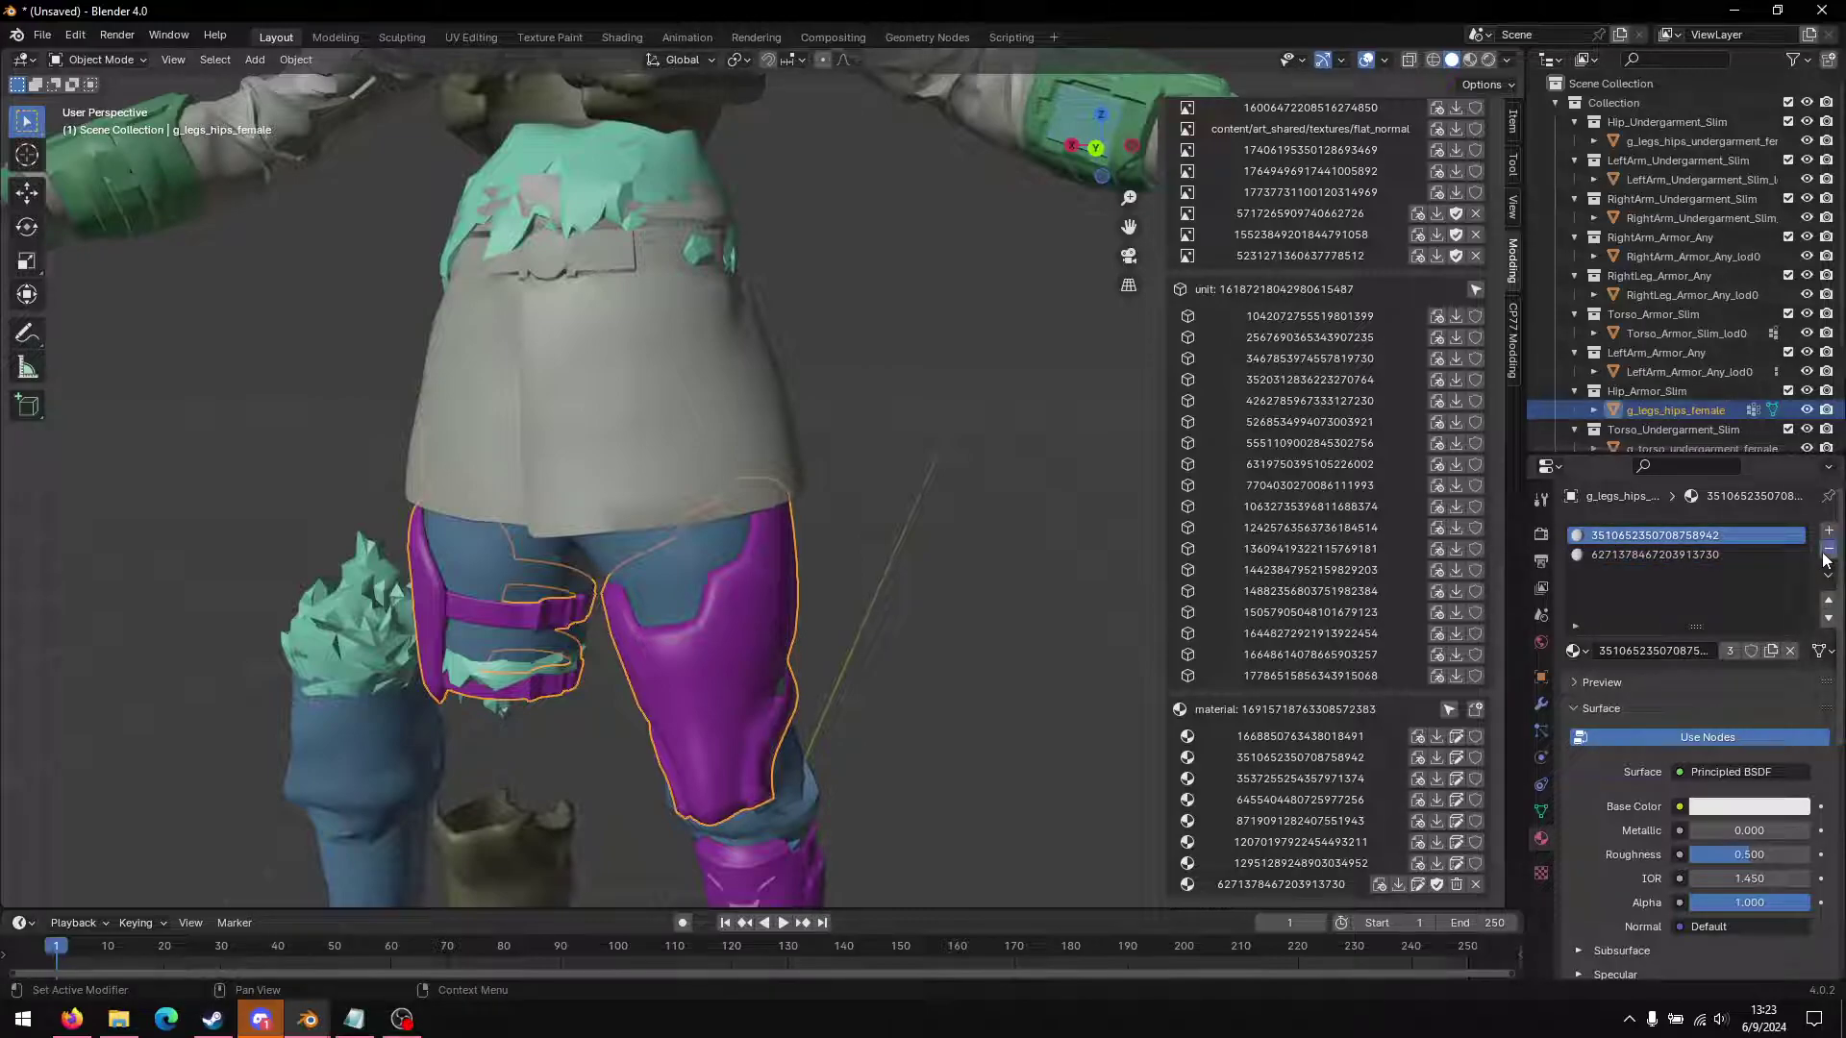
{"action": "scroll", "coordinate": [685, 597], "scroll_direction": "down", "scroll_amount": 4}
{"action": "middle_click_drag", "start_coordinate": [680, 600], "coordinate": [774, 602]}
{"action": "scroll", "coordinate": [773, 603], "scroll_direction": "up", "scroll_amount": 4}
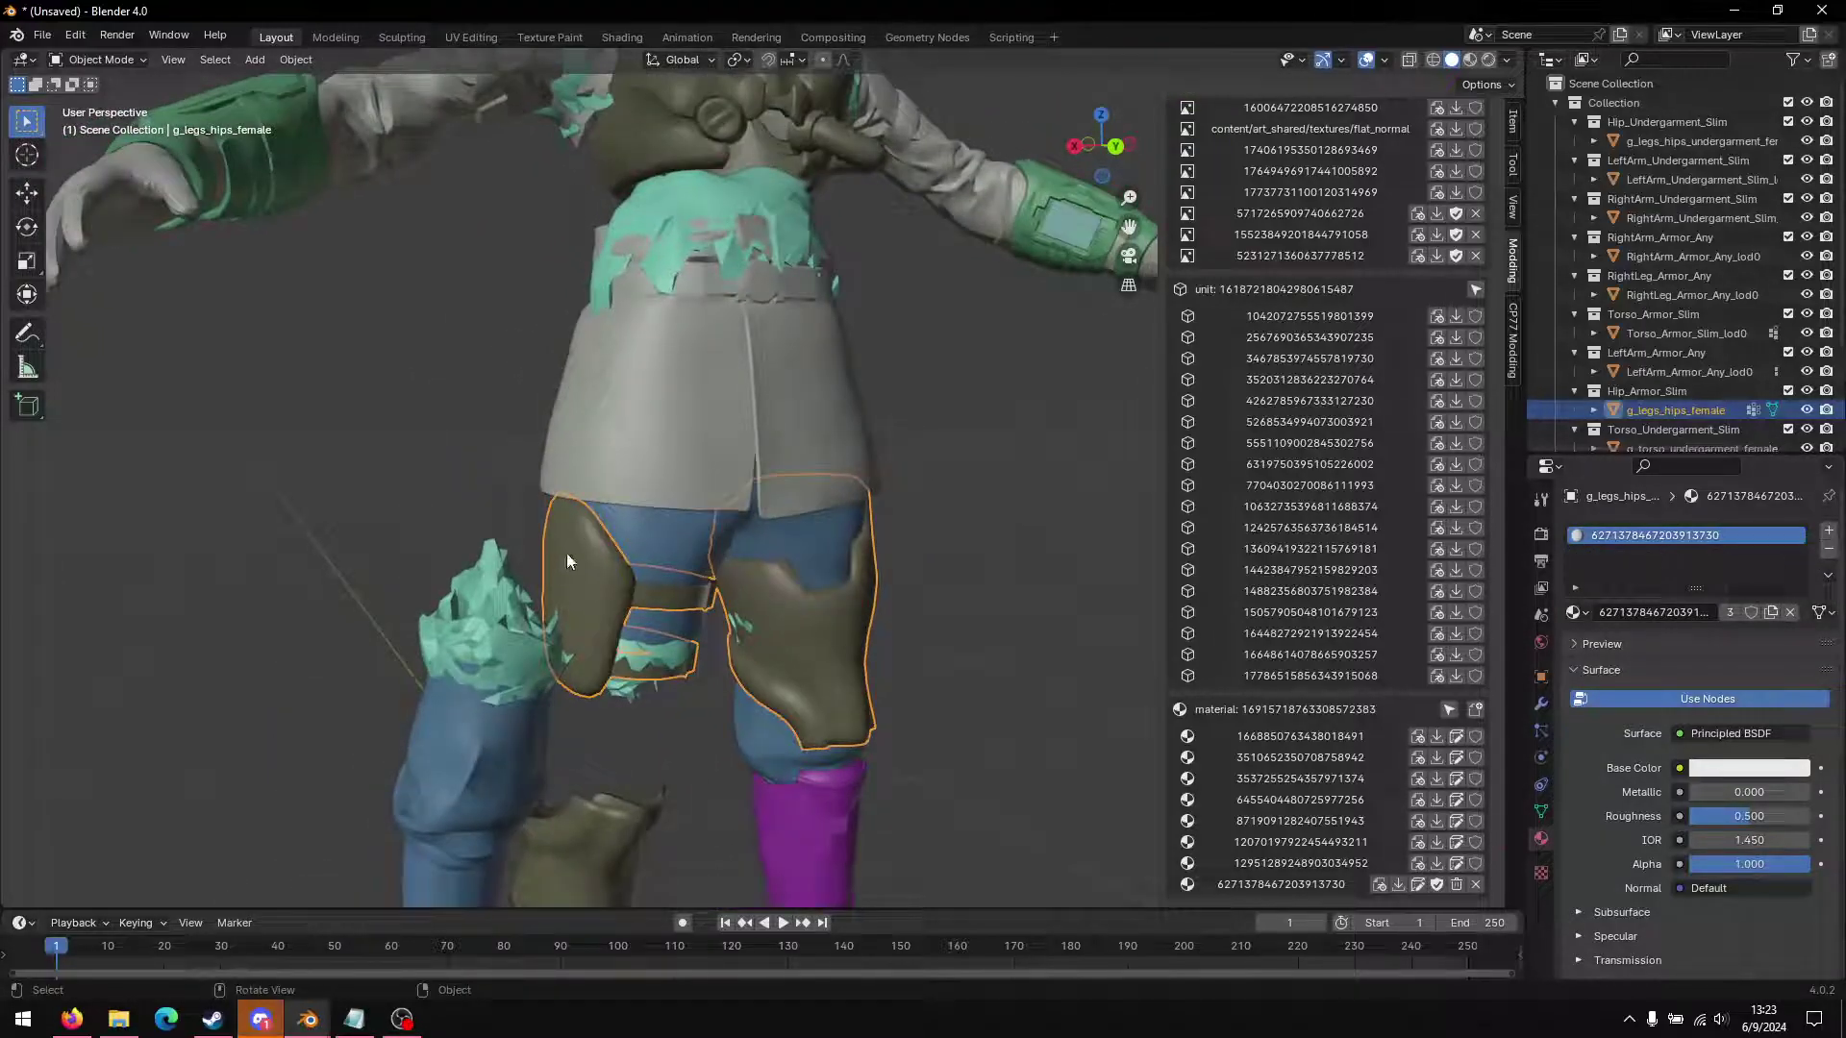
{"action": "middle_click_drag", "start_coordinate": [589, 606], "coordinate": [559, 607]}
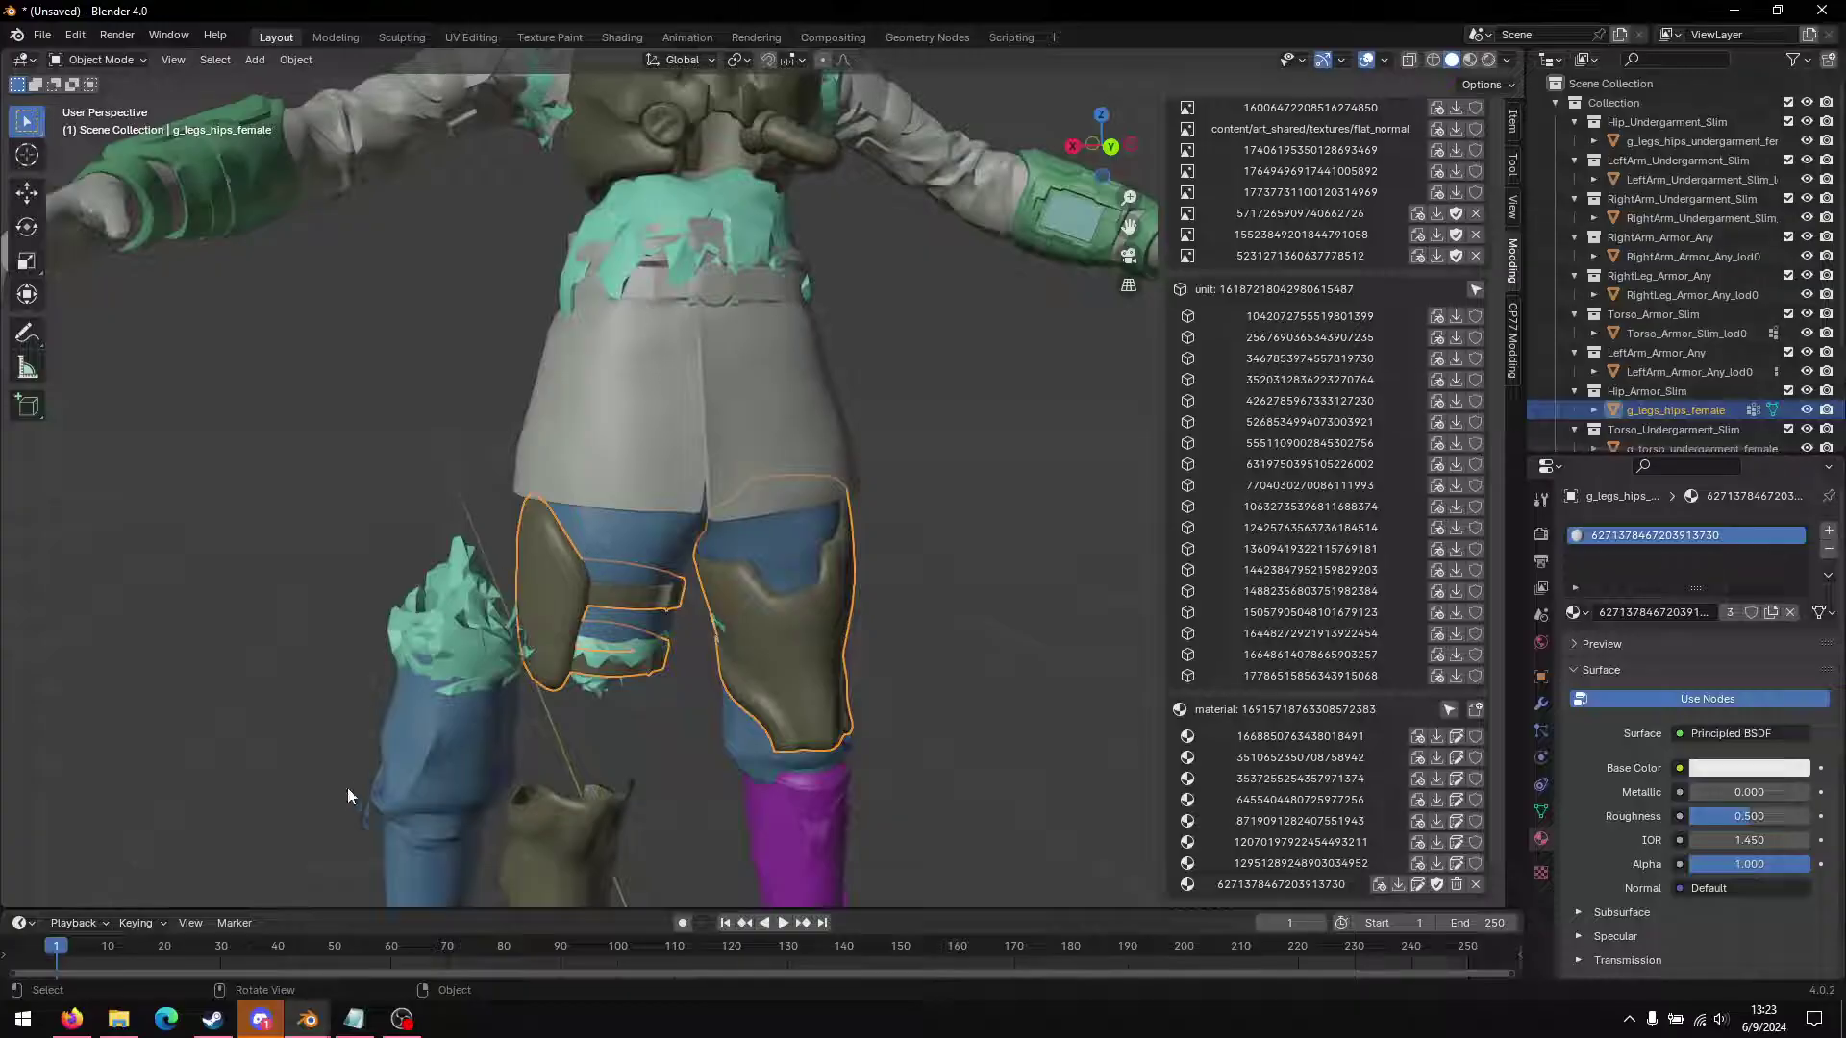
{"action": "mouse_move", "coordinate": [307, 1017]}
{"action": "left_click", "coordinate": [272, 937]}
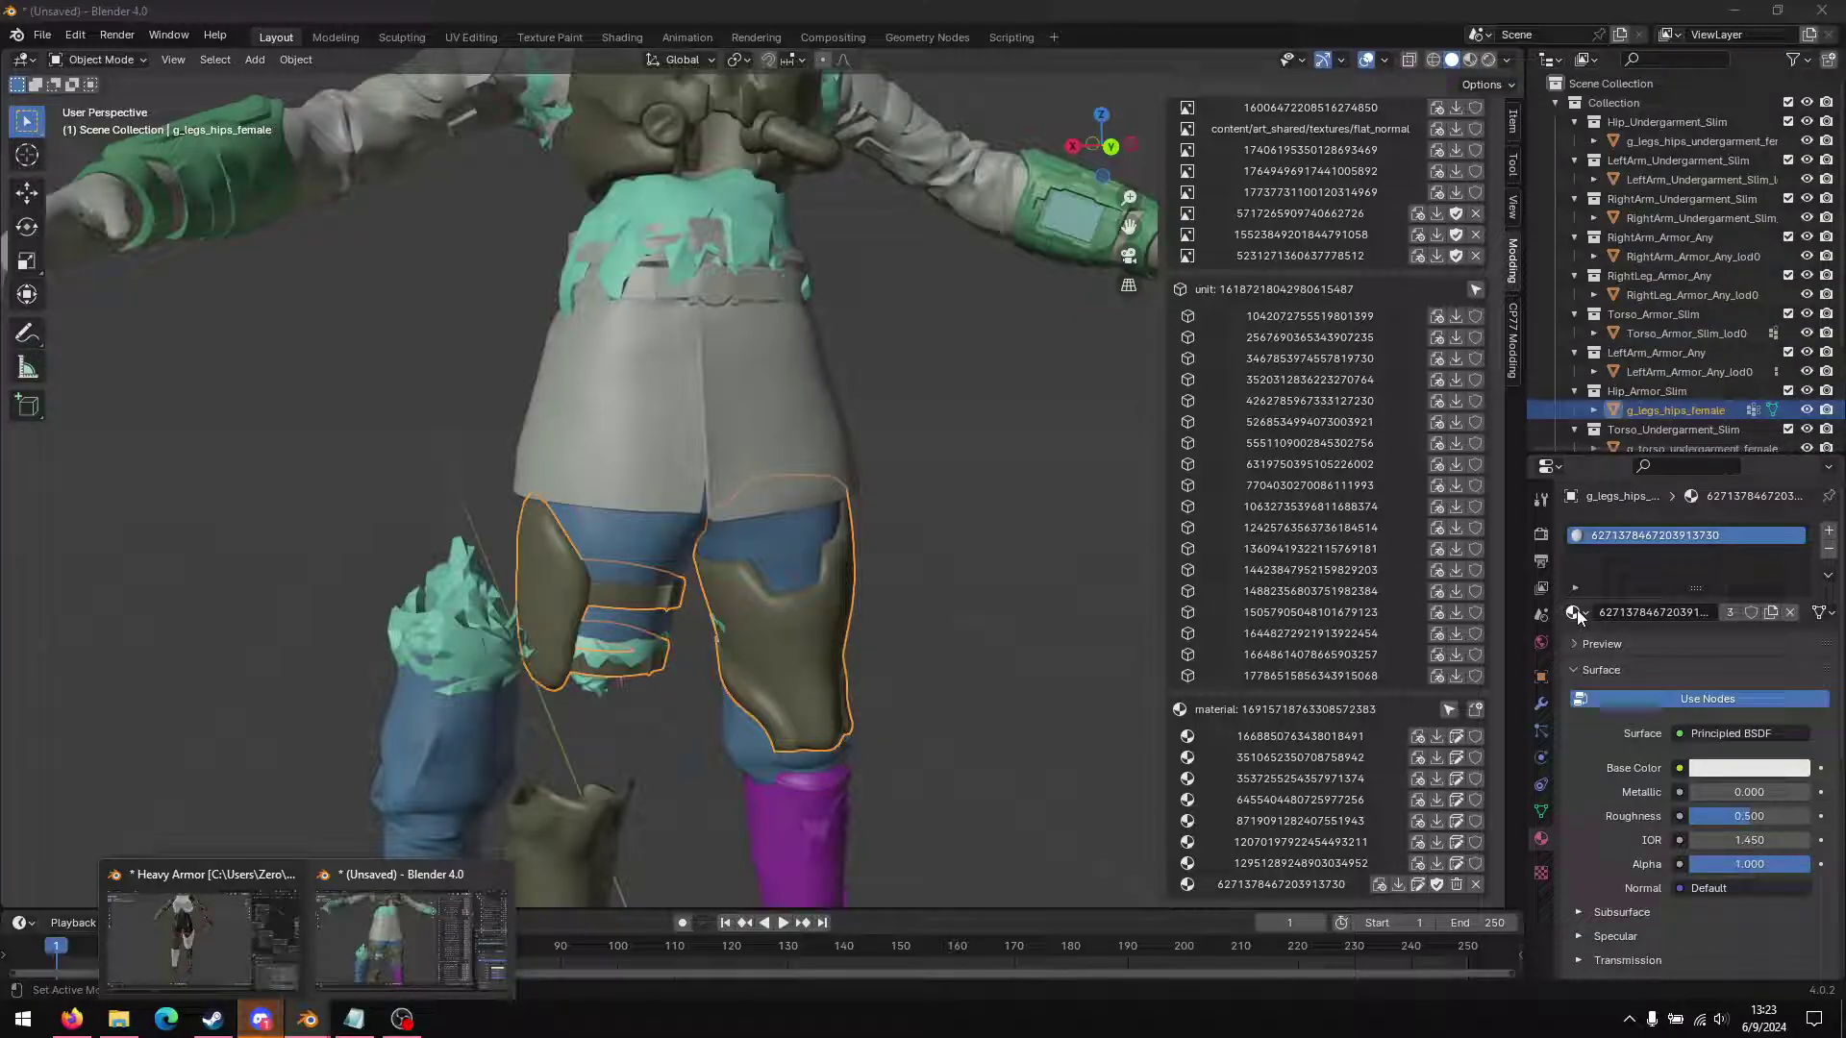
Step: Select the right leg, hip and torso armor meshes with all unit entries, and save the units to the patch
{"action": "left_click", "coordinate": [565, 834]}
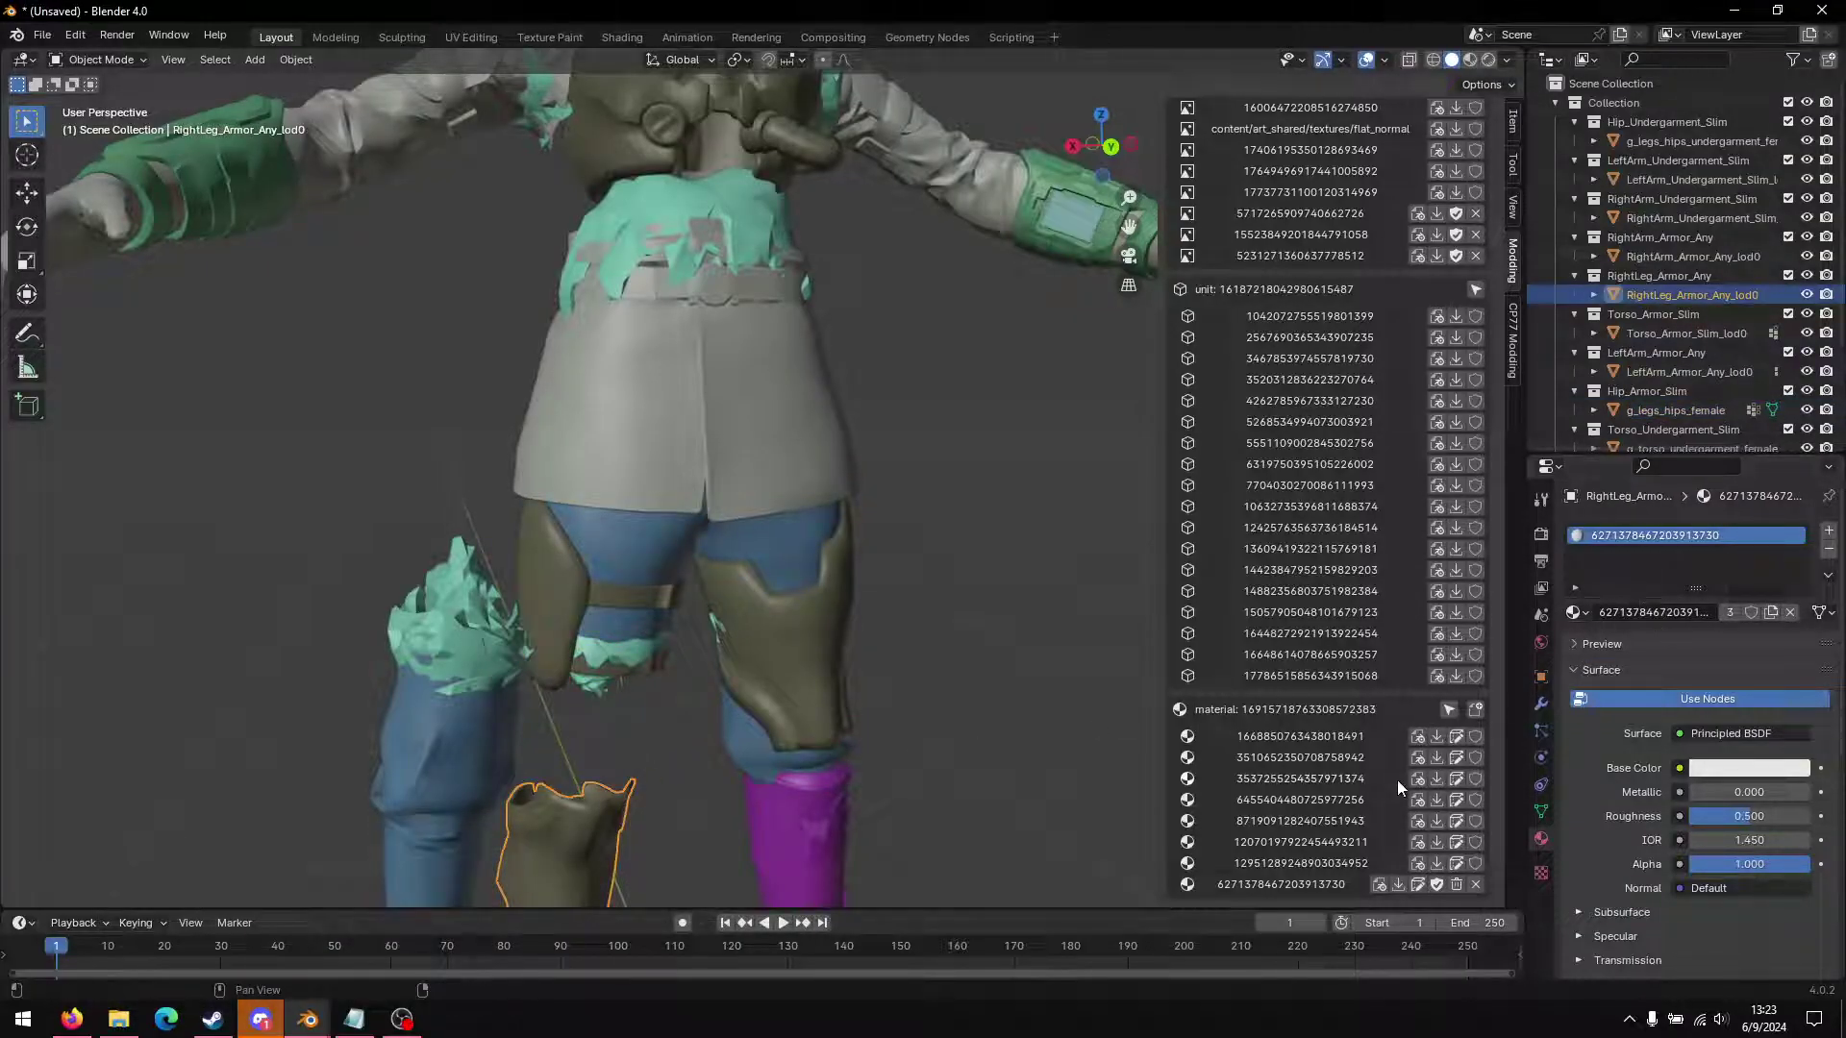
{"action": "scroll", "coordinate": [1384, 668], "scroll_direction": "up", "scroll_amount": 5}
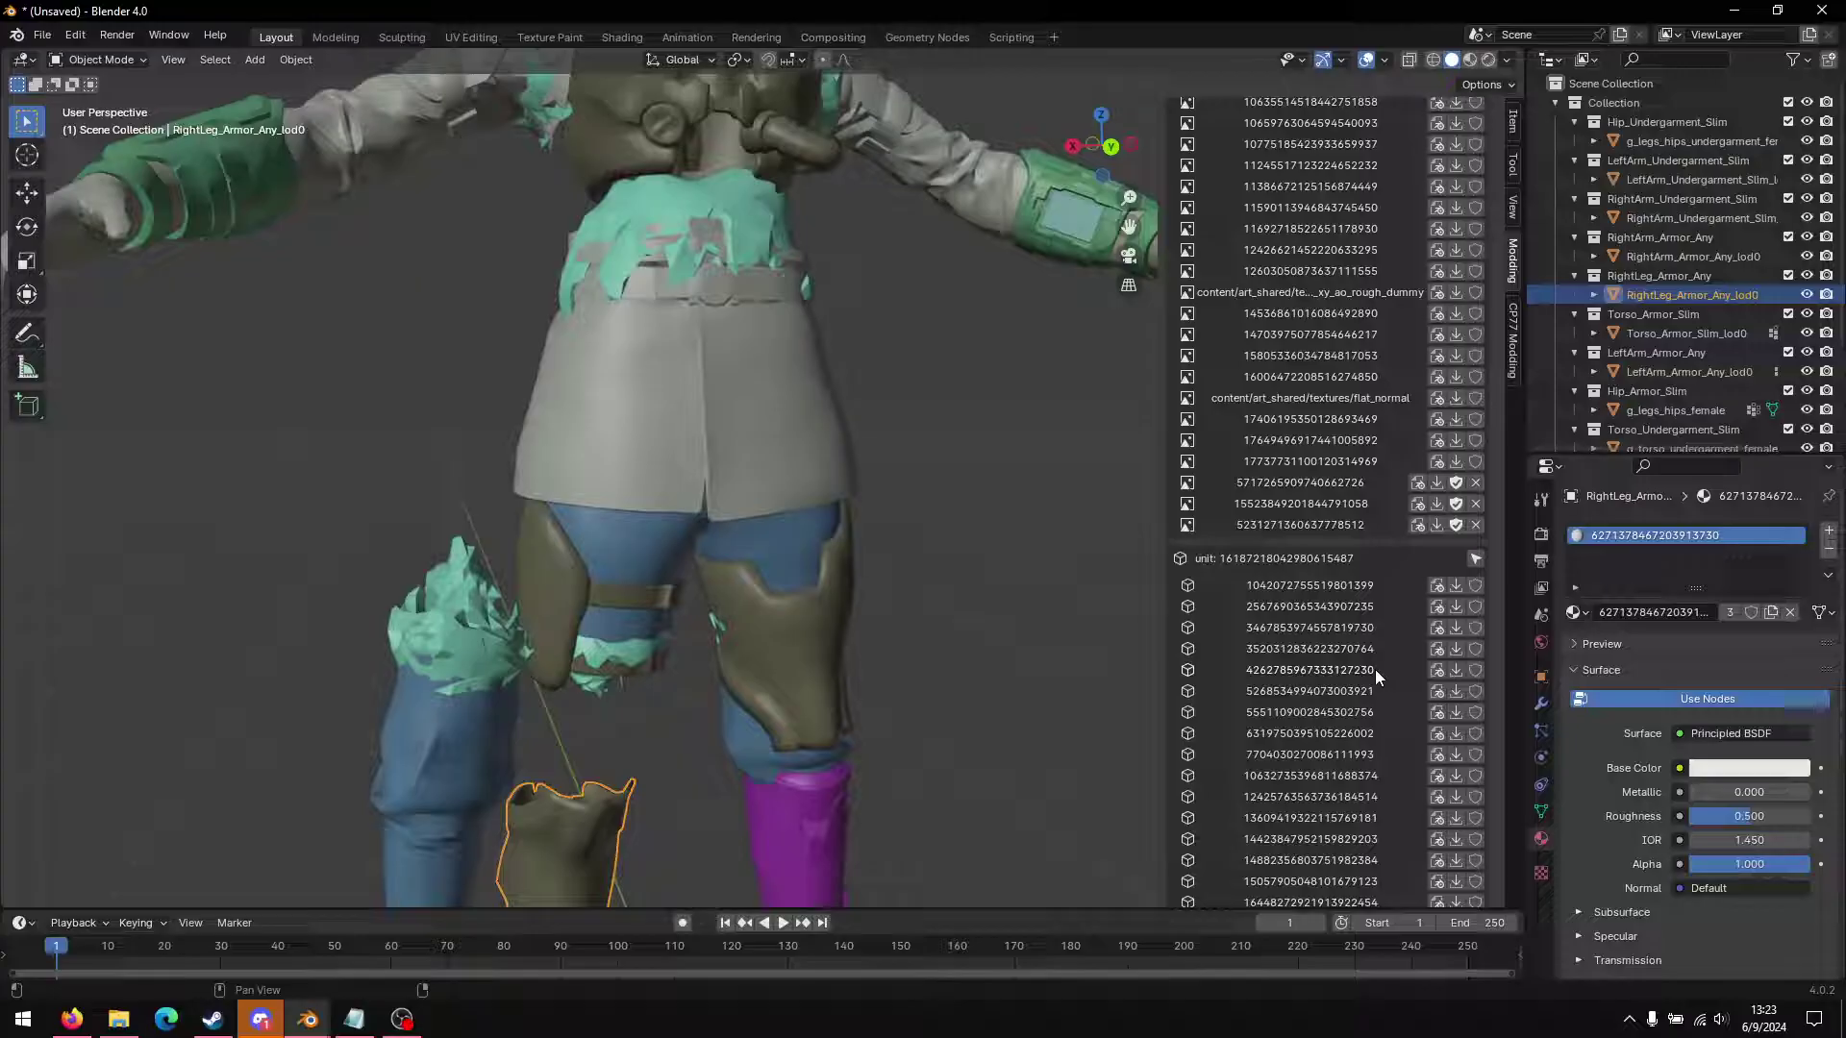
{"action": "scroll", "coordinate": [1375, 669], "scroll_direction": "down", "scroll_amount": 4}
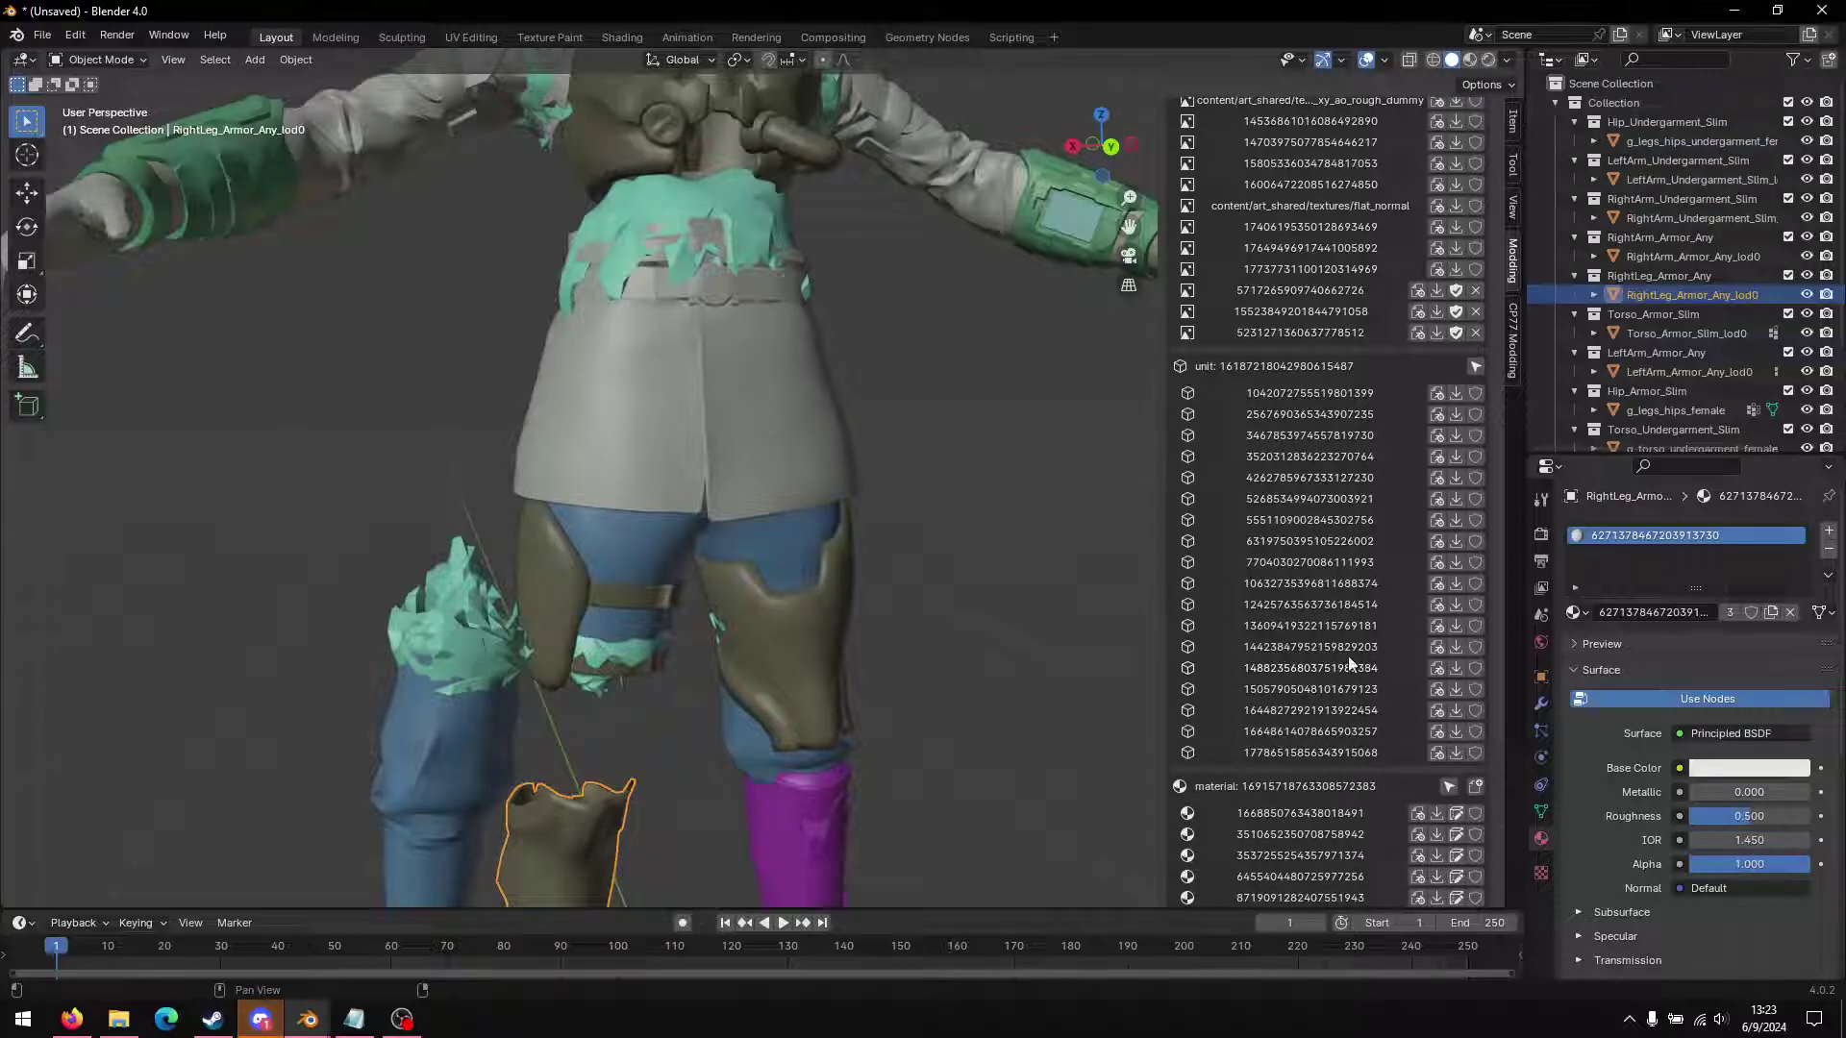
{"action": "left_click", "coordinate": [783, 667], "text": "shift"}
{"action": "scroll", "coordinate": [644, 211], "scroll_direction": "down", "scroll_amount": 5}
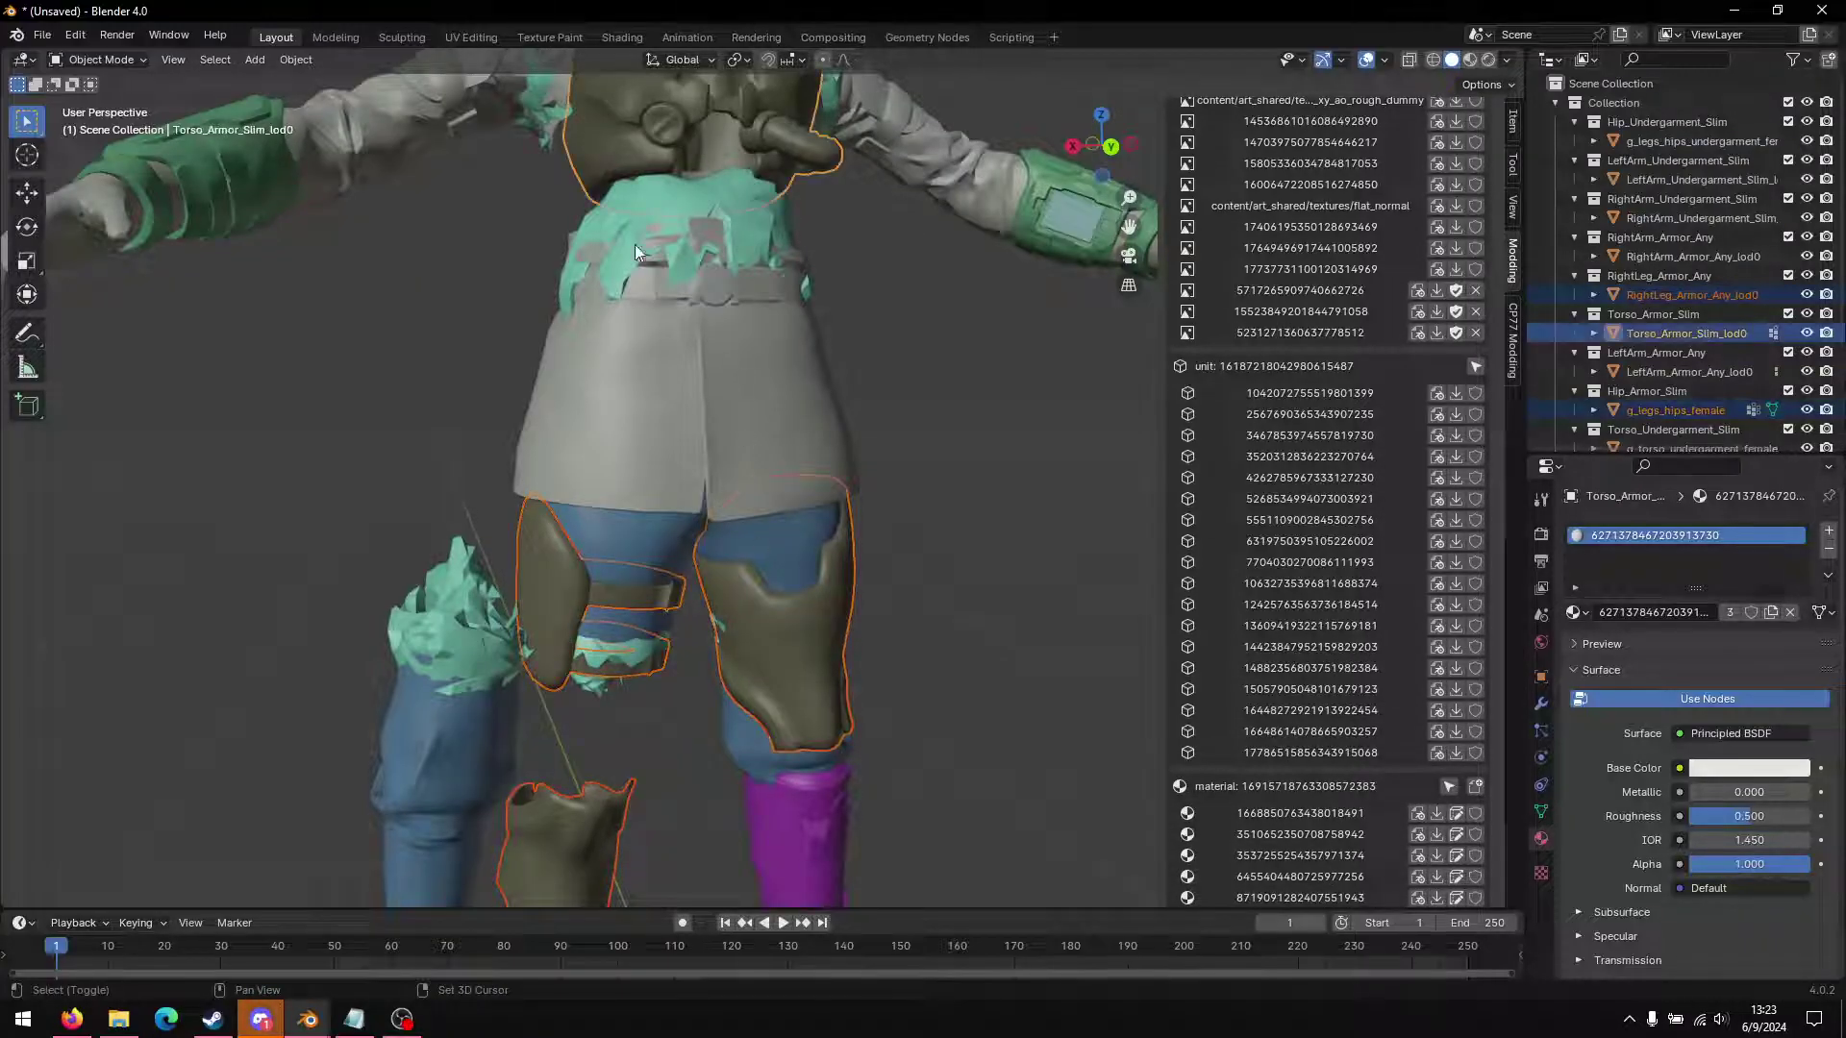
{"action": "left_click", "coordinate": [740, 312], "text": "shift"}
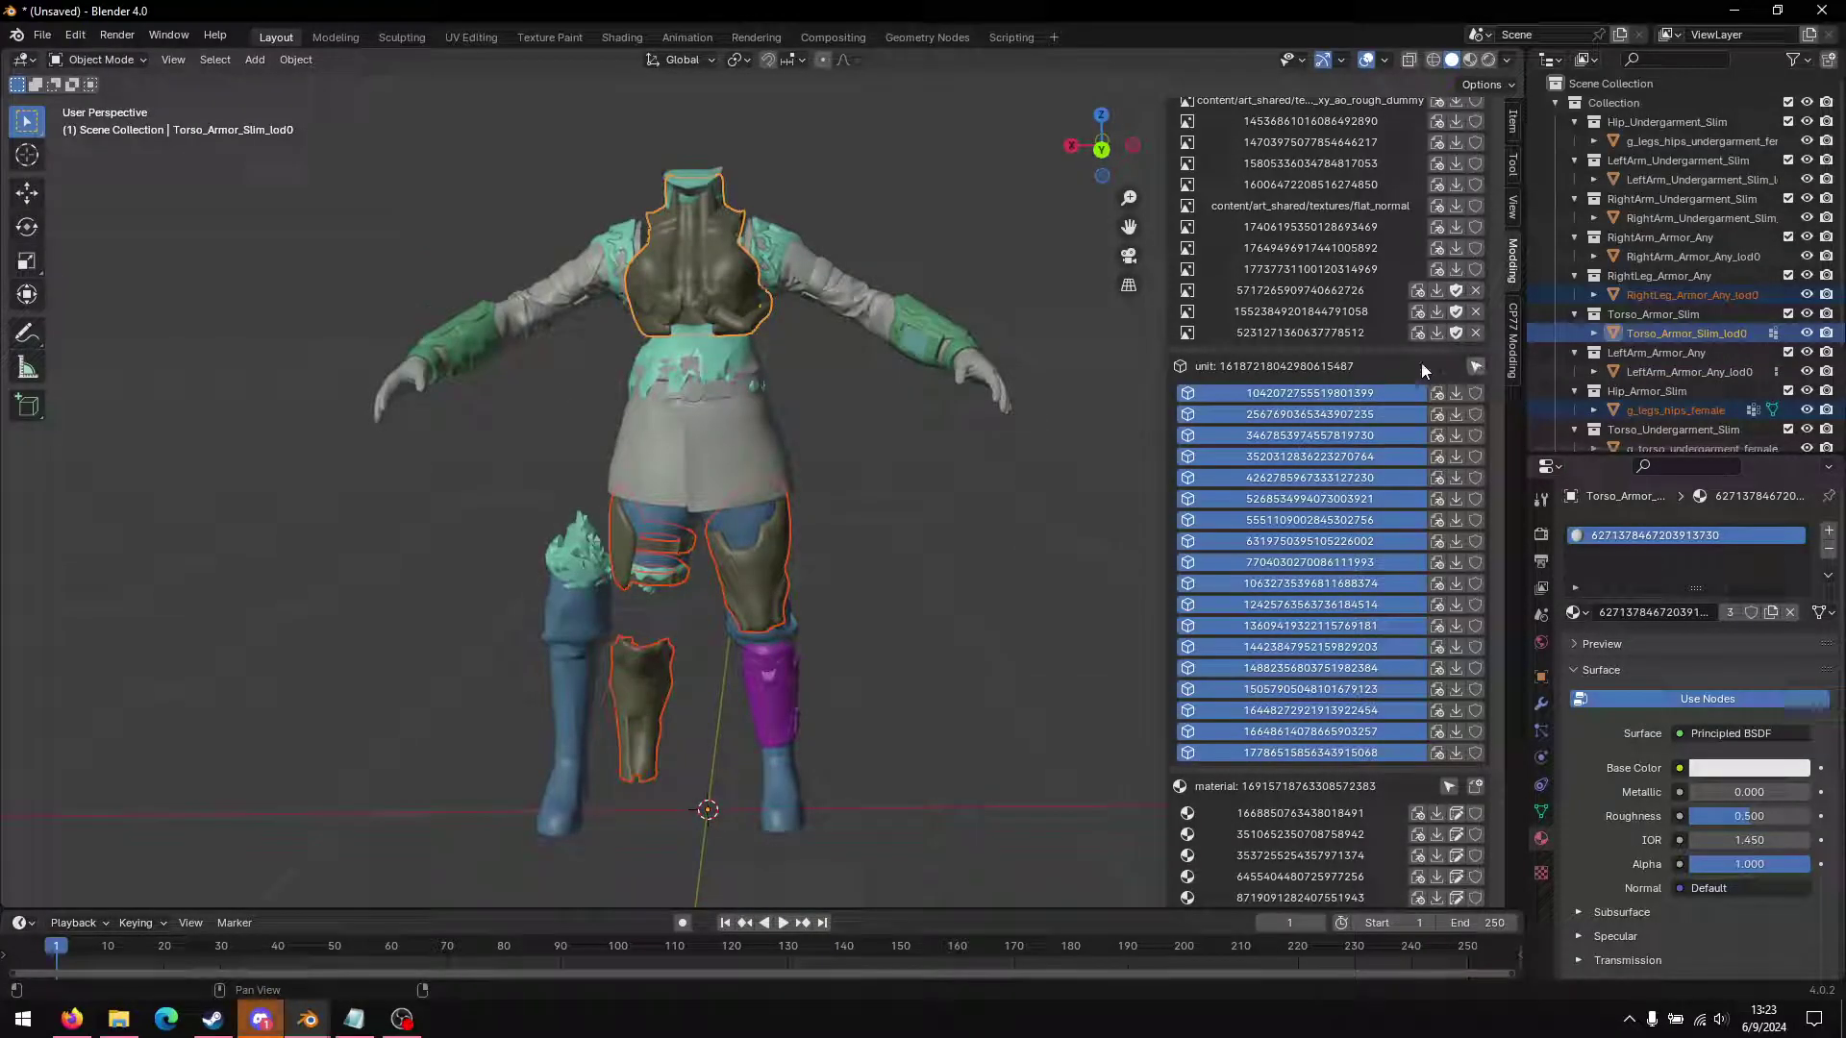
{"action": "right_click", "coordinate": [1260, 458]}
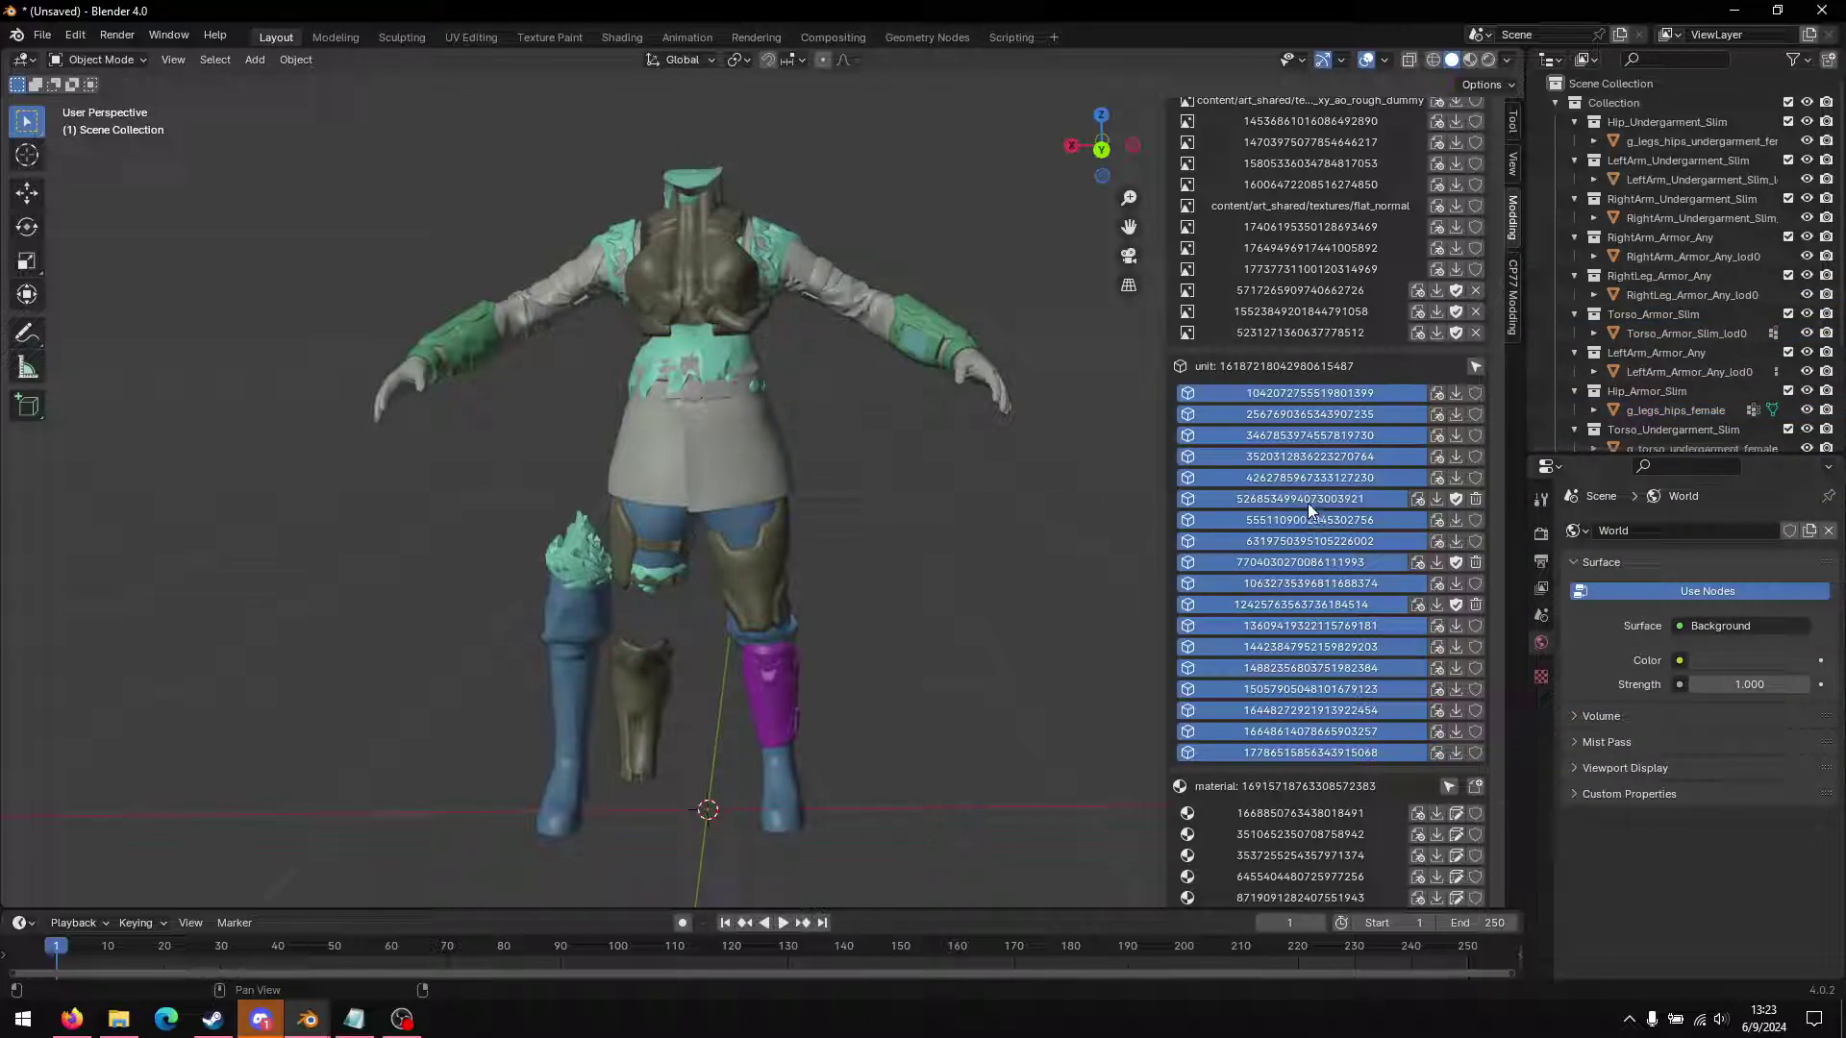
Step: Compare the Z_ObjectID custom properties of the right leg, hip and torso armor with the saved unit entries
{"action": "left_click", "coordinate": [707, 273]}
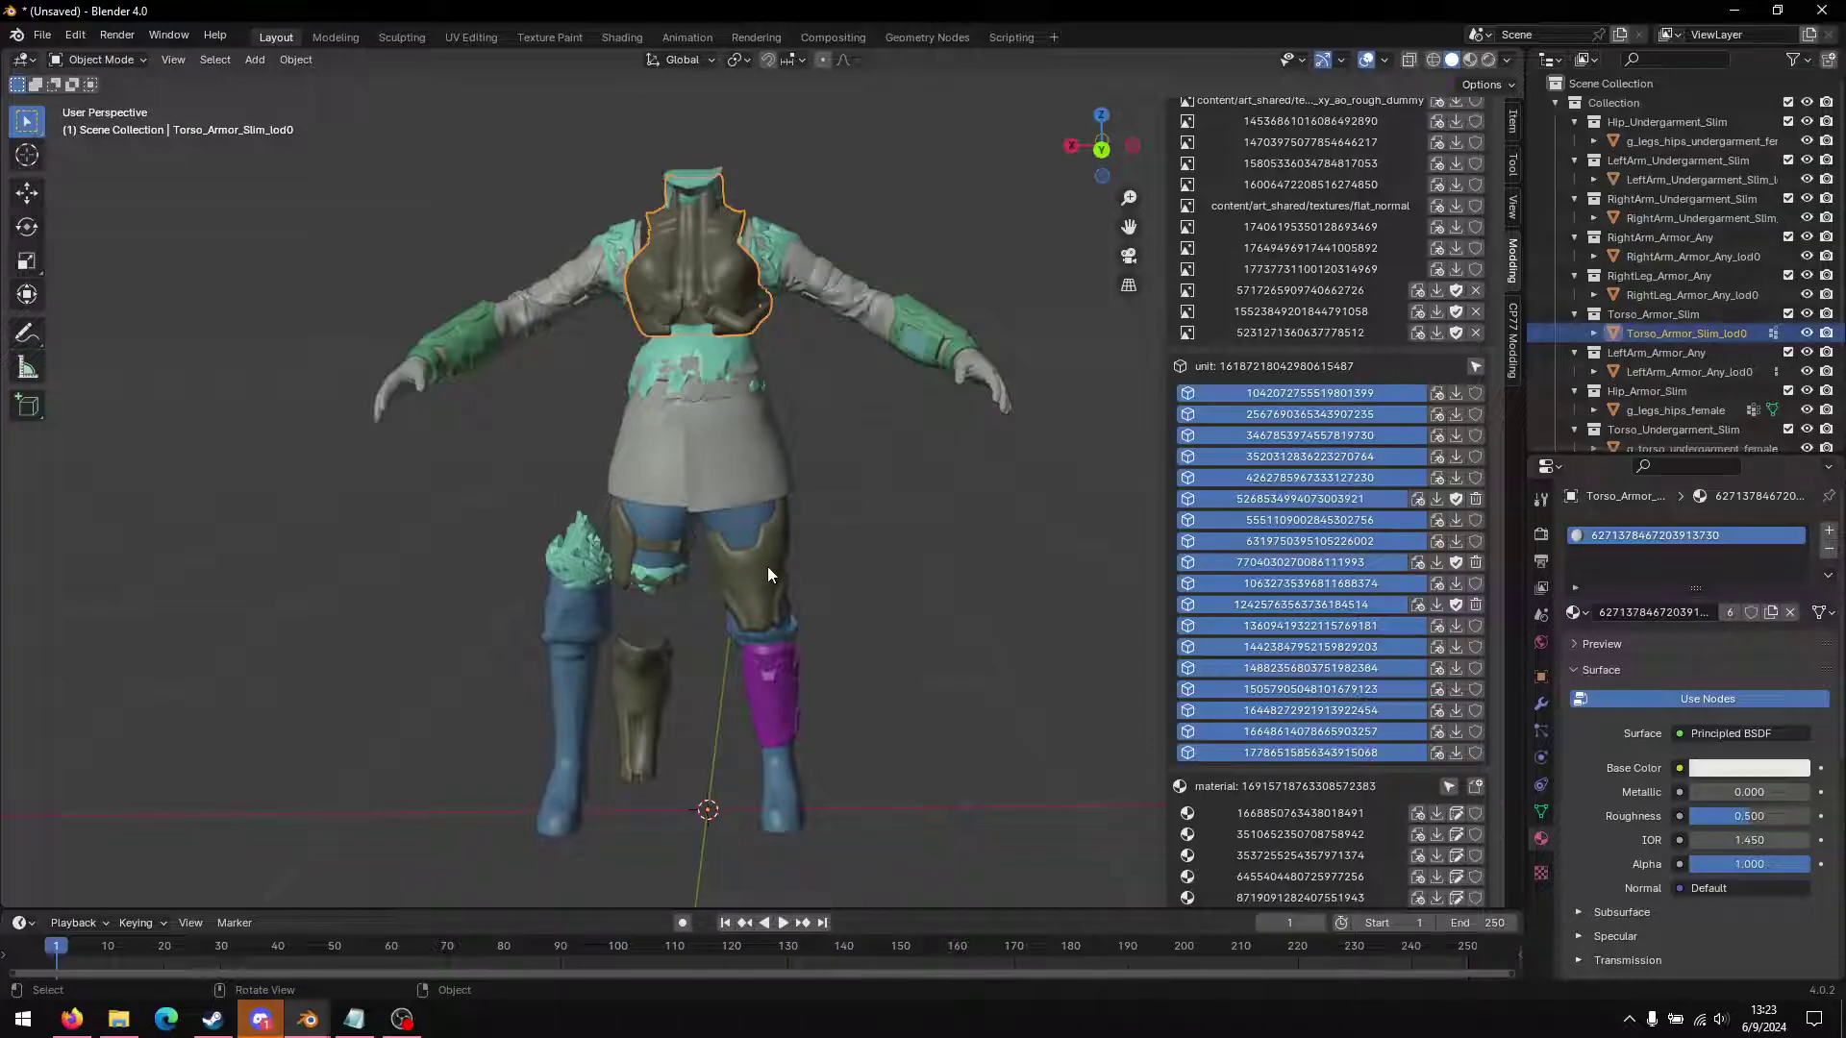
{"action": "left_click", "coordinate": [635, 714]}
{"action": "left_click", "coordinate": [1541, 677]}
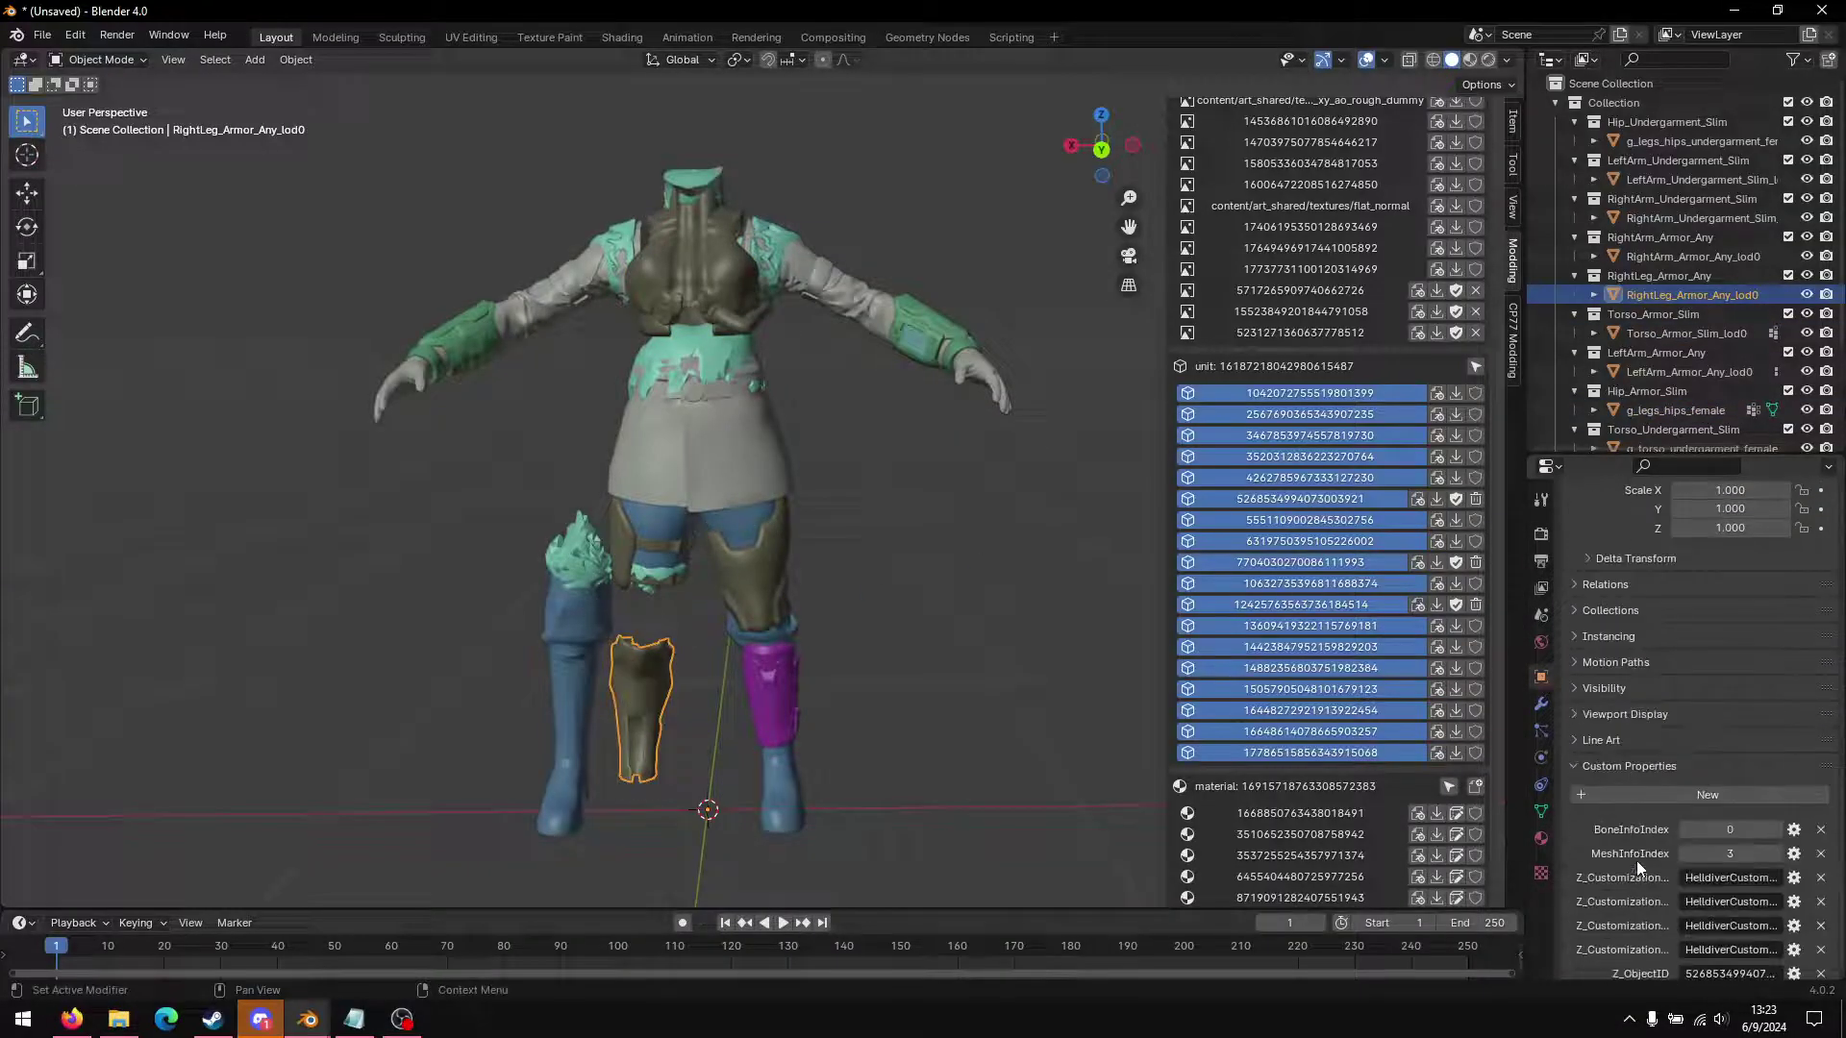
{"action": "scroll", "coordinate": [1636, 862], "scroll_direction": "down", "scroll_amount": 8}
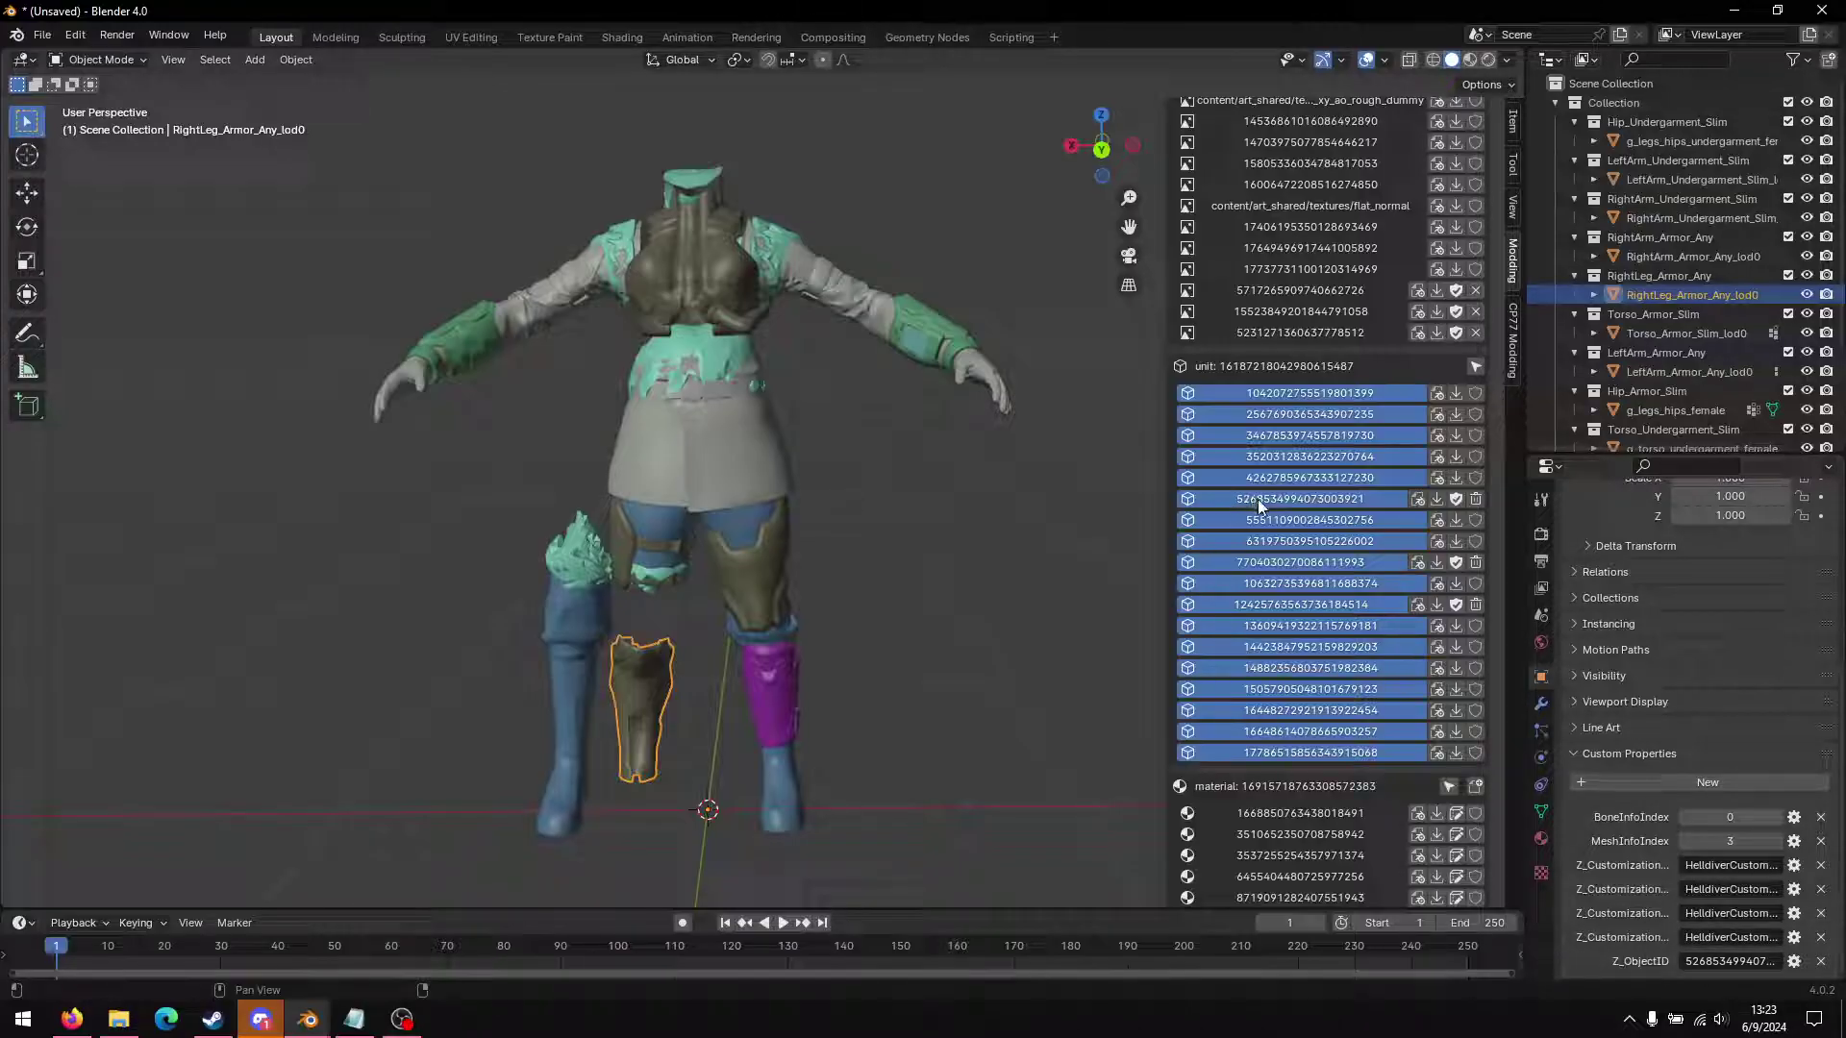
{"action": "left_click", "coordinate": [738, 579]}
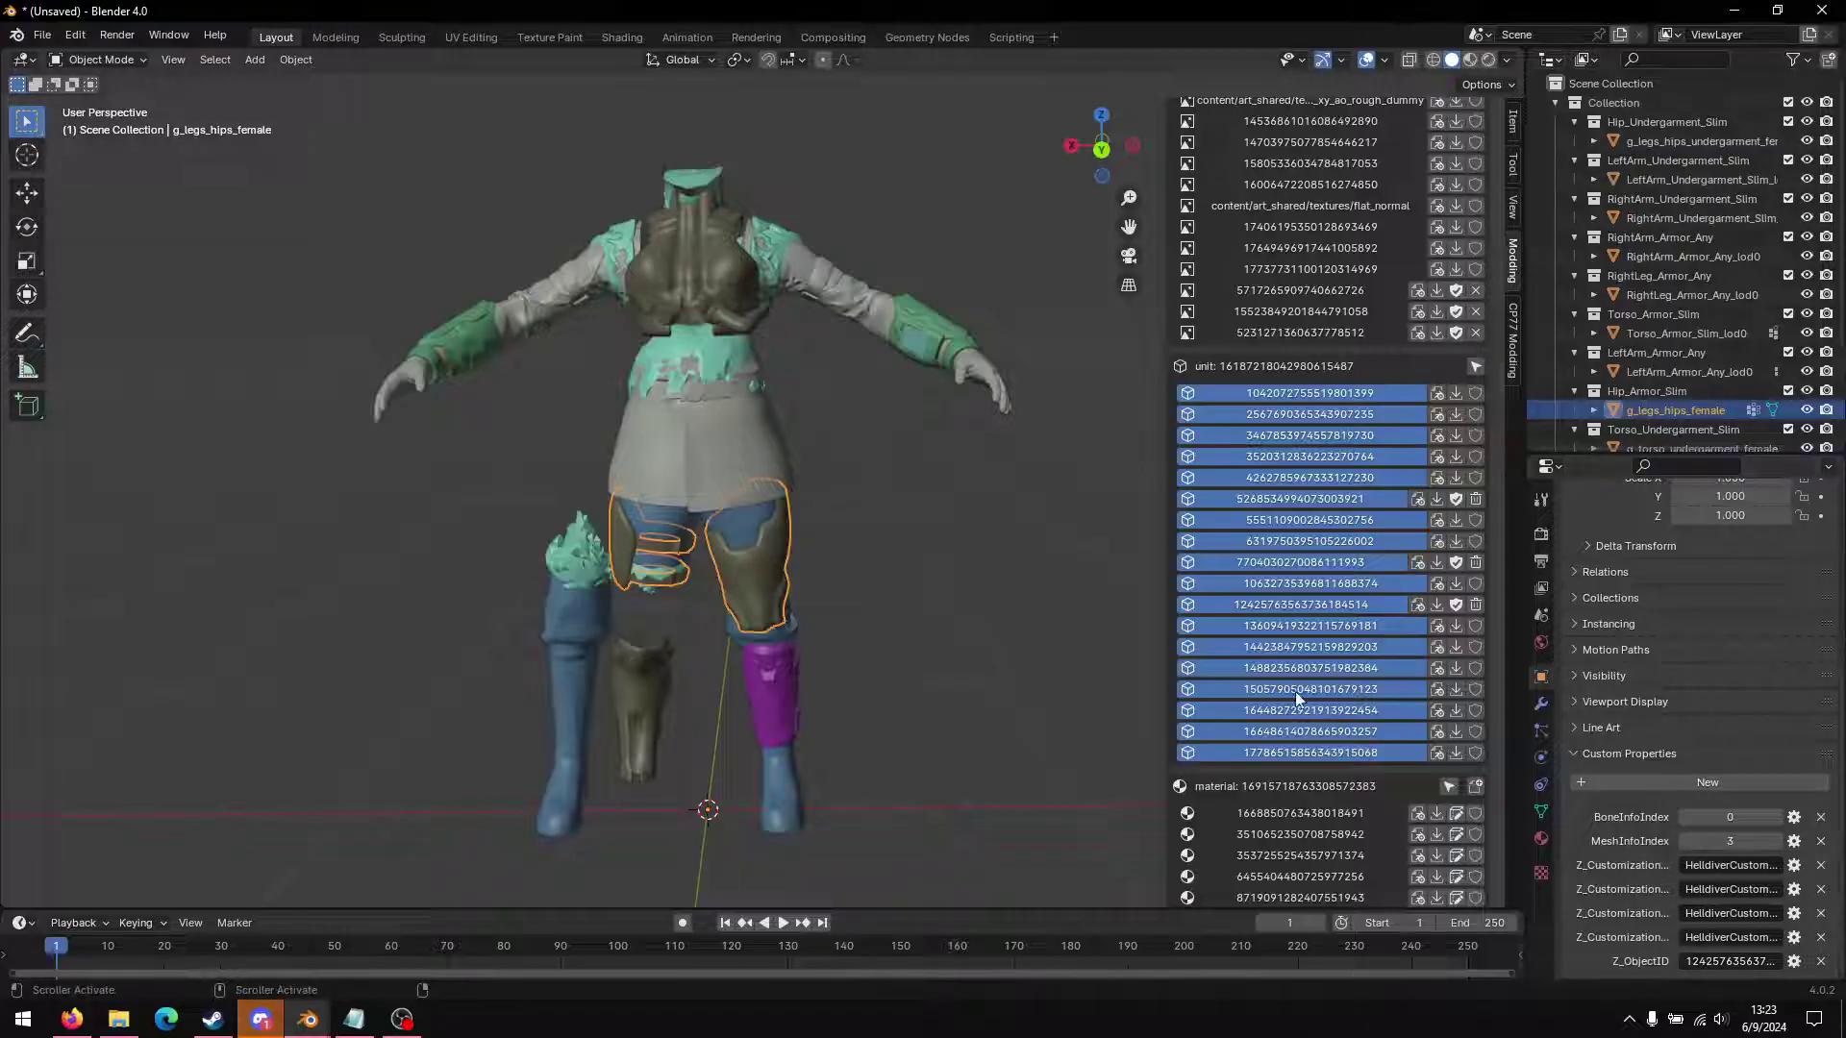
{"action": "left_click", "coordinate": [687, 288]}
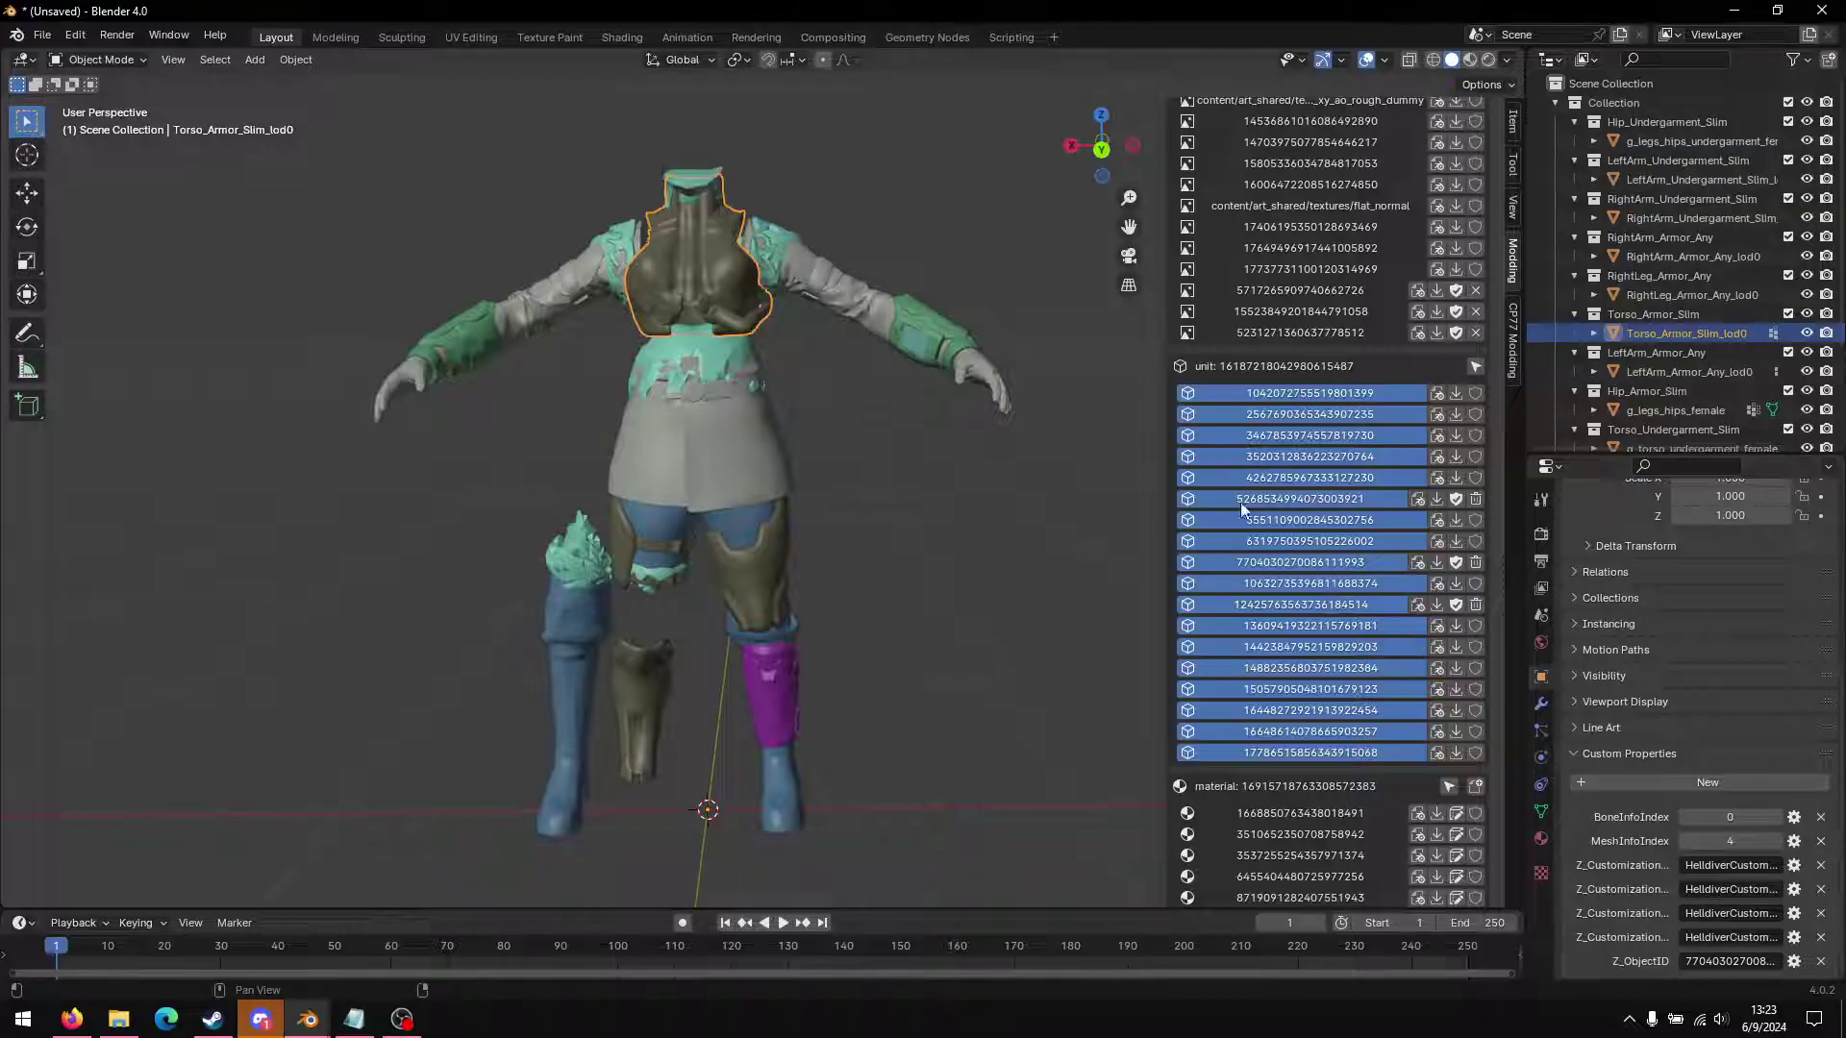
Step: Clear the selection, bring up the Write Patch option, and look at the yorha folder in File Explorer
{"action": "left_click", "coordinate": [908, 606]}
{"action": "scroll", "coordinate": [1405, 569], "scroll_direction": "up", "scroll_amount": 3}
{"action": "scroll", "coordinate": [1405, 569], "scroll_direction": "up", "scroll_amount": 15}
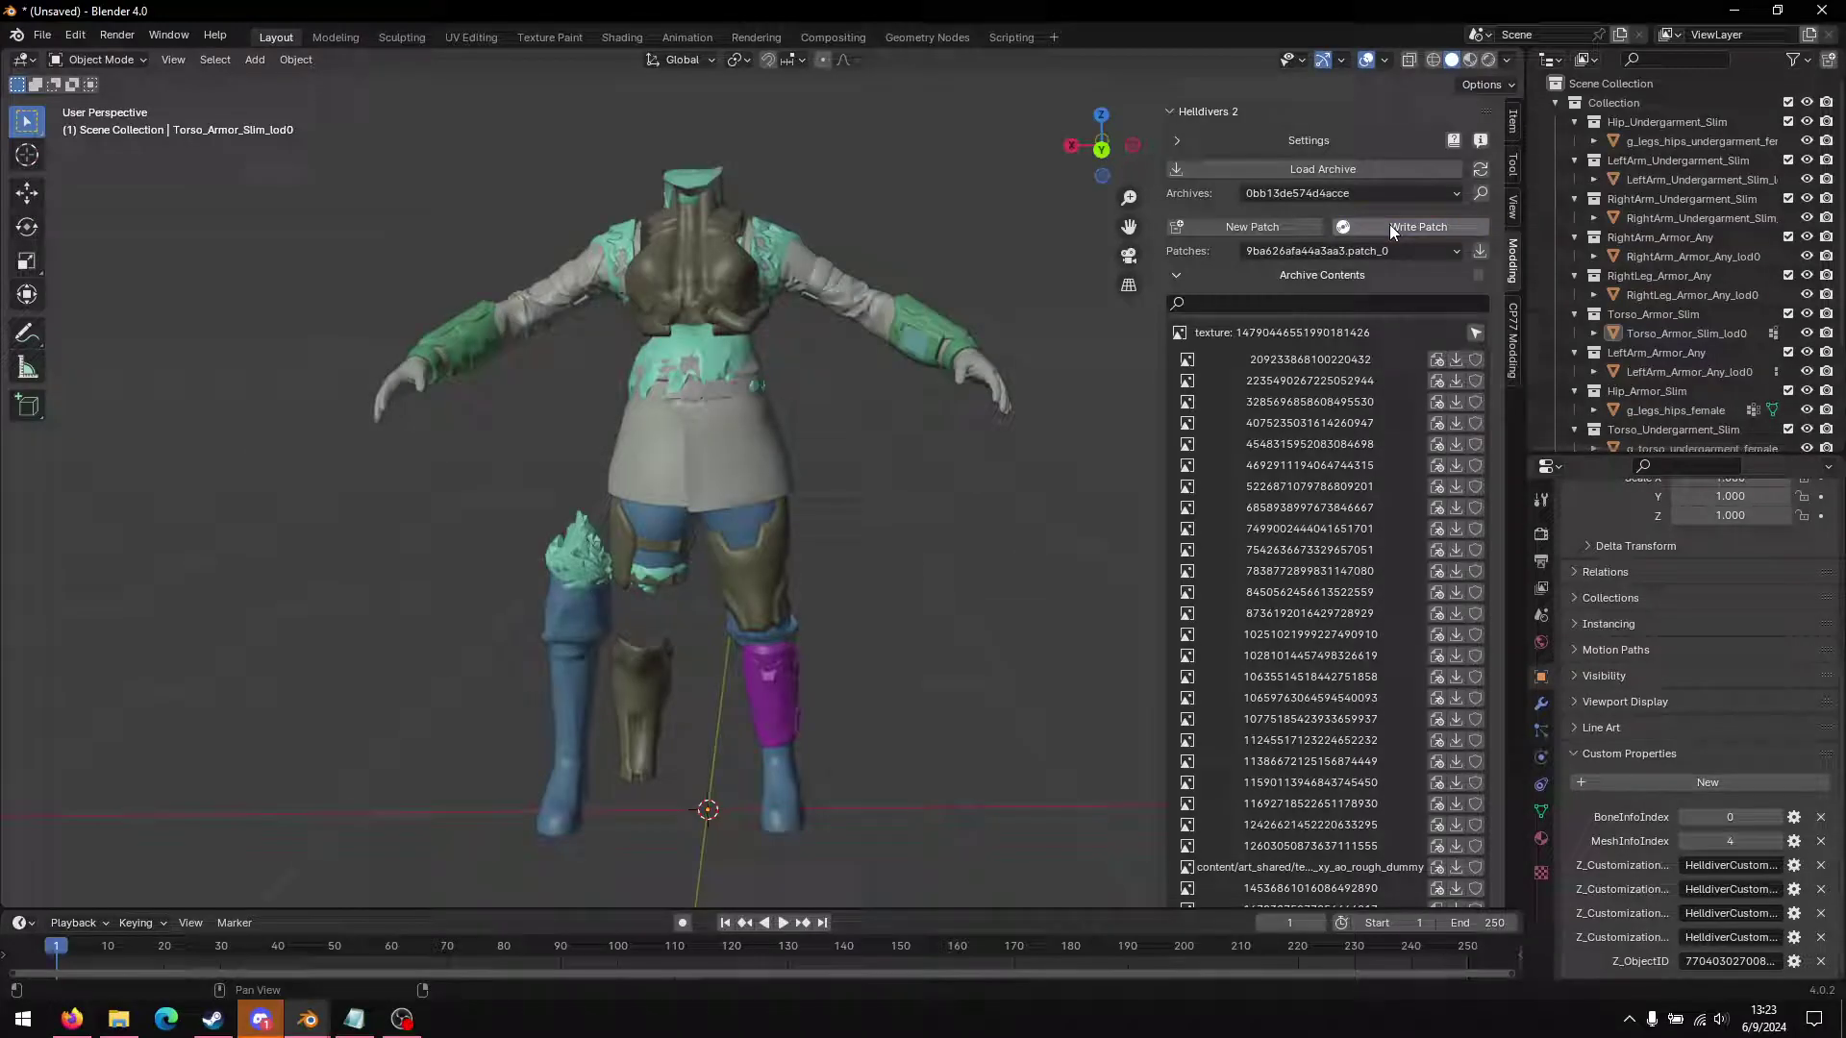
{"action": "left_click", "coordinate": [118, 1019]}
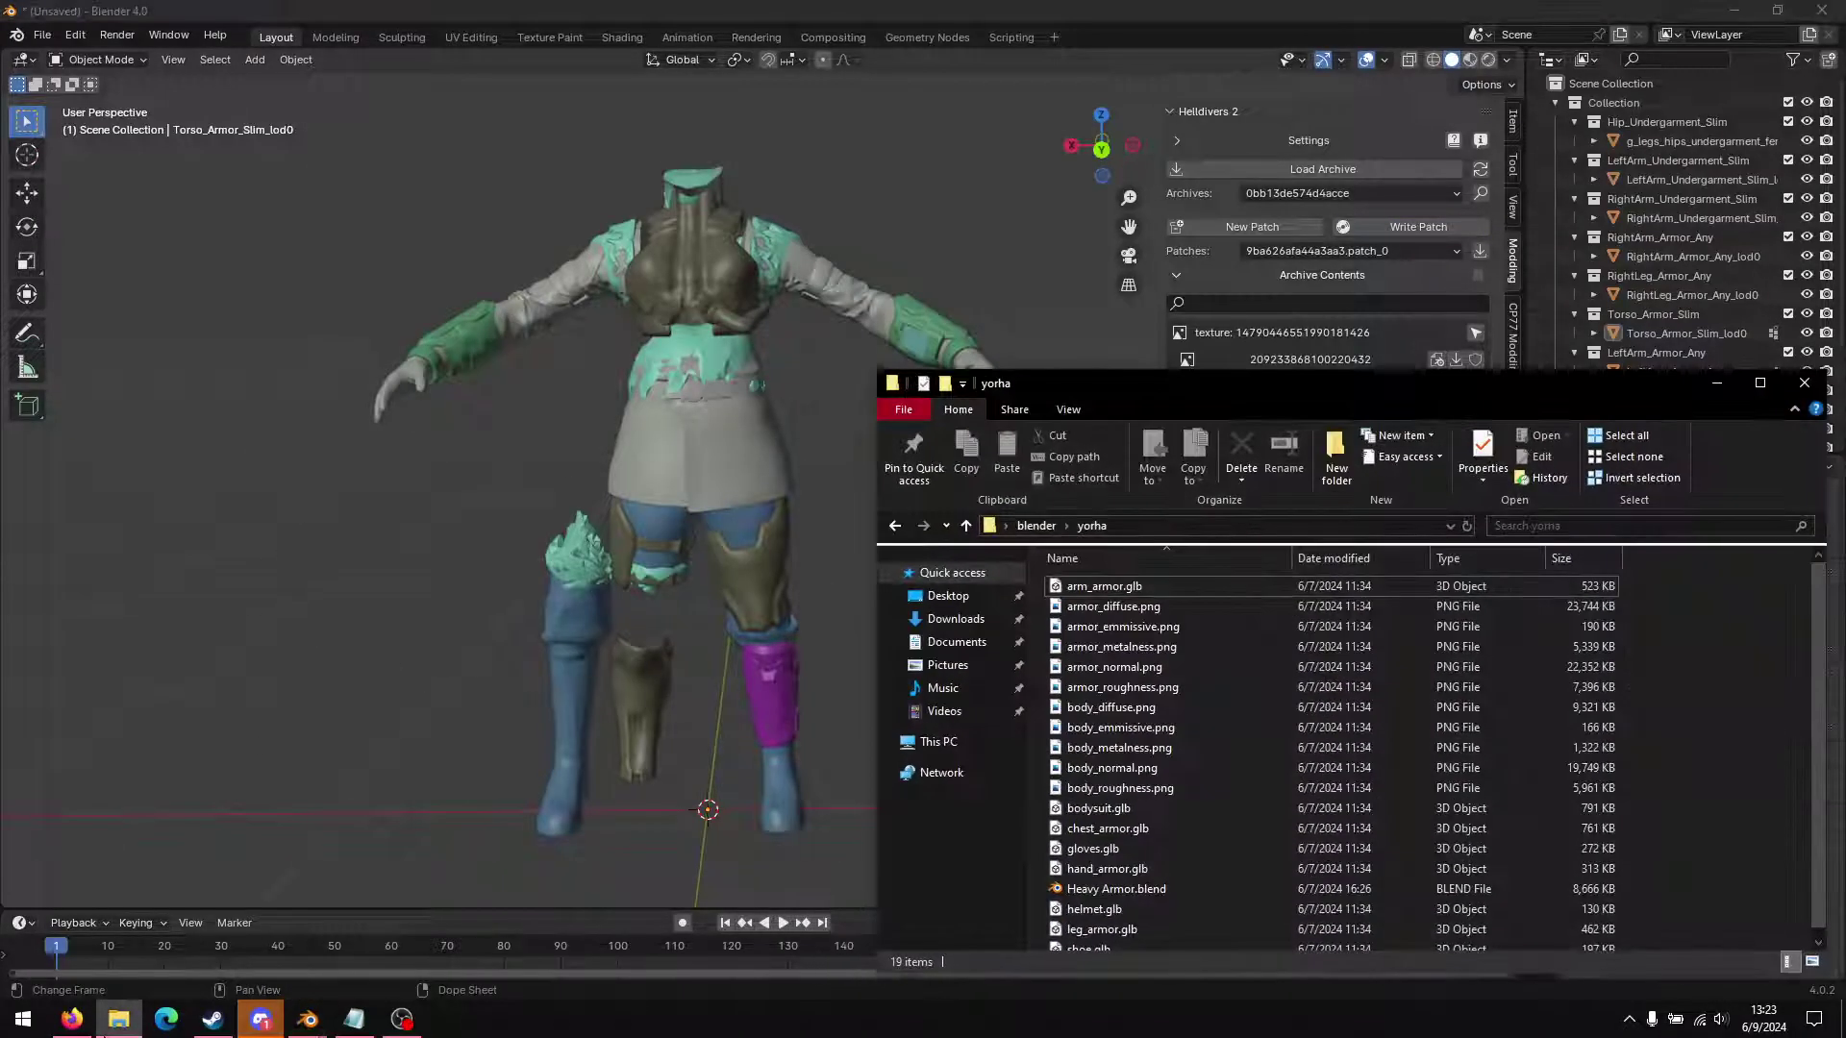
{"action": "left_click", "coordinate": [118, 1019]}
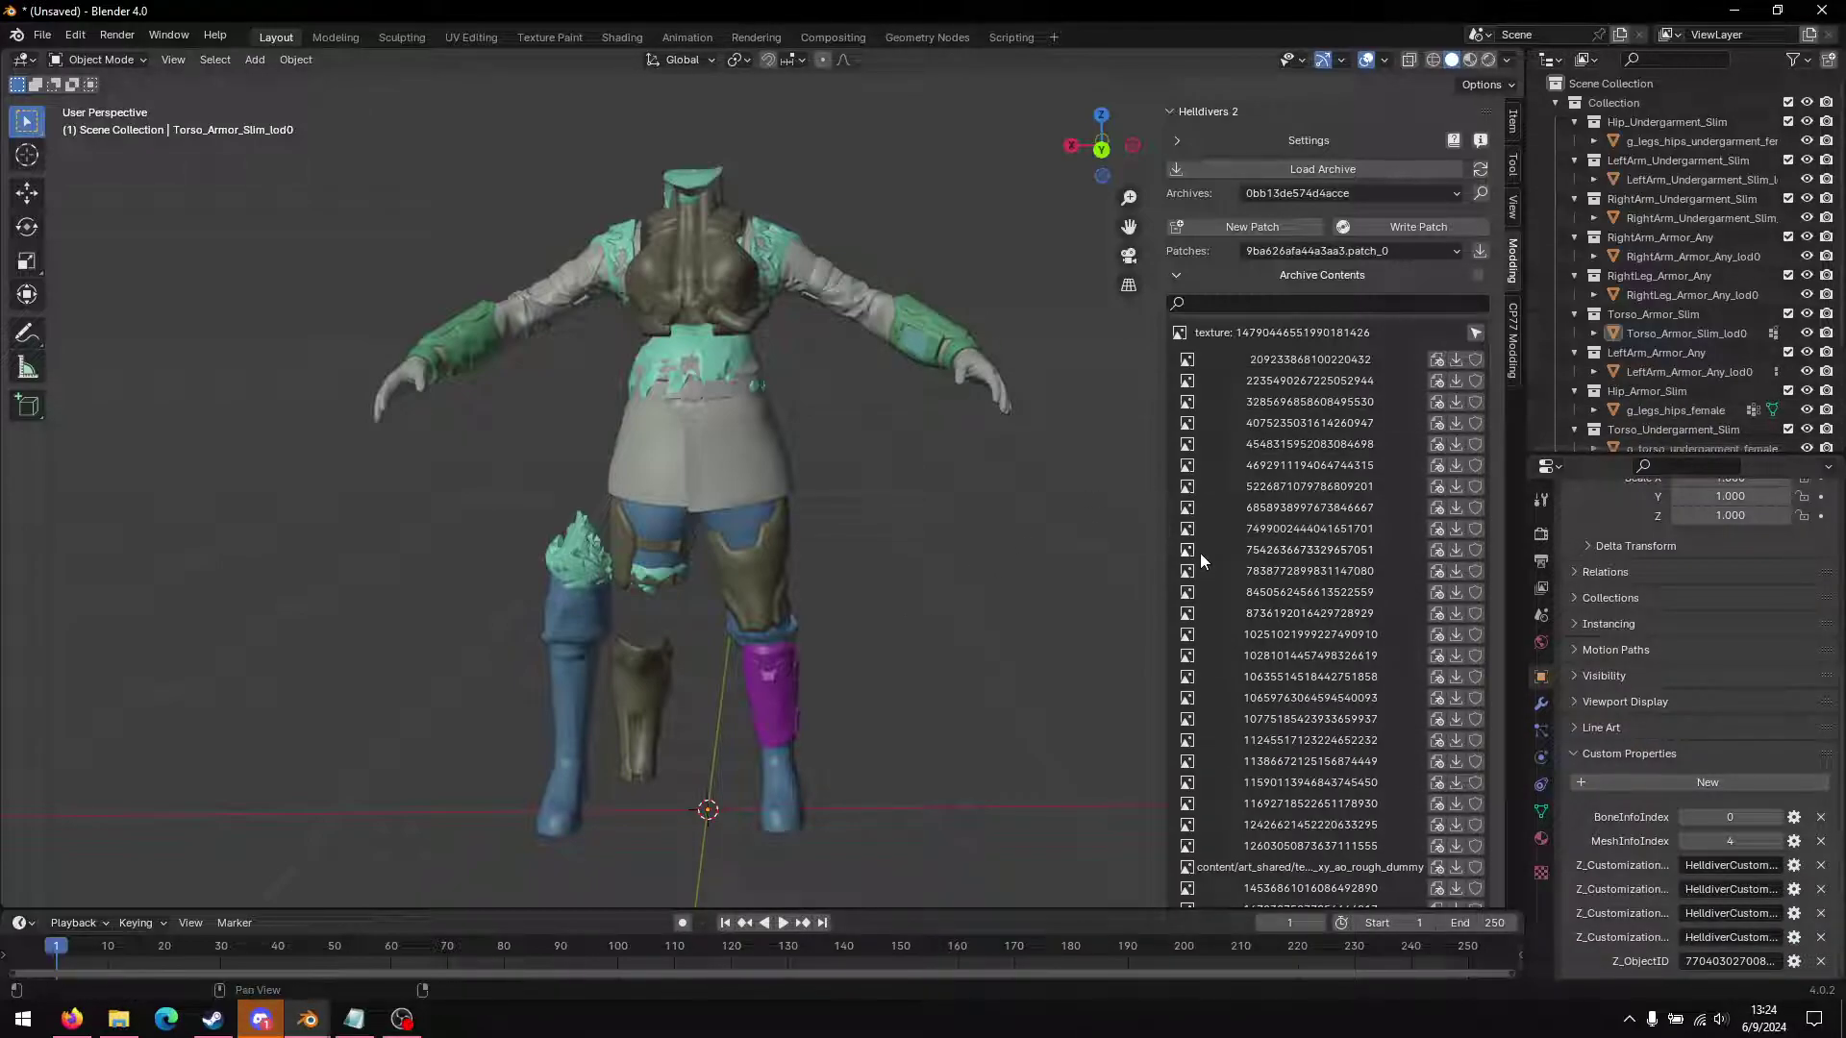
{"action": "scroll", "coordinate": [1213, 557], "scroll_direction": "down", "scroll_amount": 15}
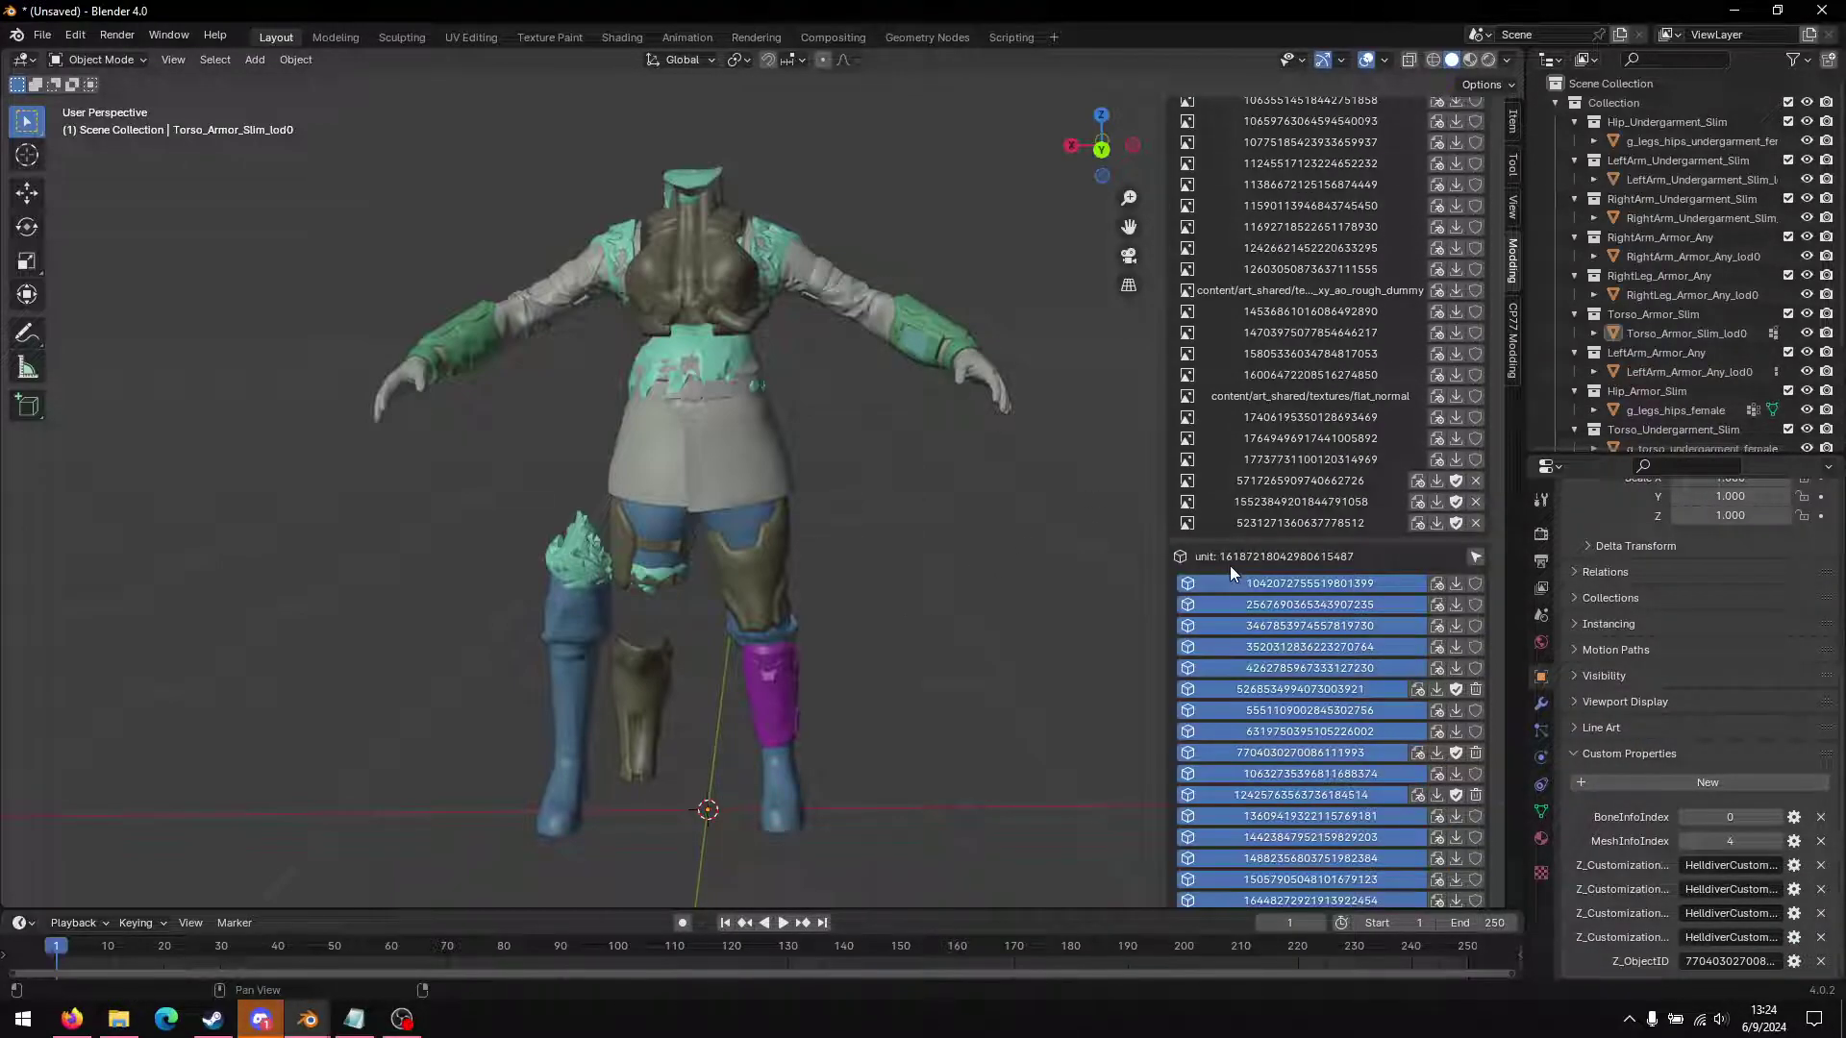
{"action": "scroll", "coordinate": [1231, 565], "scroll_direction": "down", "scroll_amount": 7}
{"action": "left_click", "coordinate": [1296, 884]}
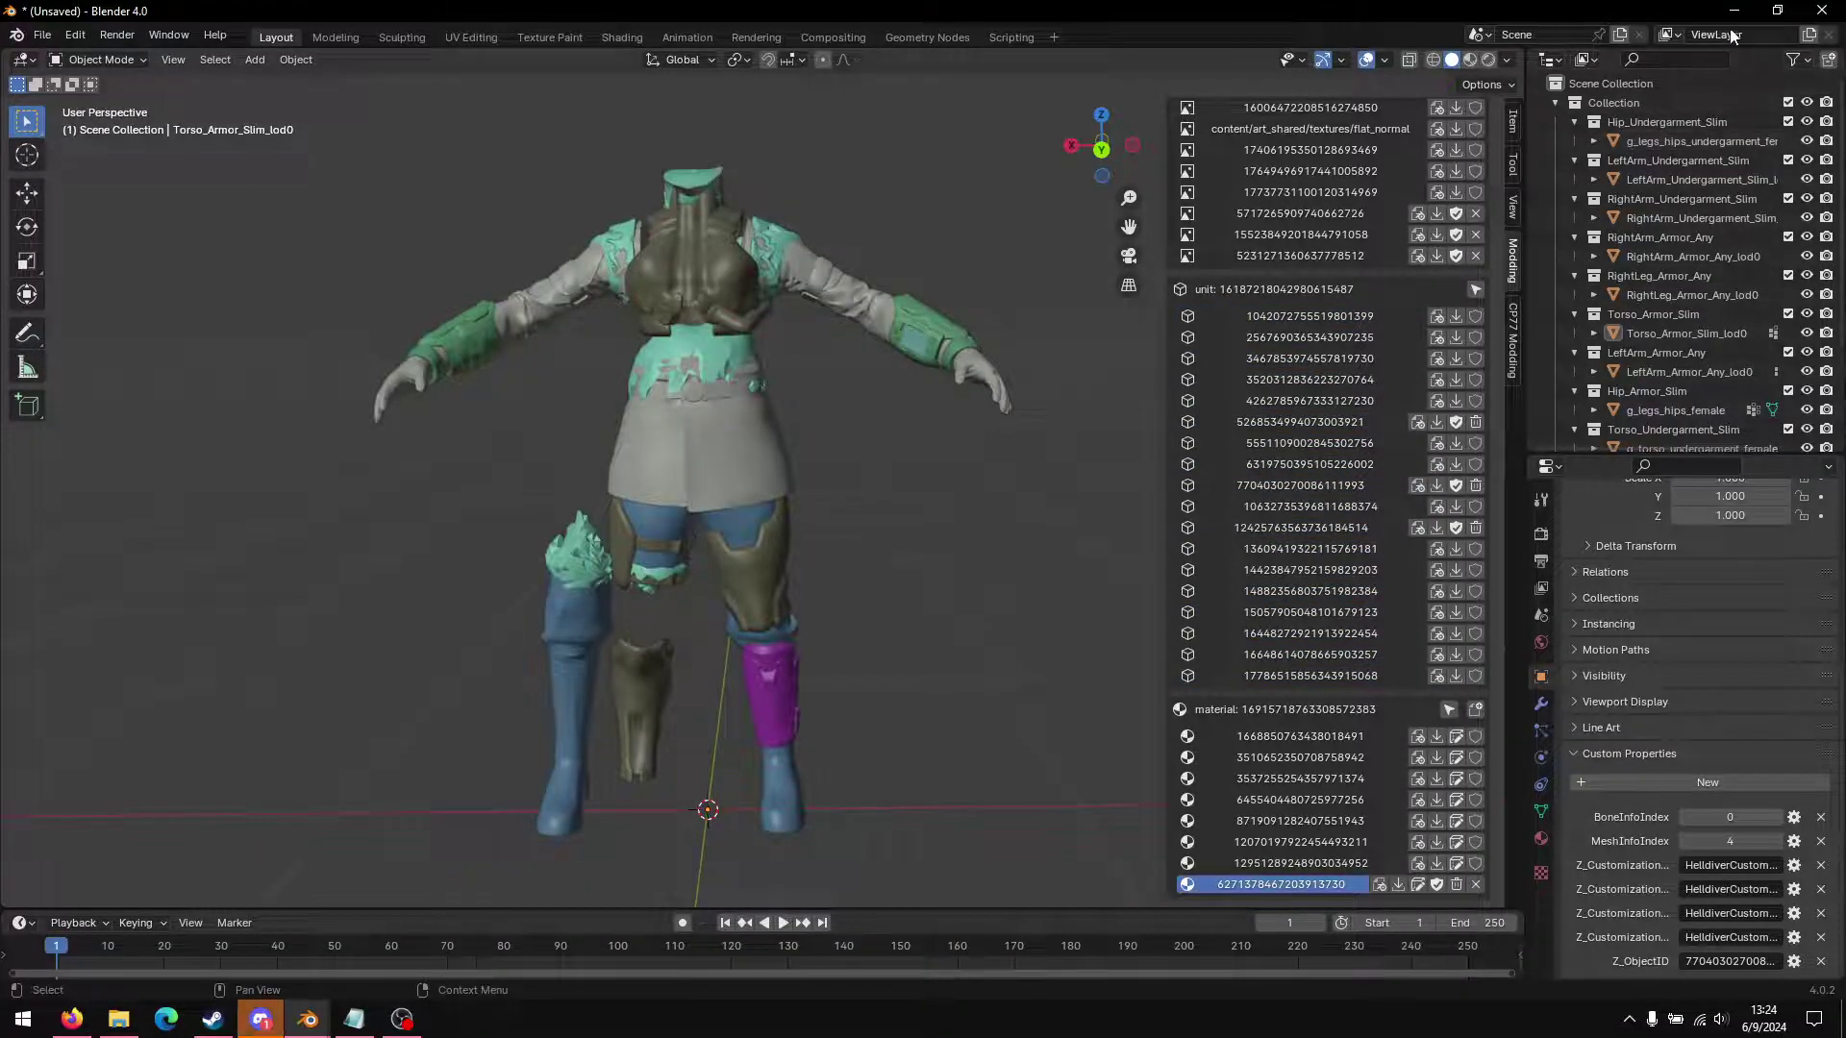
Step: Look up the DDS texture formats in the Creating Materials section of the Helldivers 2 Armor Modding Tutorial in Firefox
{"action": "left_click", "coordinate": [72, 1019]}
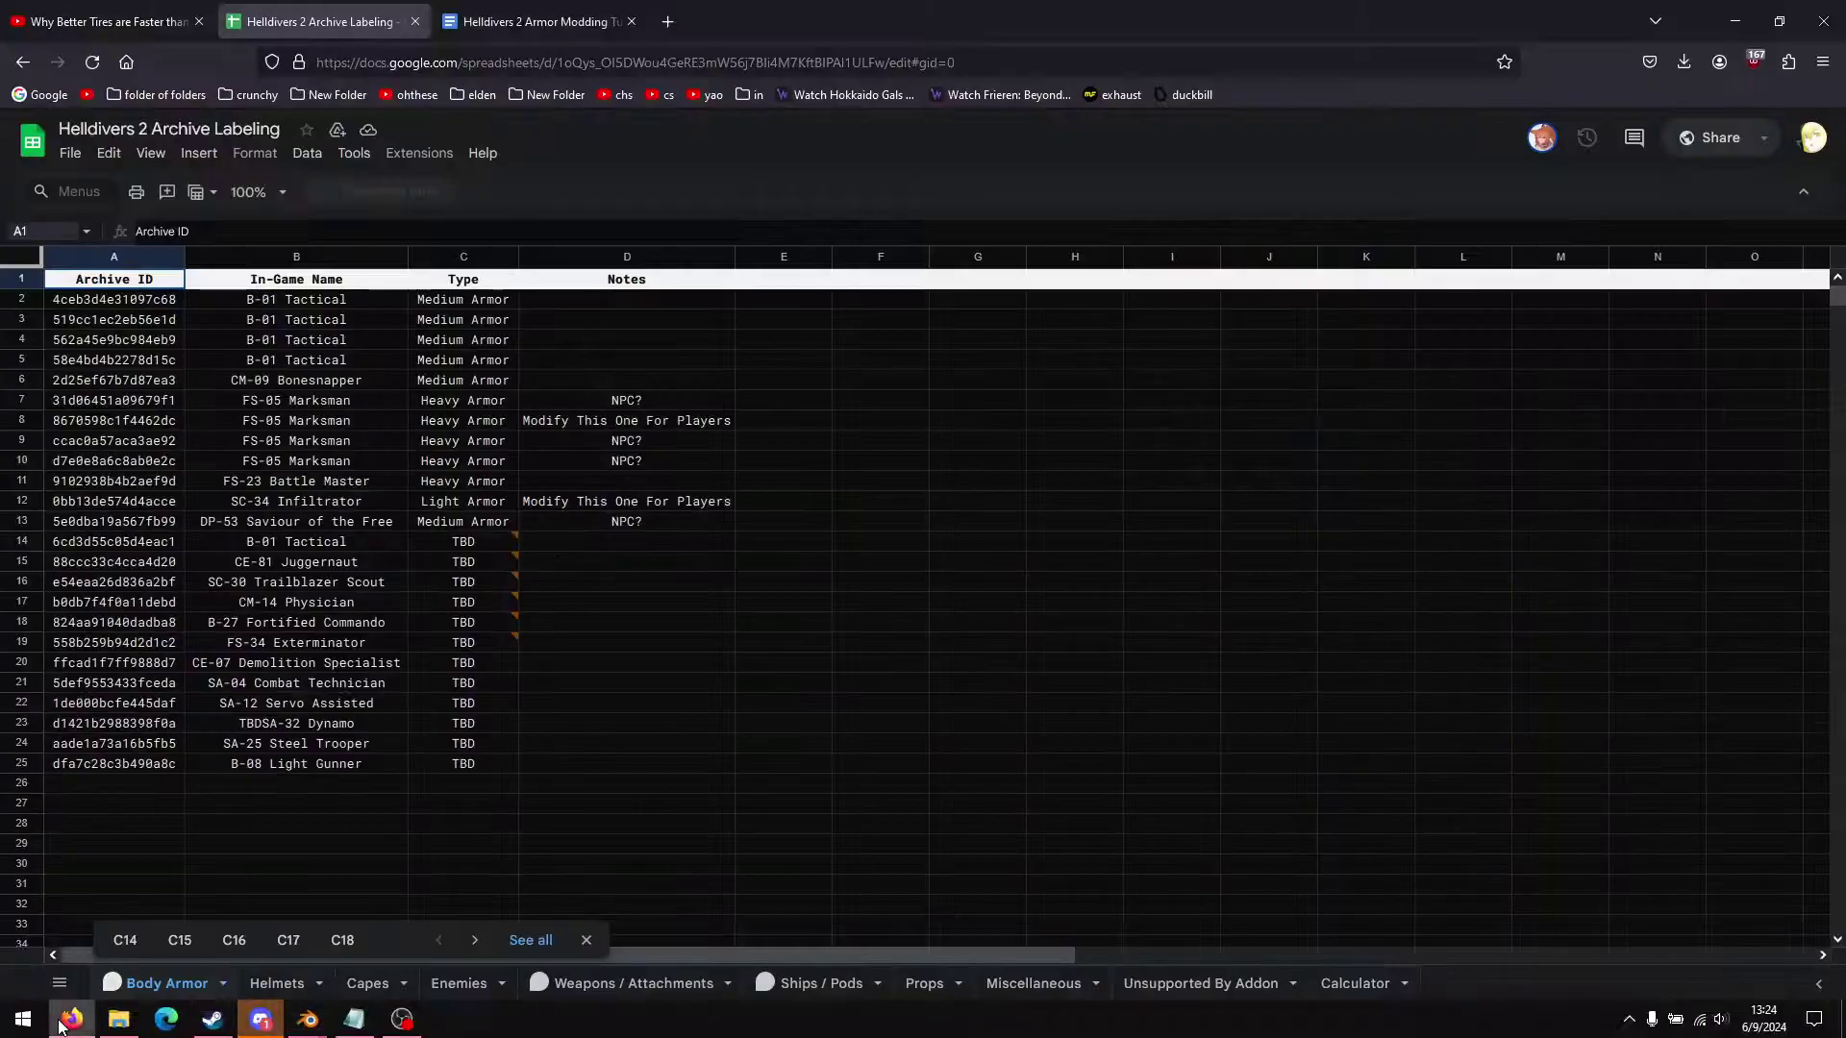
{"action": "left_click", "coordinate": [538, 21]}
{"action": "scroll", "coordinate": [443, 519], "scroll_direction": "down", "scroll_amount": 10}
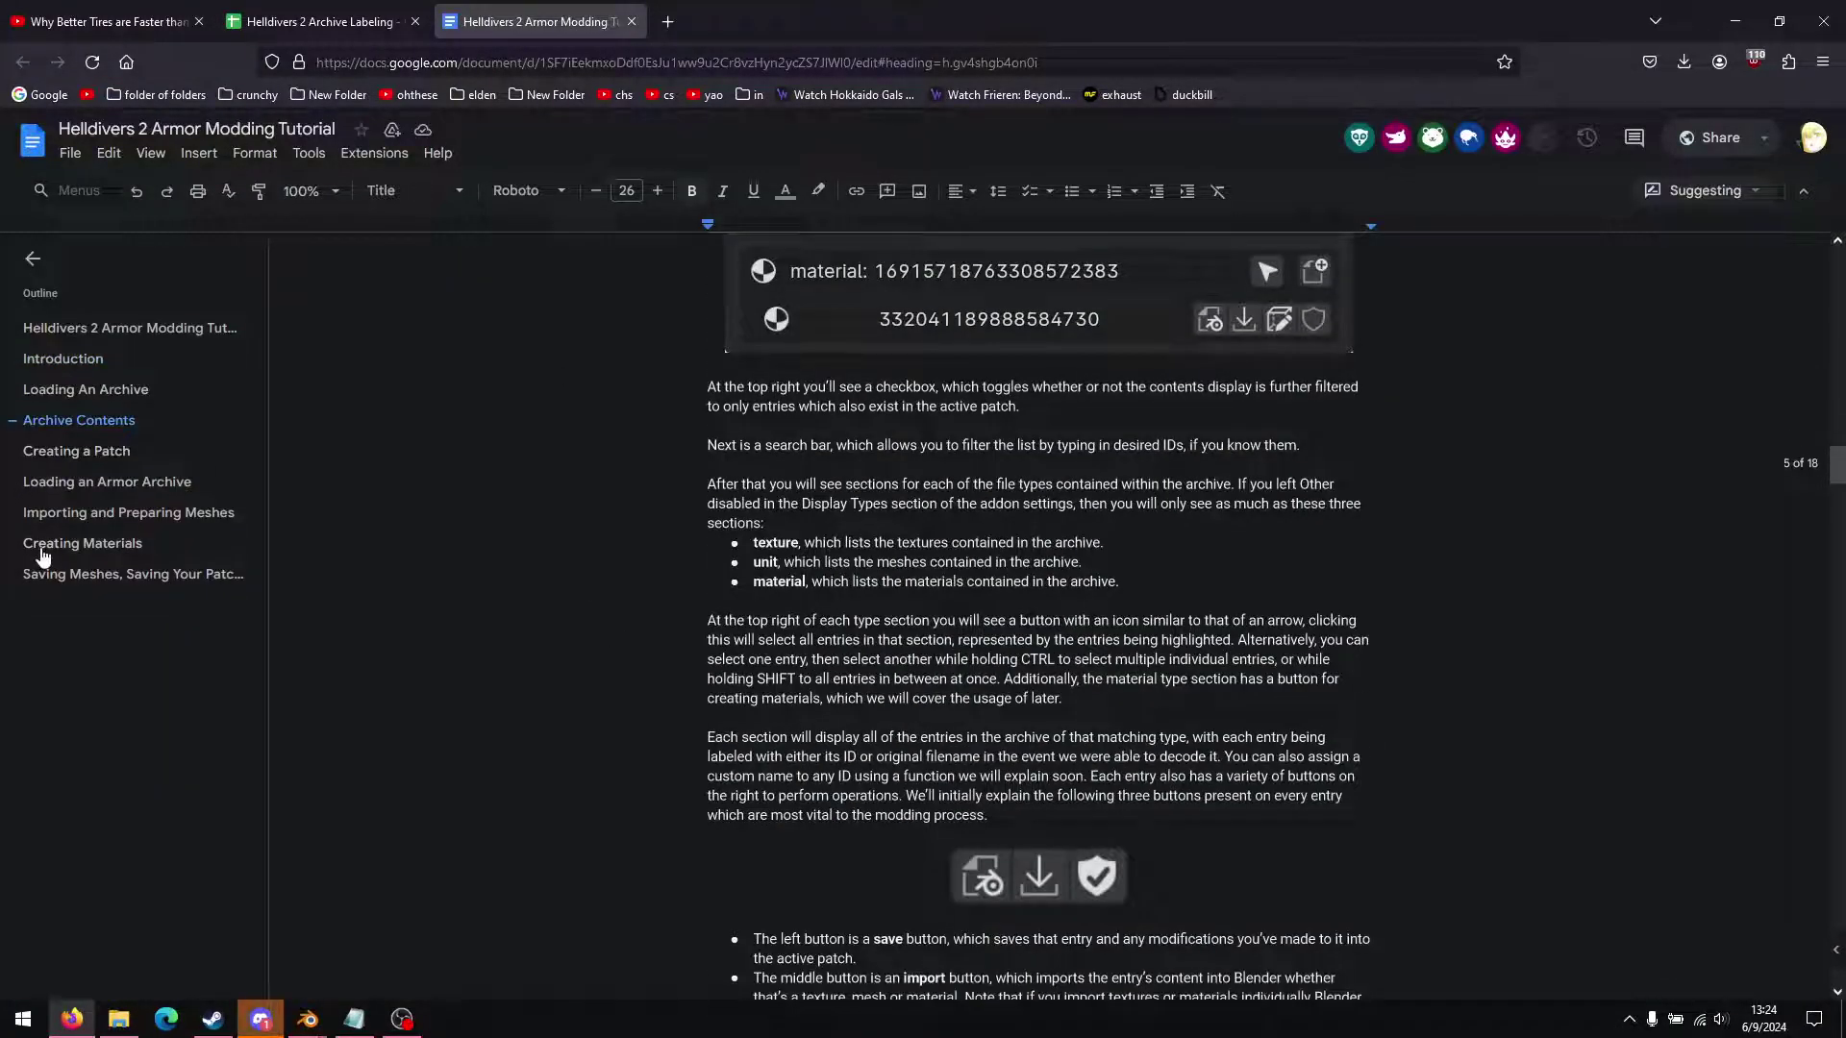
{"action": "left_click", "coordinate": [83, 544]}
{"action": "scroll", "coordinate": [698, 629], "scroll_direction": "down", "scroll_amount": 10}
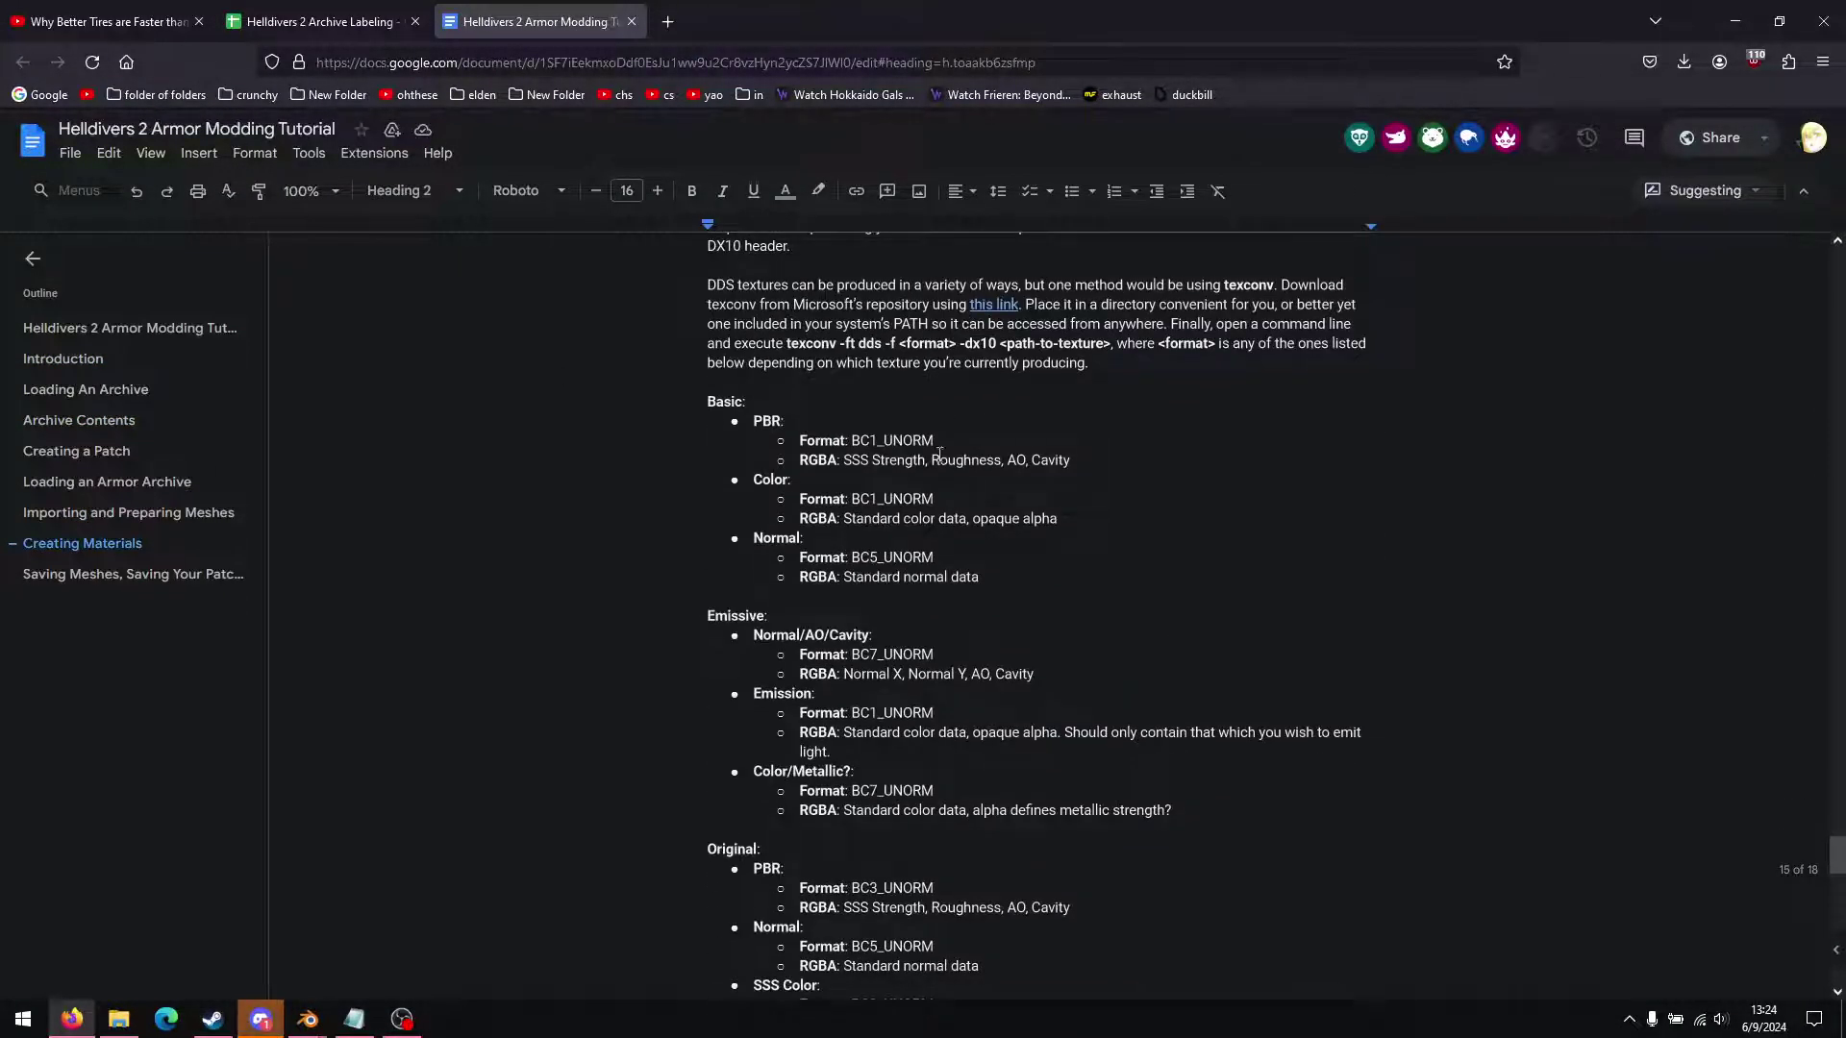
{"action": "scroll", "coordinate": [882, 620], "scroll_direction": "up", "scroll_amount": 3}
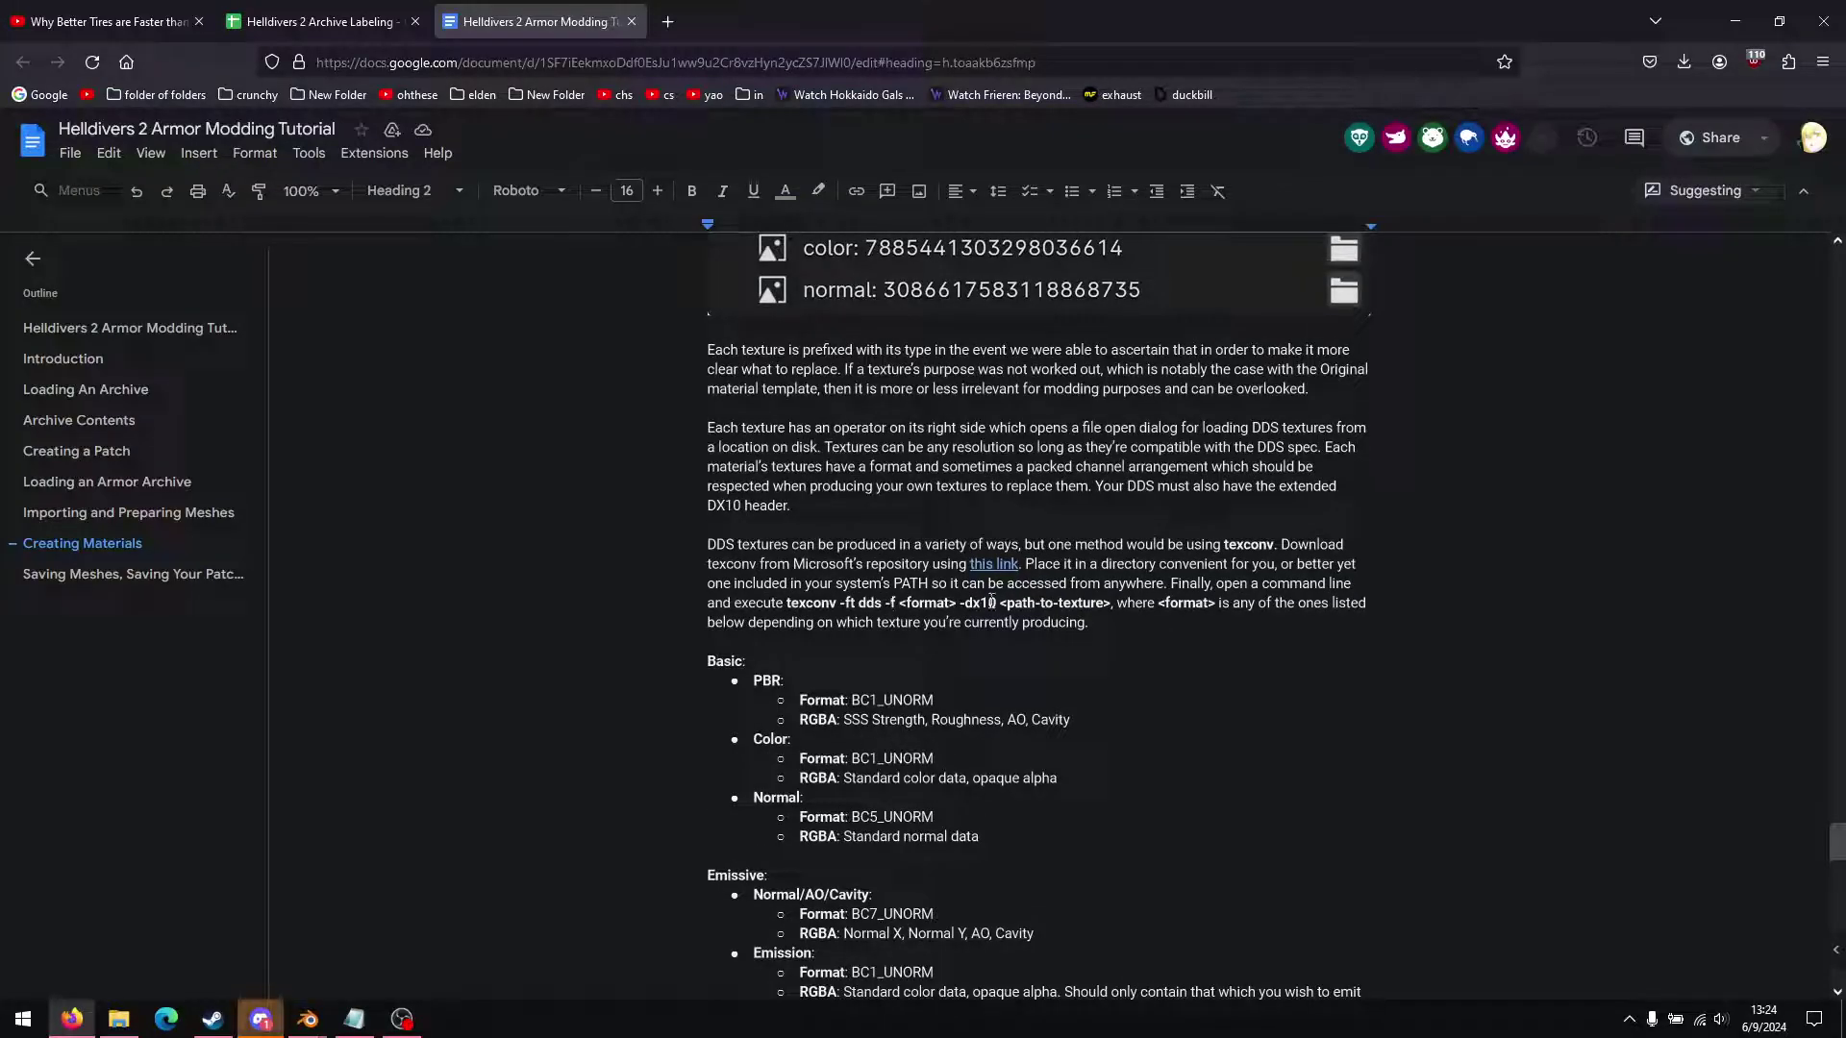
Step: Clear the open windows and open armor_diffuse.png from the yorha folder in paint.net
{"action": "left_click", "coordinate": [1740, 27]}
{"action": "left_click", "coordinate": [1740, 27]}
{"action": "left_click", "coordinate": [1740, 27]}
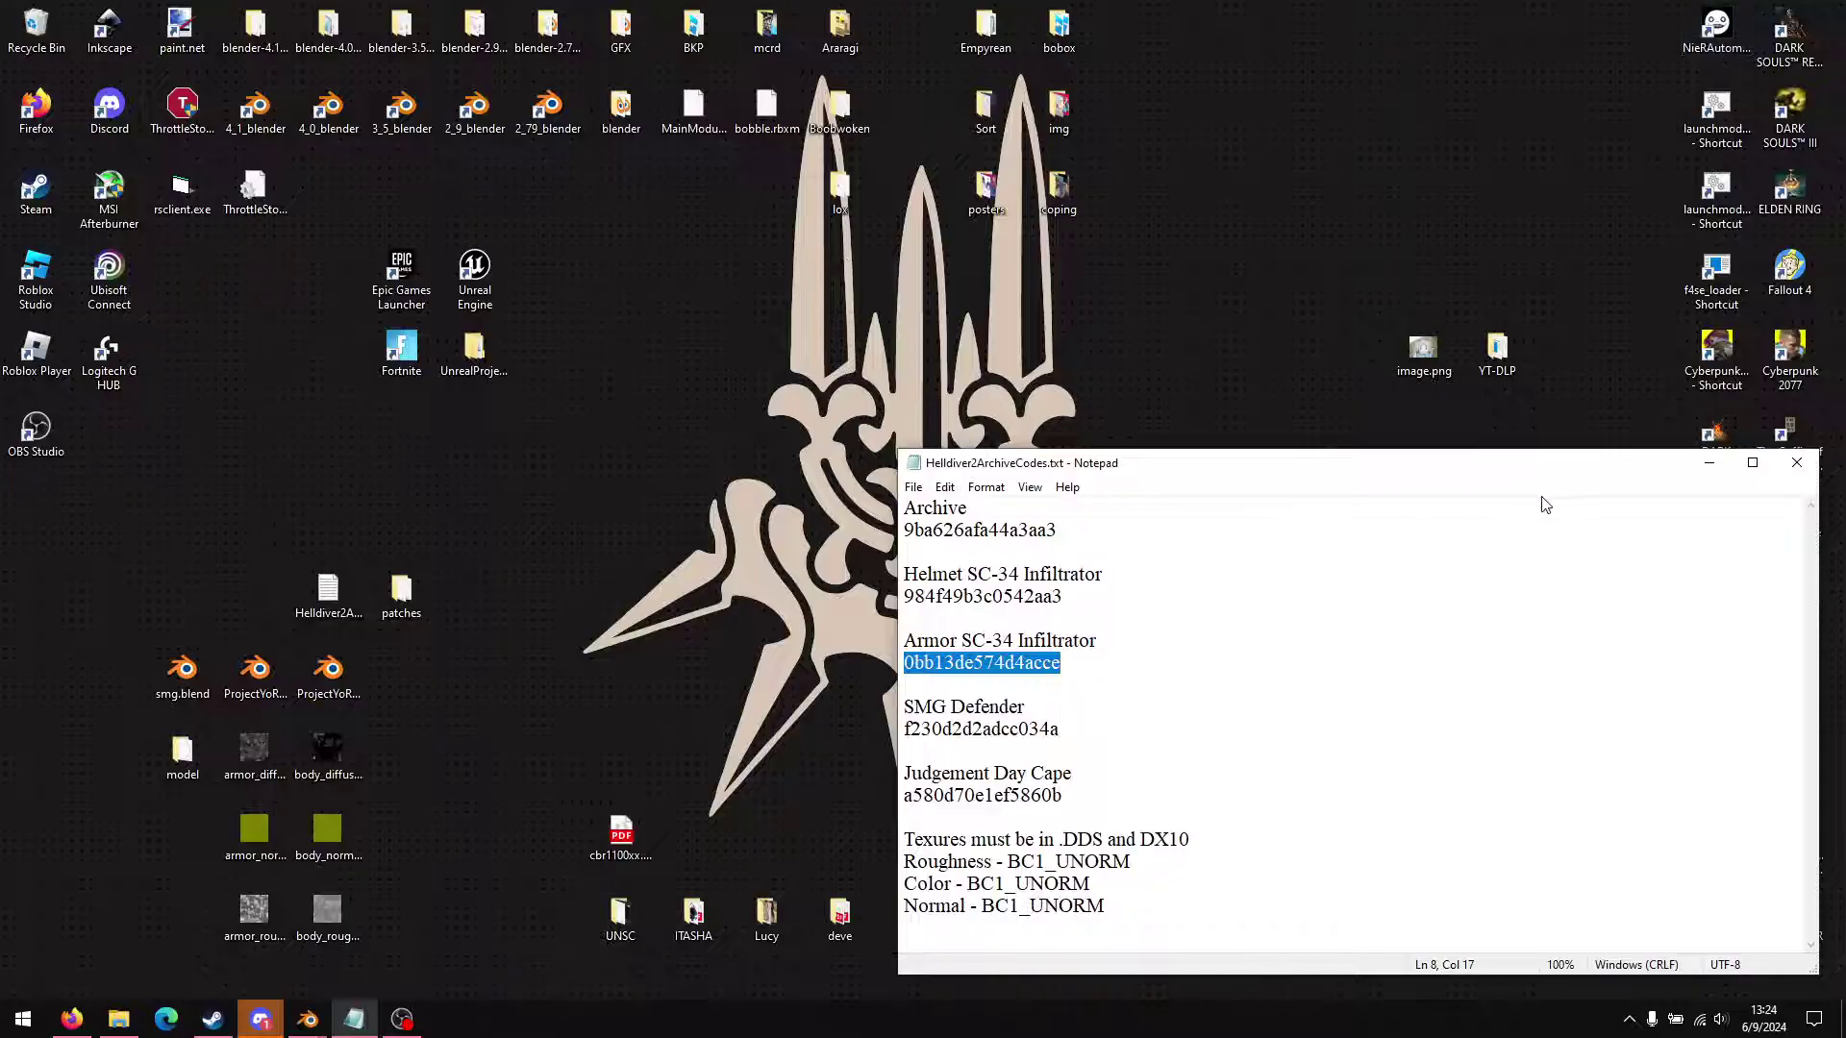
{"action": "left_click", "coordinate": [1708, 463]}
{"action": "left_click", "coordinate": [117, 1017]}
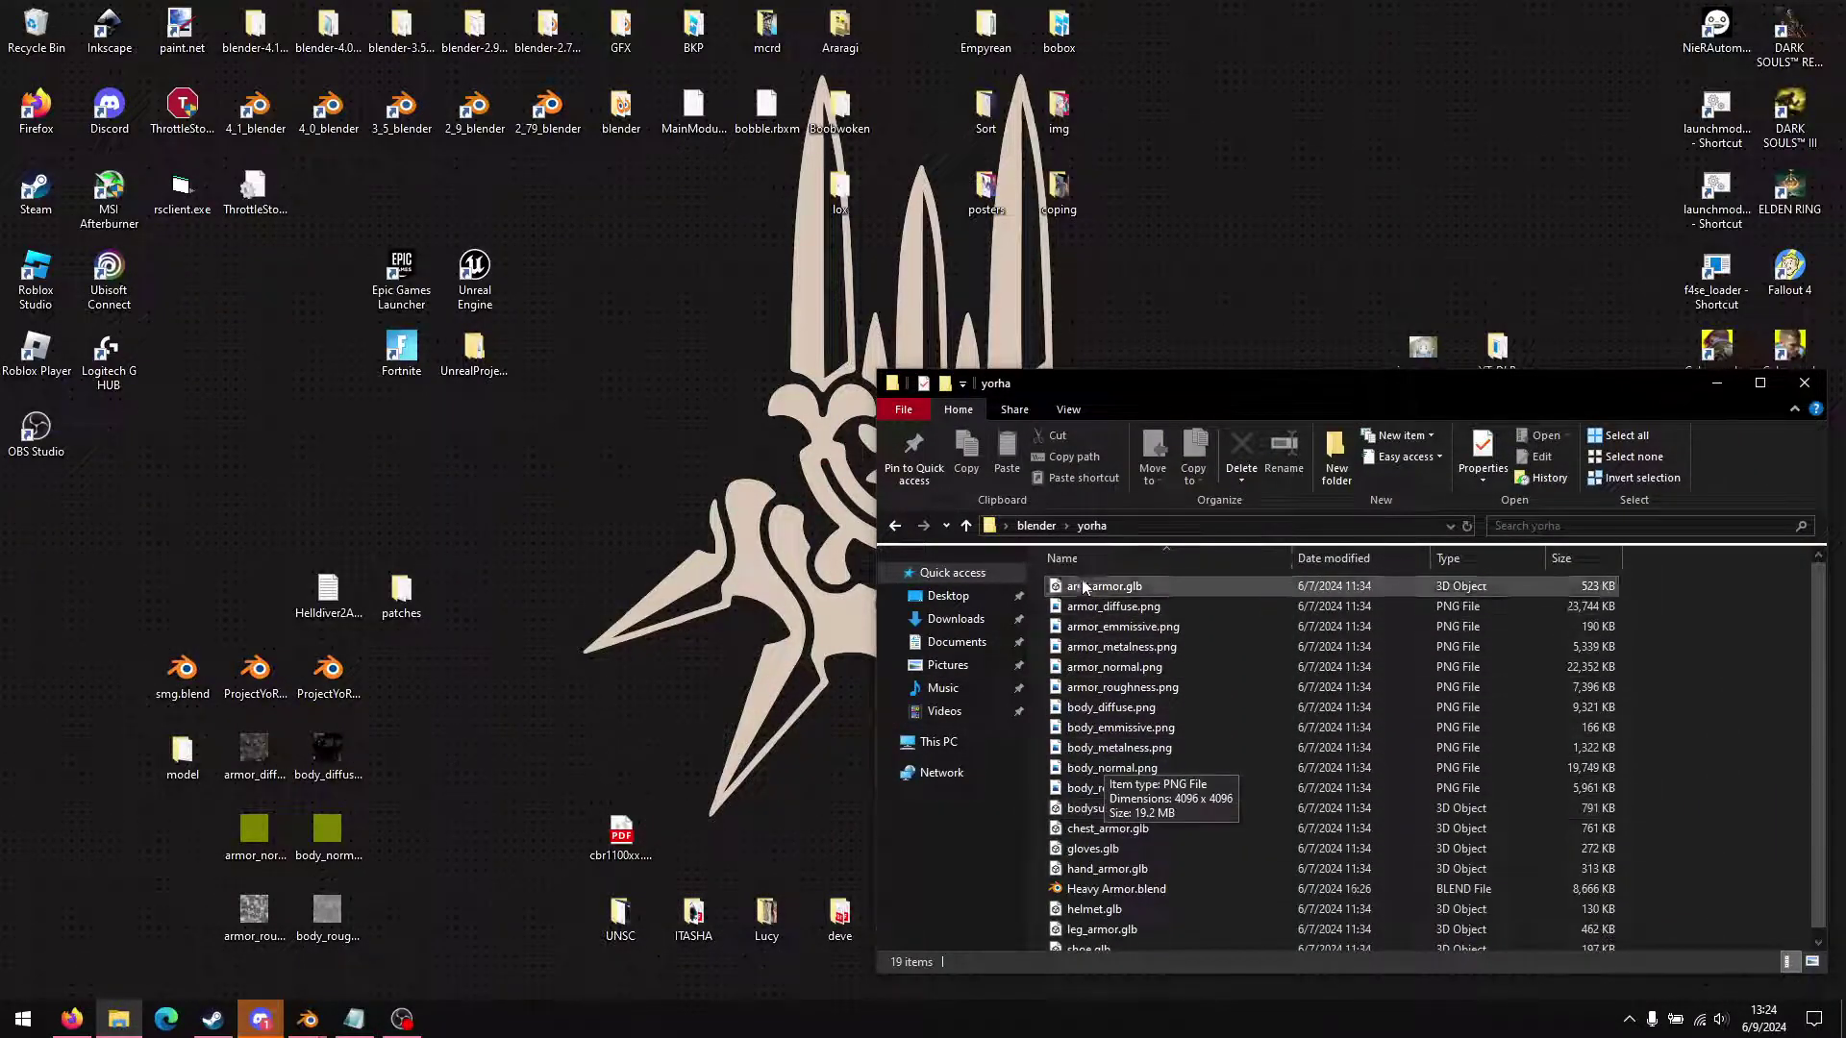
{"action": "mouse_move", "coordinate": [1094, 613]}
{"action": "left_mouse_down"}
{"action": "mouse_move", "coordinate": [304, 216]}
{"action": "mouse_move", "coordinate": [171, 34]}
{"action": "left_mouse_up"}
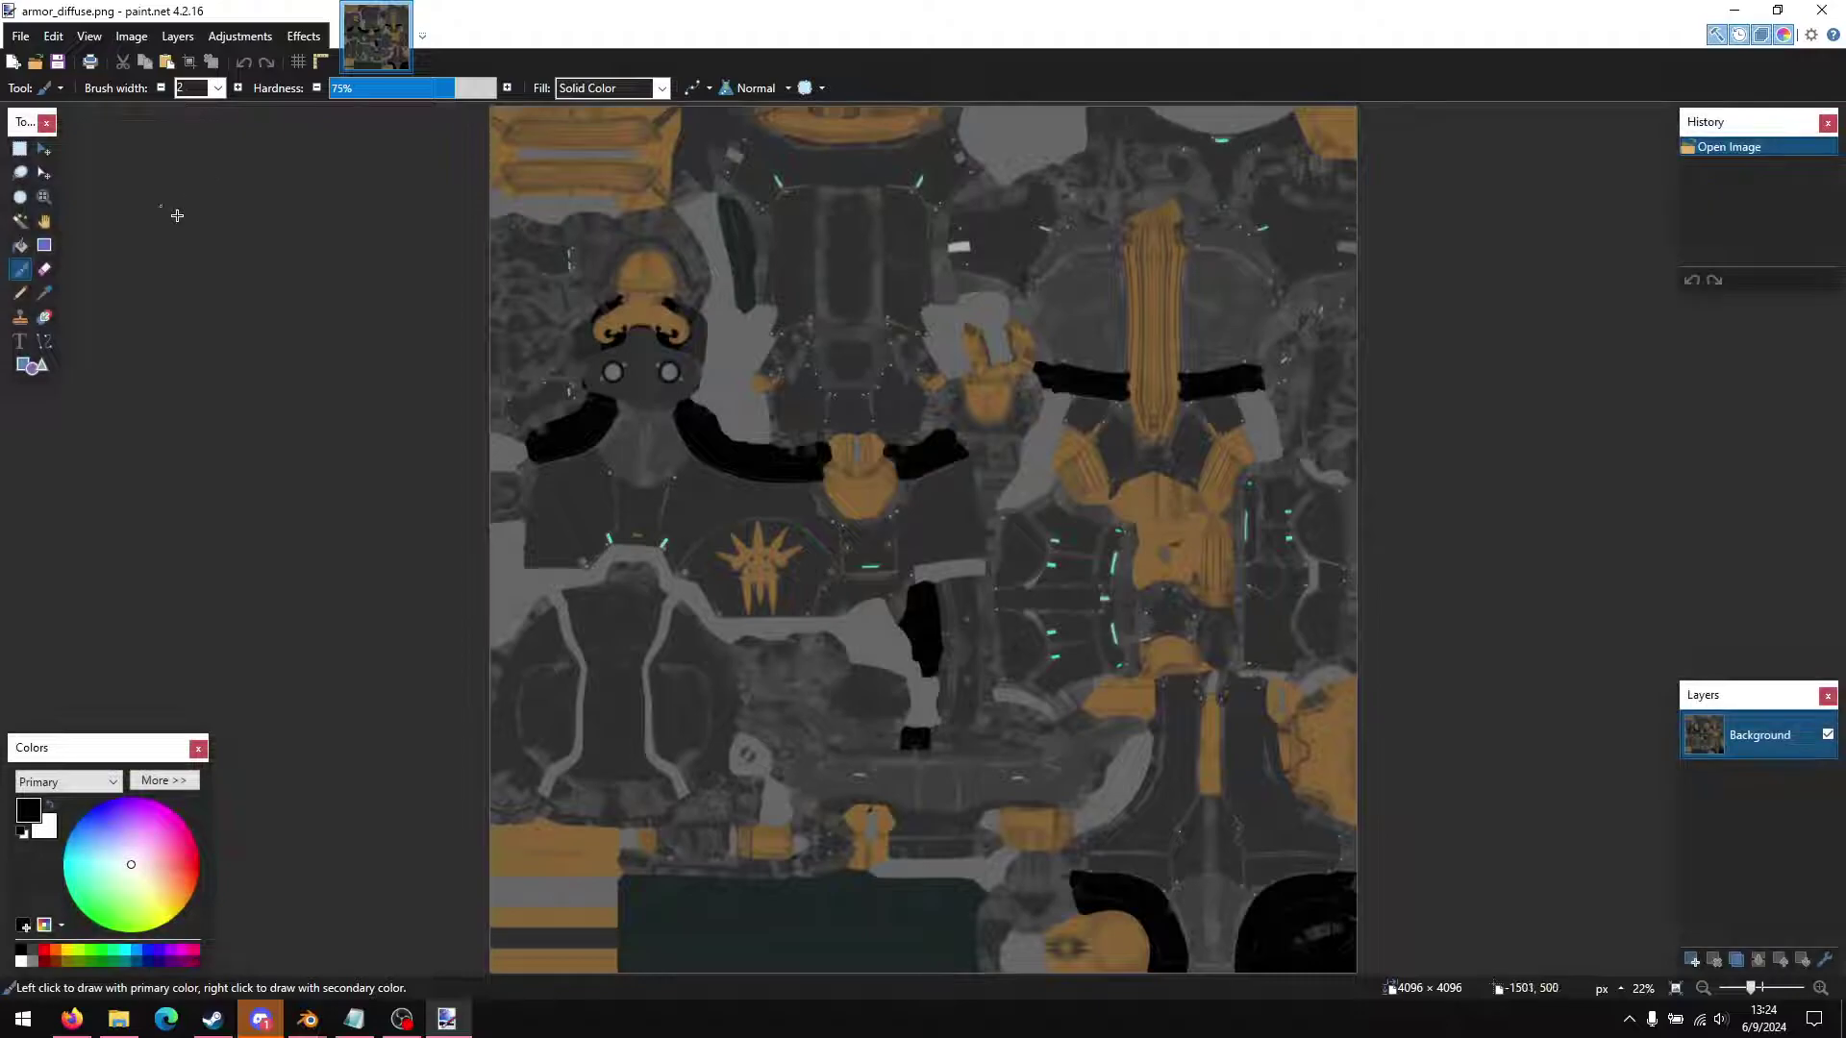
Step: Save a copy of the armor diffuse texture to the Desktop as tests in DirectDraw Surface (DDS) format
{"action": "left_click", "coordinate": [19, 39]}
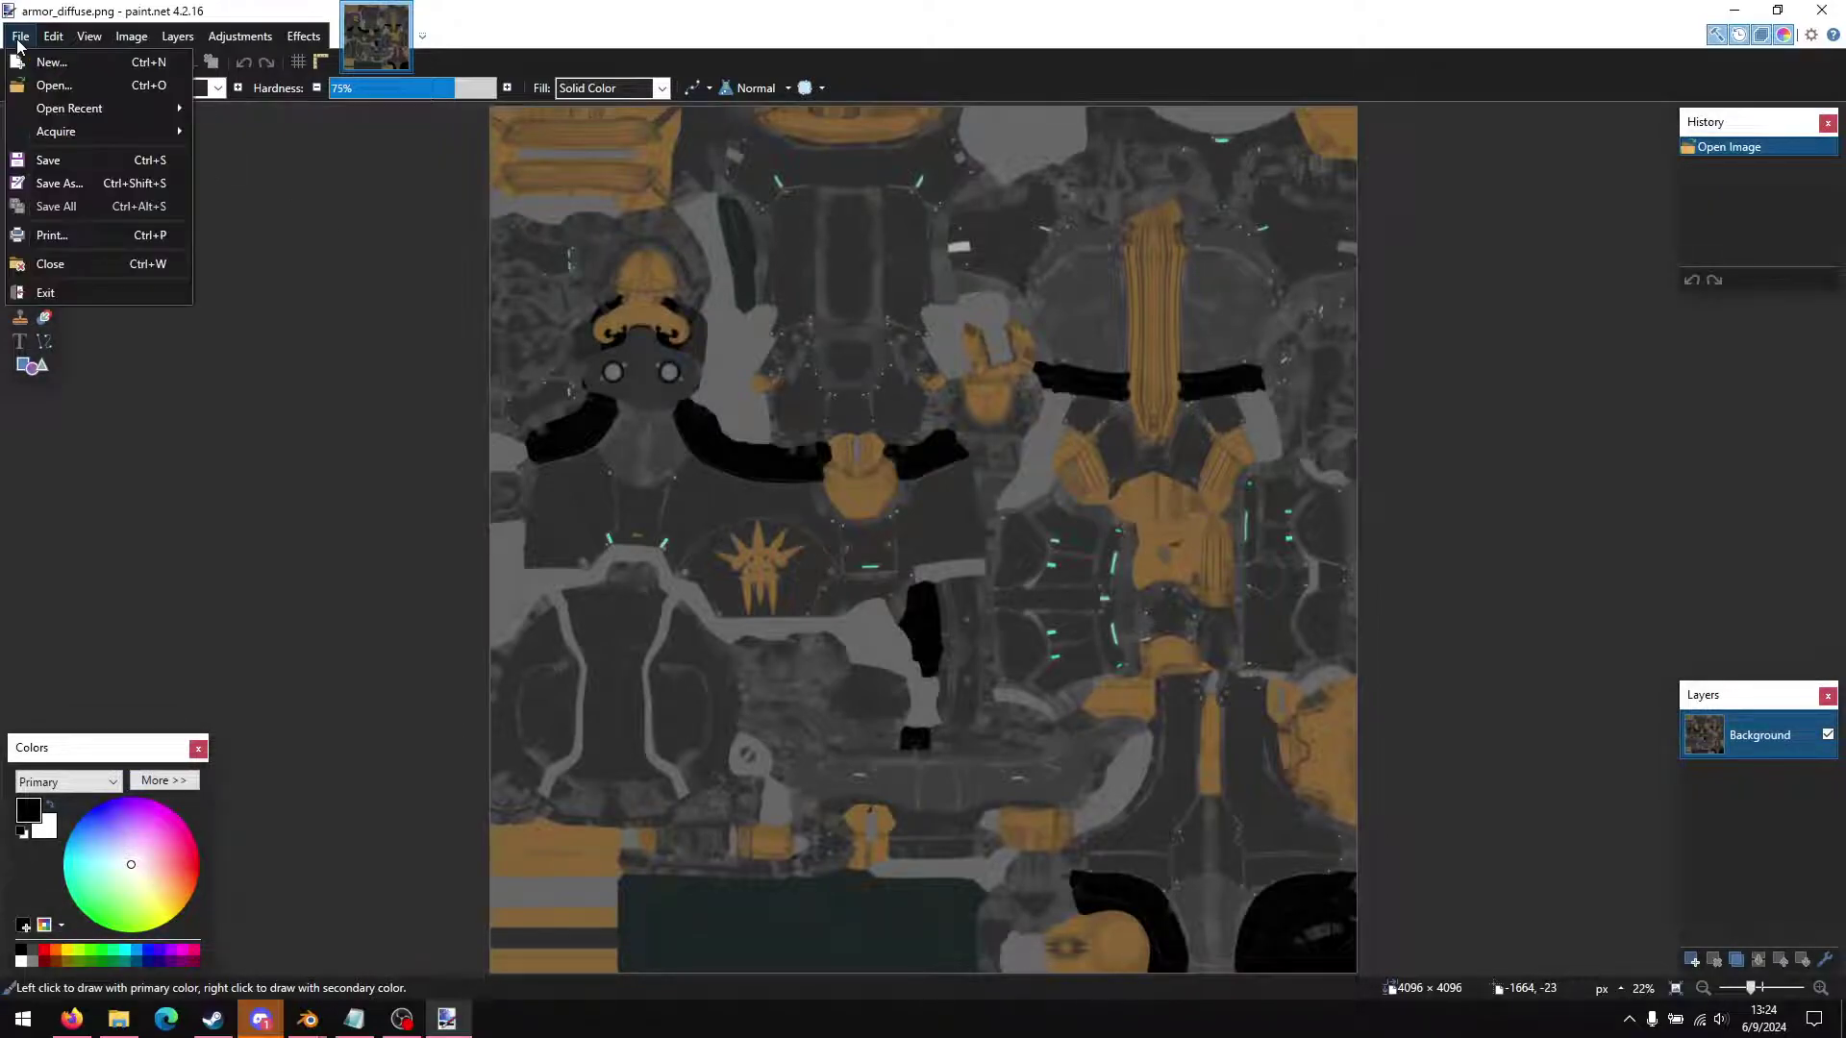
{"action": "left_click", "coordinate": [46, 183]}
{"action": "left_click", "coordinate": [223, 445]}
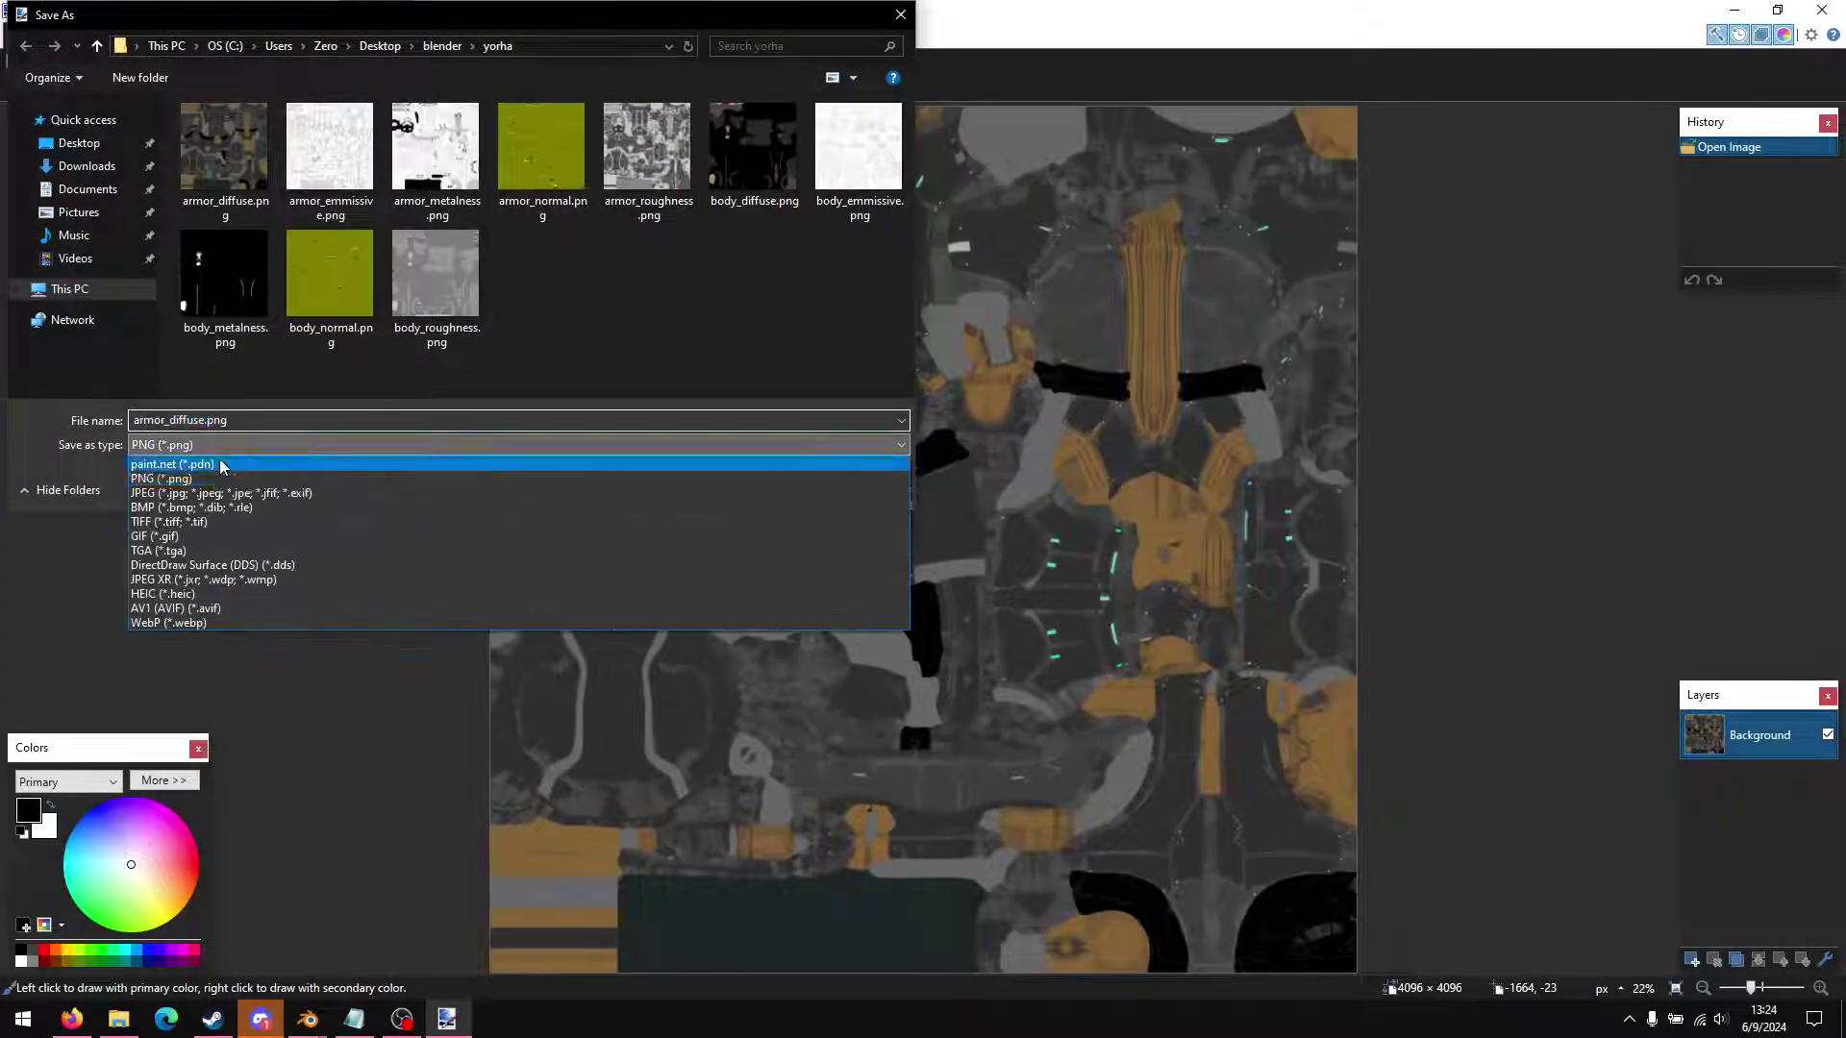
{"action": "left_click", "coordinate": [284, 566]}
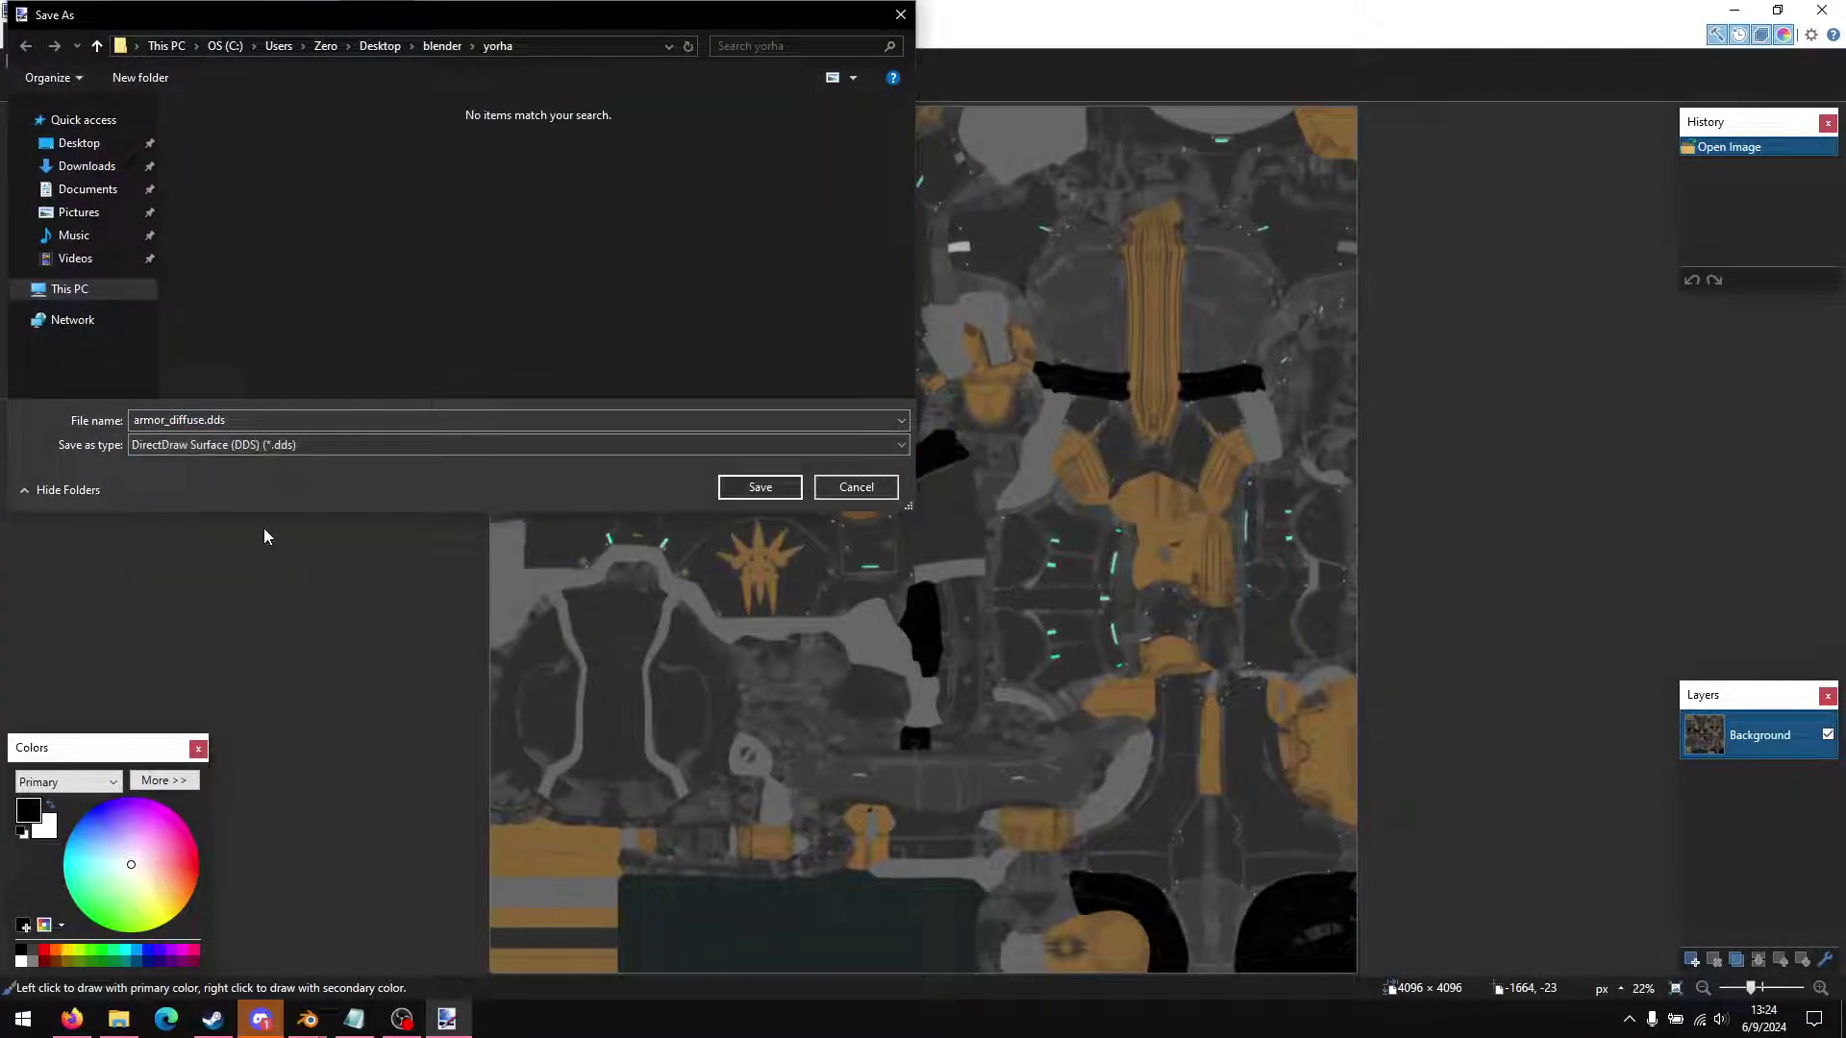
{"action": "left_click", "coordinate": [79, 143]}
{"action": "left_click", "coordinate": [259, 419]}
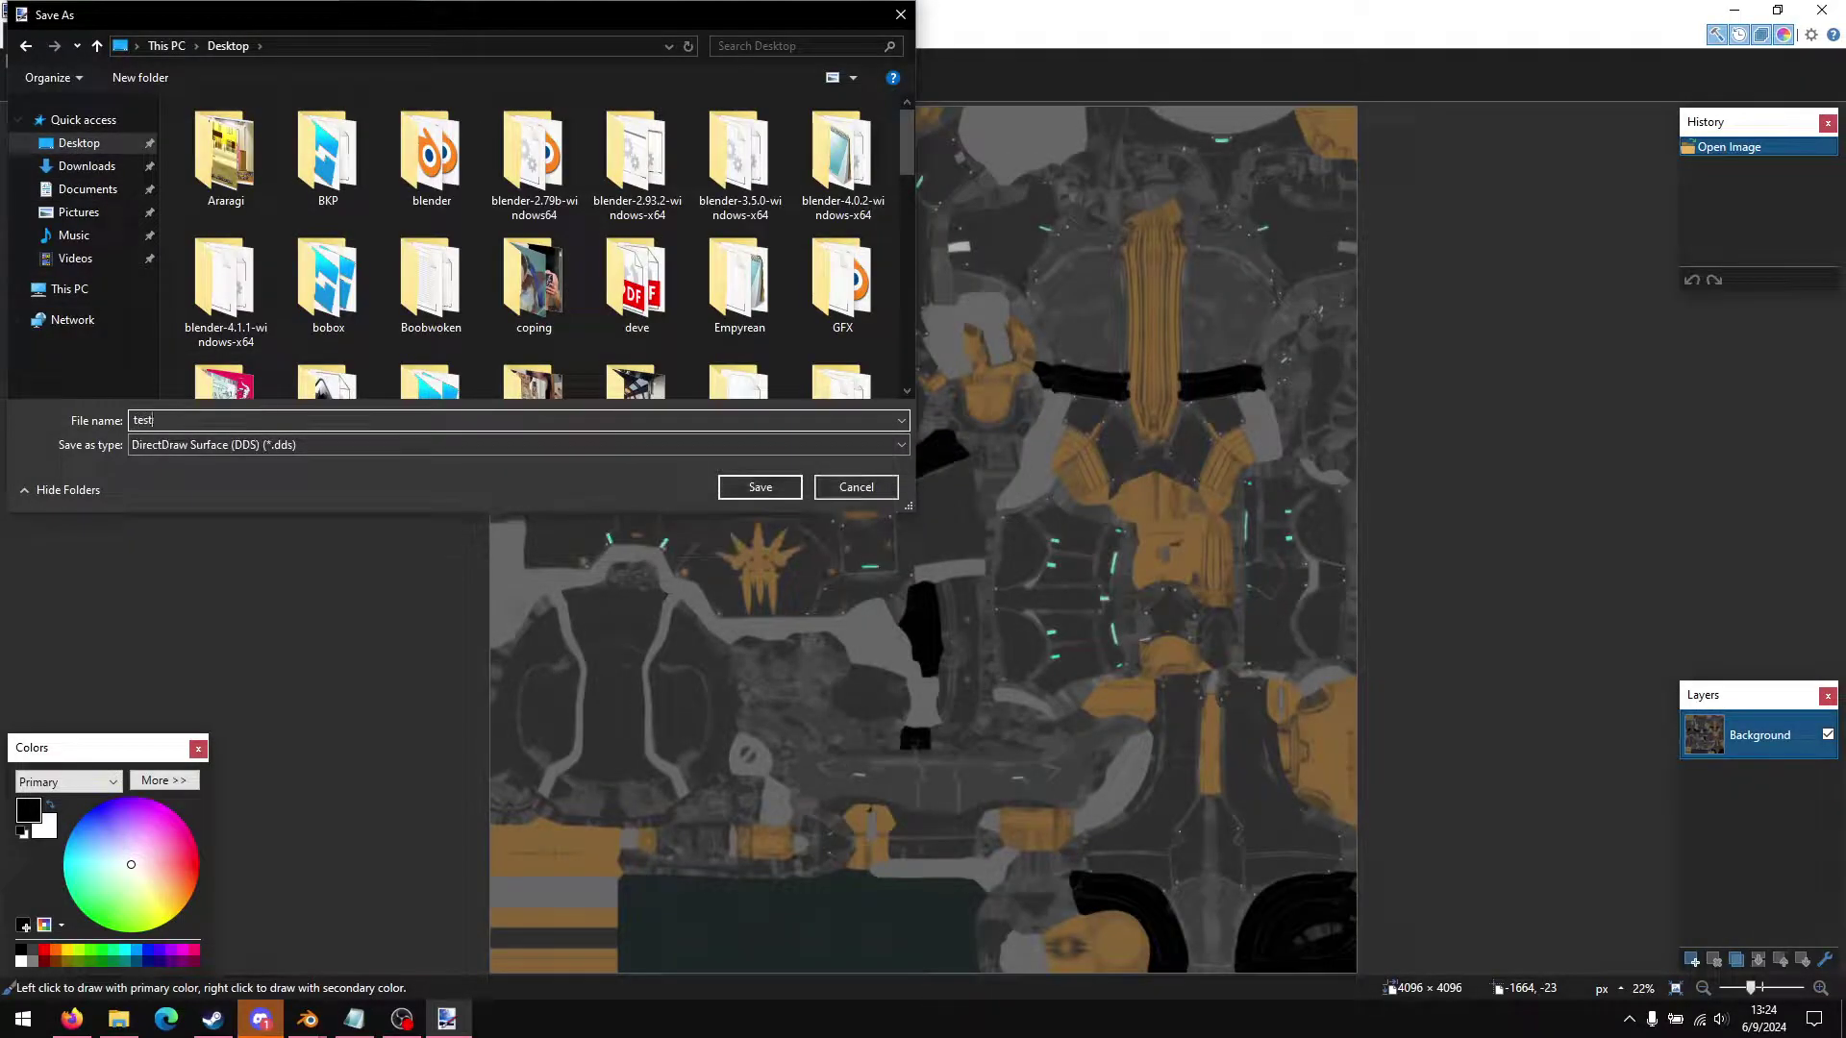
{"action": "left_click", "coordinate": [762, 486]}
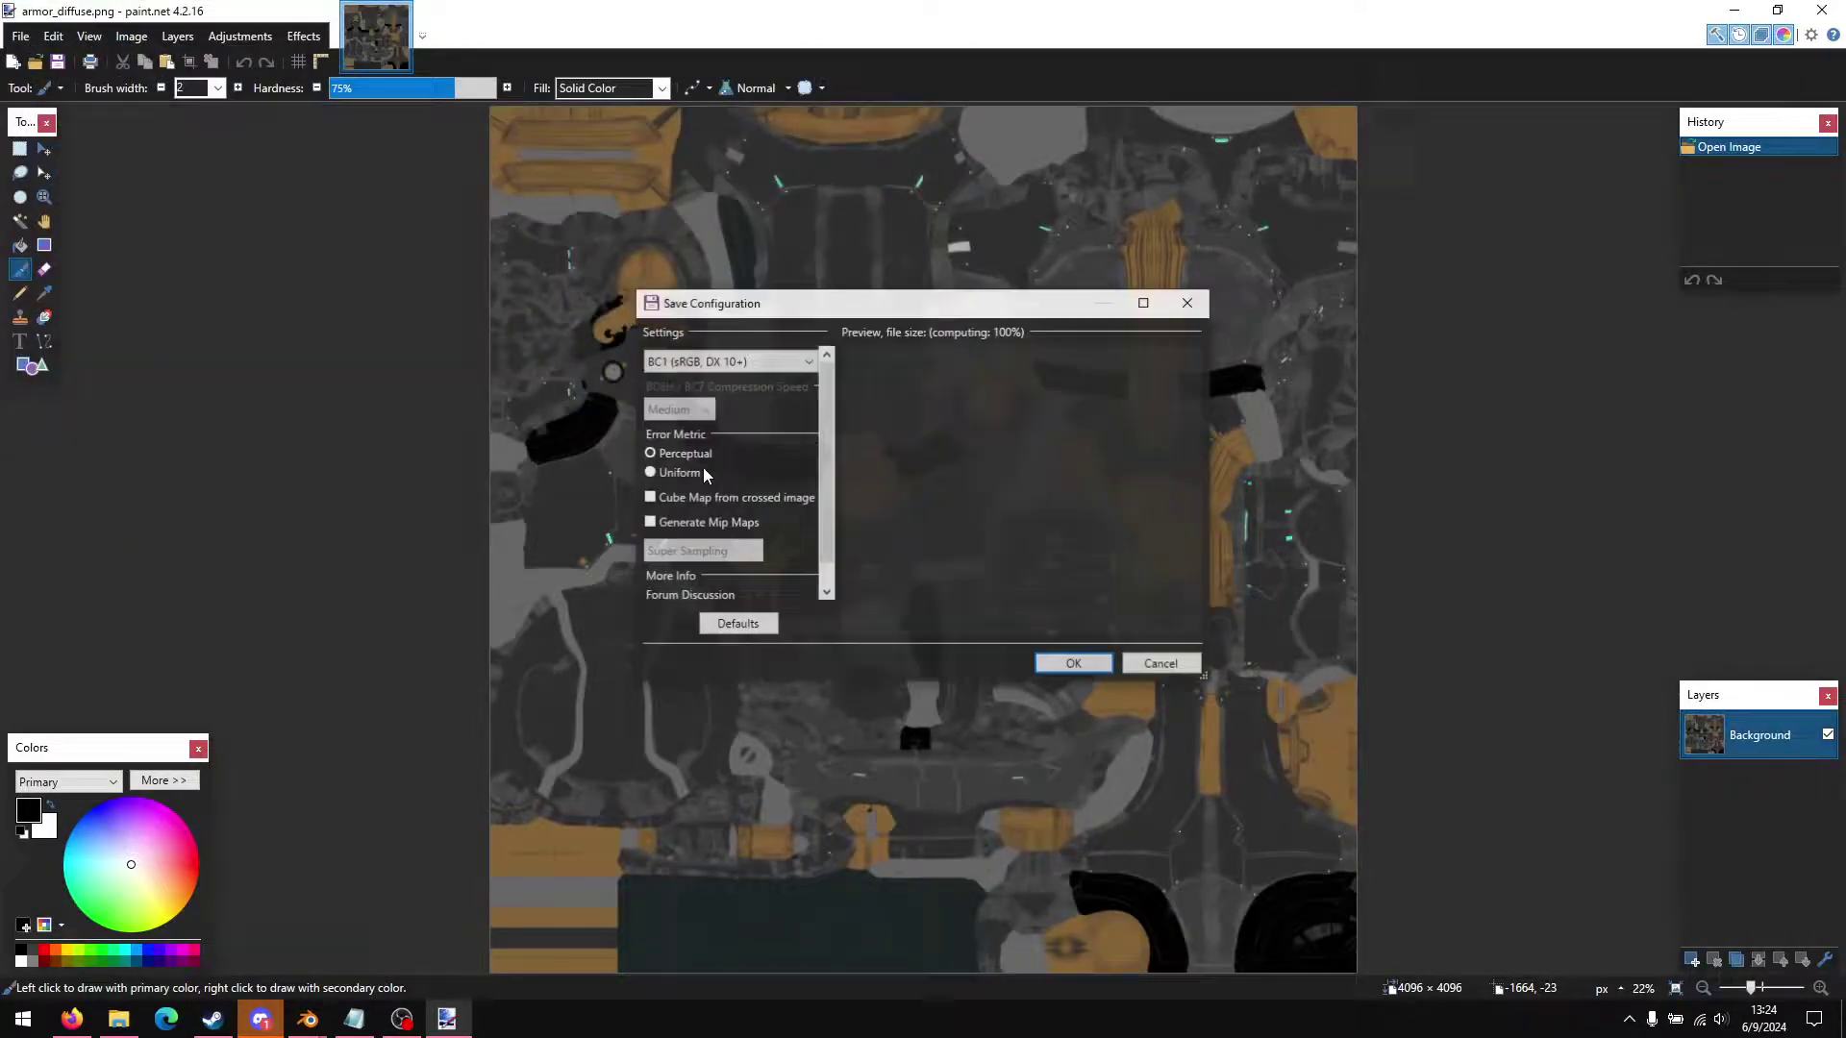
Step: Set the DDS compression to BC1 (sRGB, DX 10+) and confirm the save configuration
{"action": "left_click", "coordinate": [670, 363]}
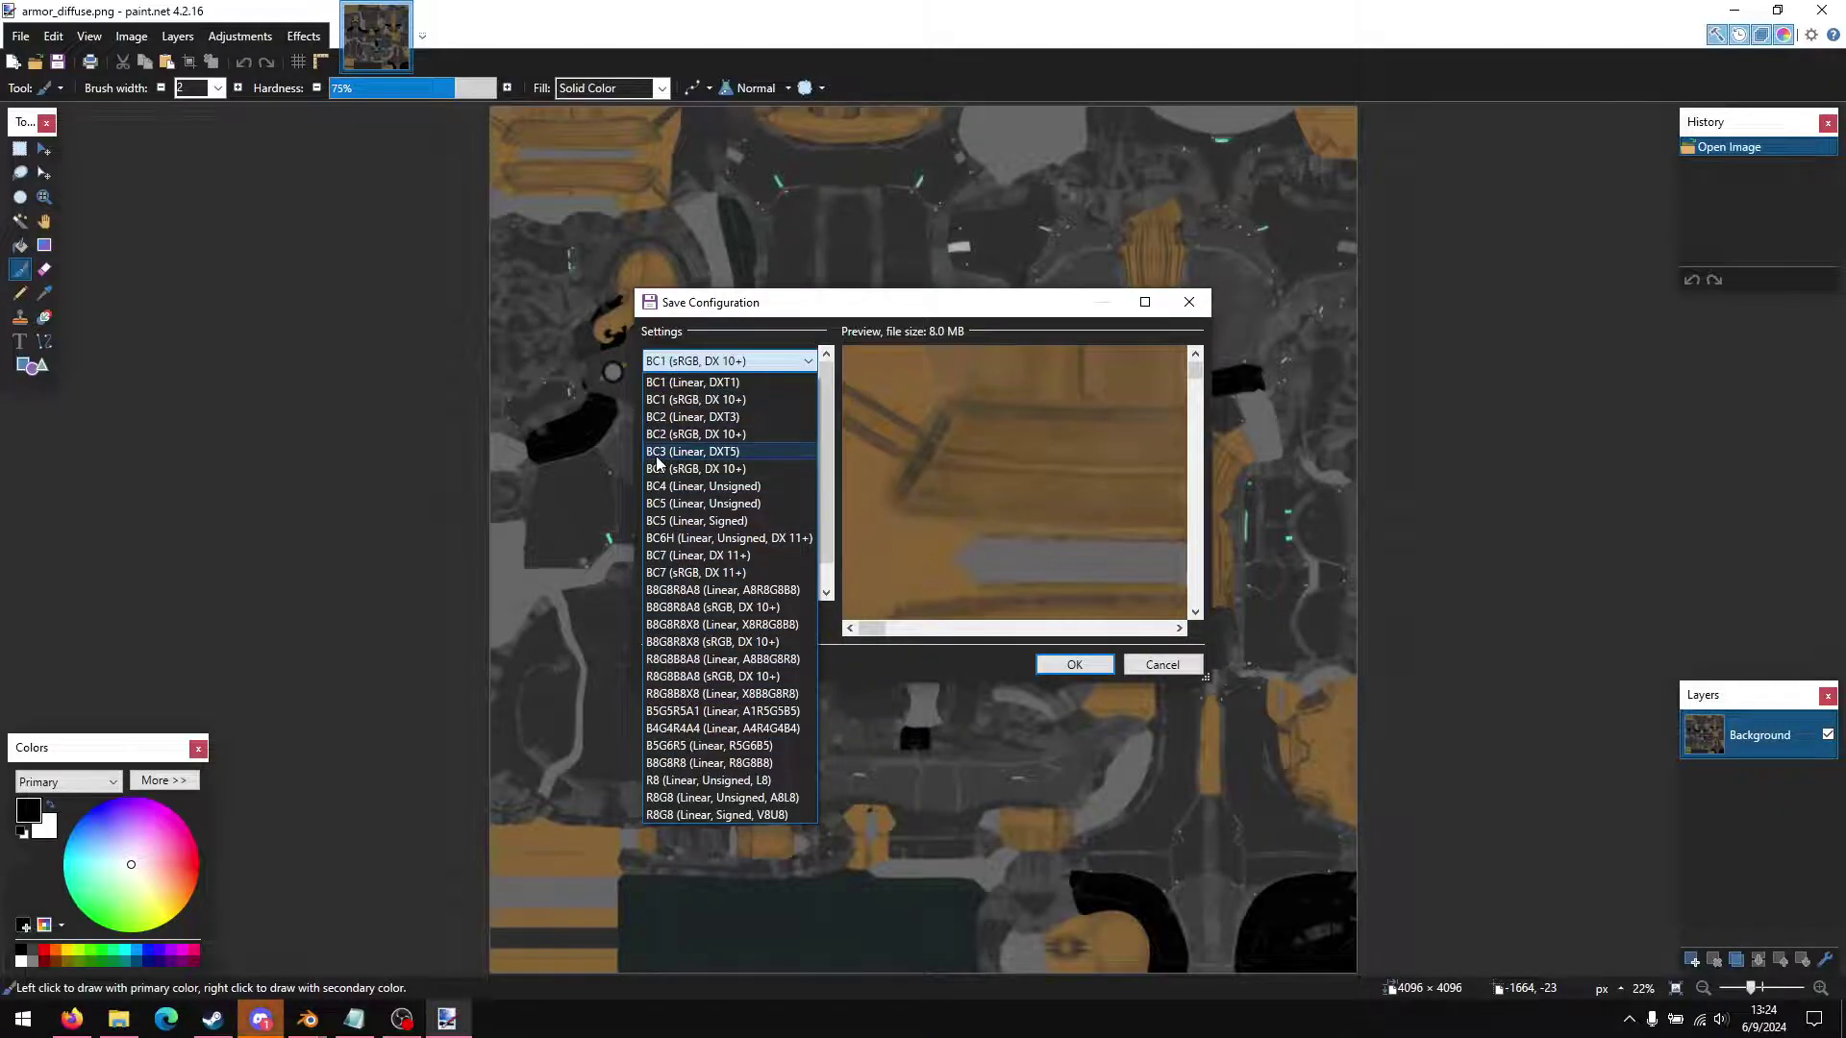
{"action": "left_click", "coordinate": [711, 401]}
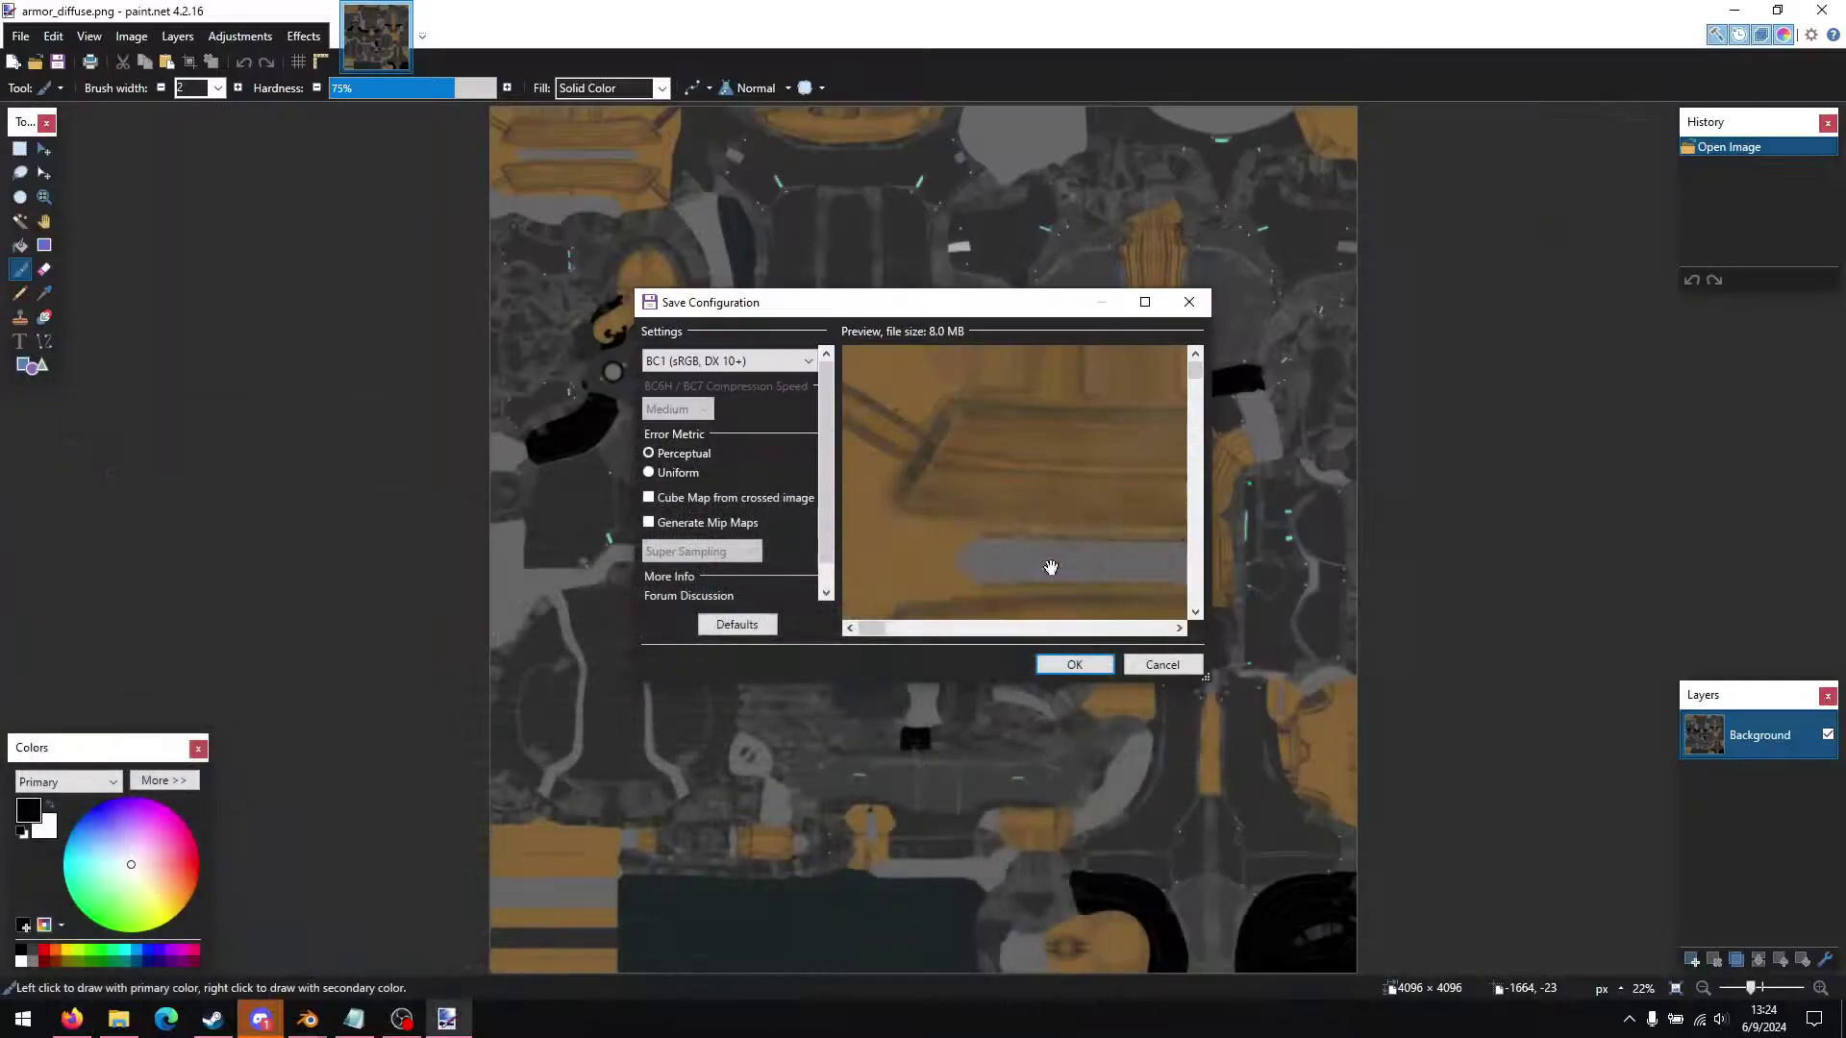
{"action": "left_click", "coordinate": [1065, 662]}
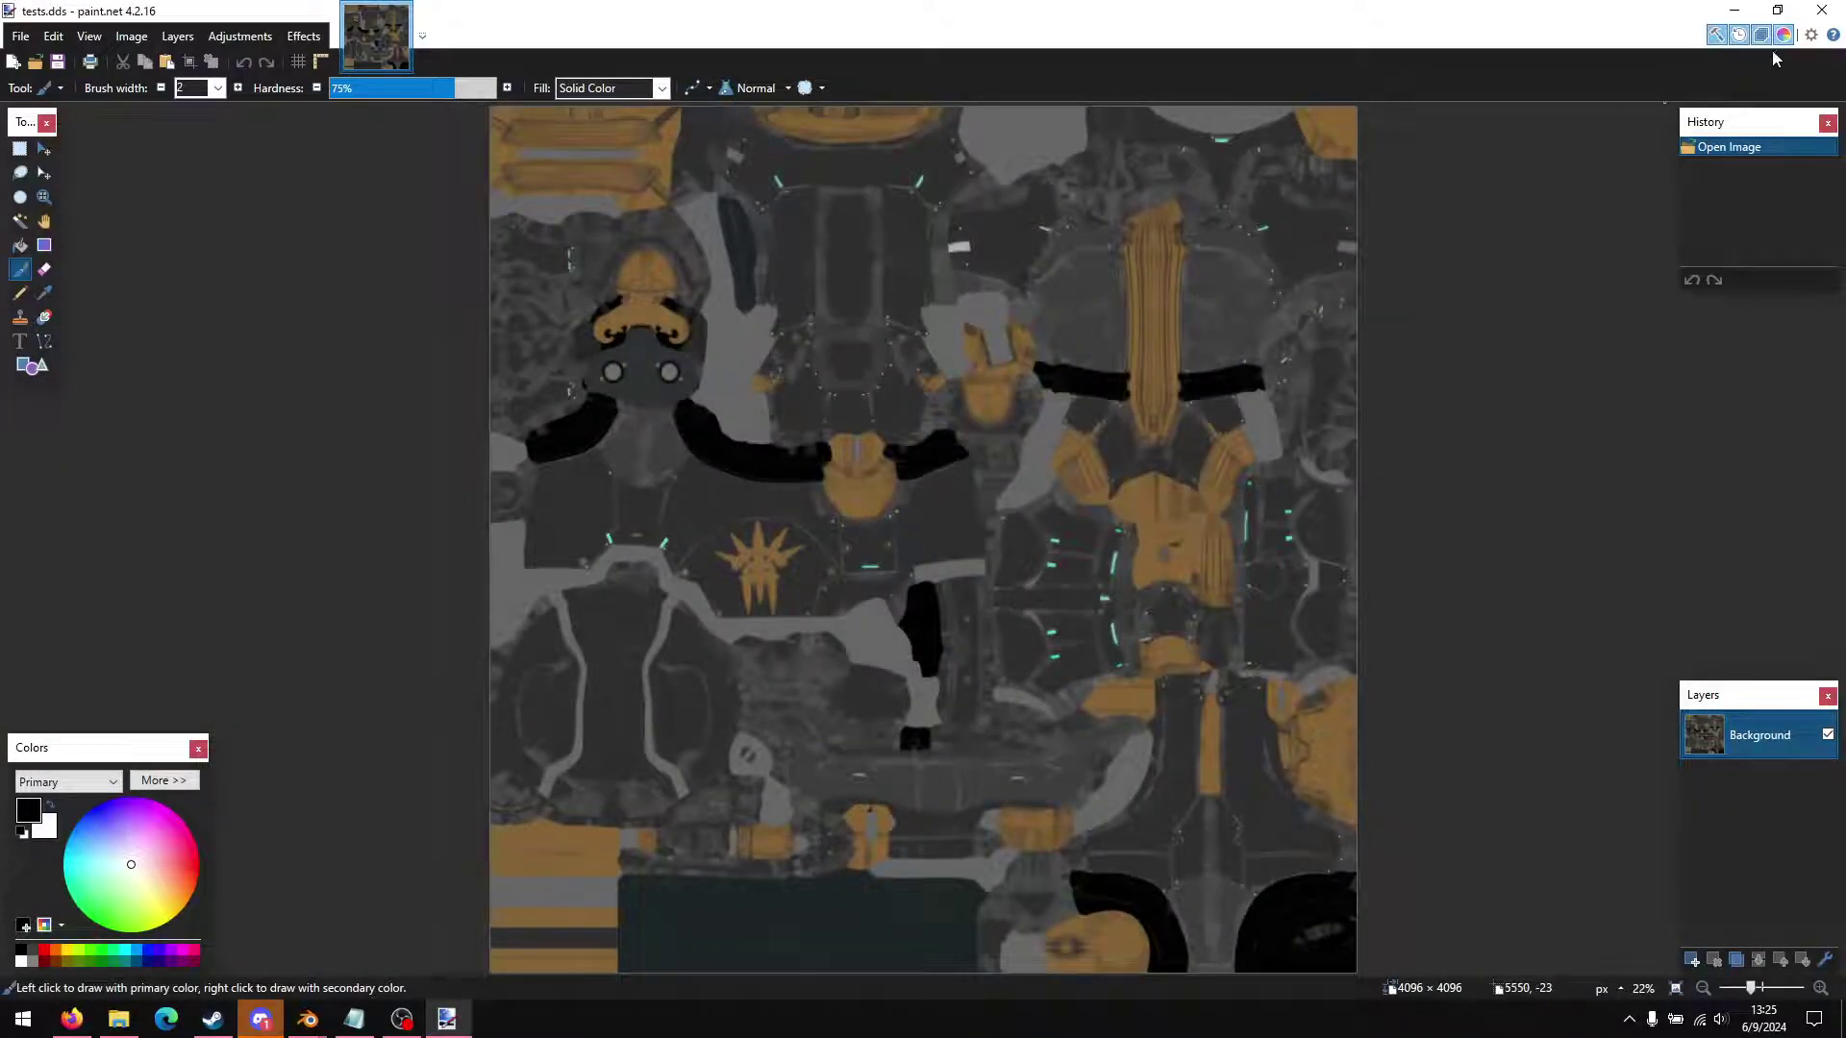
Step: Close paint.net, place tests.dds beside the model folder on the desktop, and minimize the yorha folder window
{"action": "left_click", "coordinate": [1820, 10]}
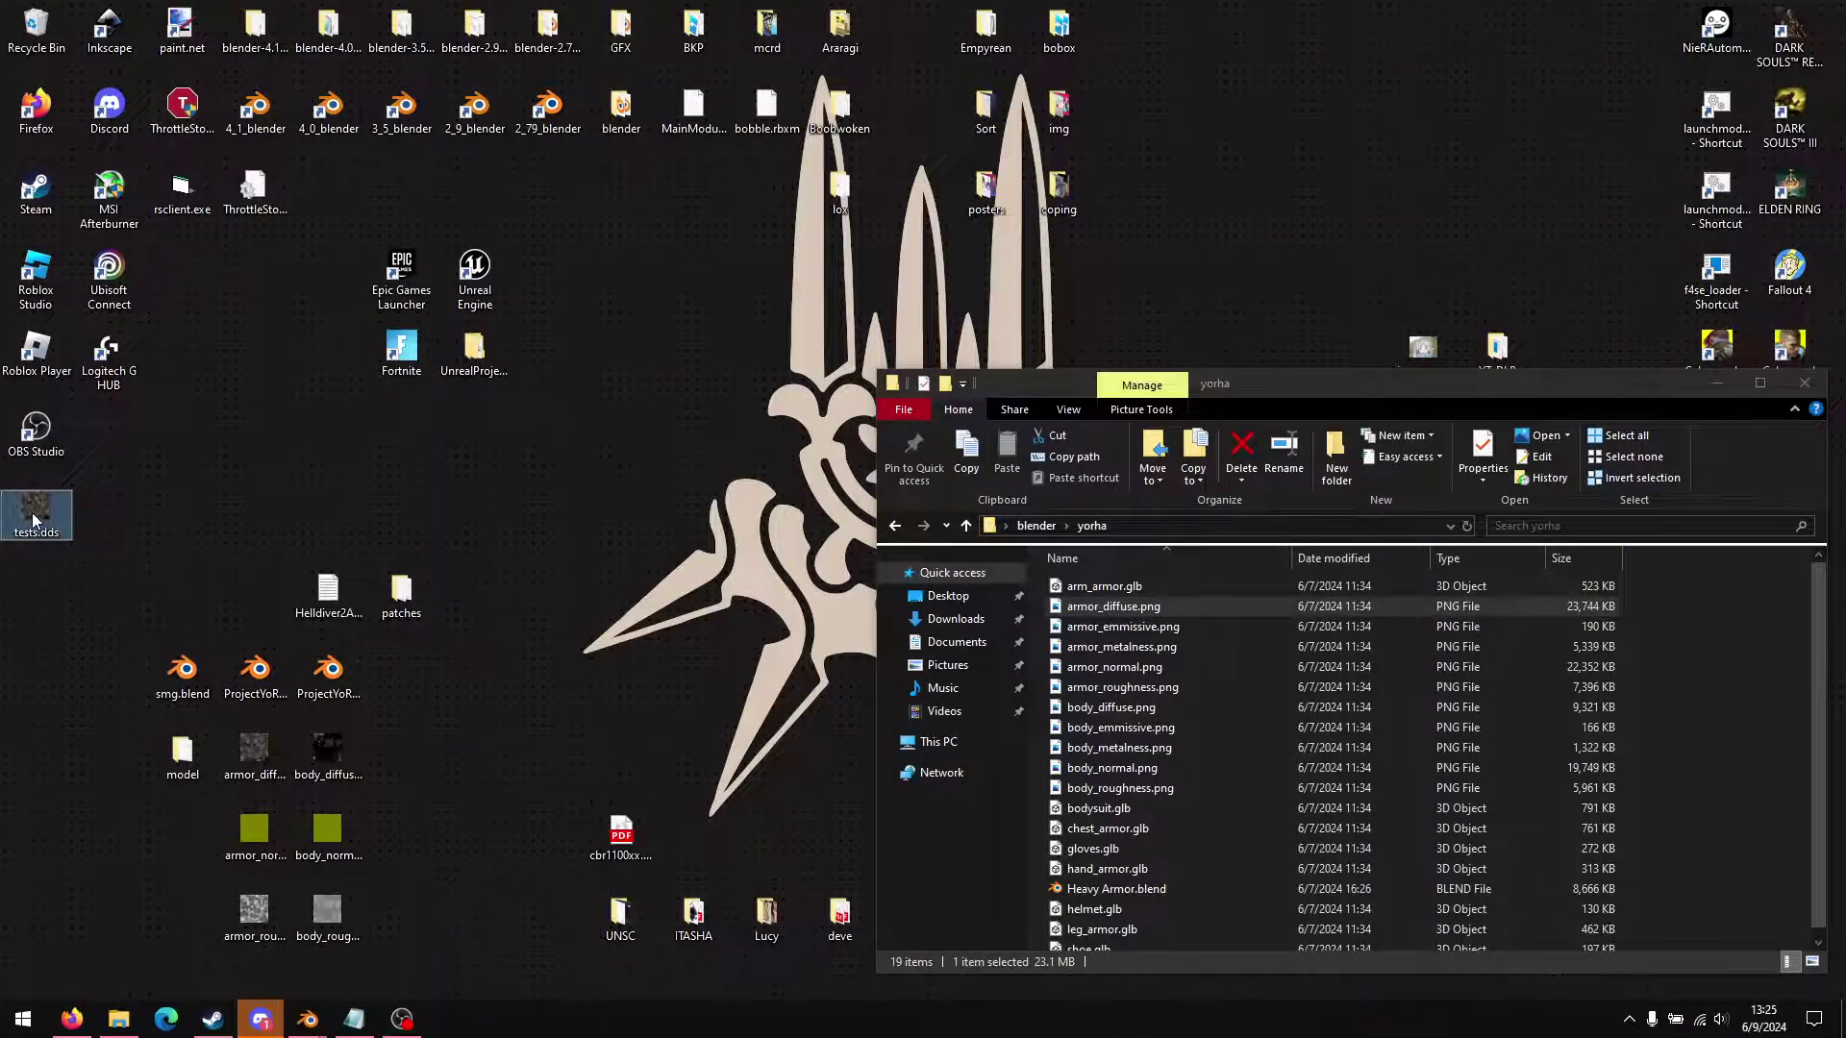
{"action": "left_click_drag", "start_coordinate": [34, 519], "coordinate": [108, 757]}
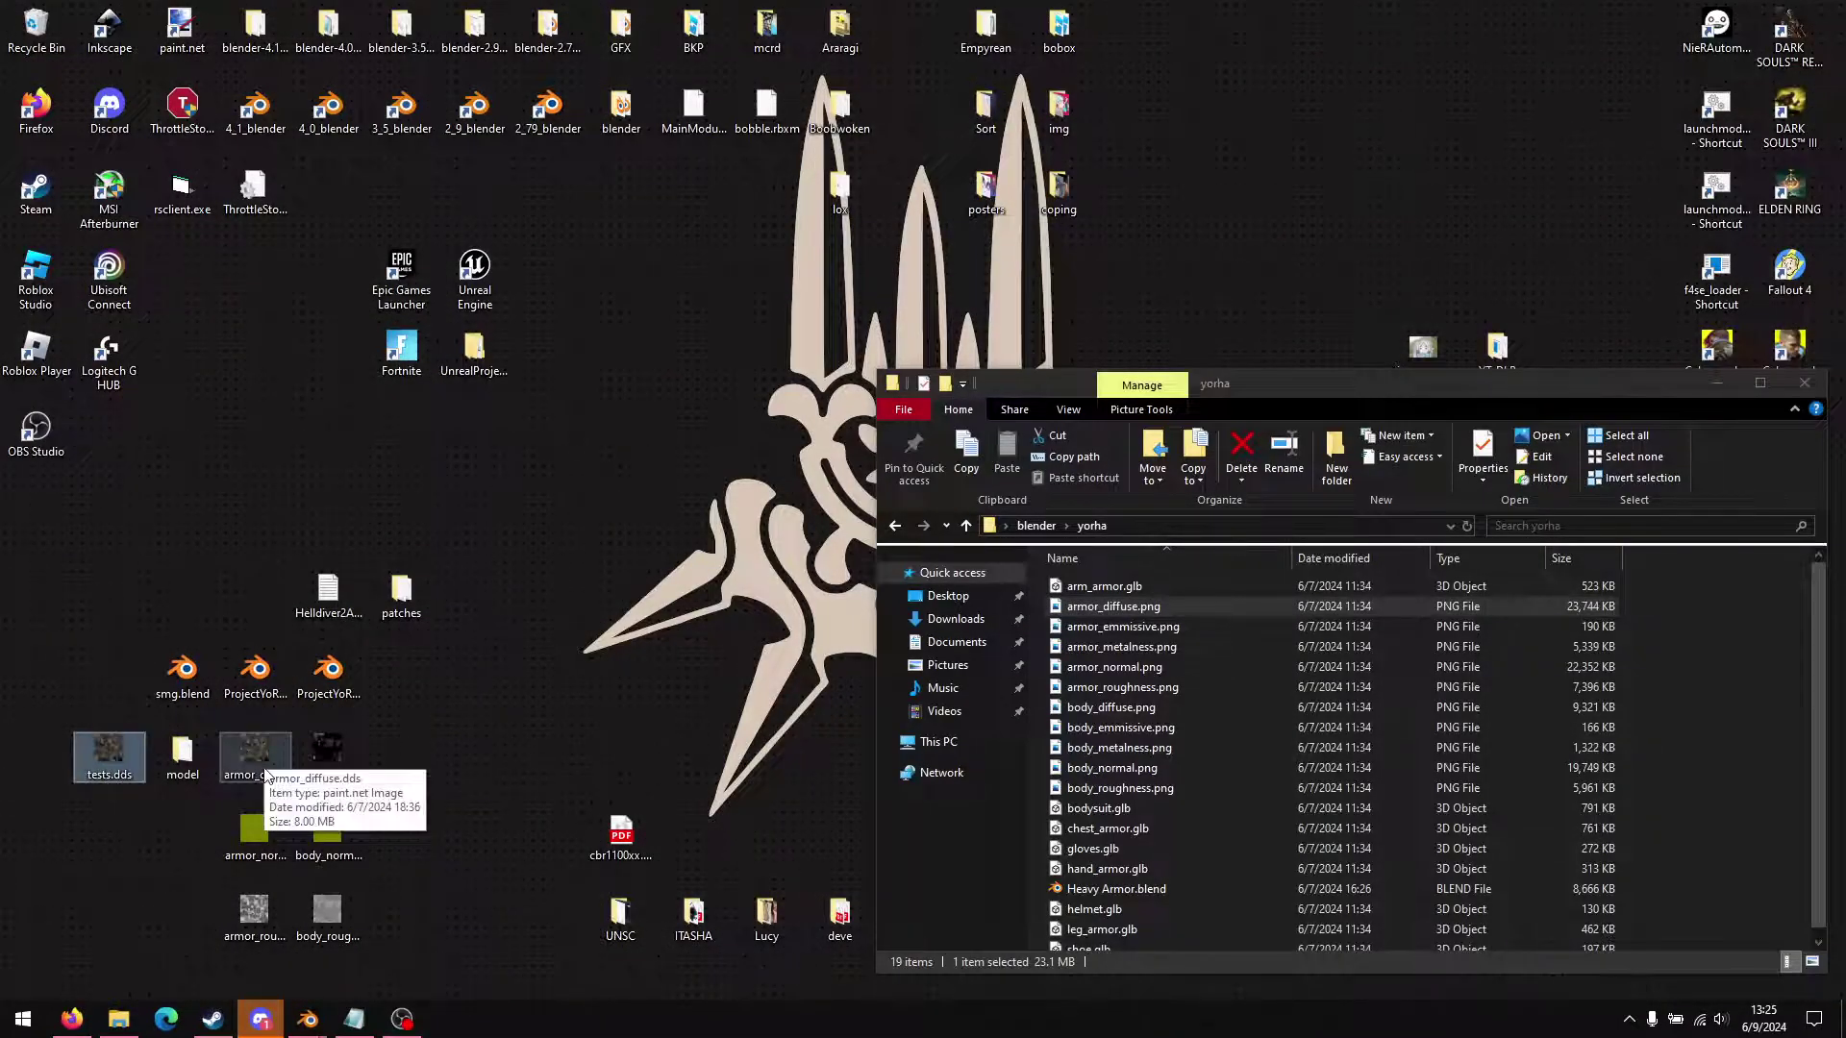
{"action": "left_click", "coordinate": [1726, 382]}
Step: Return to the unsaved Blender scene and bring up the Helldivers 2 Write Patch option
{"action": "mouse_move", "coordinate": [307, 1019]}
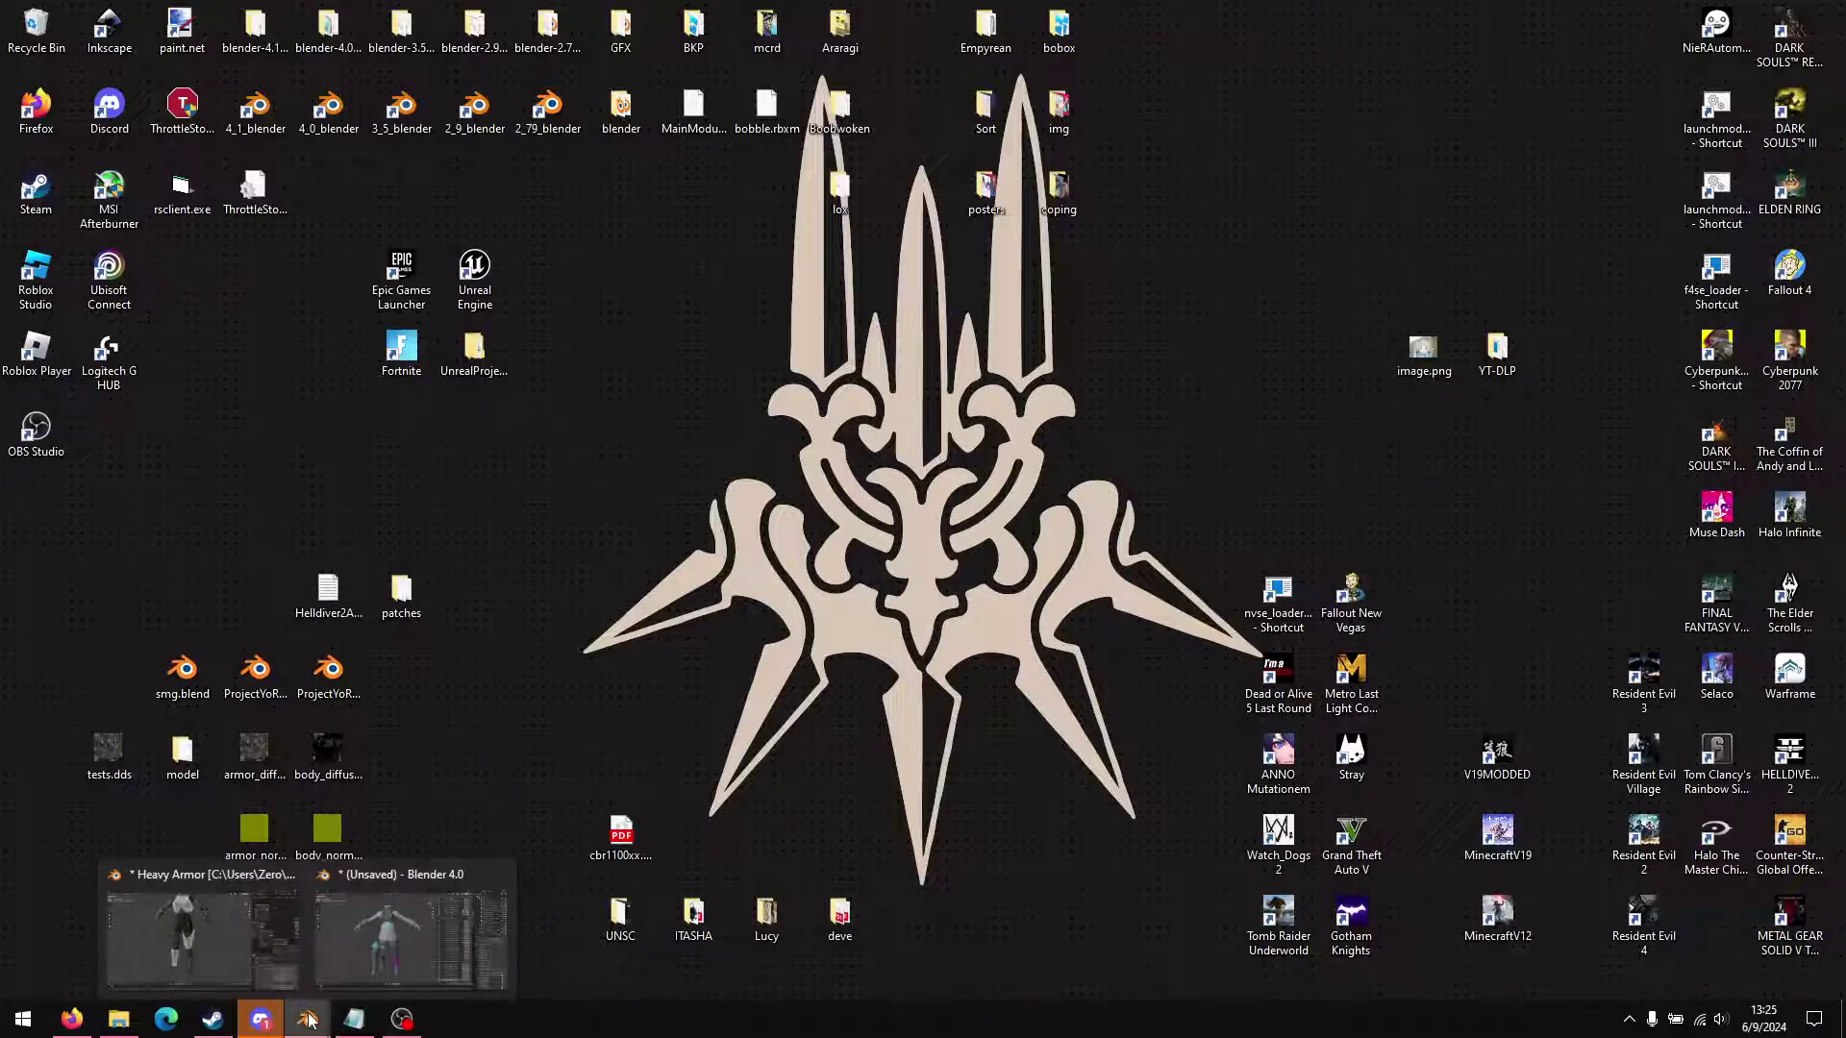
{"action": "left_click", "coordinate": [410, 937]}
{"action": "scroll", "coordinate": [1339, 285], "scroll_direction": "up", "scroll_amount": 5}
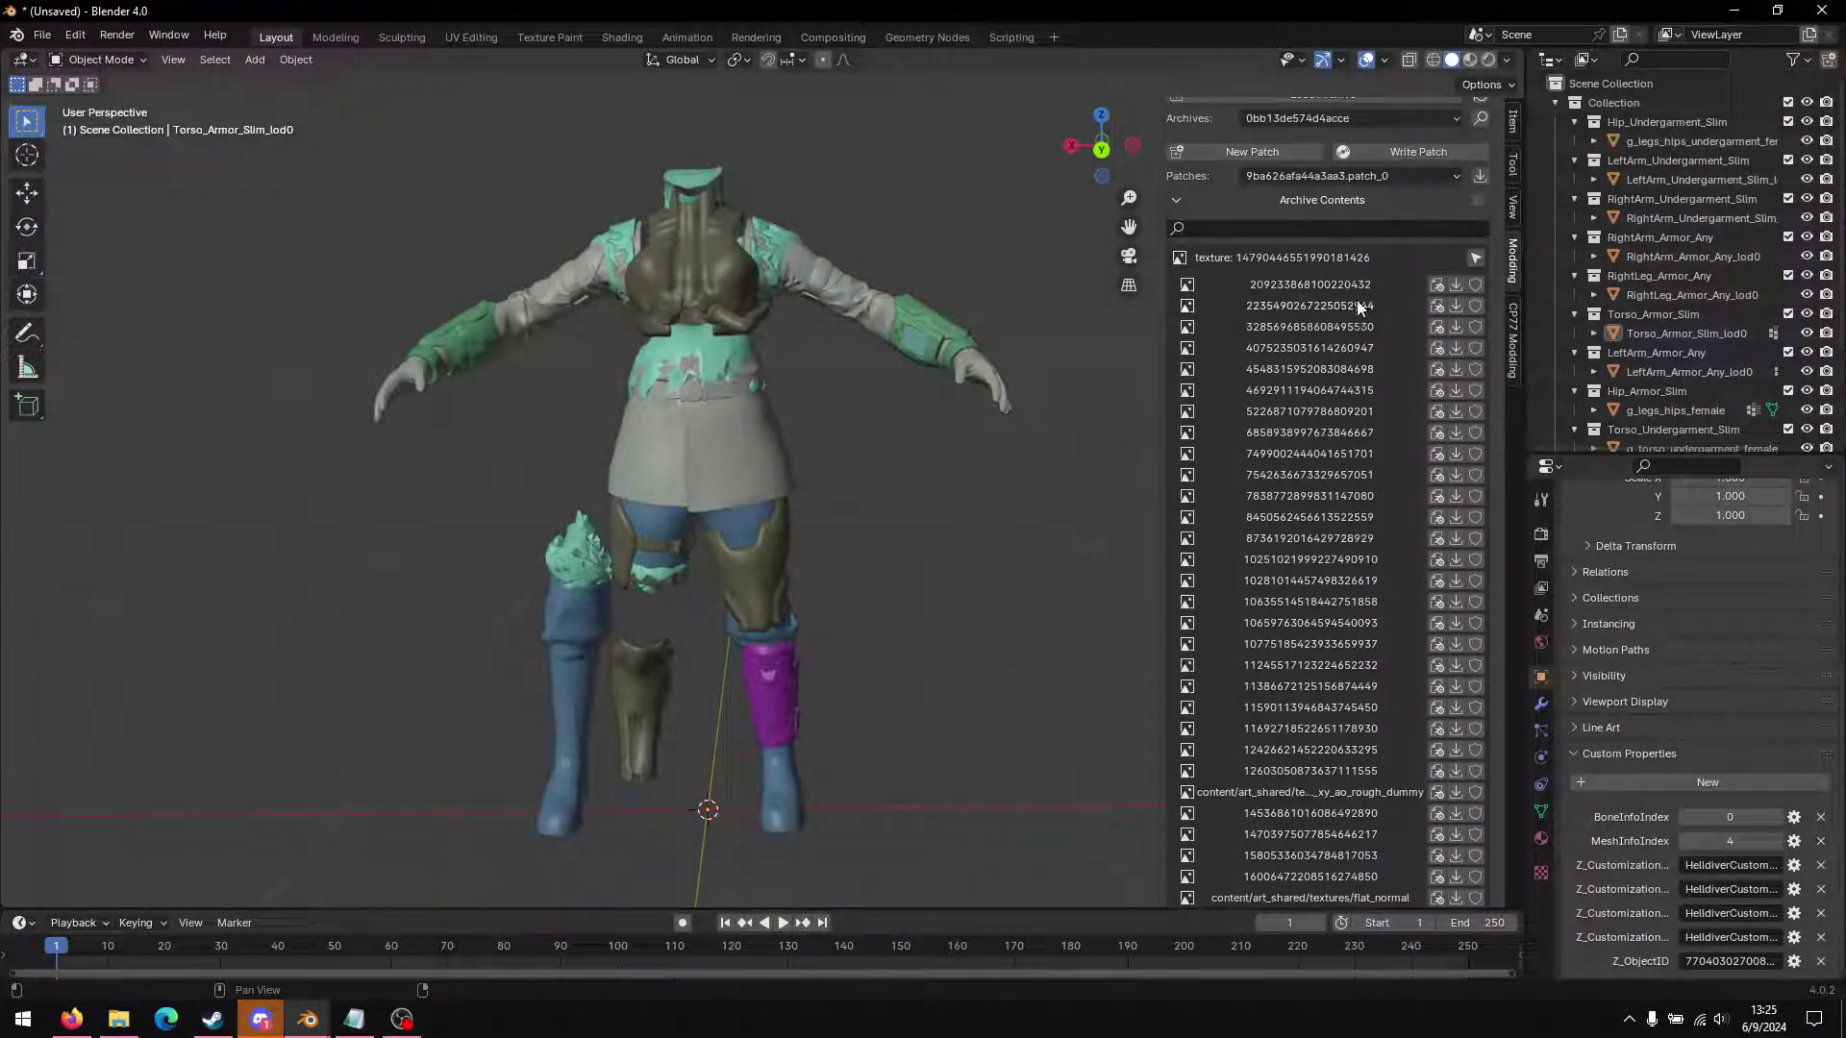
{"action": "scroll", "coordinate": [1358, 308], "scroll_direction": "up", "scroll_amount": 2}
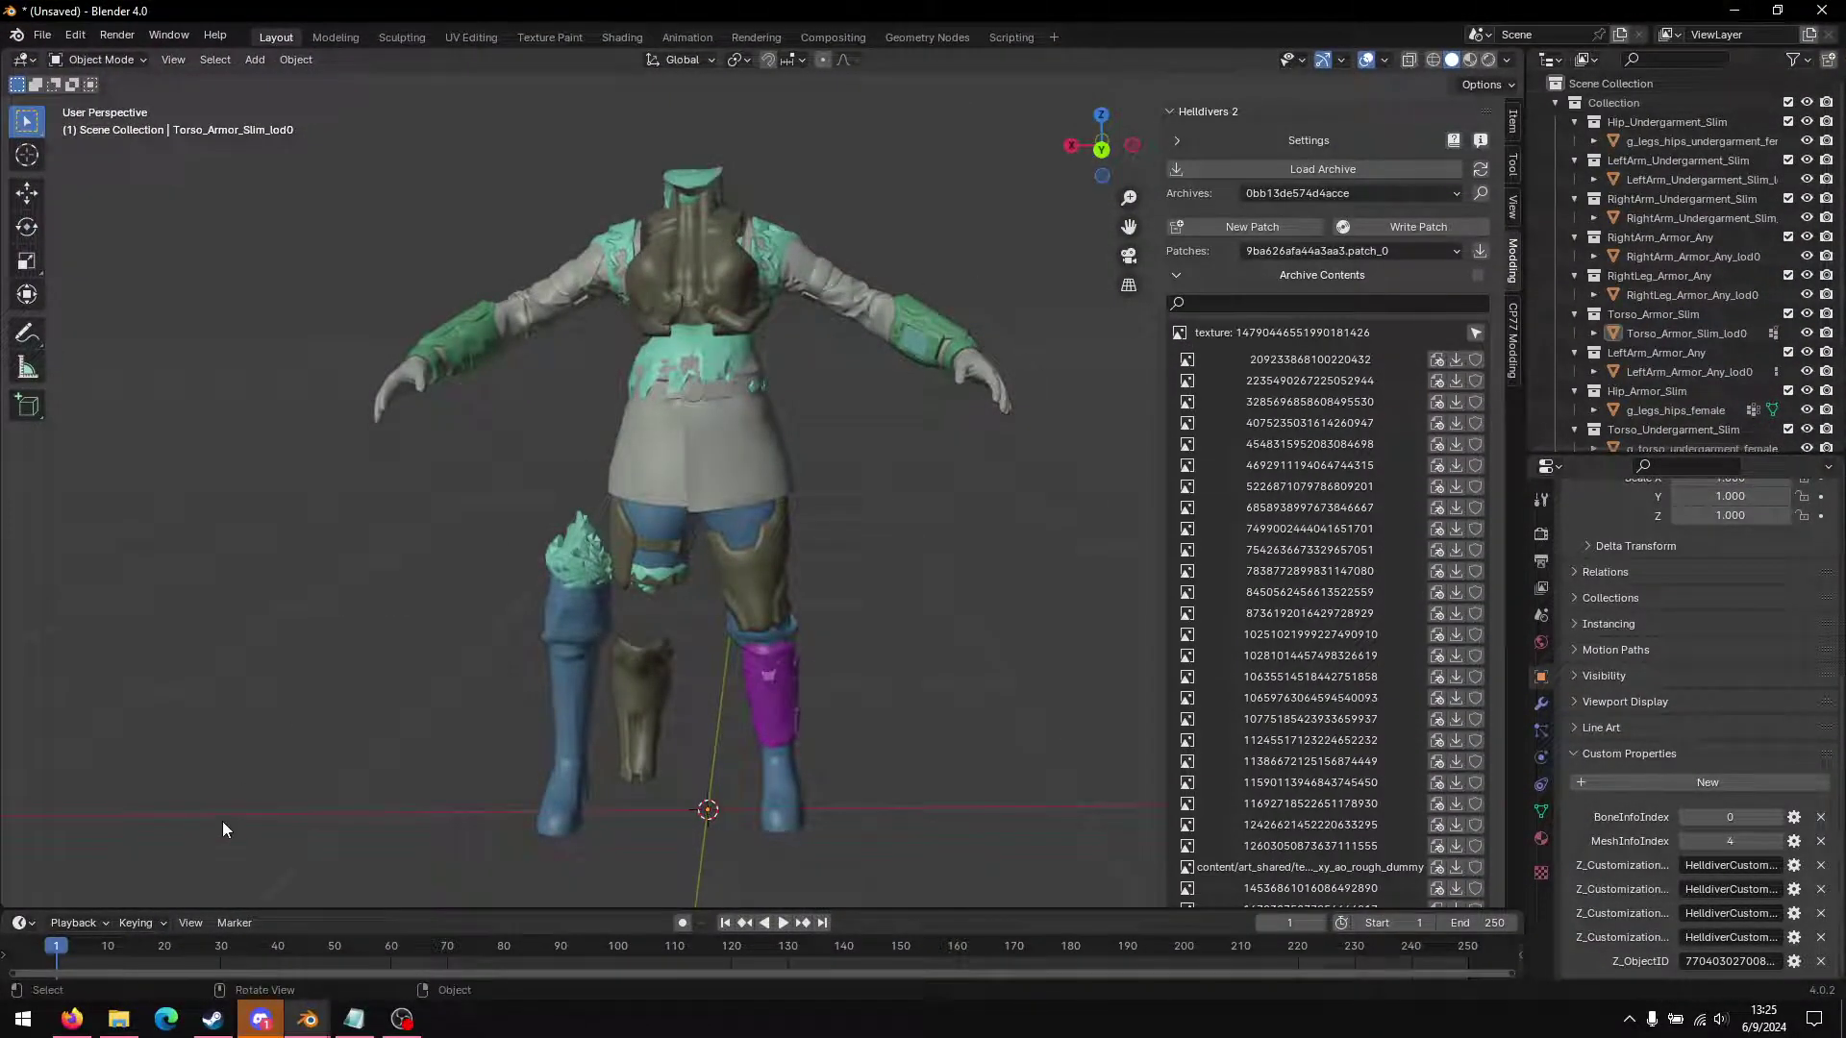
Step: Open a new File Explorer window and browse to SteamLibrary\steamapps\common on the Steam (D:) drive
{"action": "right_click", "coordinate": [118, 1019]}
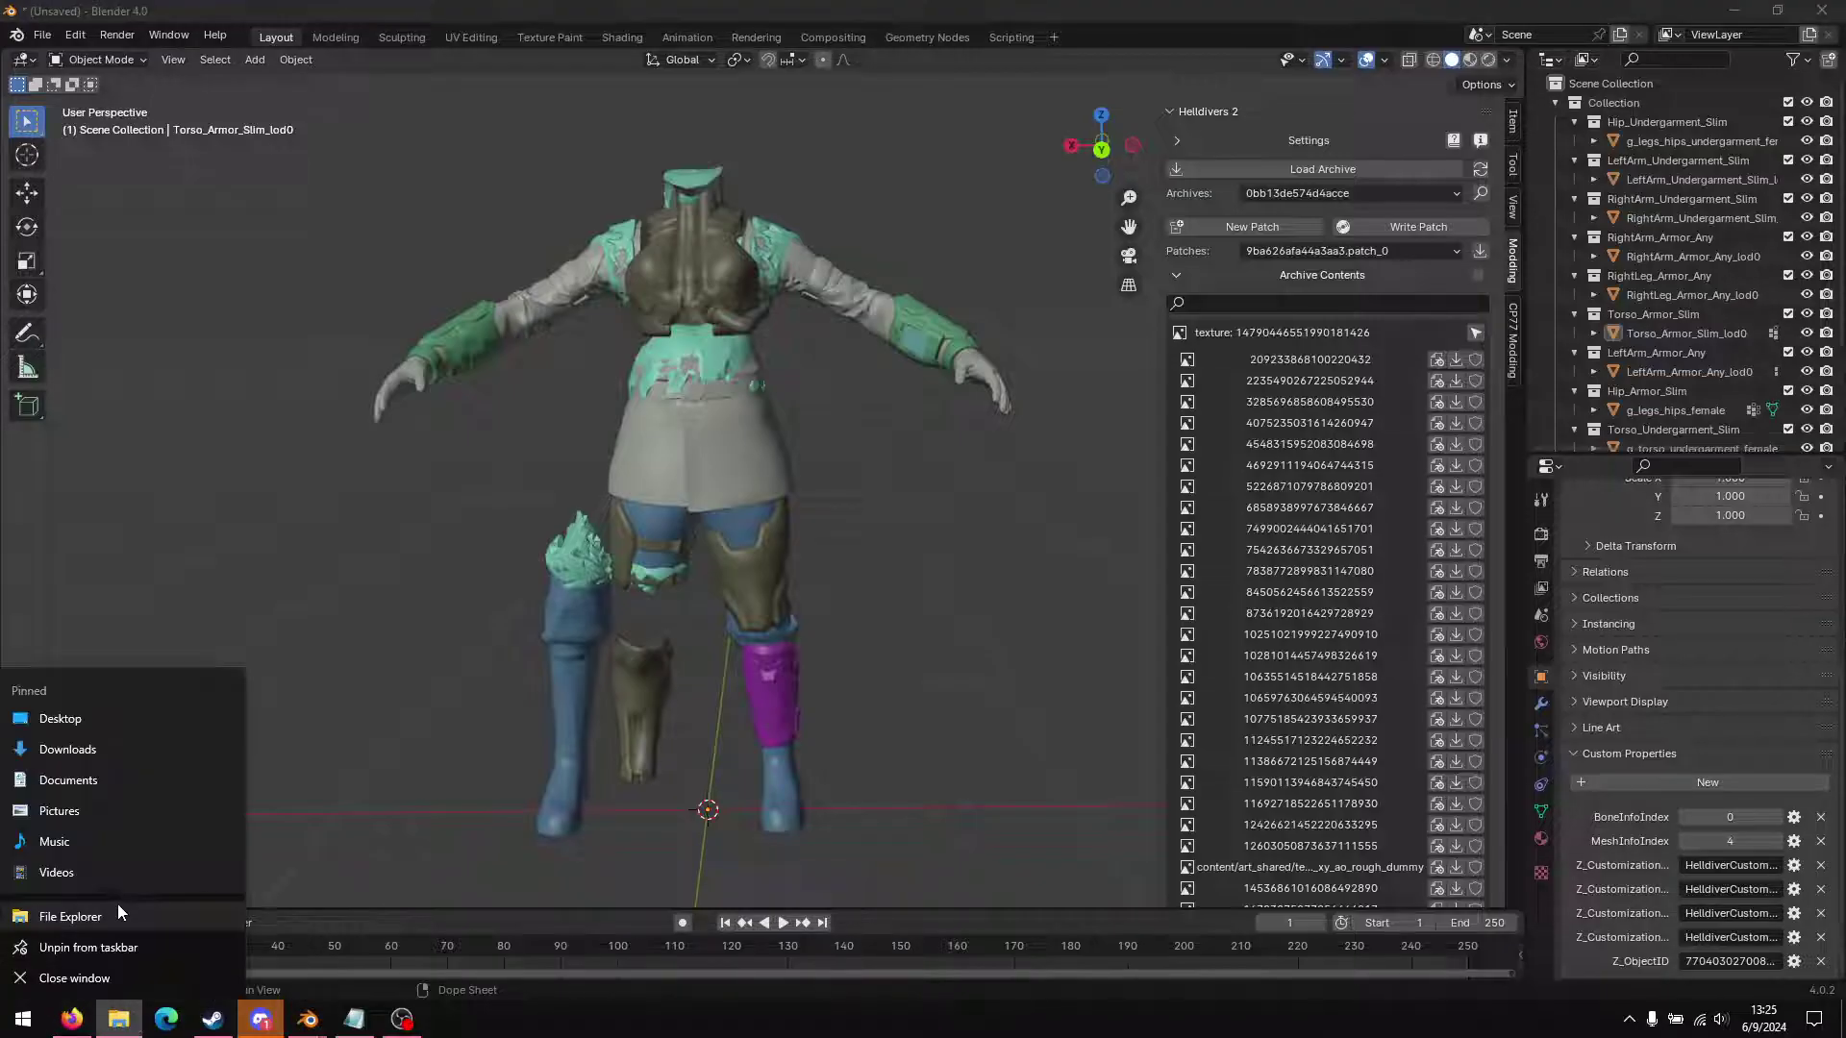
{"action": "left_click", "coordinate": [118, 919]}
{"action": "double_click", "coordinate": [1288, 790]}
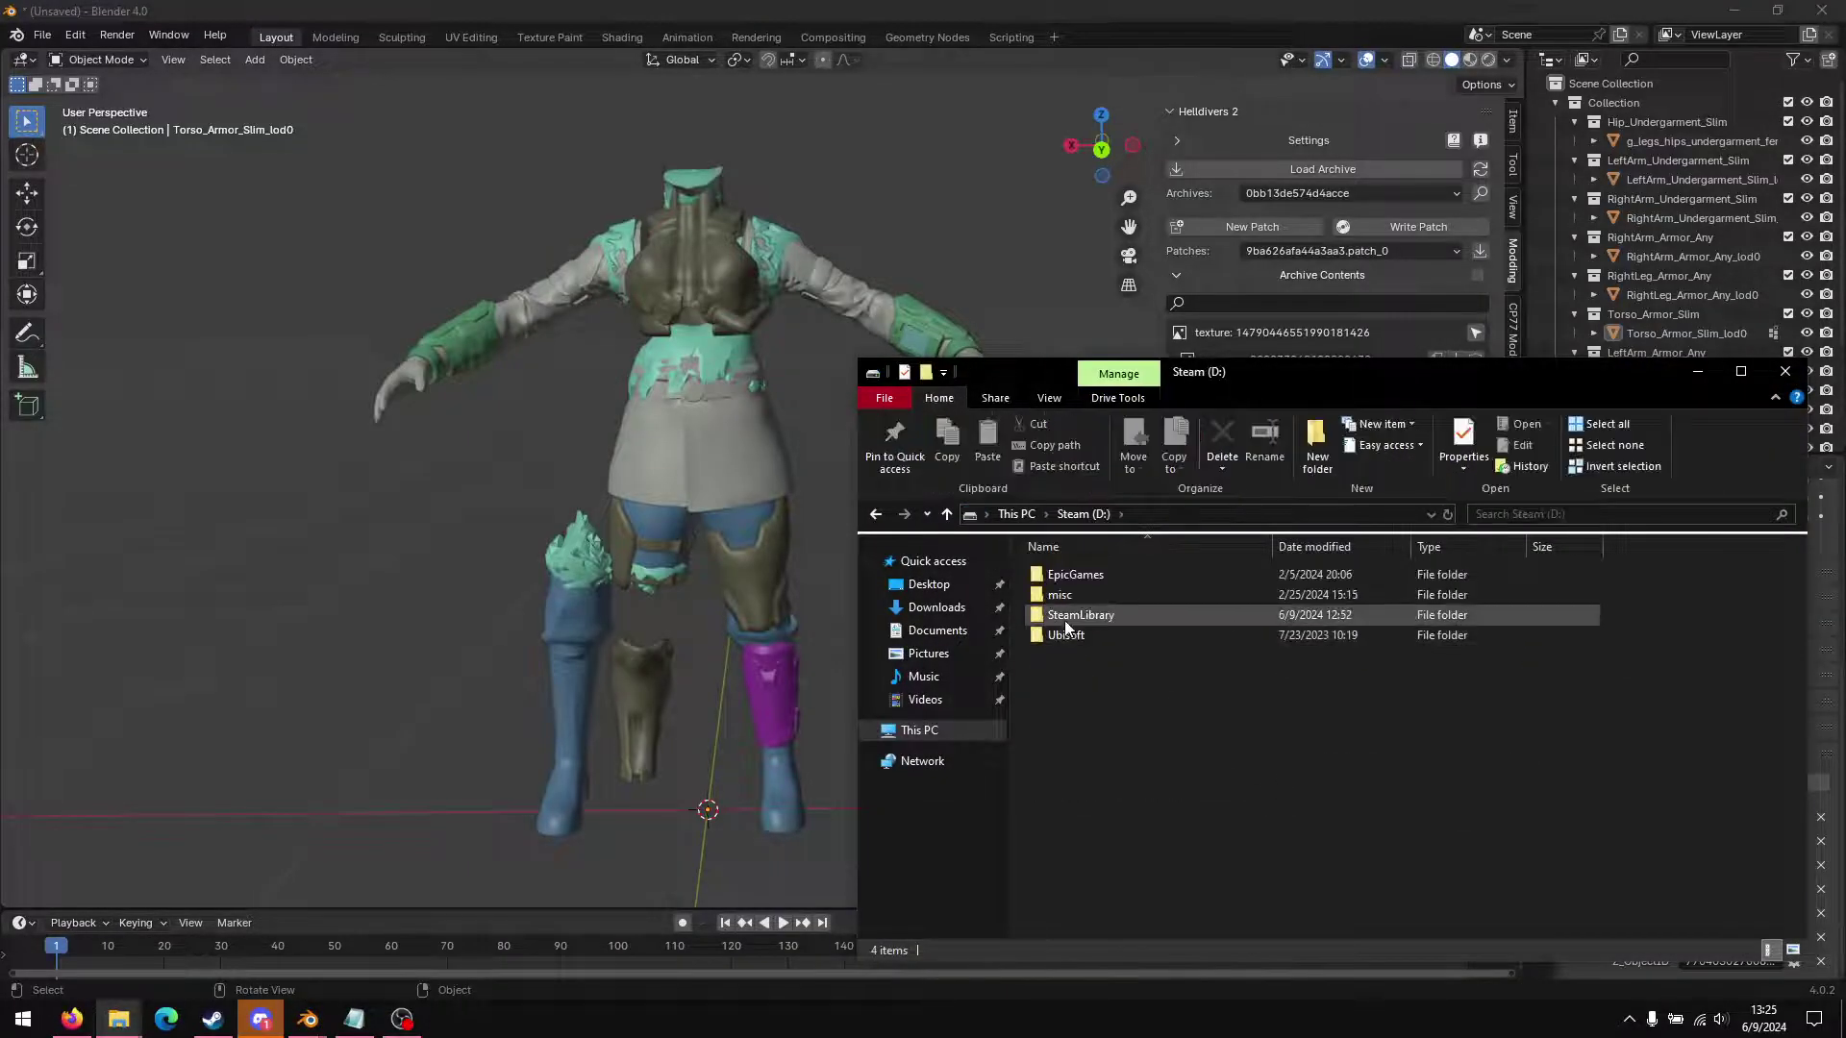
{"action": "double_click", "coordinate": [1067, 615]}
{"action": "left_click", "coordinate": [1041, 577]}
{"action": "double_click", "coordinate": [1041, 577]}
{"action": "double_click", "coordinate": [1057, 575]}
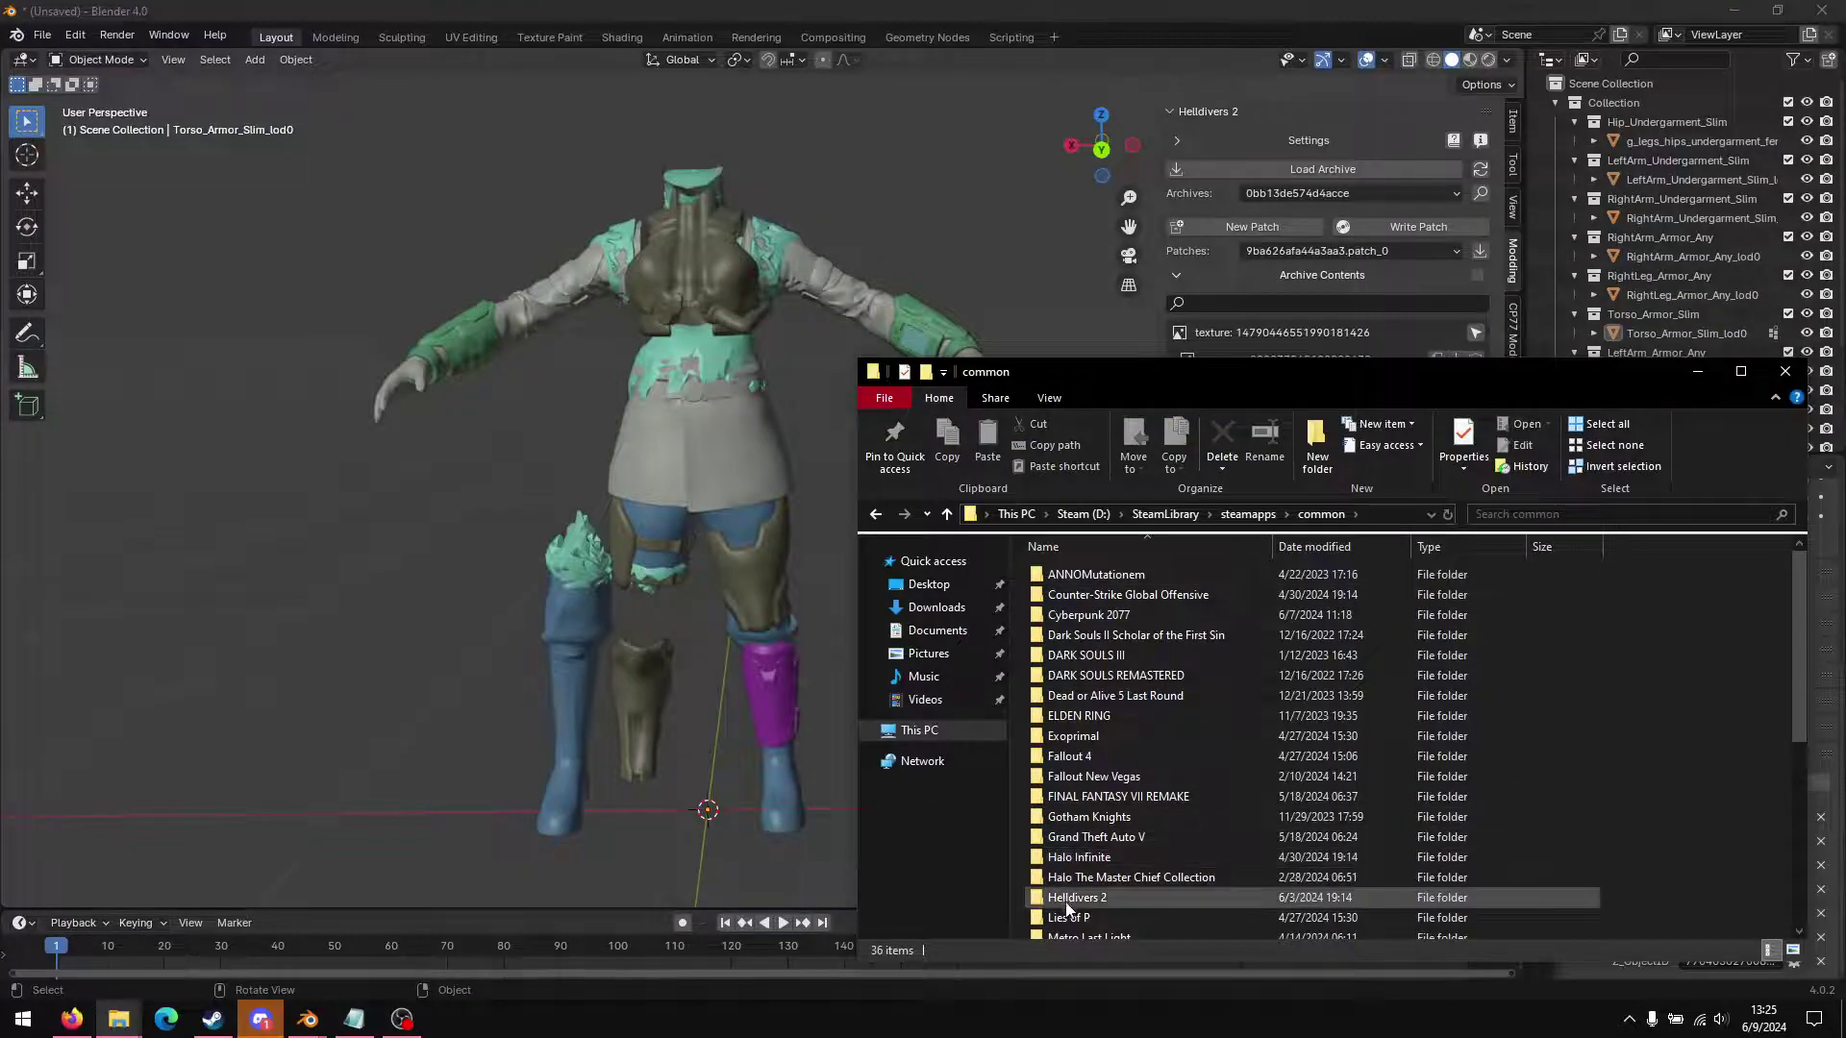
Step: Open the Helldivers 2 data folder and search it for "patch"
{"action": "double_click", "coordinate": [1069, 905]}
{"action": "left_click", "coordinate": [1061, 616]}
{"action": "left_click", "coordinate": [1058, 594]}
{"action": "double_click", "coordinate": [1059, 594]}
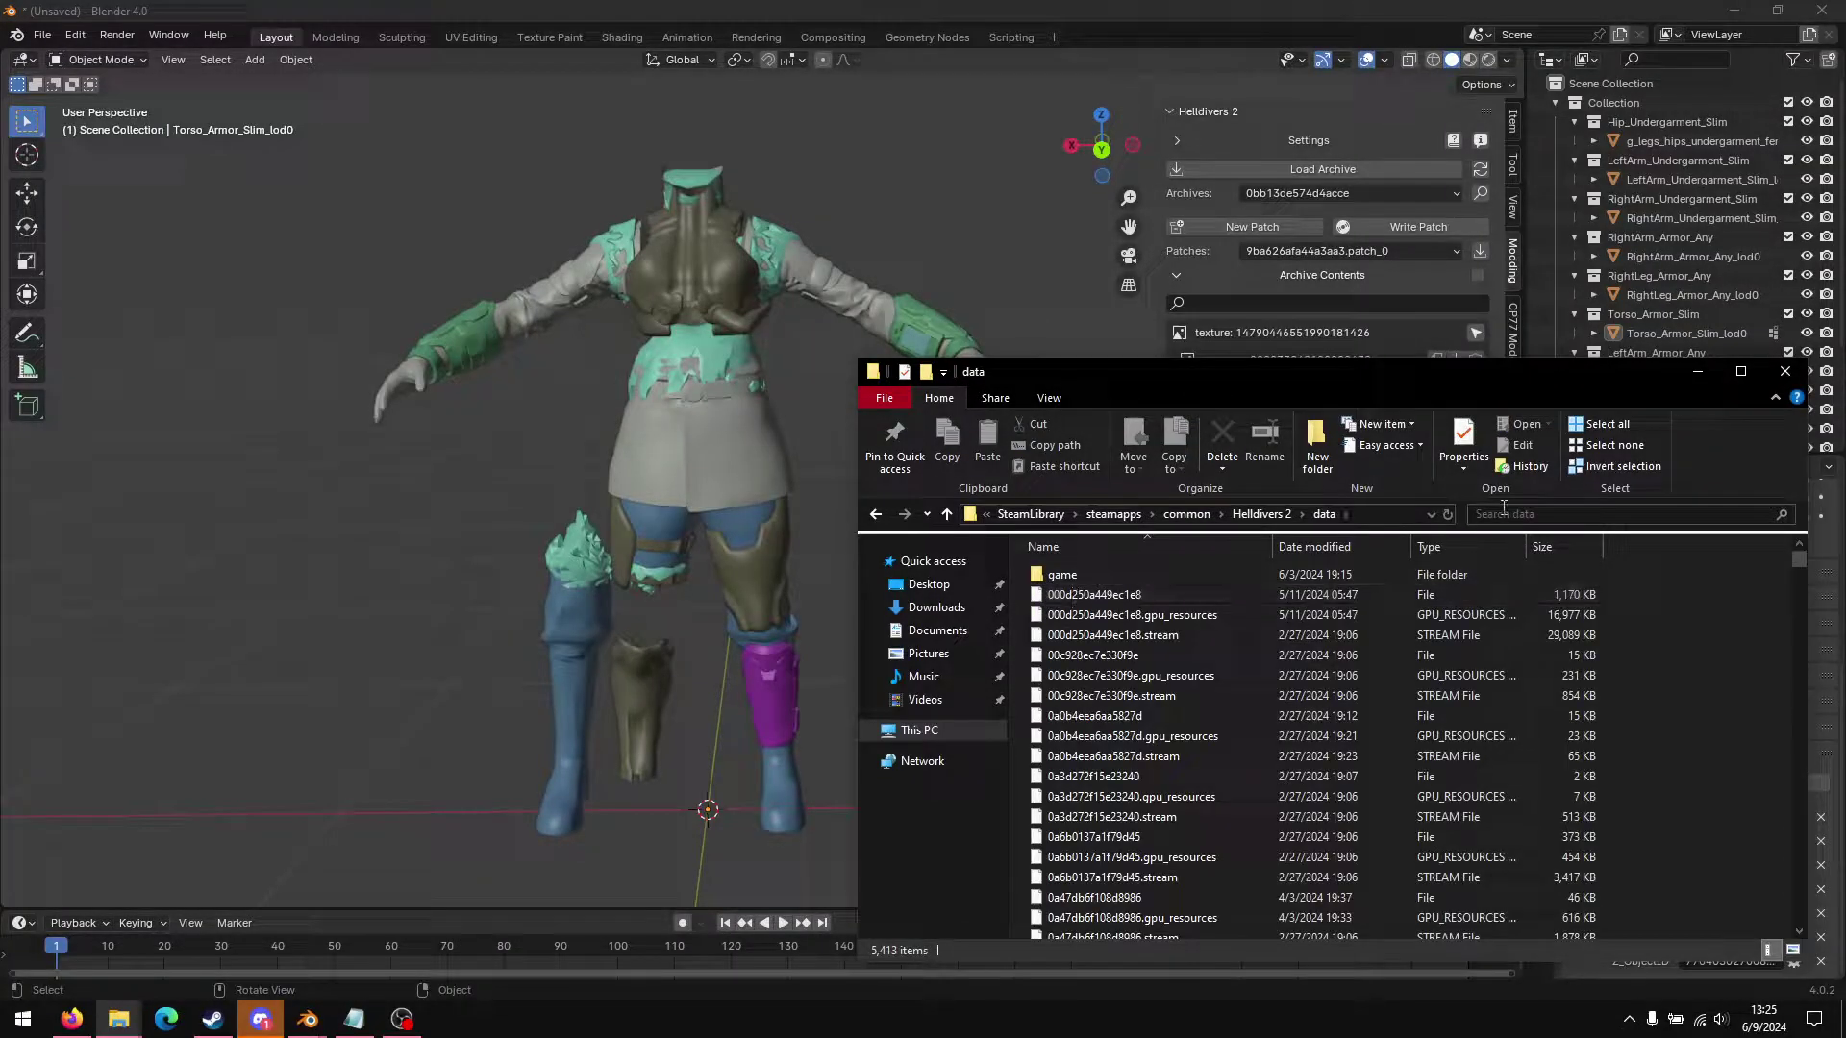
{"action": "left_click", "coordinate": [1504, 510]}
{"action": "type", "text": "patch"}
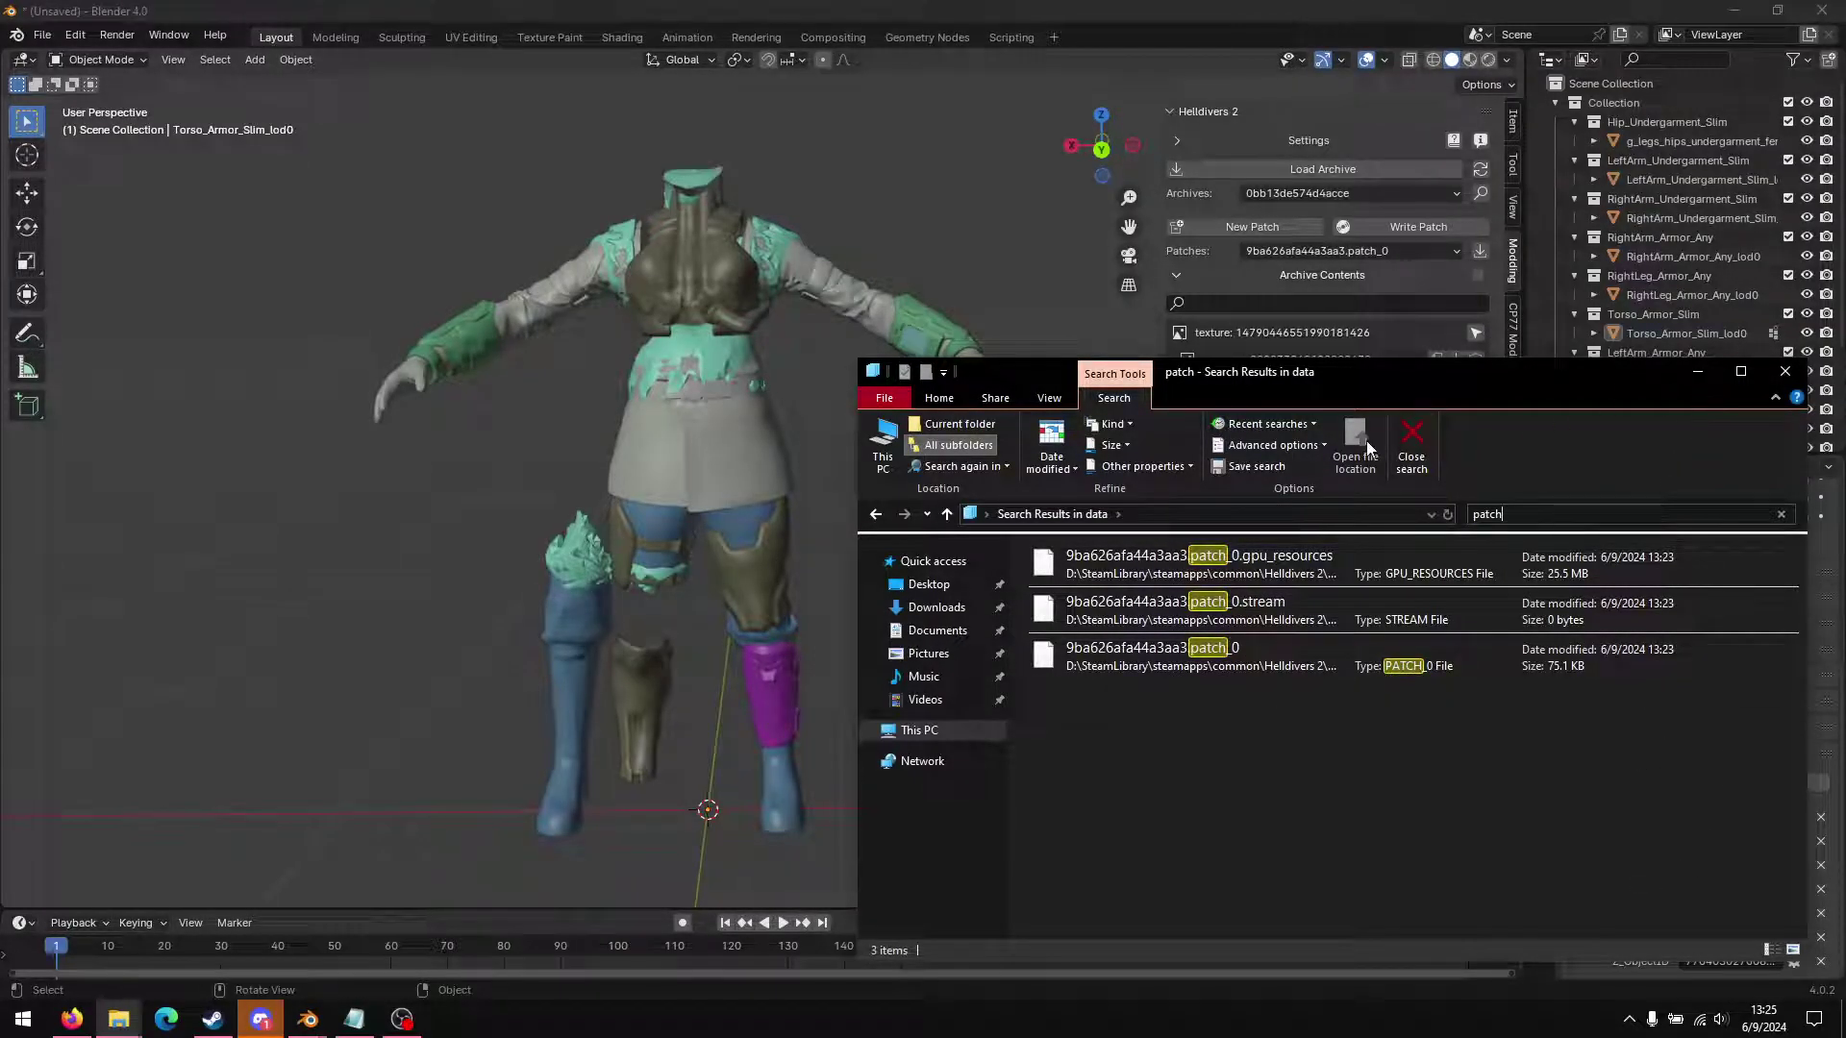
Step: Minimize the search window and Blender, and launch Helldivers 2 from the desktop
{"action": "left_click", "coordinate": [1698, 371]}
{"action": "left_click", "coordinate": [1733, 10]}
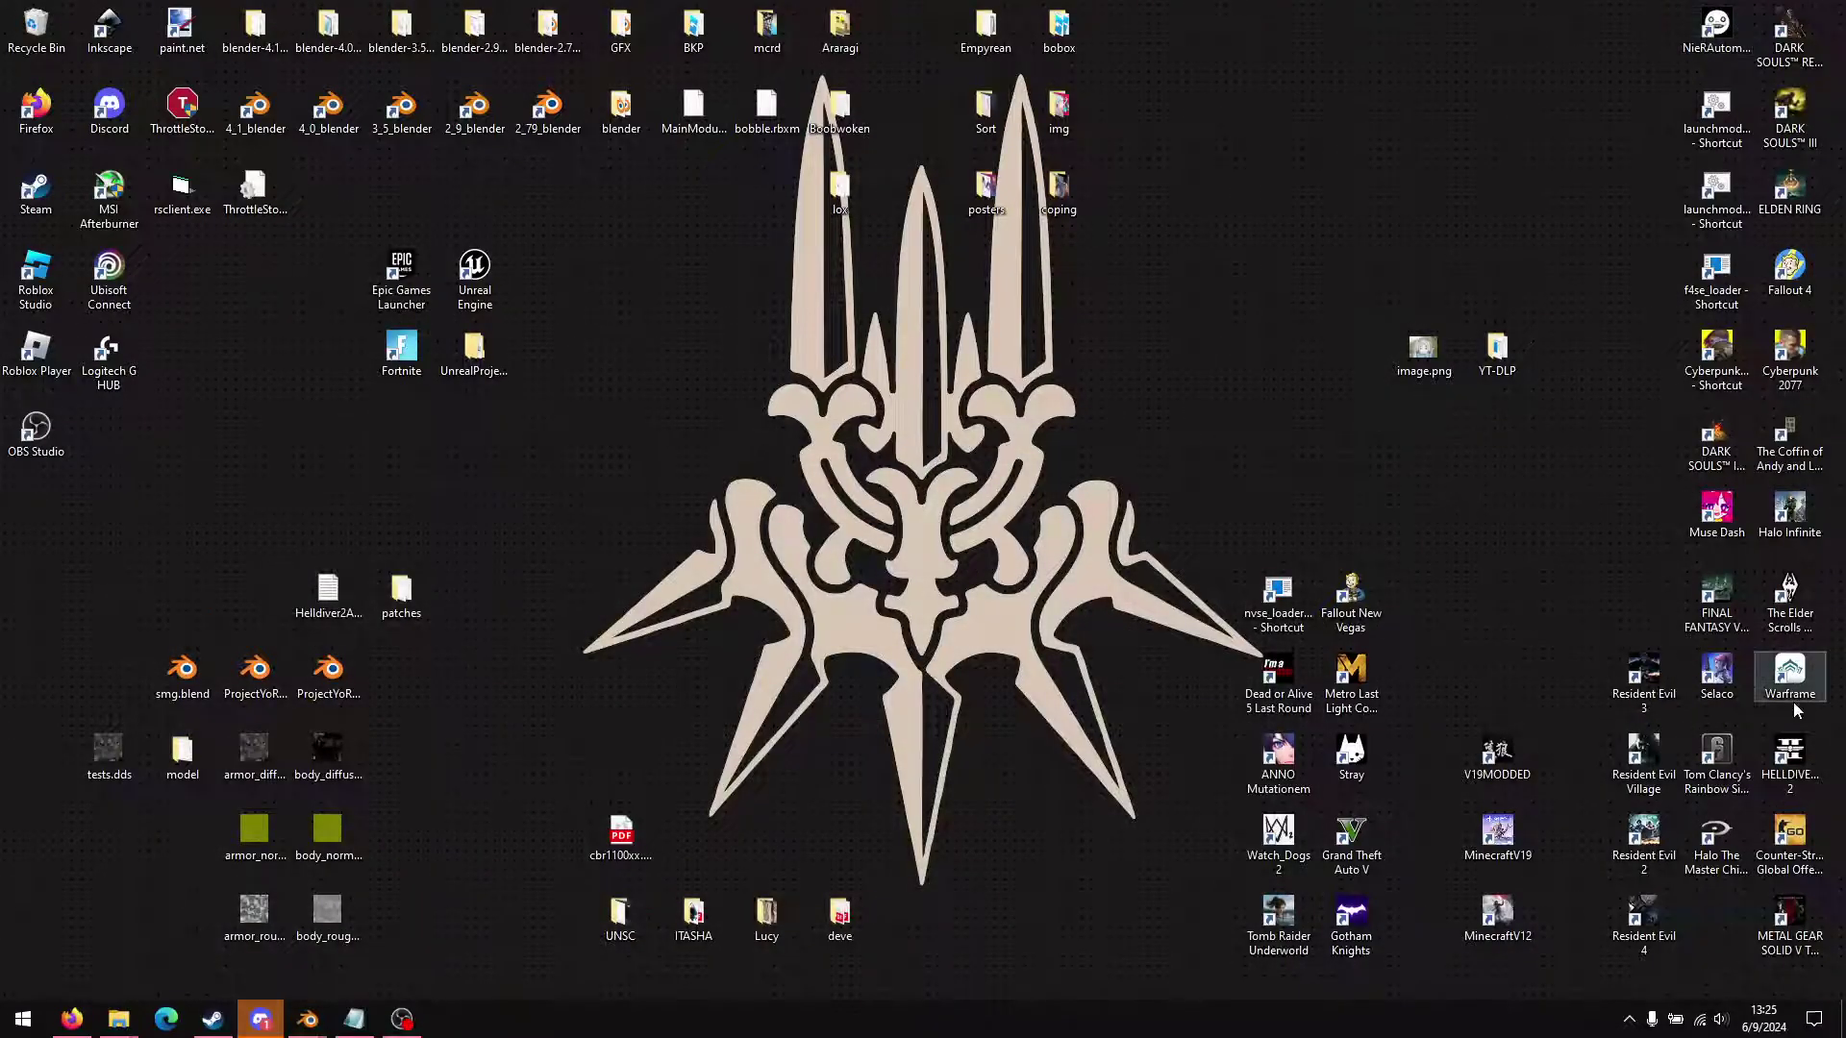
{"action": "double_click", "coordinate": [1789, 755]}
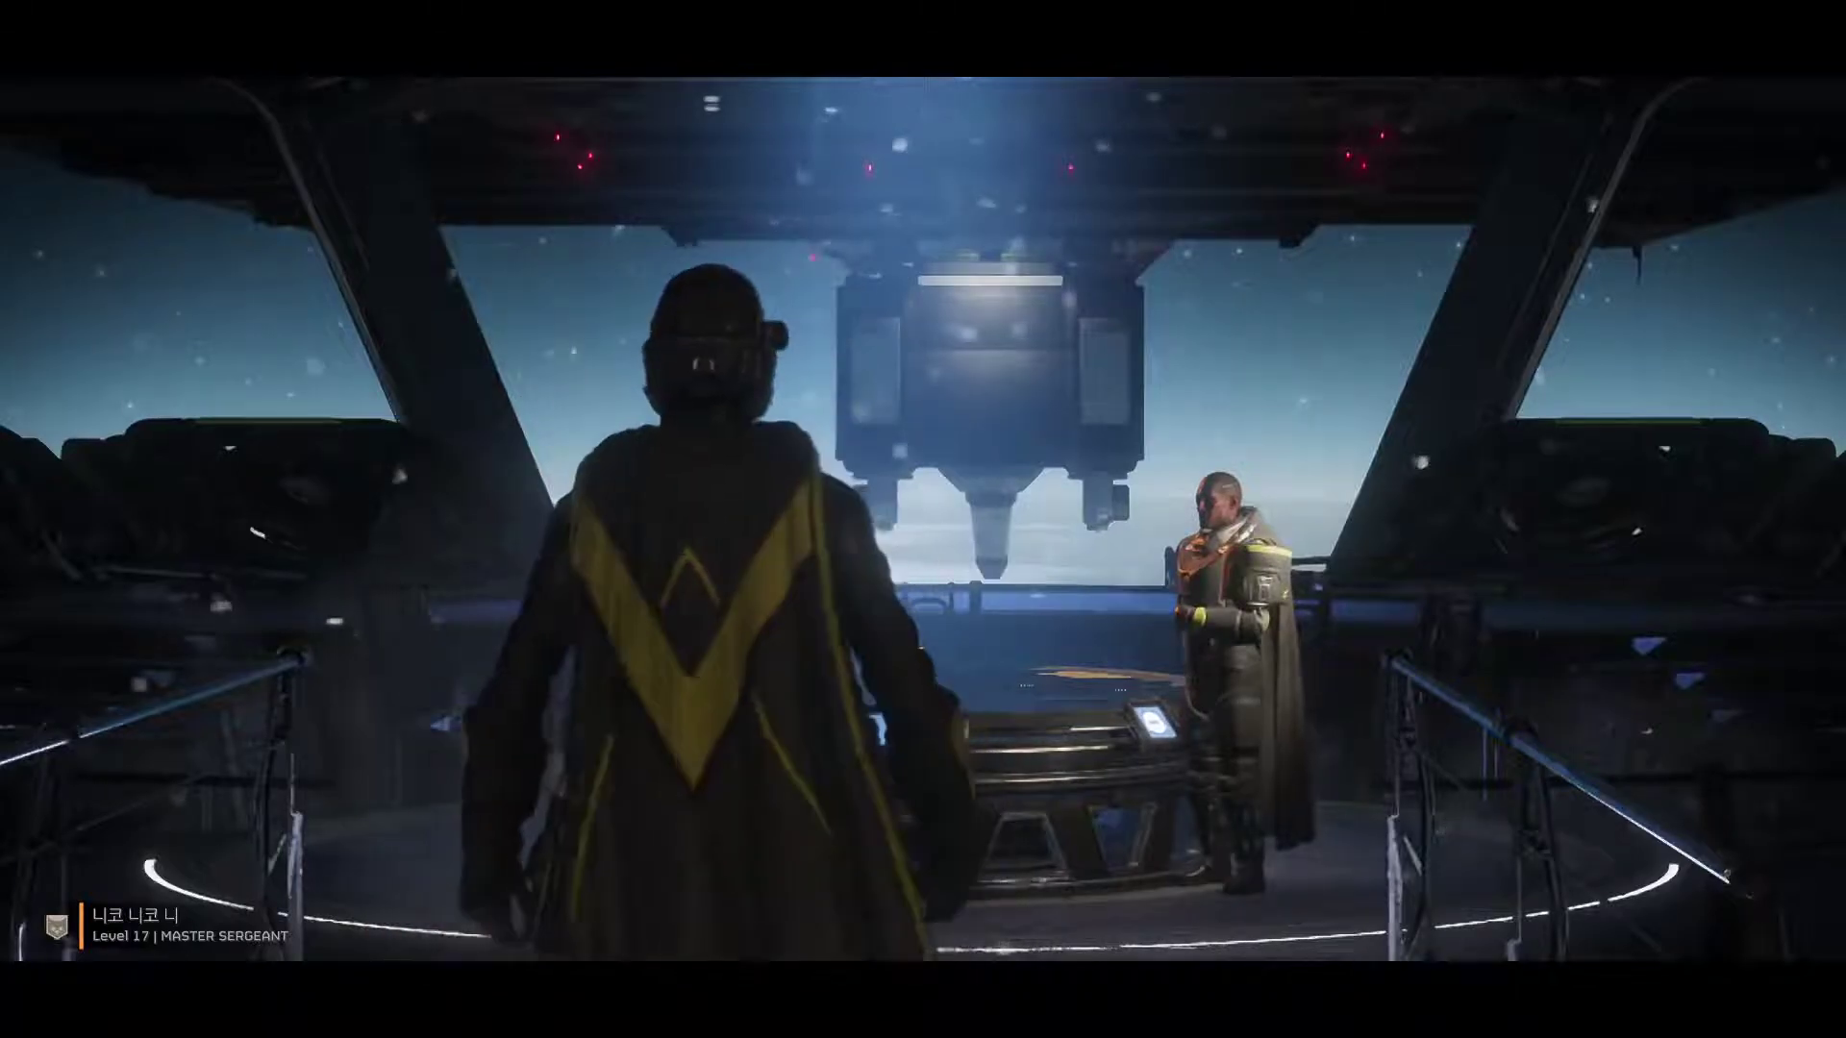
Step: Walk the character around the ship bridge and examine the custom armor in-game from the front and back
{"action": "key", "text": "w"}
{"action": "key", "text": "a"}
{"action": "key", "text": "w"}
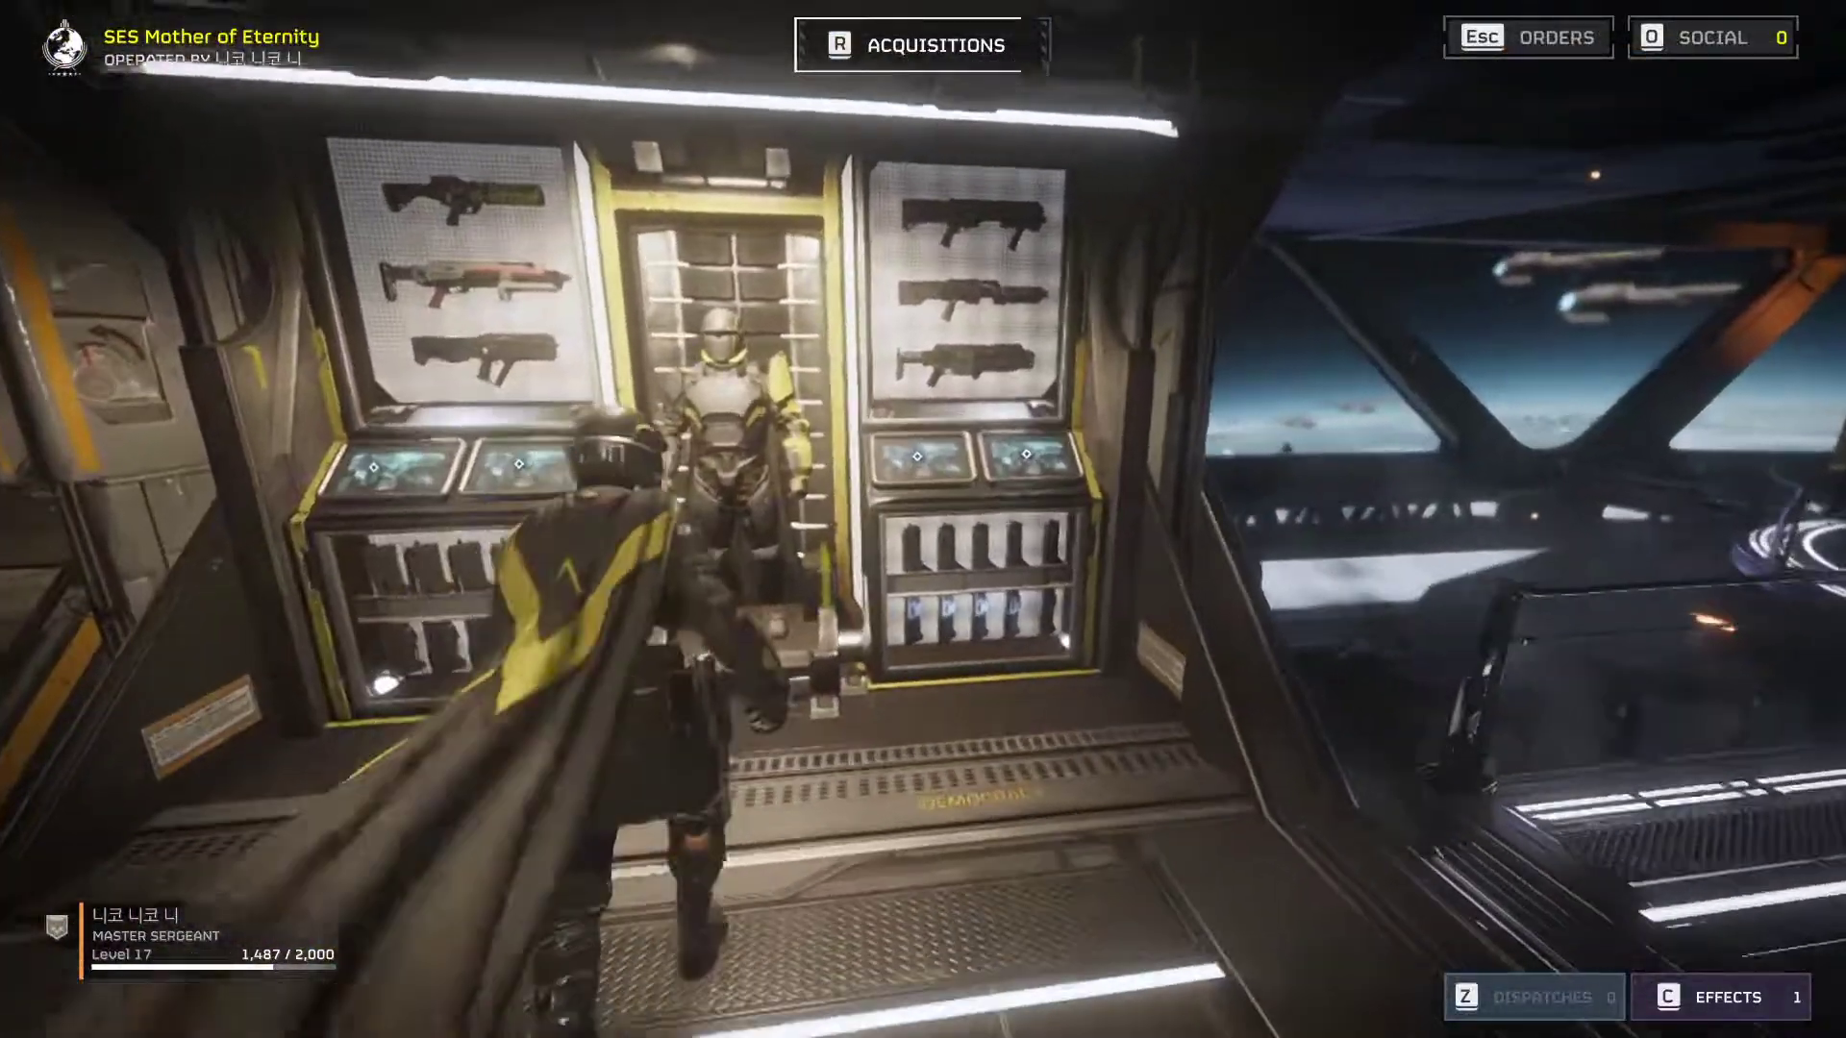
{"action": "key", "text": "s"}
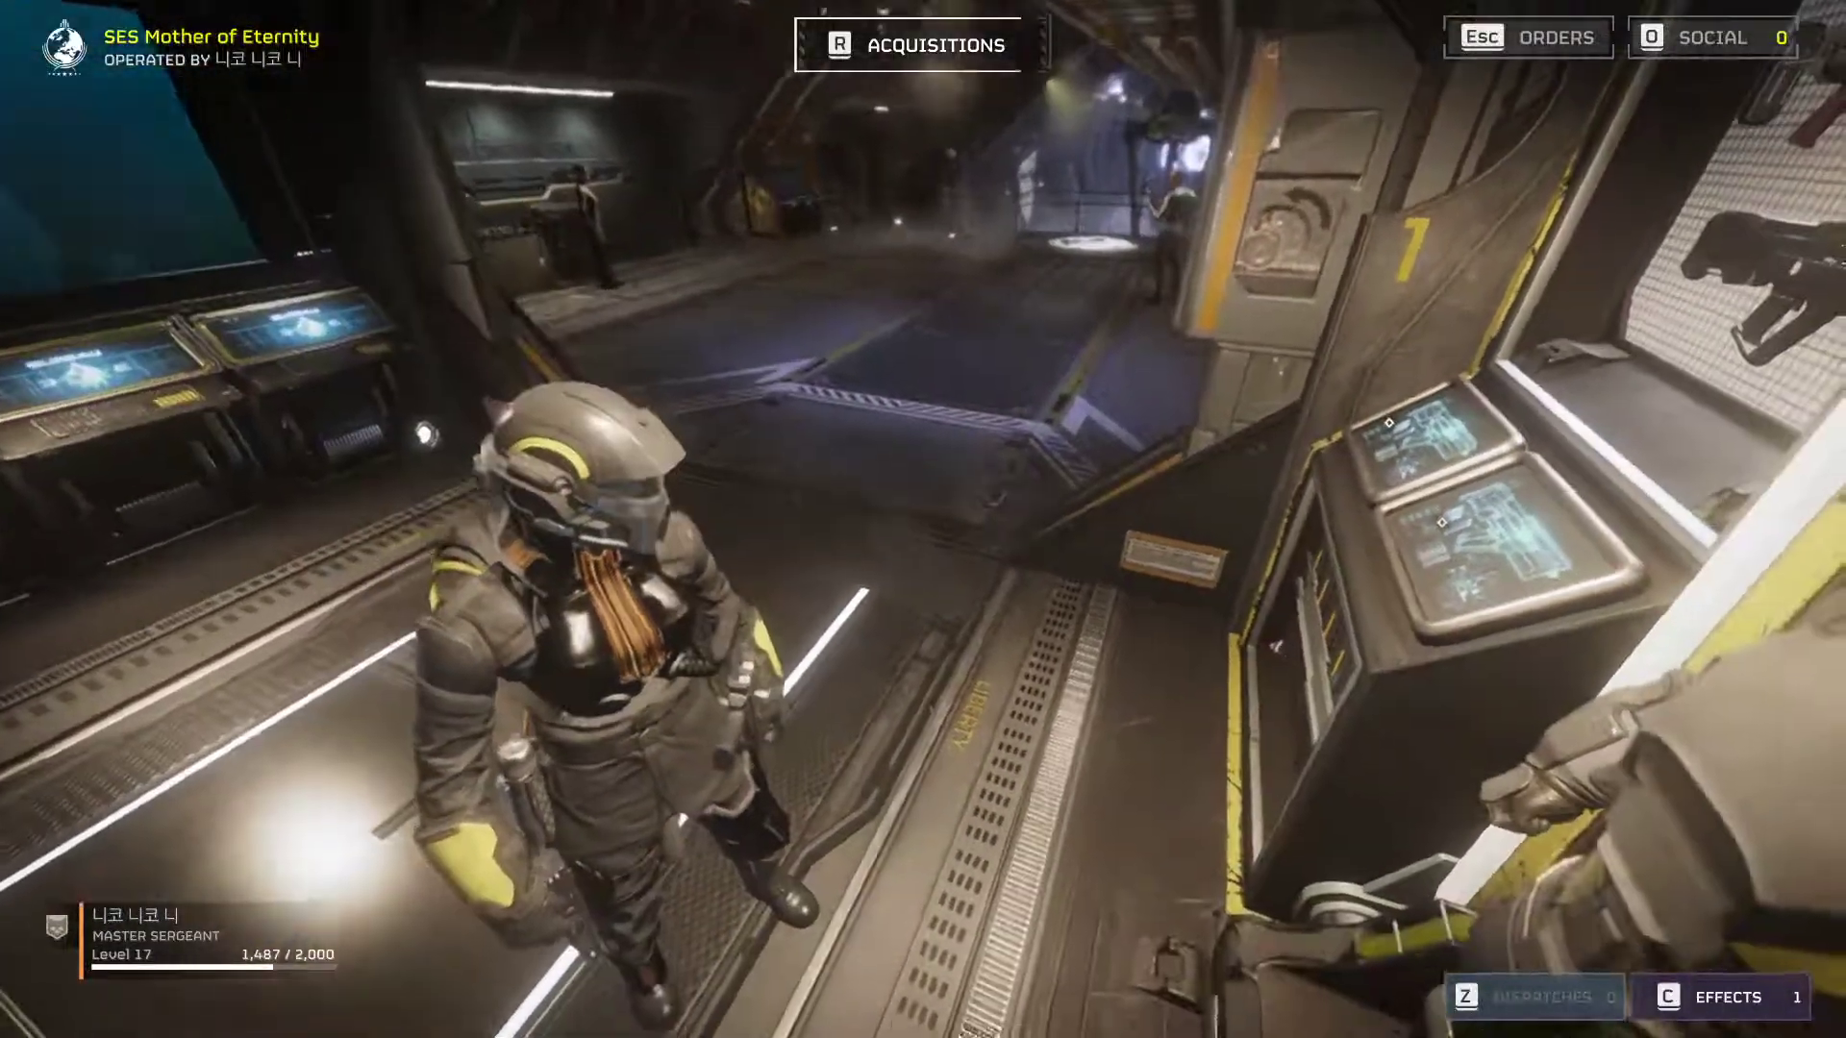
{"action": "key", "text": "alt"}
{"action": "key", "text": "d"}
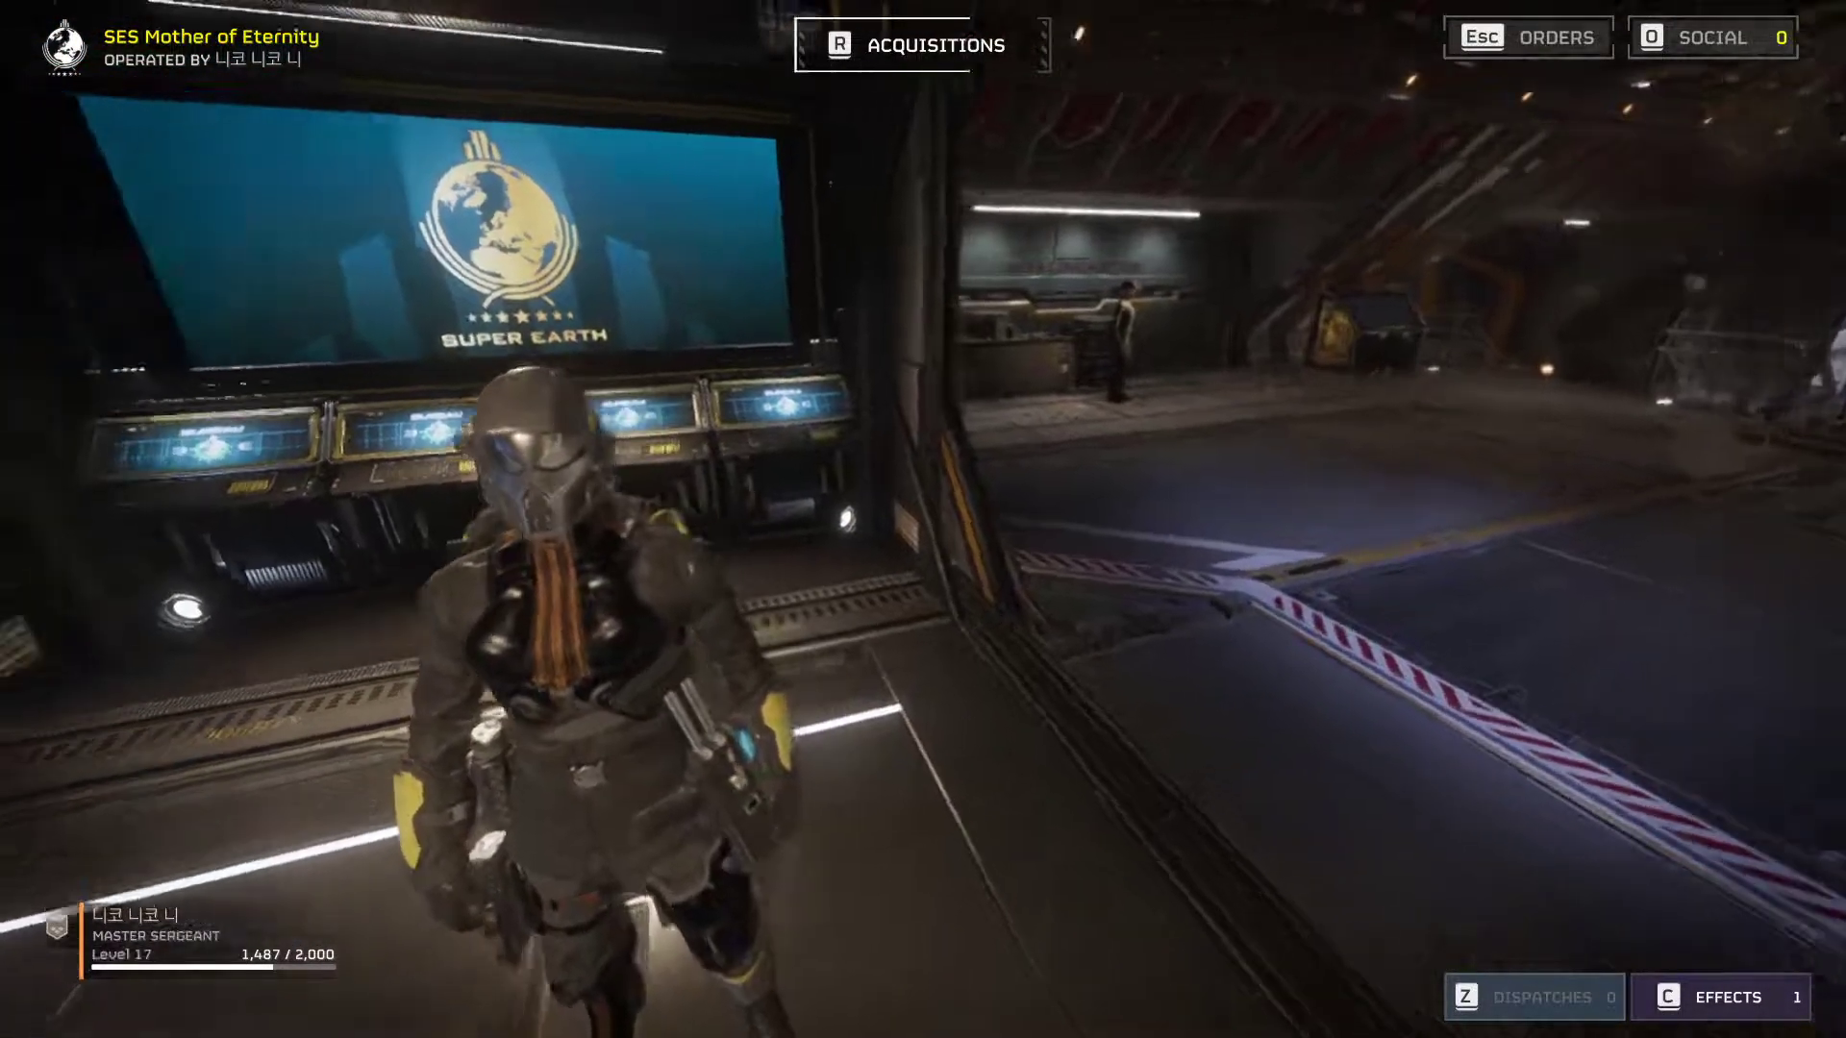
{"action": "key", "text": "w"}
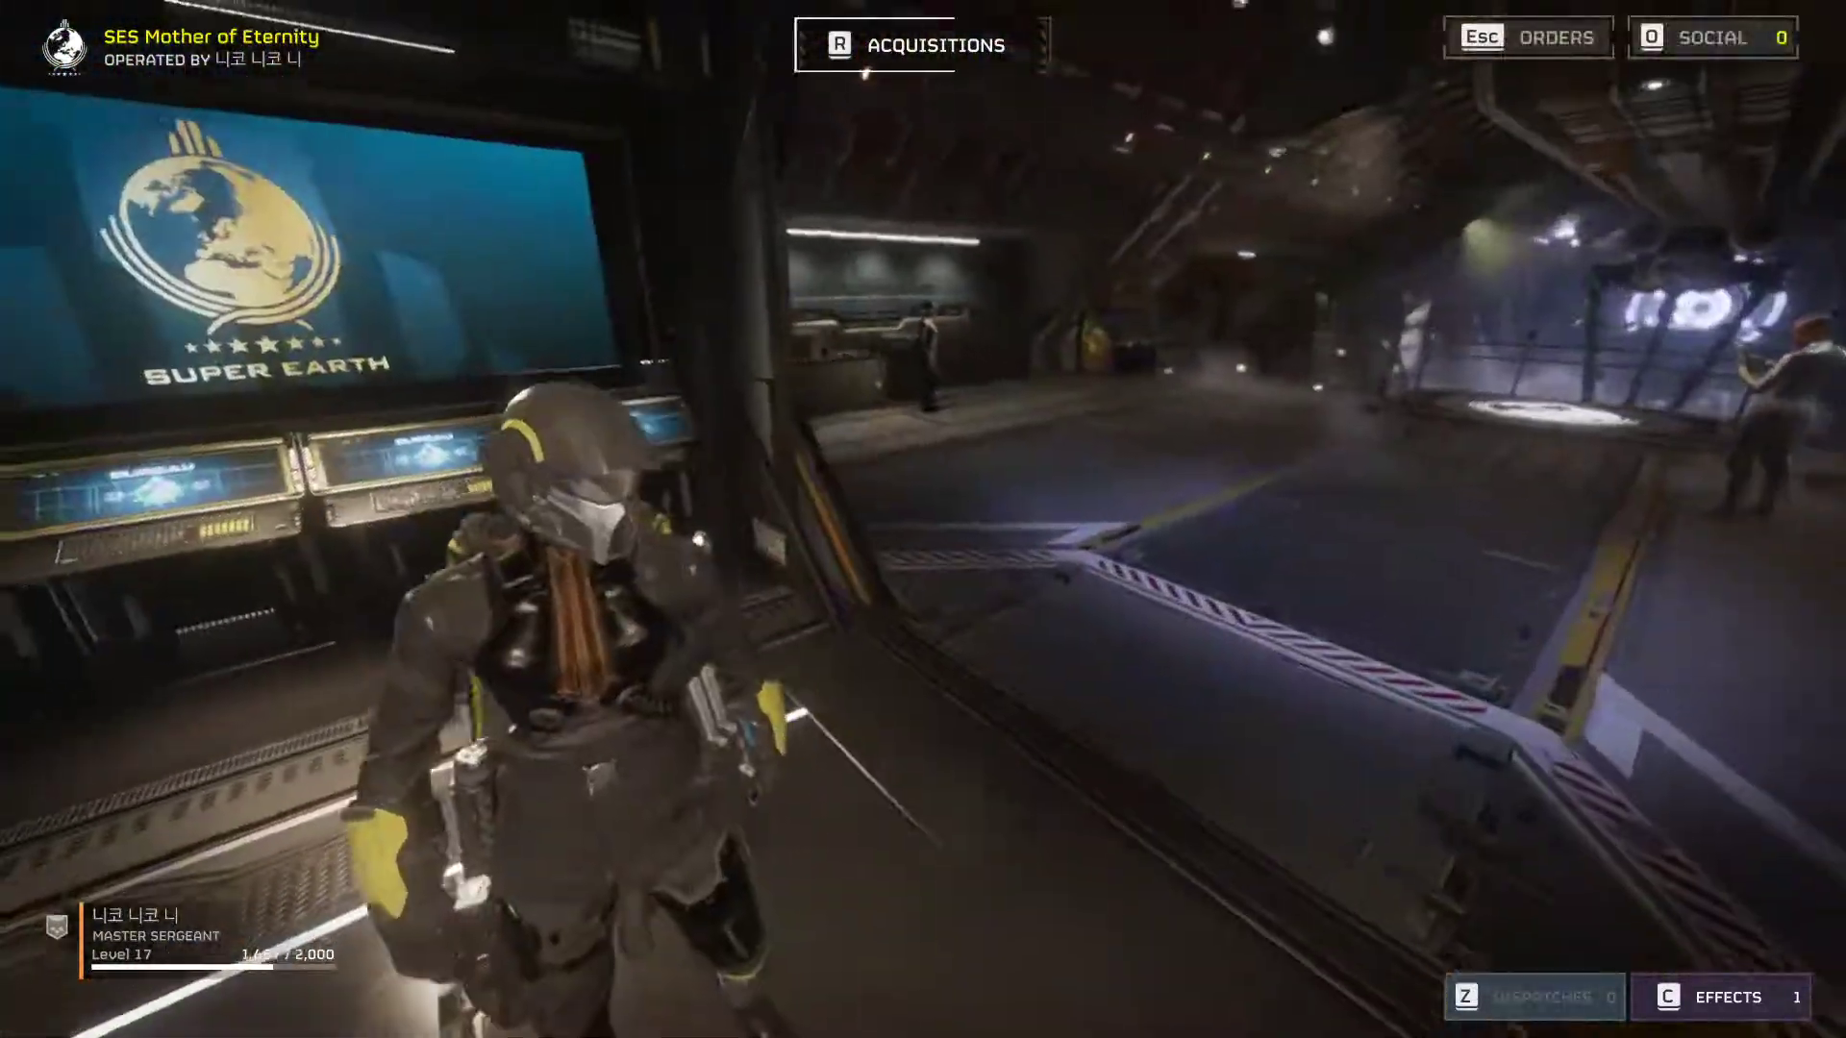
{"action": "key", "text": "w"}
{"action": "key", "text": "w"}
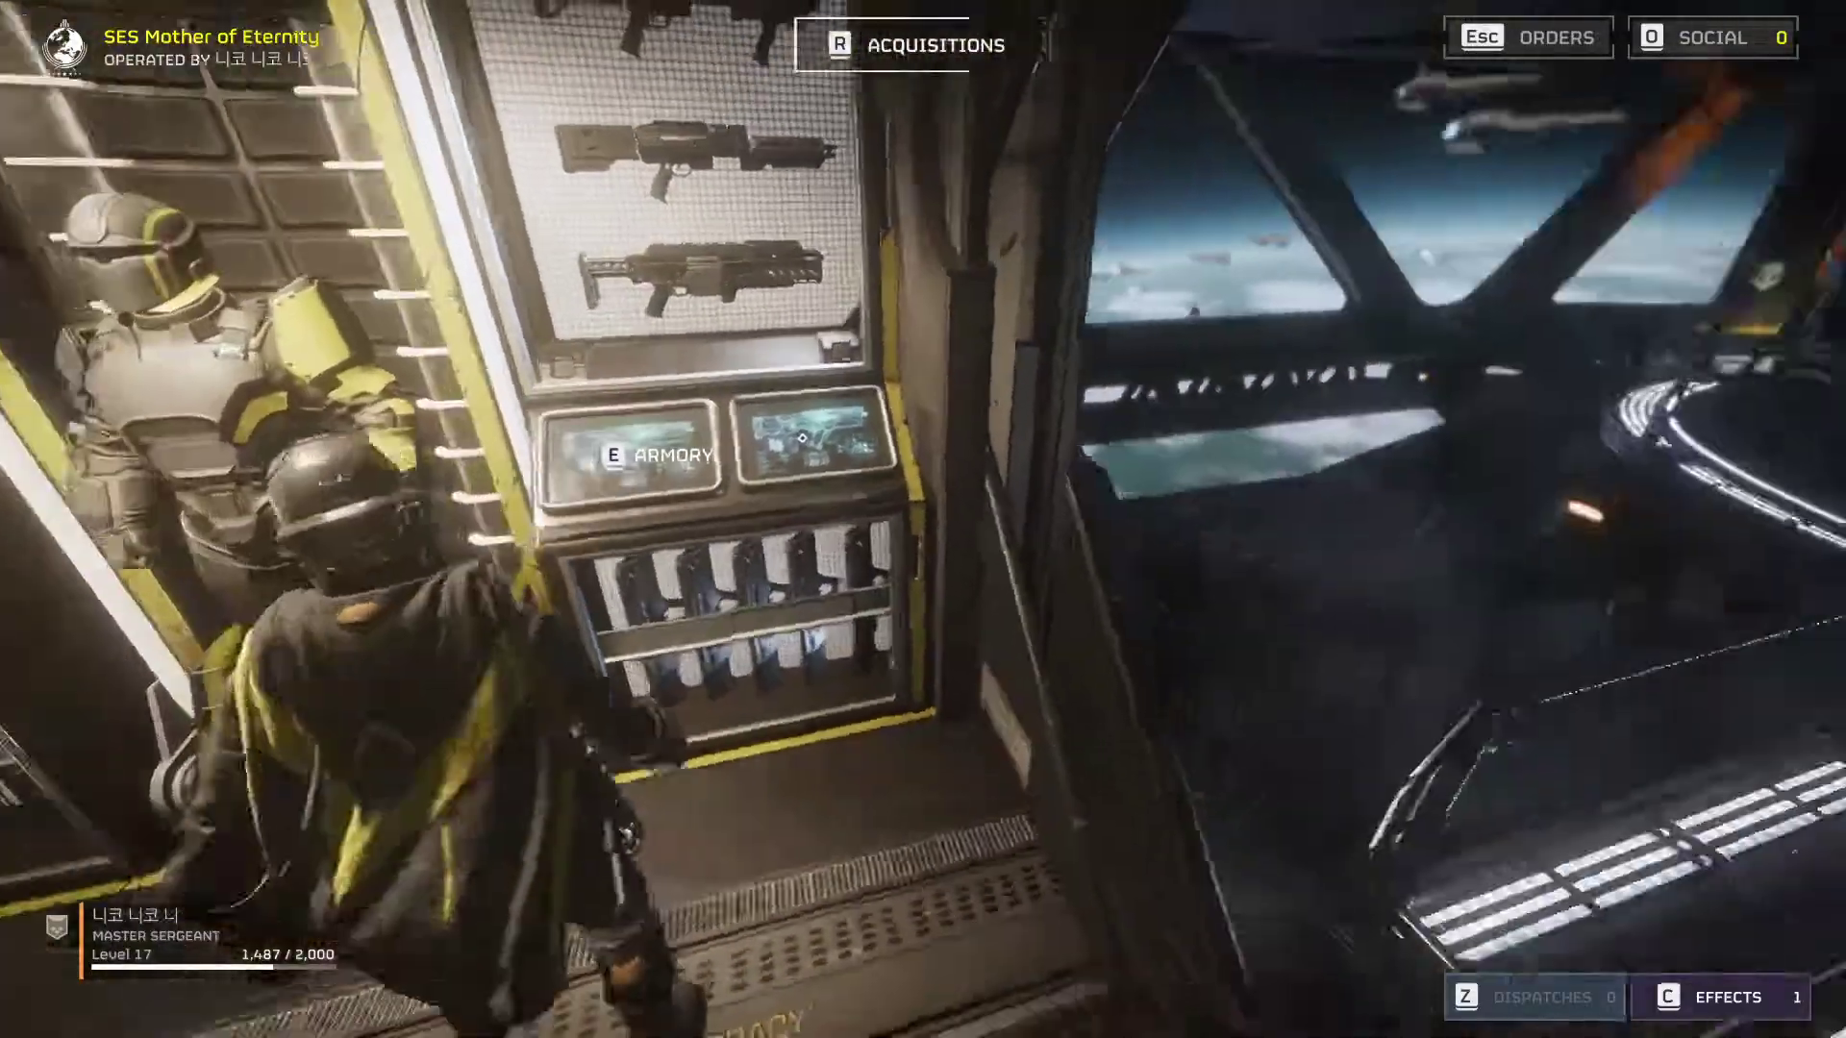
{"action": "key", "text": "w"}
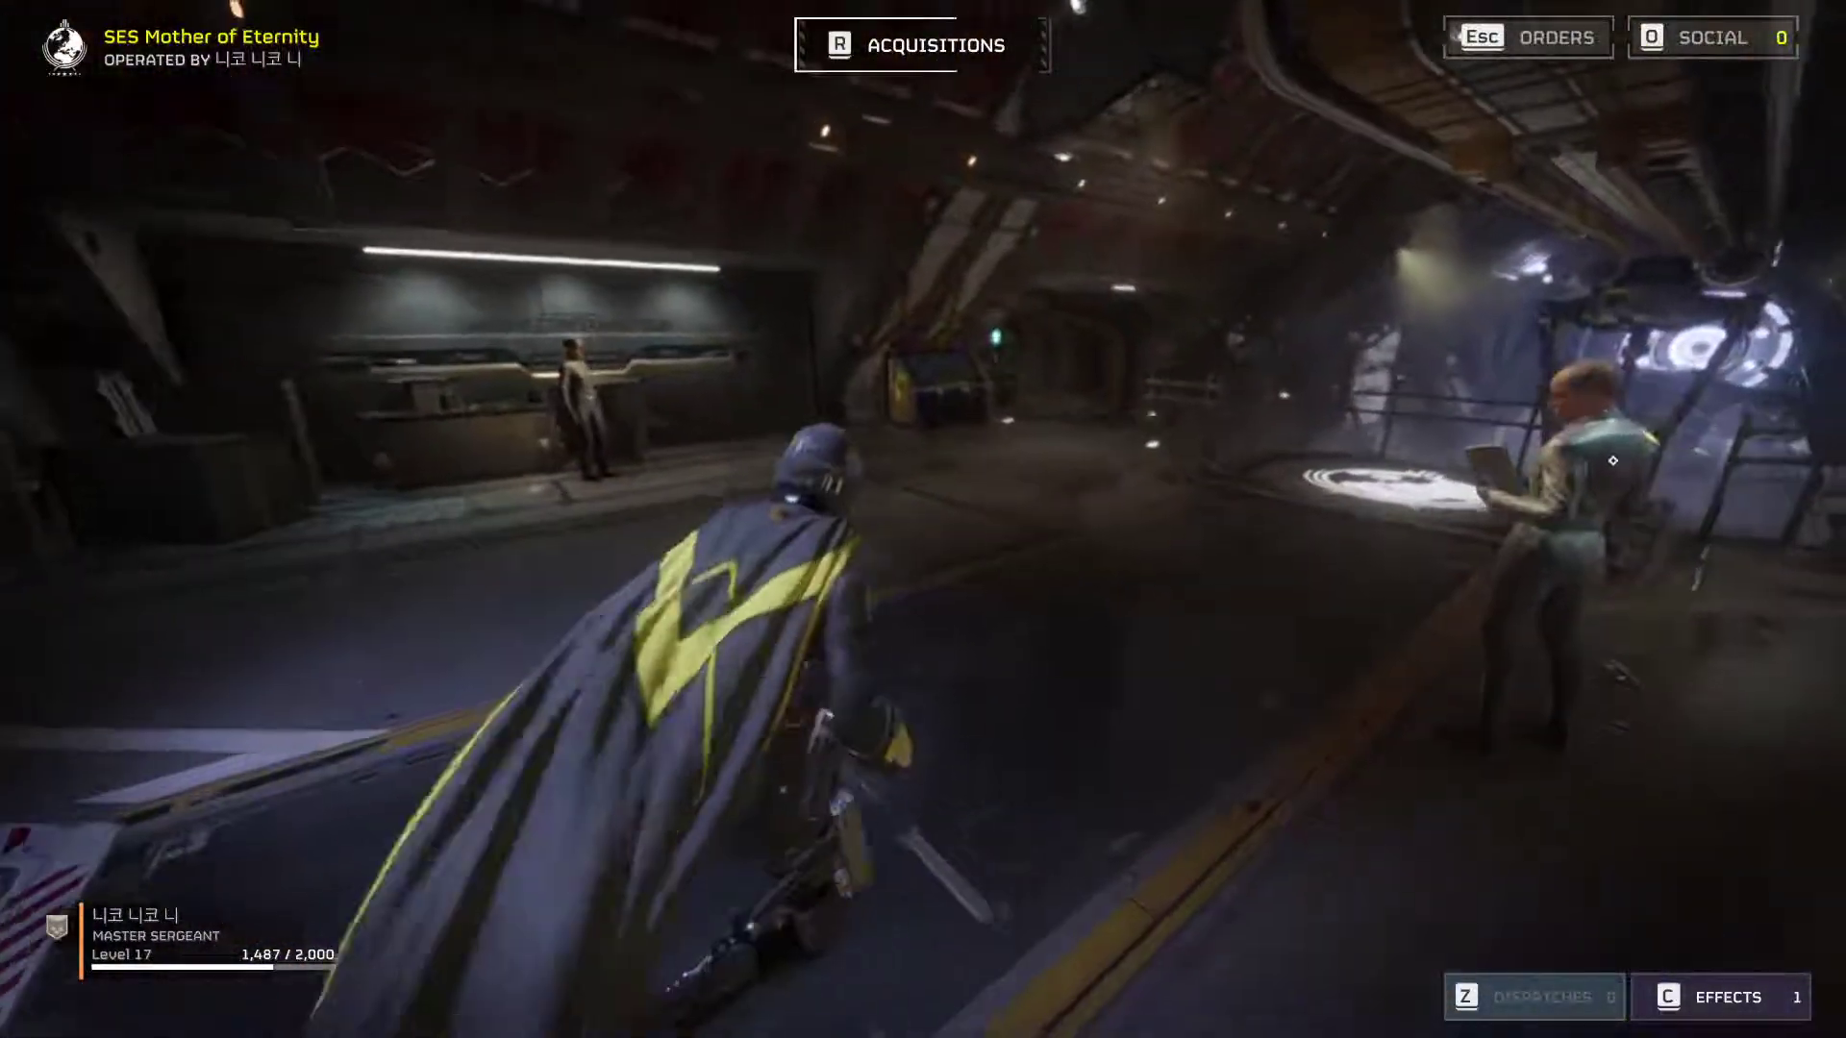
{"action": "key", "text": "s"}
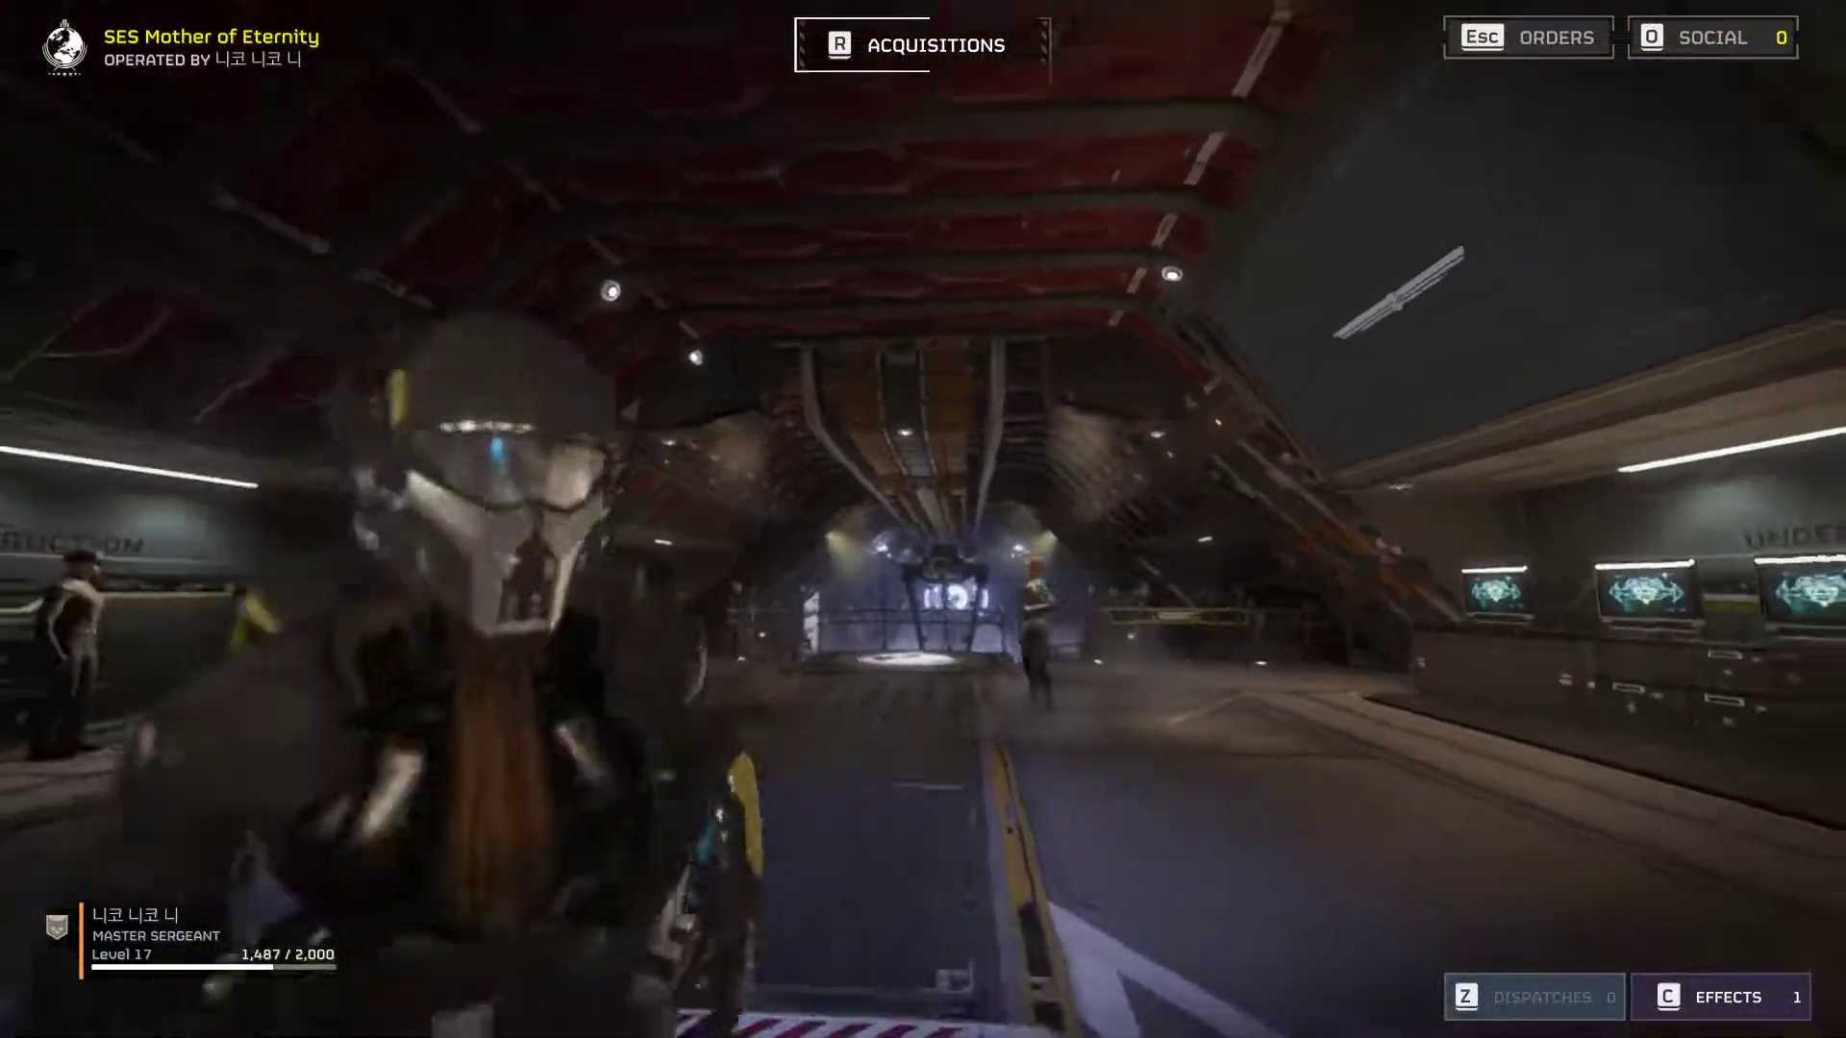
{"action": "key", "text": "w"}
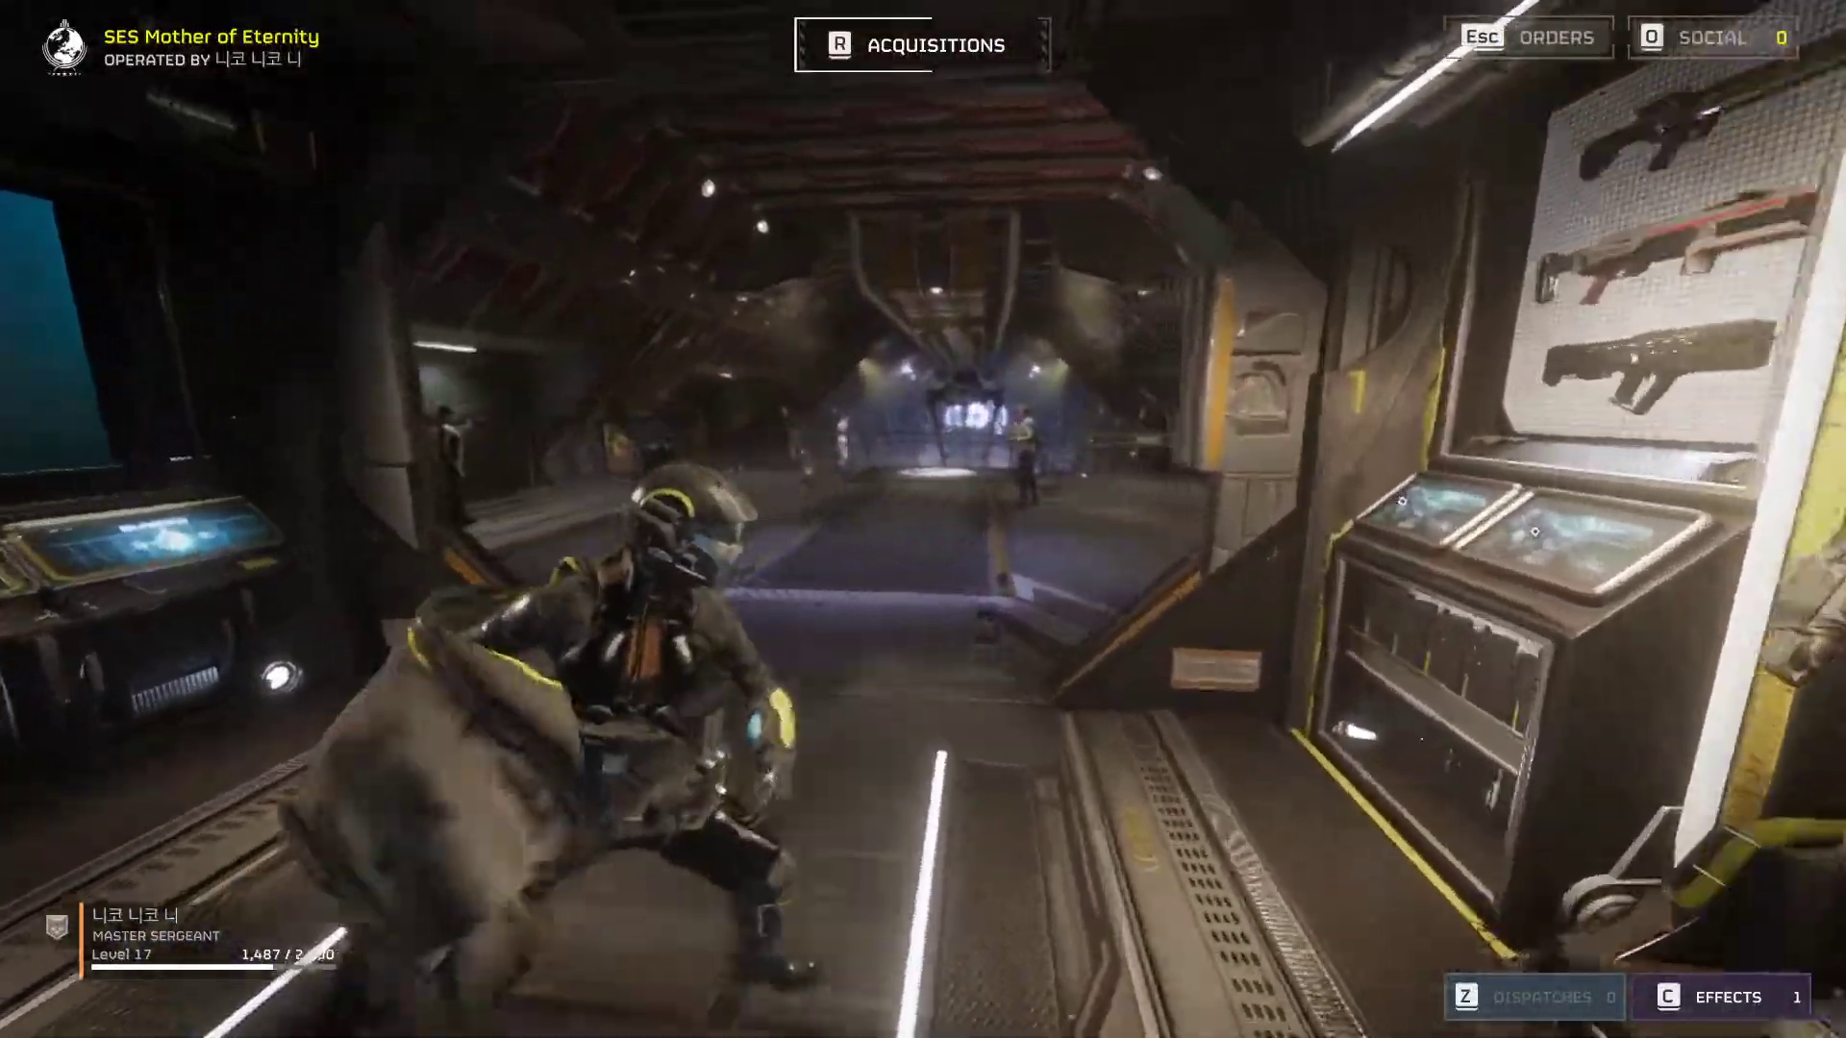
Step: Quit Helldivers 2, clear the OBS window from view and open the patches folder on the desktop
{"action": "key", "text": "Escape"}
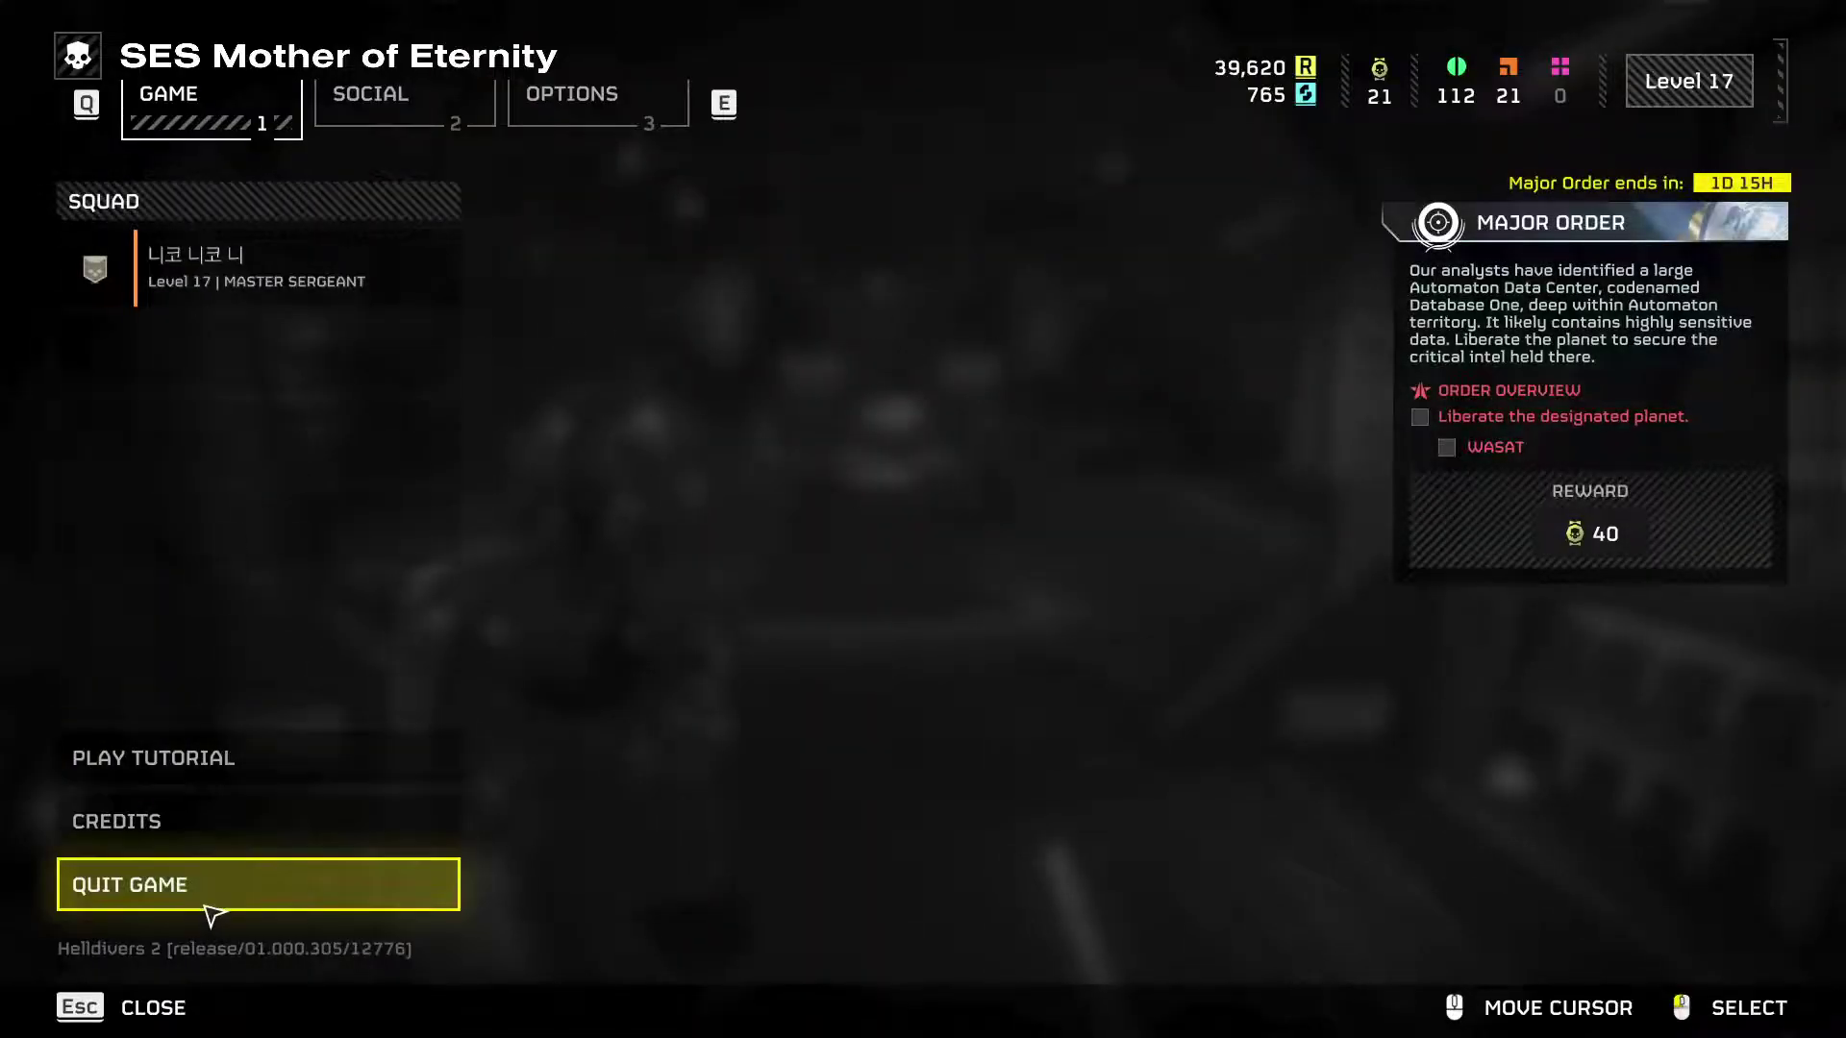
{"action": "left_click", "coordinate": [97, 894]}
{"action": "key", "text": "Escape"}
{"action": "key", "text": "Escape"}
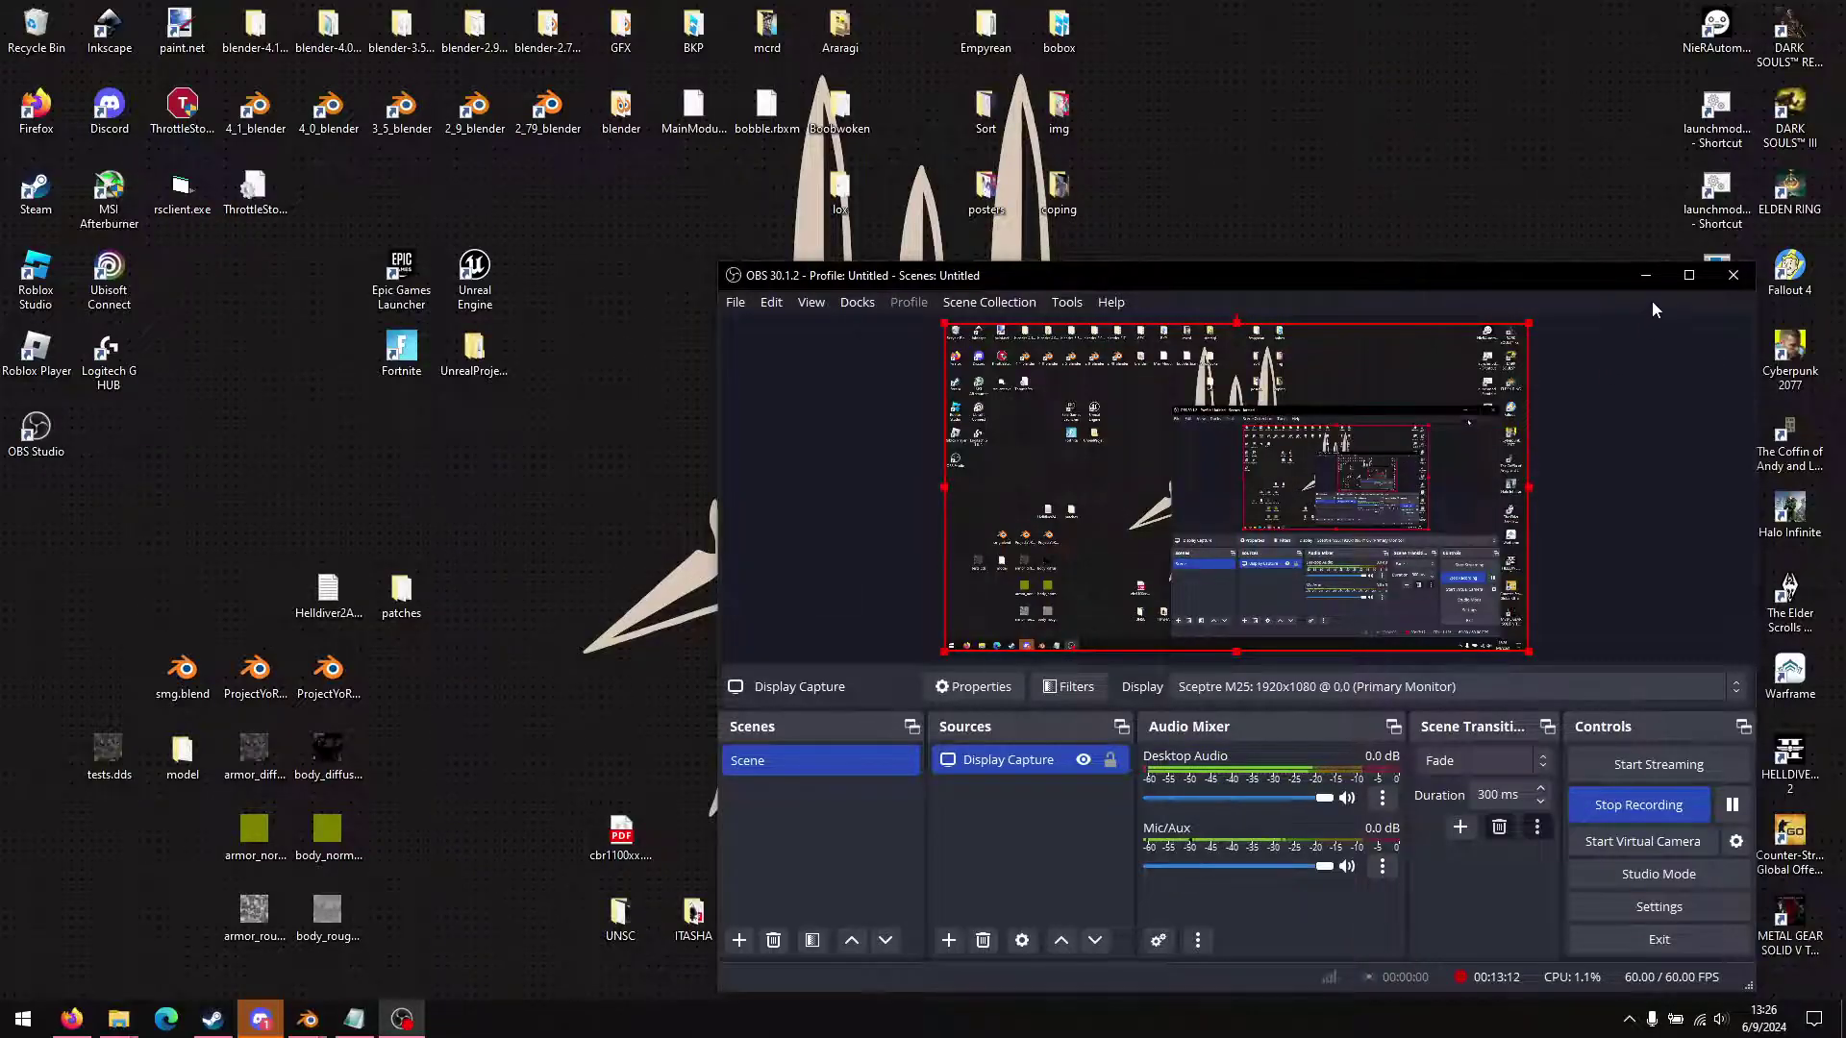
{"action": "left_click", "coordinate": [1645, 275]}
{"action": "double_click", "coordinate": [401, 591]}
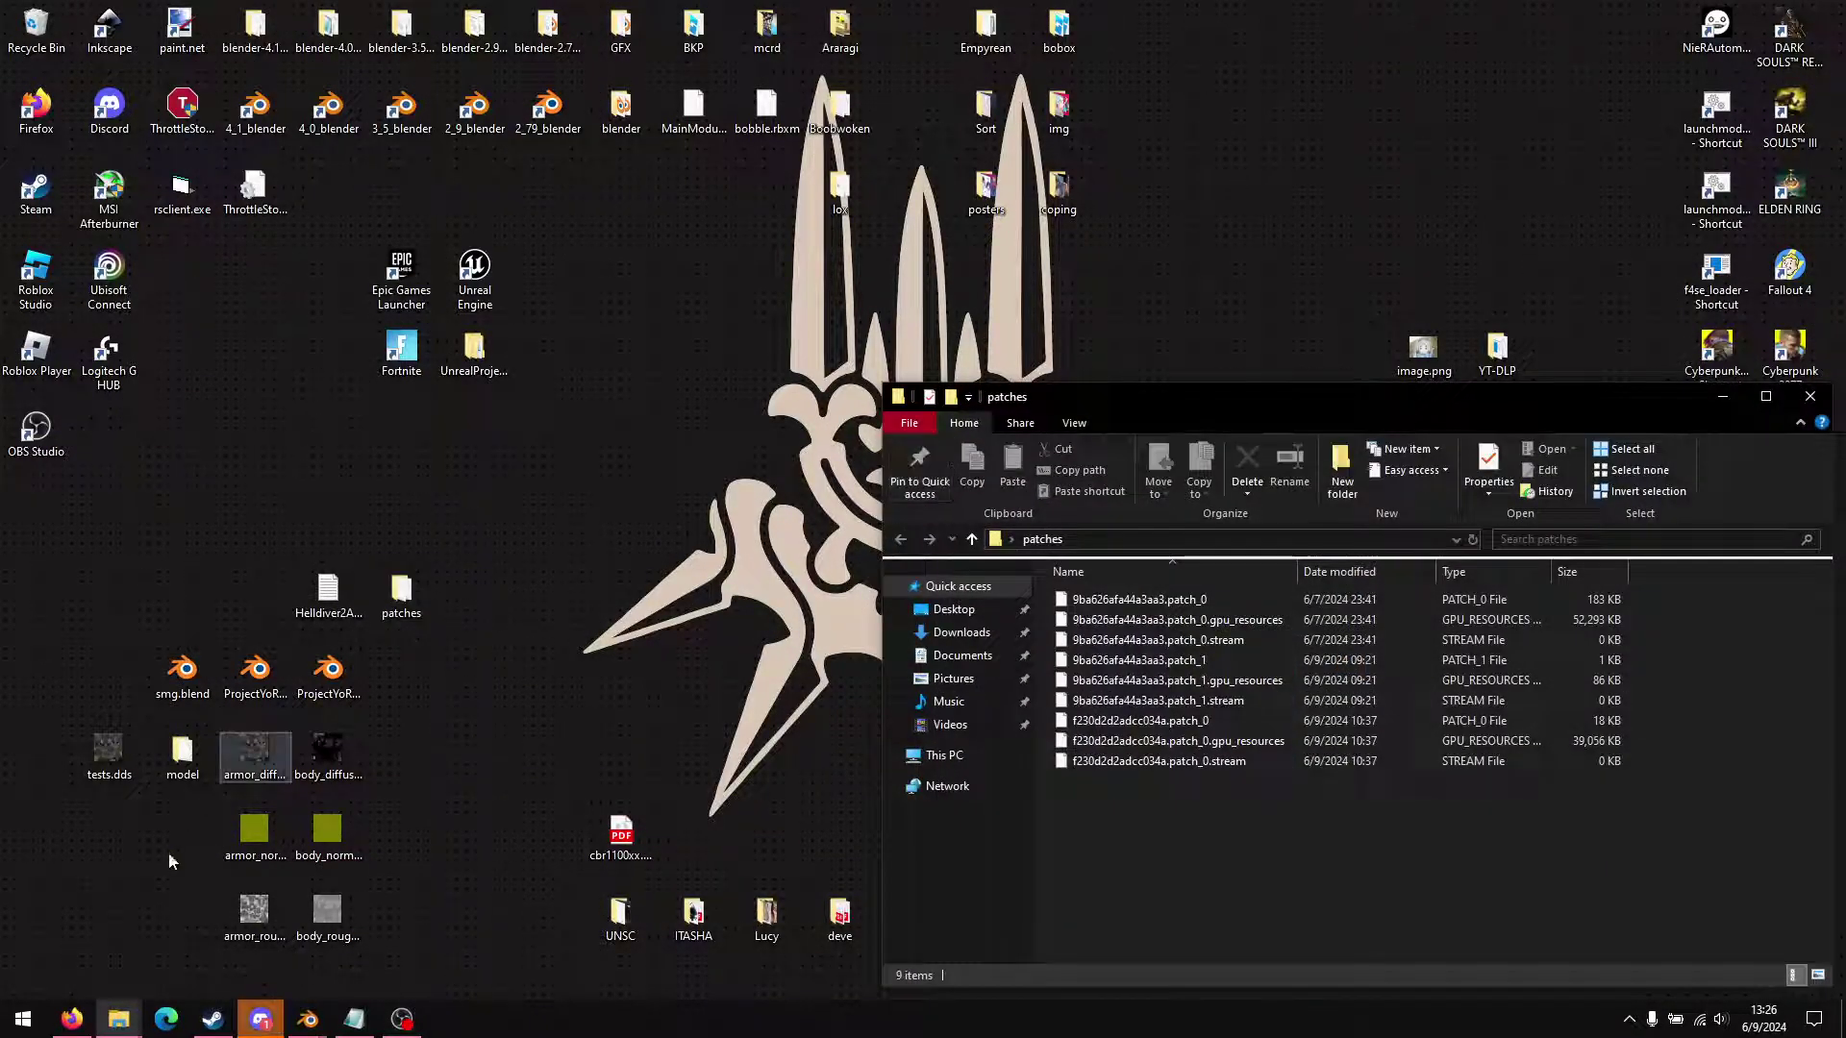
Step: Return to the "patch" search of the Helldivers 2 data folder and open the location of the found 9ba626afa44a3aa3 patch file
{"action": "mouse_move", "coordinate": [115, 1017]}
{"action": "left_click", "coordinate": [291, 934]}
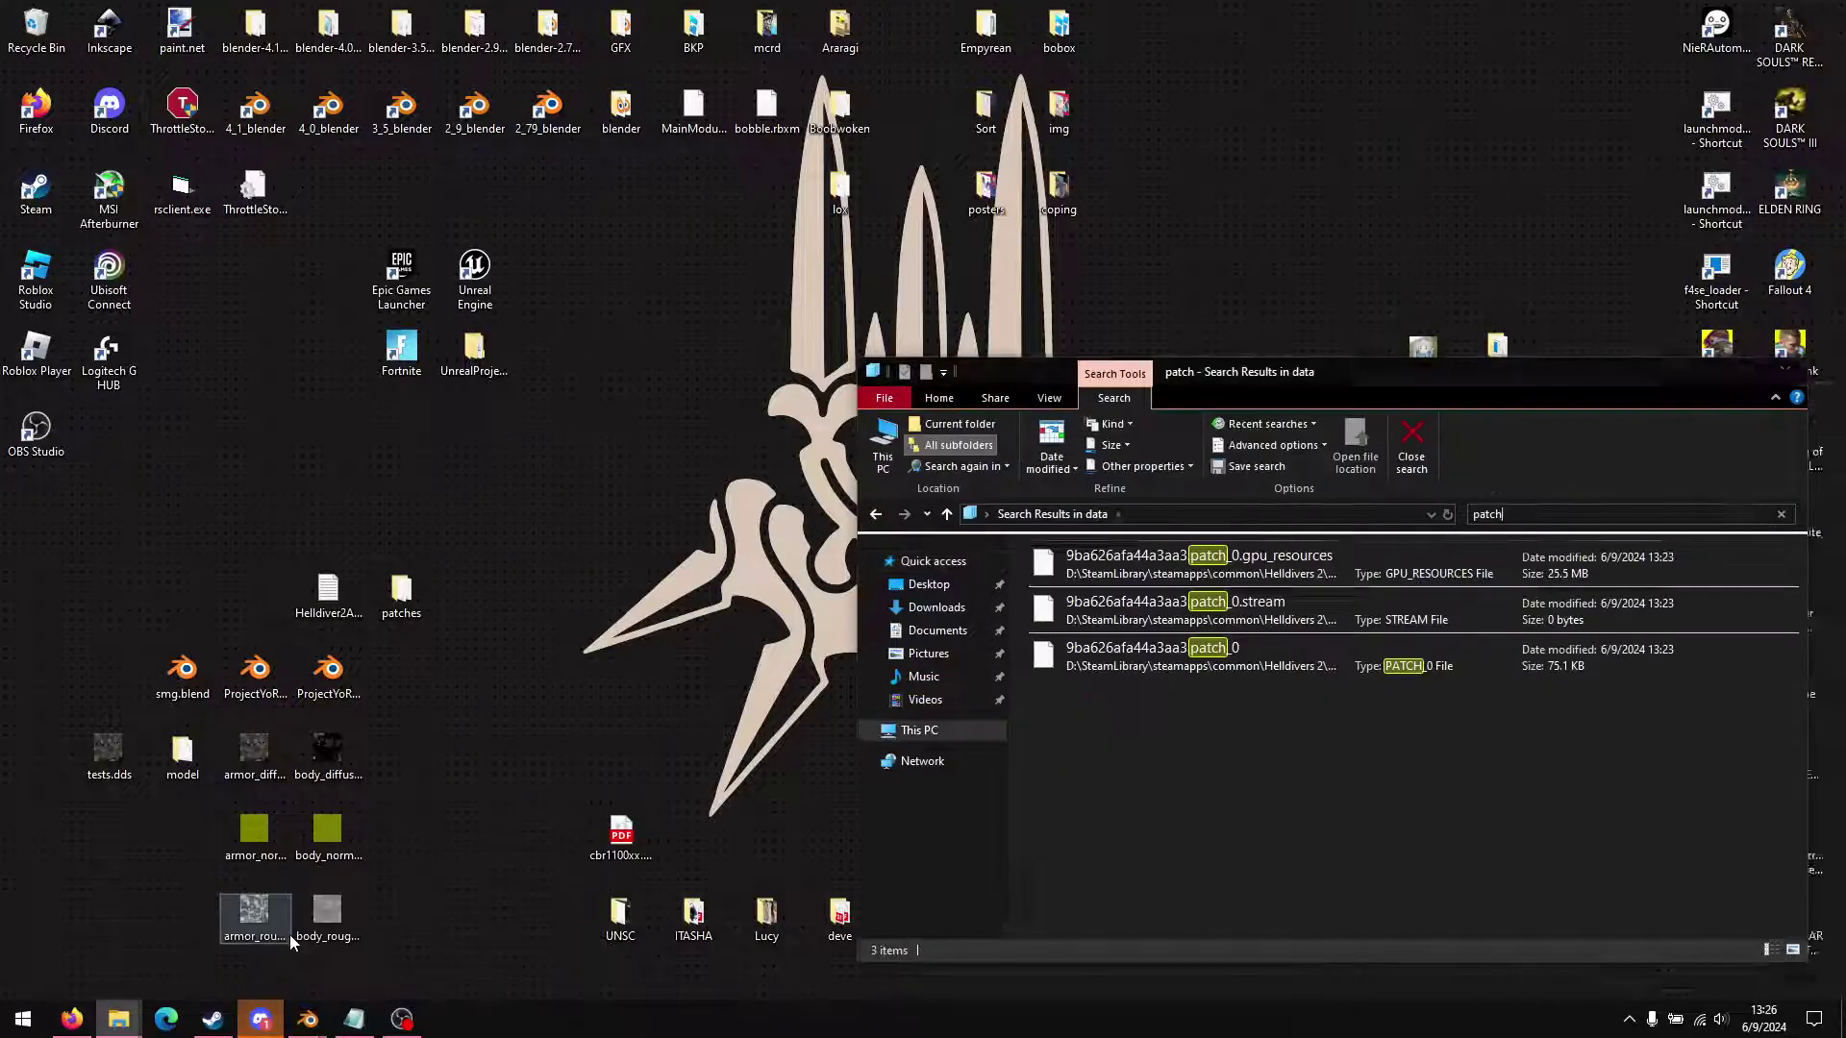
{"action": "left_click", "coordinate": [1411, 447]}
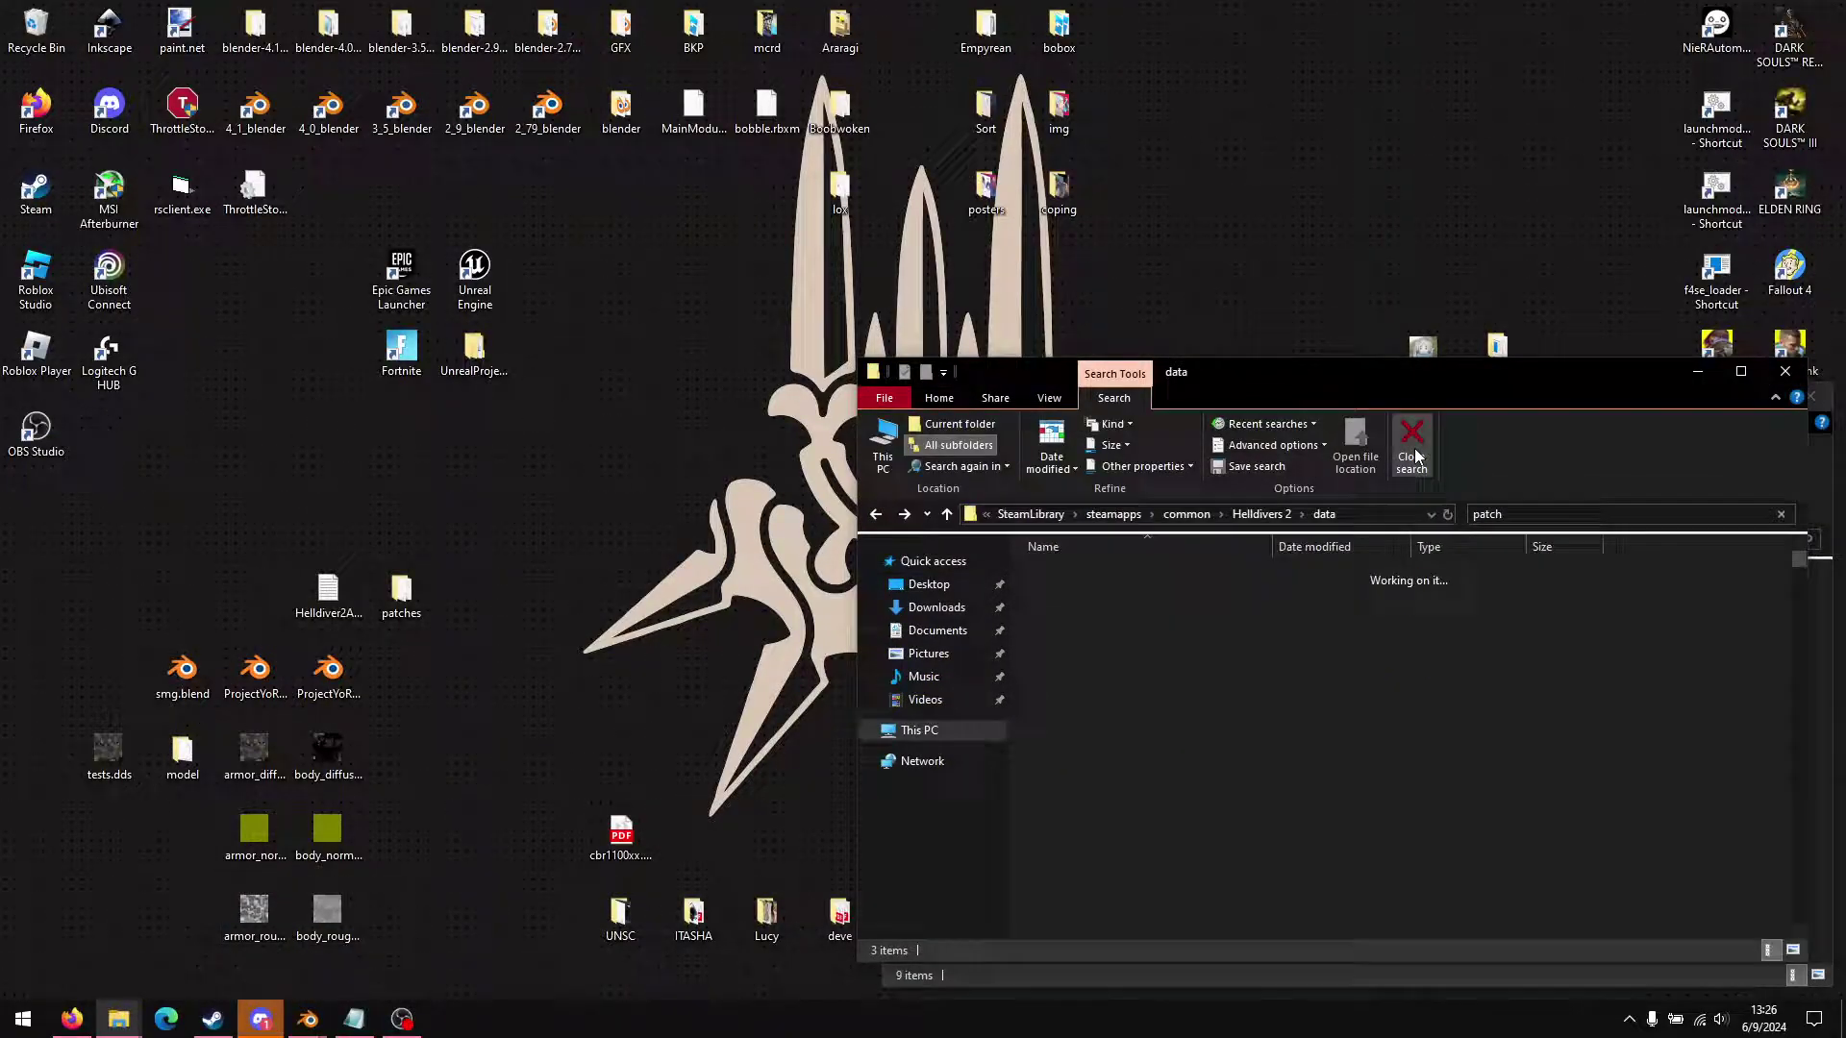
{"action": "left_click", "coordinate": [1528, 514]}
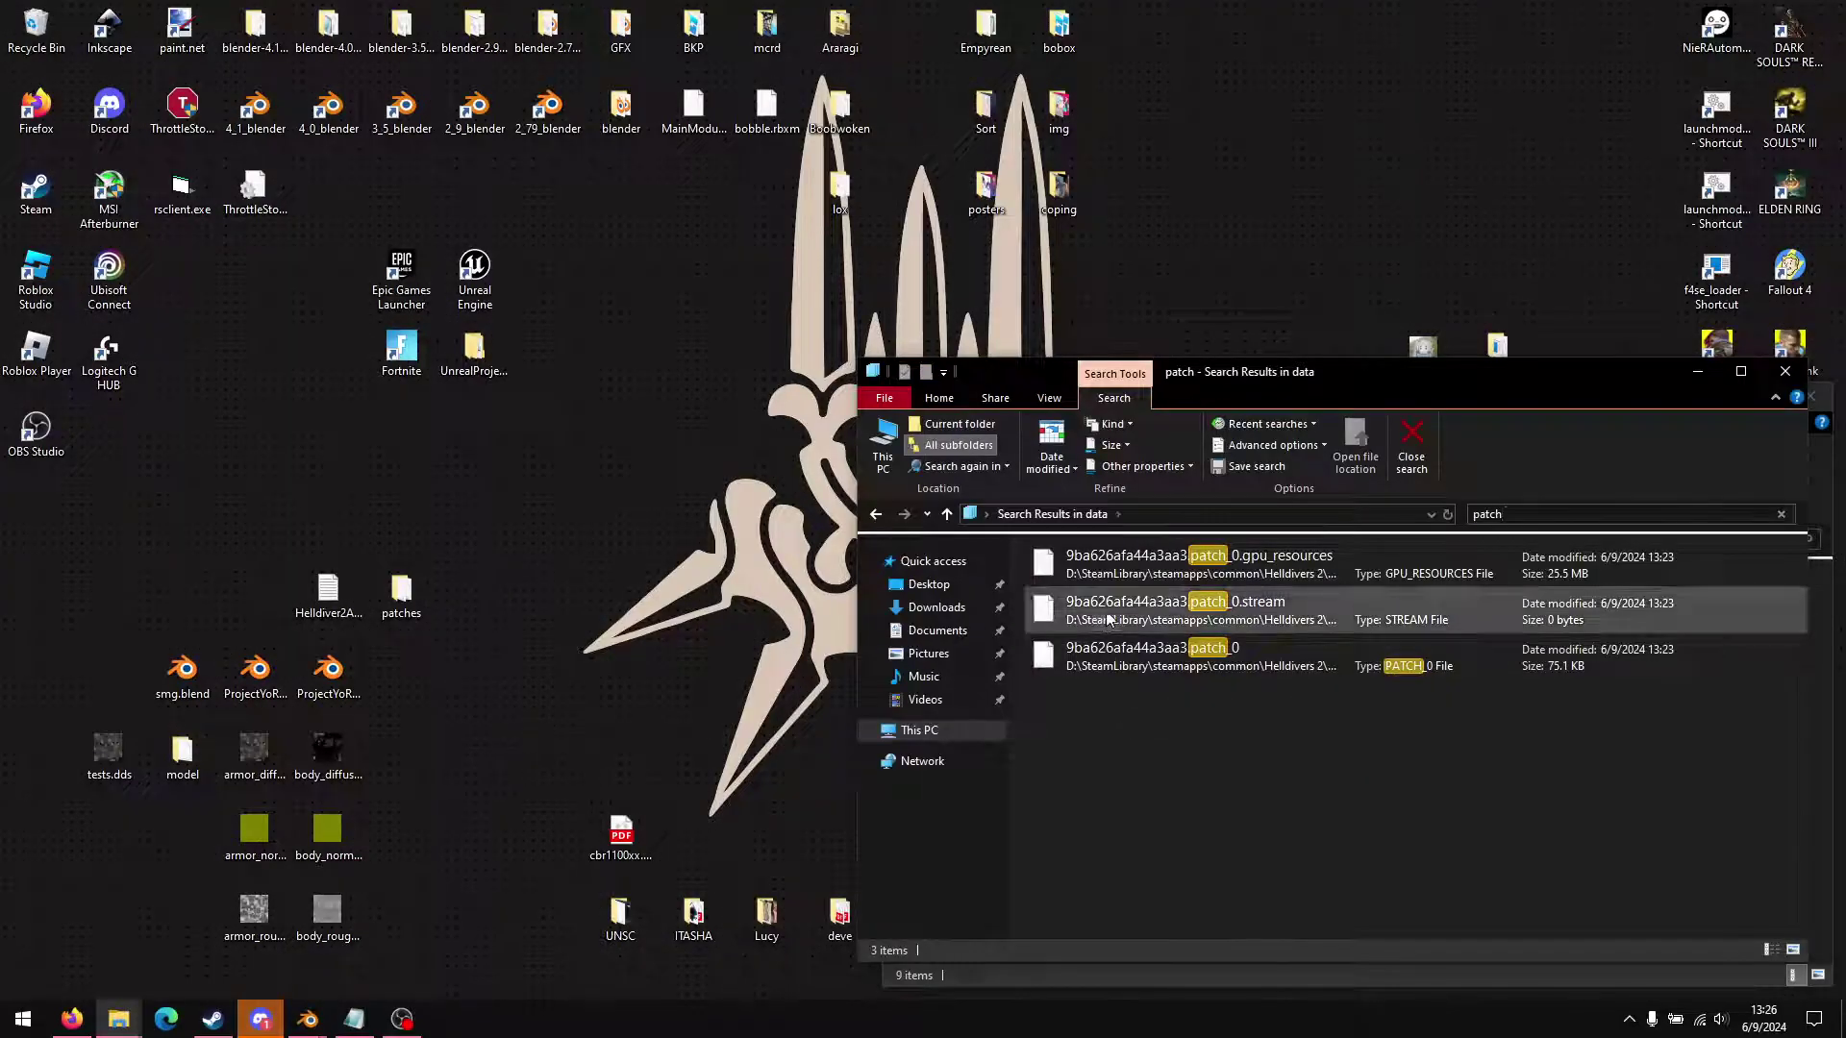
{"action": "left_click", "coordinate": [1115, 610]}
{"action": "left_click", "coordinate": [1355, 446]}
Step: Delete the 9ba626afa44a3aa3.patch_0 file and its .gpu_resources and .stream companions from the data folder
{"action": "scroll", "coordinate": [1182, 711], "scroll_direction": "down", "scroll_amount": 1}
{"action": "left_click", "coordinate": [1154, 645]}
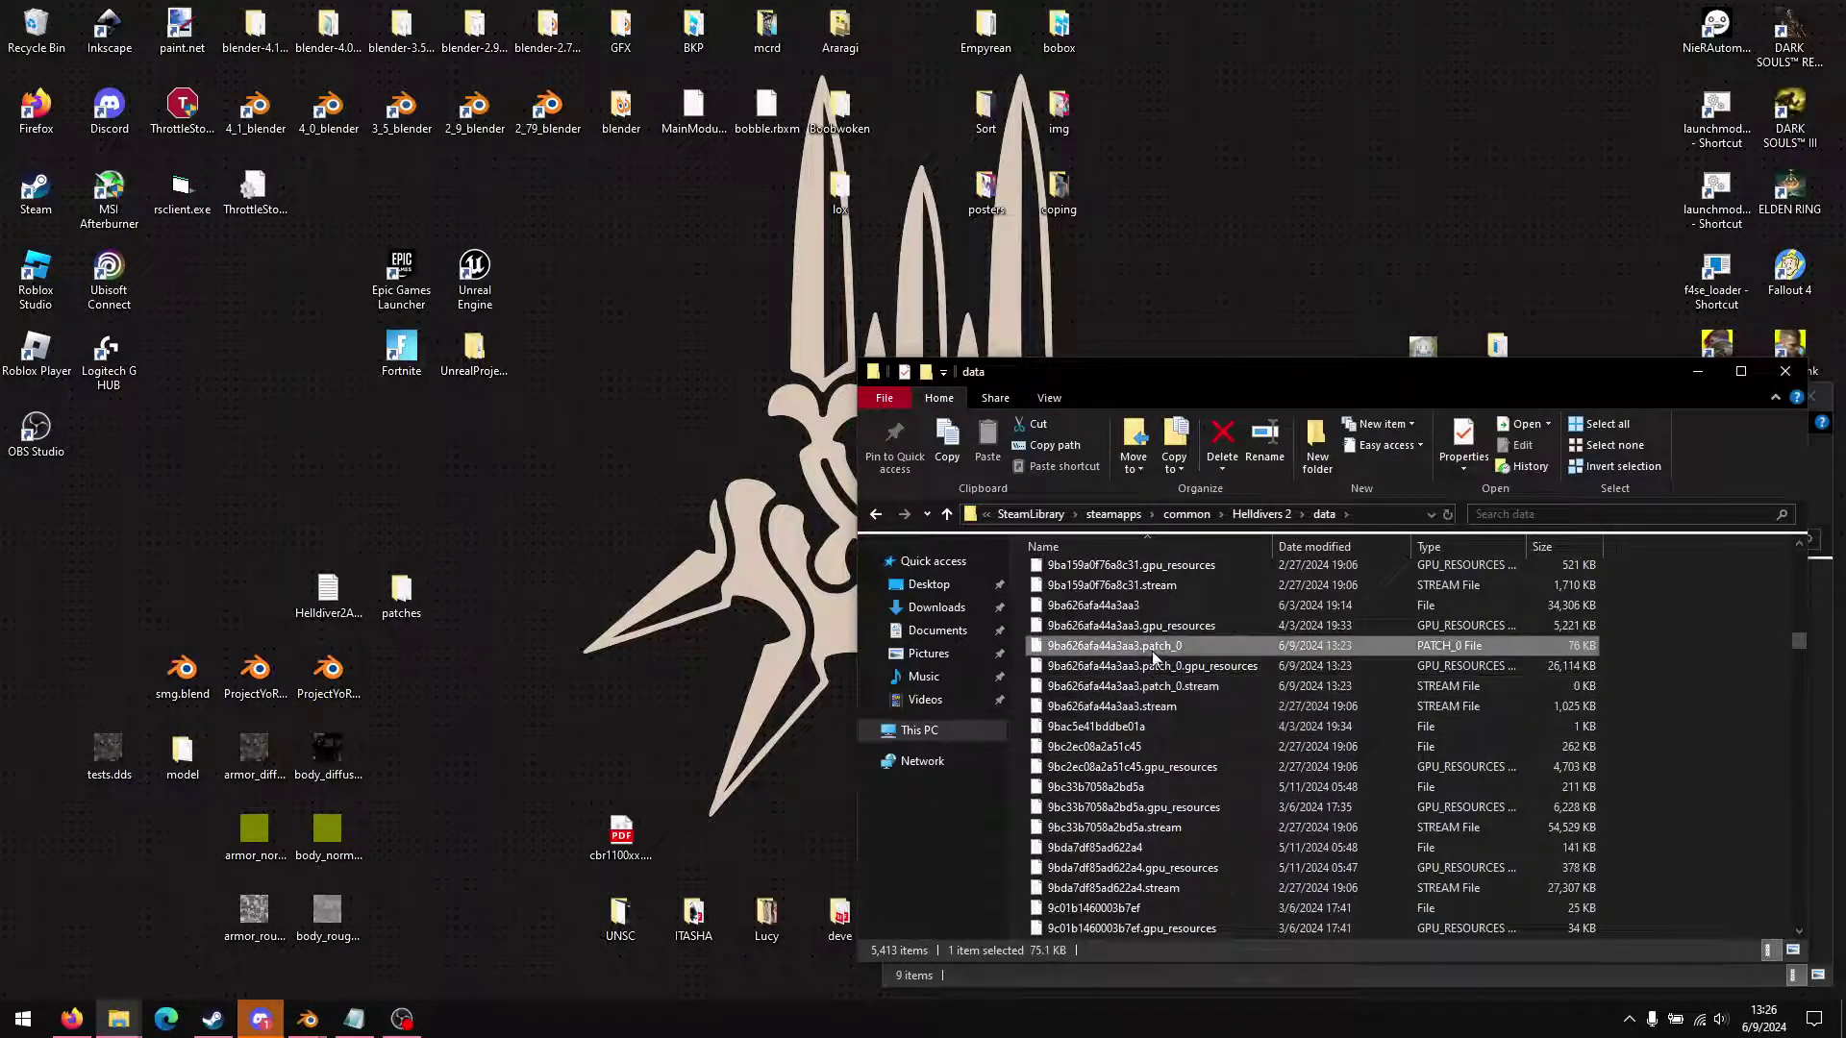
{"action": "left_click", "coordinate": [1153, 685], "text": "shift"}
{"action": "left_click", "coordinate": [1219, 442]}
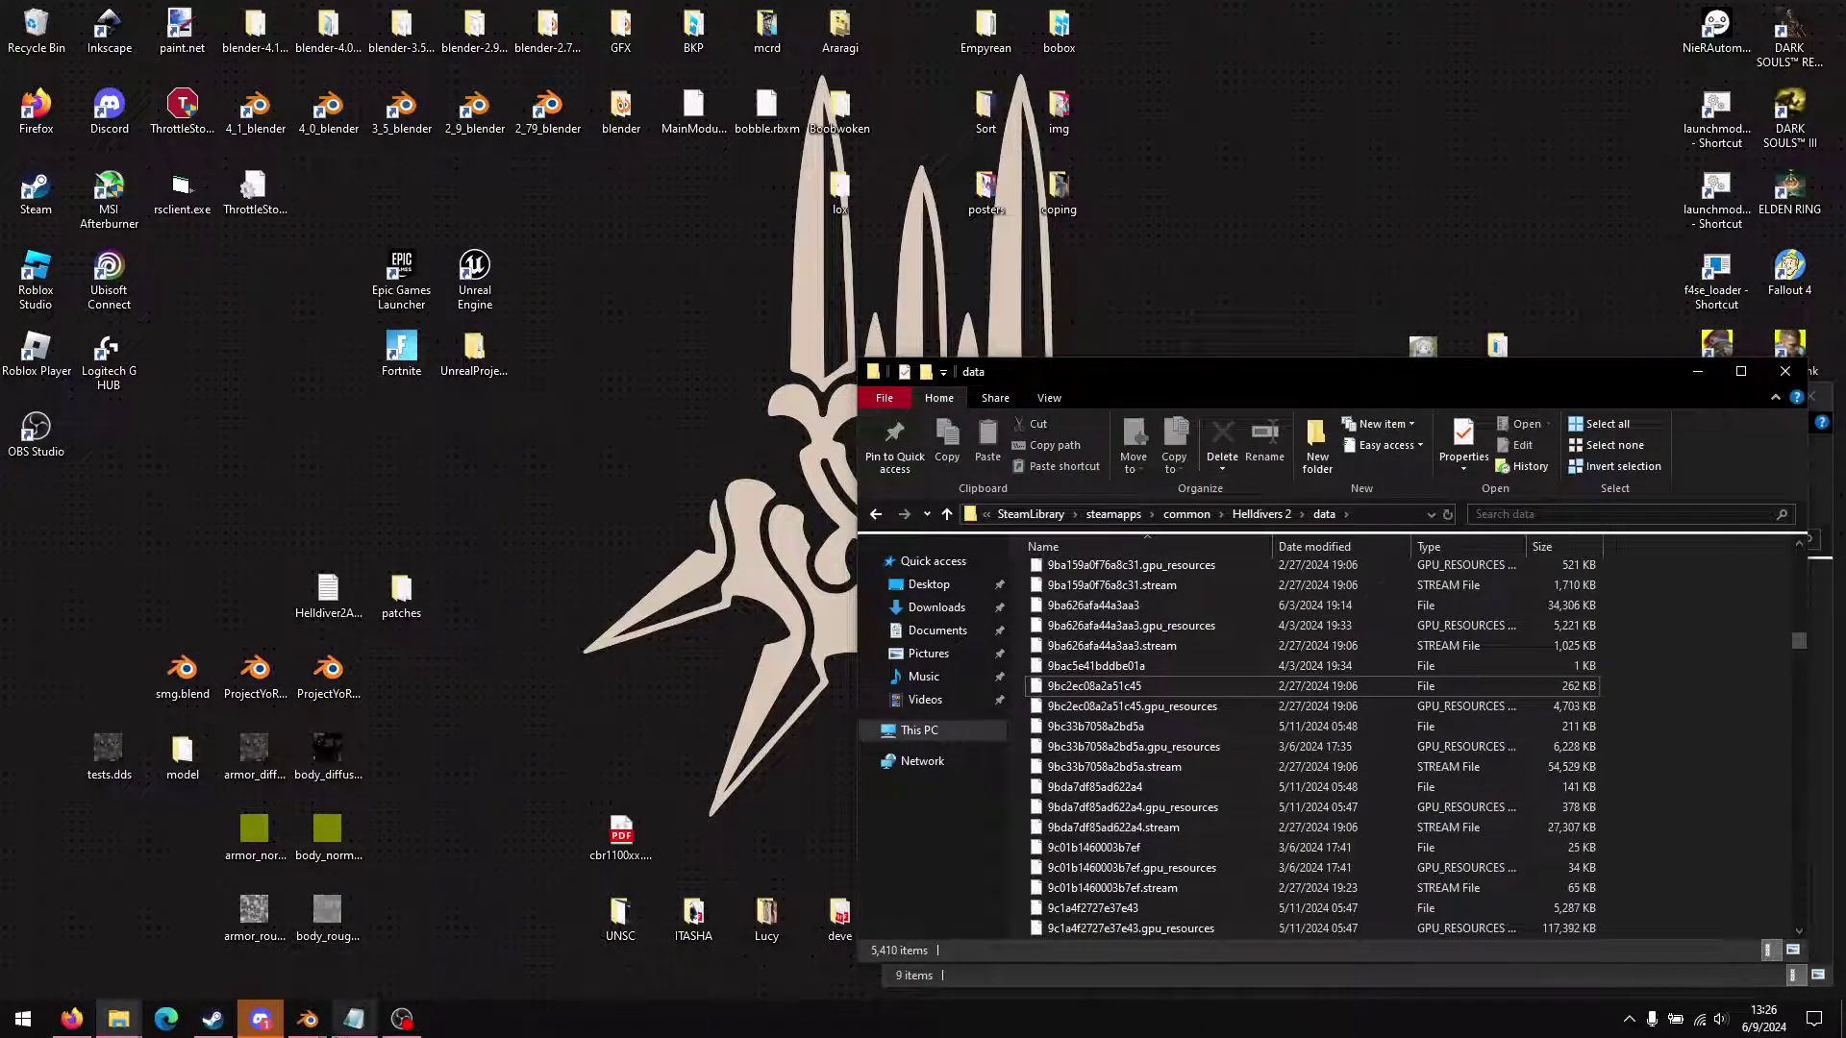
Step: Place the patches window beside the data window and copy the three 9ba626afa44a3aa3.patch_0 files into the data folder
{"action": "mouse_move", "coordinate": [119, 1017]}
{"action": "left_click", "coordinate": [423, 942]}
{"action": "left_click_drag", "start_coordinate": [952, 389], "coordinate": [220, 386]}
{"action": "left_click_drag", "start_coordinate": [292, 575], "coordinate": [1259, 700]}
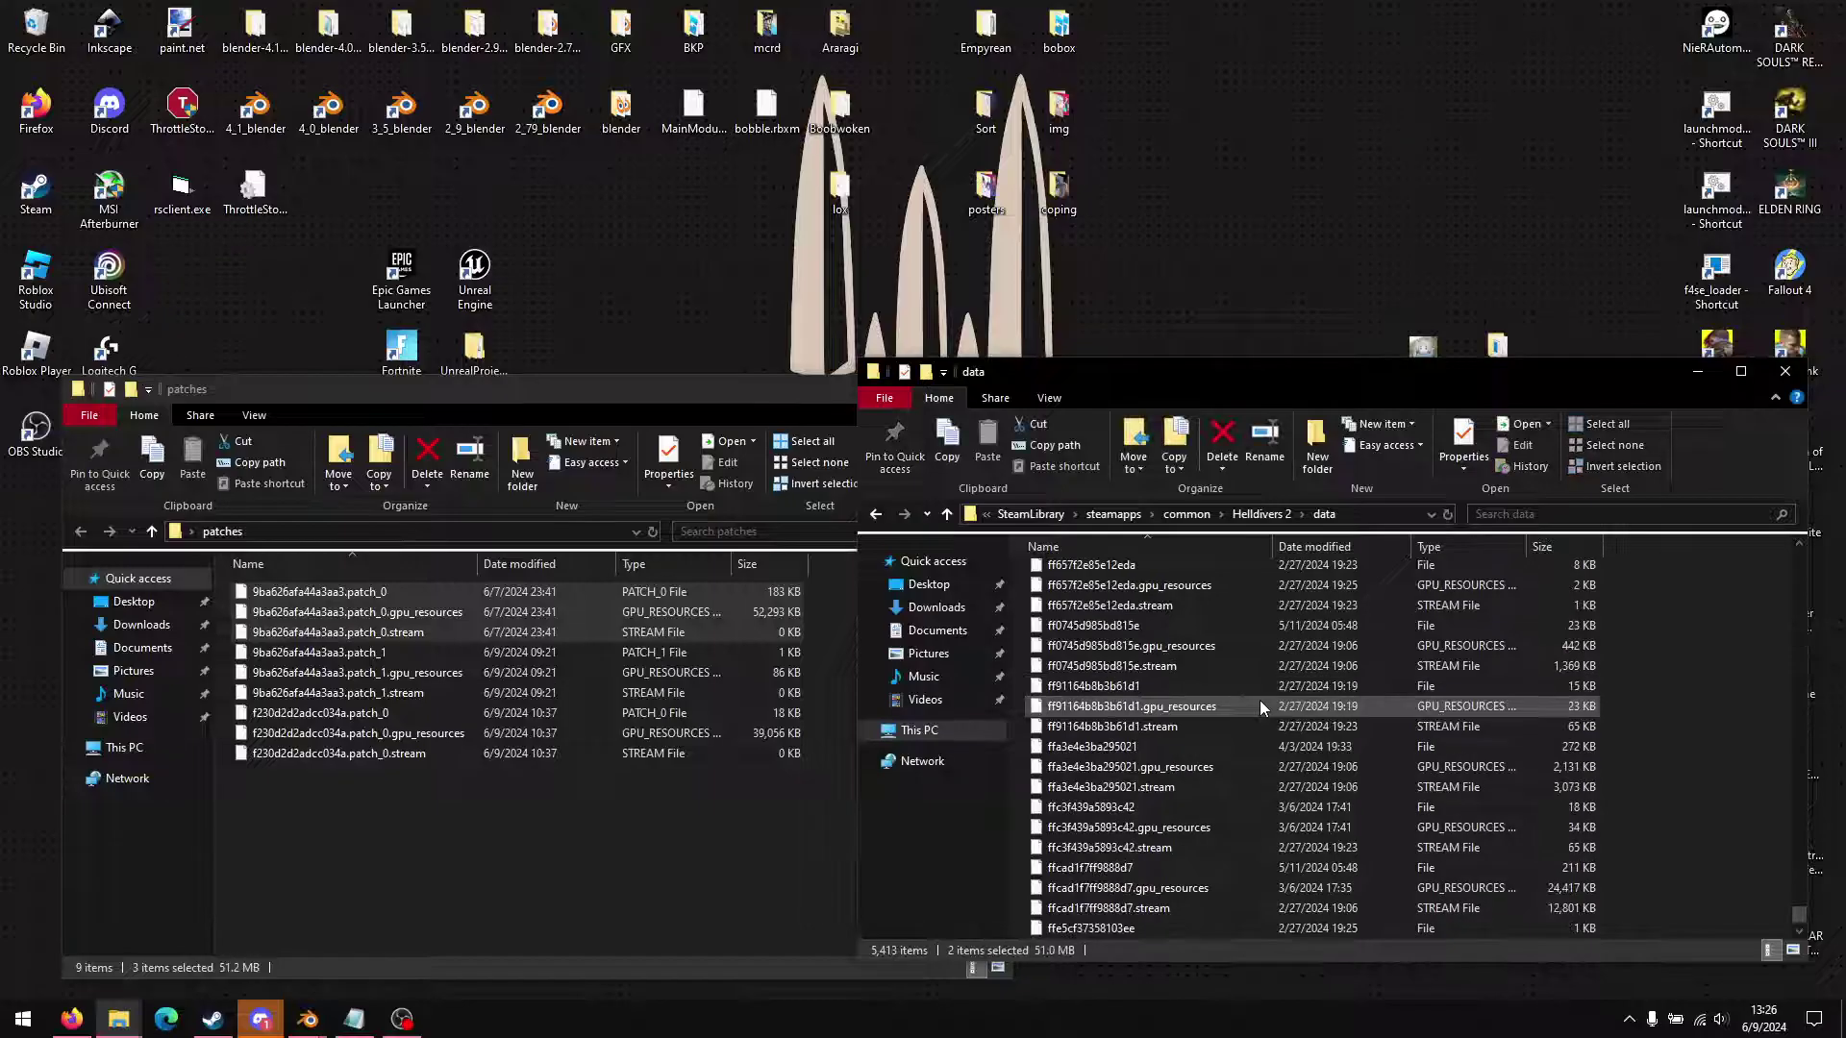
Step: Copy the three 9ba626afa44a3aa3.patch_1 files and the three f230d2d2adcc034a.patch_0 files from patches into the data folder
{"action": "left_click", "coordinate": [350, 652]}
{"action": "left_click", "coordinate": [327, 692], "text": "shift"}
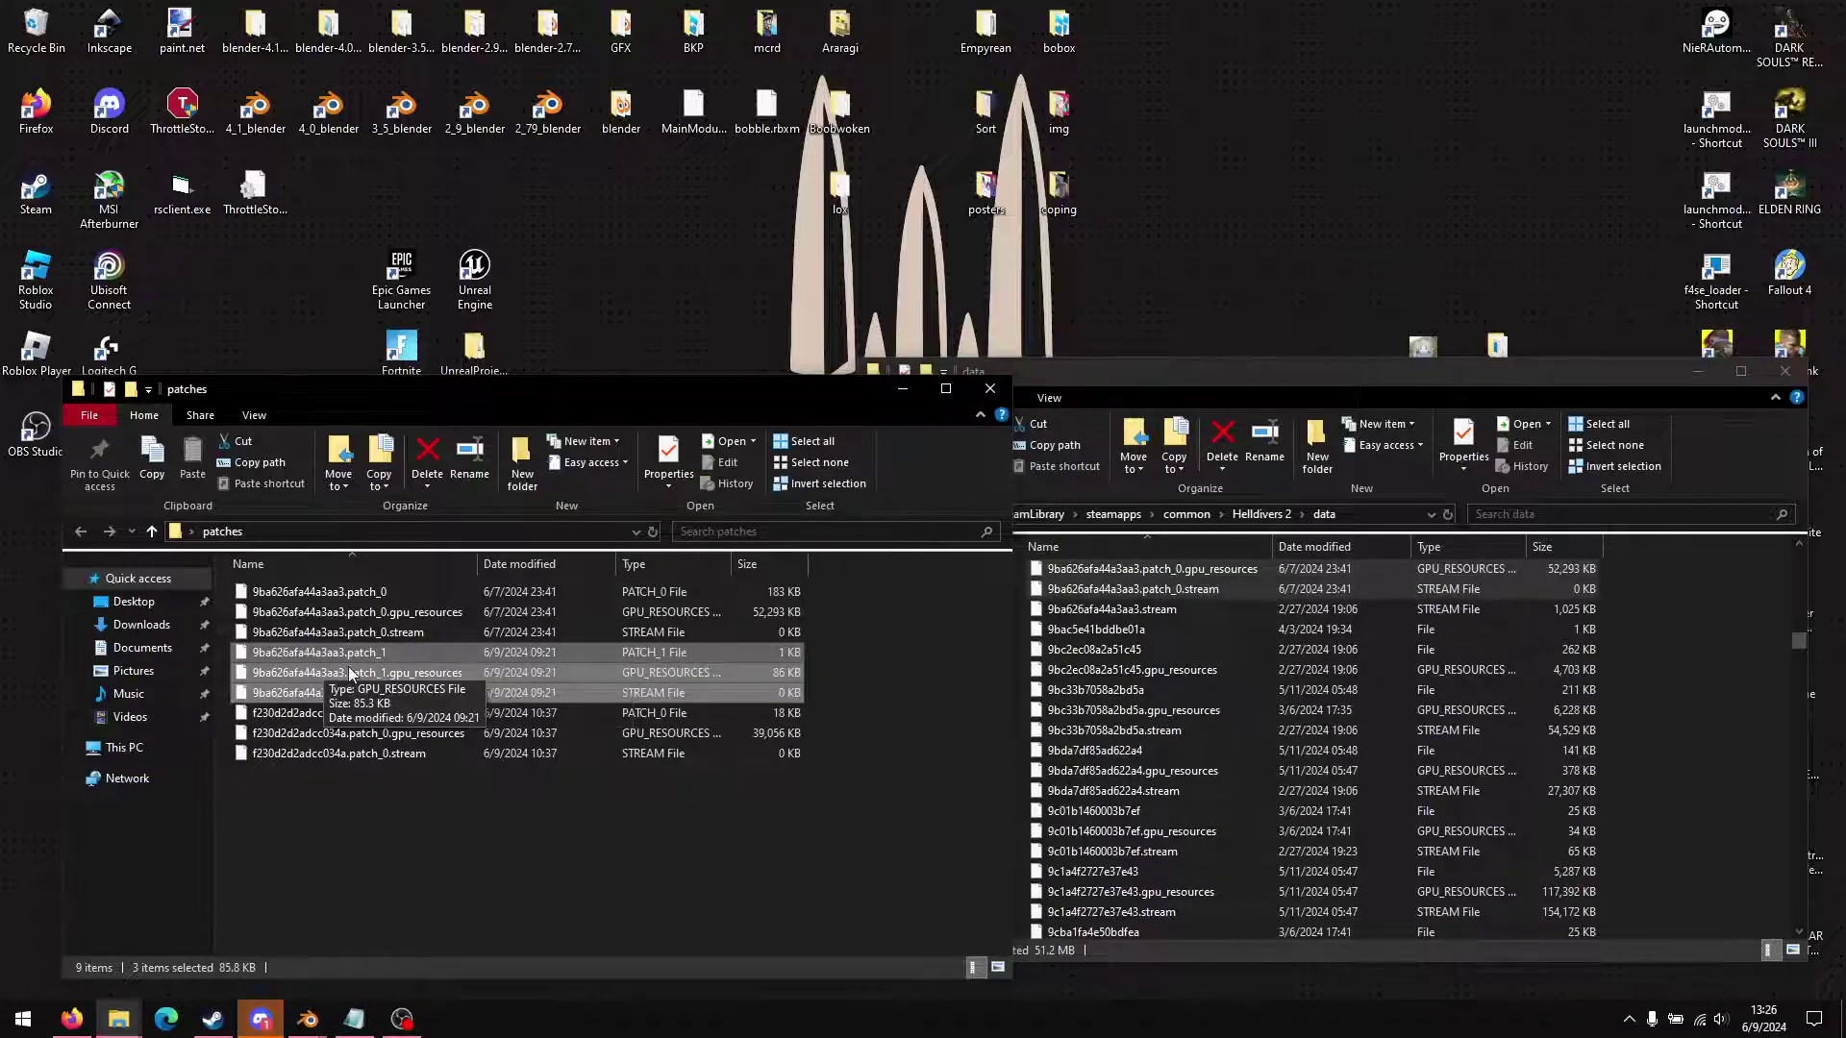
{"action": "left_click_drag", "start_coordinate": [337, 669], "coordinate": [1321, 771]}
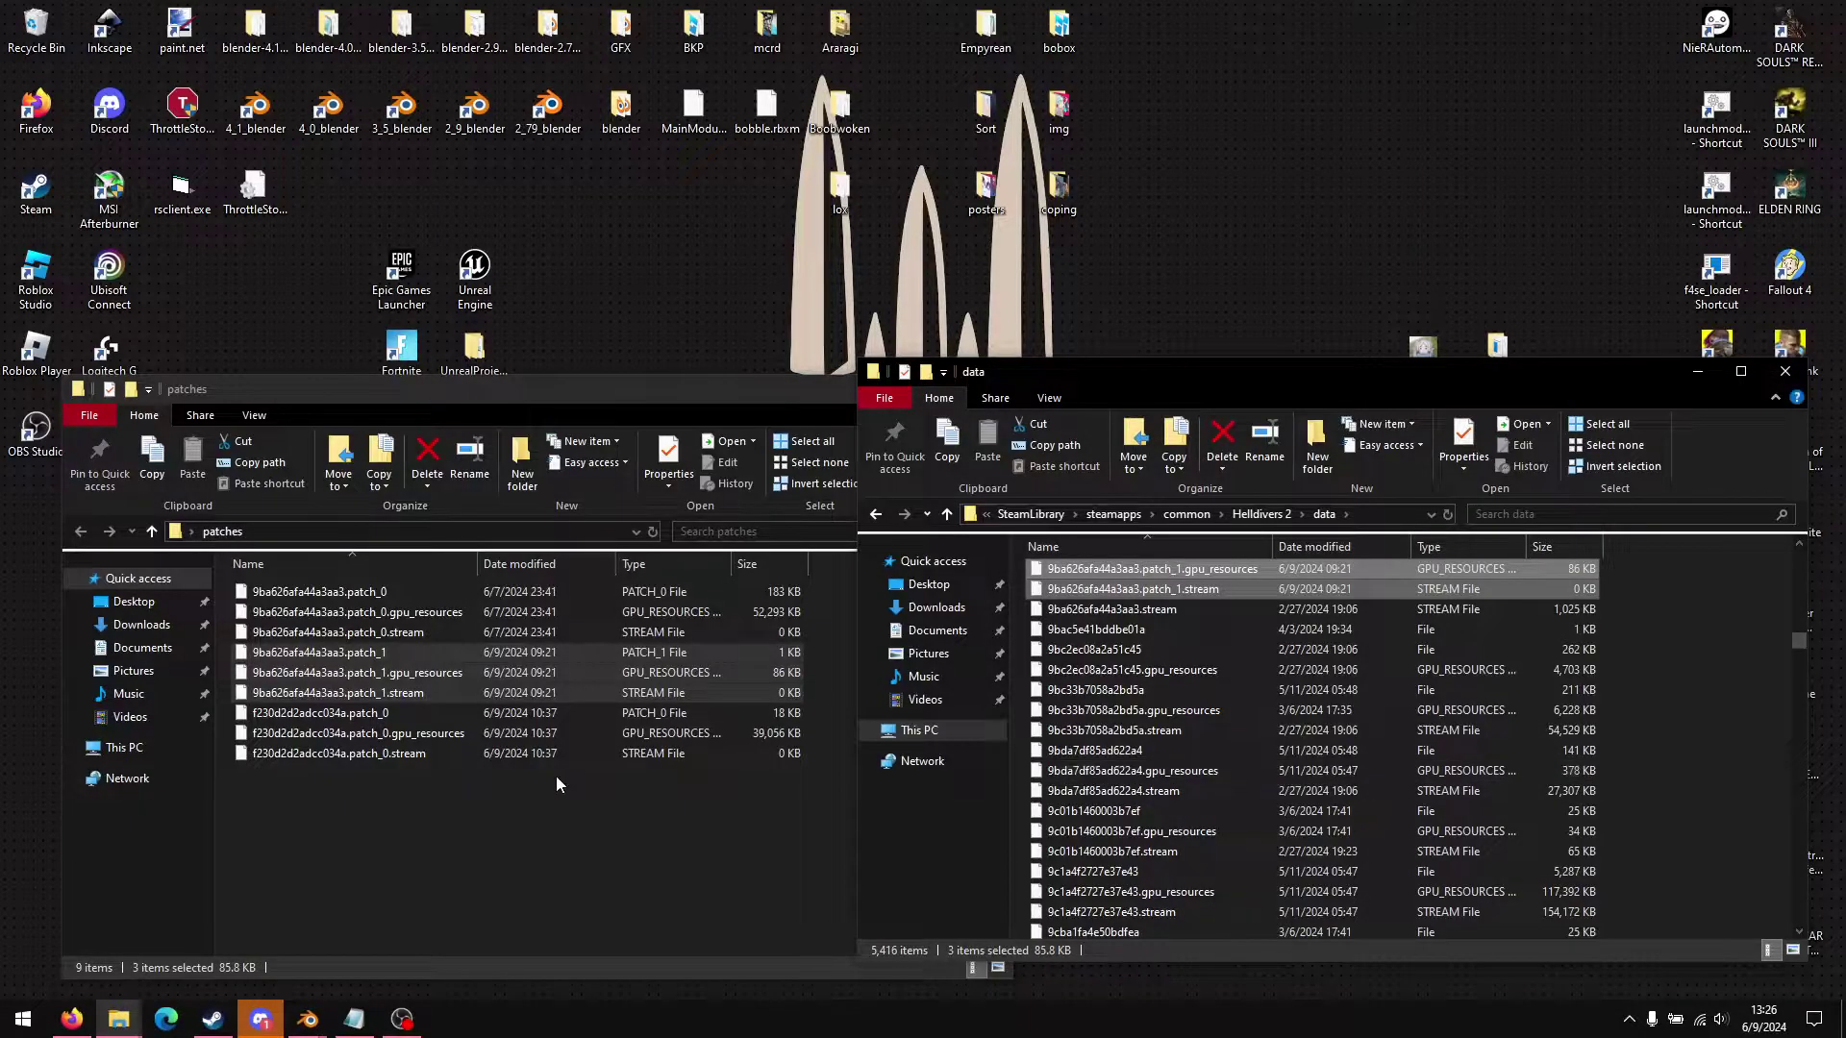
{"action": "left_click_drag", "start_coordinate": [308, 774], "coordinate": [1357, 749]}
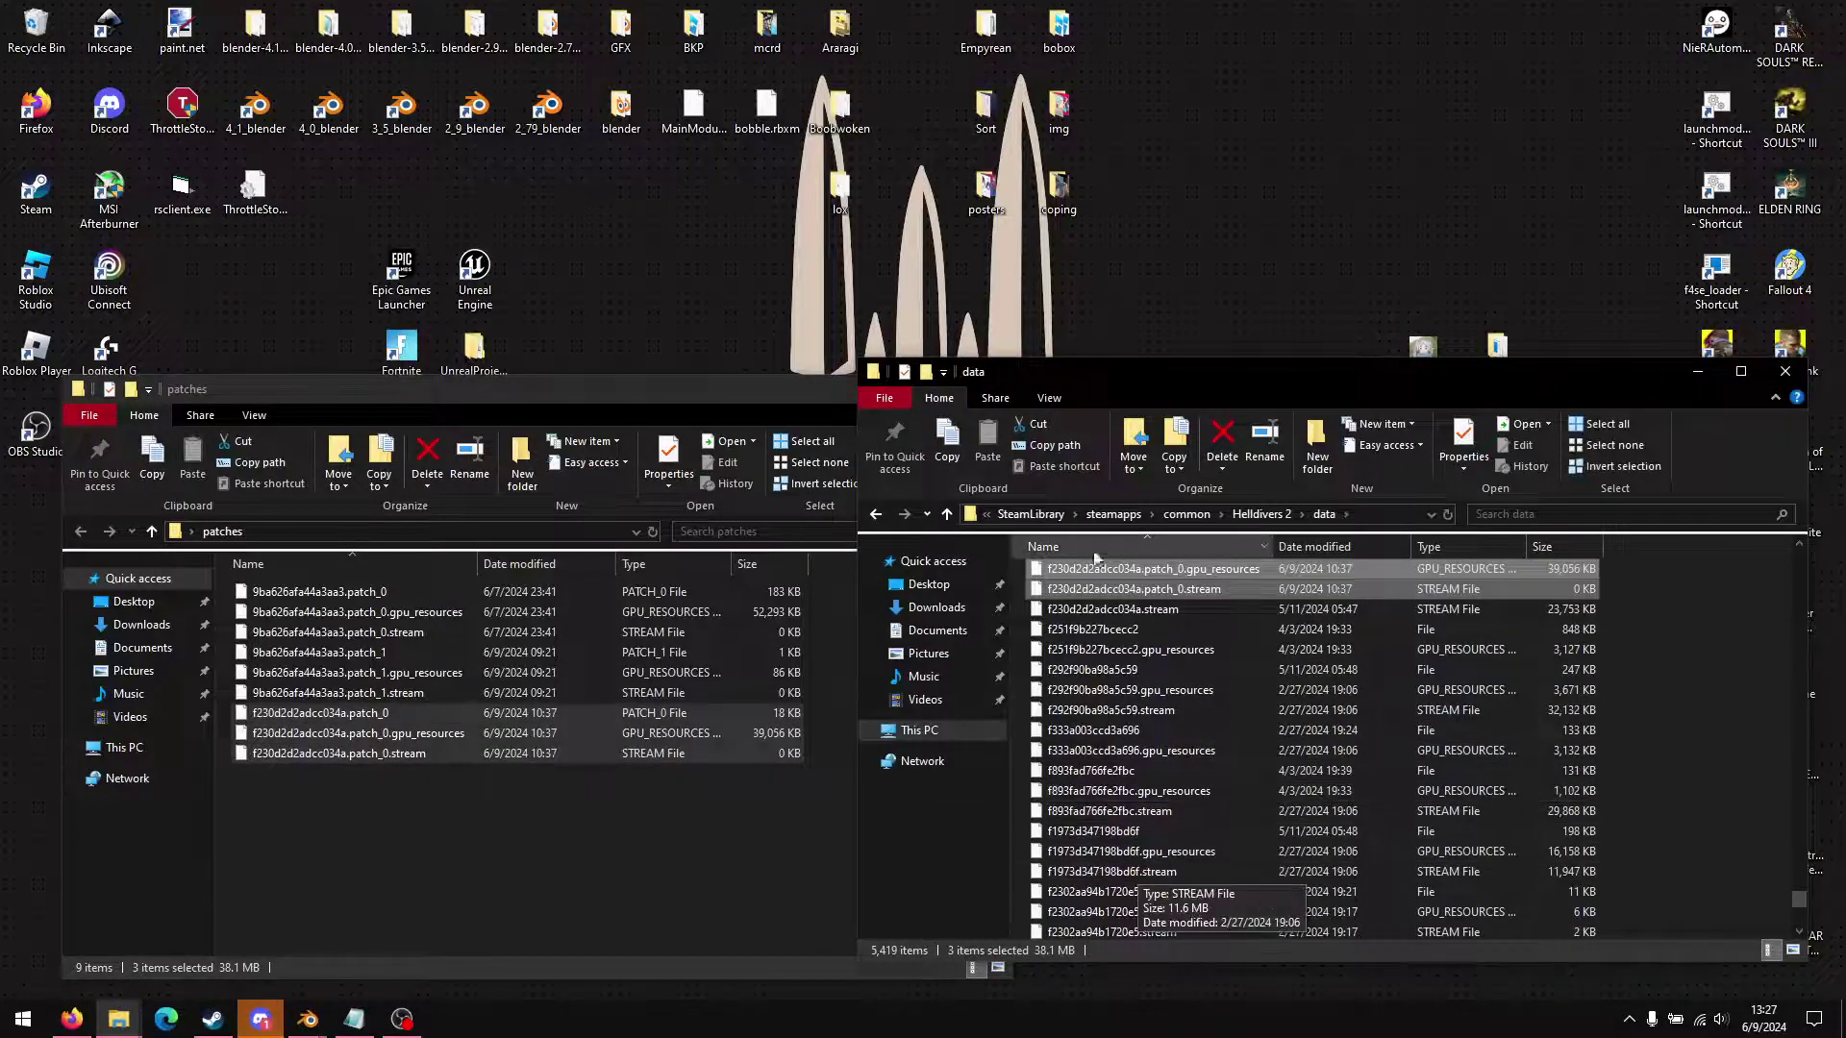
Step: Move the patches window aside, minimize both folder windows and launch Helldivers 2 from the desktop
{"action": "left_click_drag", "start_coordinate": [703, 394], "coordinate": [1431, 409]}
{"action": "left_click", "coordinate": [185, 670]}
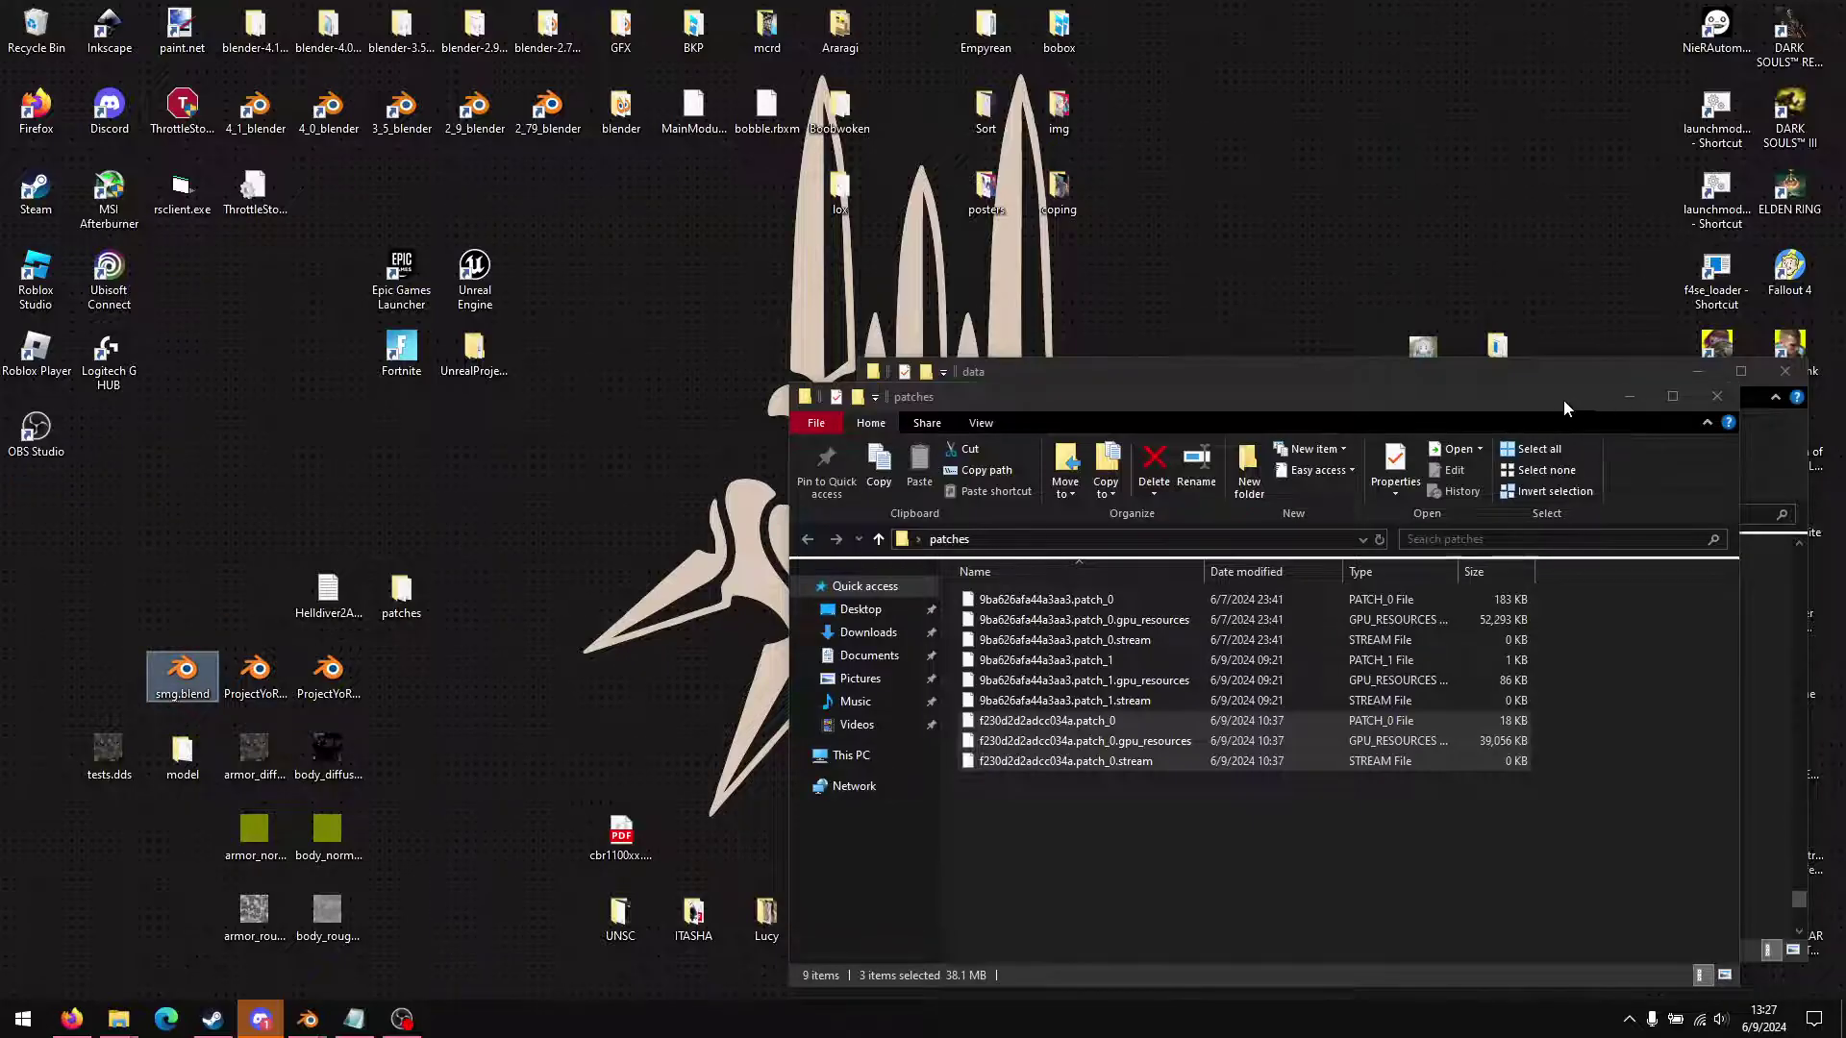
{"action": "left_click_drag", "start_coordinate": [1563, 400], "coordinate": [1637, 391]}
{"action": "left_click", "coordinate": [1704, 384]}
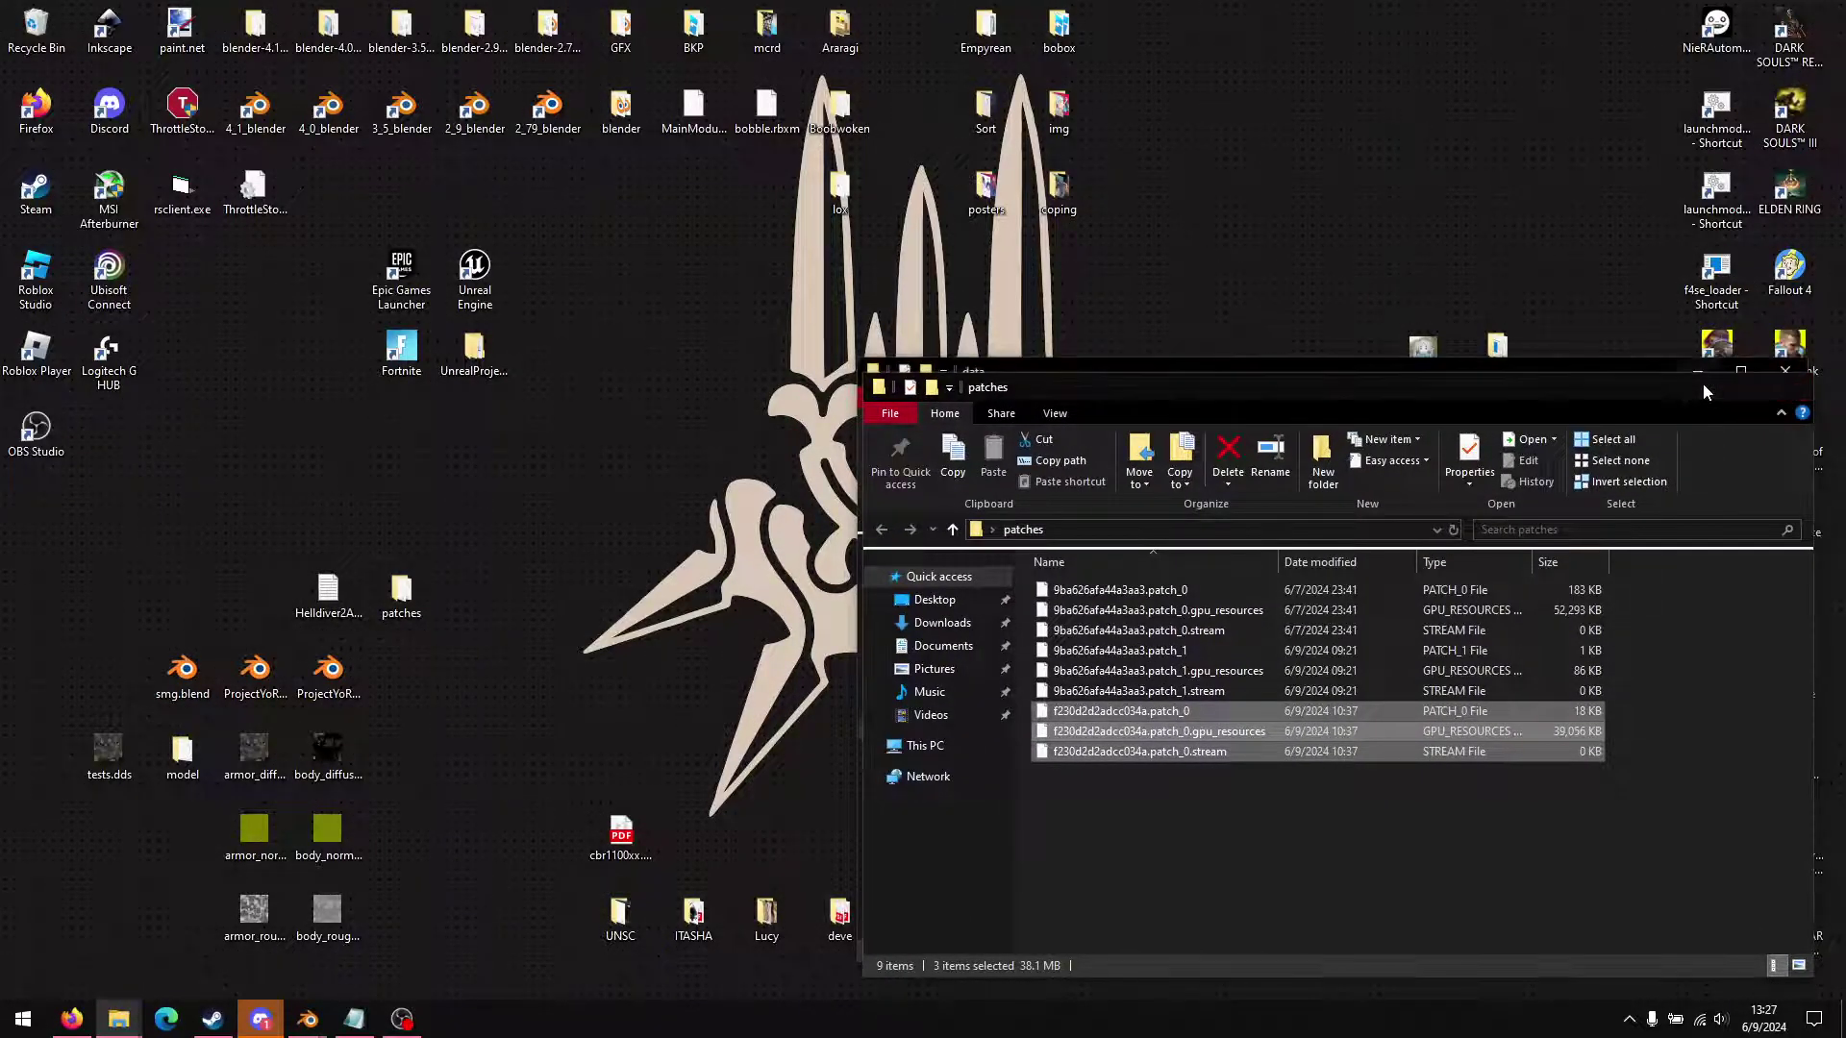
{"action": "left_click", "coordinate": [1703, 383]}
{"action": "double_click", "coordinate": [1793, 764]}
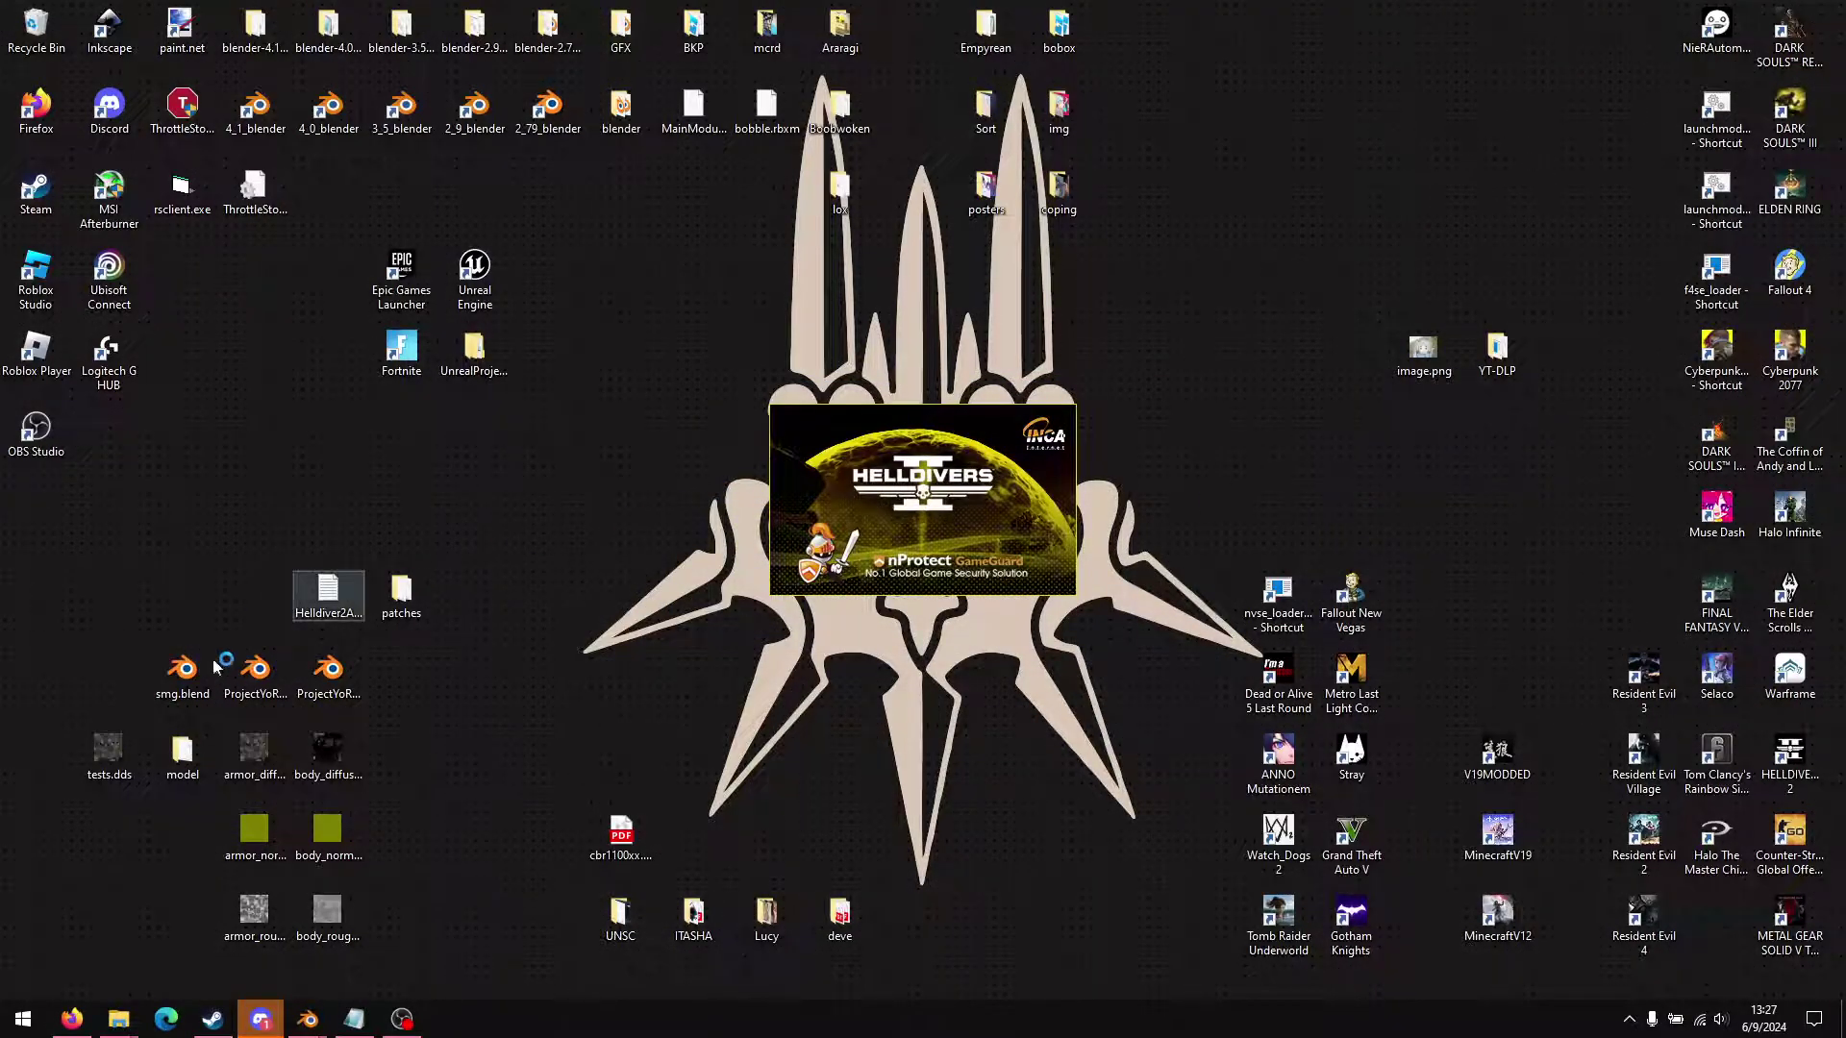
Step: Switch to Firefox and look through the archive IDs on the Weapons / Attachments sheet of Helldivers 2 Archive Labeling
{"action": "left_click", "coordinate": [72, 1019]}
{"action": "left_click", "coordinate": [358, 22]}
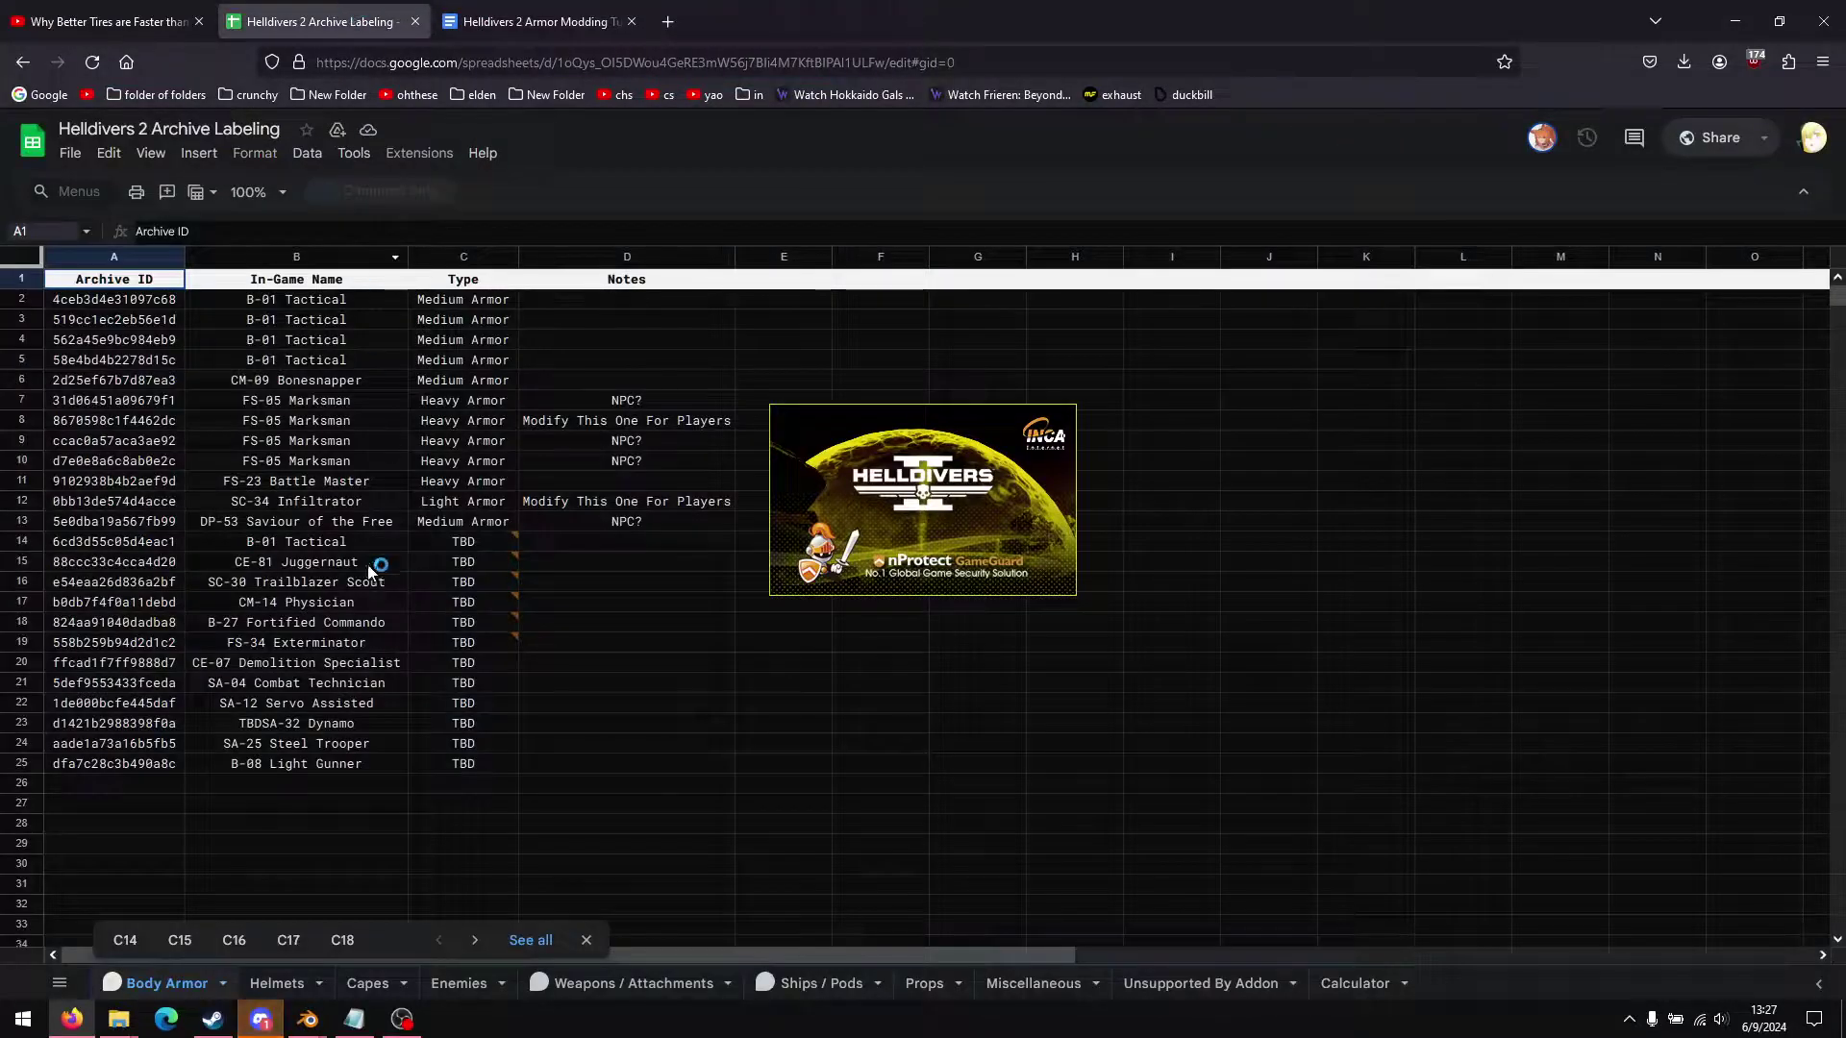
{"action": "left_click", "coordinate": [632, 983]}
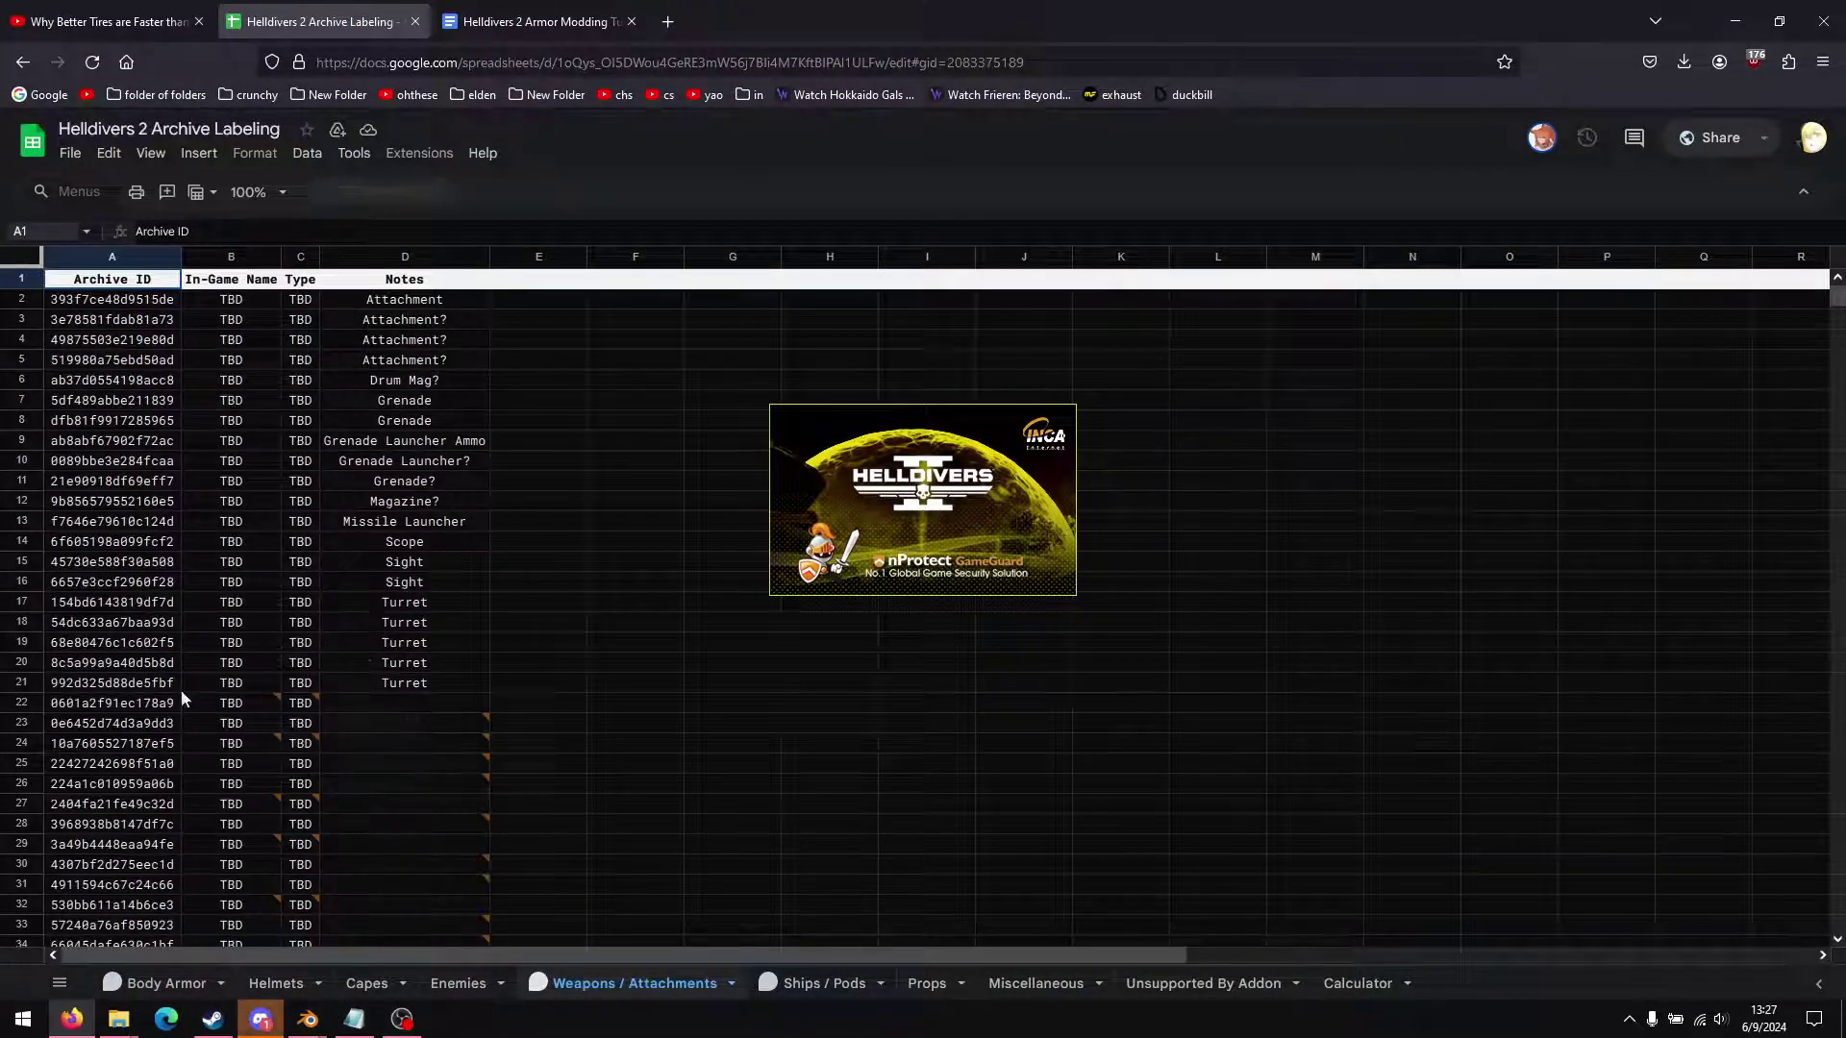
{"action": "scroll", "coordinate": [126, 779], "scroll_direction": "down", "scroll_amount": 10}
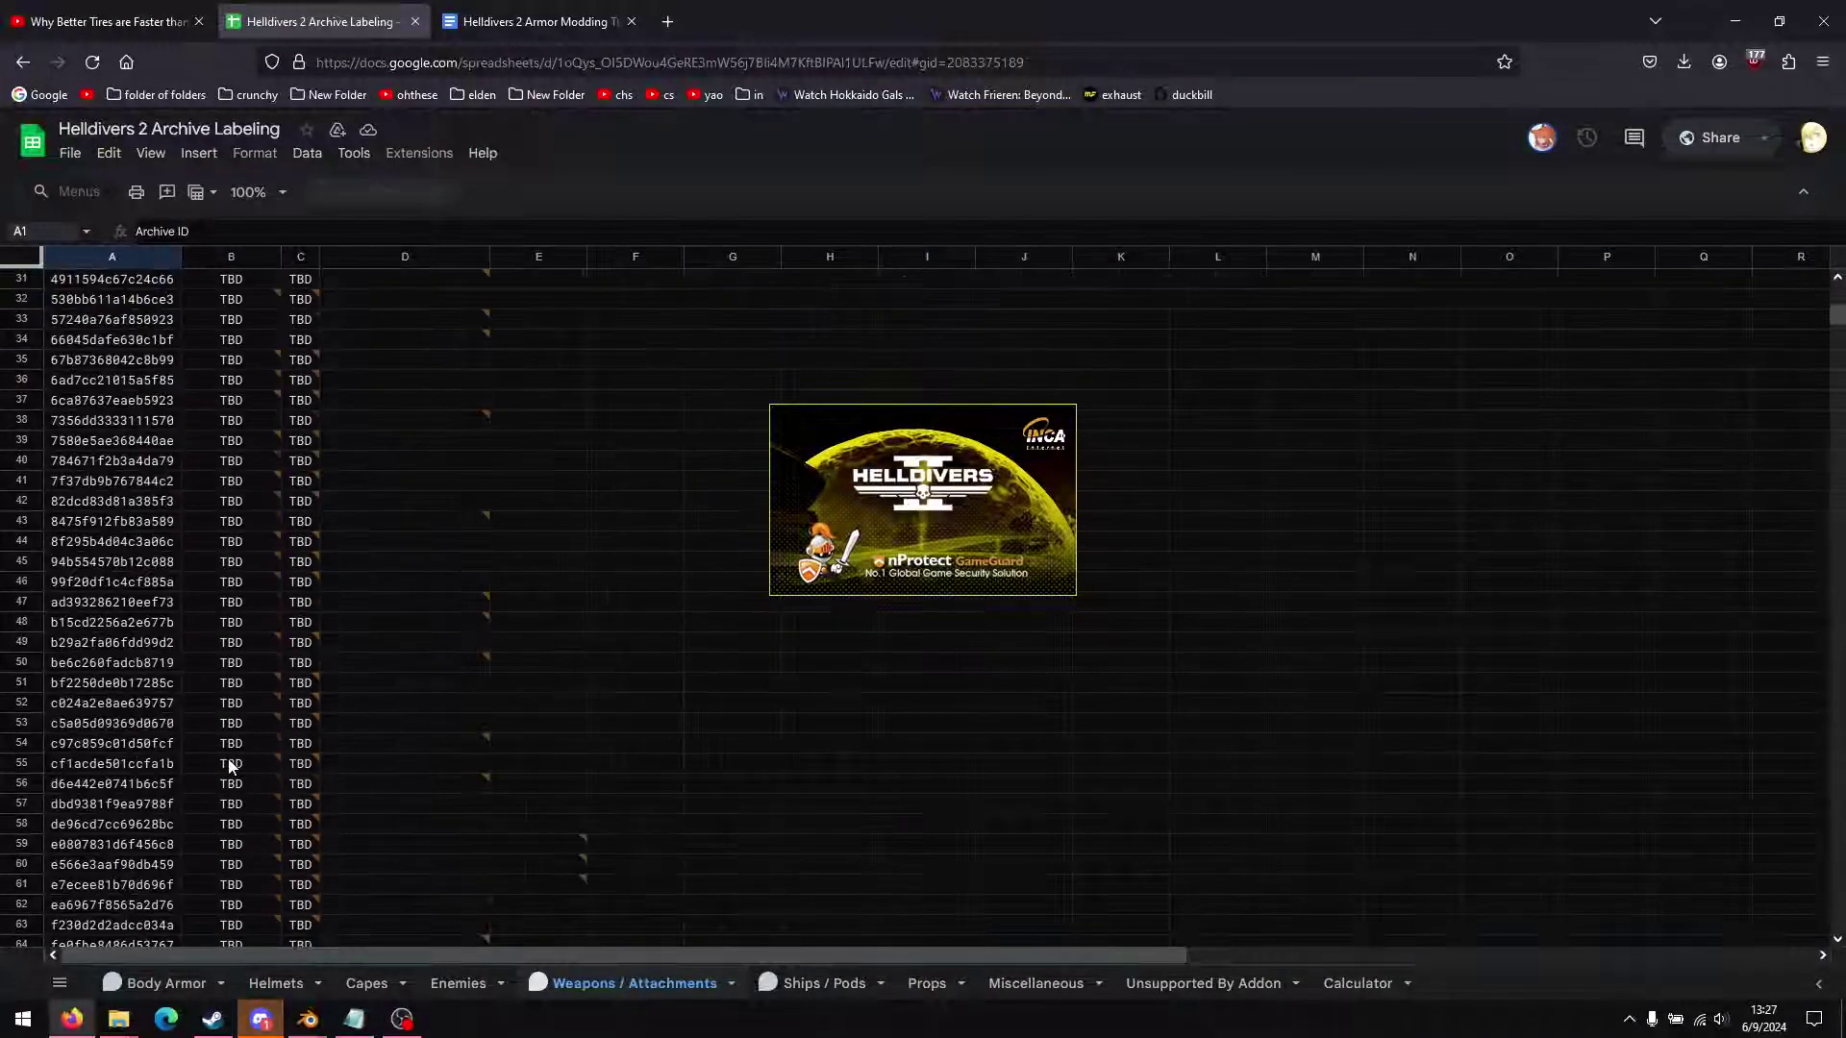
{"action": "scroll", "coordinate": [229, 759], "scroll_direction": "up", "scroll_amount": 4}
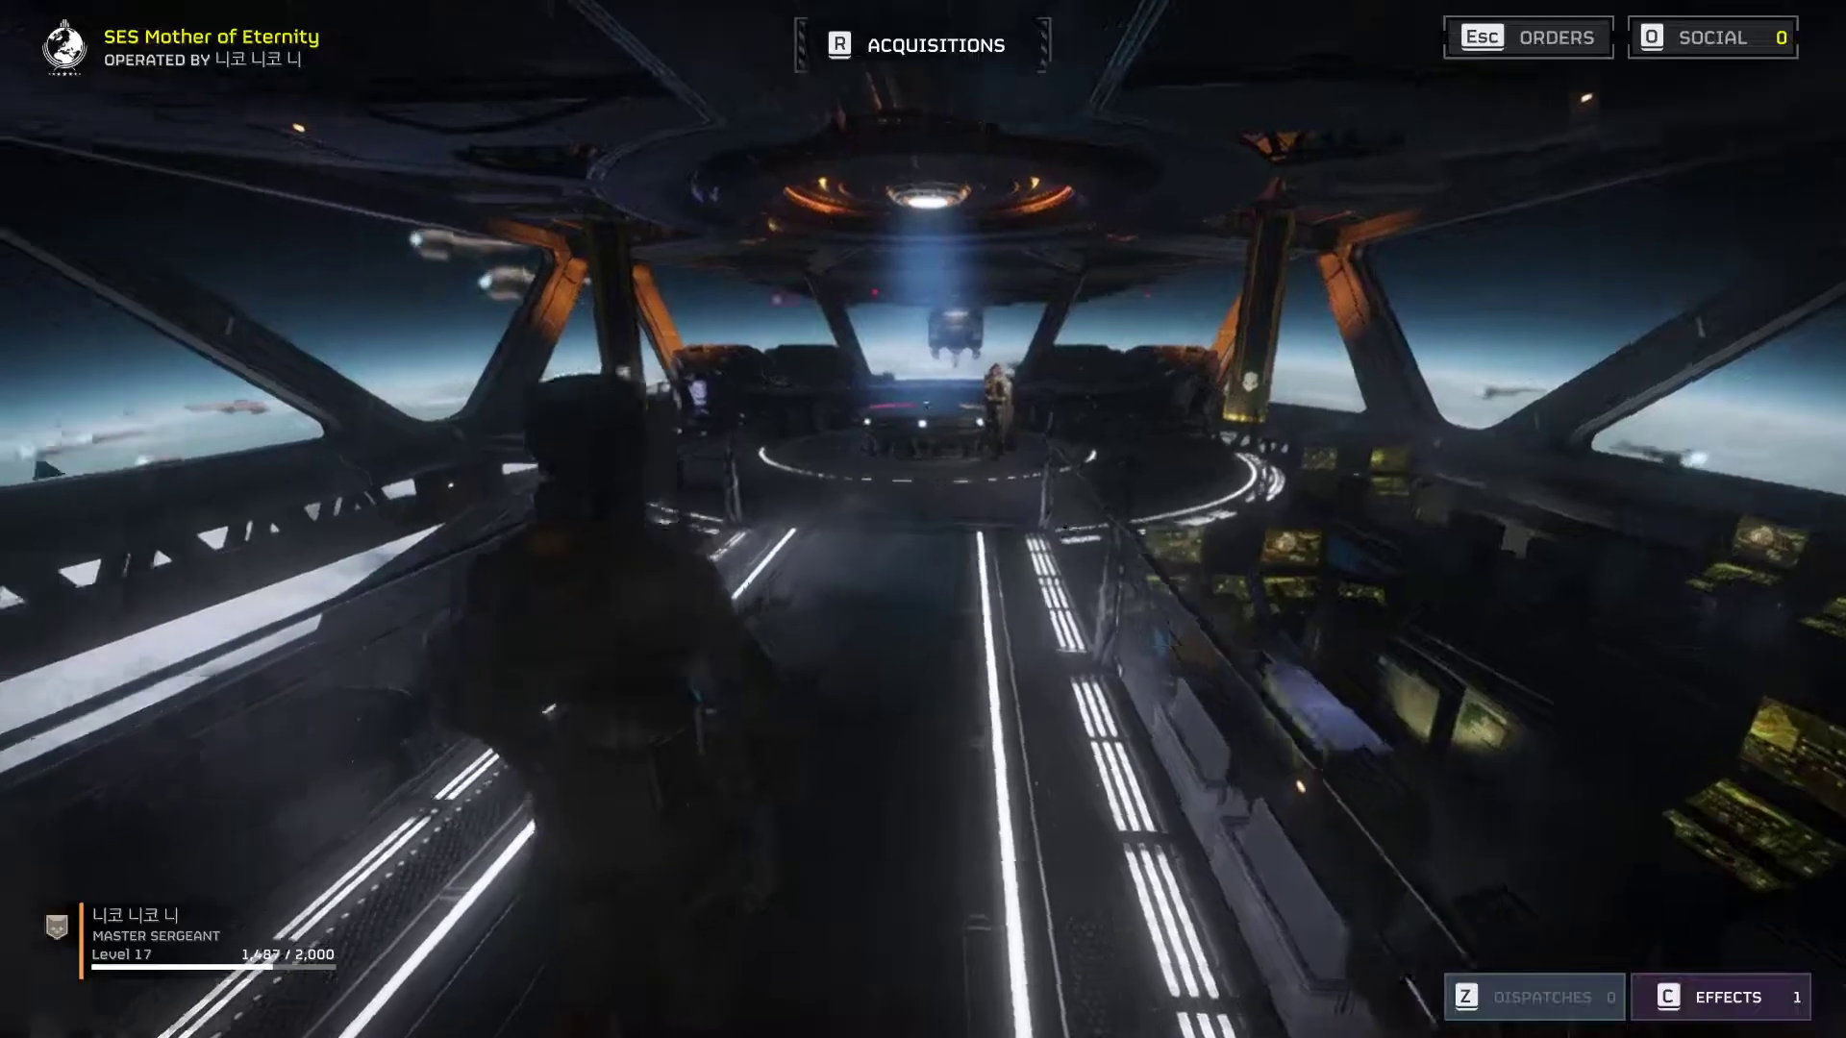
Step: Walk the character through the ship's deck and inspect the modded armor, ending up near the armory
{"action": "key", "text": "w"}
{"action": "key", "text": "w"}
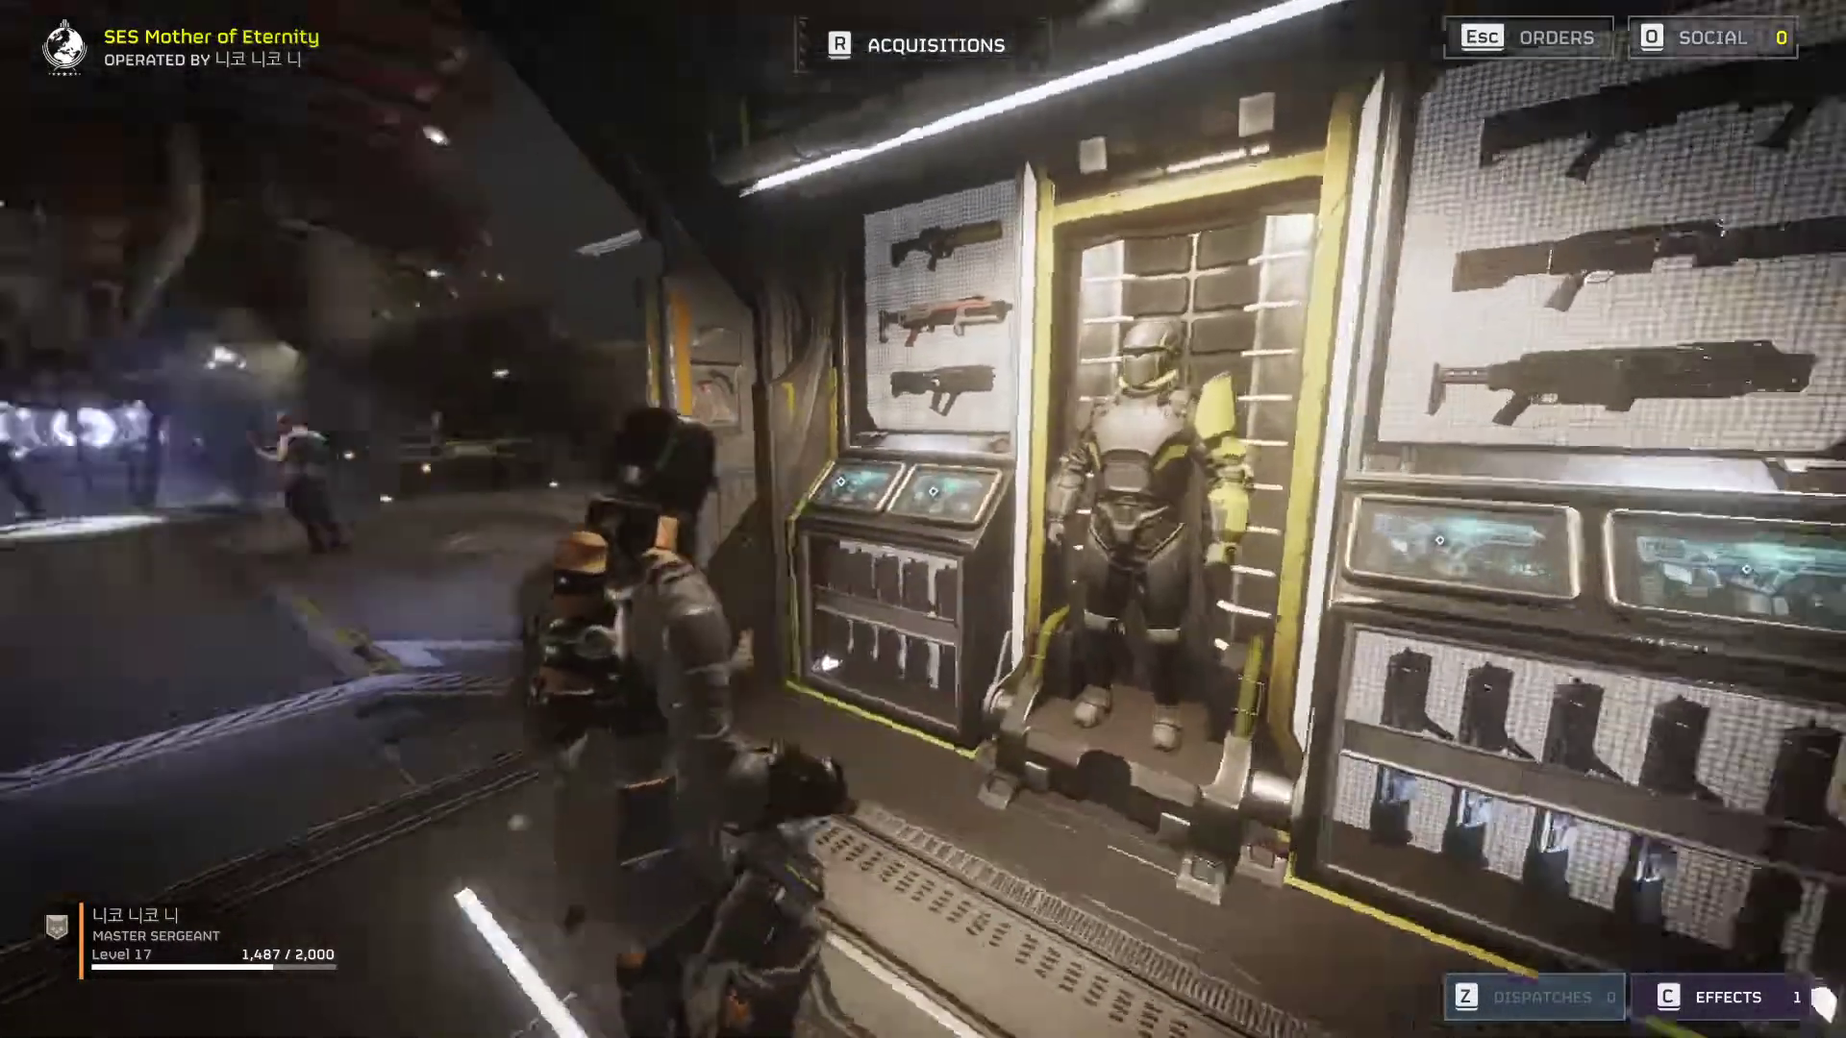
{"action": "key", "text": "w"}
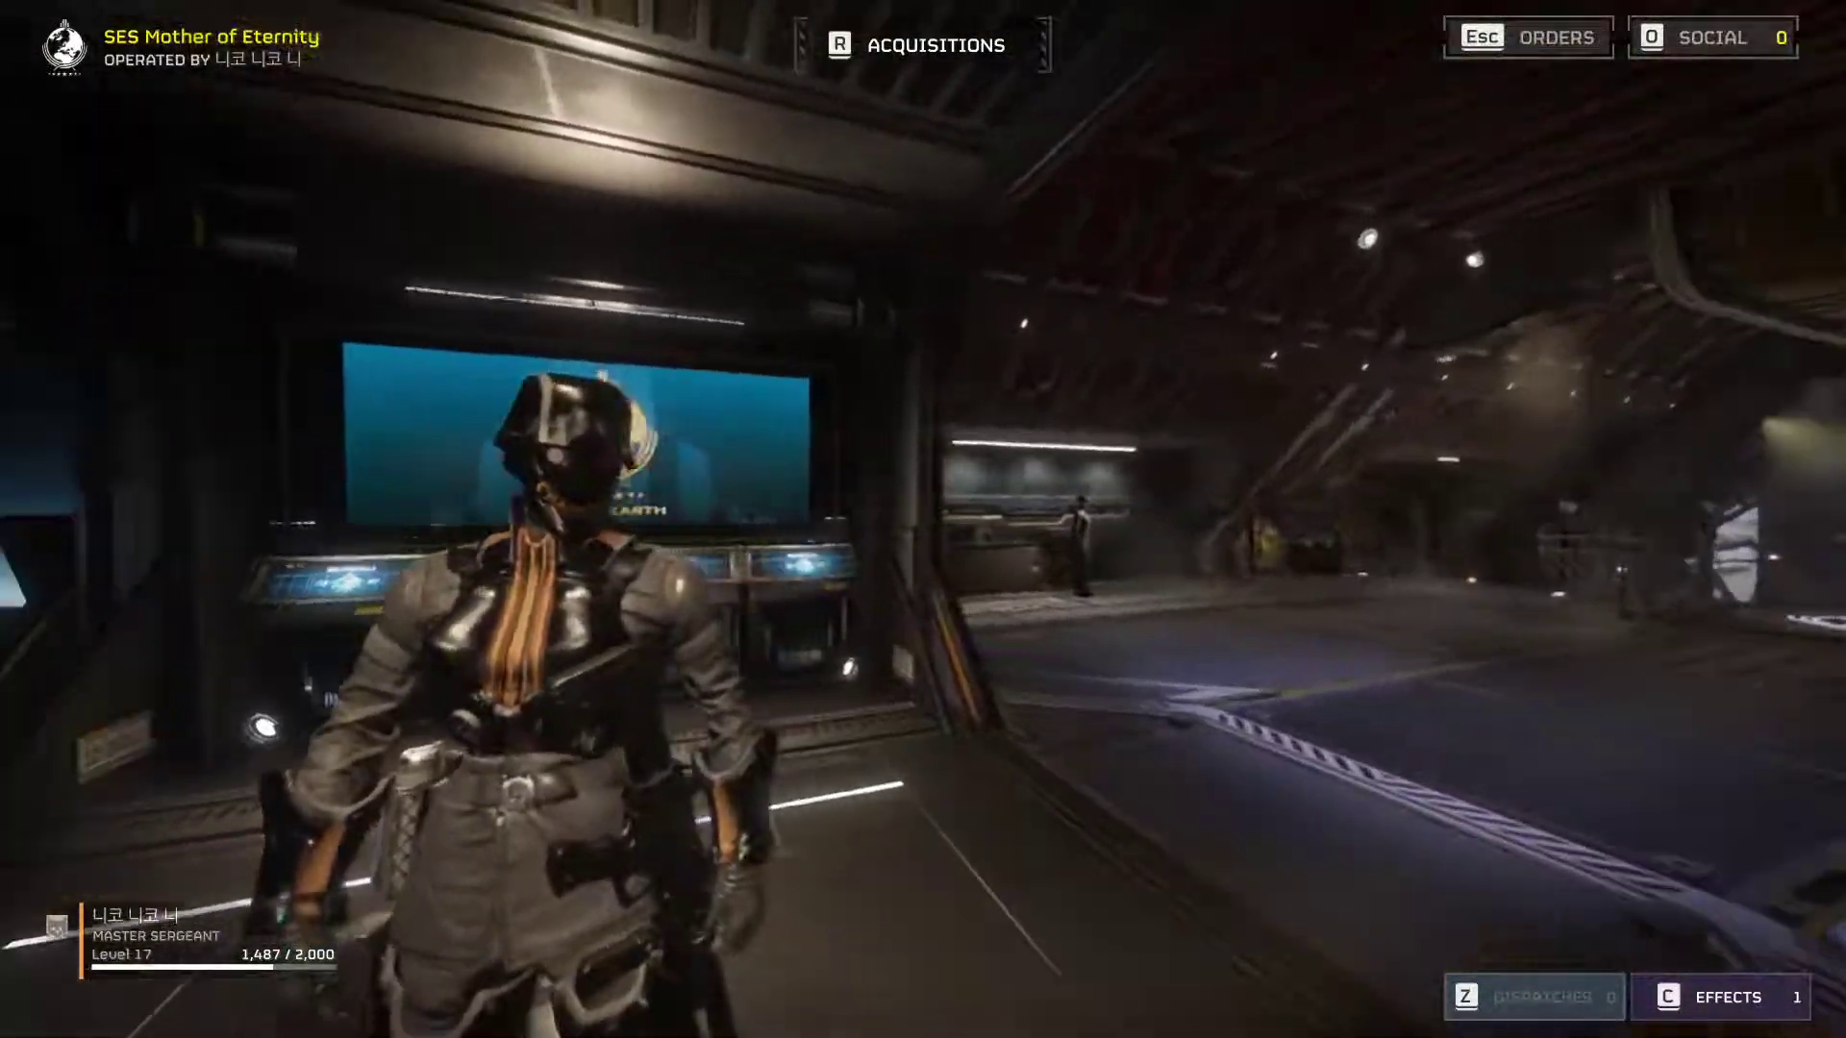
{"action": "key", "text": "w"}
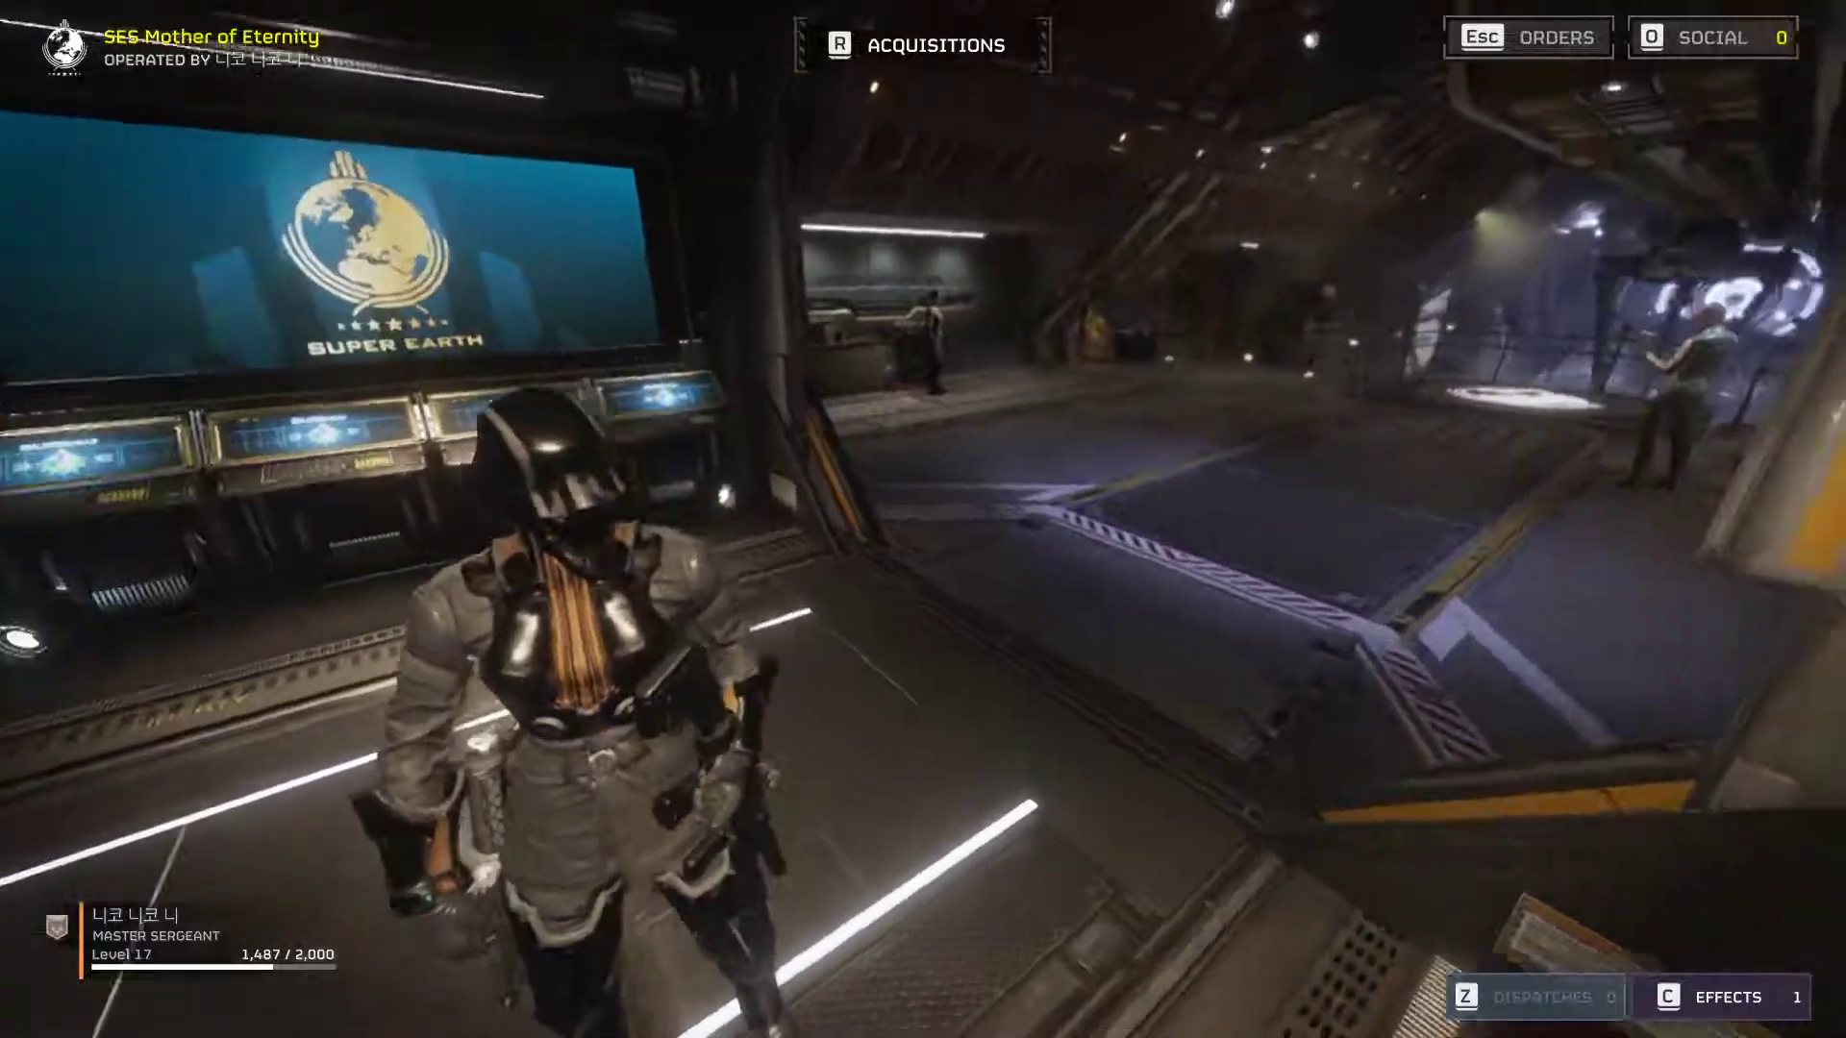
{"action": "key", "text": "w"}
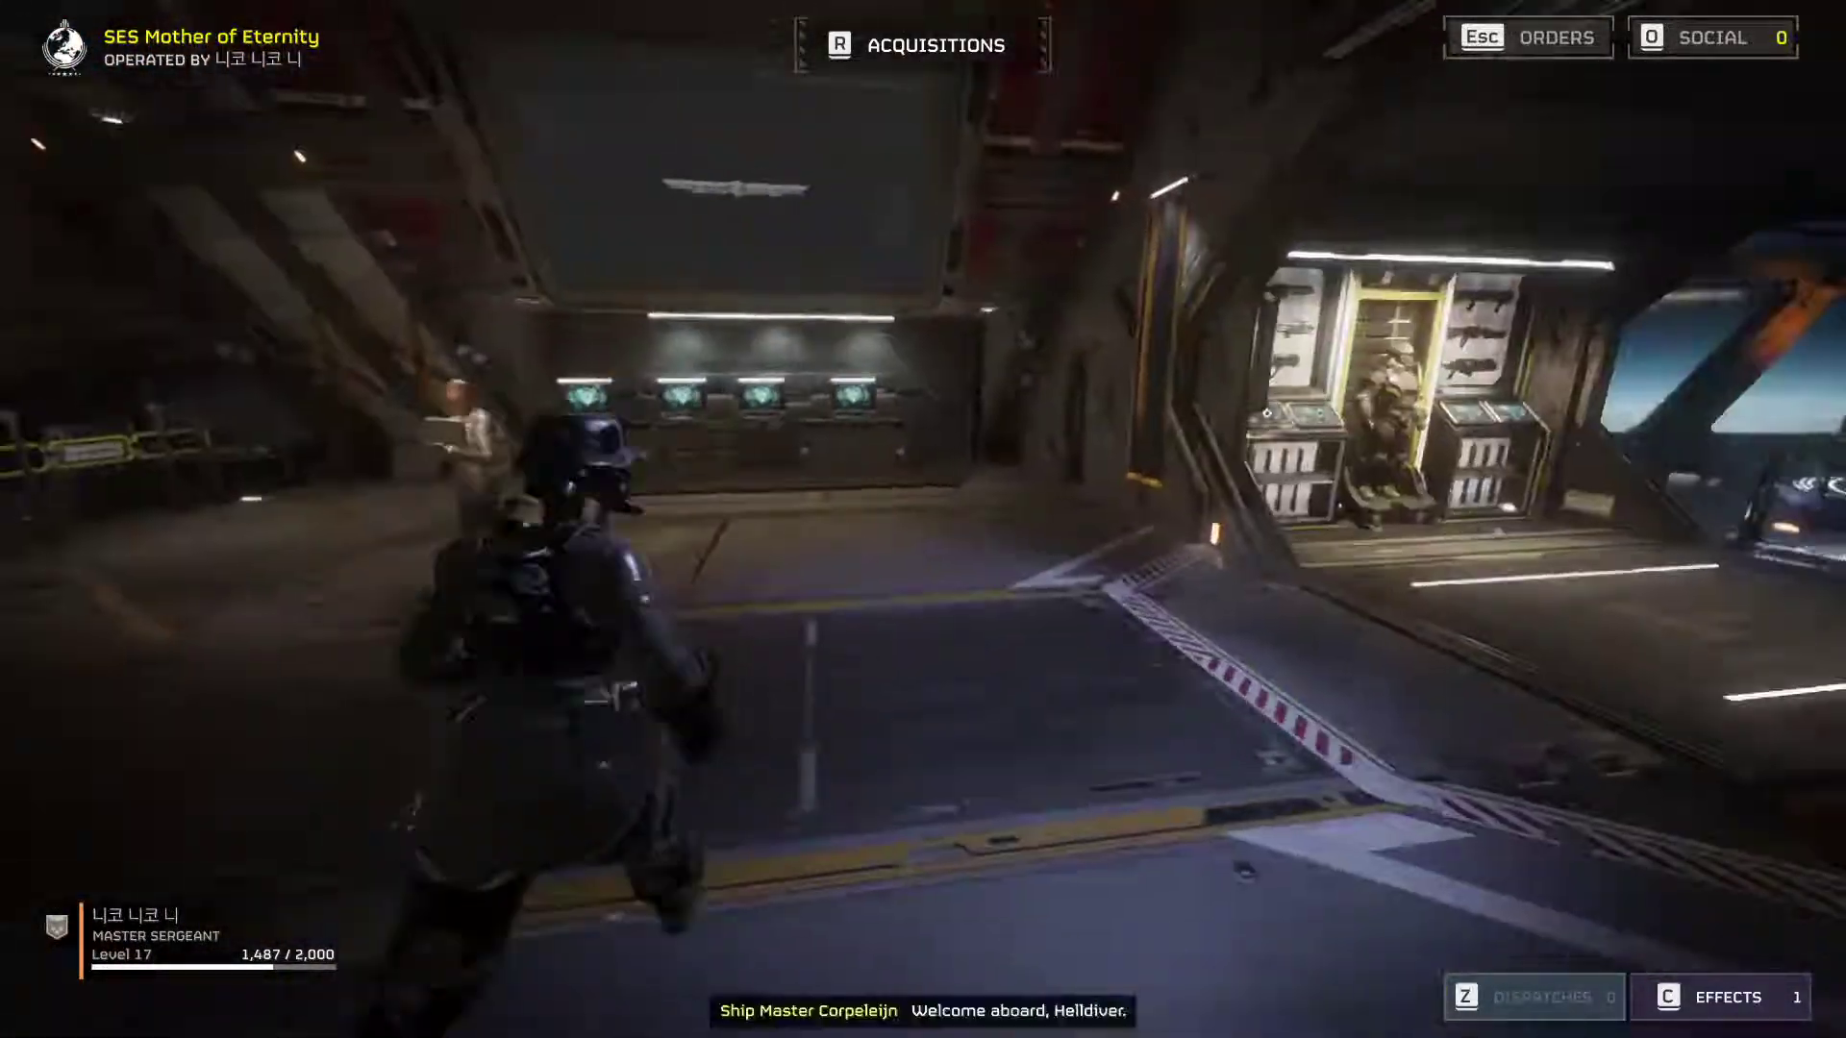
{"action": "key", "text": "w"}
{"action": "key", "text": "w"}
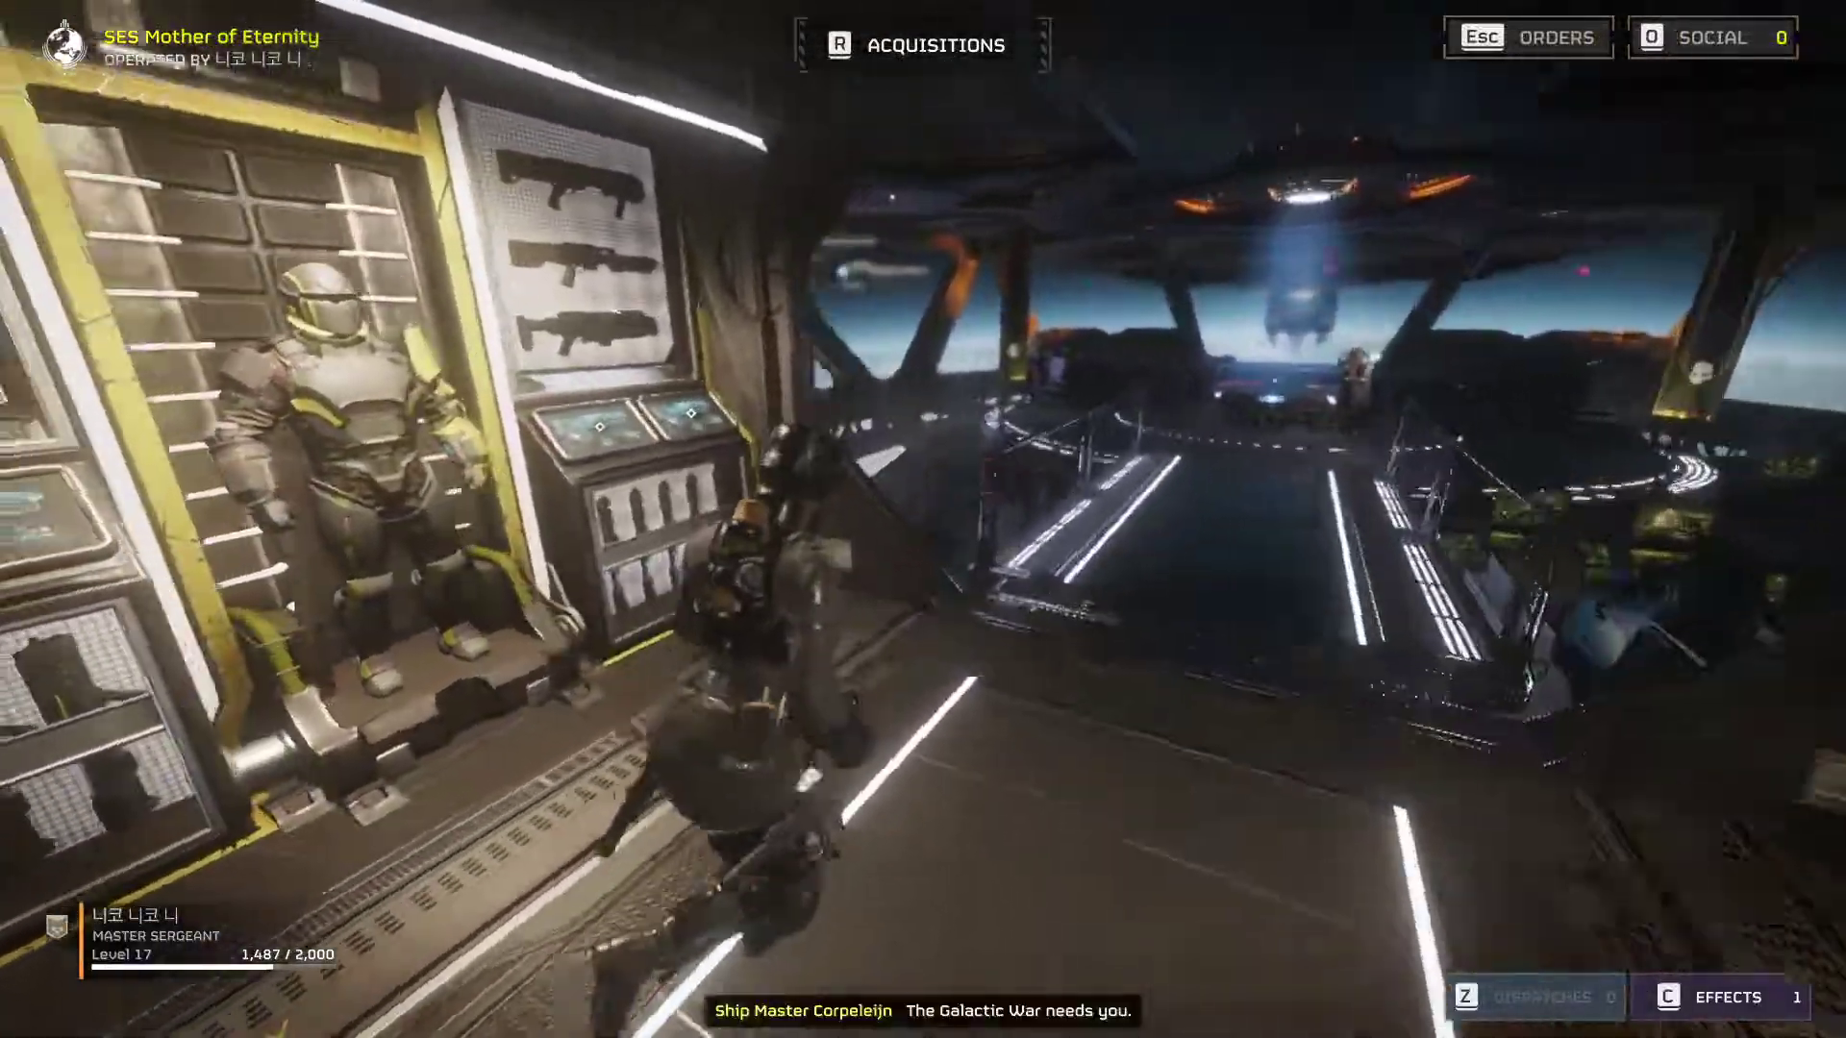
{"action": "key", "text": "w"}
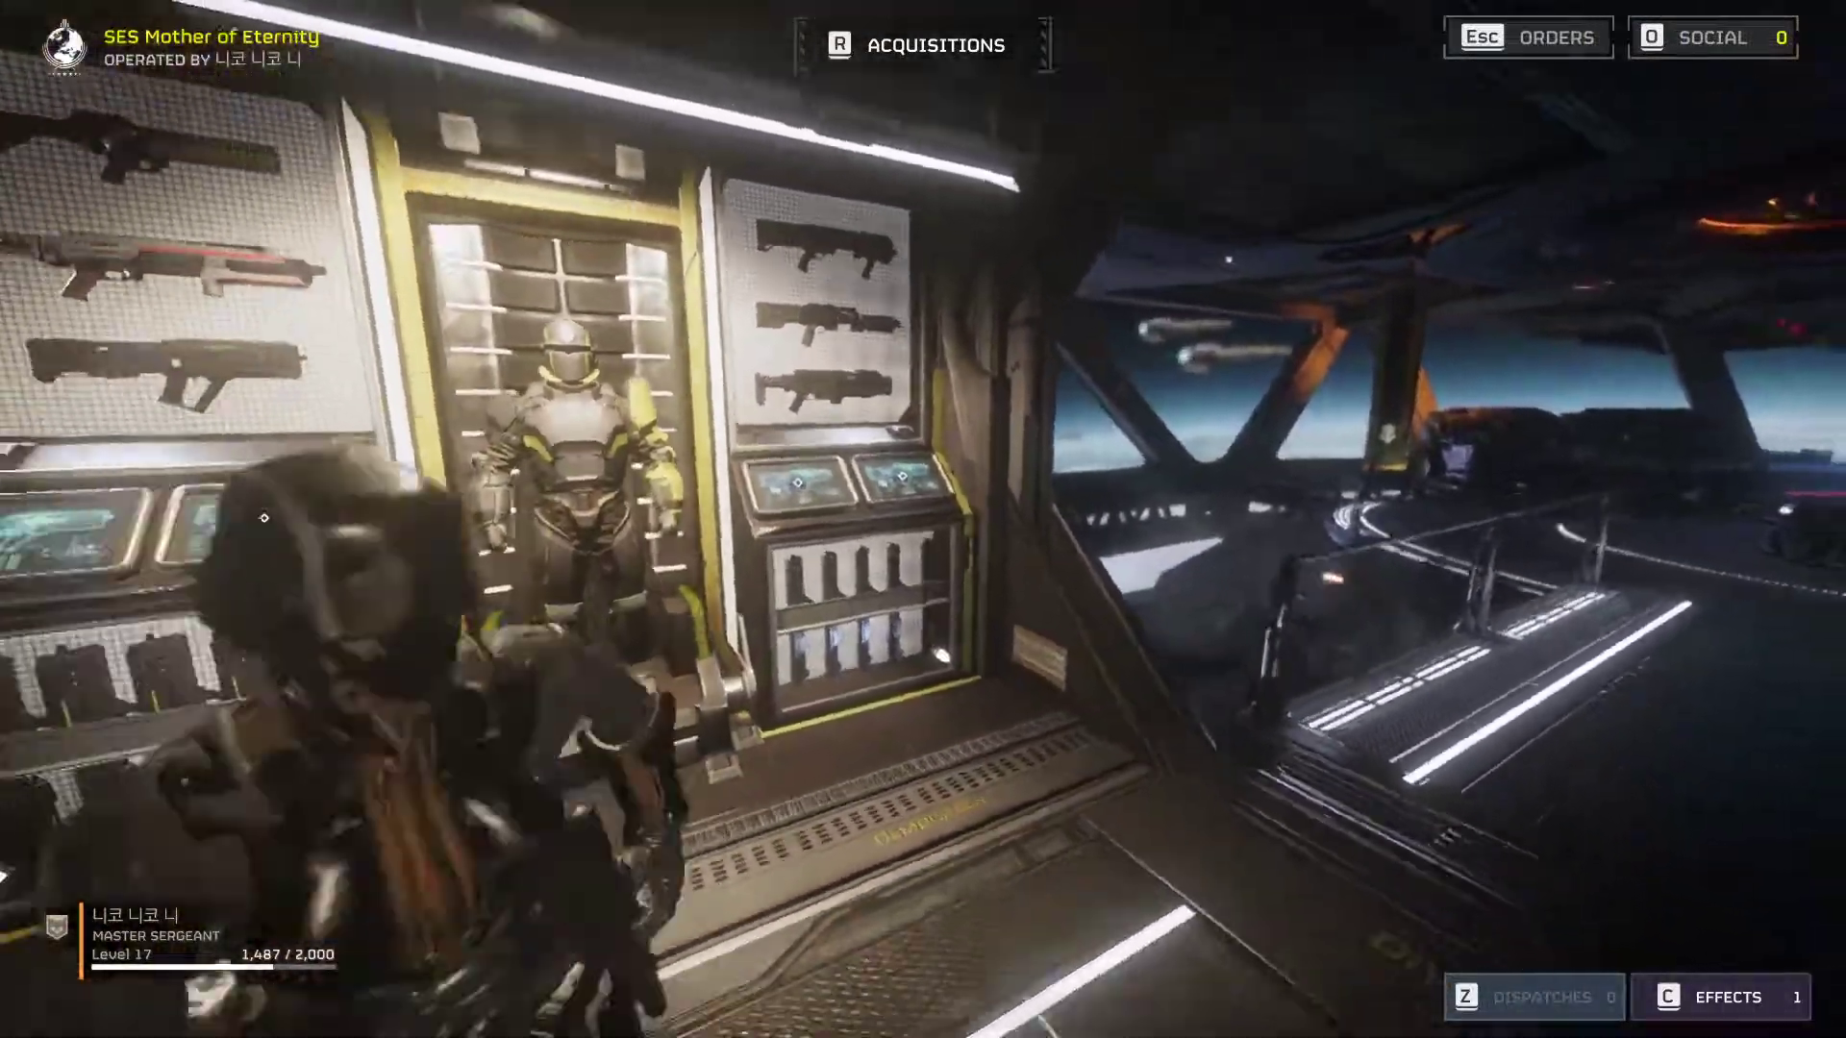
Step: In the armory, switch to the neighbouring helmet, re-equip the SC-34 Infiltrator helmet and return to the ship
{"action": "key", "text": "e"}
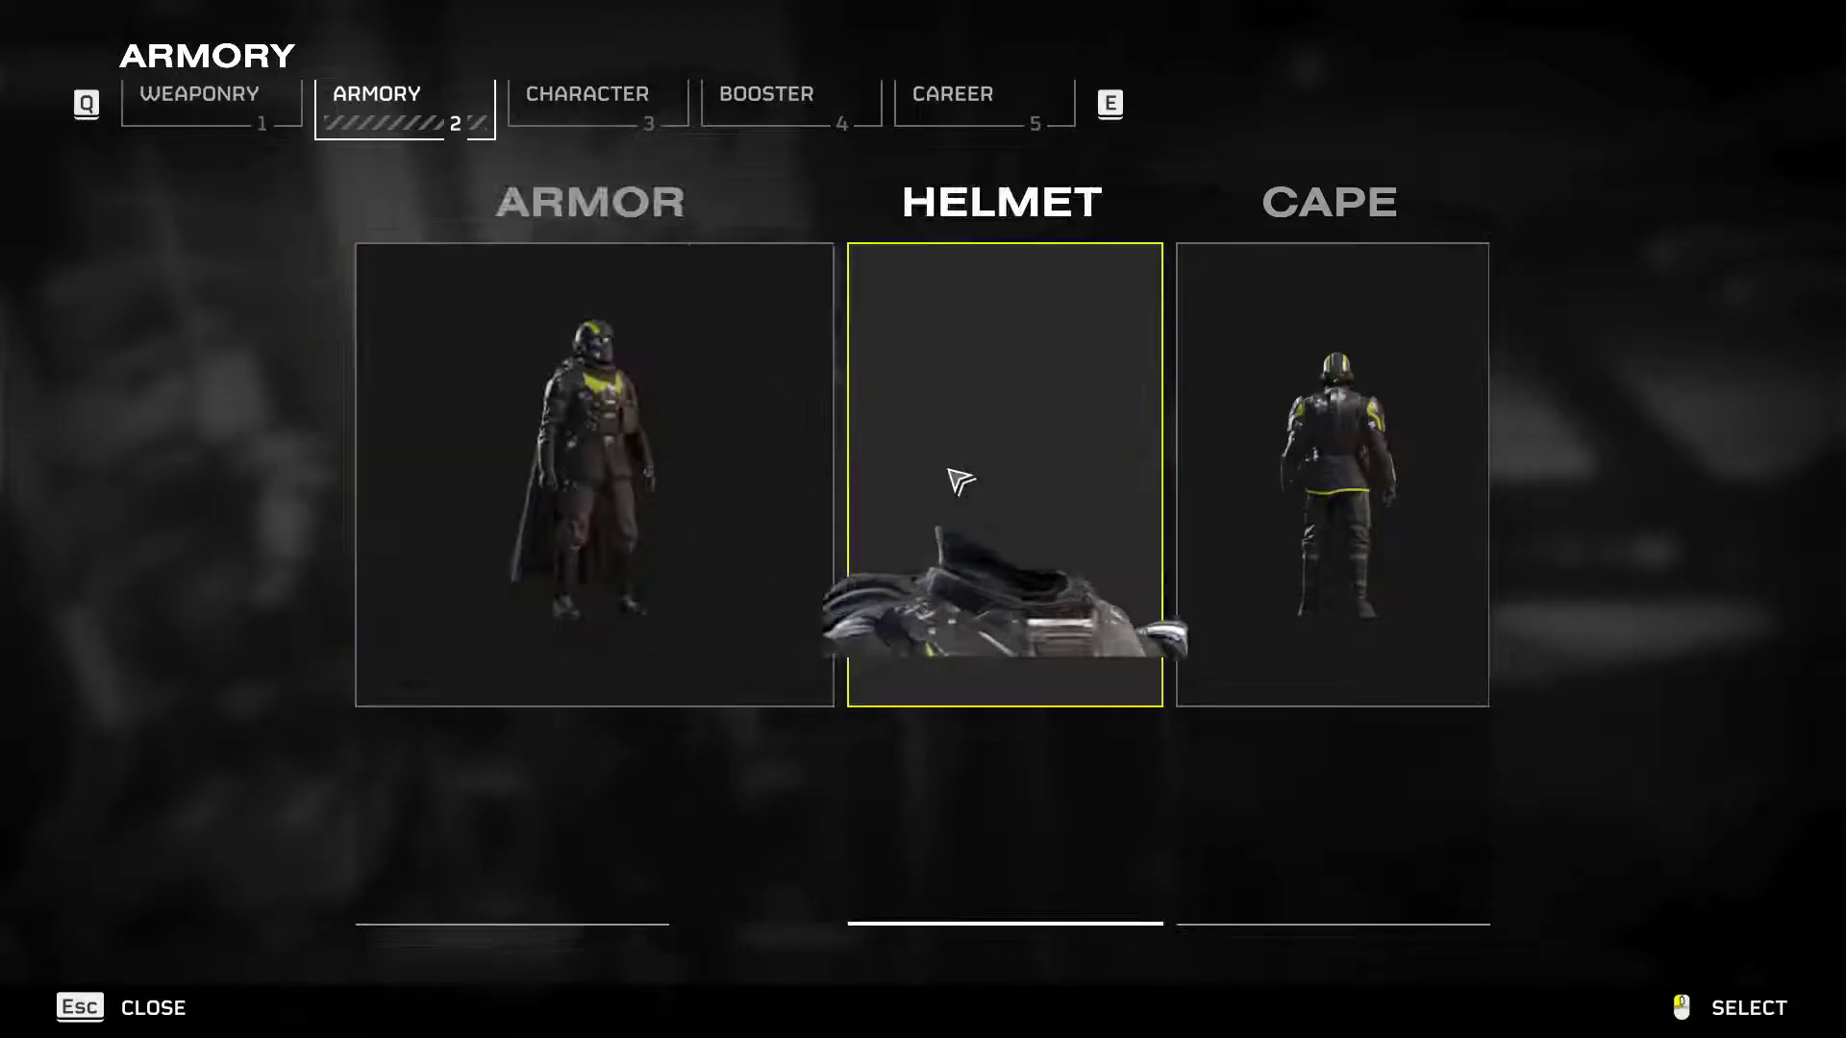
{"action": "left_click", "coordinate": [955, 481]}
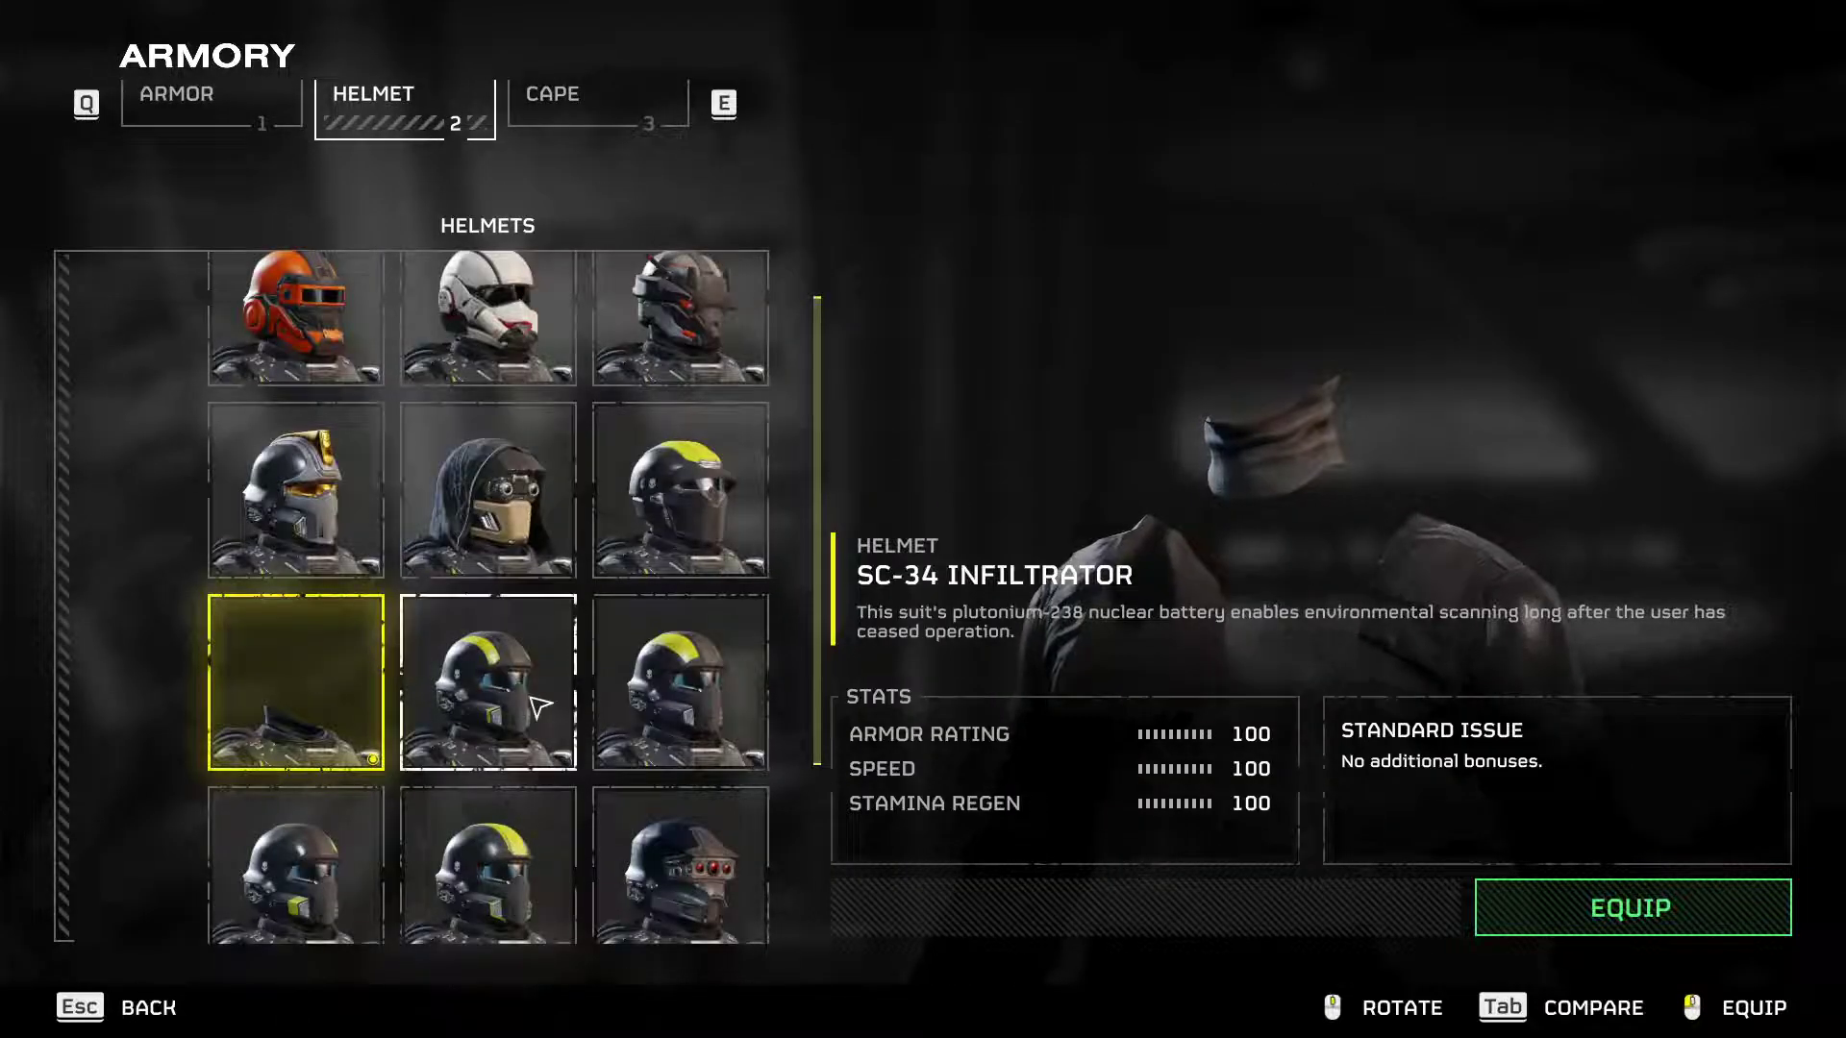
{"action": "left_click", "coordinate": [540, 706]}
{"action": "left_click", "coordinate": [297, 659]}
{"action": "key", "text": "Escape"}
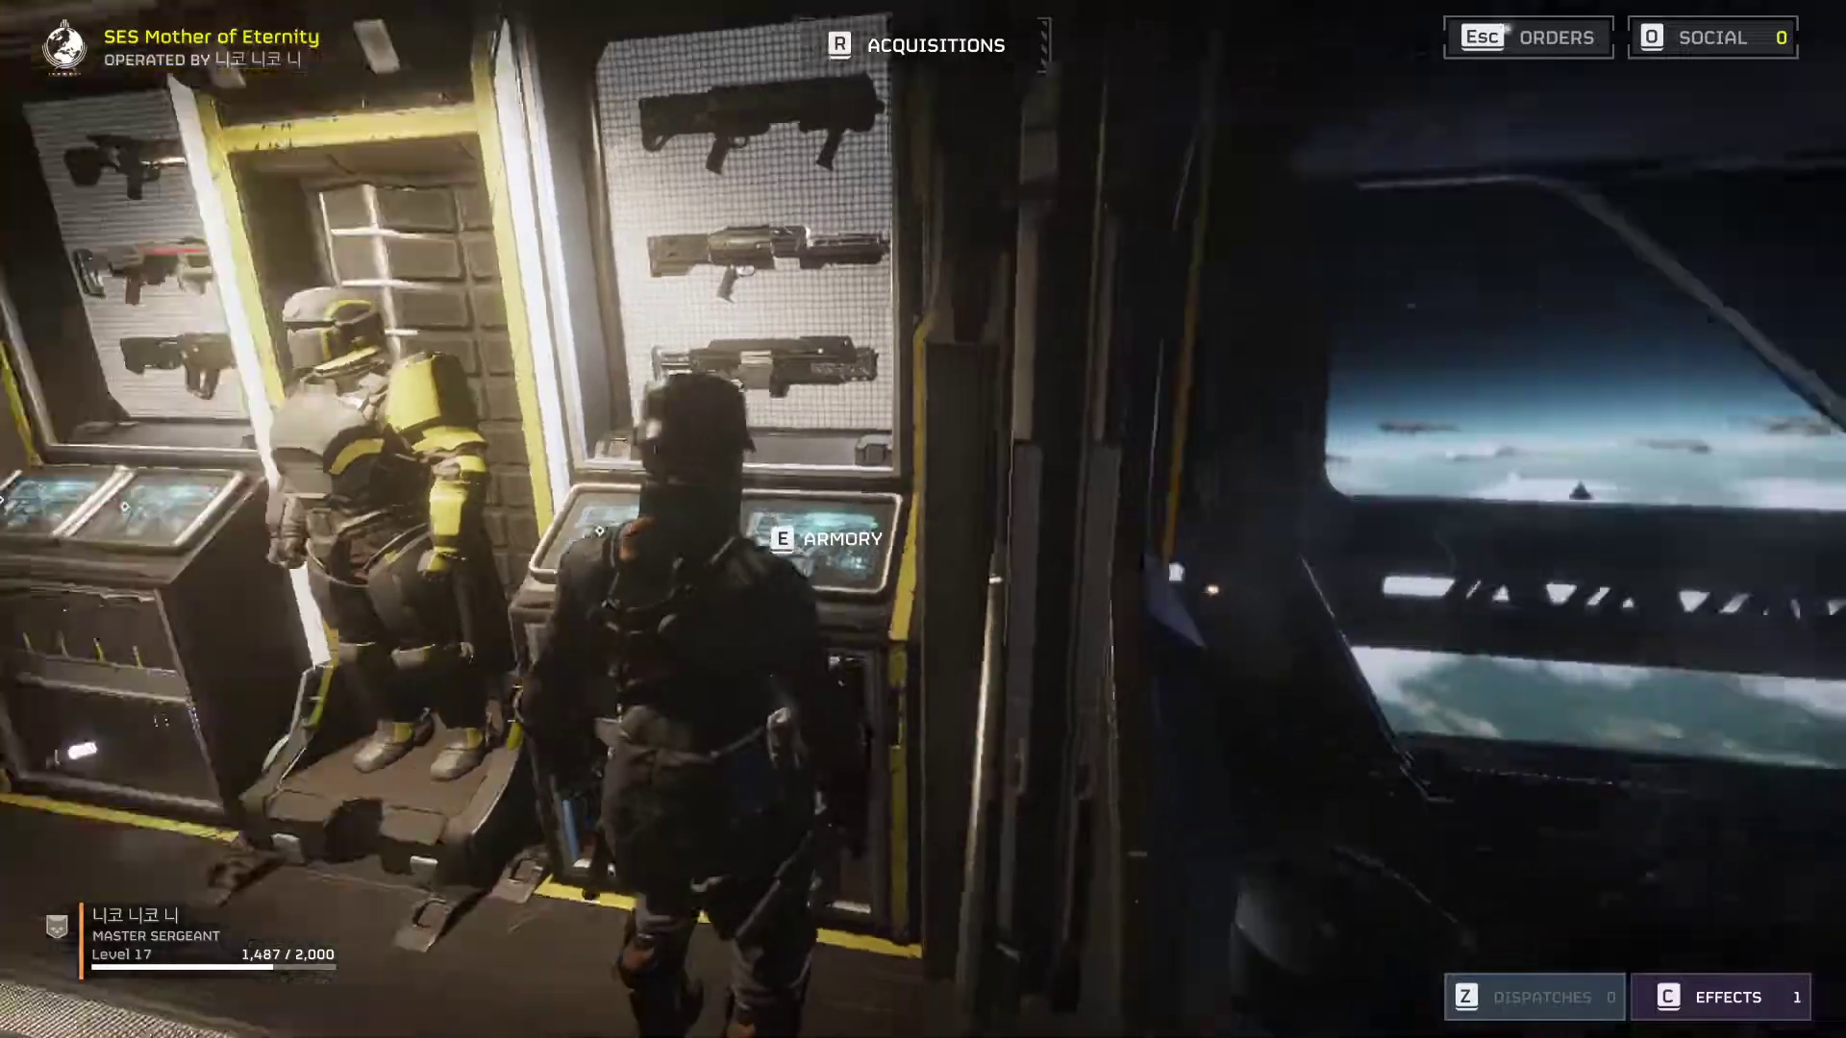
Step: Back away from the armory to view the full armor set, and quit Helldivers 2
{"action": "key", "text": "s"}
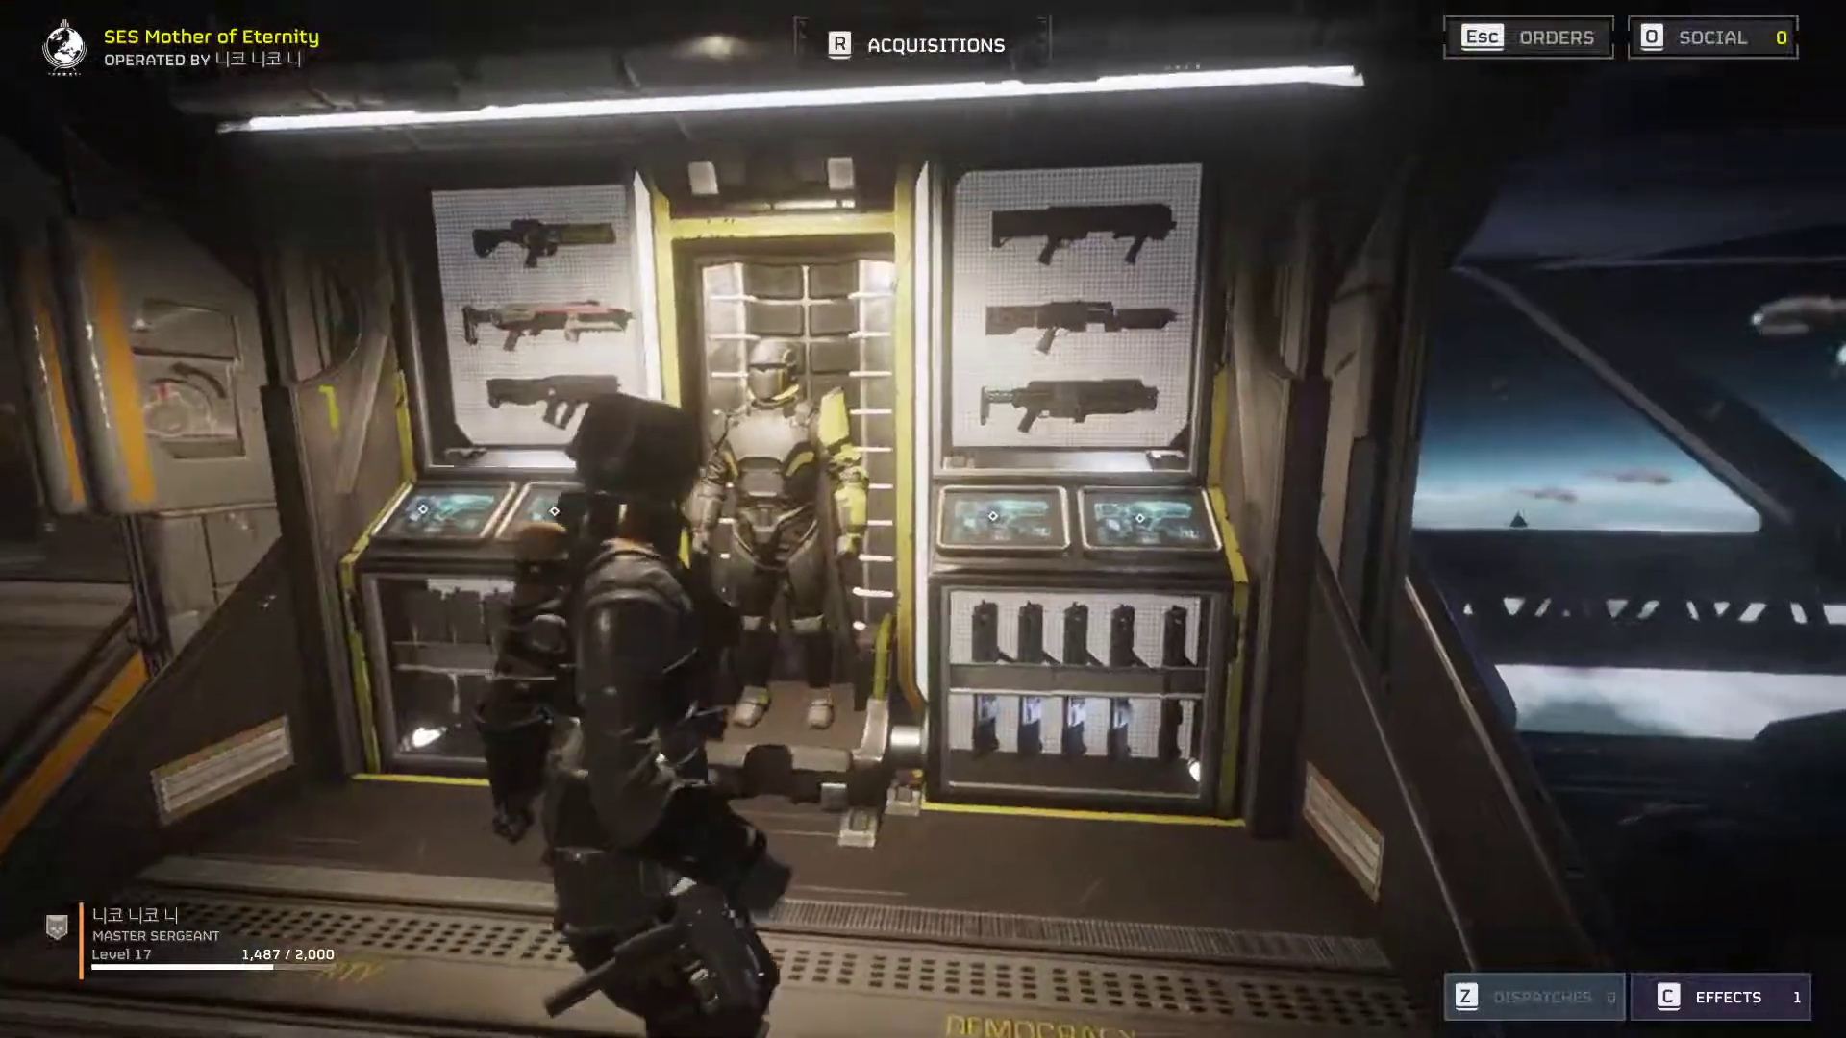
{"action": "key", "text": "Escape"}
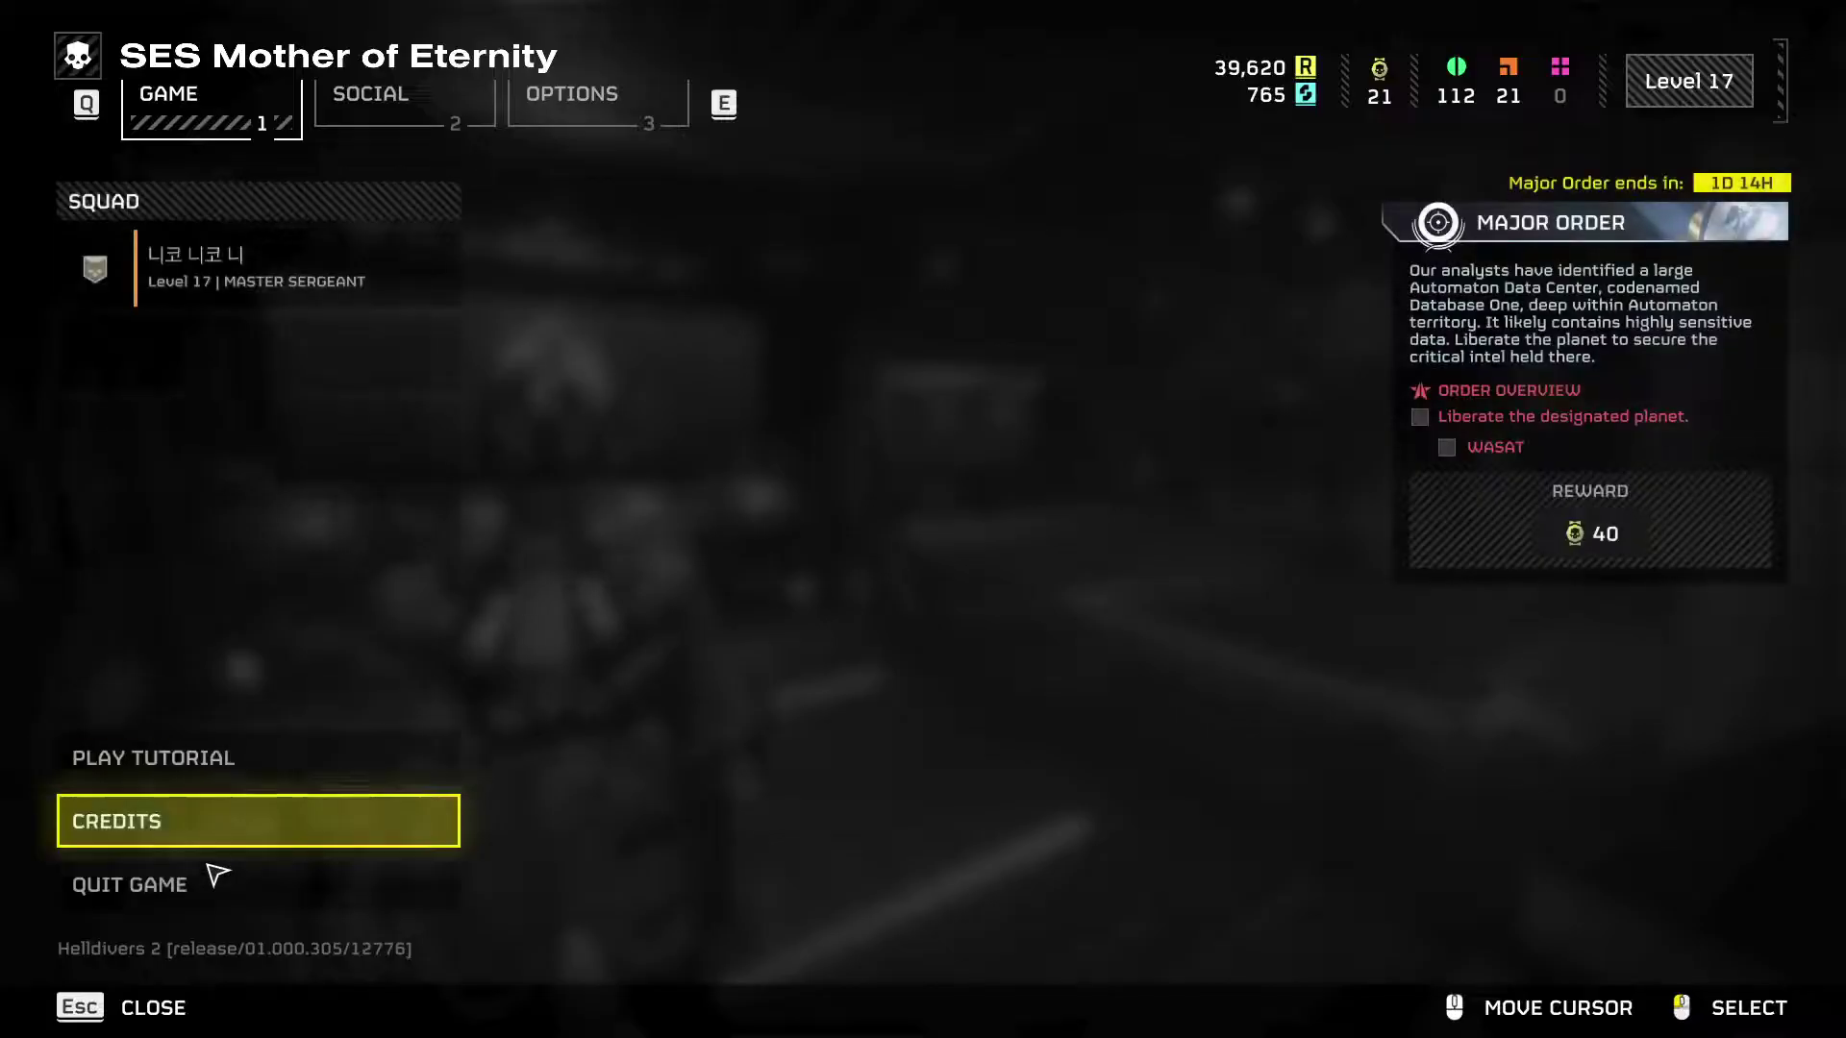
{"action": "left_click", "coordinate": [207, 870]}
{"action": "key", "text": "Escape"}
{"action": "key", "text": "Escape"}
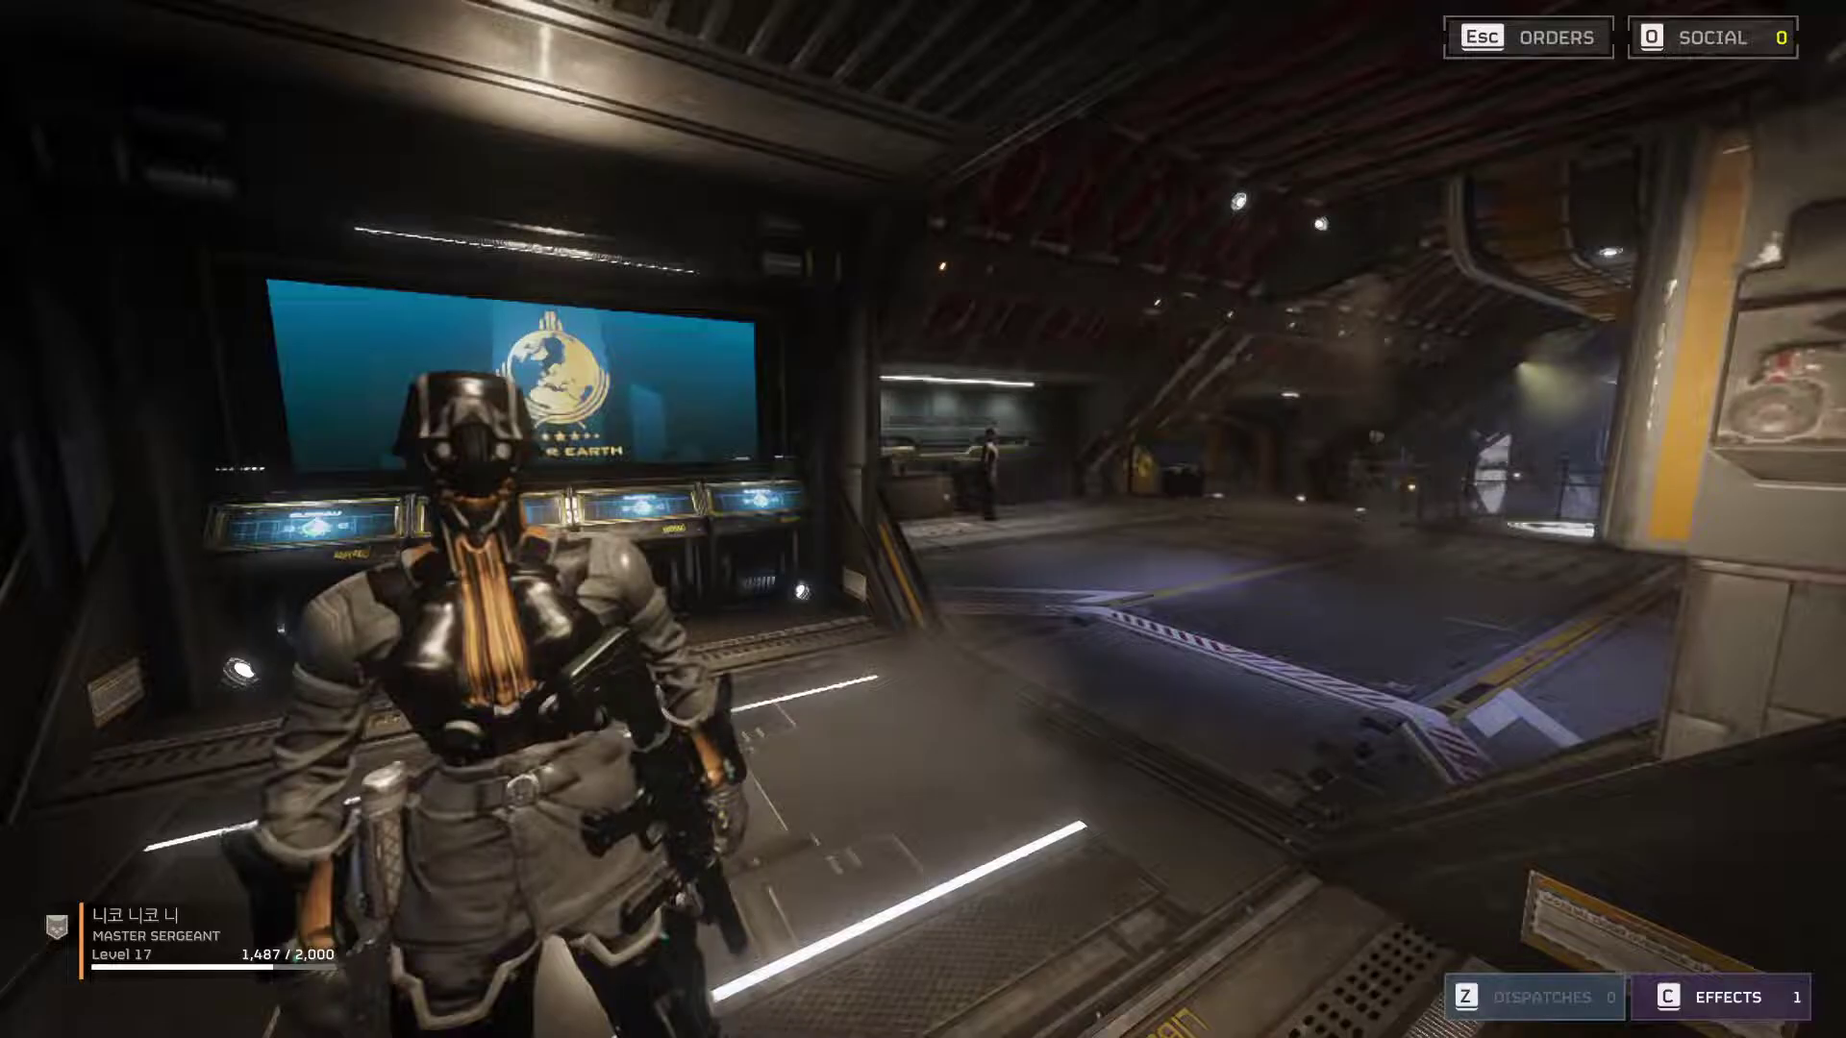
Step: Switch to the OBS window
{"action": "key", "text": "alt+Tab"}
{"action": "key", "text": "alt+Tab"}
{"action": "key", "text": "alt+Tab"}
{"action": "key", "text": "alt+Tab"}
{"action": "key", "text": "alt+Tab"}
{"action": "key", "text": "alt+Tab"}
{"action": "key", "text": "alt+Tab"}
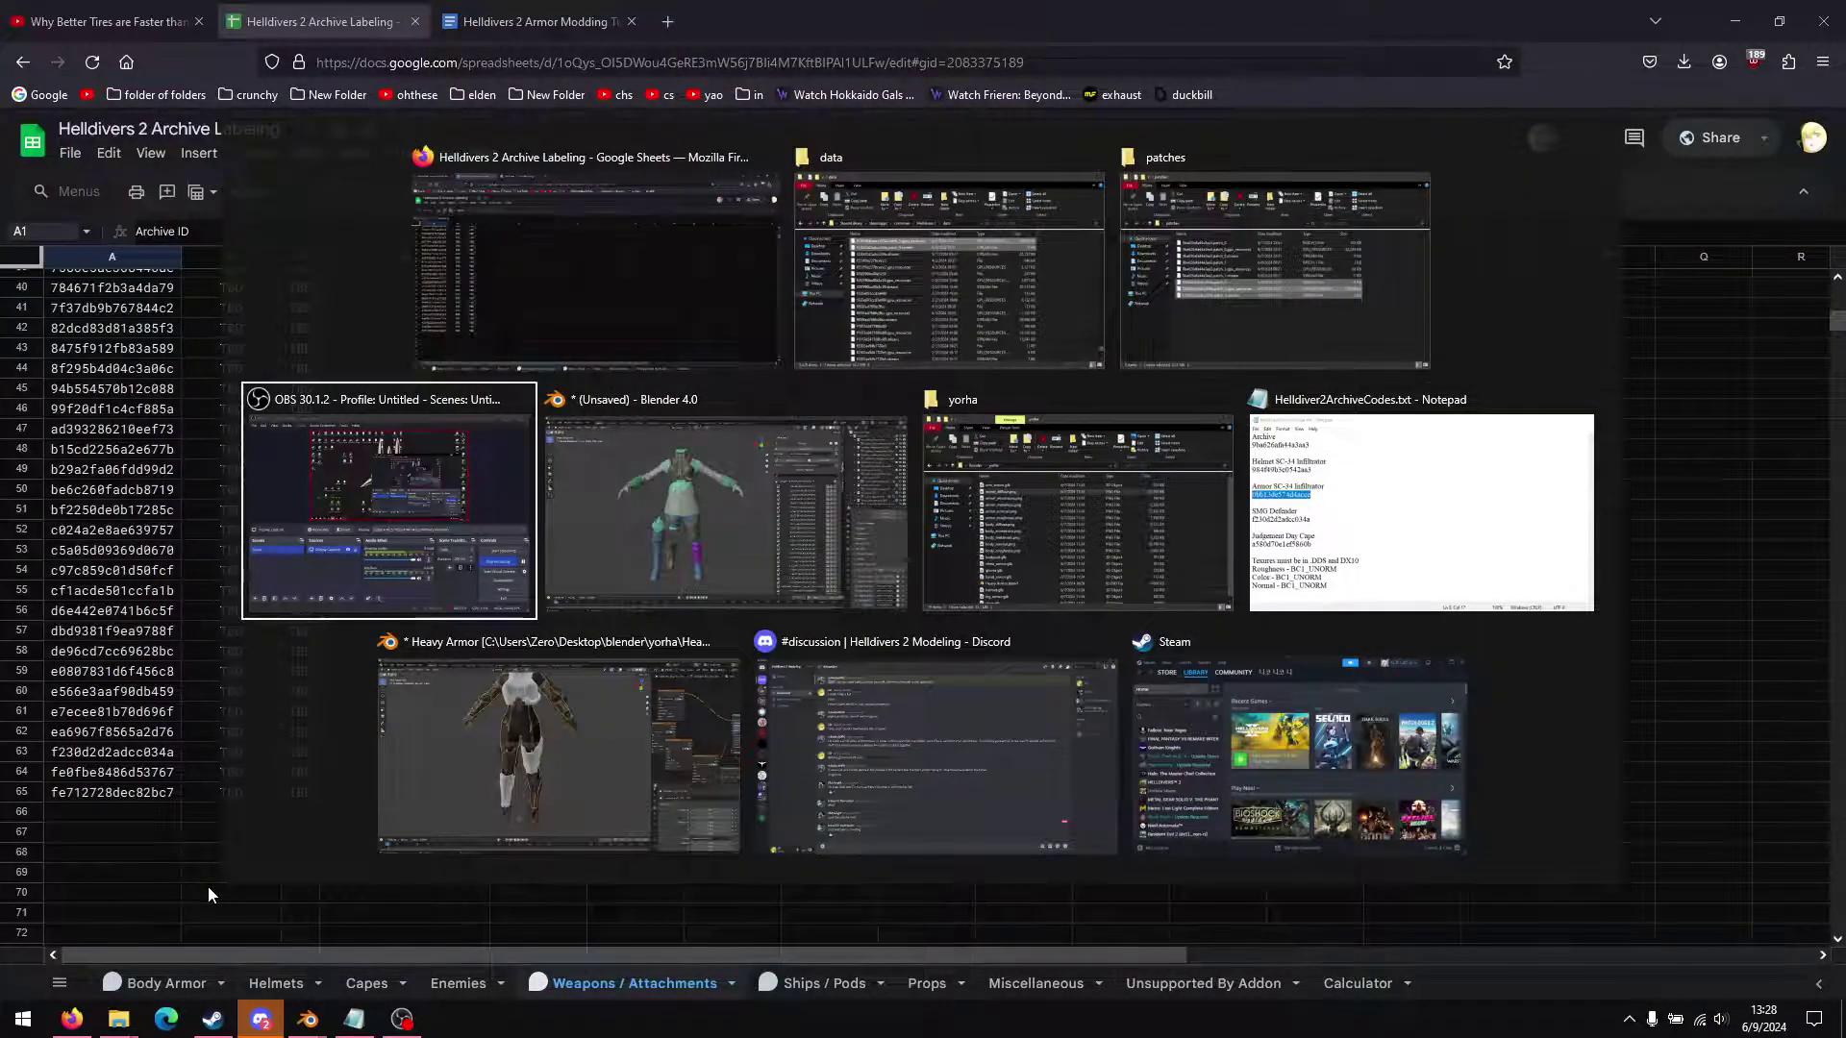
{"action": "key", "text": "alt+Tab"}
{"action": "key", "text": "alt+Tab"}
{"action": "left_click", "coordinate": [350, 525]}
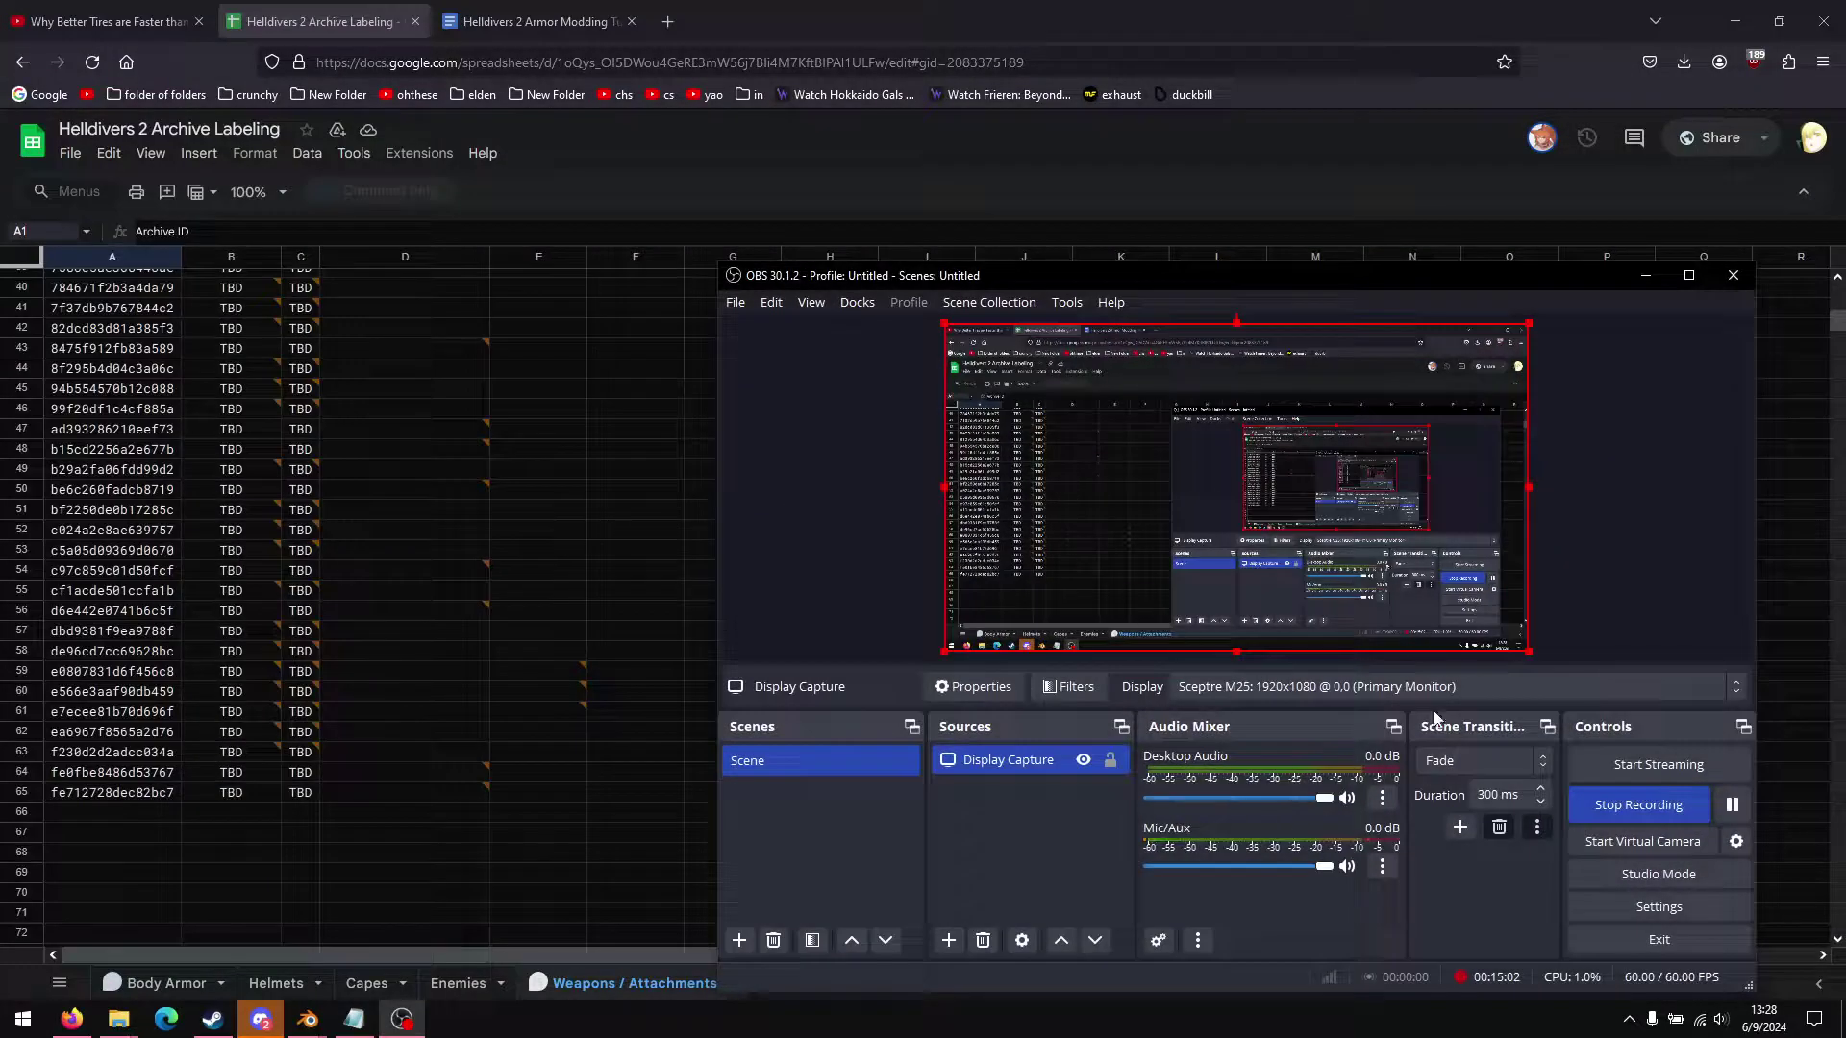